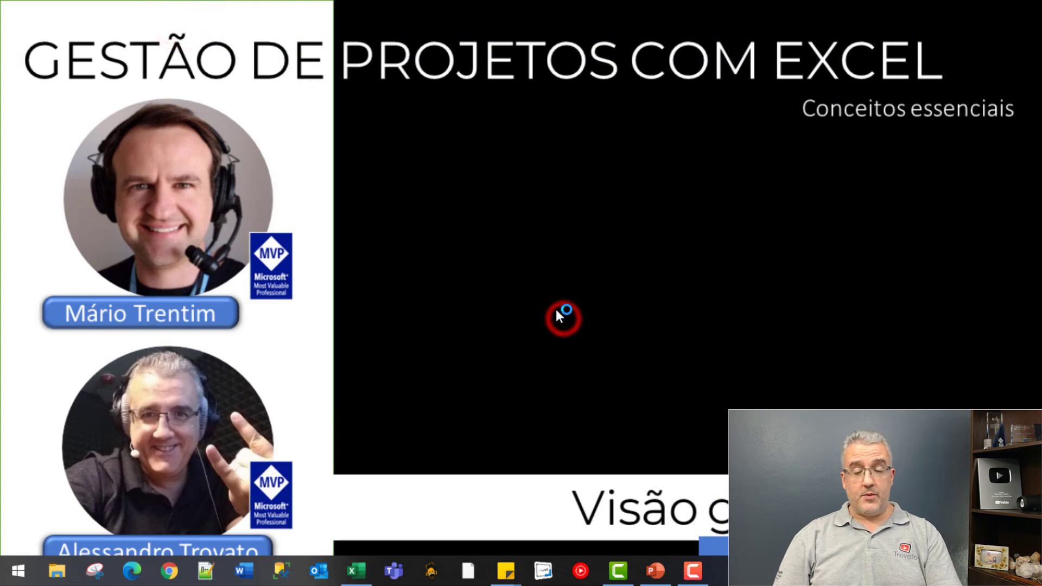
Step: Switch to the Excel workbook and clear the sheet-name list in A1:A7 of the Hiperlinks sheet
click(356, 571)
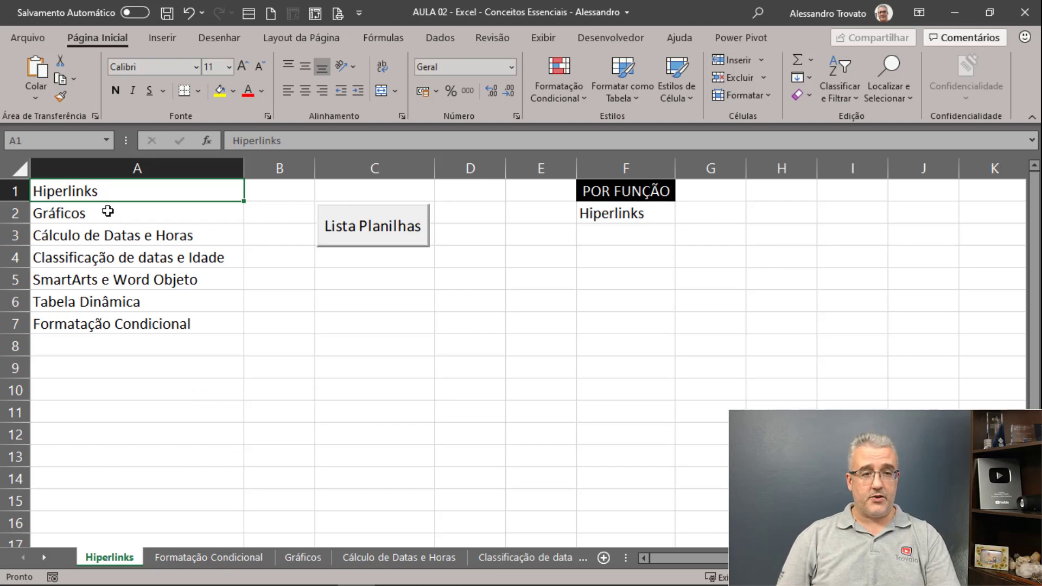
drag(103, 192, 92, 323)
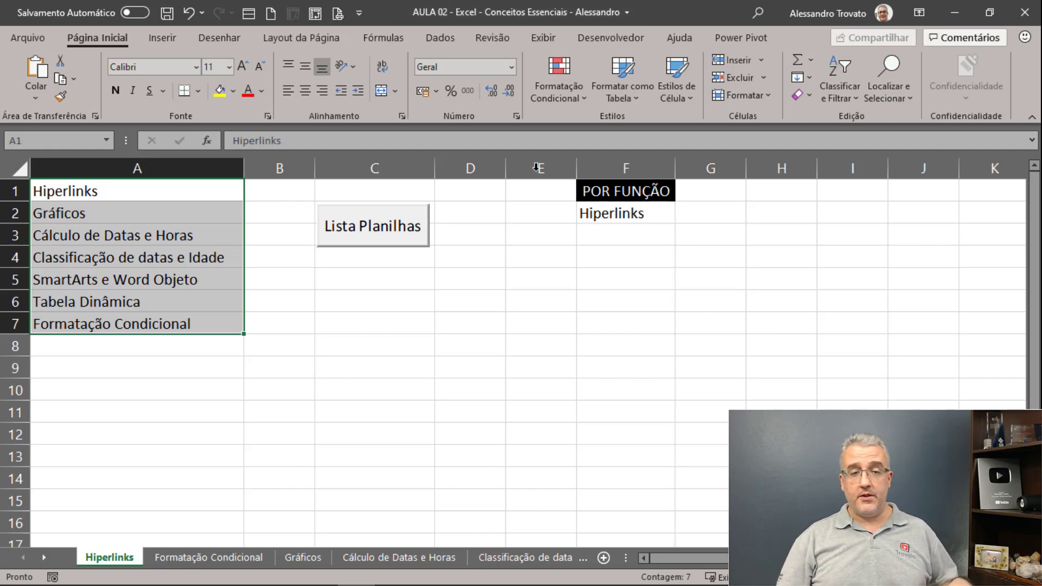
click(345, 295)
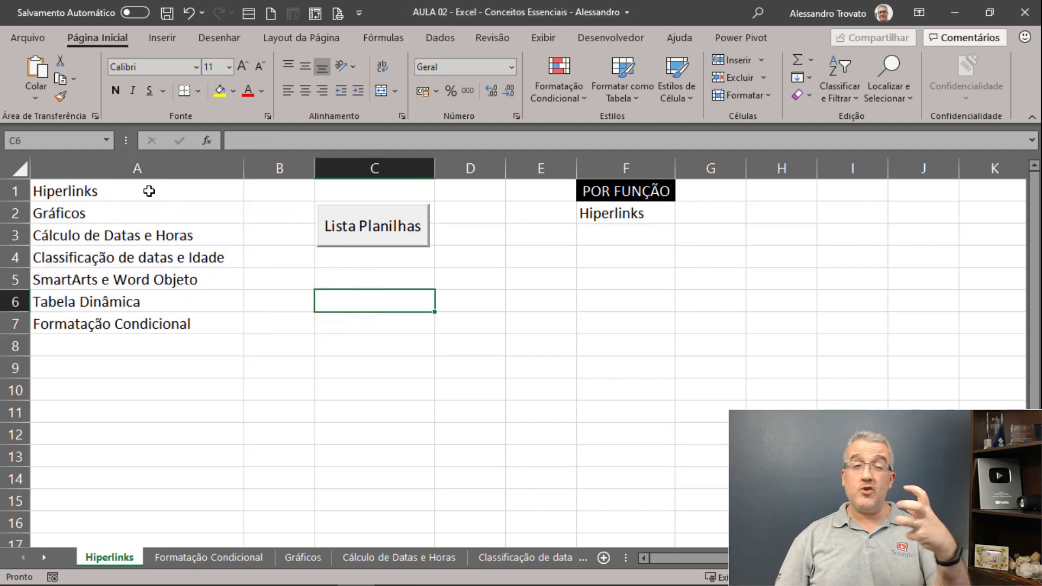
drag(147, 187, 140, 321)
key(Delete)
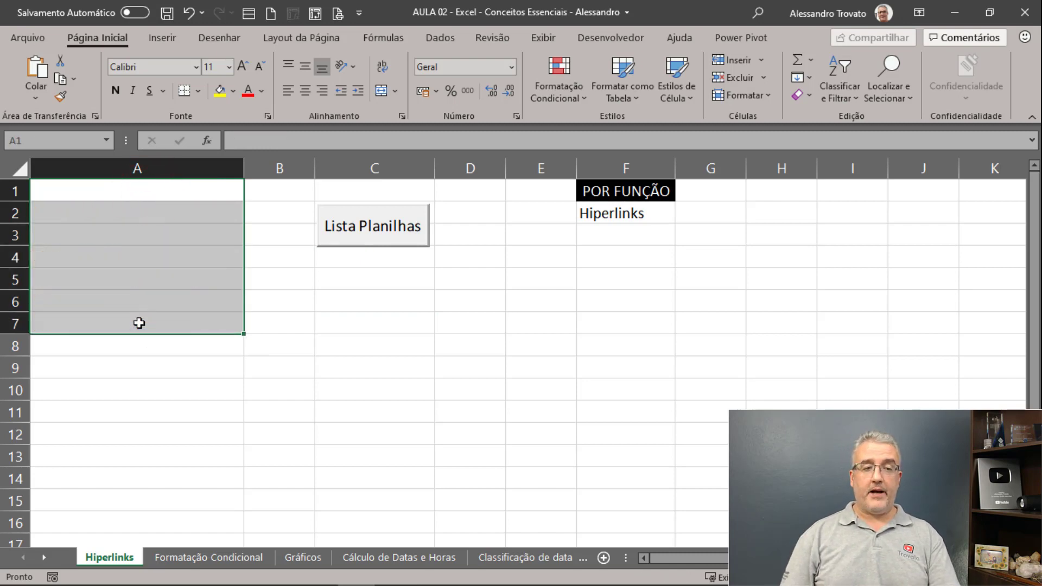
Step: Run the Lista Planilhas macro to regenerate the list of sheet names in column A, and dismiss its completion message
click(321, 281)
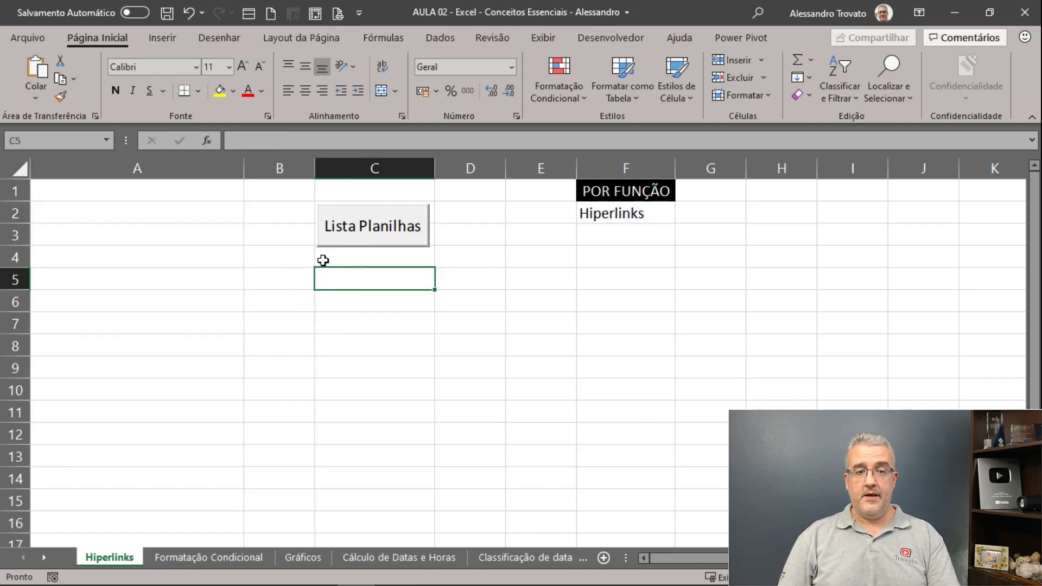
click(351, 240)
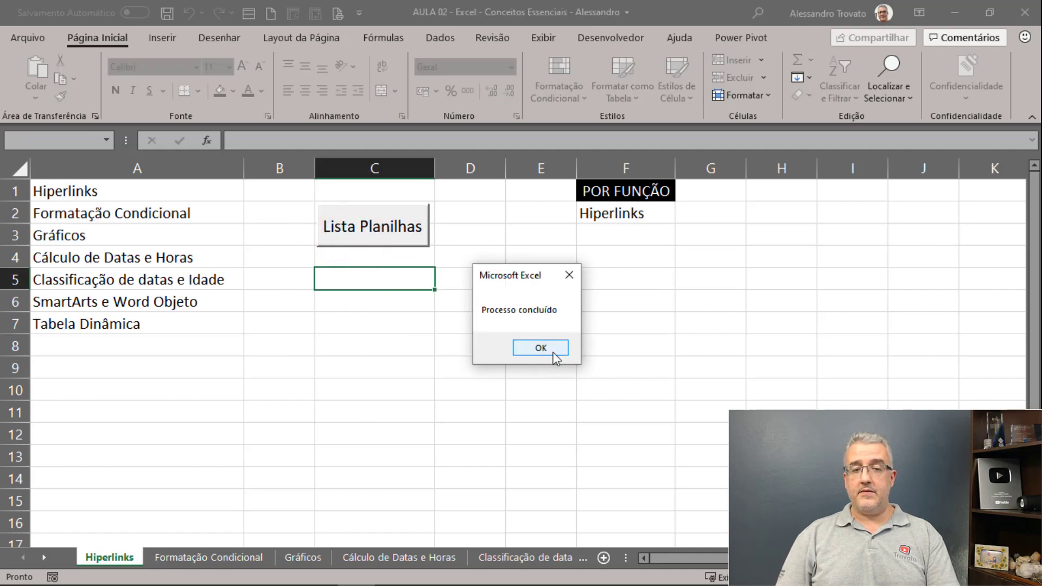
click(552, 351)
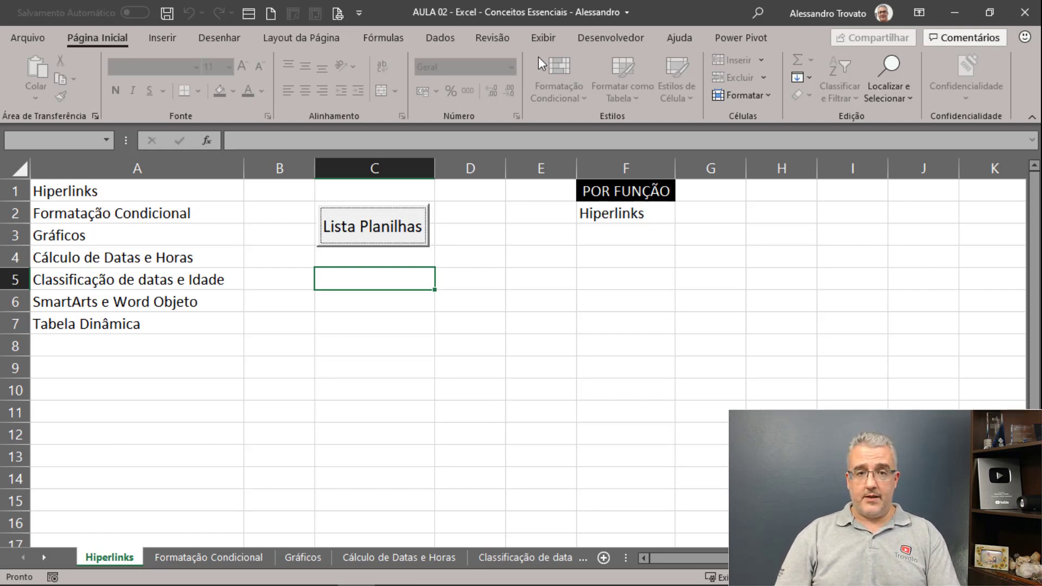
Step: Enable Design Mode, open the VBA code behind the Lista Planilhas control, and place the editor window beside column A
click(608, 37)
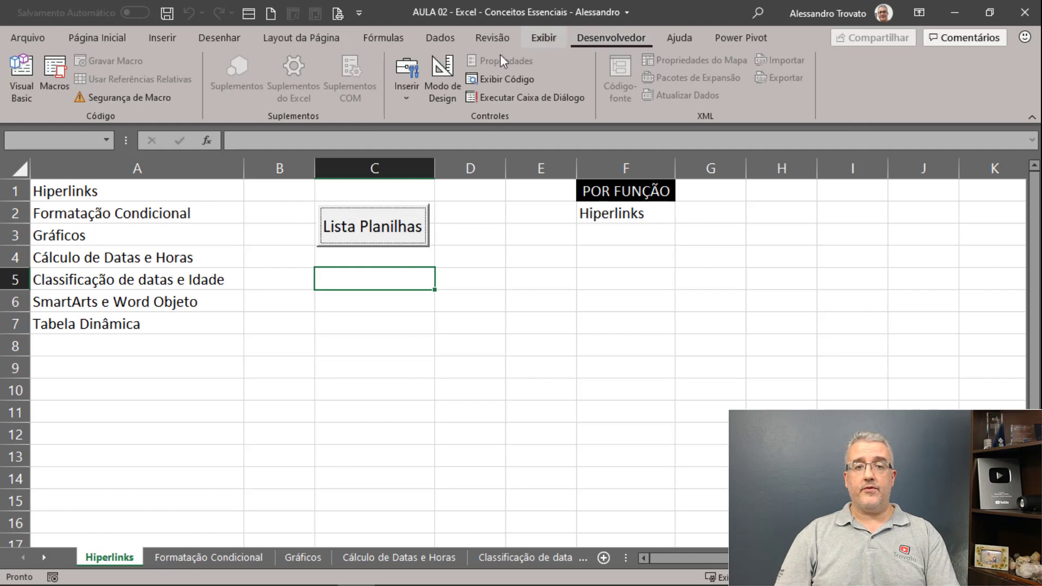
click(434, 81)
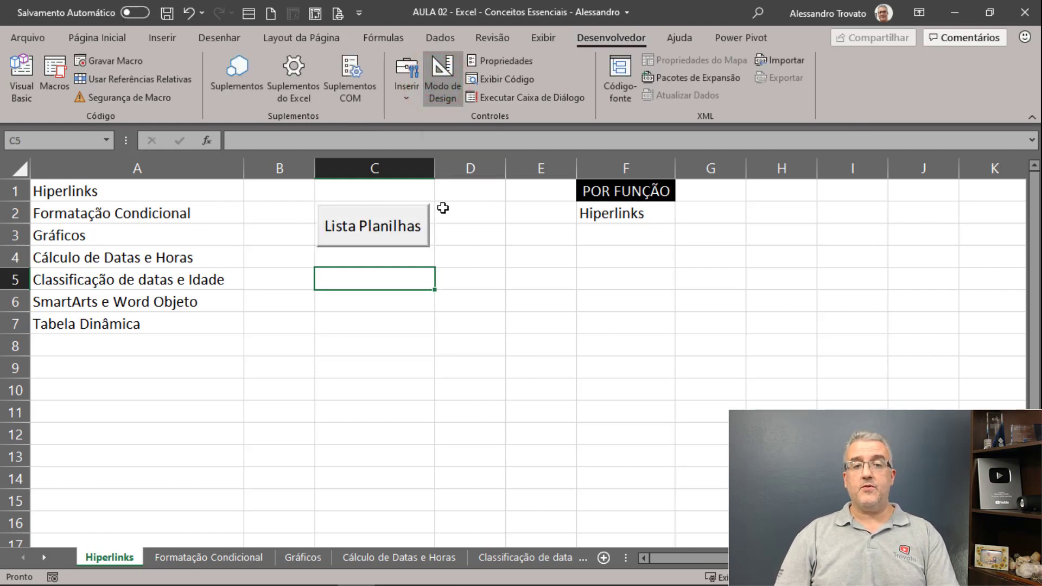
double_click(343, 230)
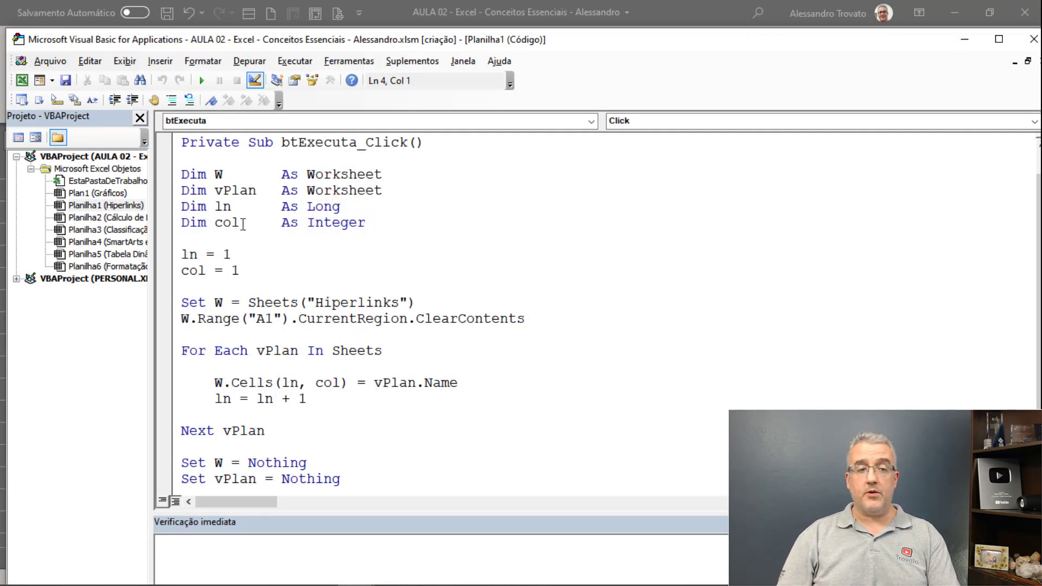
drag(170, 48, 416, 28)
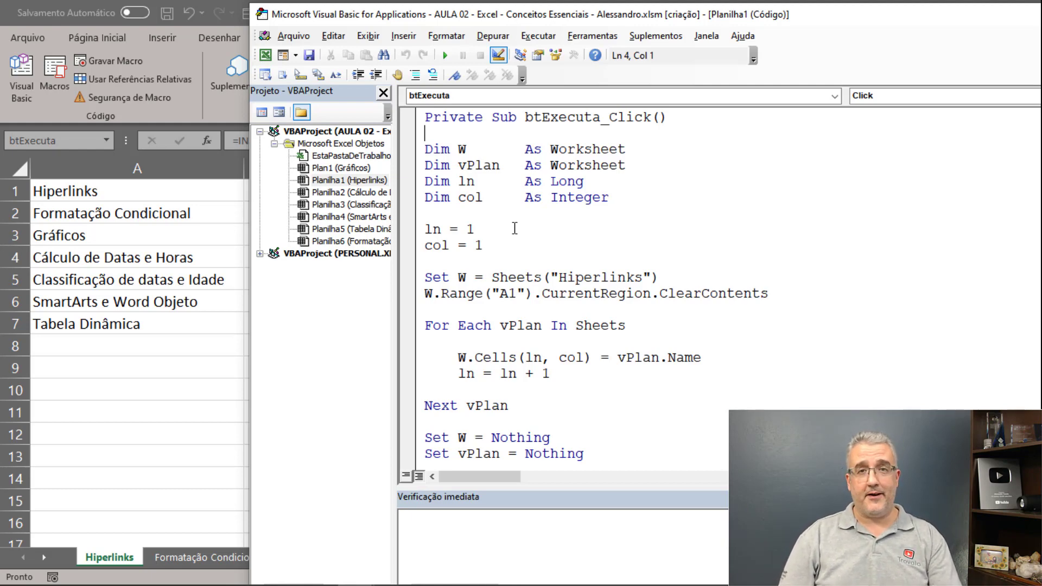
Step: Examine the declarations of W, vPlan, ln and col and their data types in btExecuta_Click
drag(624, 200, 424, 149)
double_click(462, 149)
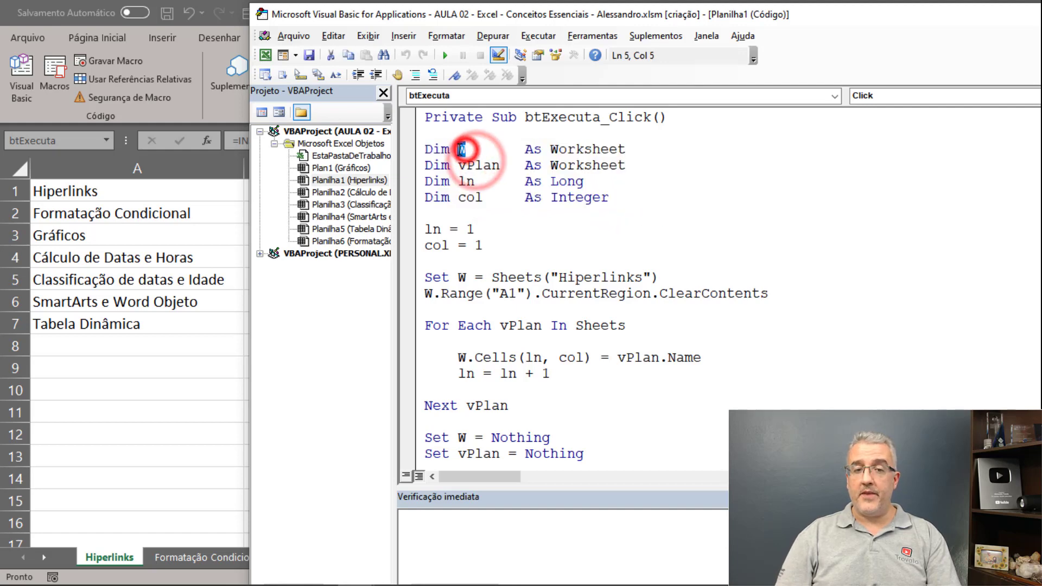
double_click(593, 150)
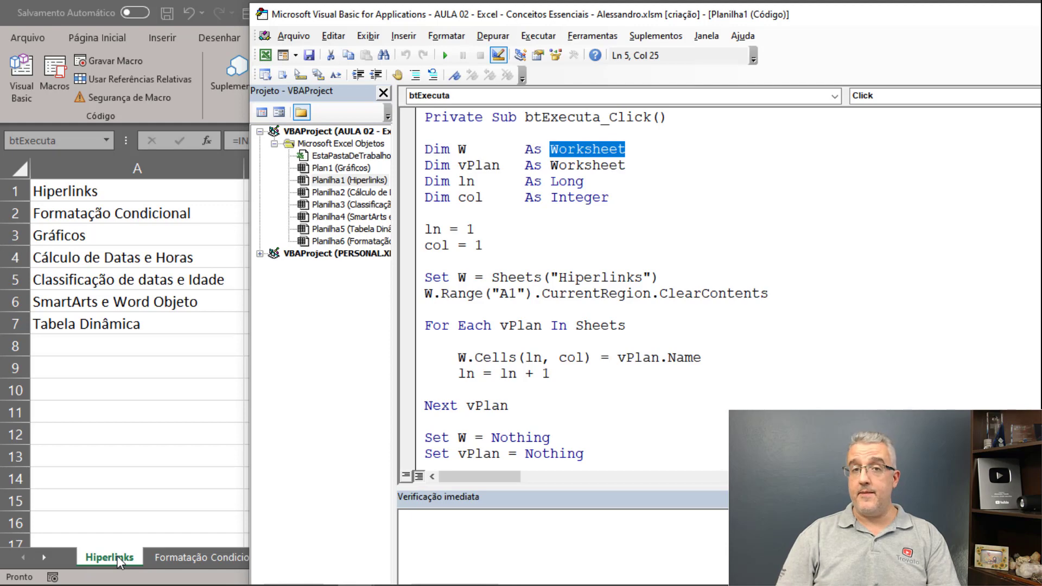
click(479, 177)
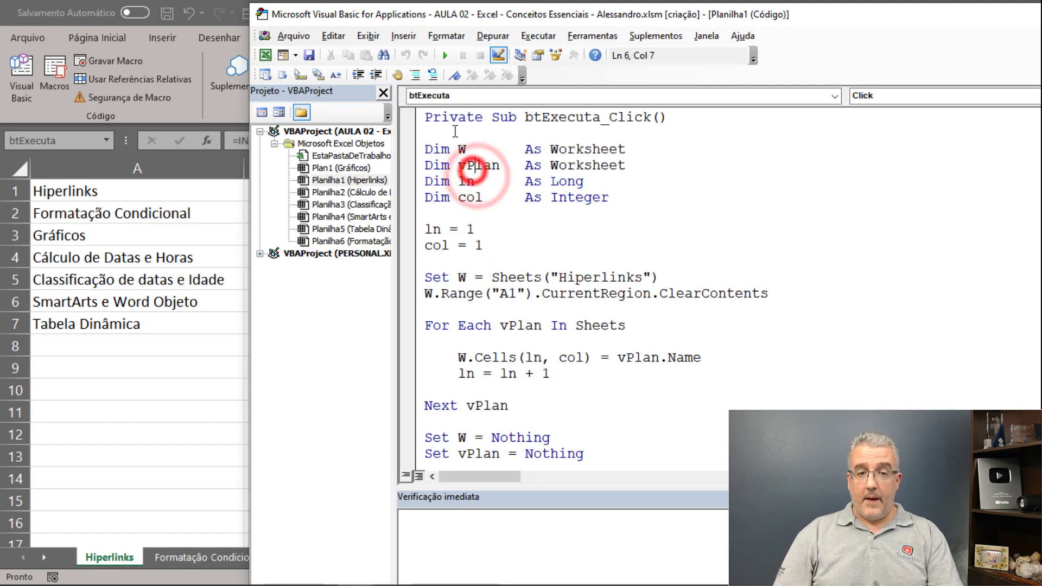
click(460, 149)
double_click(476, 165)
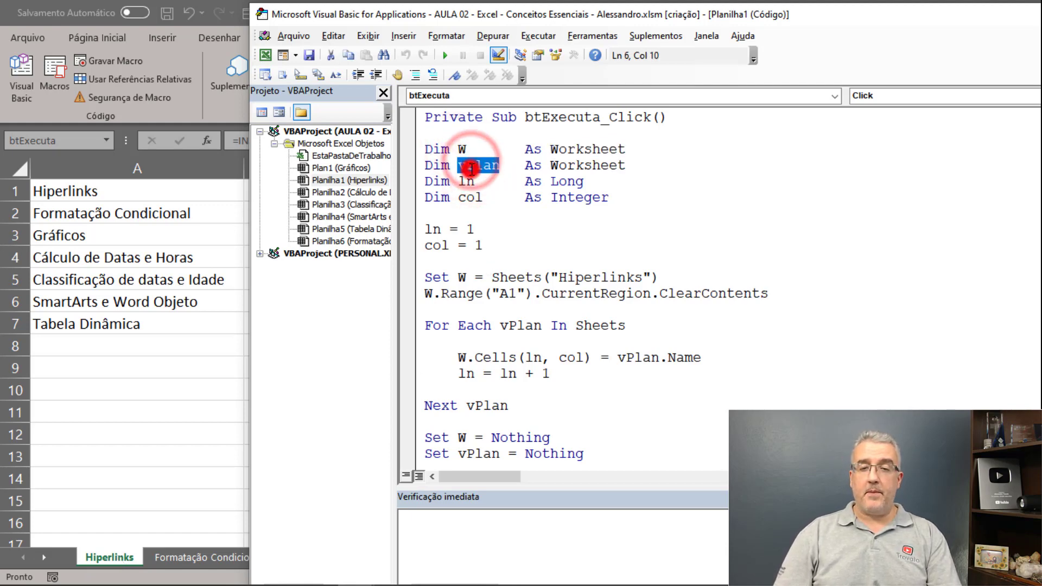
double_click(497, 168)
click(498, 168)
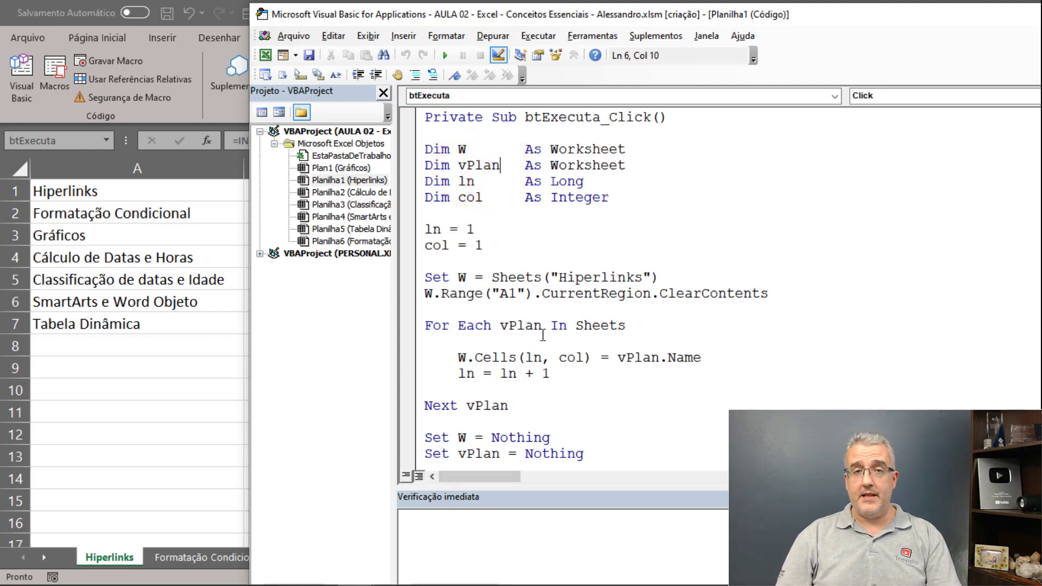
click(462, 183)
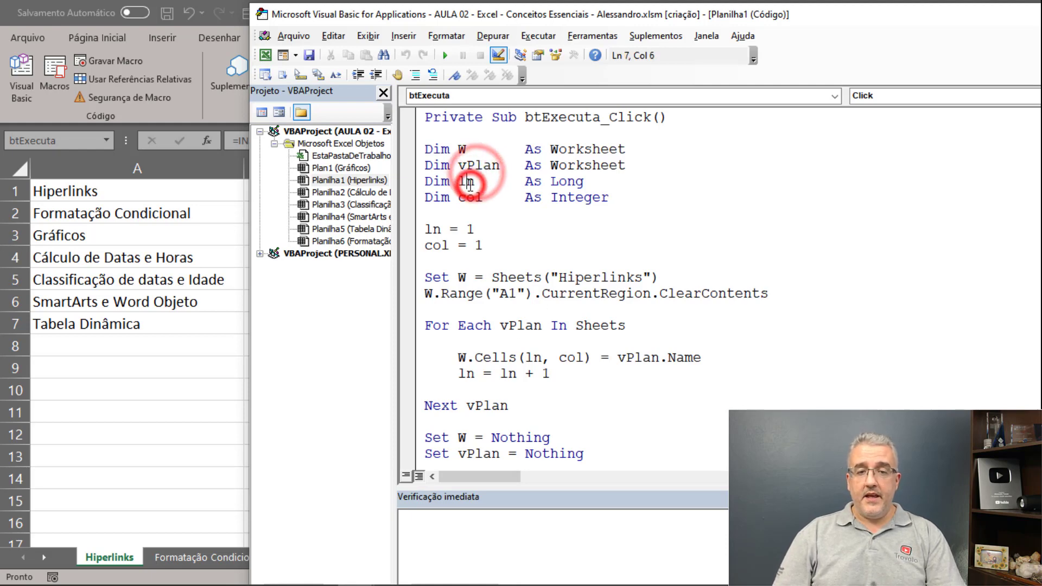
double_click(462, 182)
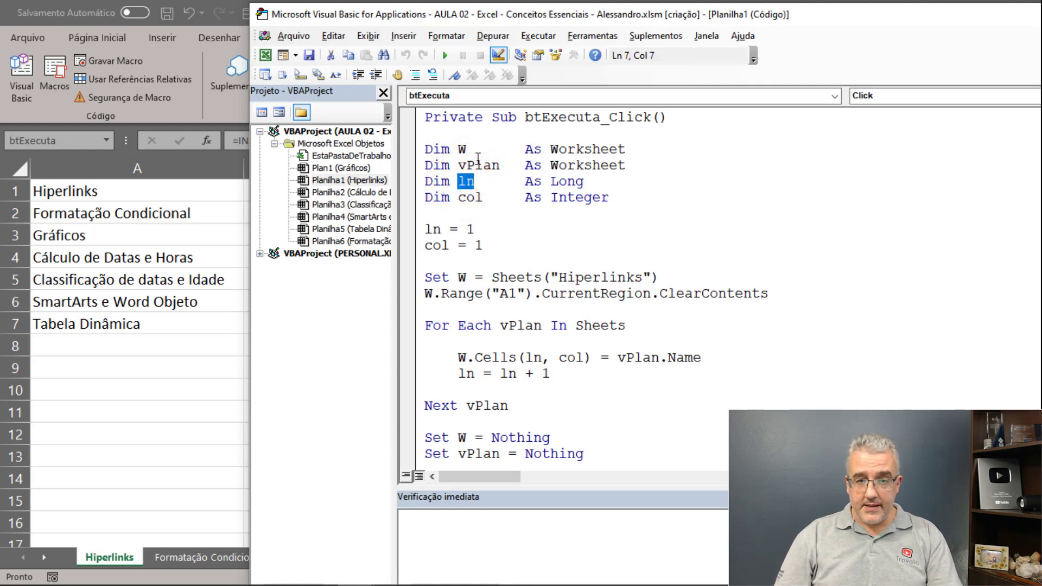
click(465, 182)
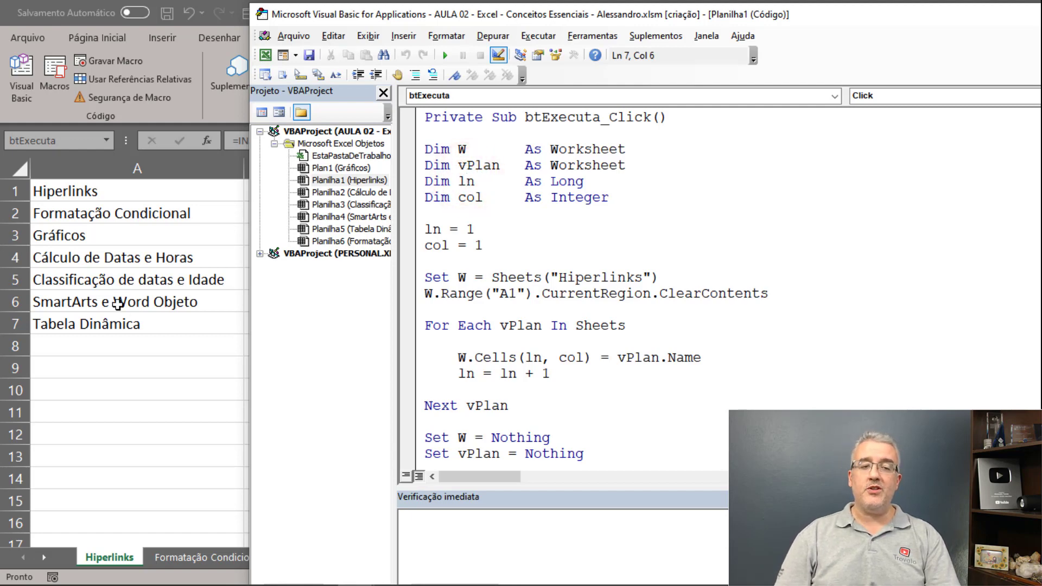
double_click(467, 199)
click(467, 199)
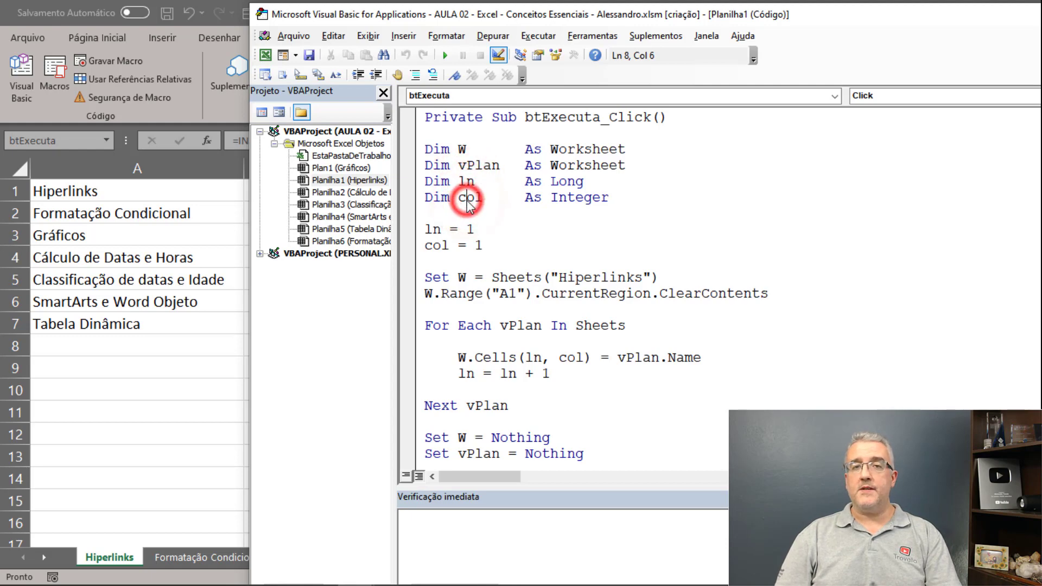
Step: Examine the ln initialisation, the assignment of W to the Hiperlinks sheet, and the line clearing the current region of A1
double_click(437, 229)
drag(443, 229, 482, 229)
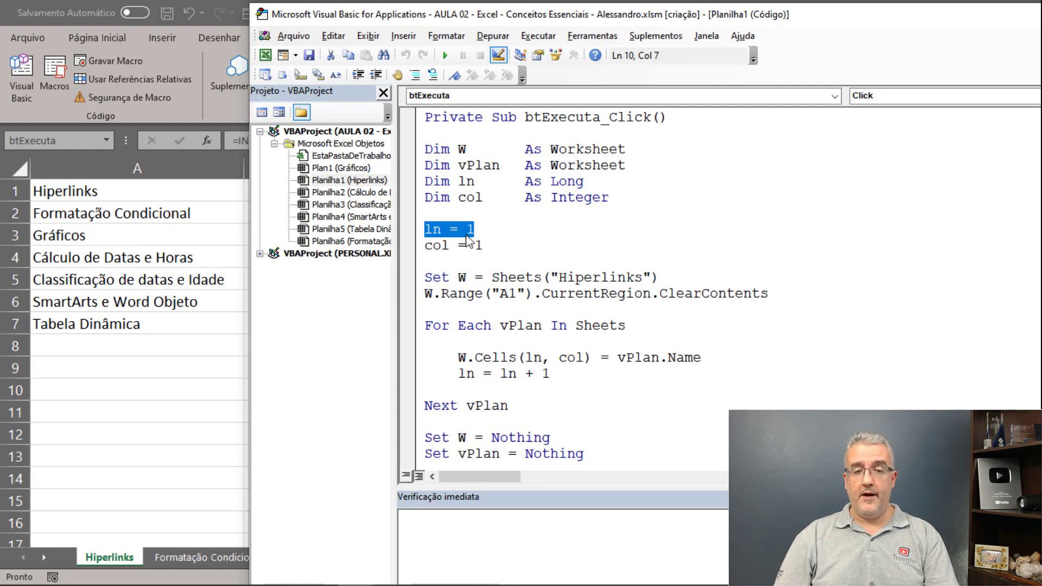
double_click(437, 278)
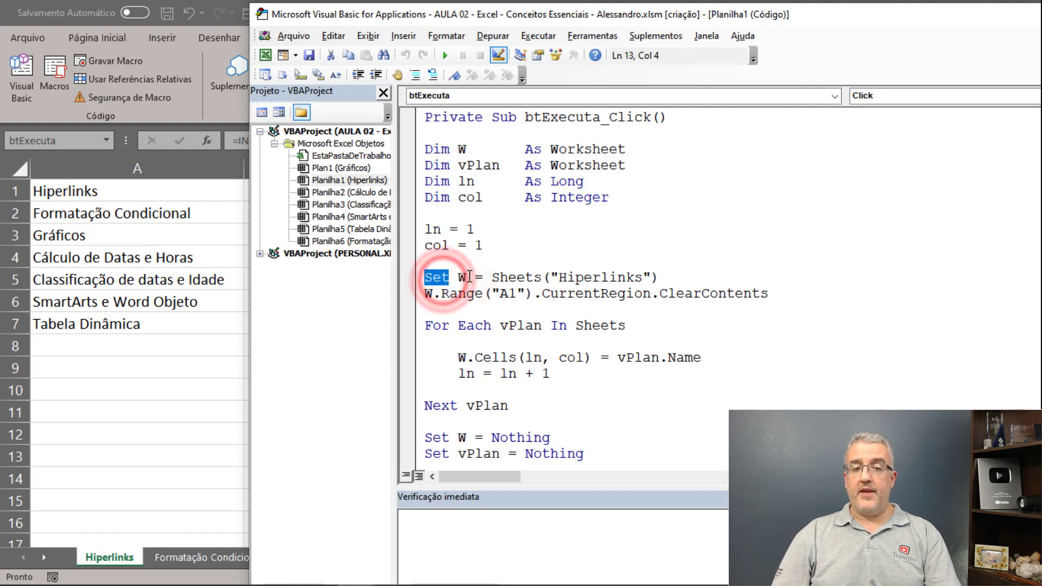
double_click(537, 277)
drag(659, 277, 491, 277)
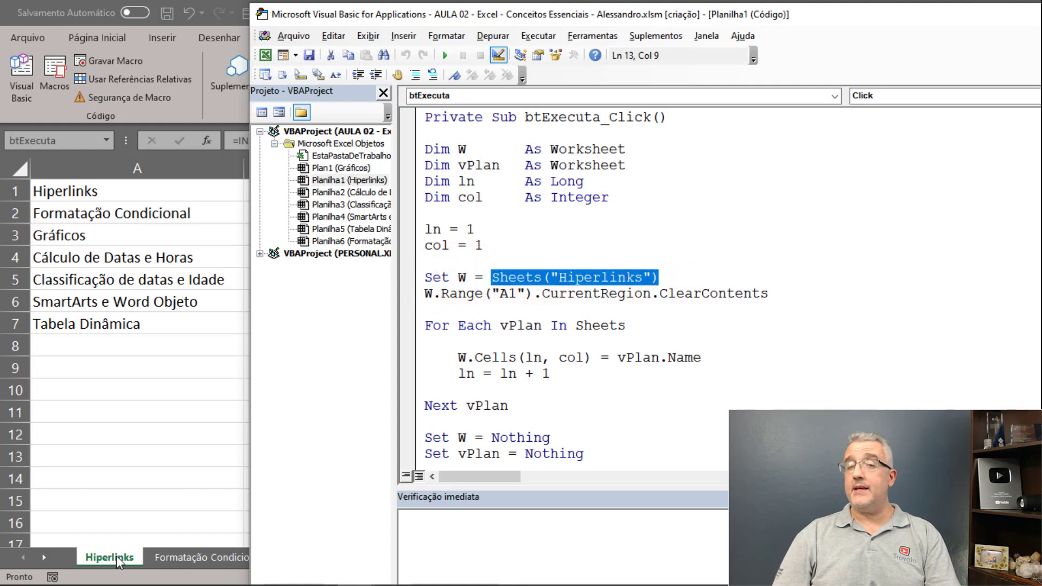
drag(425, 293, 535, 293)
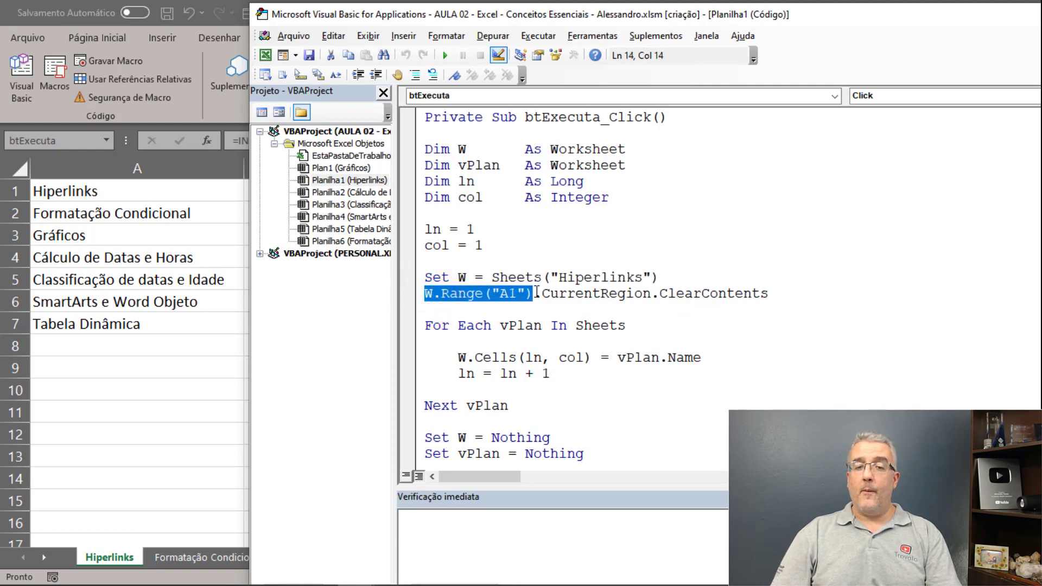
double_click(724, 294)
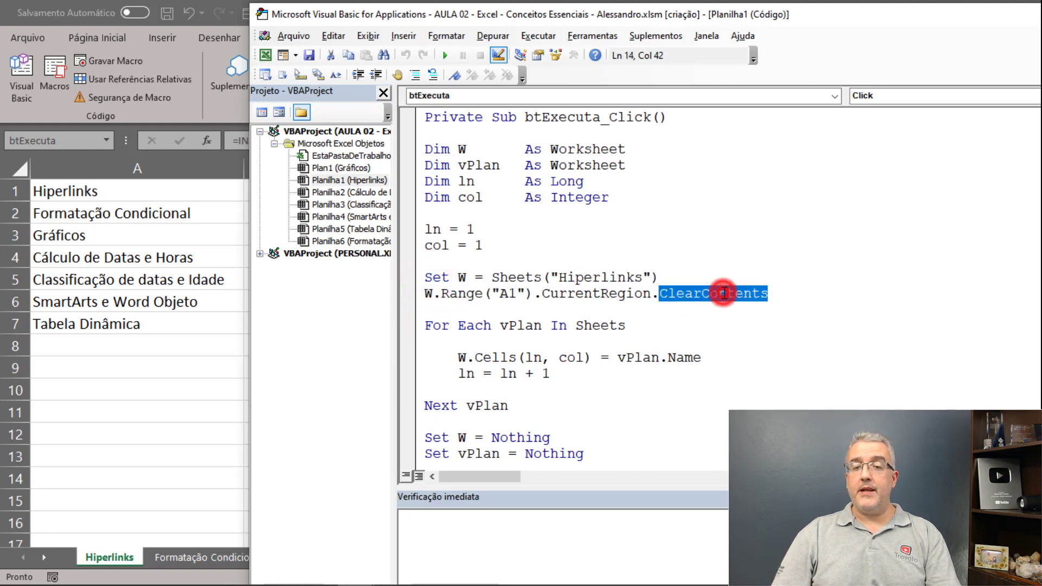
Step: Return to the Hiperlinks worksheet, select the contiguous list from A1 down to A7, and delete its contents
click(113, 191)
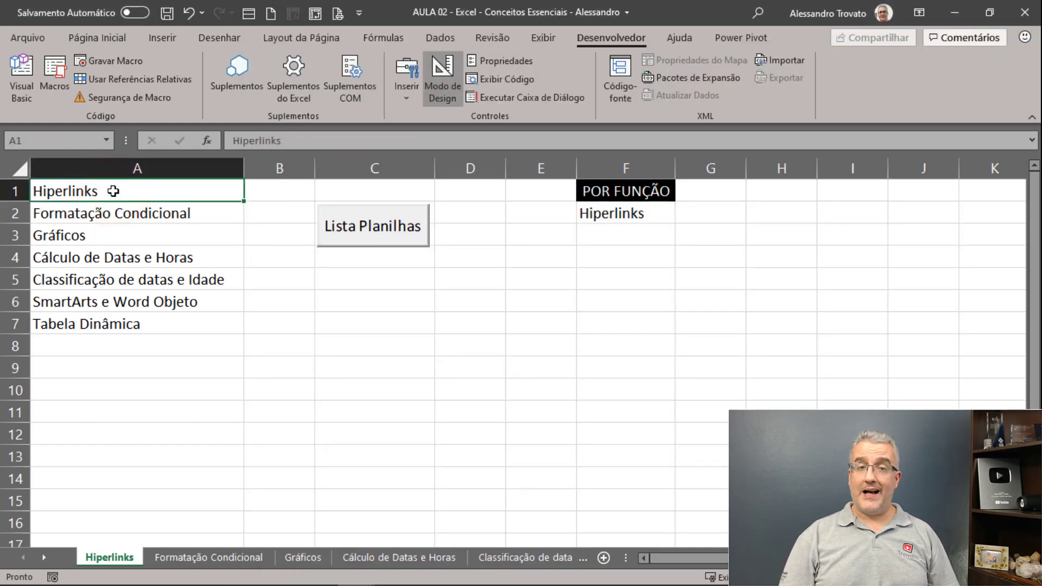
key(ctrl+shift+Down)
key(ctrl+q)
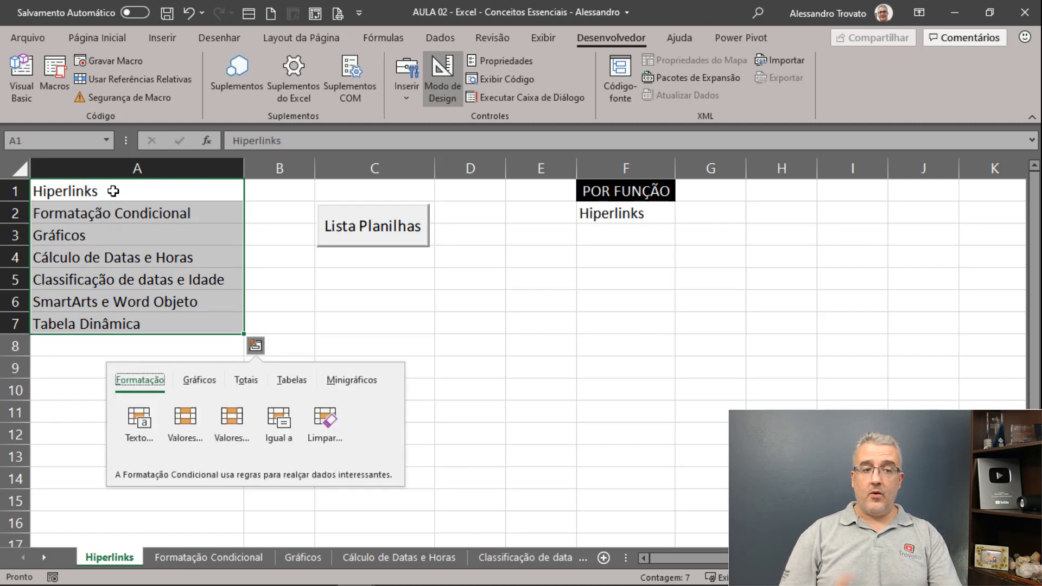
key(Escape)
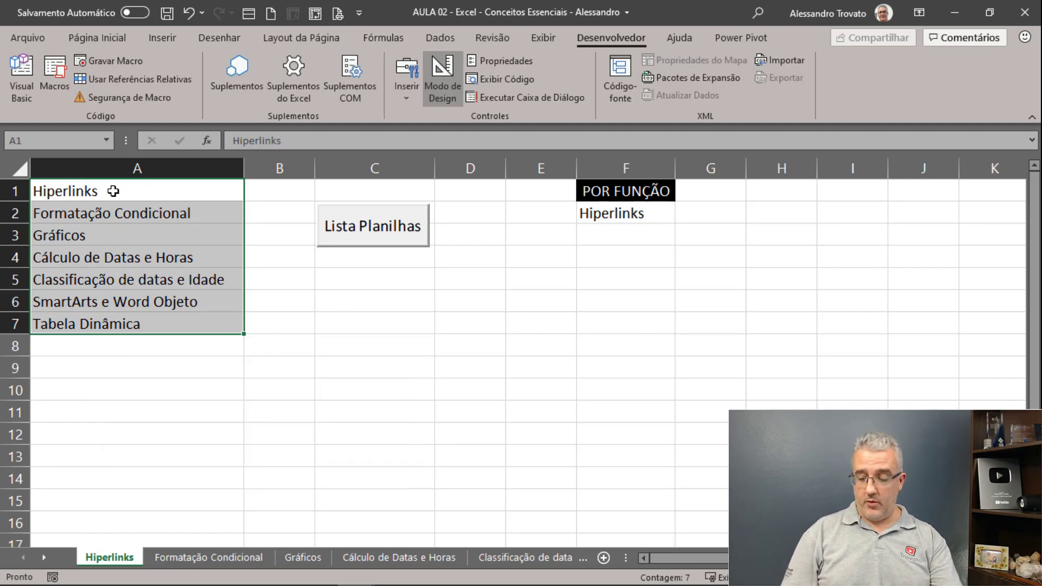
key(Delete)
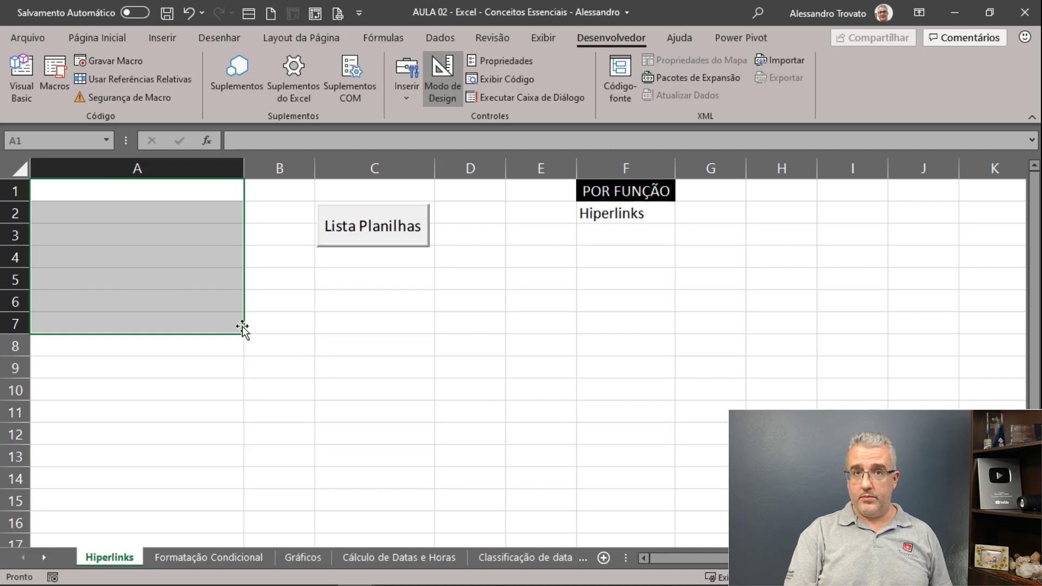
click(272, 348)
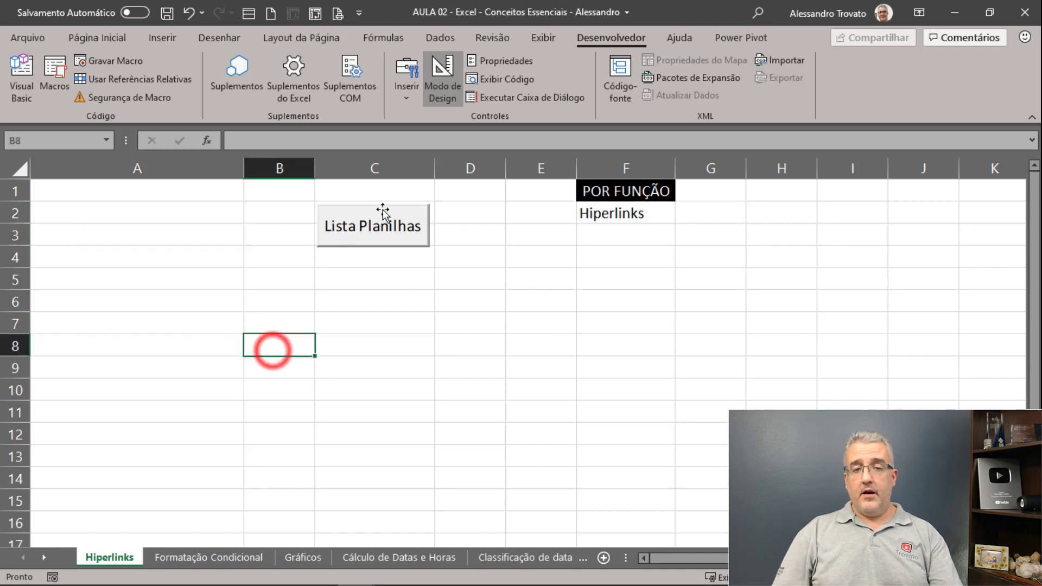
Step: Return to the VBA editor and examine the For Each vPlan In Sheets statement below the ClearContents line
key(alt+F11)
click(803, 274)
scroll(537, 280, down, 2)
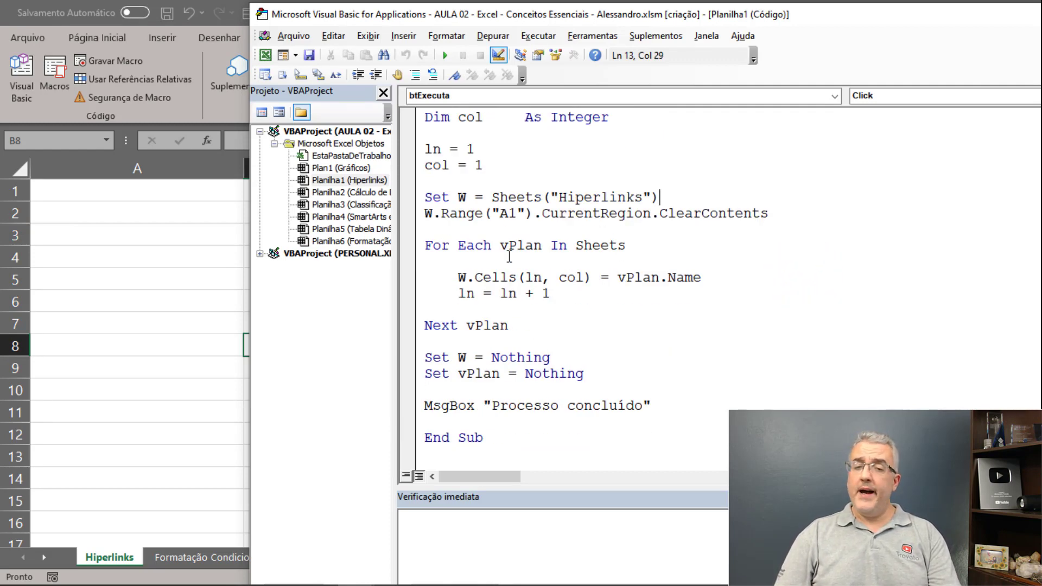
drag(426, 247, 493, 246)
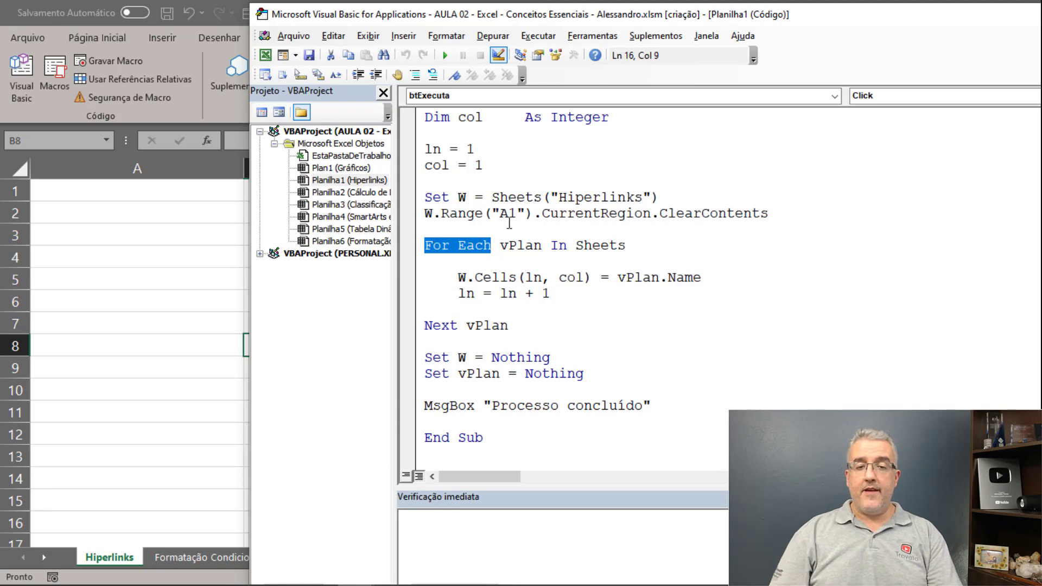
double_click(510, 244)
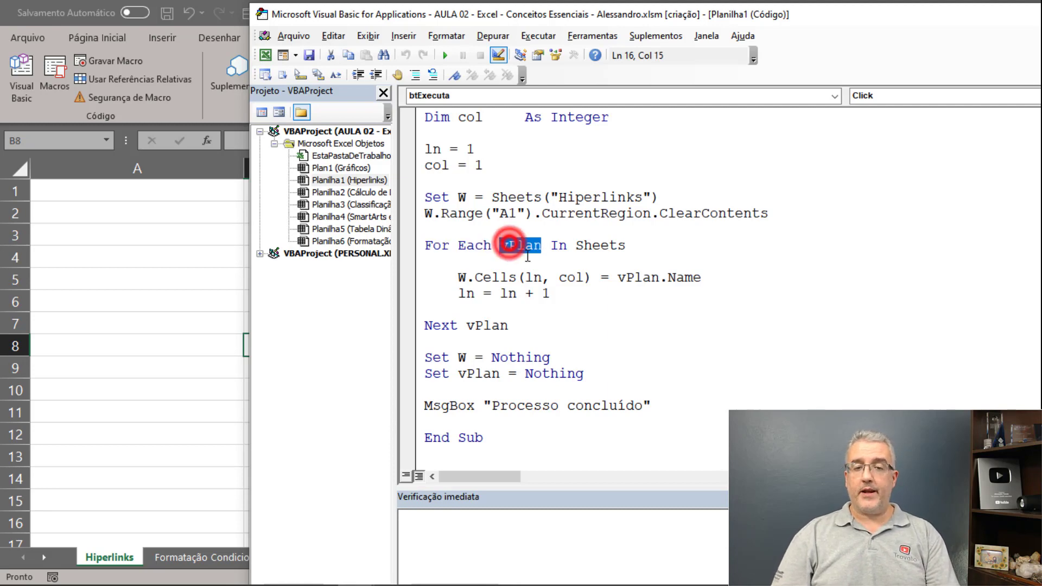
double_click(597, 247)
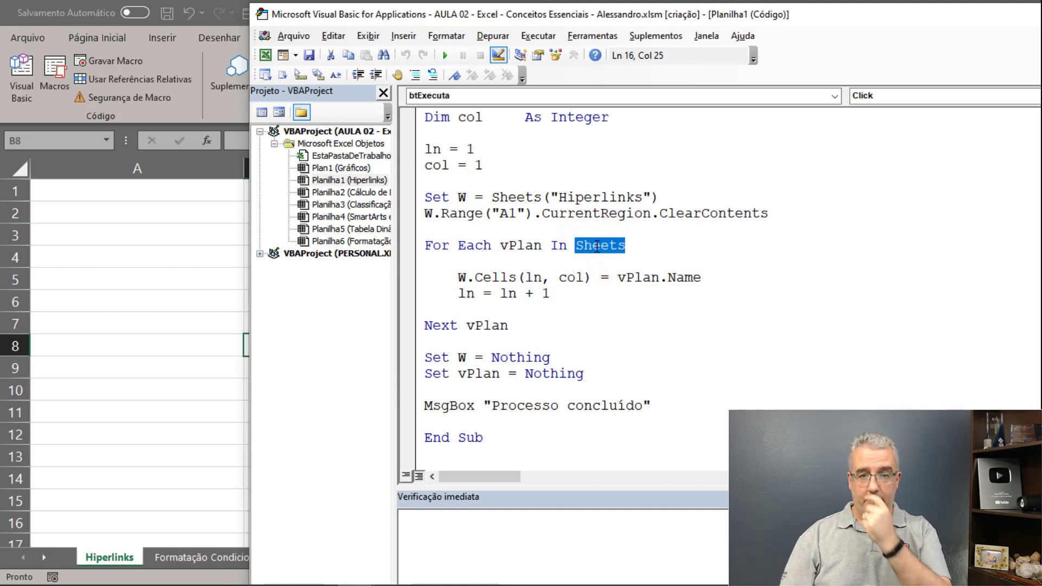
Step: Examine the loop line that writes vPlan.Name into W.Cells(ln, col) on the Hiperlinks sheet
drag(455, 280, 467, 278)
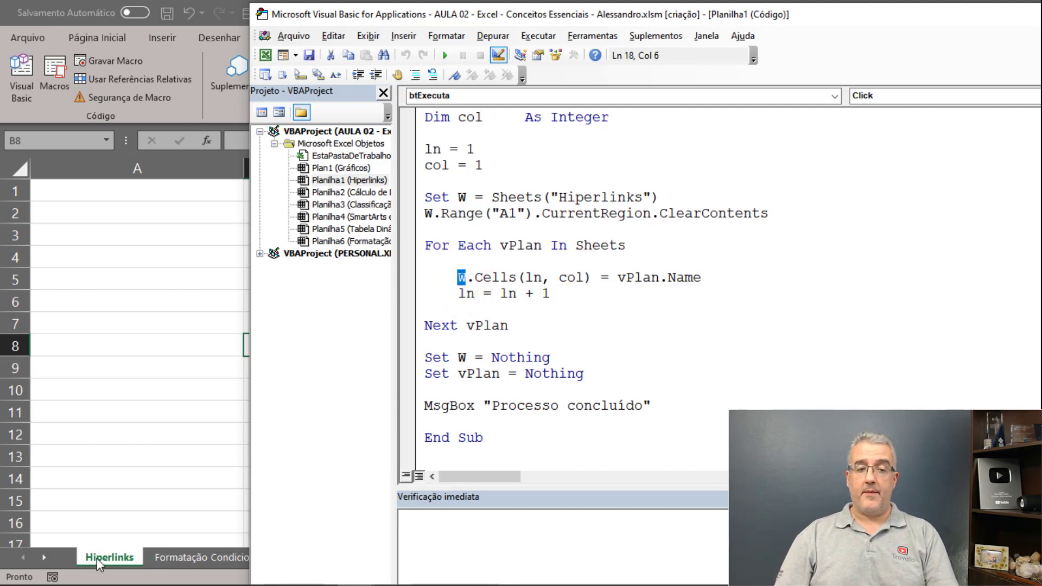
double_click(494, 277)
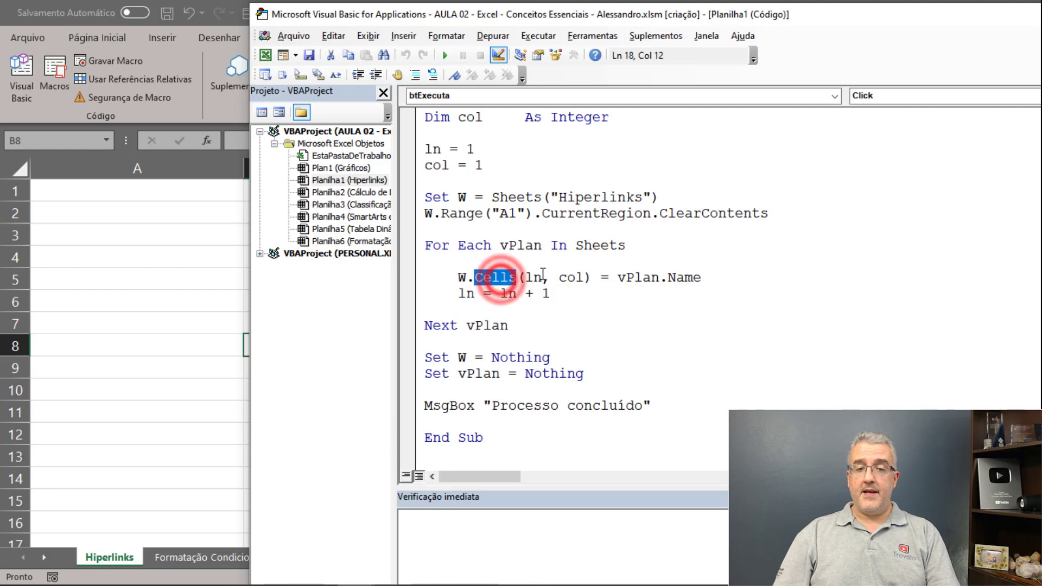
double_click(534, 277)
double_click(571, 277)
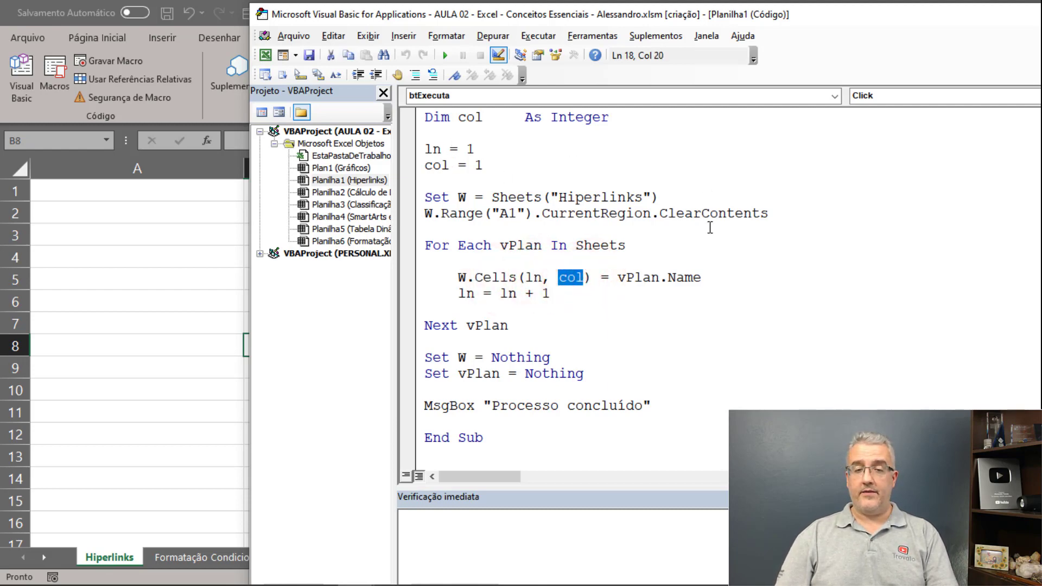
click(607, 277)
drag(625, 277, 692, 277)
drag(499, 246, 543, 248)
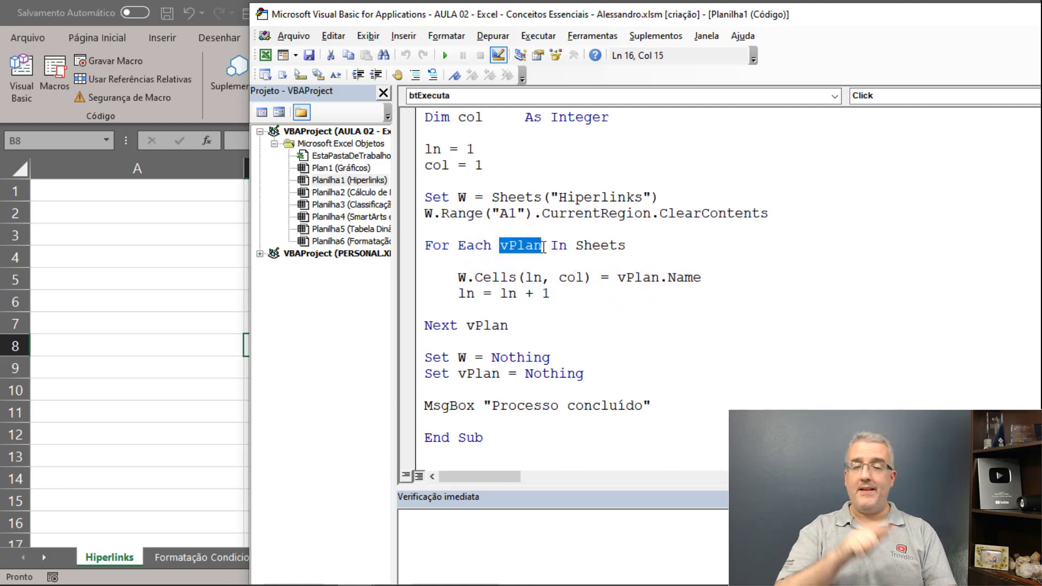
double_click(684, 277)
double_click(637, 278)
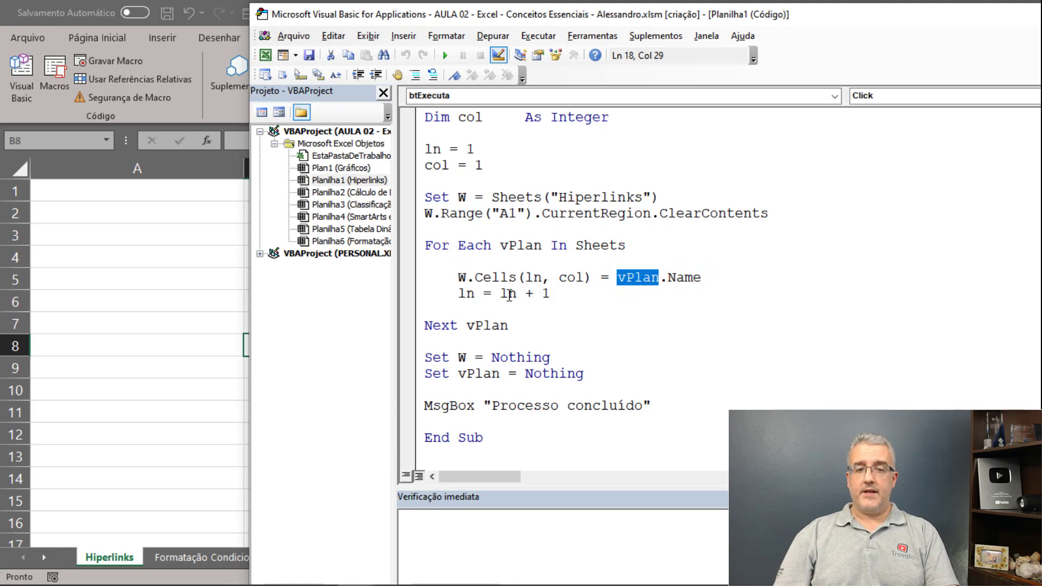
Step: Examine the ln = ln + 1 increment and how Next vPlan repeats the loop for the following sheet
click(463, 294)
double_click(463, 294)
click(526, 293)
click(554, 293)
drag(554, 293, 499, 293)
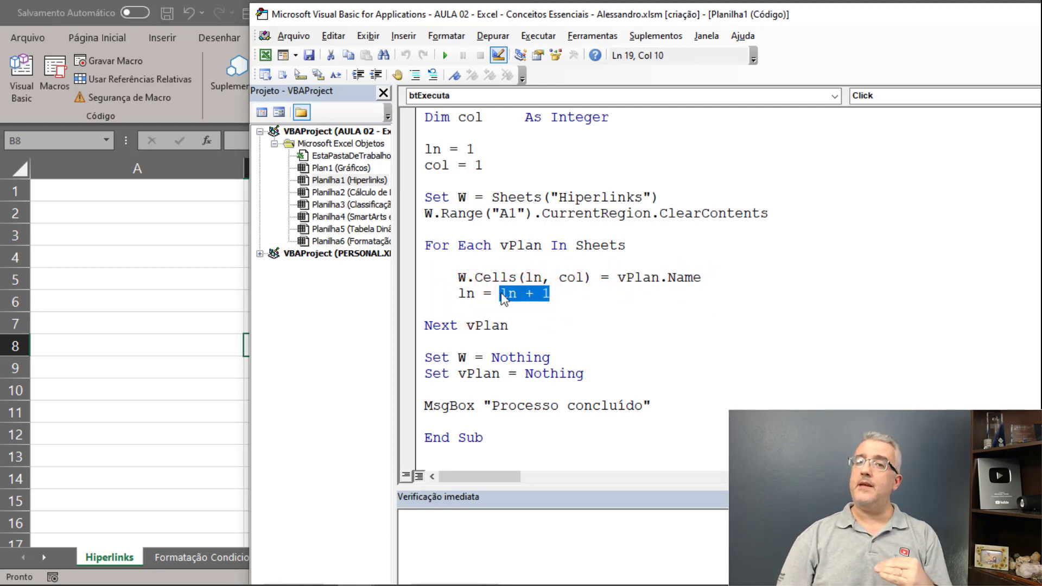
double_click(454, 327)
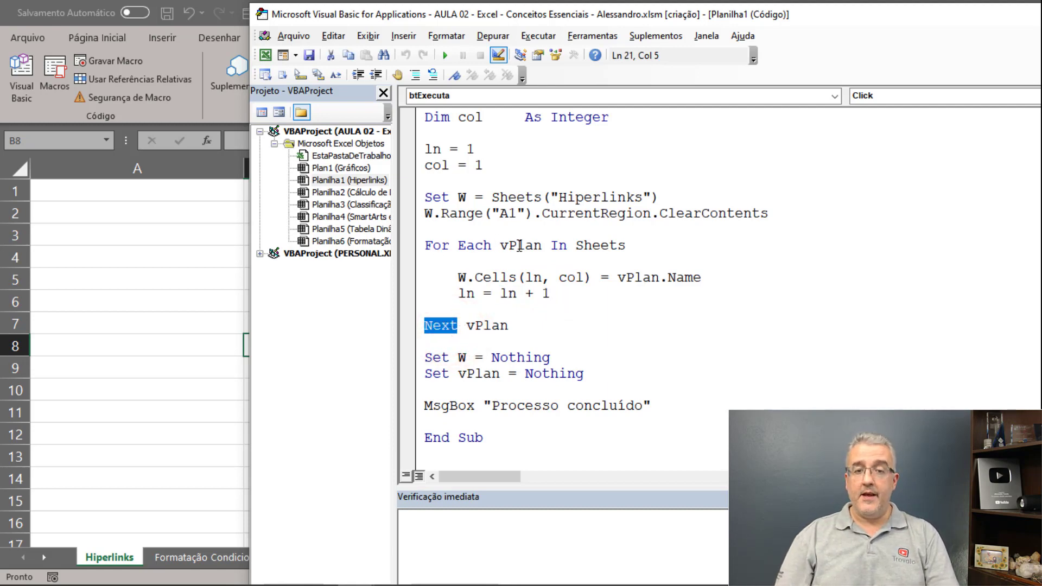
double_click(516, 246)
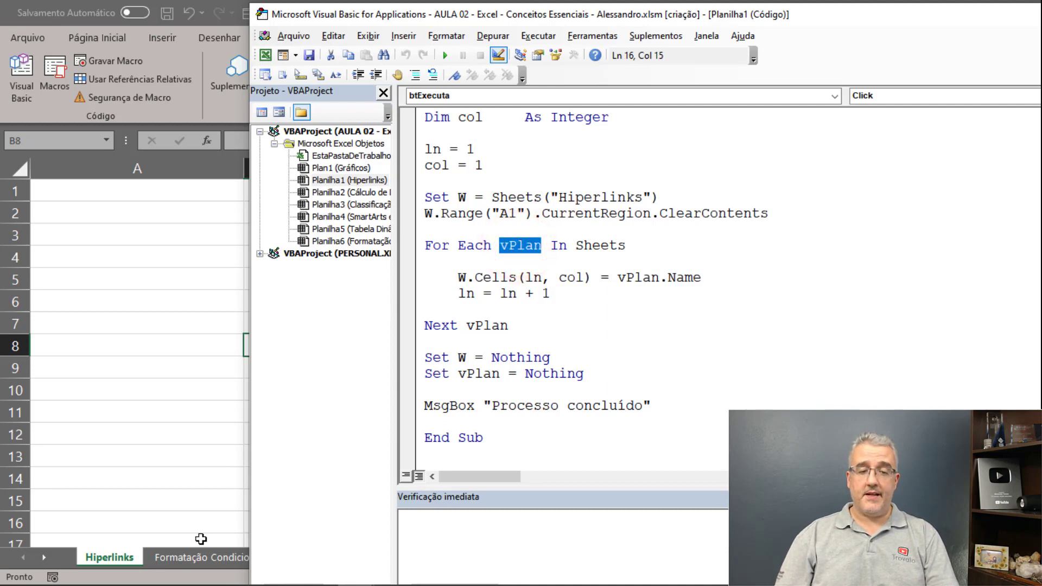
click(490, 277)
double_click(534, 278)
double_click(570, 277)
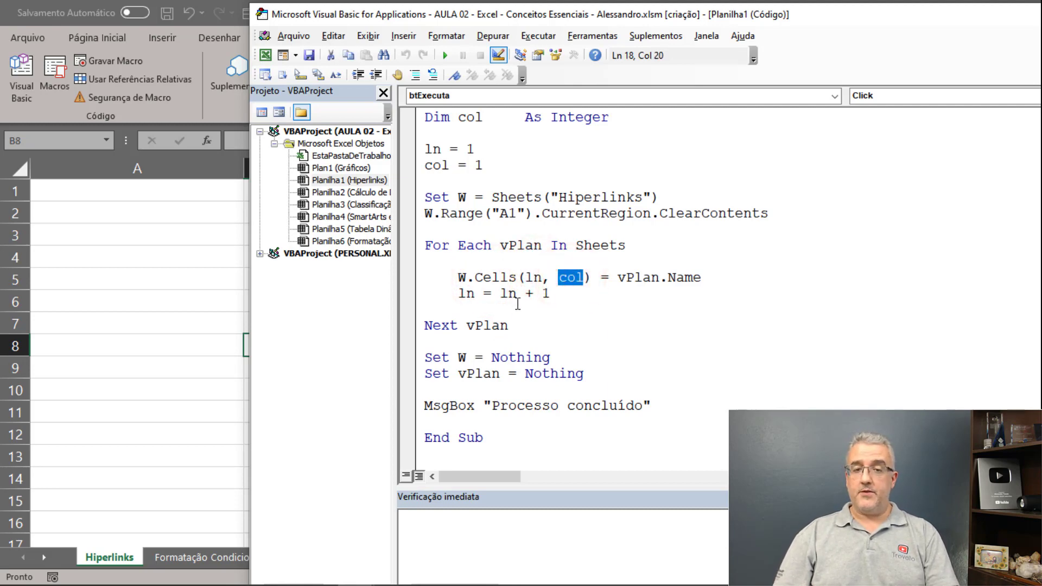
Step: Examine the lines after the loop that release W and vPlan by setting them to Nothing
drag(606, 374, 451, 355)
click(452, 356)
click(525, 357)
click(425, 358)
double_click(429, 358)
double_click(461, 357)
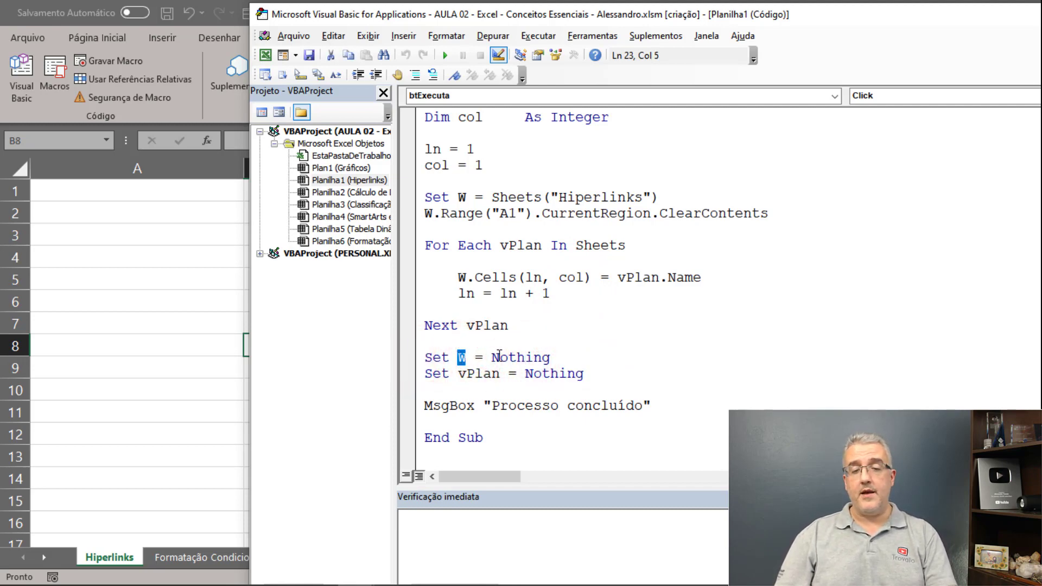
double_click(536, 356)
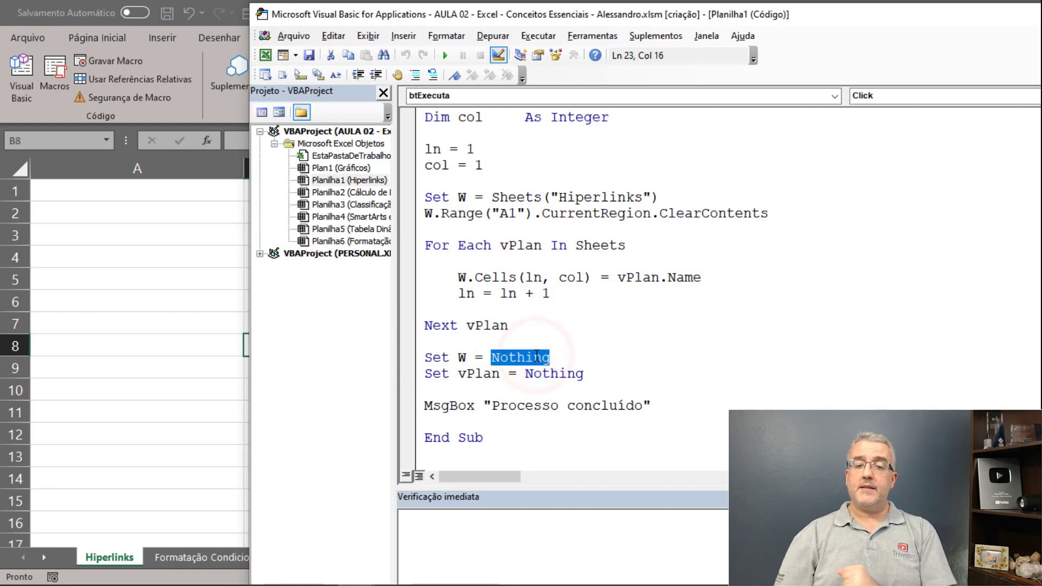
click(568, 374)
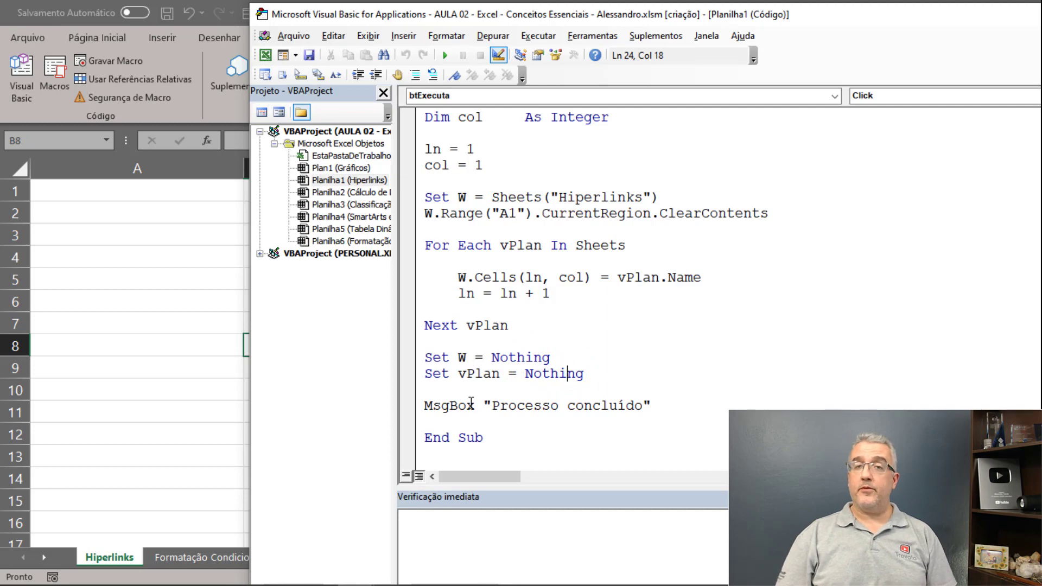
click(496, 348)
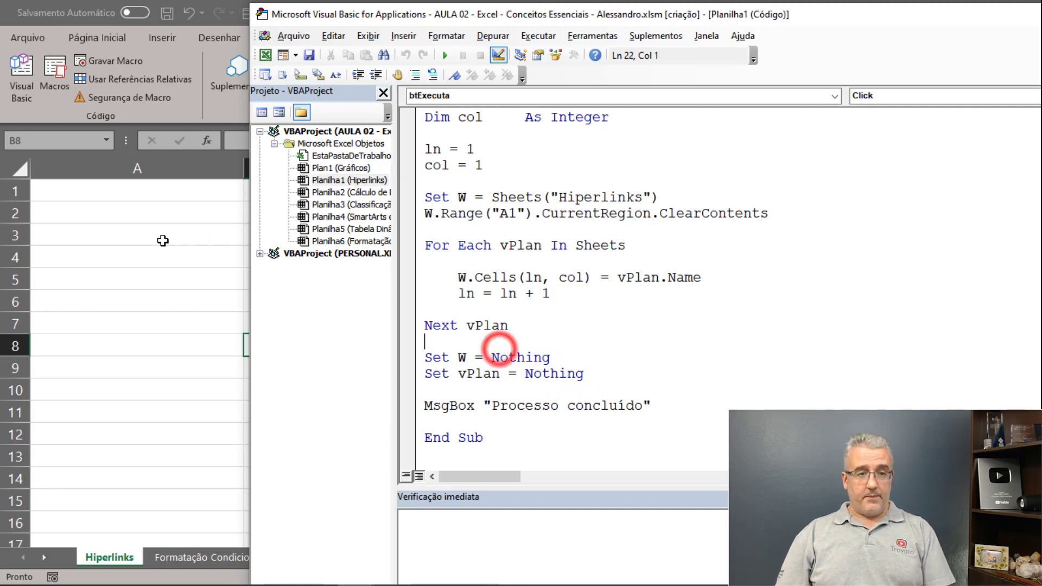
Step: Fill cells A1:A8 of the Hiperlinks sheet with x as test data and go back to the VBA editor
click(114, 247)
drag(112, 185, 127, 340)
text(x)
key(ctrl+Return)
click(519, 343)
key(alt+F11)
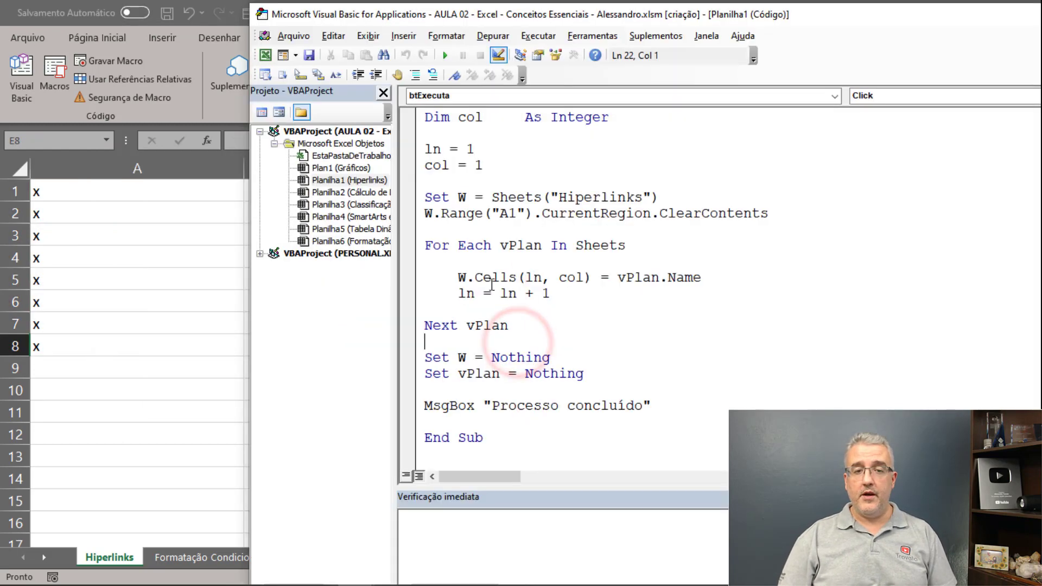
Step: Step through btExecuta_Click line by line up to the ClearContents line, checking the values of ln and col
click(516, 263)
key(F8)
key(F8)
key(F8)
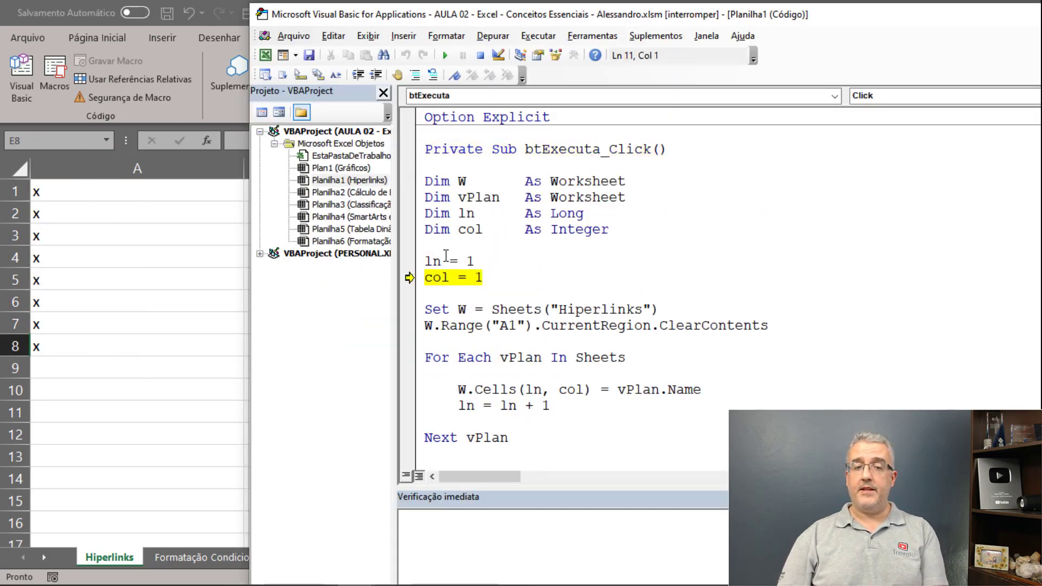
mouse_move(439, 261)
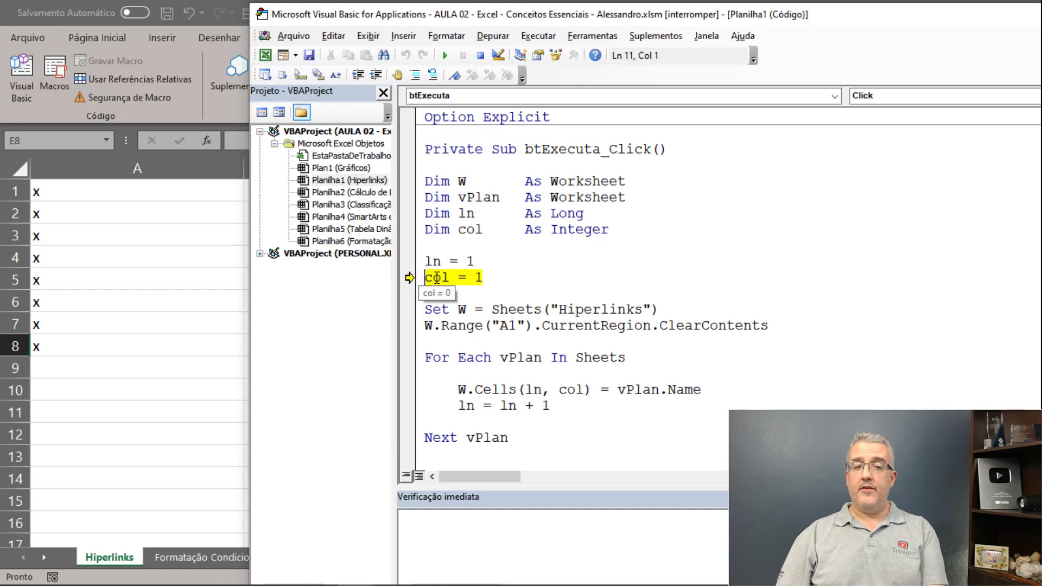
key(F8)
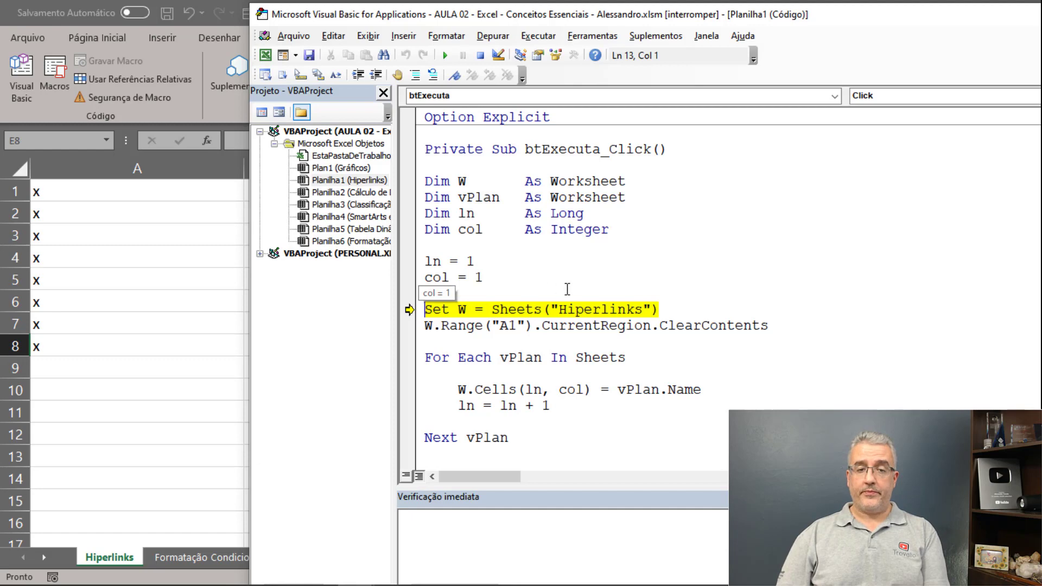
key(F8)
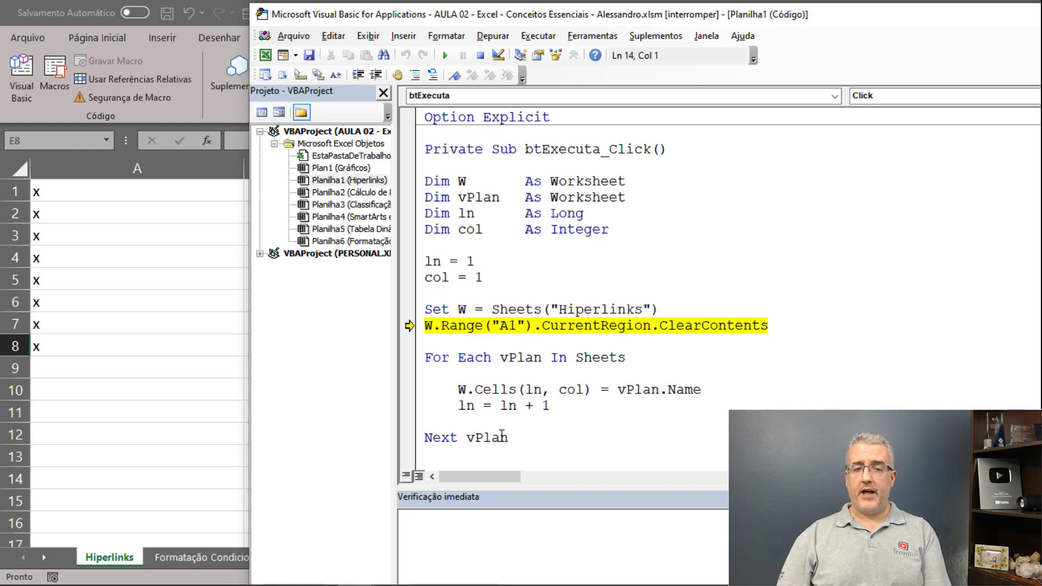
Step: Query the sheet name held by W in the Immediate window with ? w.name
click(474, 540)
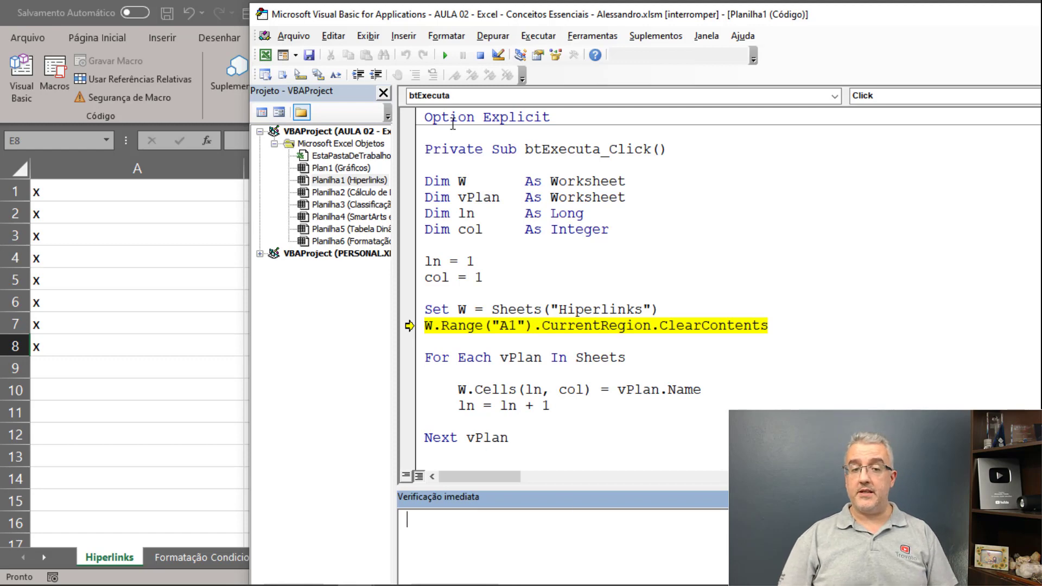
text(? w)
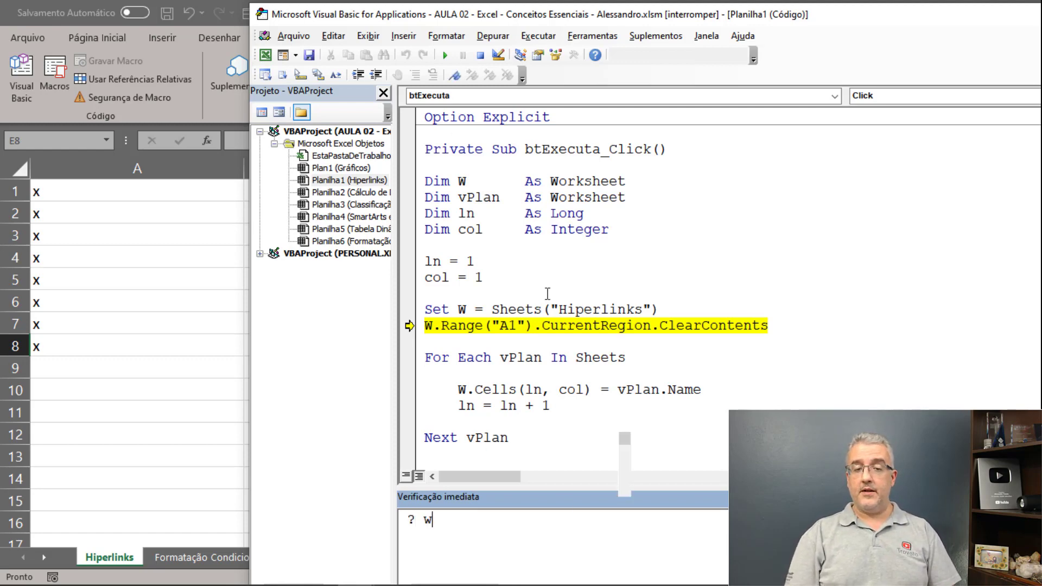
text(.name)
key(Return)
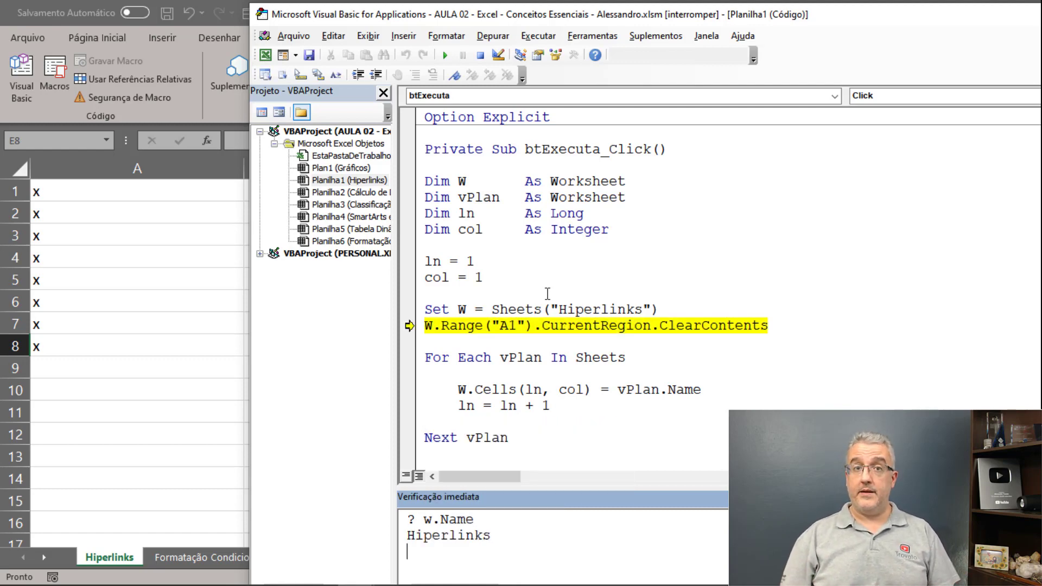
Step: Shift the editor window slightly and execute the line that clears the current region of A1
click(465, 324)
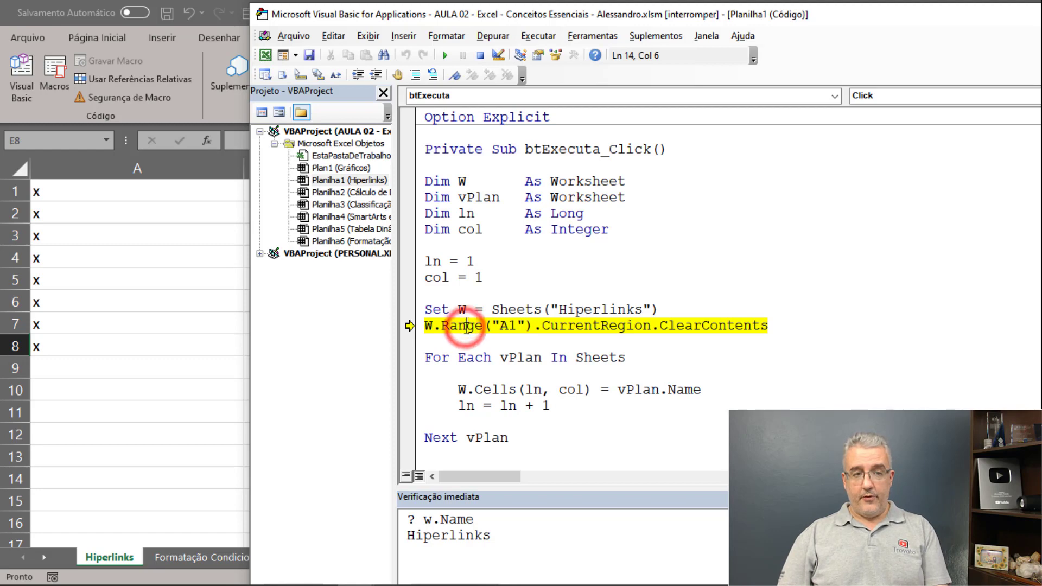
drag(360, 13, 370, 20)
click(512, 326)
key(F8)
click(622, 333)
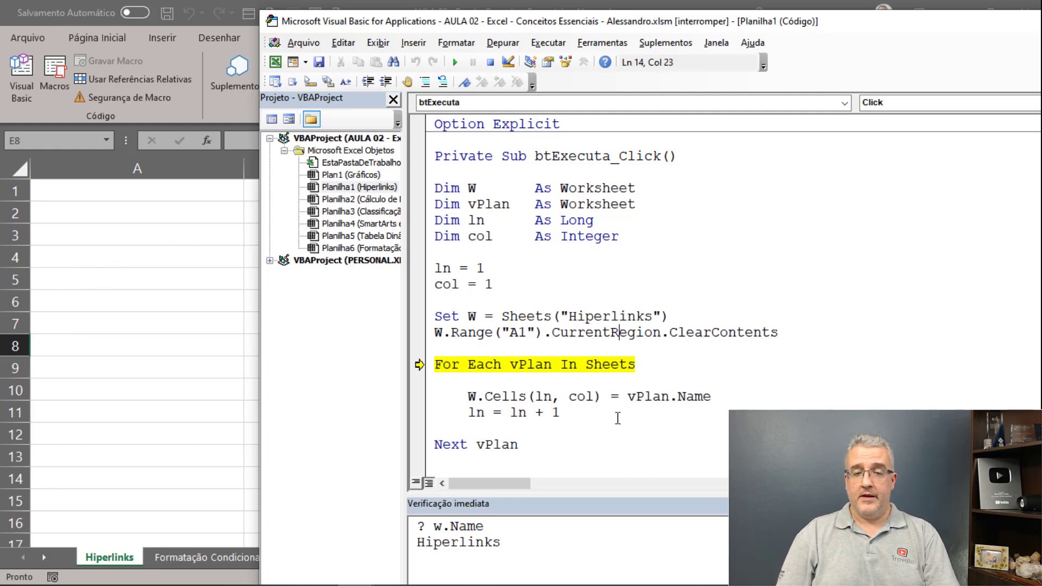
Step: Step through the For Each loop line by line, writing the sheet names down column A from A1
click(553, 378)
key(F8)
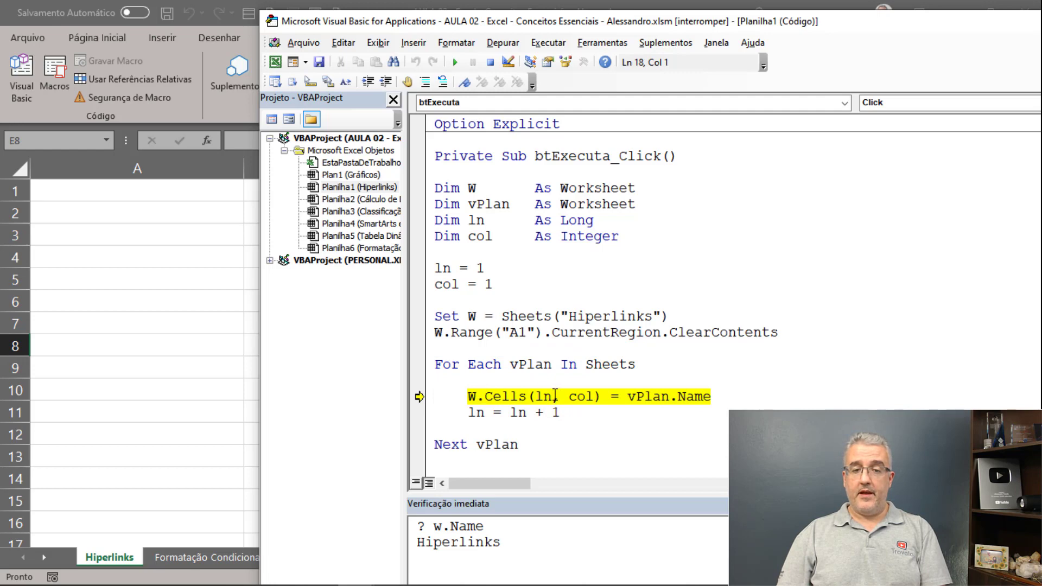
key(F8)
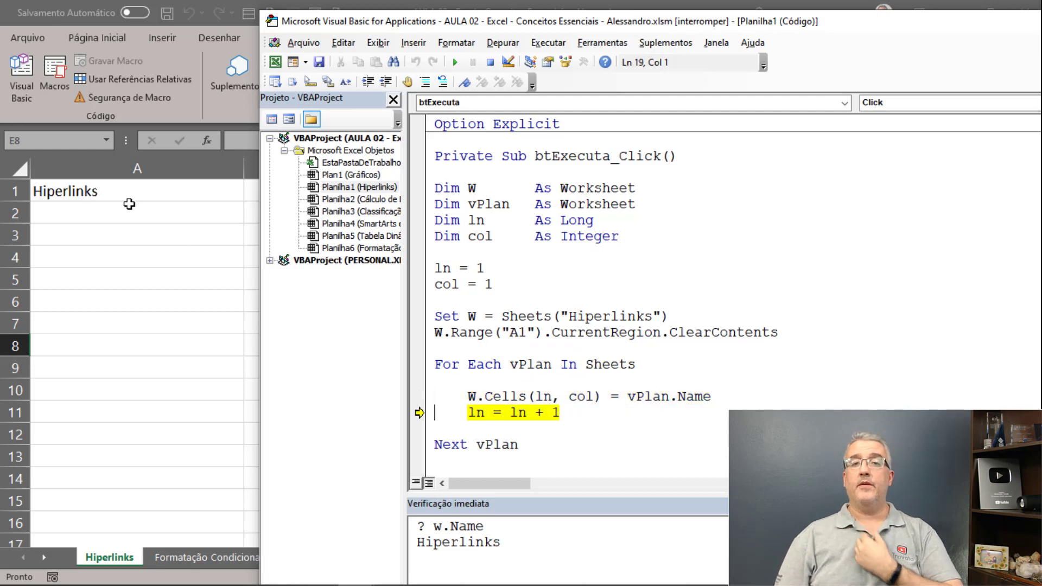
key(F8)
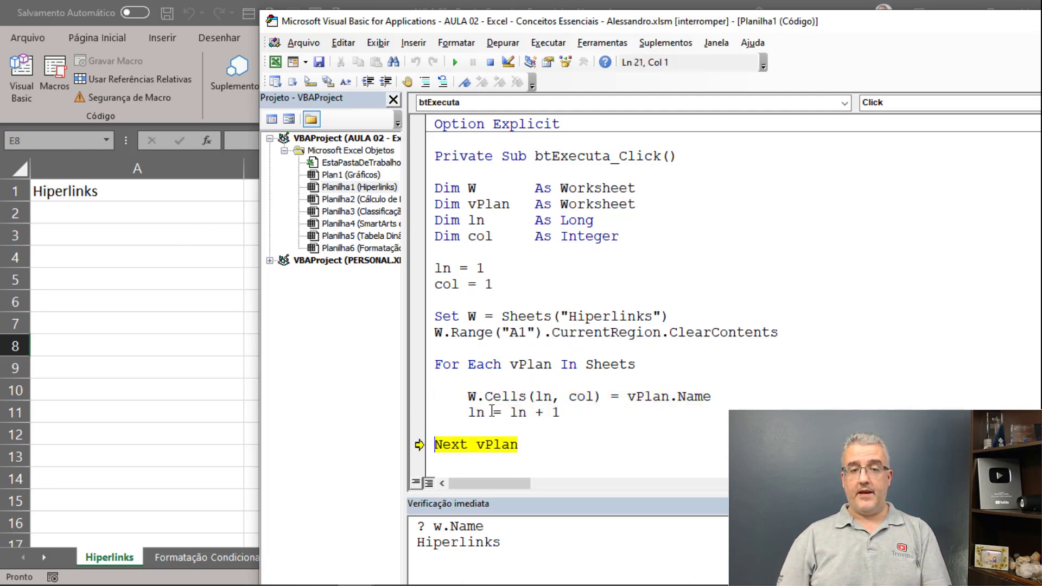
key(F8)
key(F8)
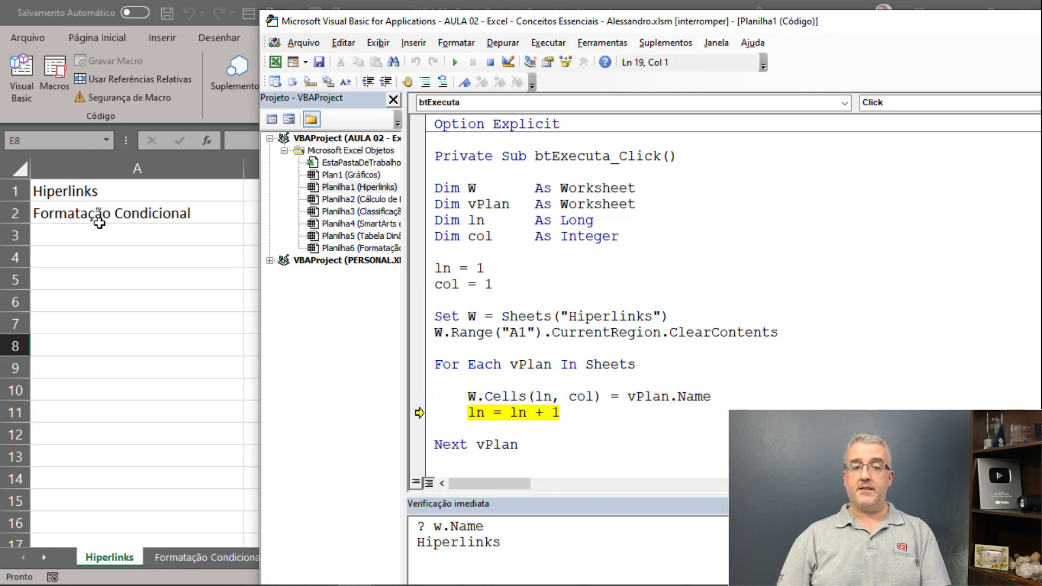
key(F8)
key(F8)
key(F8)
key(F8)
key(F8)
key(F8)
key(F8)
key(F8)
key(F8)
Step: Run the rest of the macro to its end, dismiss its completion message, and return to cell A7 on the worksheet
key(F5)
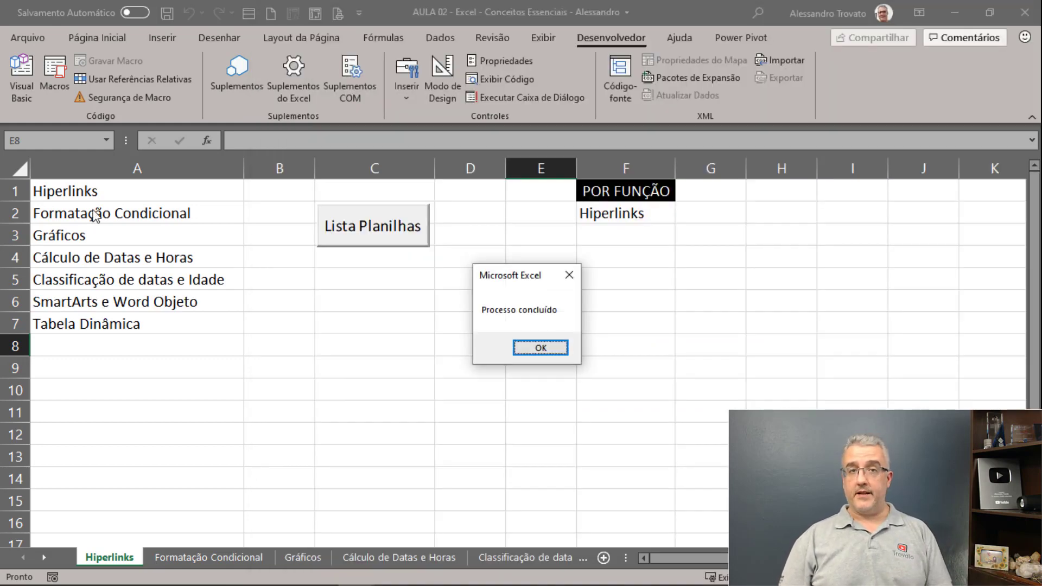
click(517, 349)
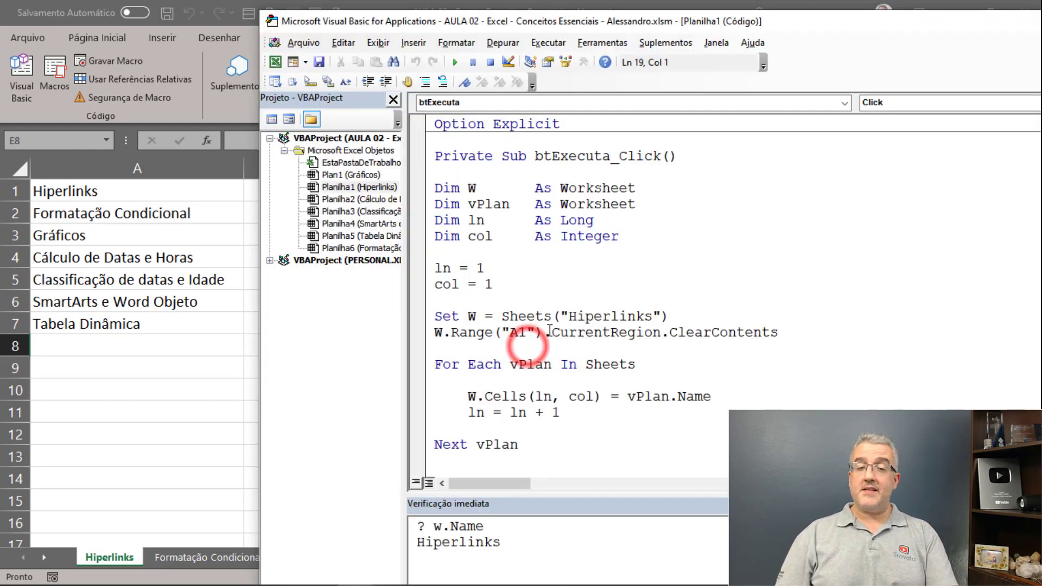
click(553, 254)
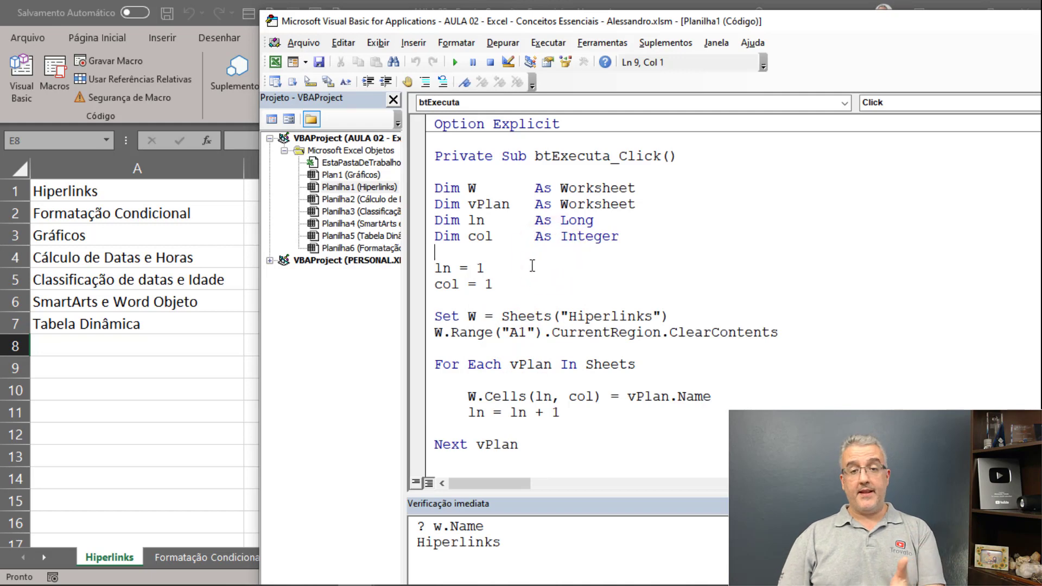
click(199, 326)
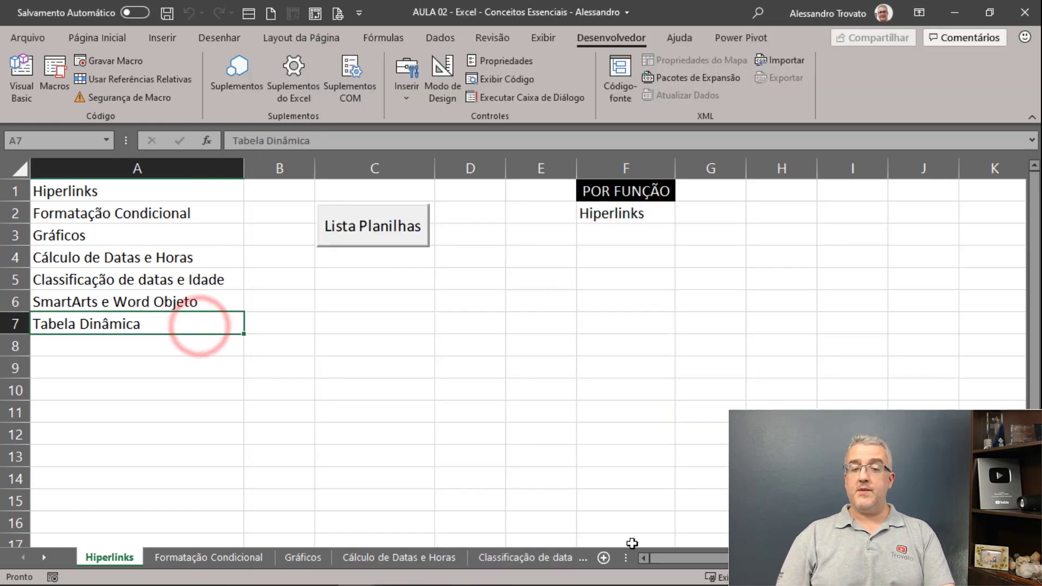
Step: Insert a new worksheet before the Formatação Condicional sheet and name it xxxxxx
click(201, 557)
key(shift+F11)
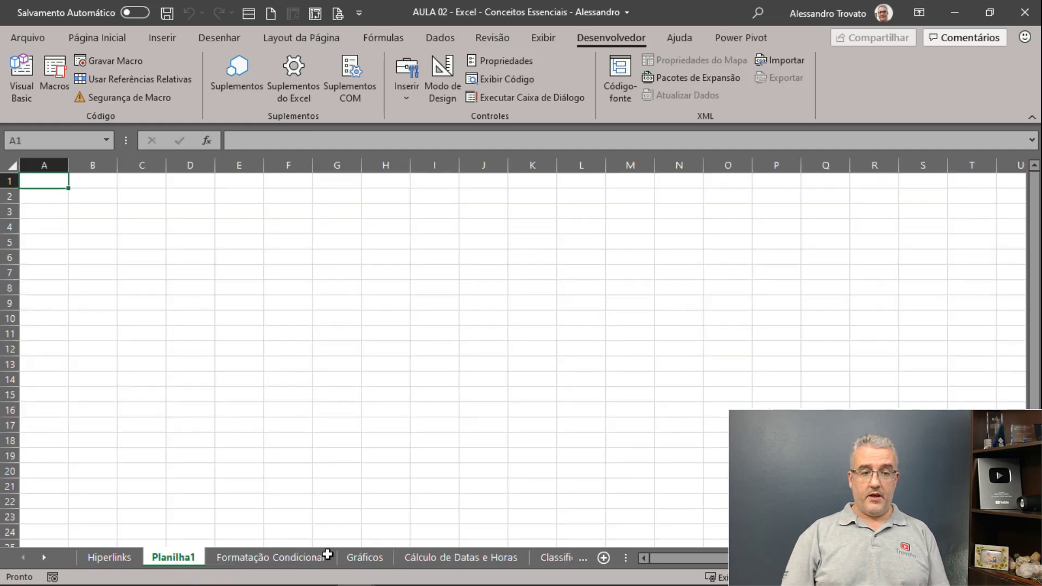
double_click(188, 559)
text(xxxxxx)
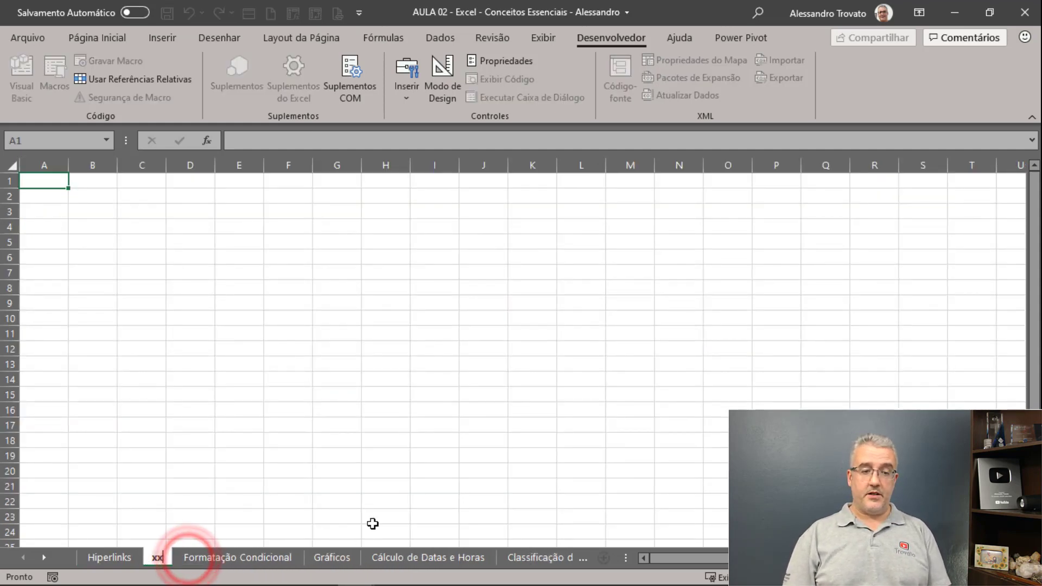
key(Return)
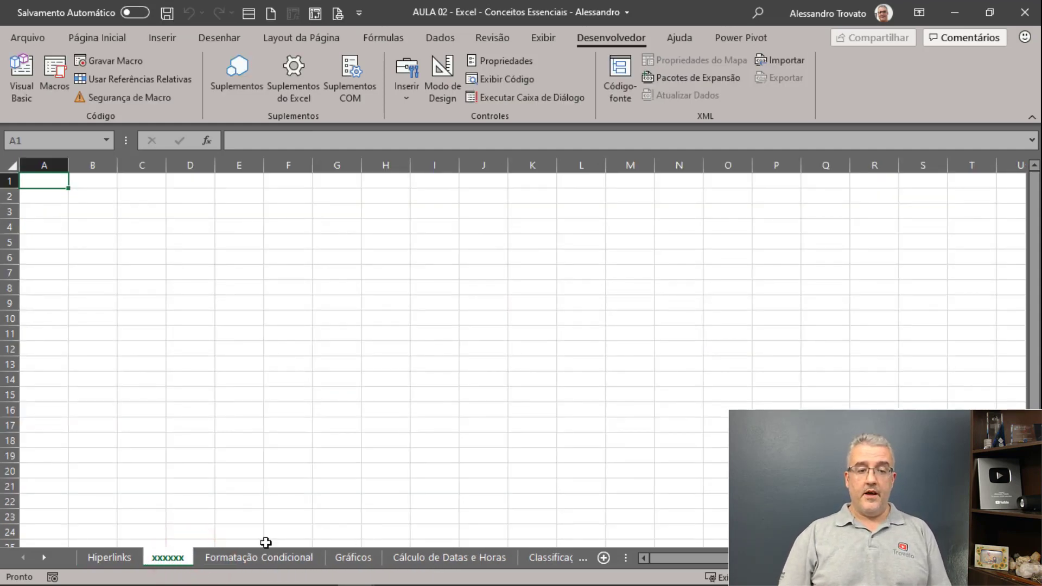
Step: Run the Lista Planilhas macro on the Hiperlinks sheet, dismiss its message, and select the new sheet's name in A2
click(109, 557)
click(337, 340)
click(357, 217)
click(538, 350)
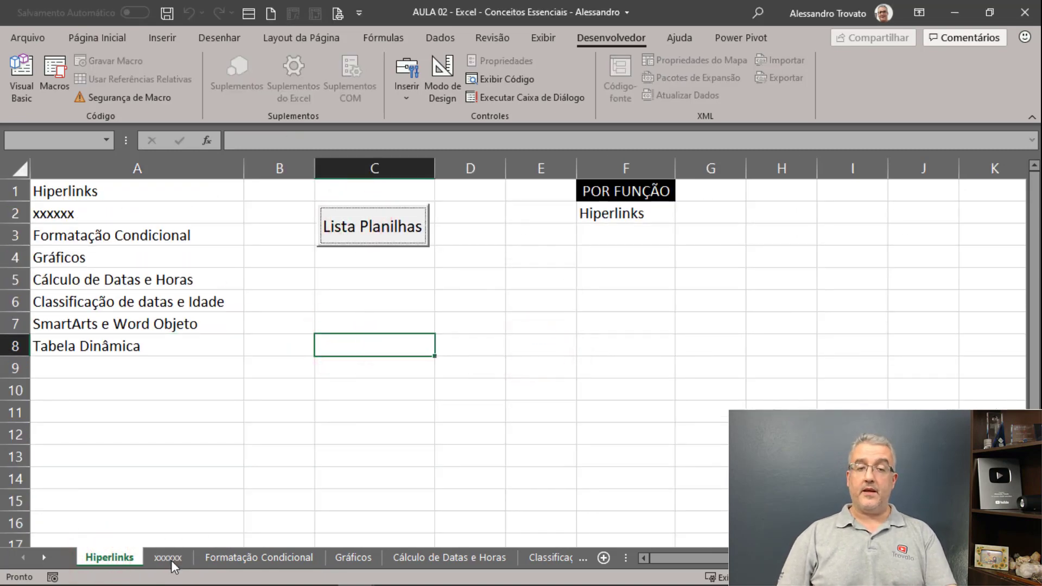
click(69, 217)
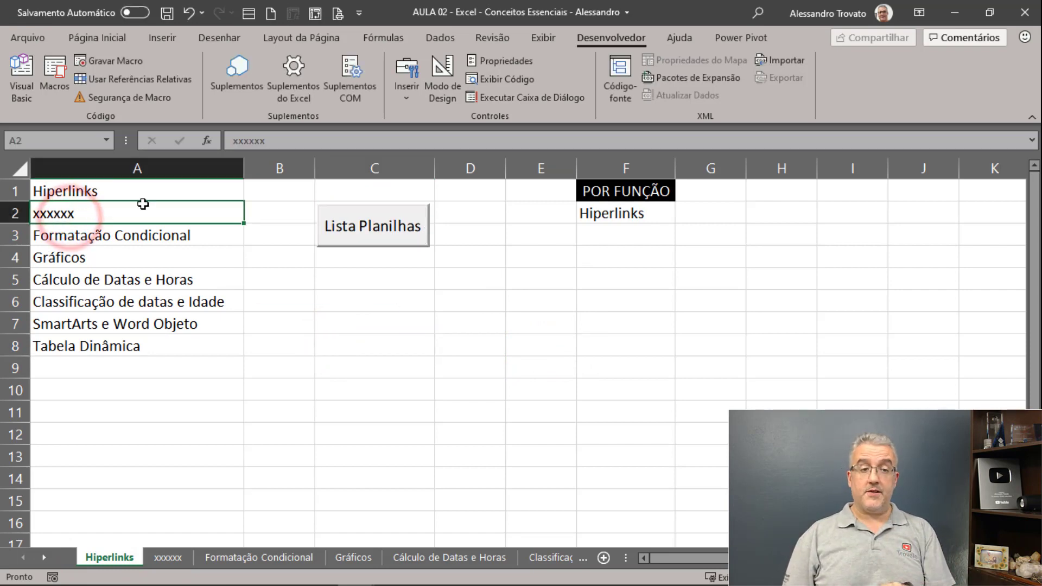
Step: Delete the xxxxxx worksheet from the workbook and confirm its permanent removal
right_click(166, 559)
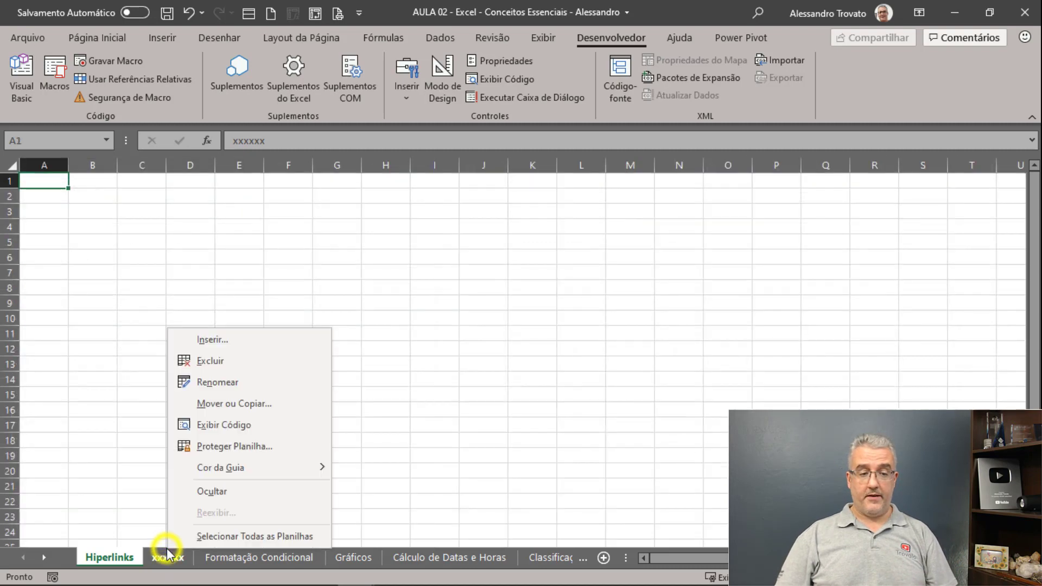
click(234, 361)
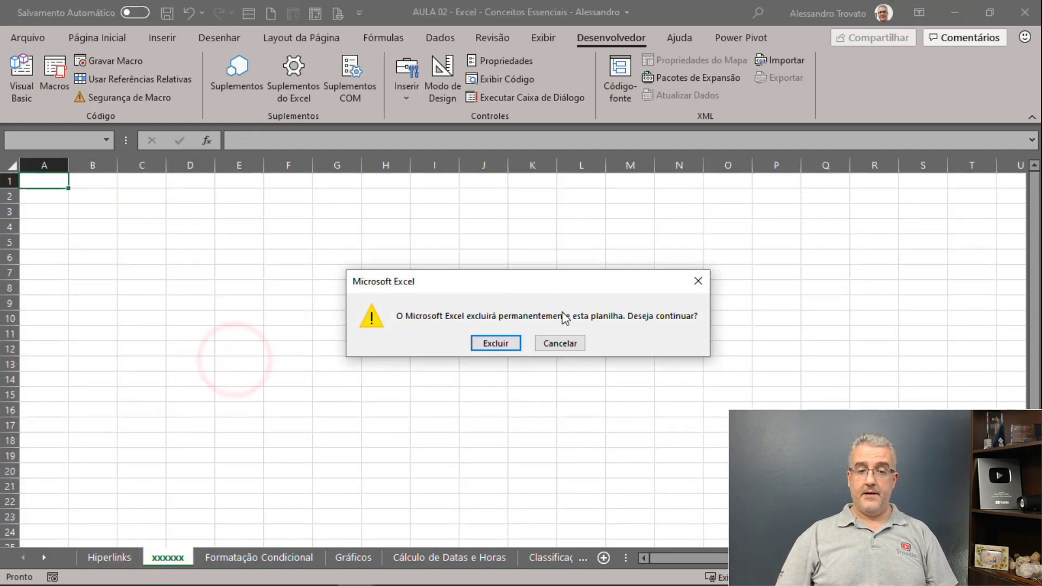
click(515, 347)
click(214, 430)
Step: Refresh the sheet list on the Hiperlinks sheet with the Lista Planilhas macro and dismiss its completion message
click(106, 559)
click(394, 223)
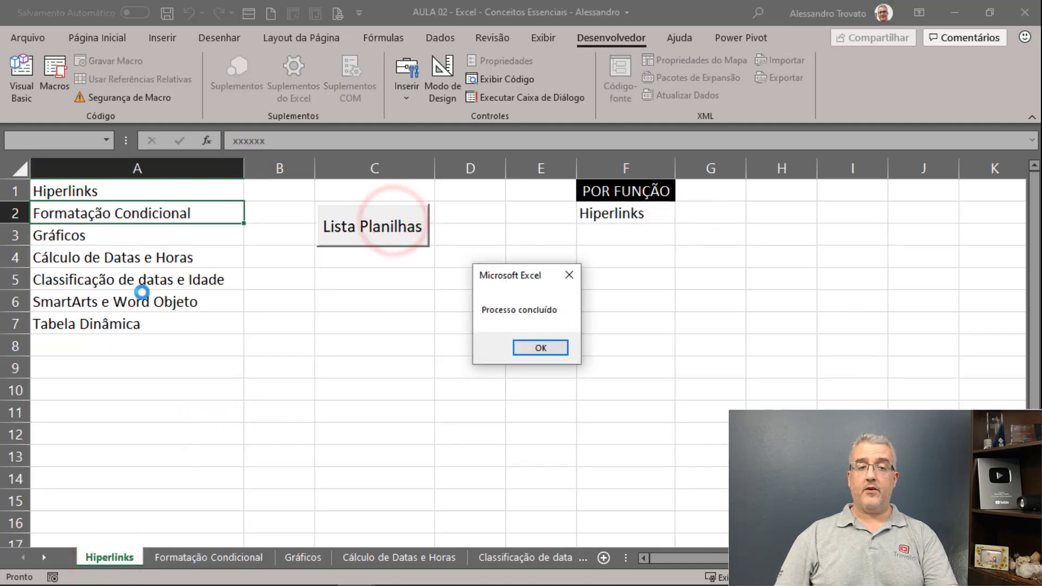
click(522, 350)
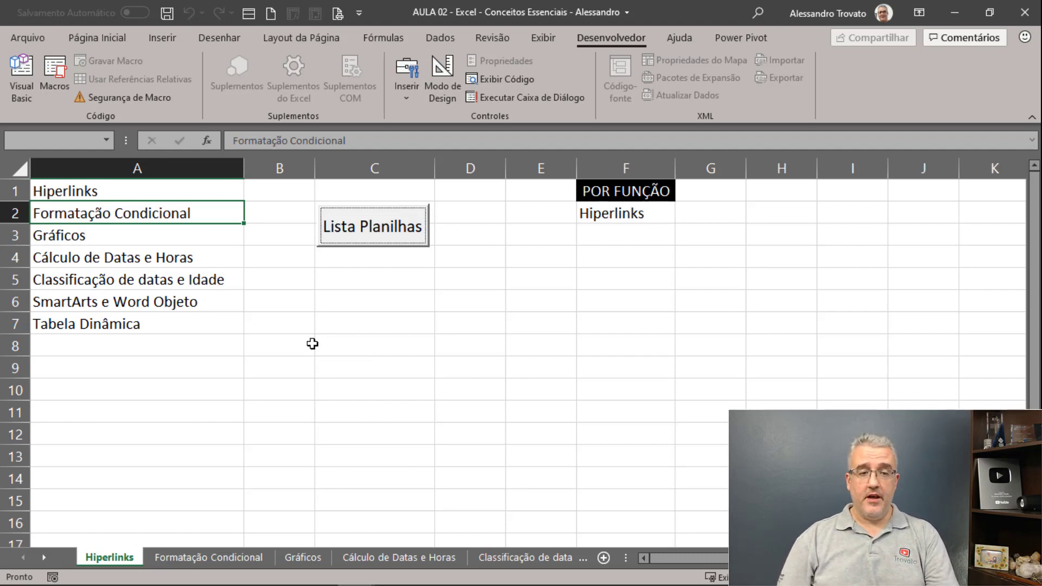
Step: Clear the sheet names in A1:A7 and regenerate the list from A1 with the Lista Planilhas macro
click(276, 341)
drag(113, 192, 121, 332)
key(Delete)
key(ctrl+Home)
click(365, 225)
click(541, 349)
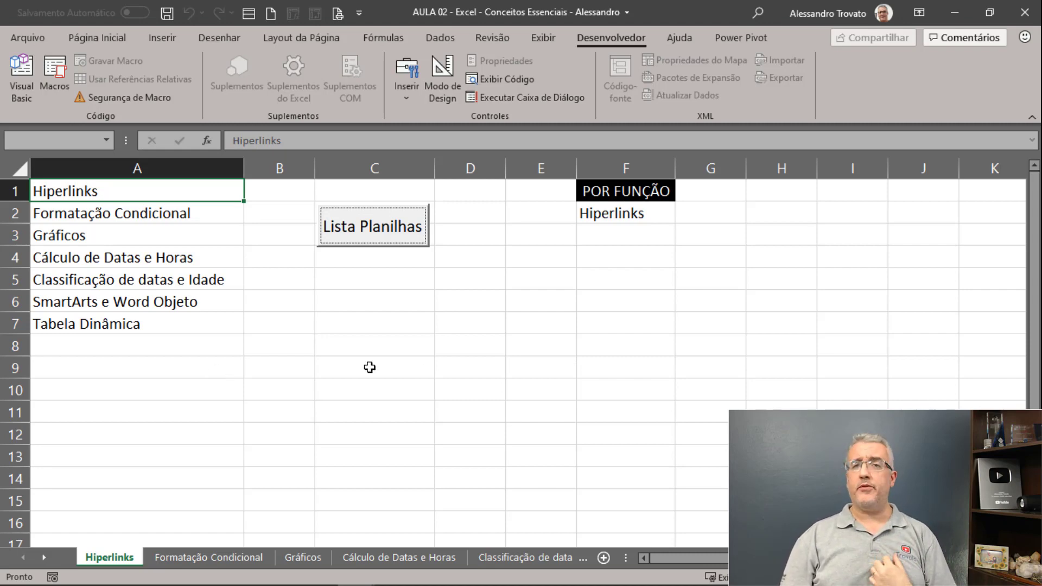
Step: Examine the formula in F2, focusing on the DIREITA function and its text argument CÉL("nome.arquivo")
double_click(591, 214)
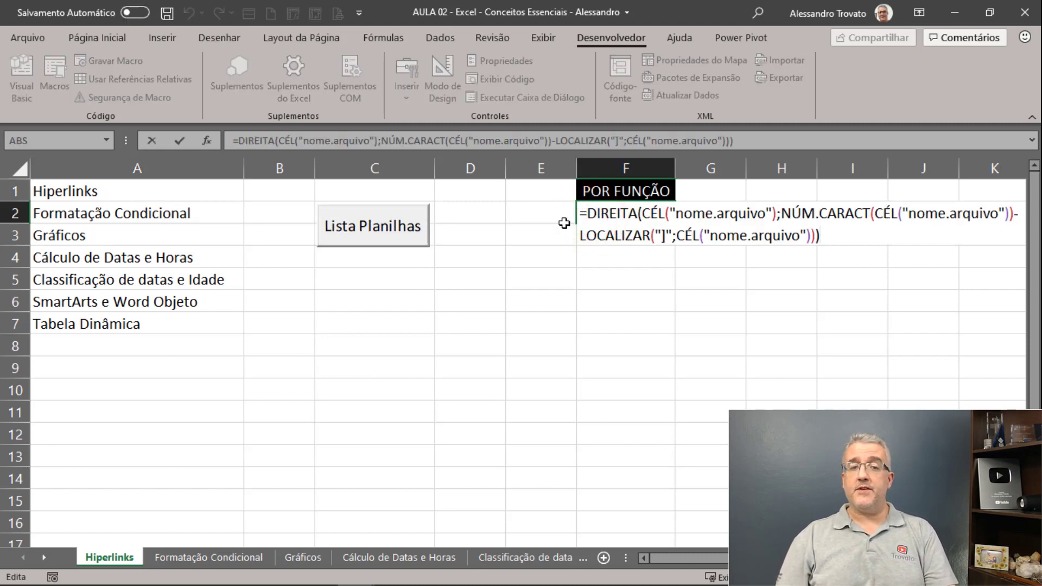
click(644, 213)
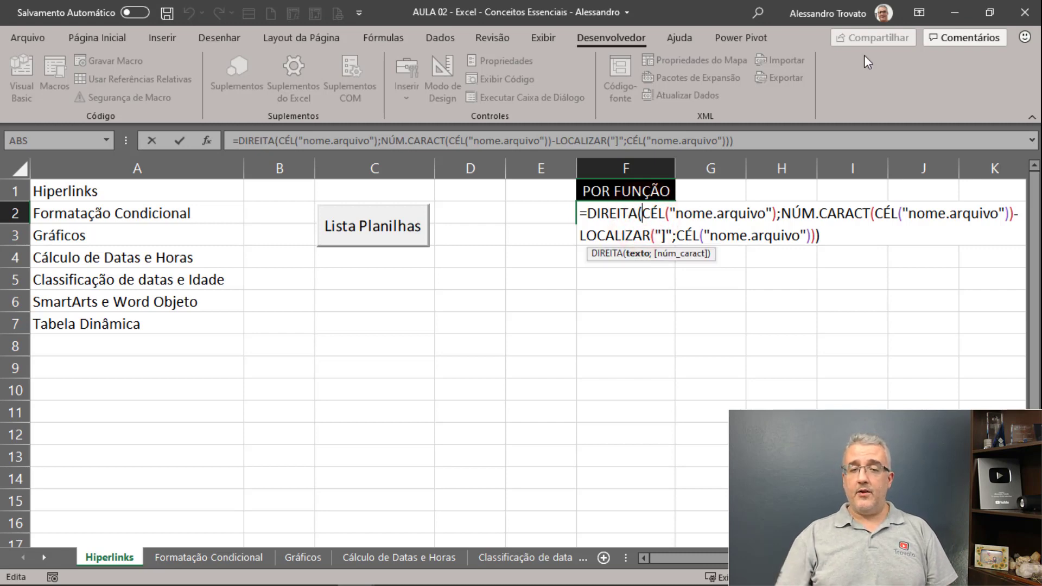
click(606, 255)
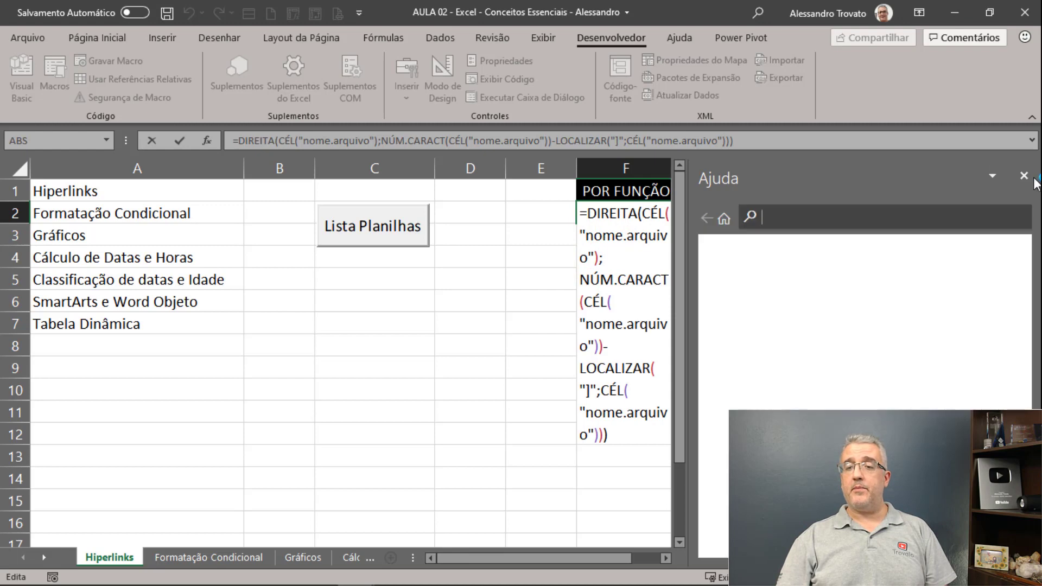
click(1024, 175)
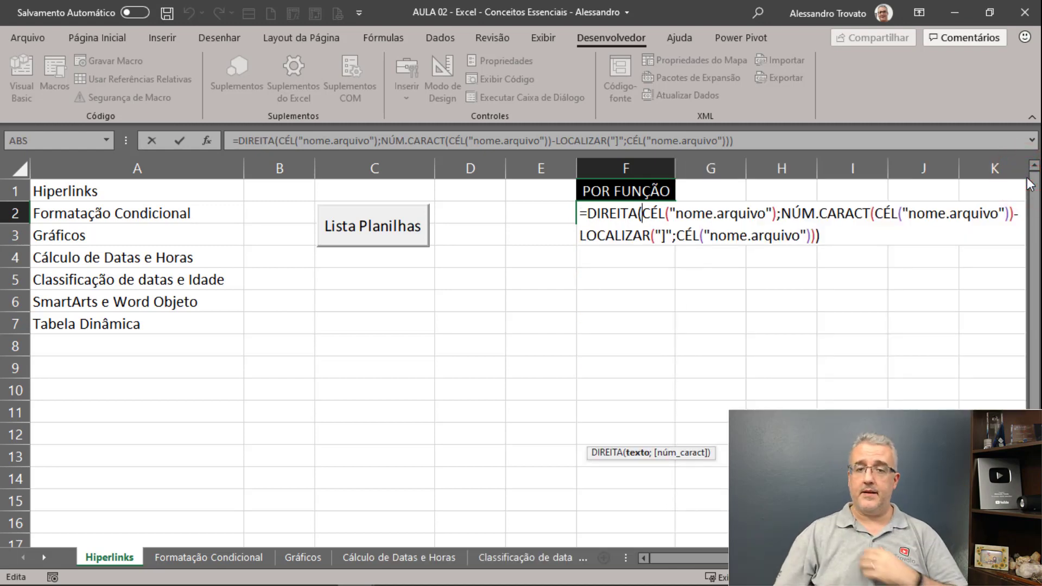
click(634, 210)
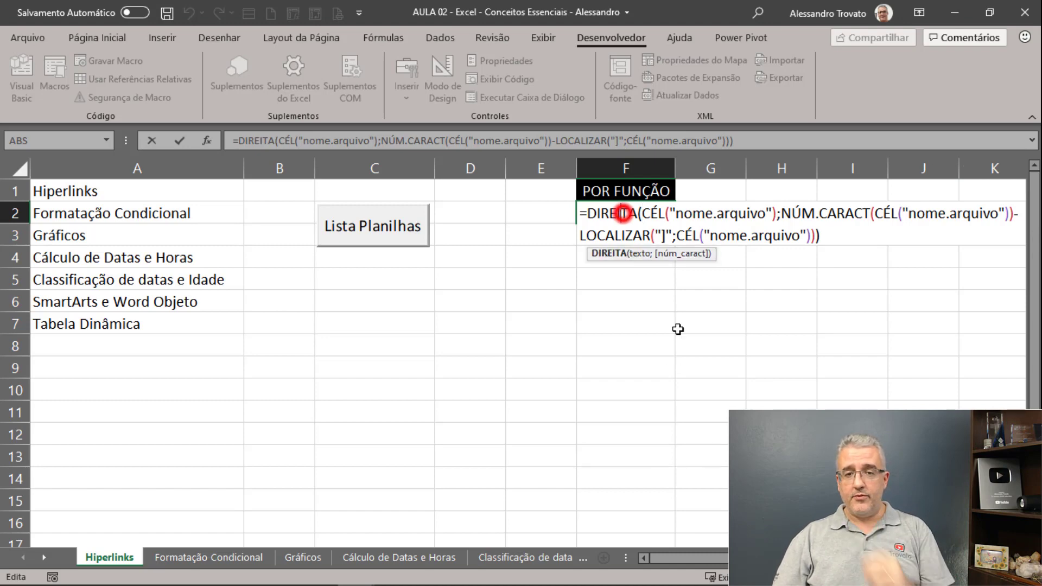
click(639, 253)
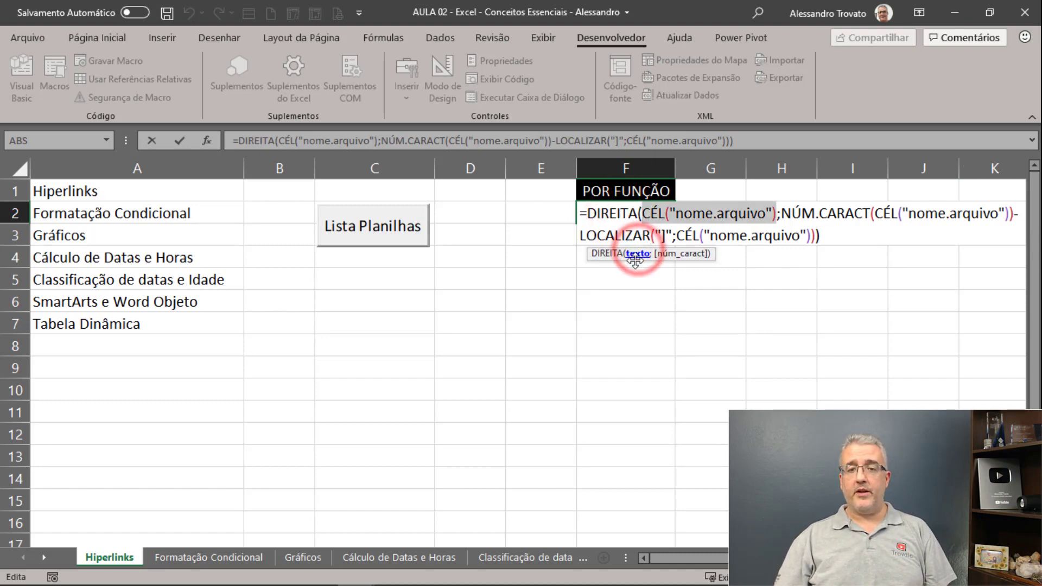
drag(645, 216, 779, 212)
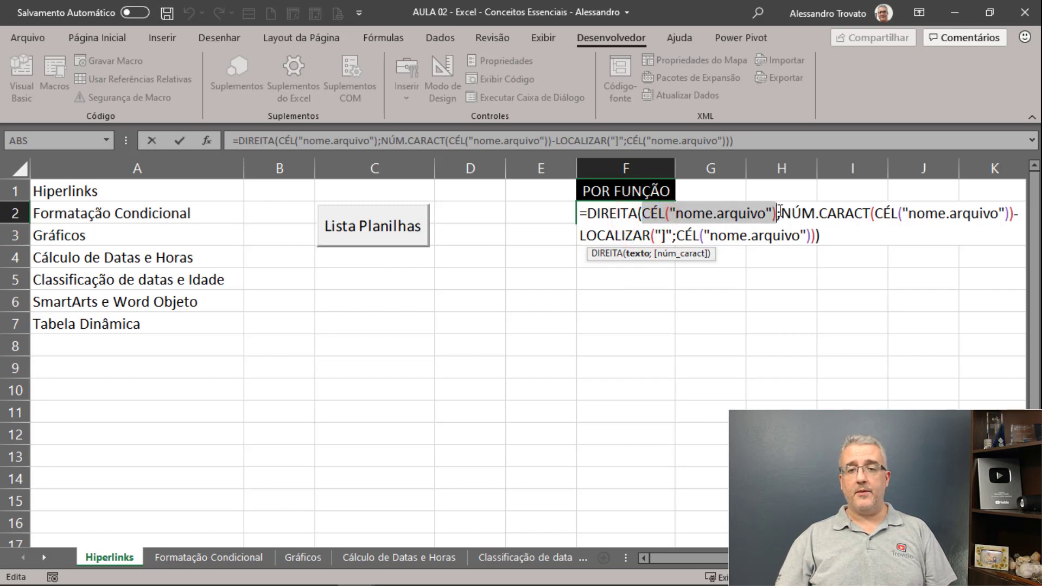
click(658, 216)
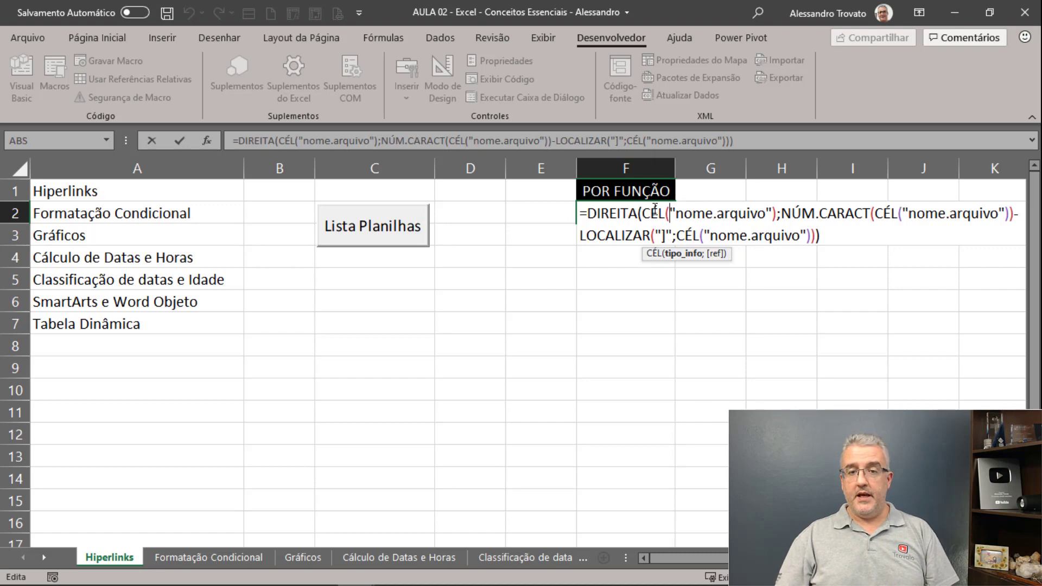
Step: Copy the CÉL("nome.arquivo") part of F2's formula and enter it as the standalone formula =CÉL("nome.arquivo") in F6
drag(643, 213, 774, 213)
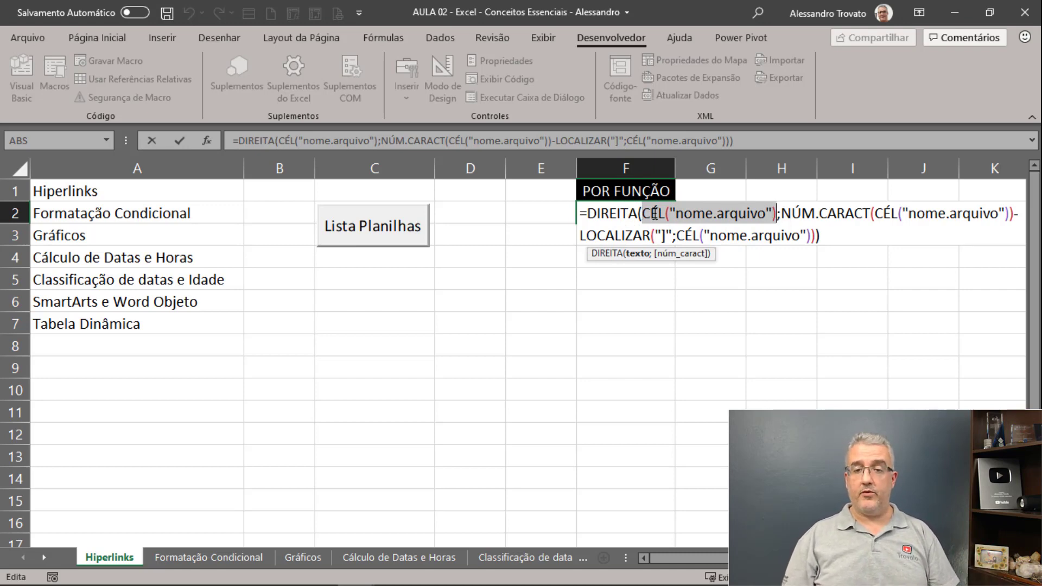
key(ctrl+c)
key(Escape)
click(614, 295)
text(=)
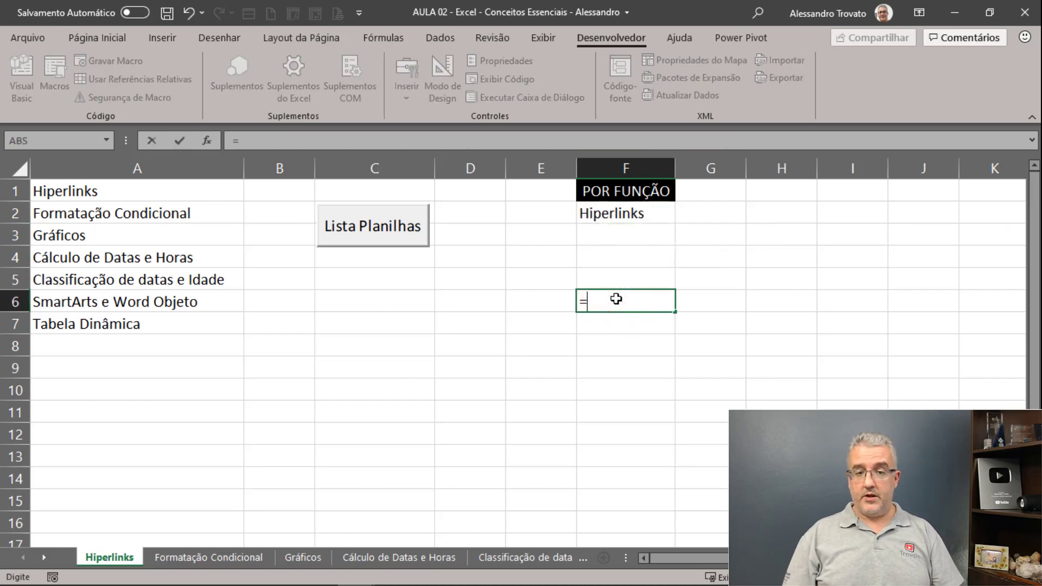
key(ctrl+v)
key(Return)
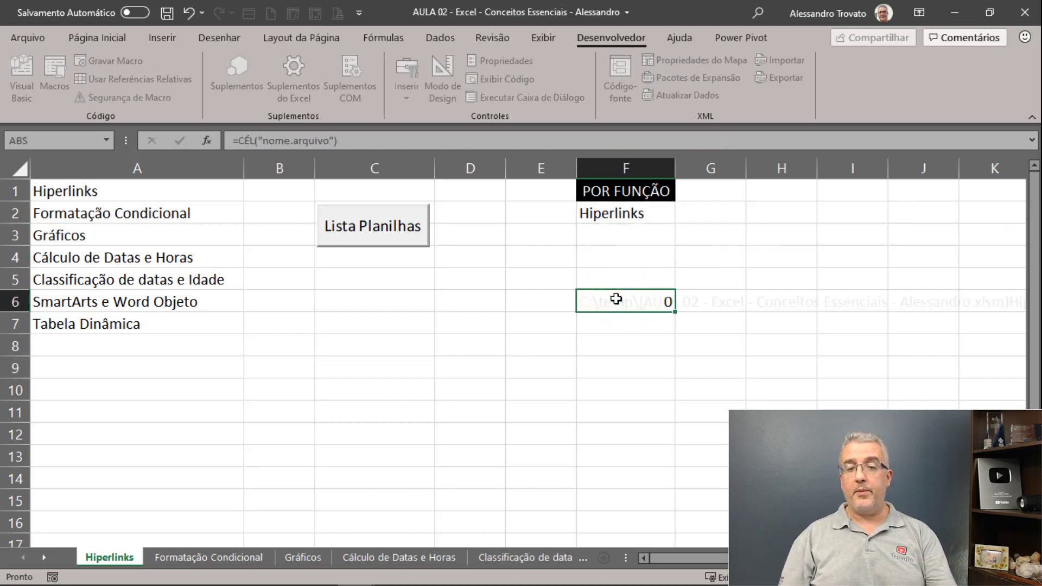
click(615, 299)
drag(680, 557, 689, 556)
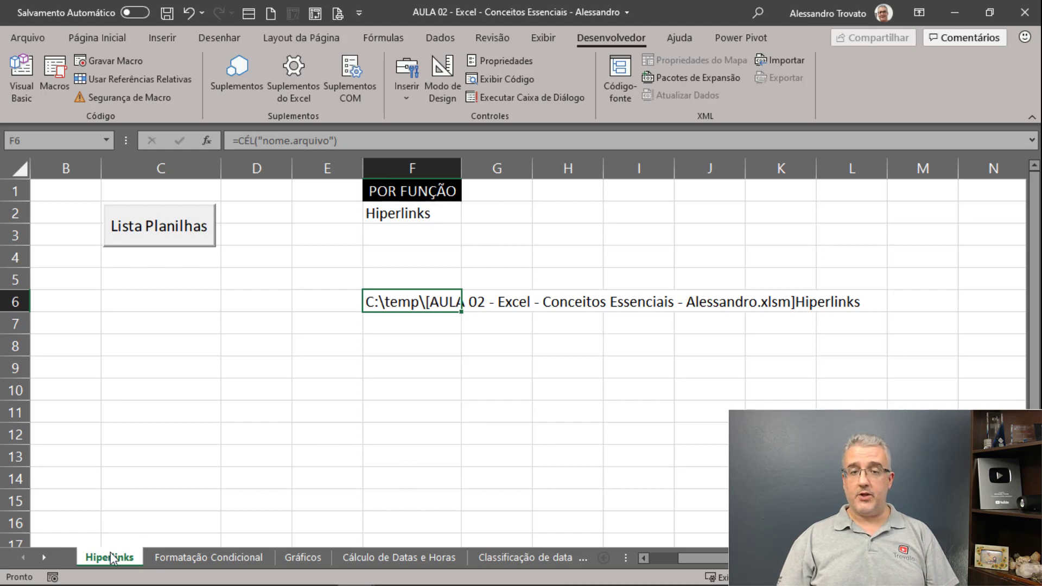
Step: Open F2's formula for editing and move its NÚM.CARACT argument onto a second, indented line
click(387, 205)
double_click(372, 210)
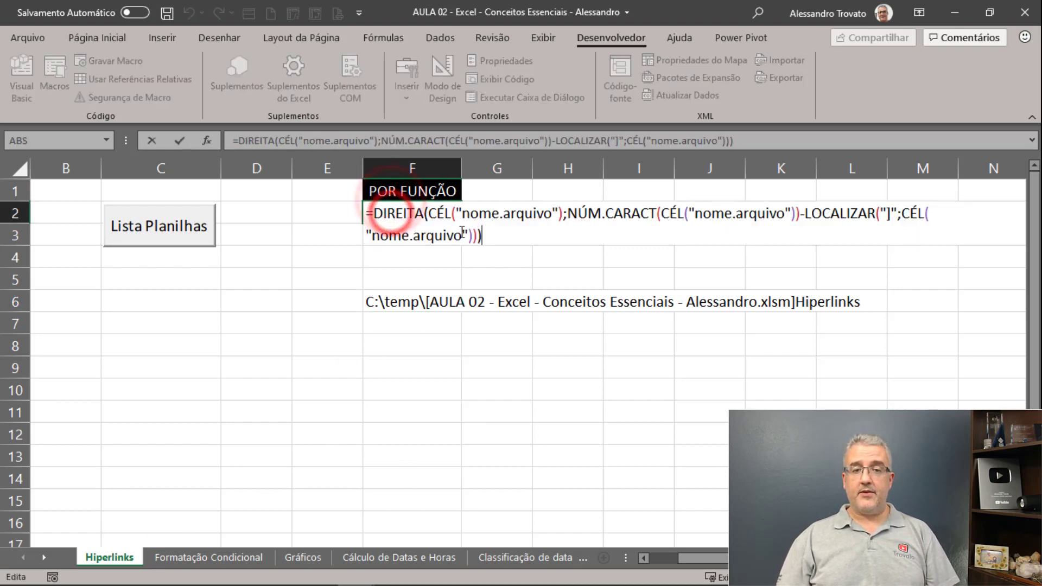
click(395, 213)
click(422, 253)
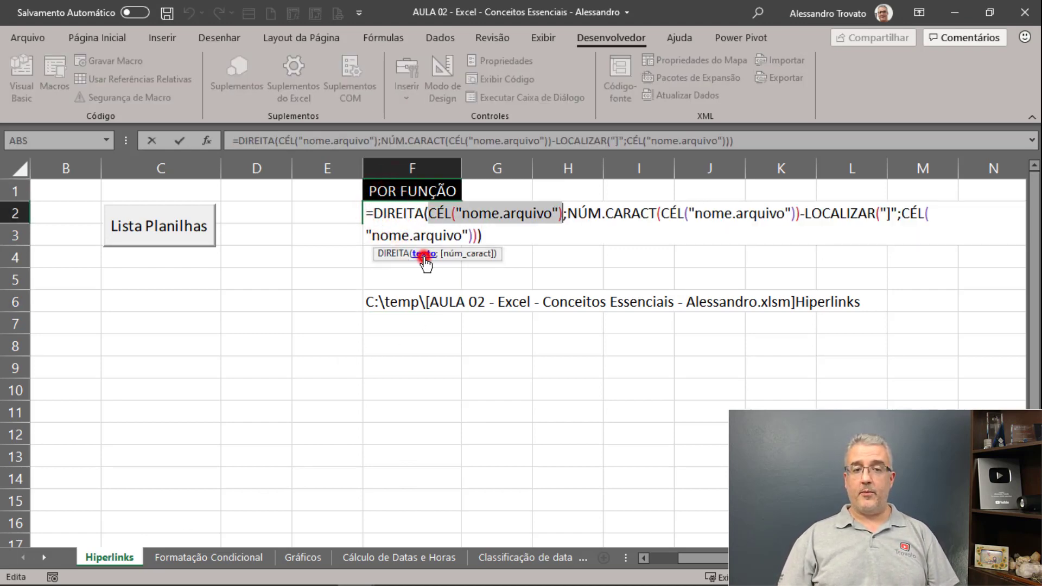
click(566, 214)
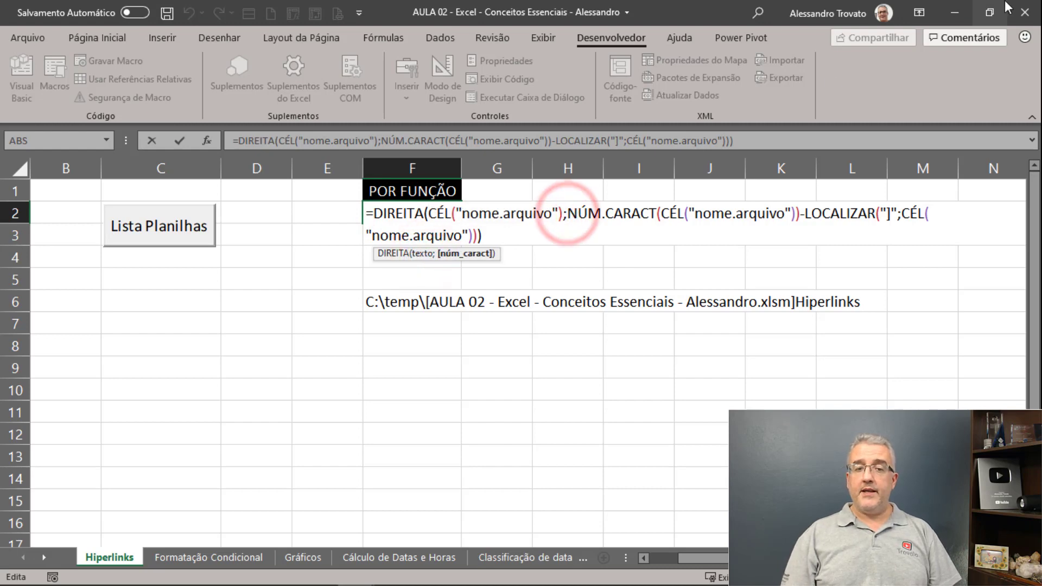
key(alt+Return)
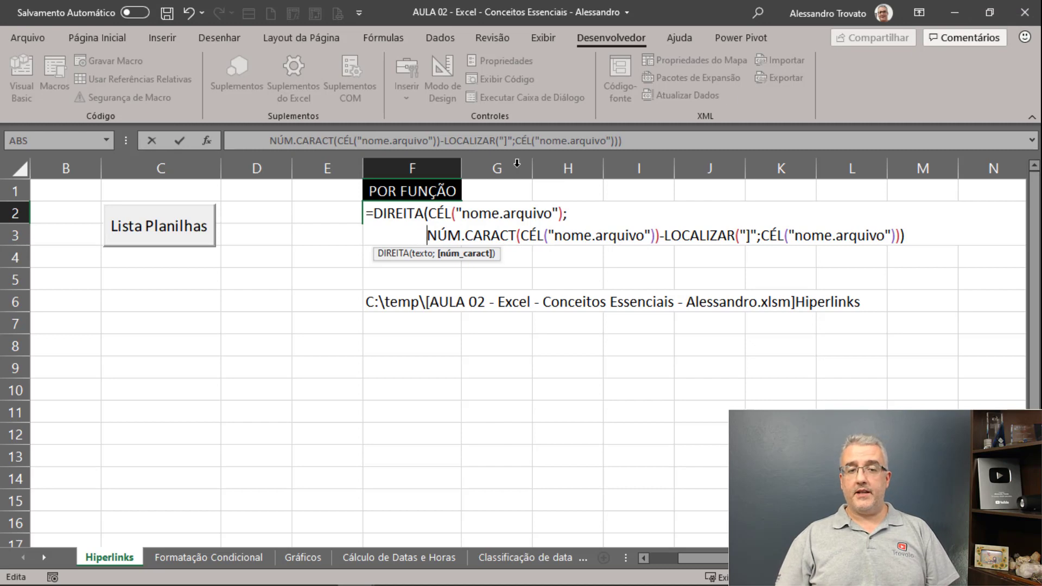
Step: Examine the NÚM.CARACT and LOCALIZAR("]") parts of the character-count argument and accept the formula in F2
drag(427, 235, 903, 235)
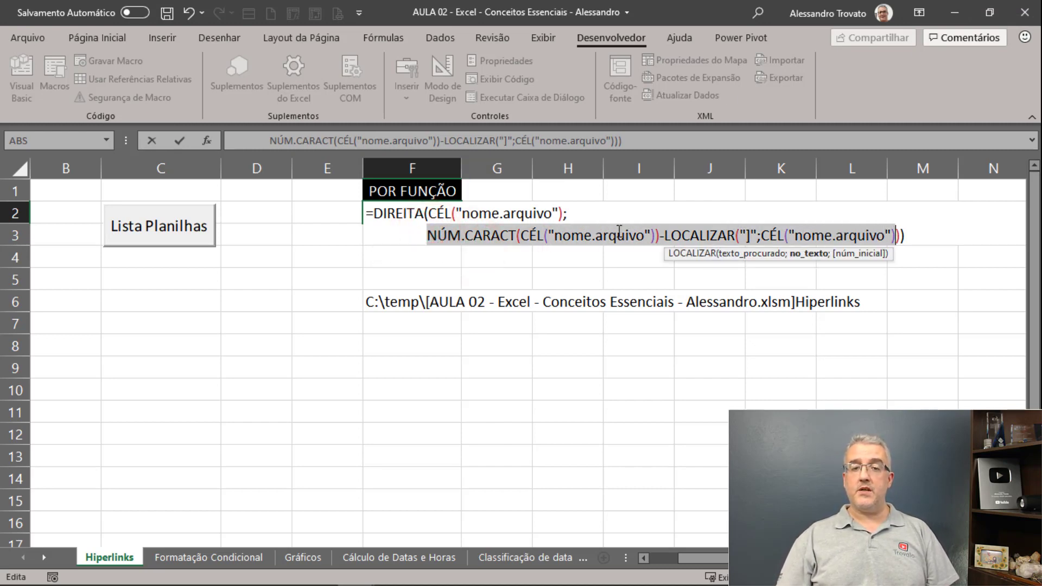
click(588, 233)
drag(743, 235, 752, 235)
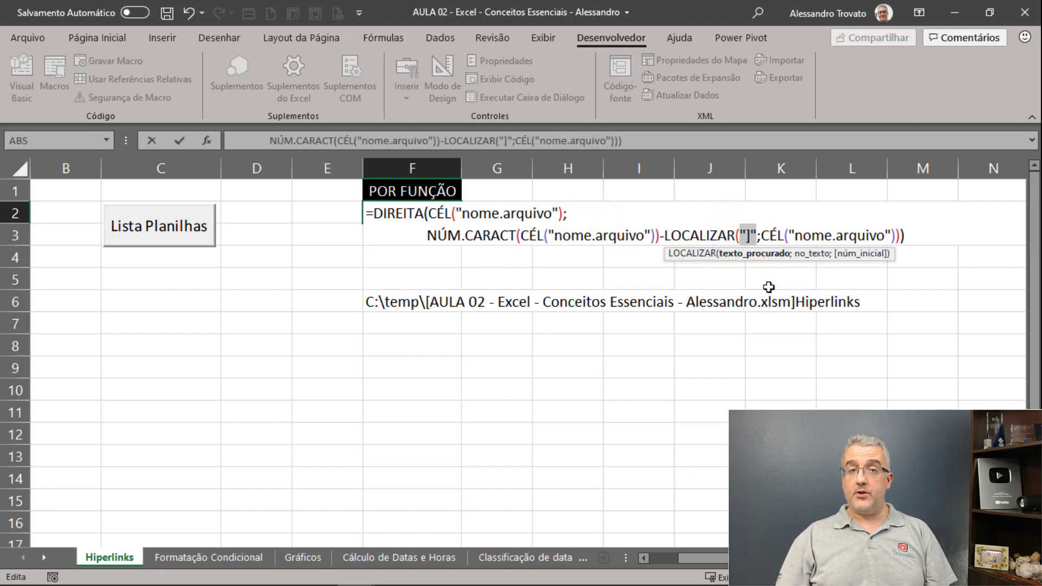
click(757, 228)
drag(429, 233, 895, 239)
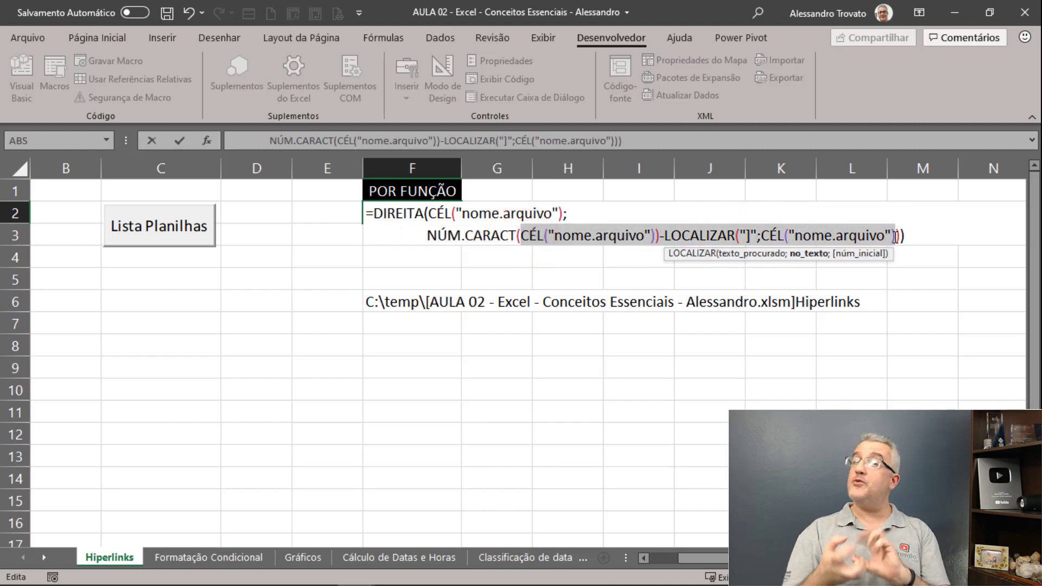
key(Return)
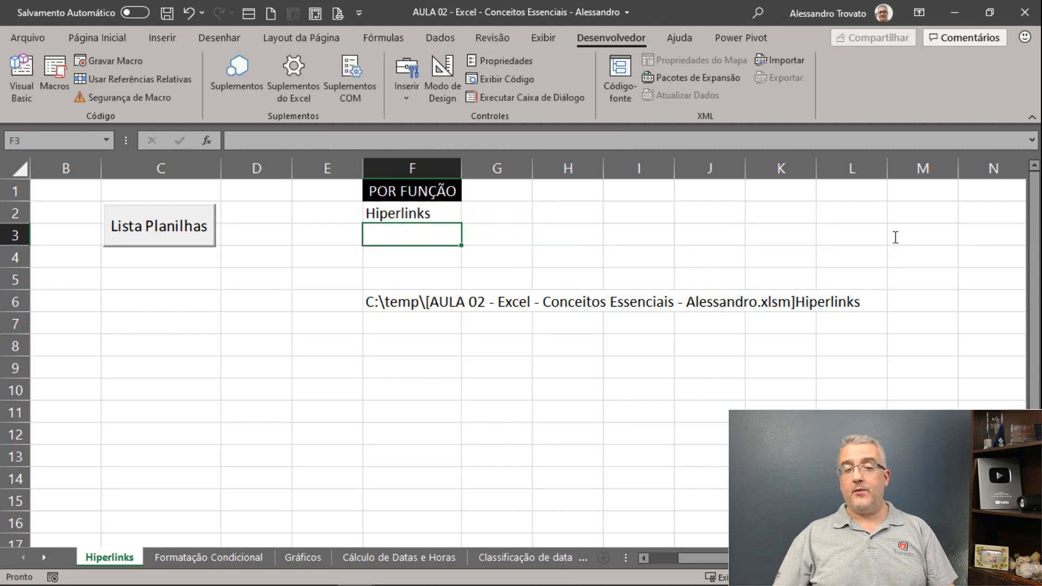
Step: Copy the sheet-name formula from F2 and paste it into cell J2 of the Formatação Condicional sheet
click(442, 215)
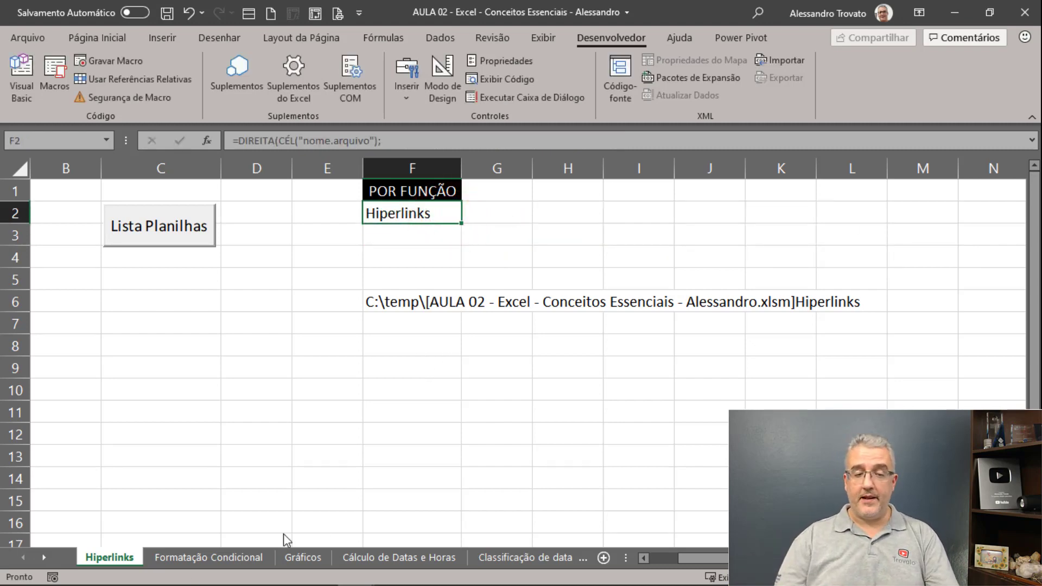
key(ctrl+c)
click(187, 557)
click(856, 202)
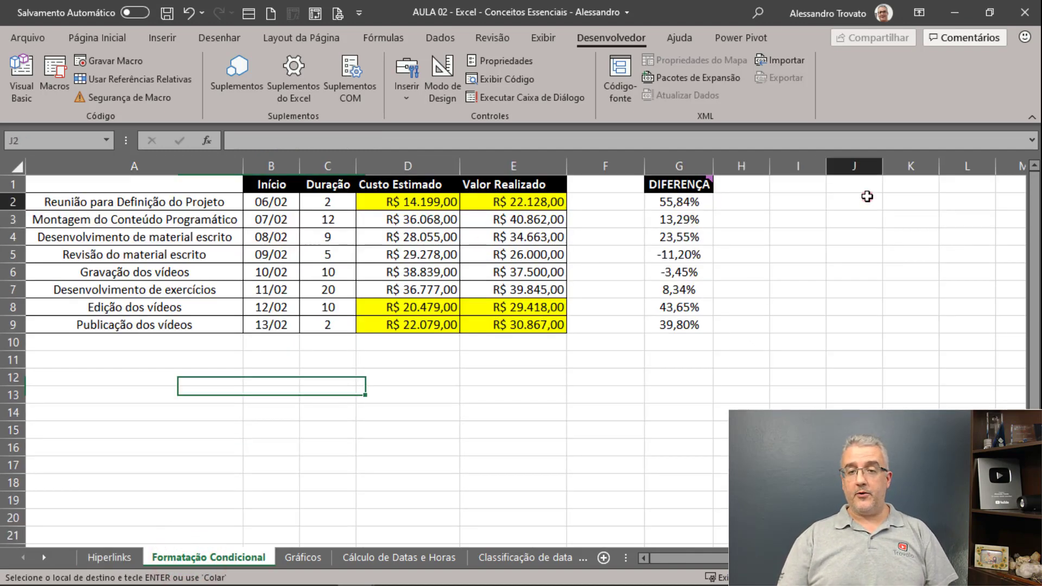
key(ctrl+v)
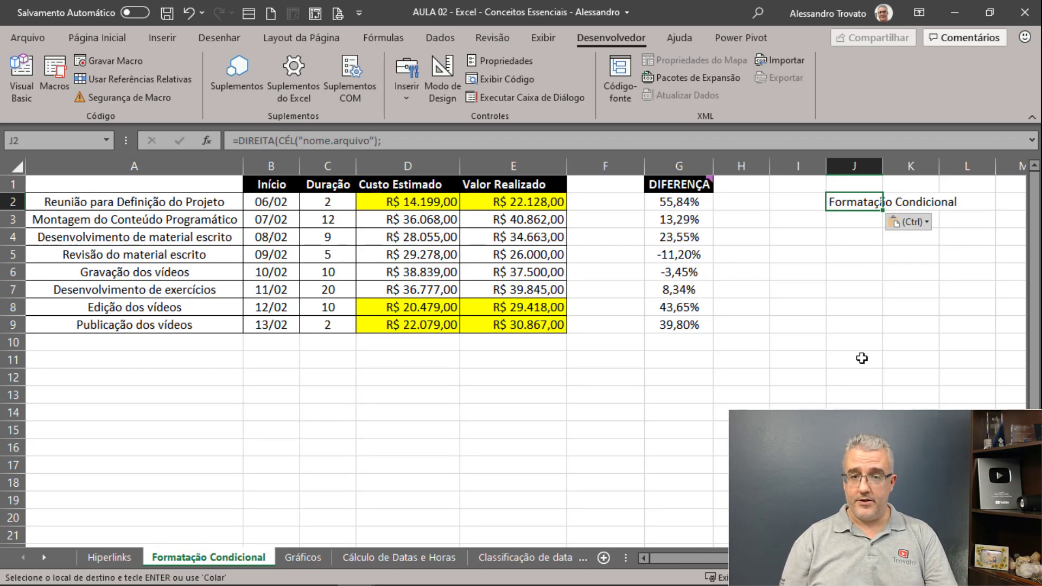
Step: Undo the formula paste in J2 and return to cell A1 of the Hiperlinks sheet
key(ctrl+z)
key(ctrl+Page_Up)
key(ctrl+Home)
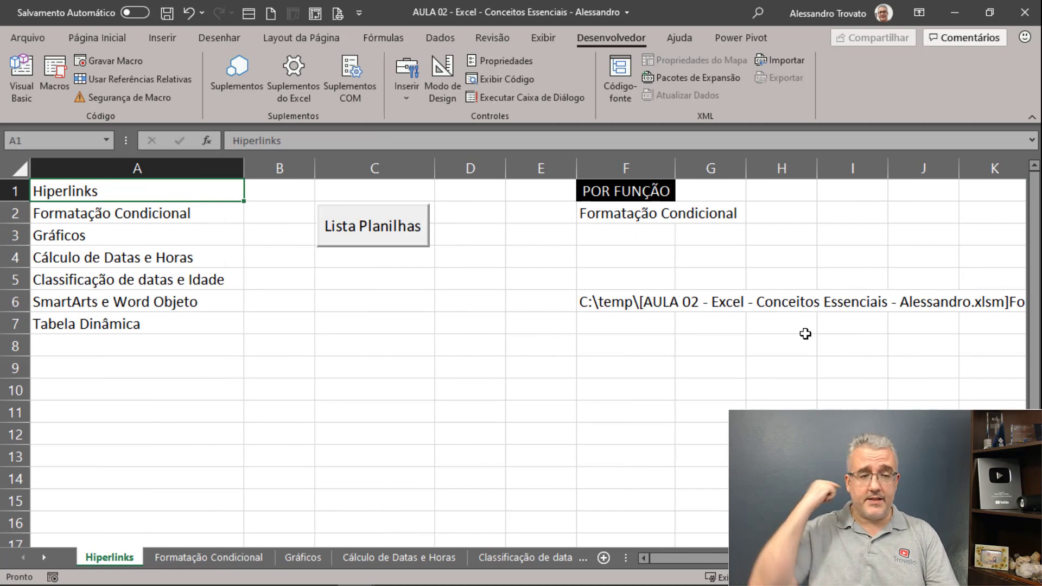
click(86, 191)
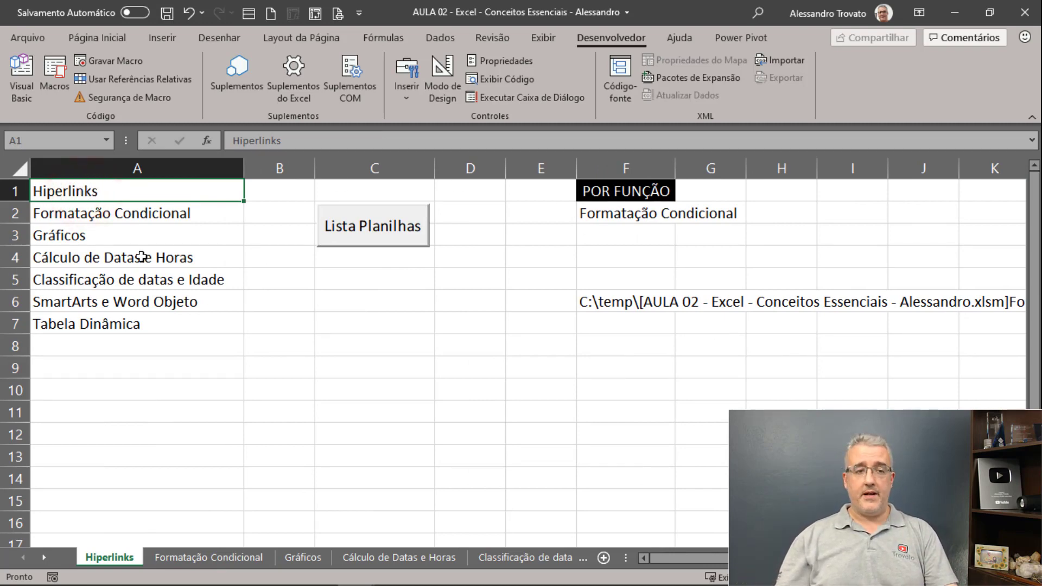
Step: Insert a hyperlink in cell A2 to cell A1 of the Formatação Condicional sheet in this document
click(109, 215)
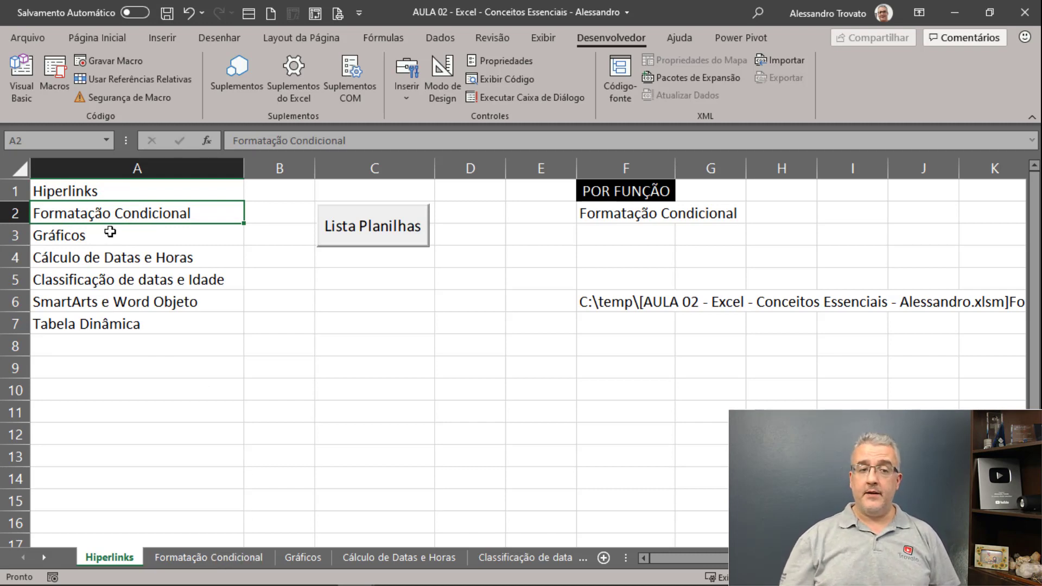
key(ctrl+k)
drag(562, 128, 360, 86)
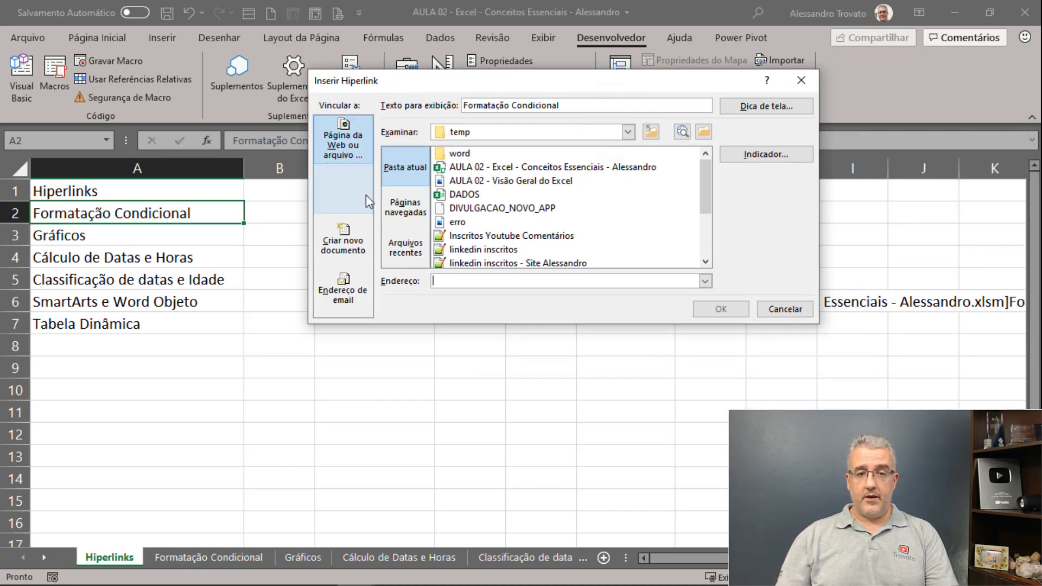
click(348, 194)
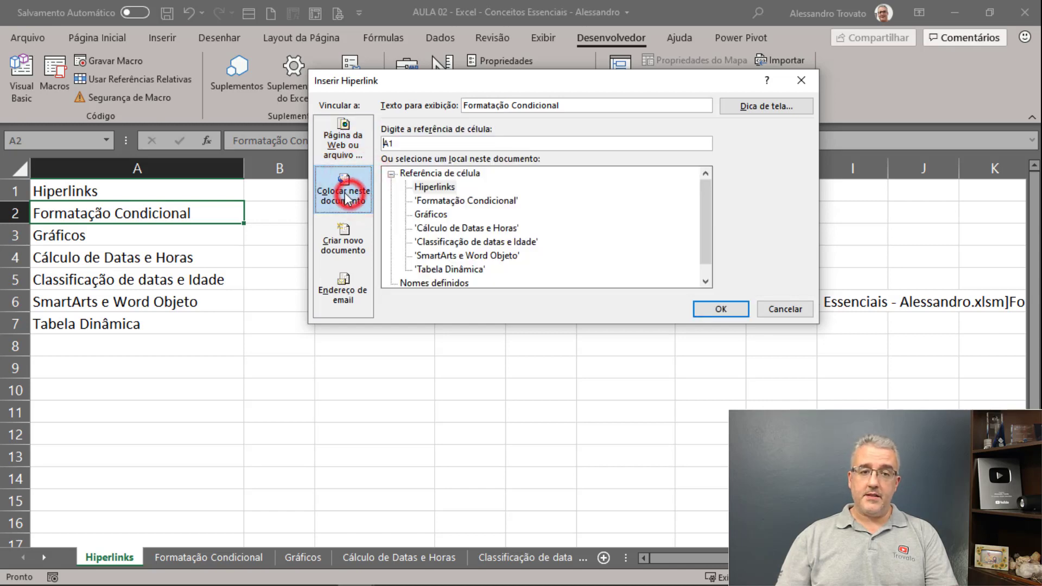
click(431, 199)
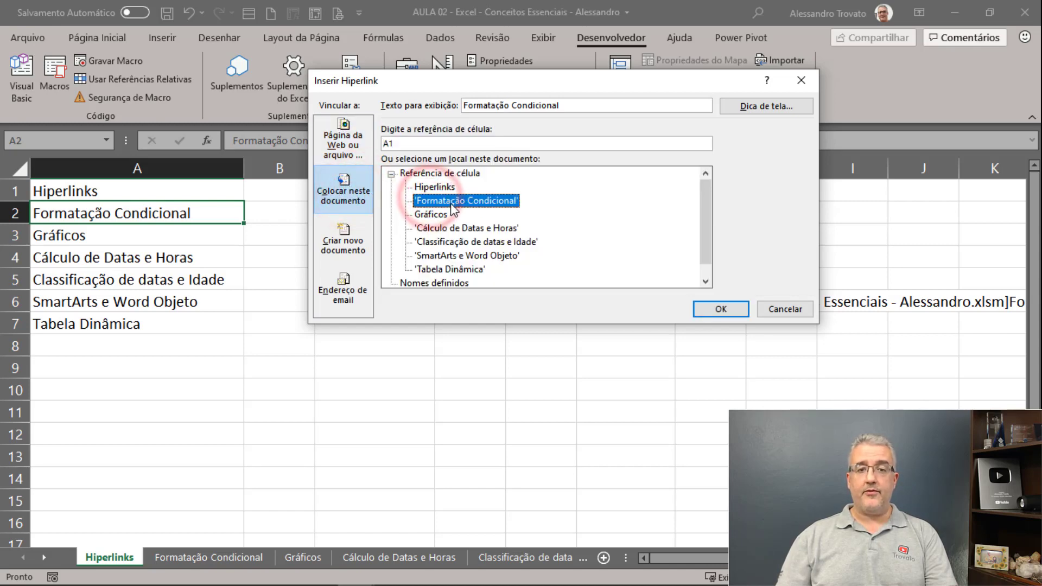
click(719, 310)
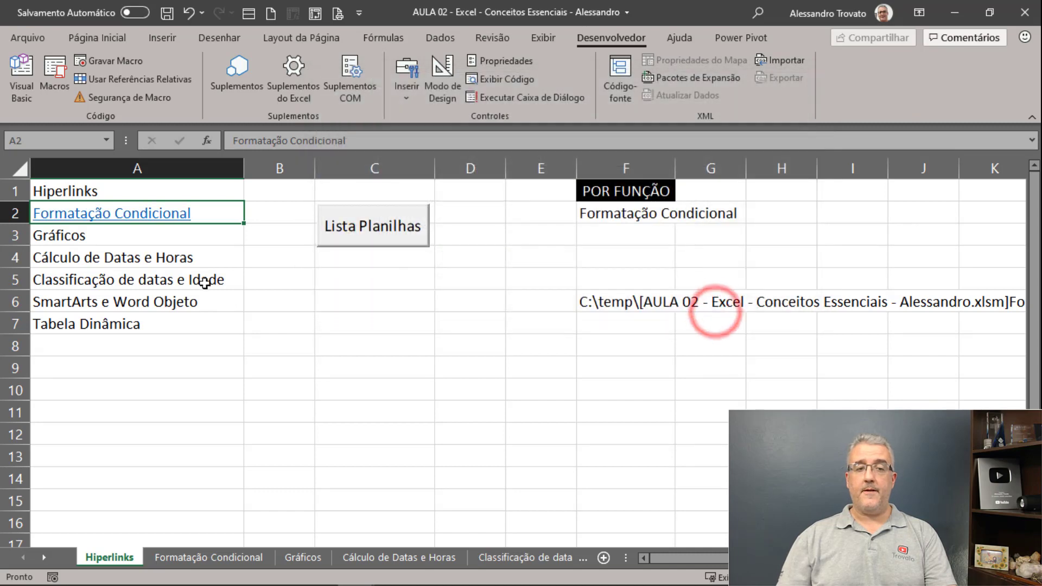
Step: Test the Formatação Condicional link in A2 and return to the Hiperlinks sheet
click(189, 250)
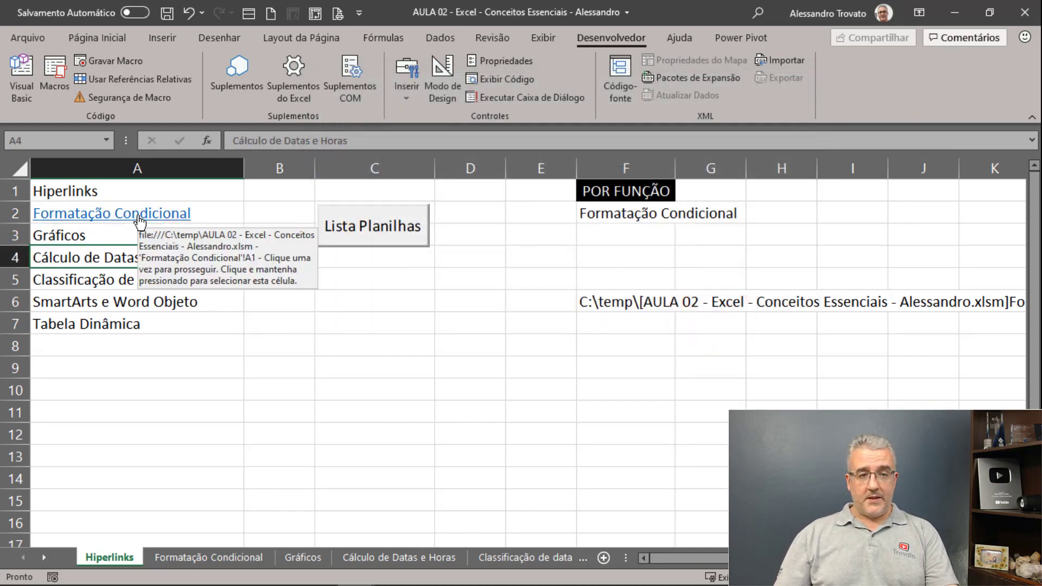
click(181, 216)
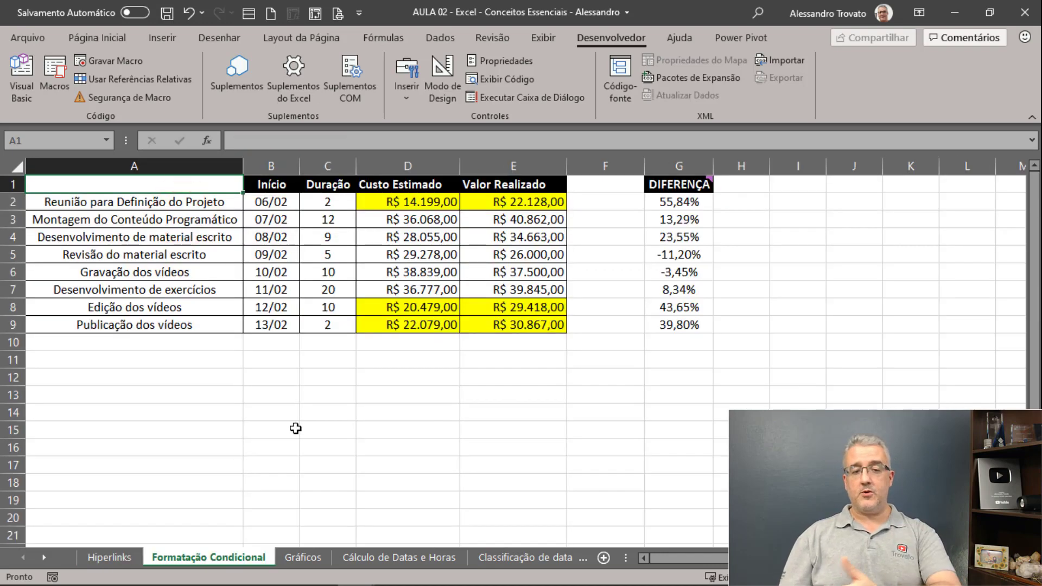
click(106, 557)
Step: Insert a hyperlink in cell A3 to cell A1 of the Gráficos sheet
click(86, 234)
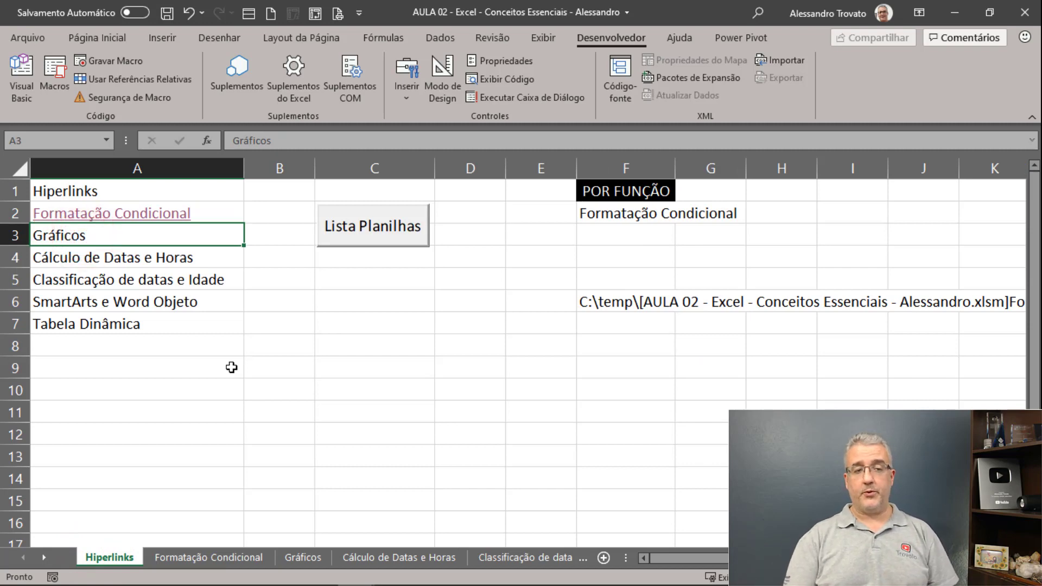
key(ctrl+k)
click(347, 190)
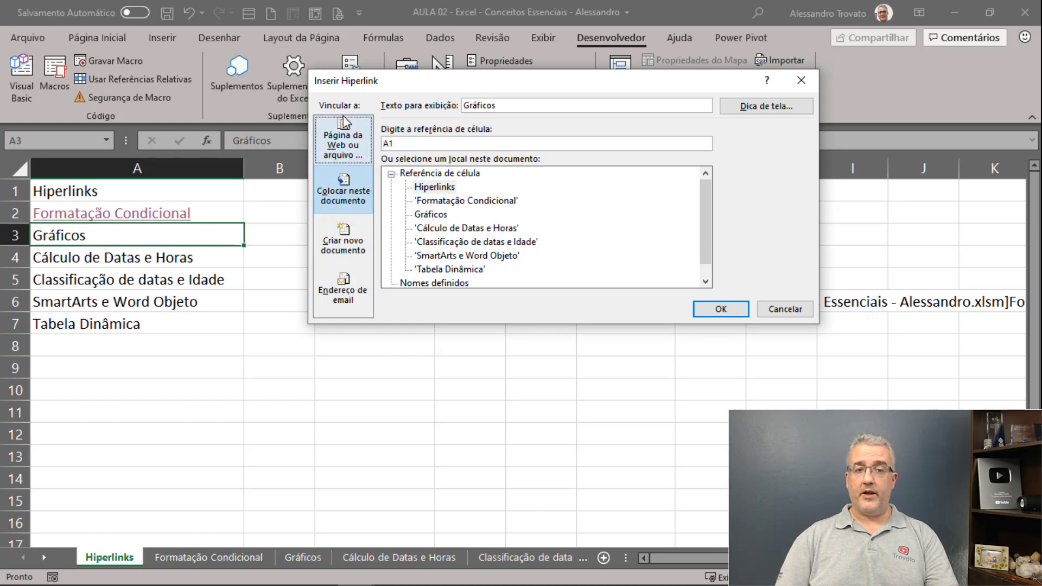
click(431, 213)
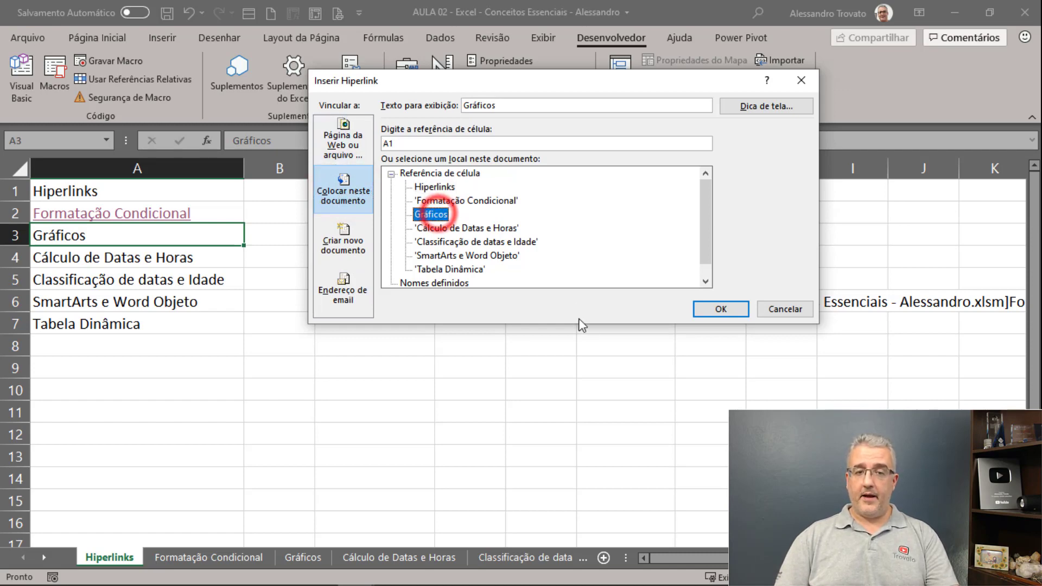
click(718, 308)
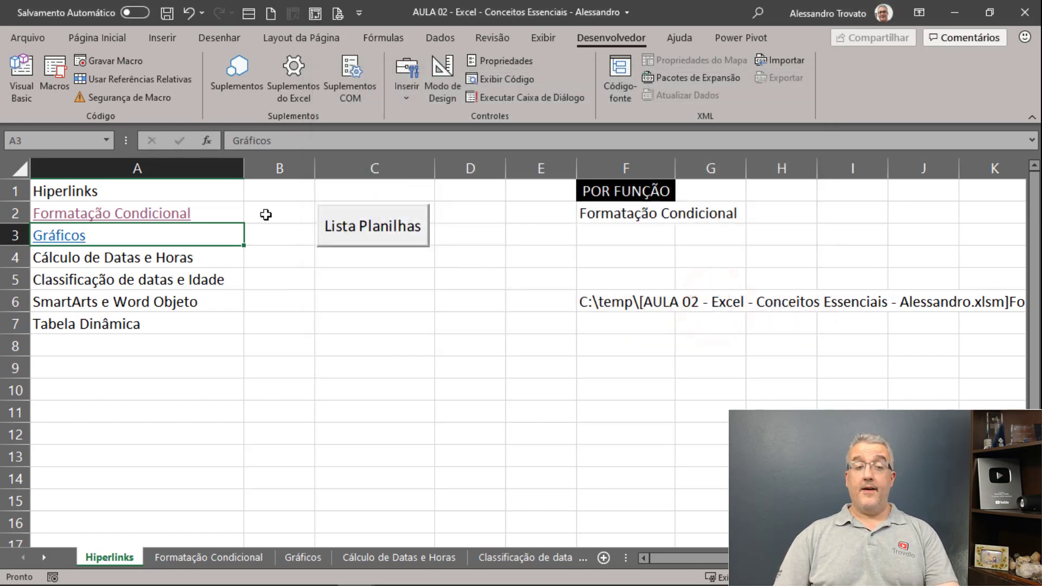
Step: Insert a hyperlink in cell A4 to cell A1 of the Cálculo de Datas e Horas sheet
click(122, 258)
key(ctrl+k)
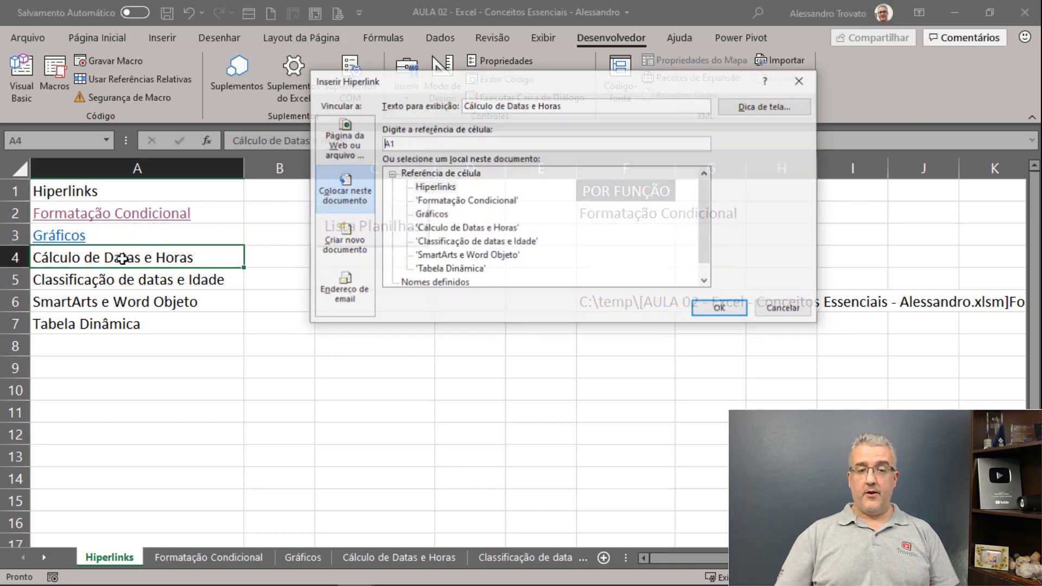
click(461, 228)
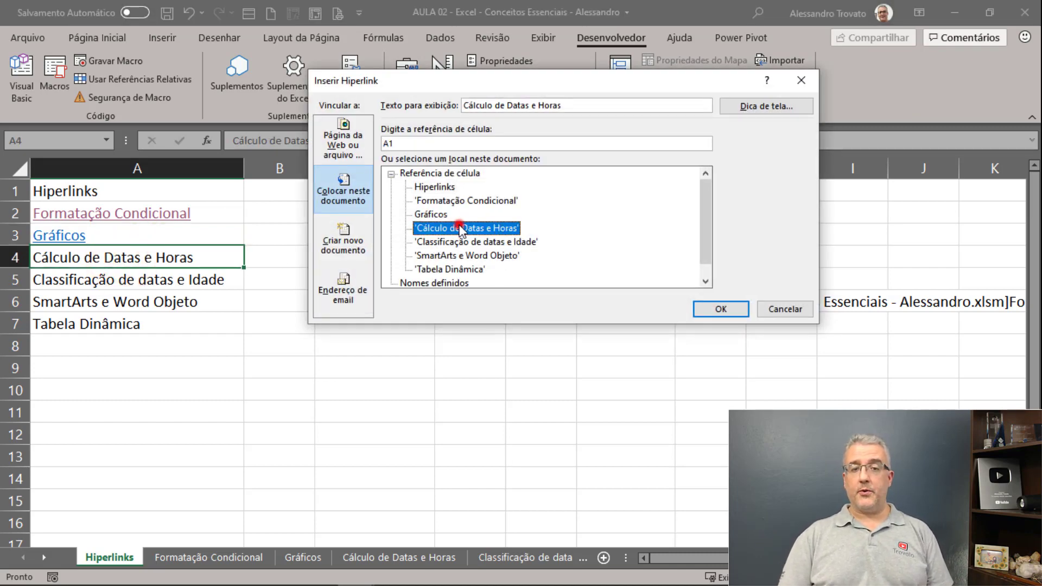
click(721, 309)
Step: Try linking cell A5 to the Hiperlinks sheet and remove that hyperlink
click(132, 277)
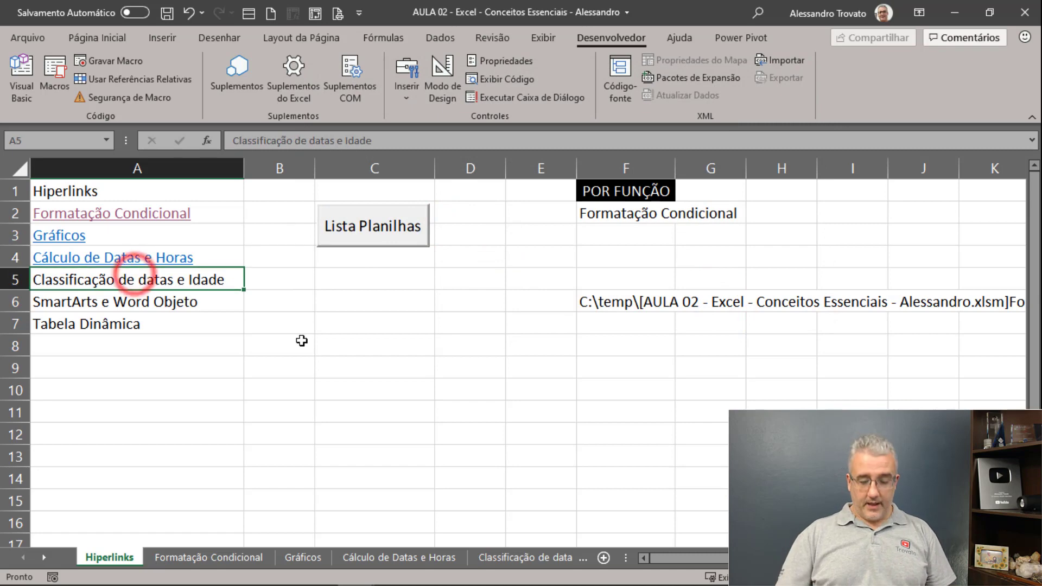
key(ctrl+k)
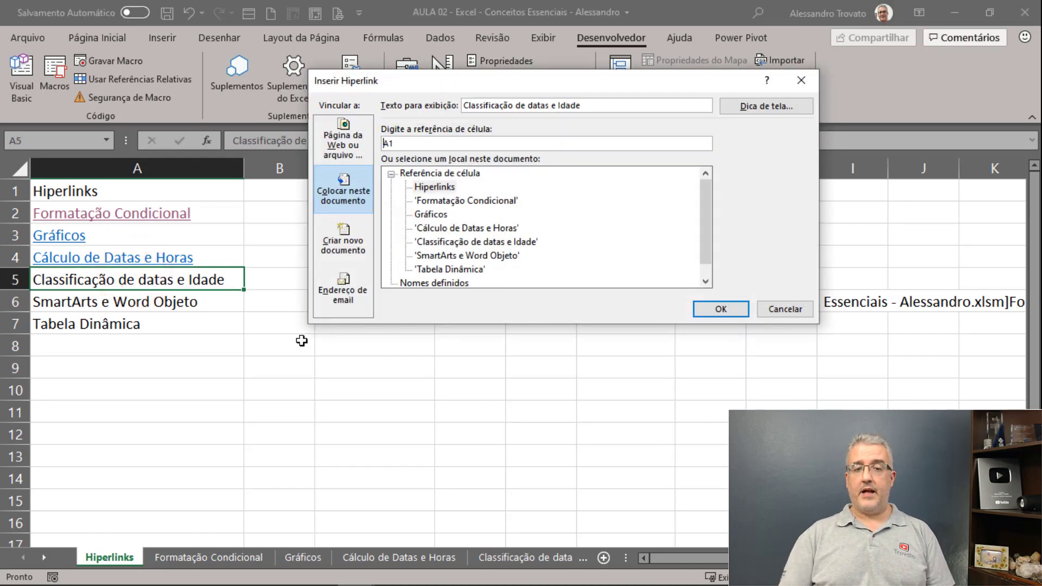
click(481, 241)
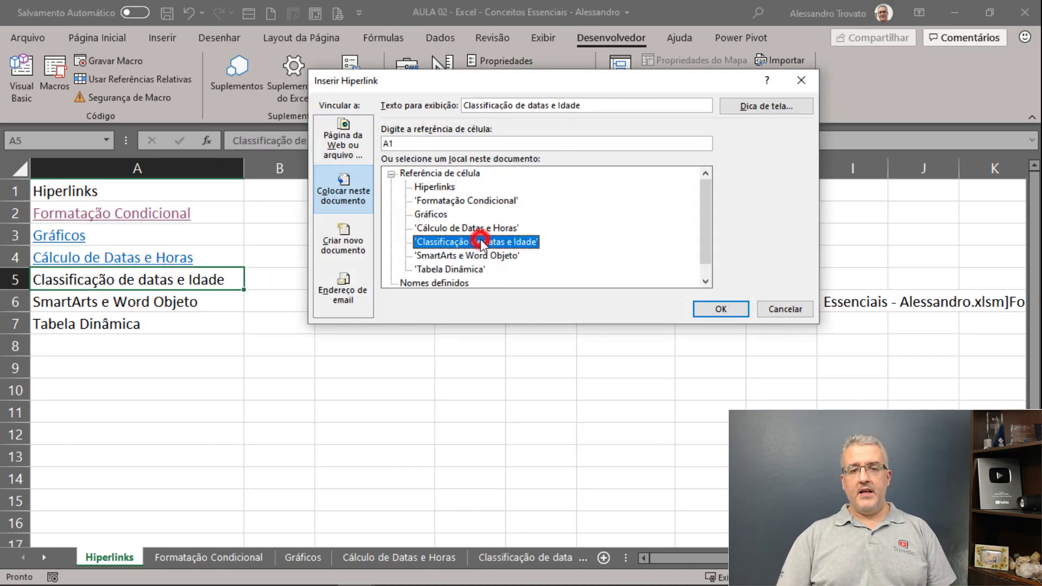
click(434, 187)
click(720, 307)
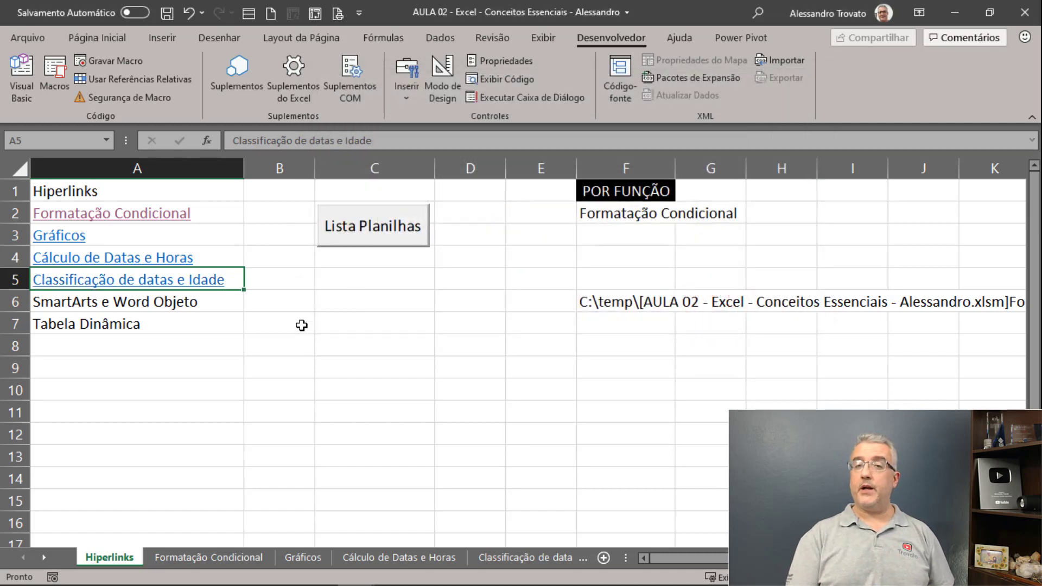
key(ctrl+k)
click(756, 280)
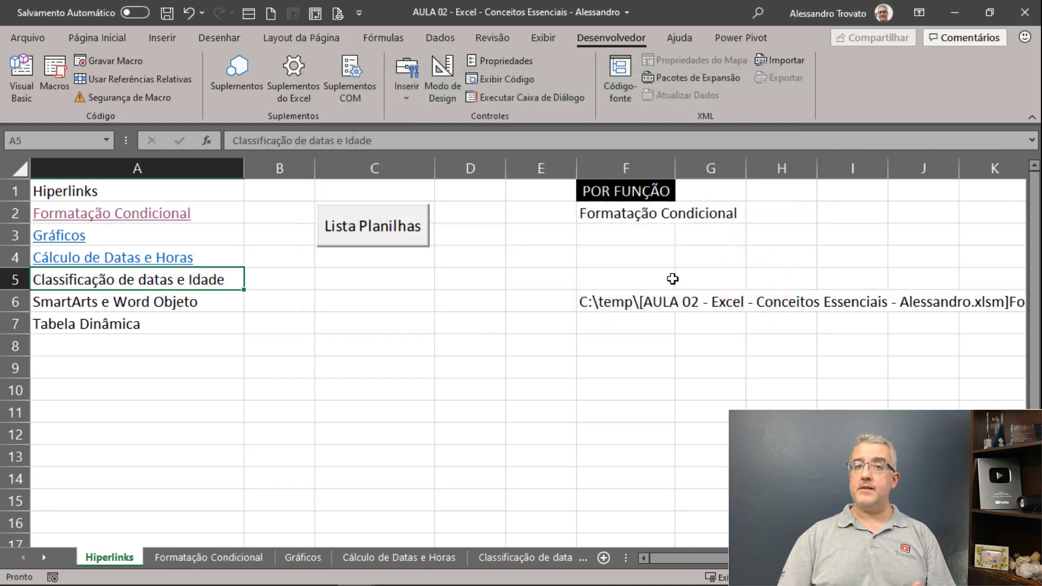
Step: Insert a hyperlink in cell A5 to cell A1 of the Classificação de datas e Idade sheet
key(ctrl+k)
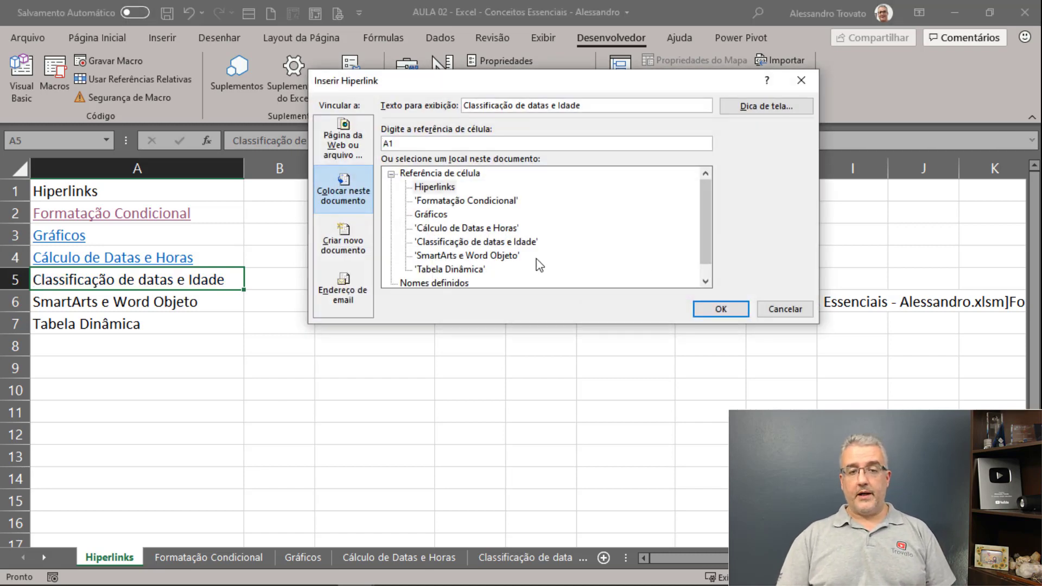
click(494, 241)
click(721, 308)
Step: Insert a hyperlink in cell A6 to cell A1 of the SmartArts e Word Objeto sheet
click(179, 304)
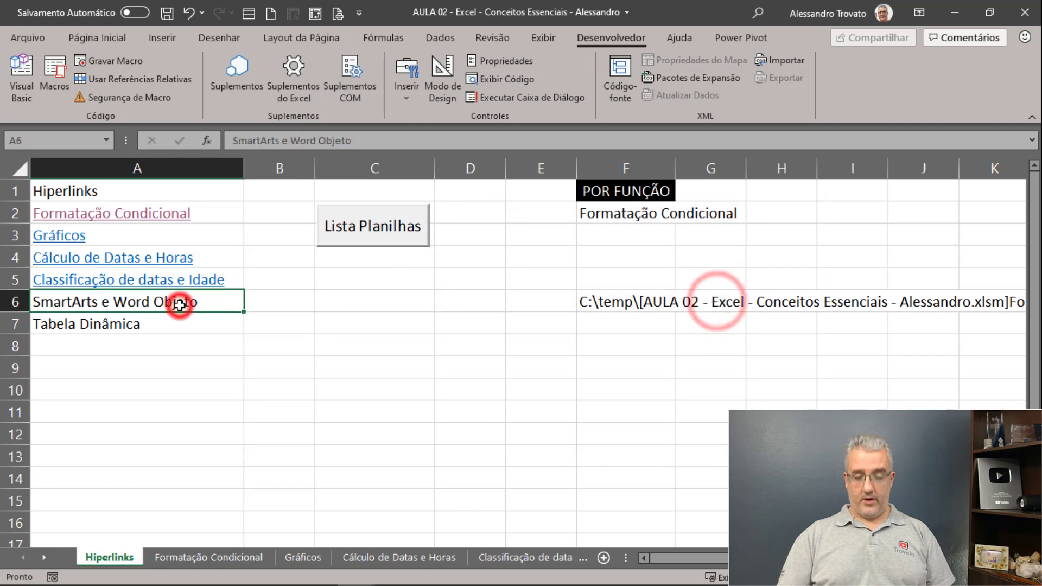
key(ctrl+k)
click(477, 256)
click(721, 308)
Step: Insert a hyperlink in cell A7 to cell A1 of the Tabela Dinâmica sheet
click(94, 325)
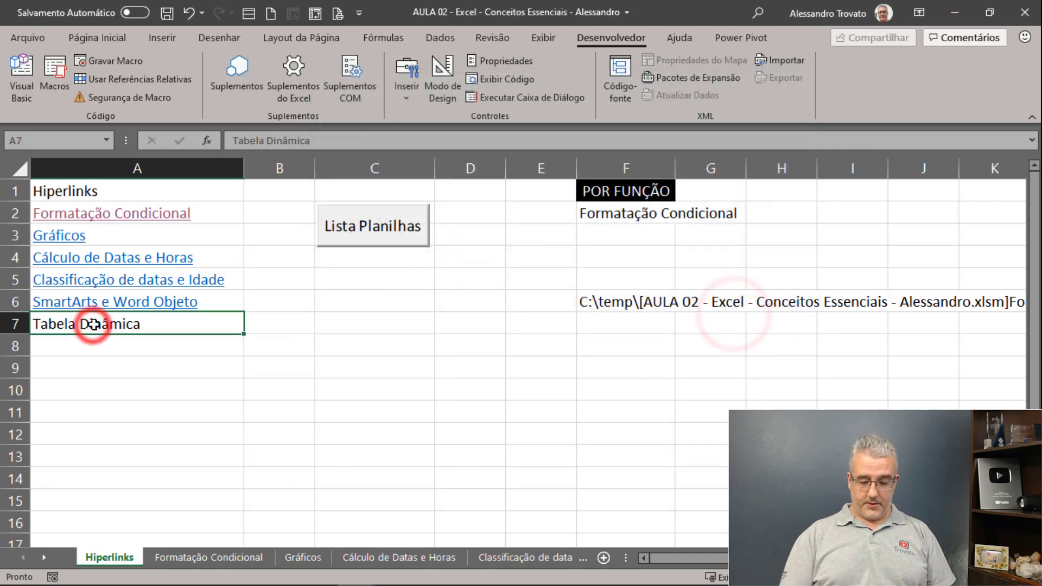
key(ctrl+k)
click(430, 269)
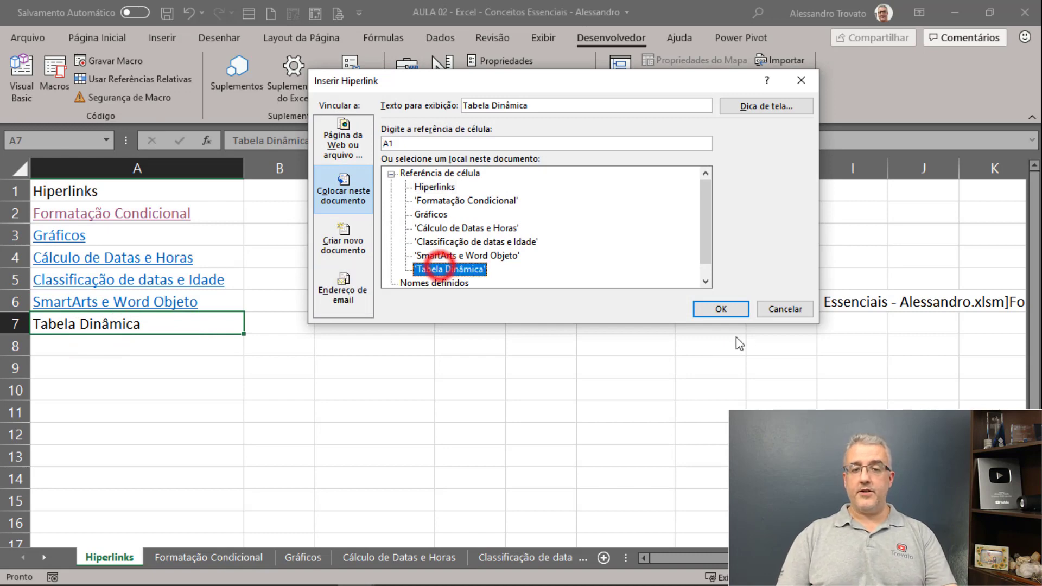
click(721, 309)
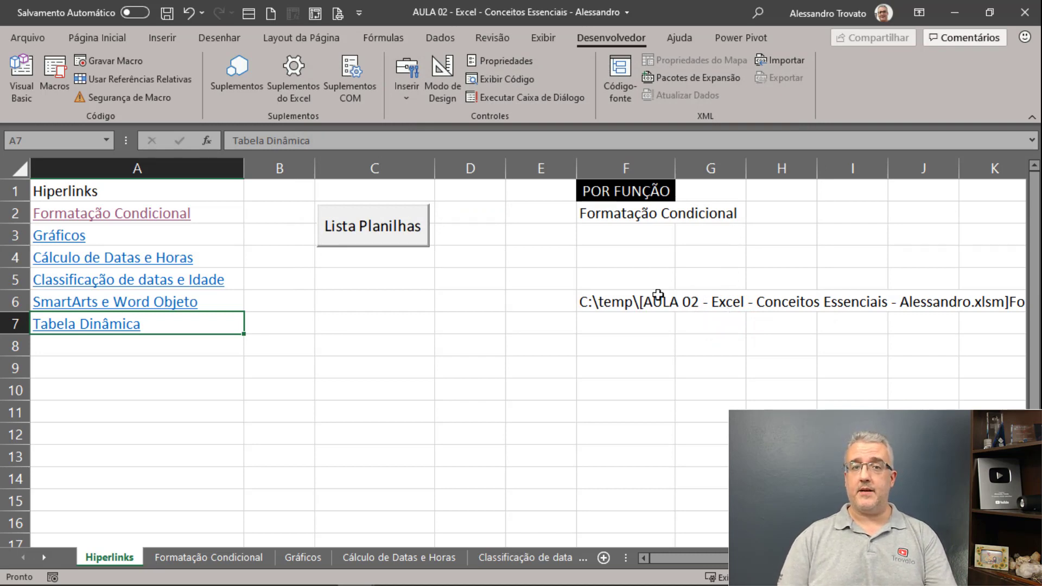
Step: Follow the Classificação de datas e Idade link in A5 and enter "Voltar" in cell F1 of that sheet
click(89, 281)
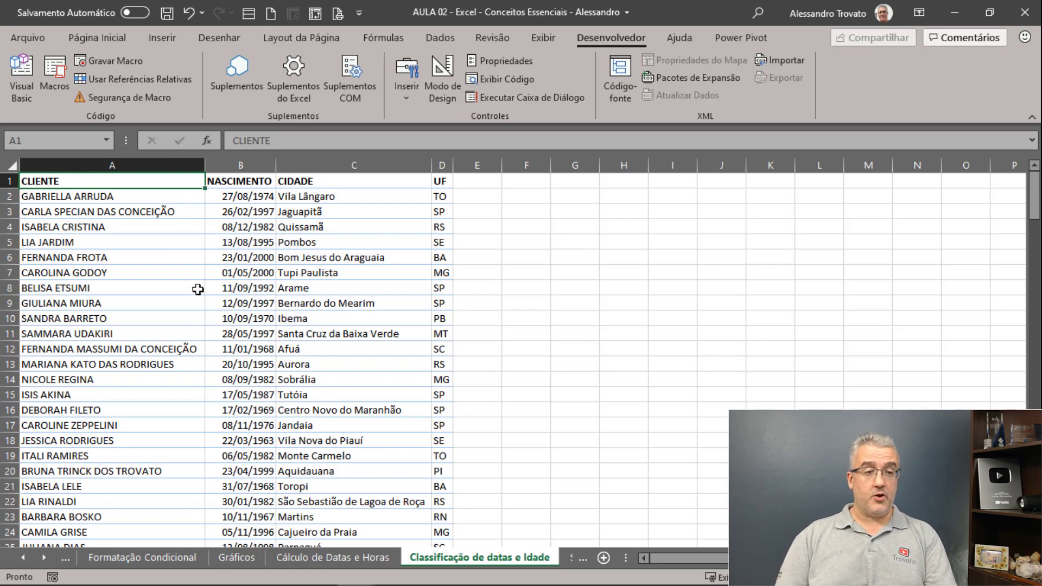
click(538, 185)
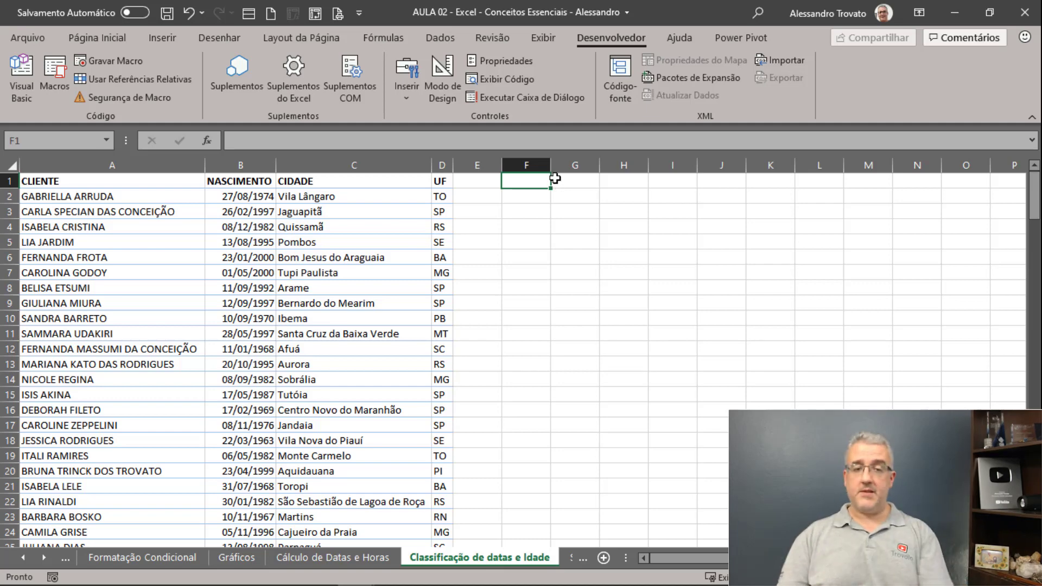
text(Voltar)
key(Return)
Step: Link the Voltar text in F1 to cell A1 of the Hiperlinks sheet and follow the link back
key(Up)
key(ctrl+k)
click(317, 193)
click(444, 187)
click(736, 310)
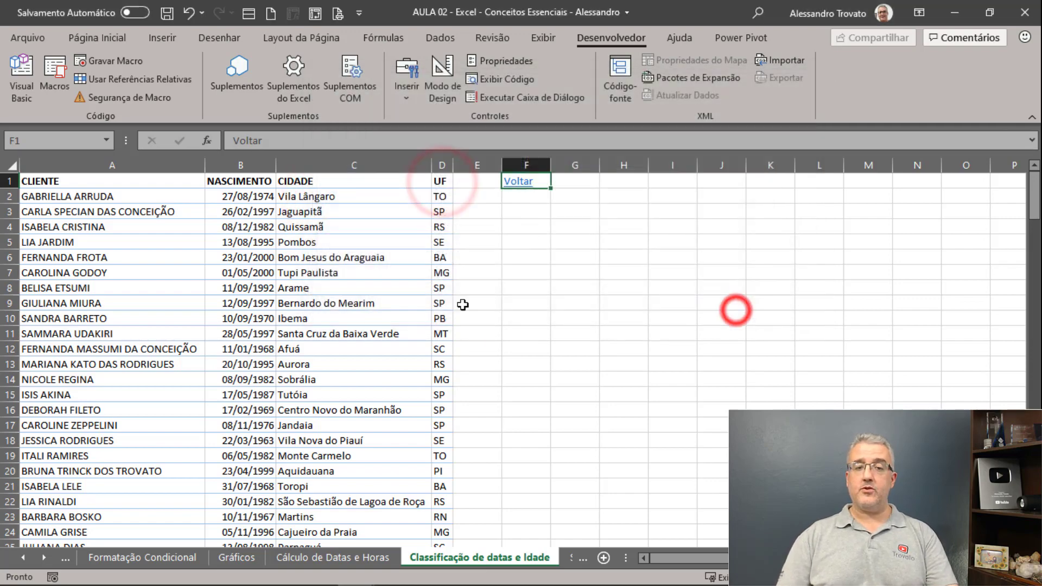
click(534, 185)
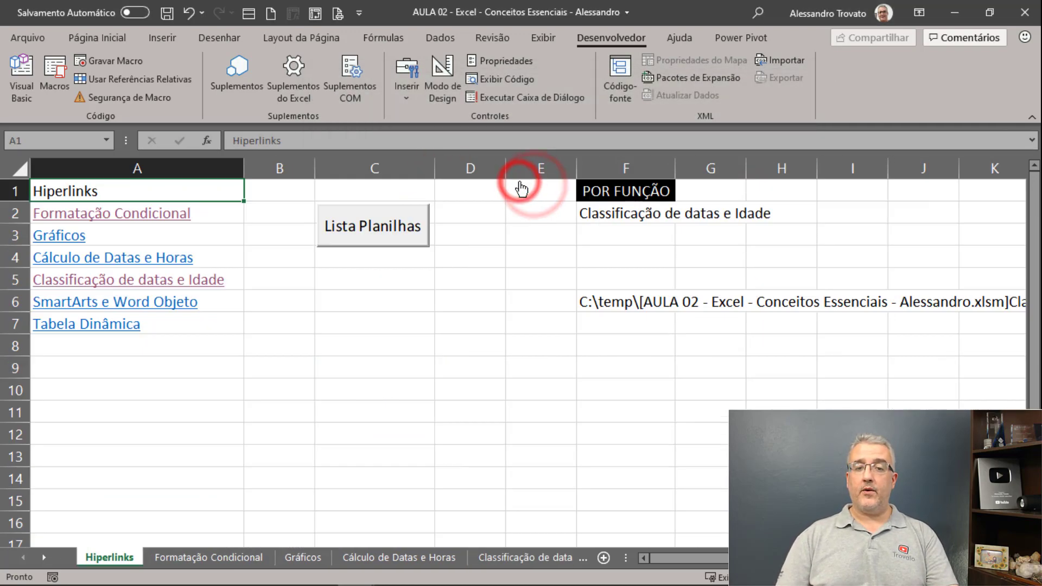
click(292, 350)
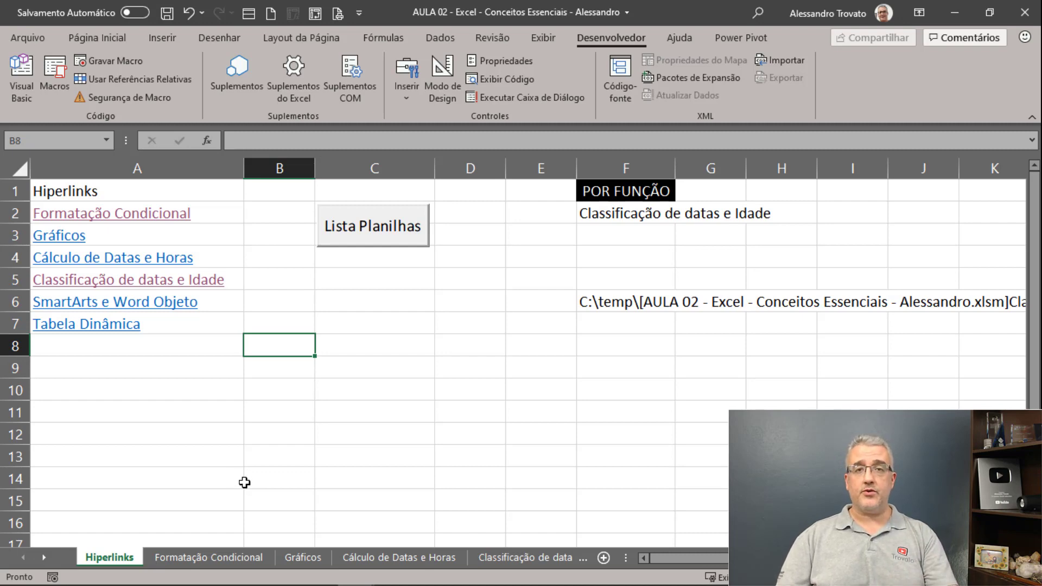
Step: Examine the Custo Estimado and Valor Realizado amounts and their highlighting on the Formatação Condicional sheet
click(228, 557)
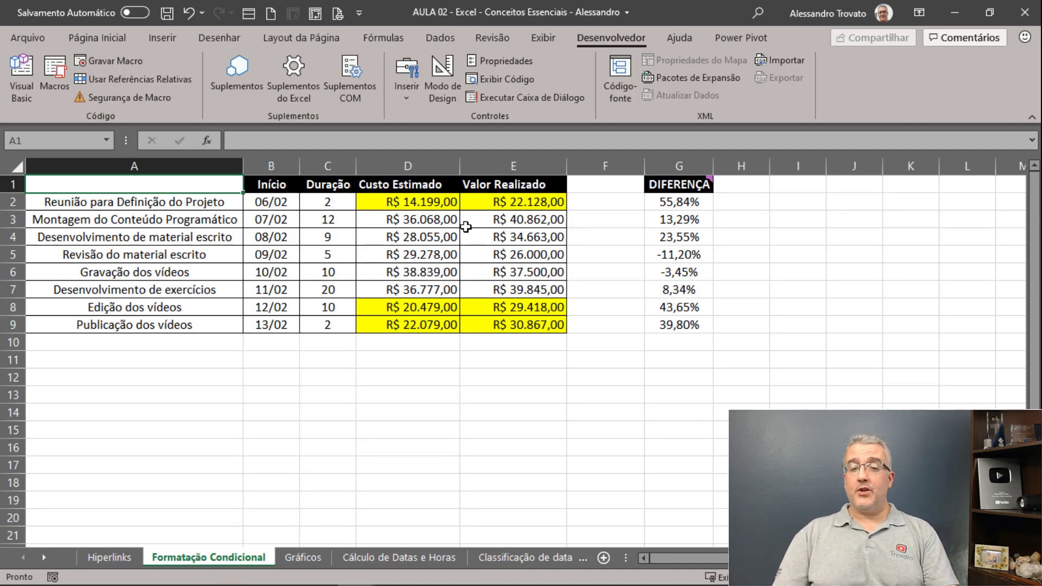
click(400, 202)
click(498, 201)
click(437, 218)
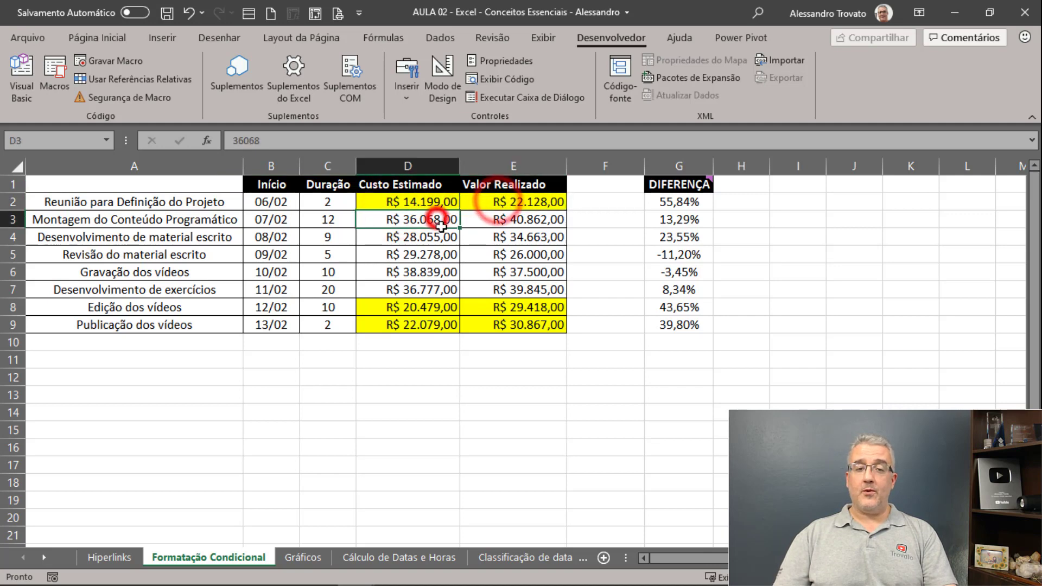
click(504, 236)
click(433, 243)
click(418, 268)
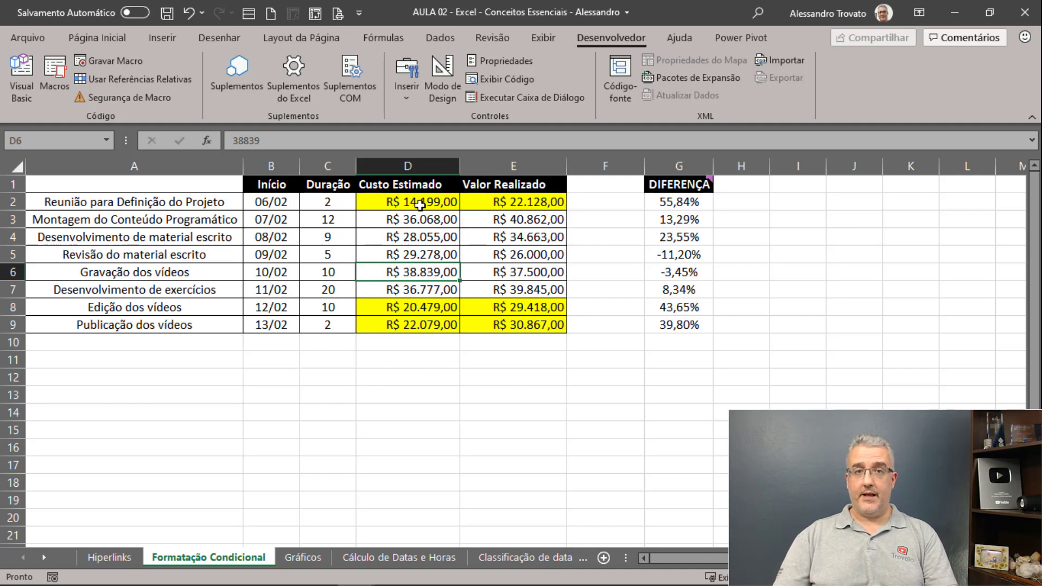
Step: Clear the percentage formulas below the DIFERENÇA header, in G2:G10
drag(659, 205, 684, 334)
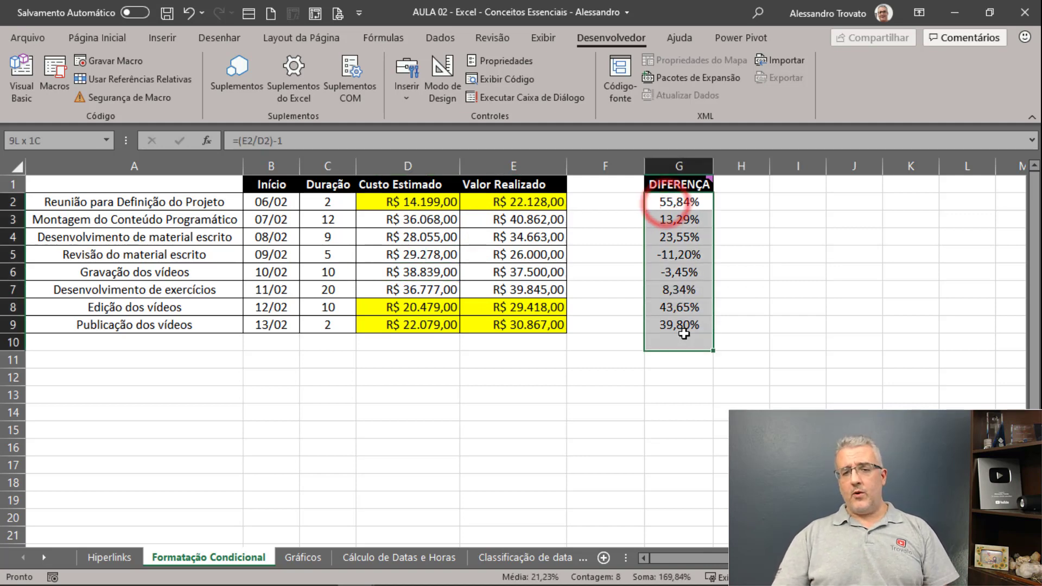
key(Delete)
Step: Examine the project tasks in column A and the Início, Duração, Custo Estimado and Valor Realizado columns
click(372, 204)
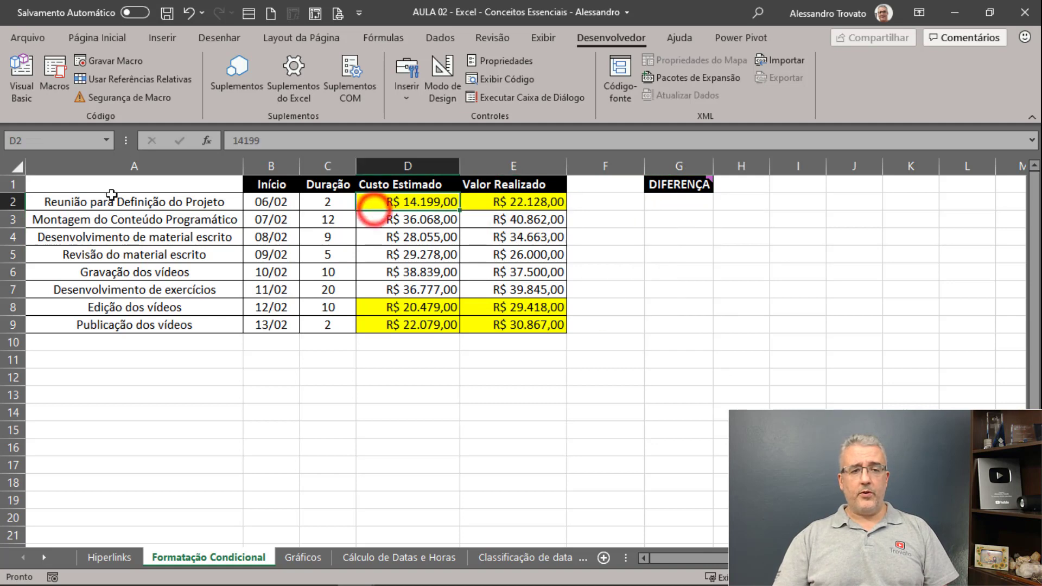
click(106, 204)
click(139, 219)
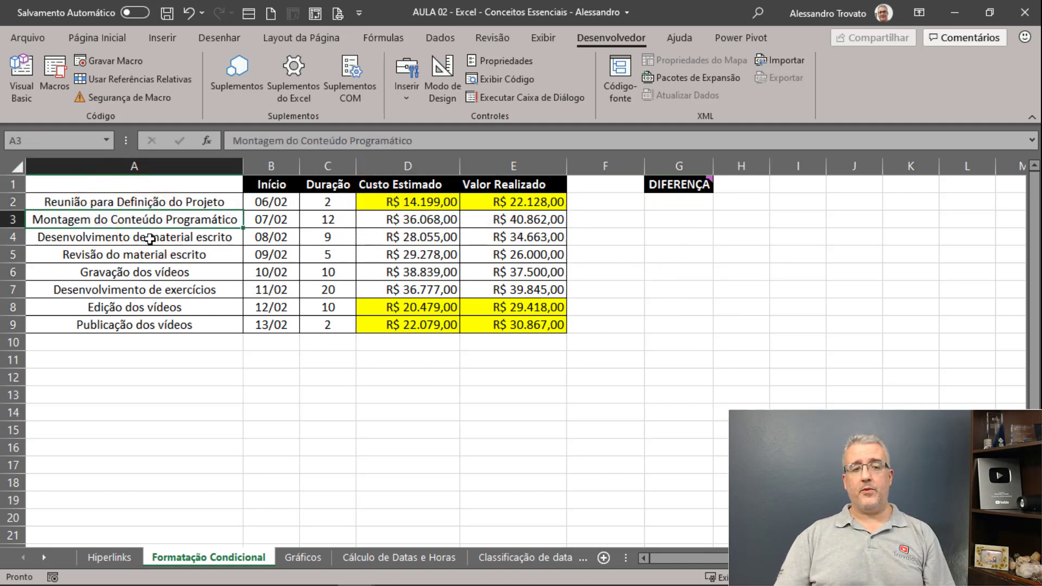
click(145, 236)
click(144, 255)
click(144, 272)
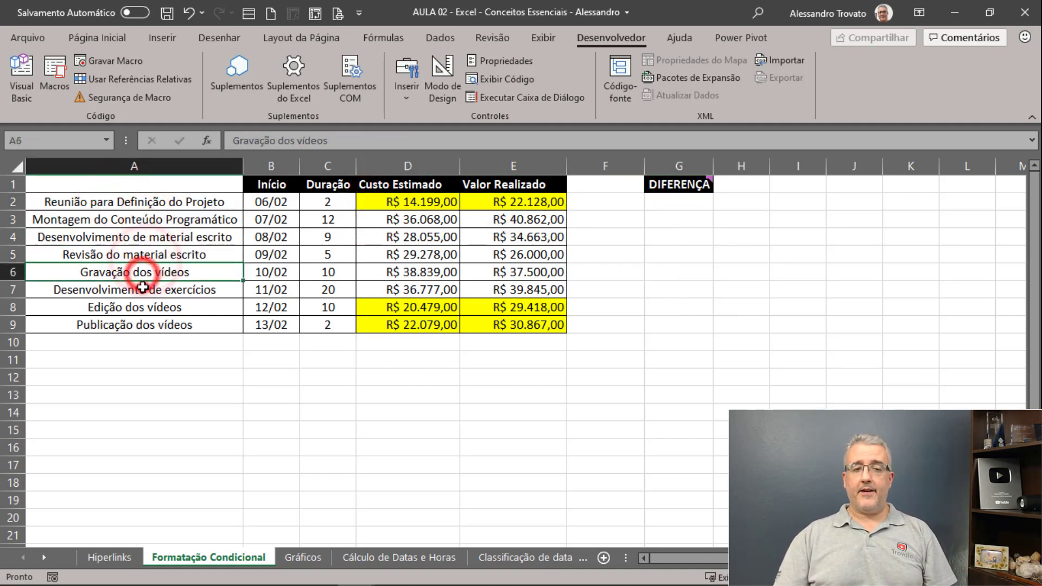
click(143, 289)
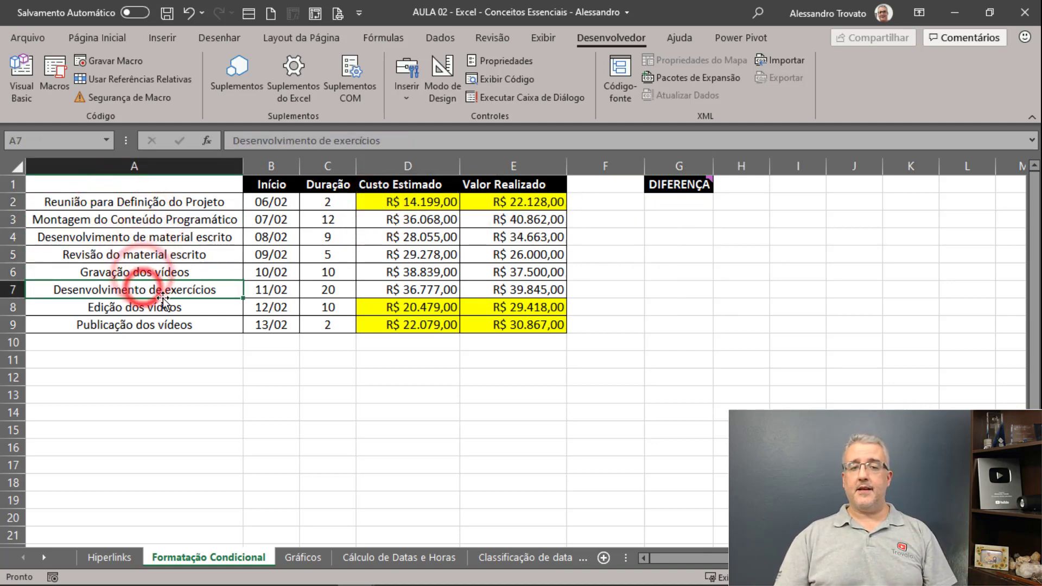
click(266, 167)
click(328, 164)
drag(329, 162, 422, 165)
click(524, 165)
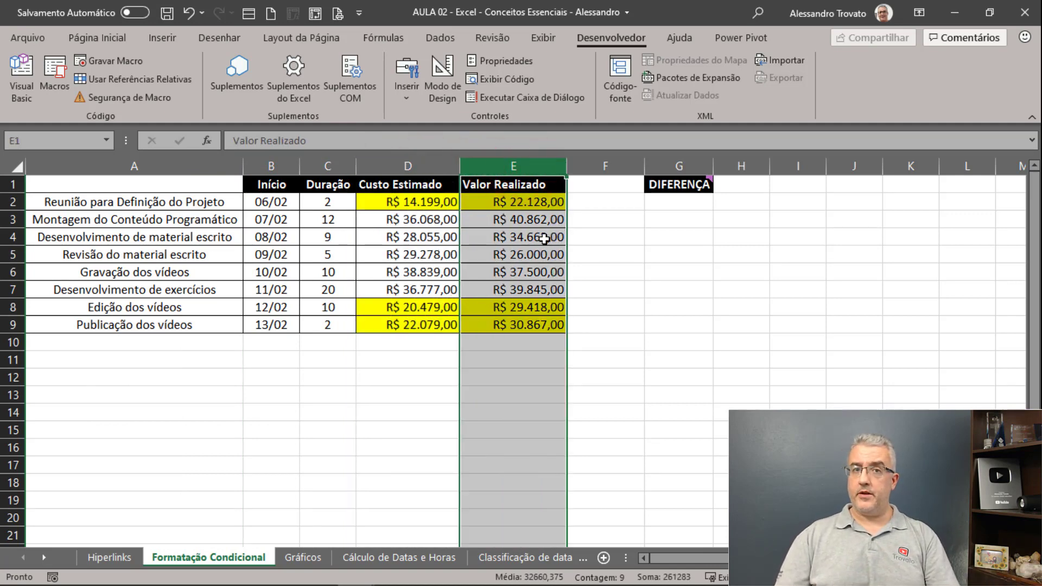
click(683, 204)
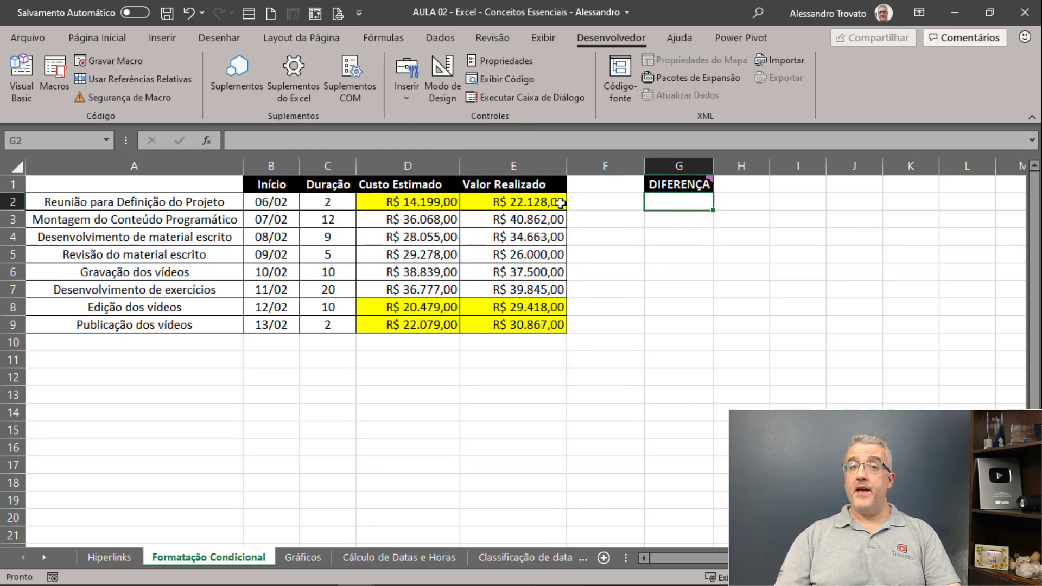
text(=)
key(Left)
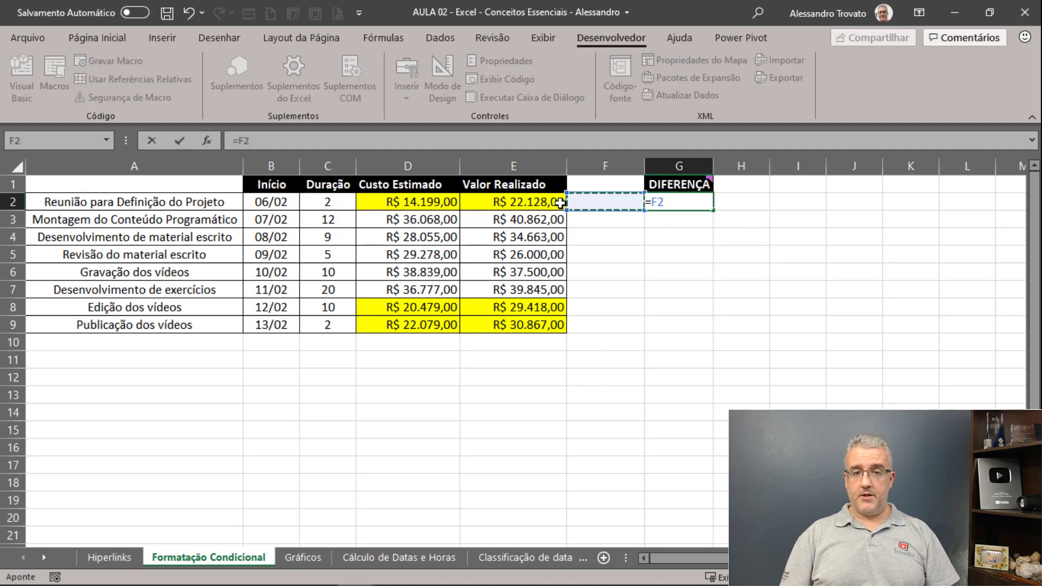
key(Left)
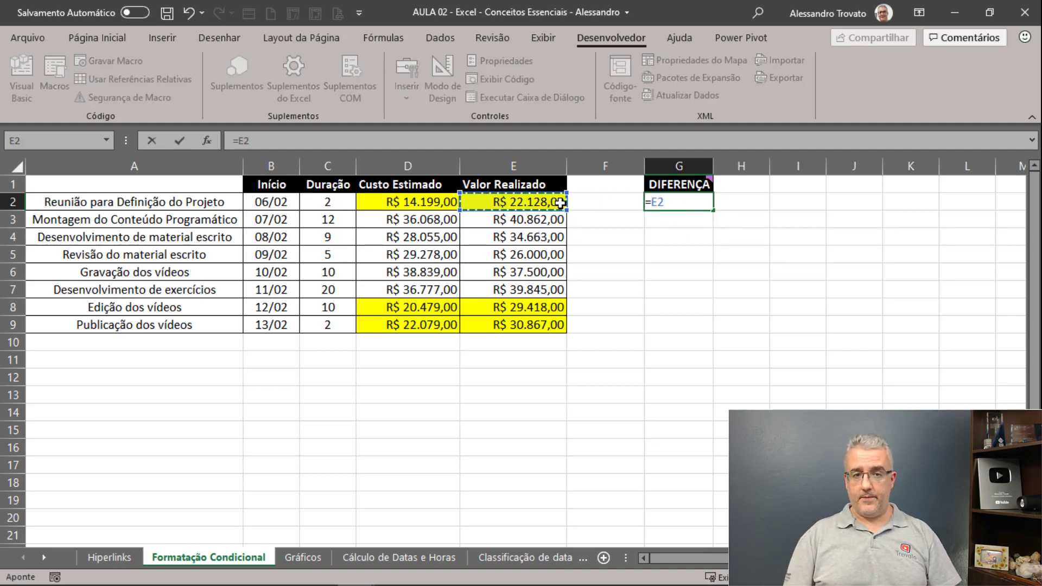
key(Escape)
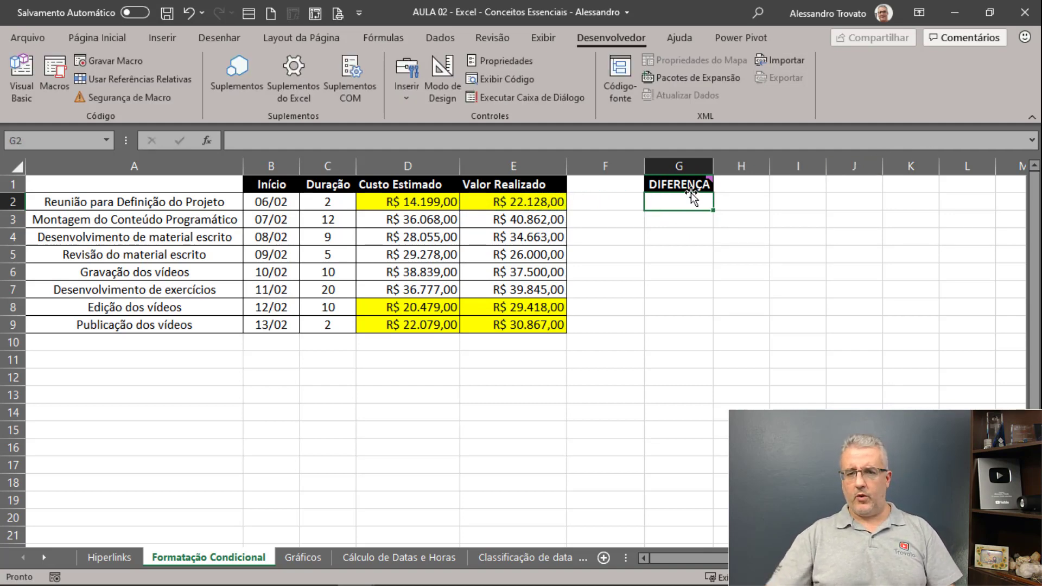
Step: Check the comment on the DIFERENÇA header and enter the formula =E2/D2-1 in G2
mouse_move(691, 187)
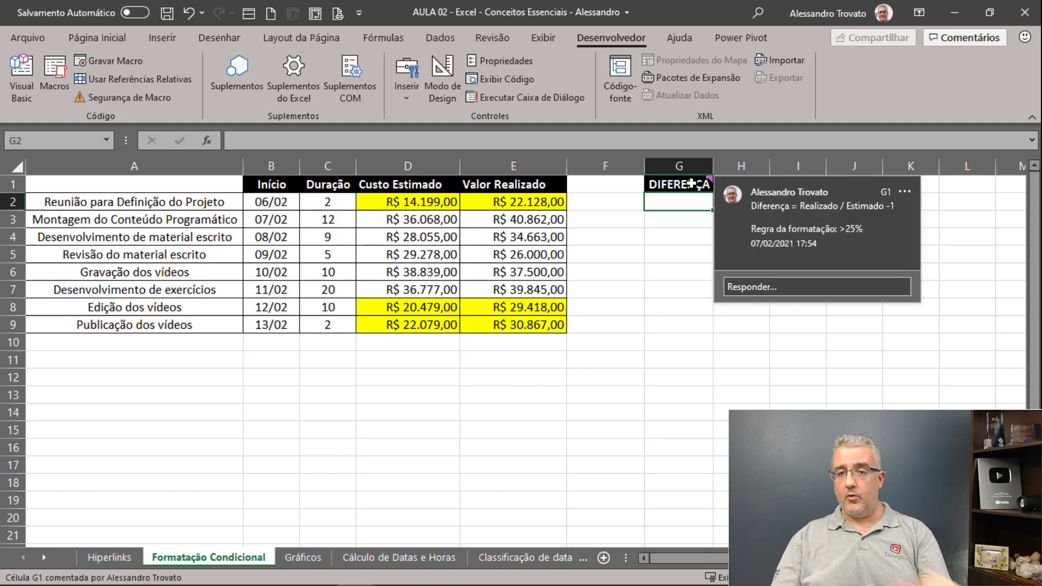
click(552, 203)
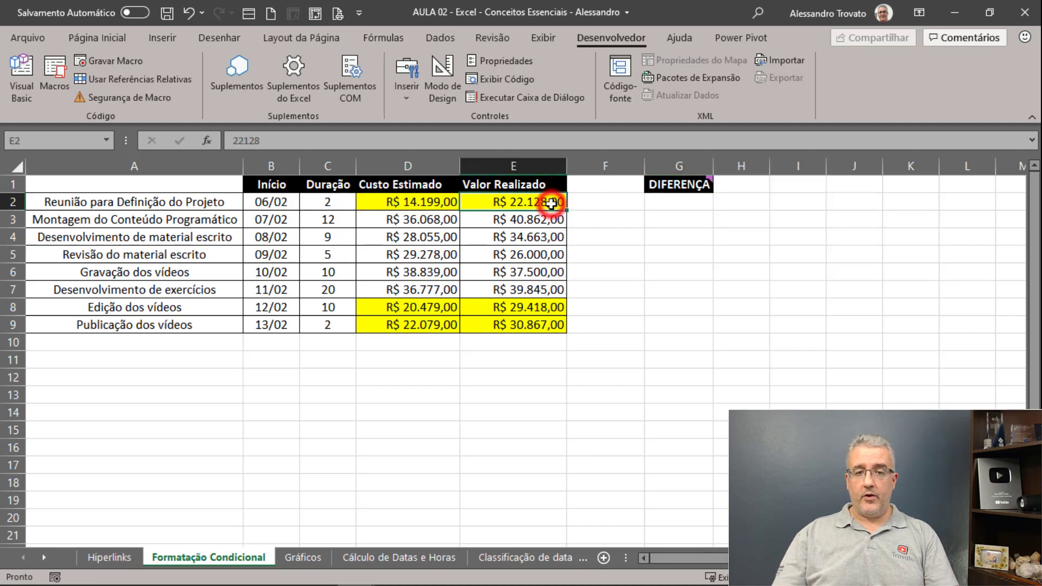
click(419, 202)
click(678, 201)
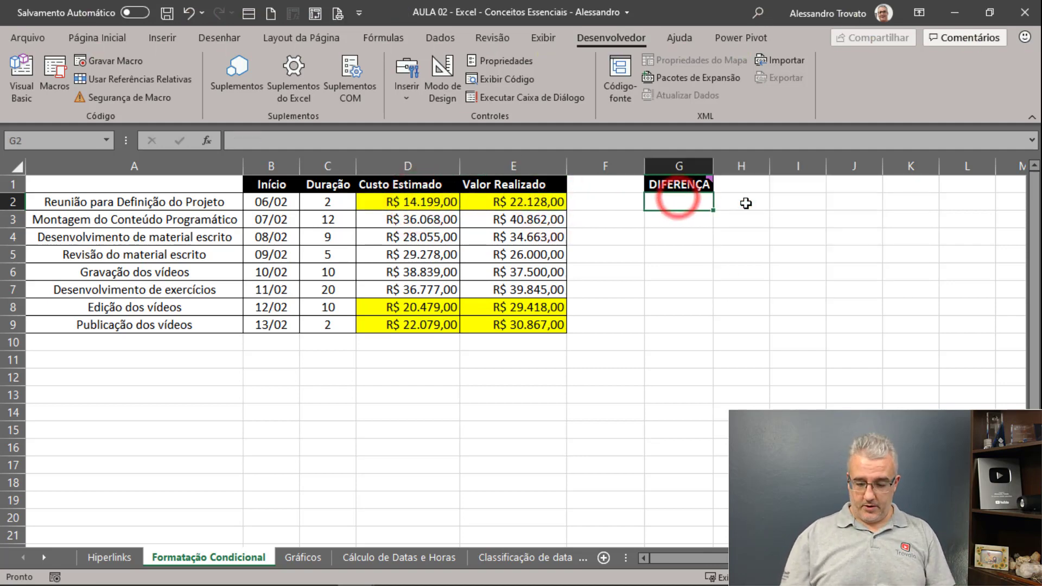
text(=)
click(501, 201)
text(/)
click(419, 201)
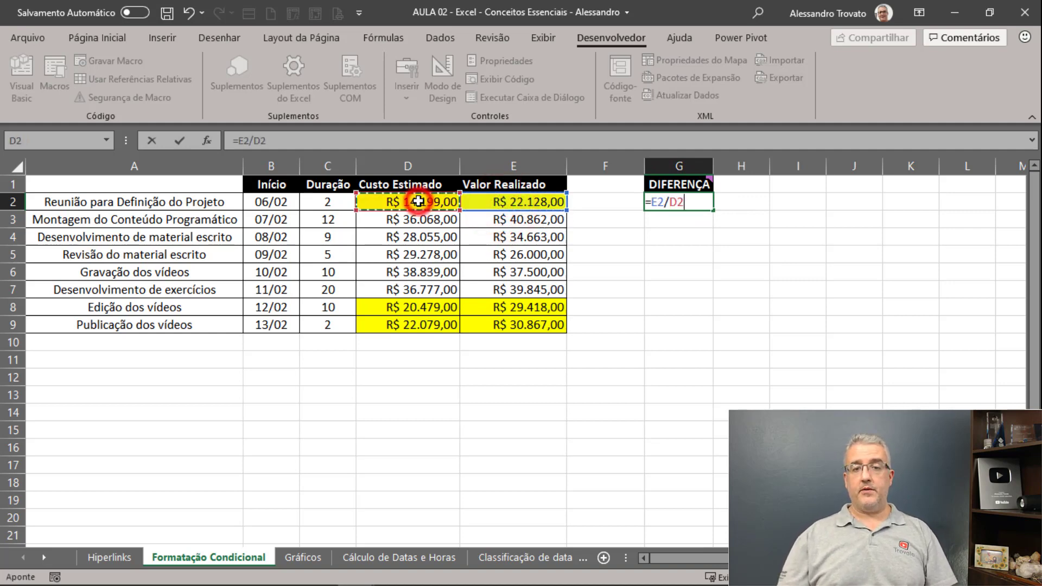
text(-1)
key(Return)
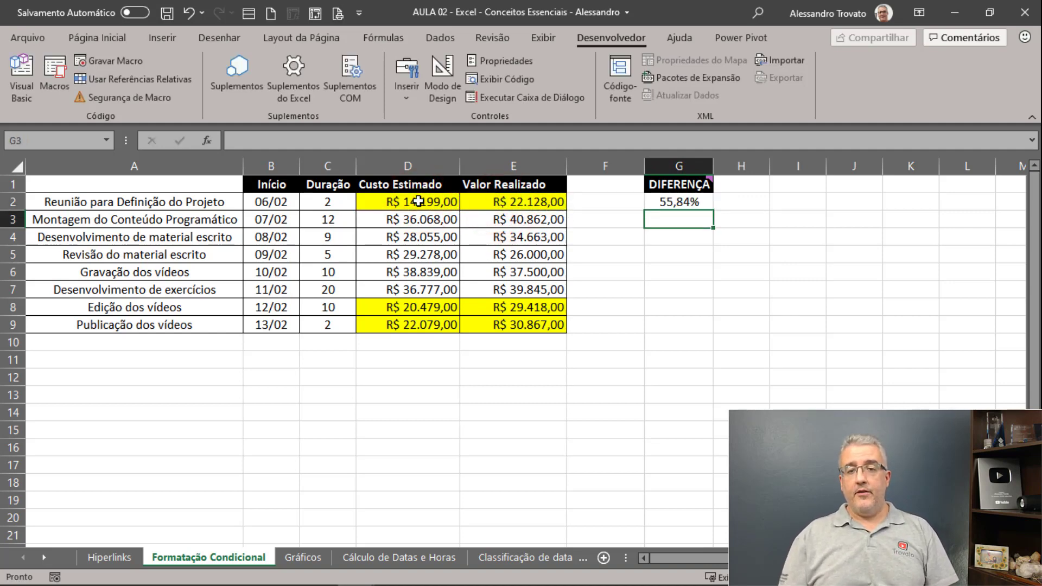
Step: Fill the difference formula from G2 down to G9
key(Up)
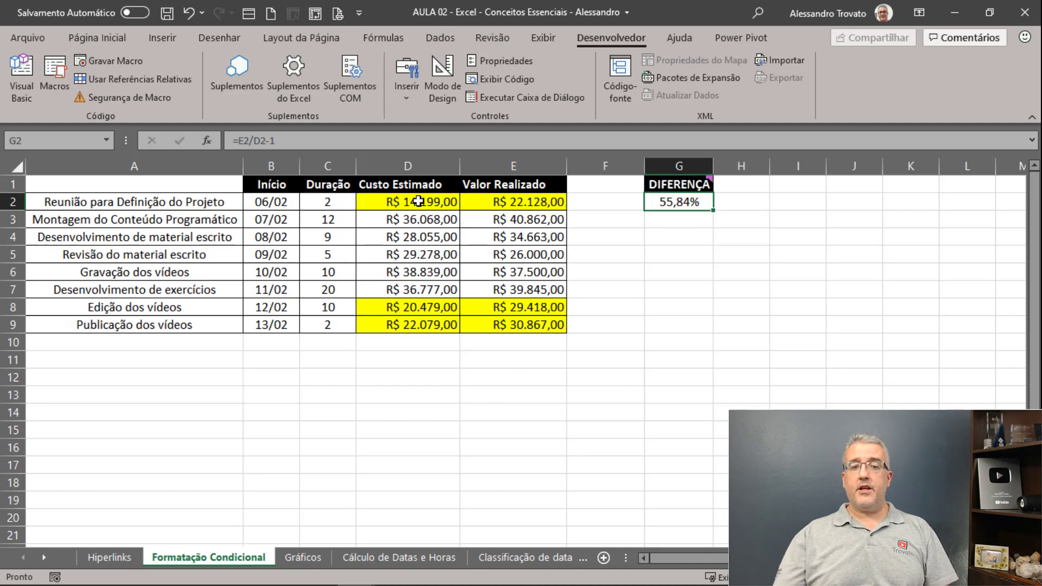
click(534, 202)
click(670, 201)
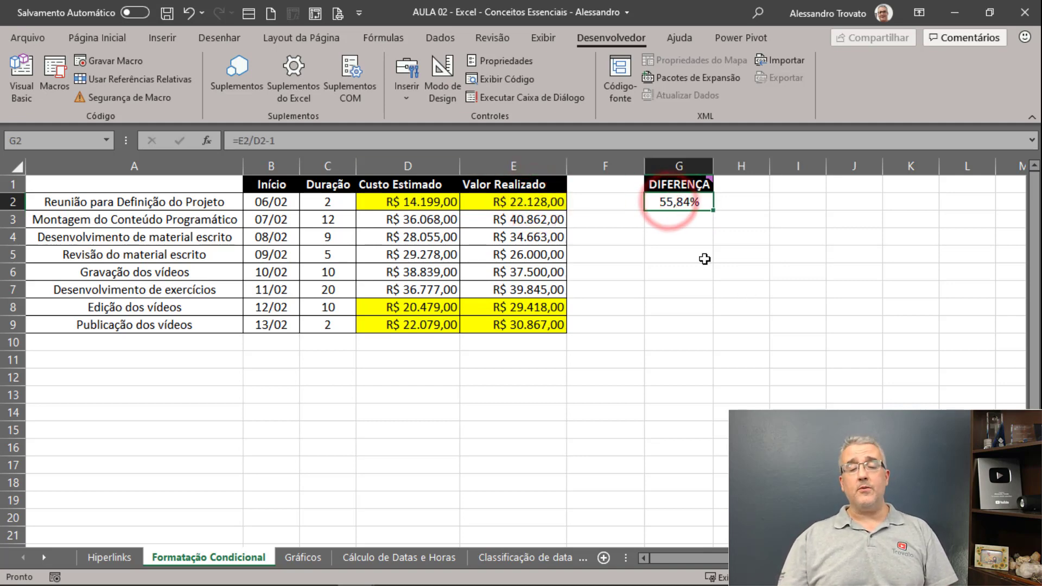
drag(714, 210, 707, 325)
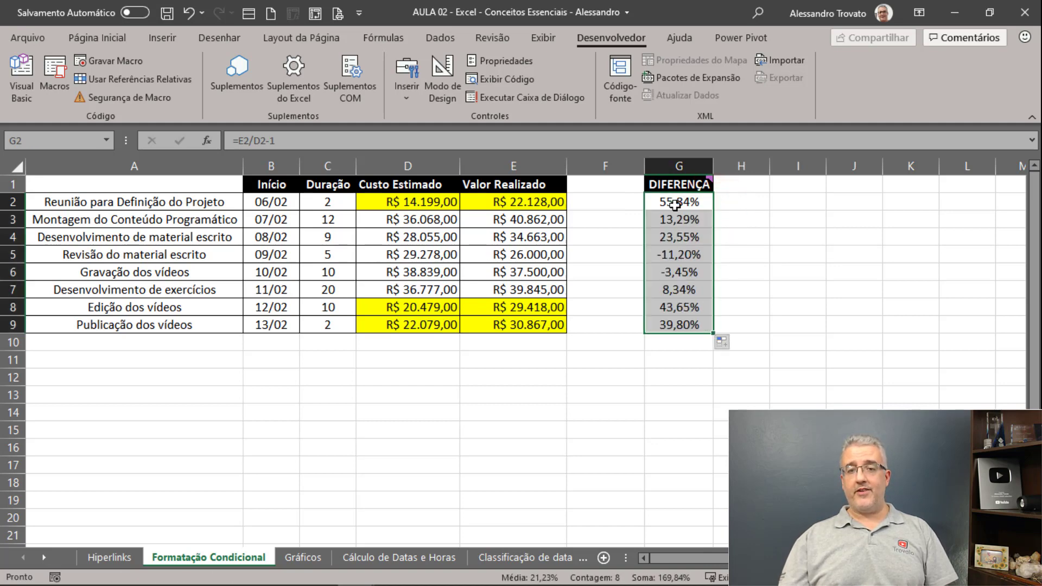
Step: Compare the Custo Estimado and Valor Realizado amounts with the percentages under DIFERENÇA
click(682, 271)
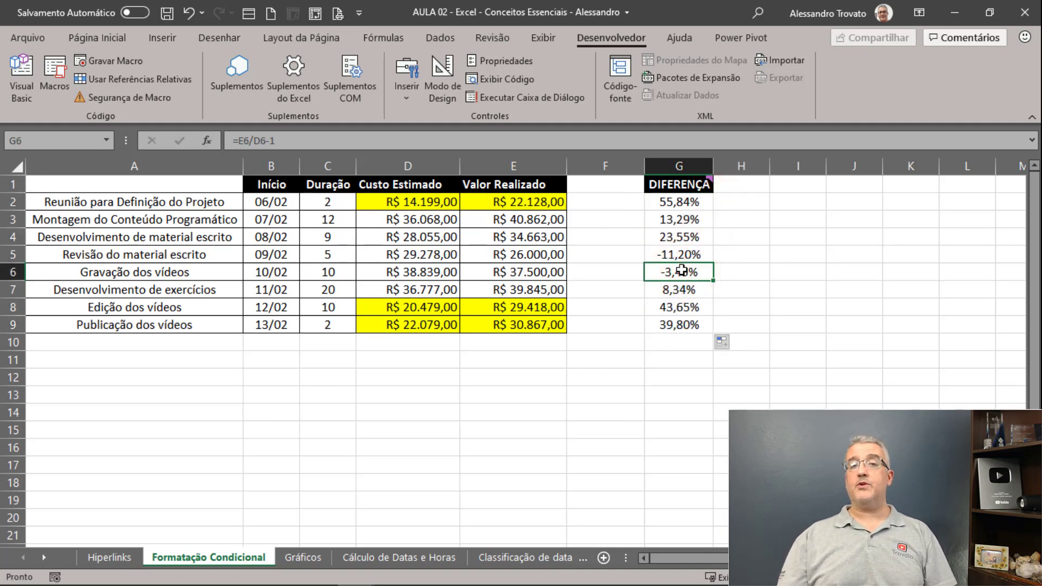
click(428, 255)
click(529, 255)
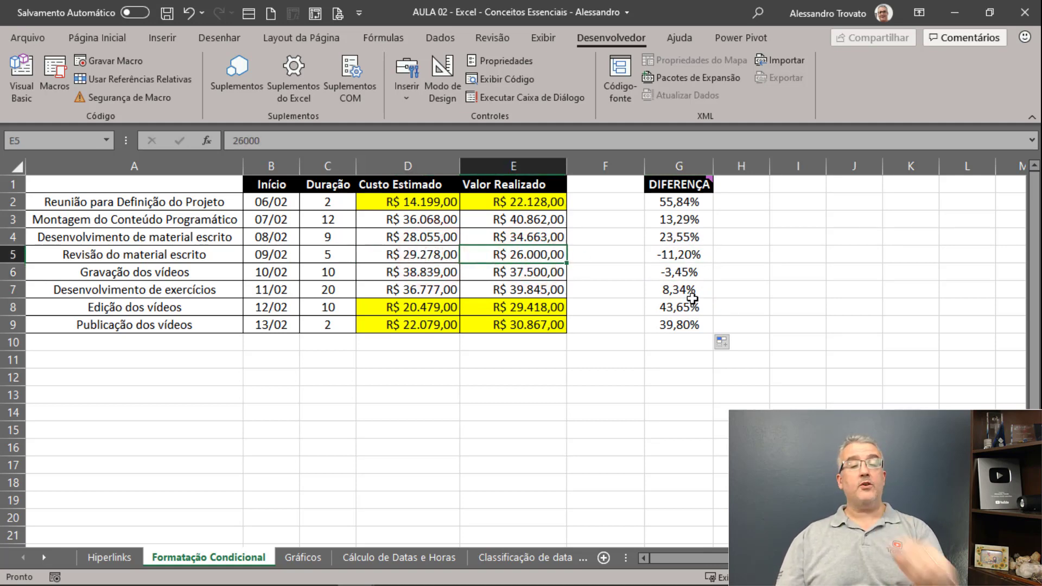
click(495, 185)
click(438, 201)
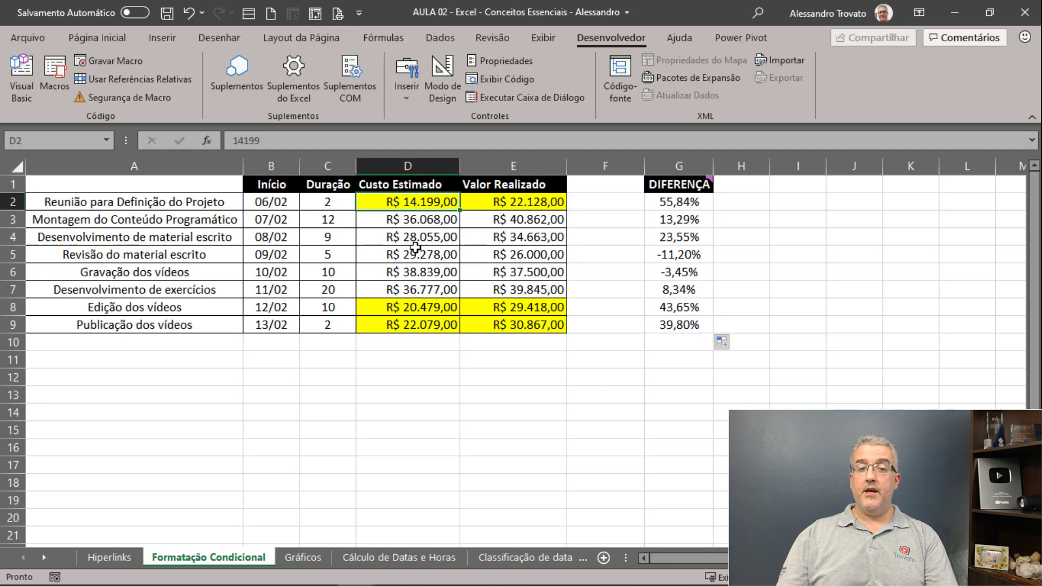
click(515, 198)
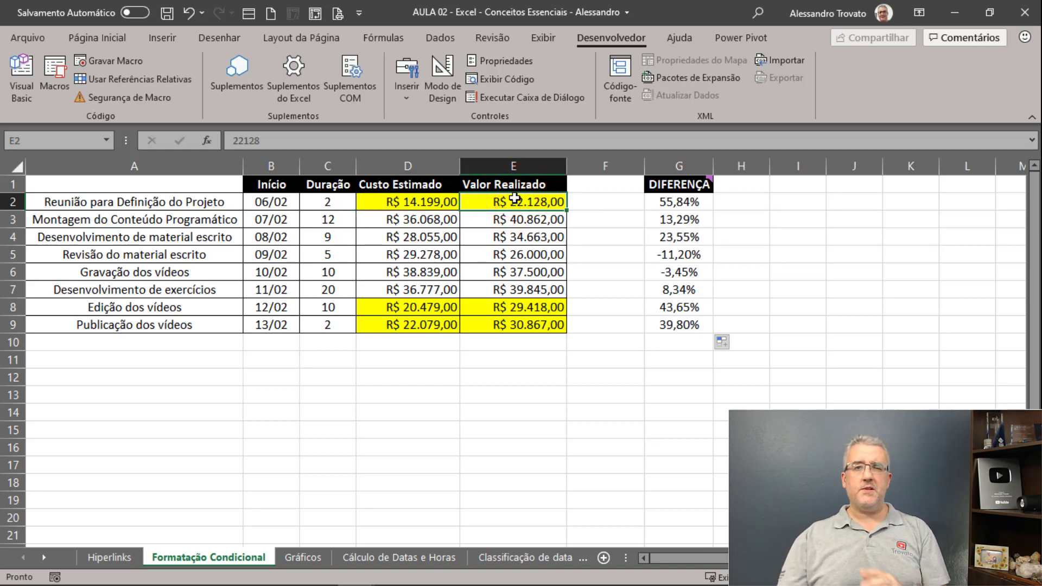
Step: Clear the conditional formatting rules from the entire sheet, removing the yellow highlighting in D2:E9
drag(415, 202, 506, 325)
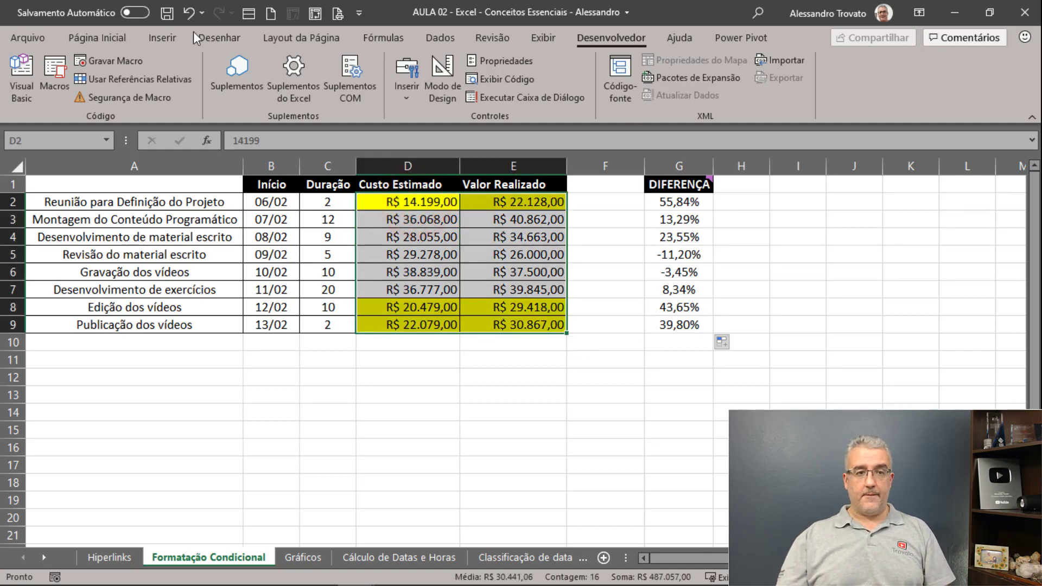
click(113, 28)
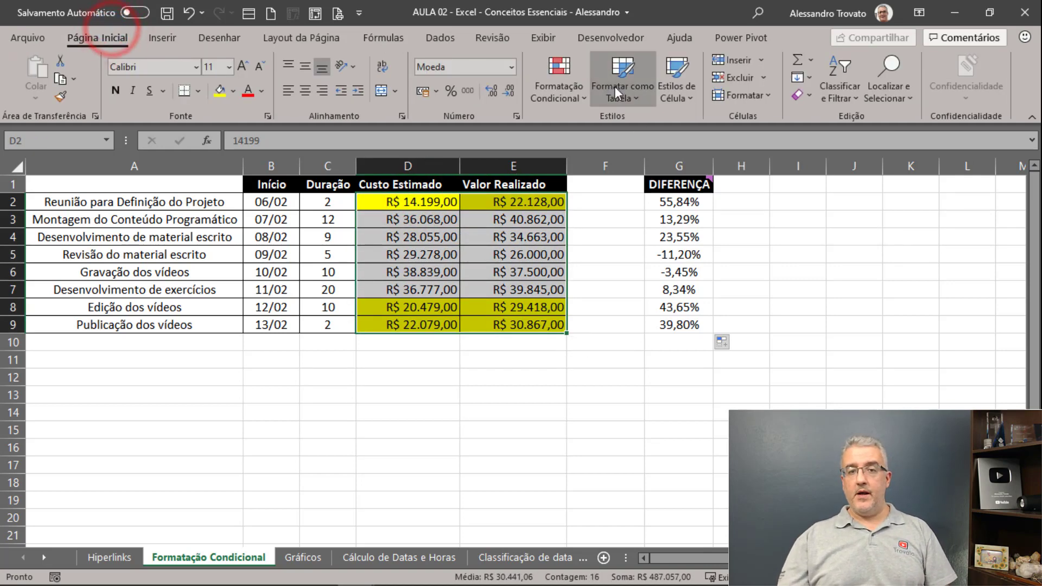
click(570, 98)
click(605, 328)
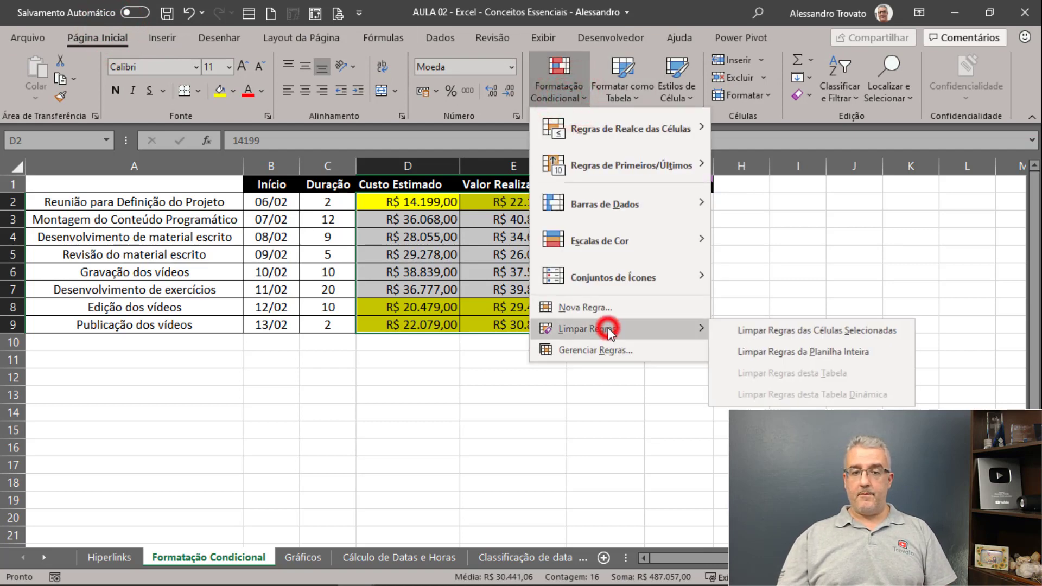
click(813, 344)
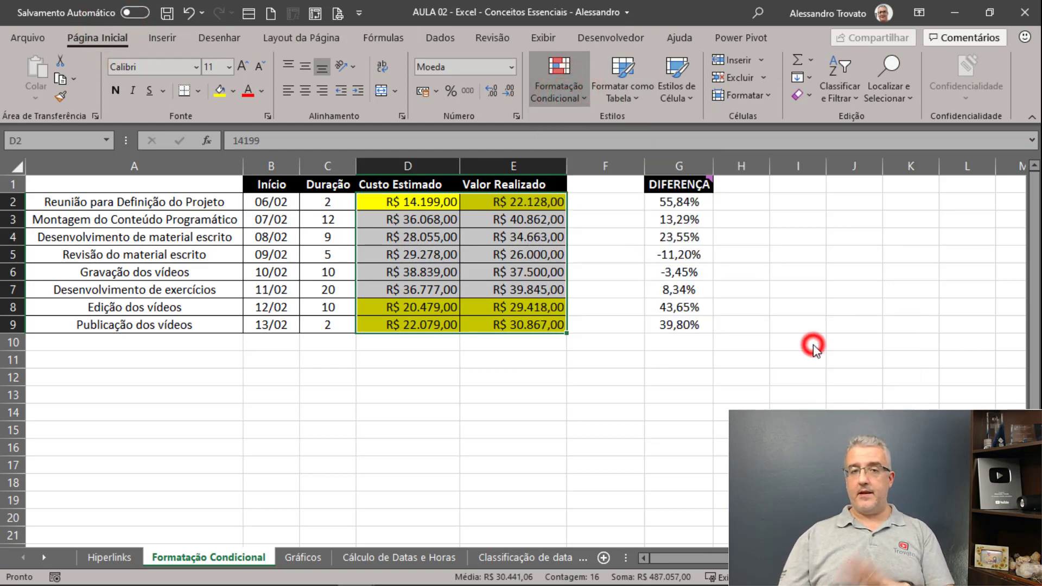
click(581, 274)
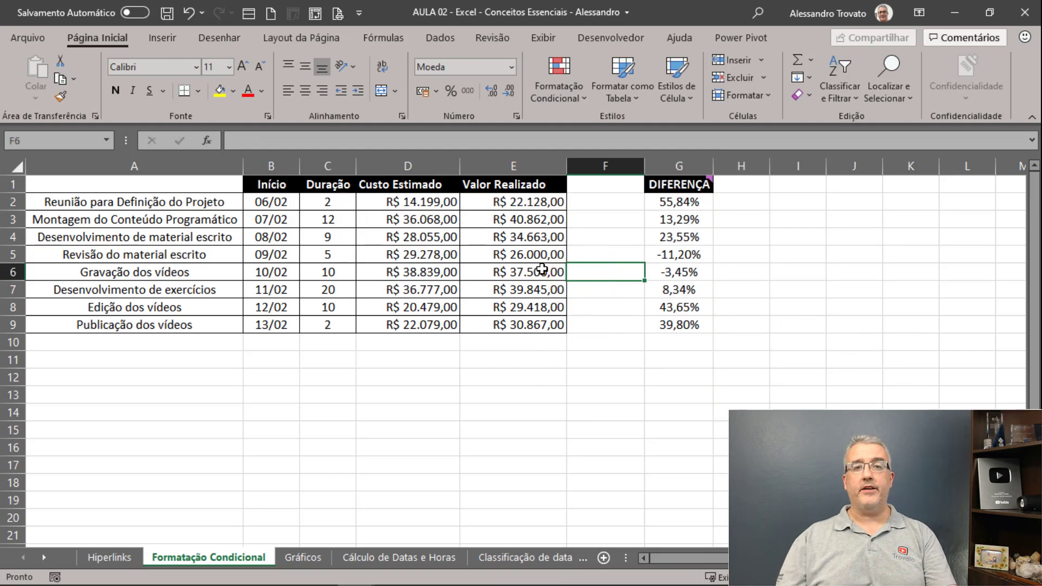
Step: Start a new conditional formatting rule for D2:E9 that uses a formula to determine which cells to format
click(404, 201)
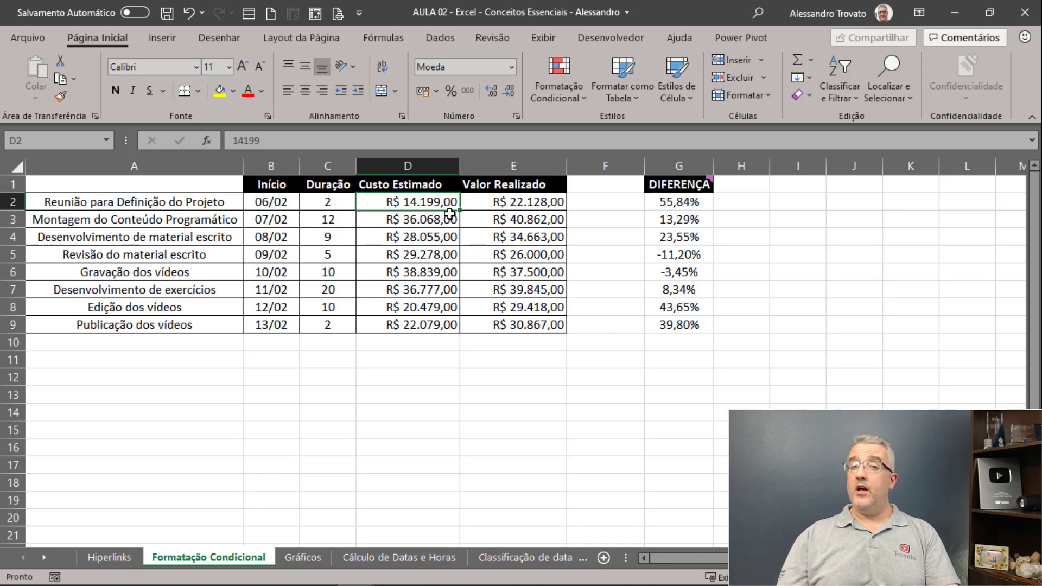
click(561, 91)
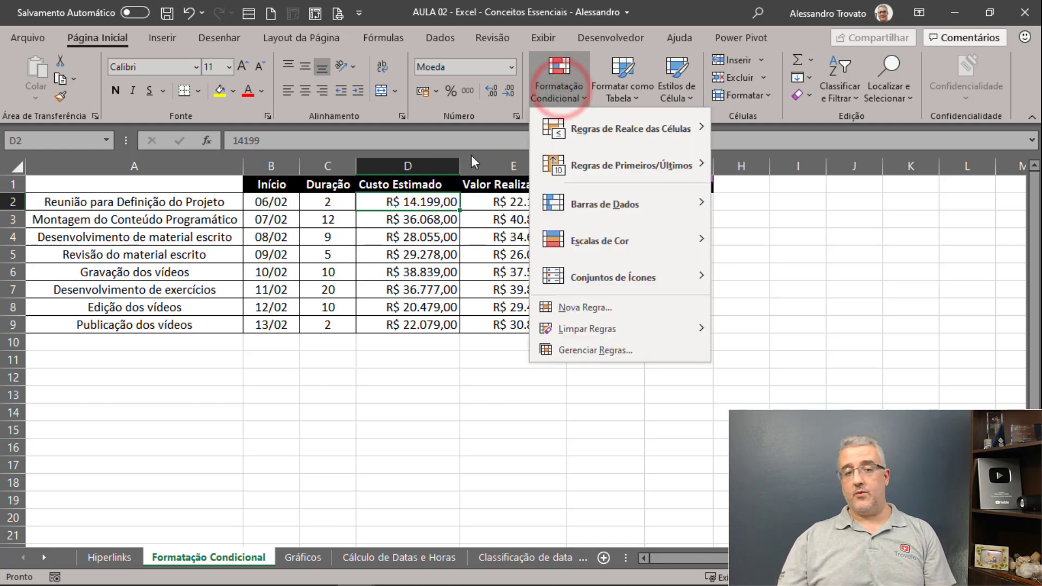
key(Escape)
drag(407, 202, 627, 327)
click(558, 83)
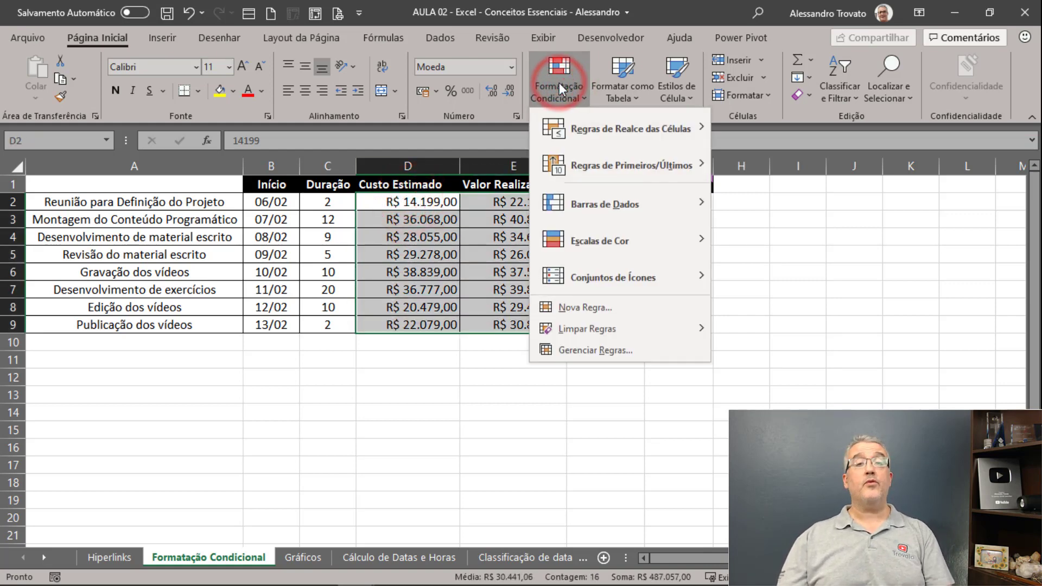
click(601, 307)
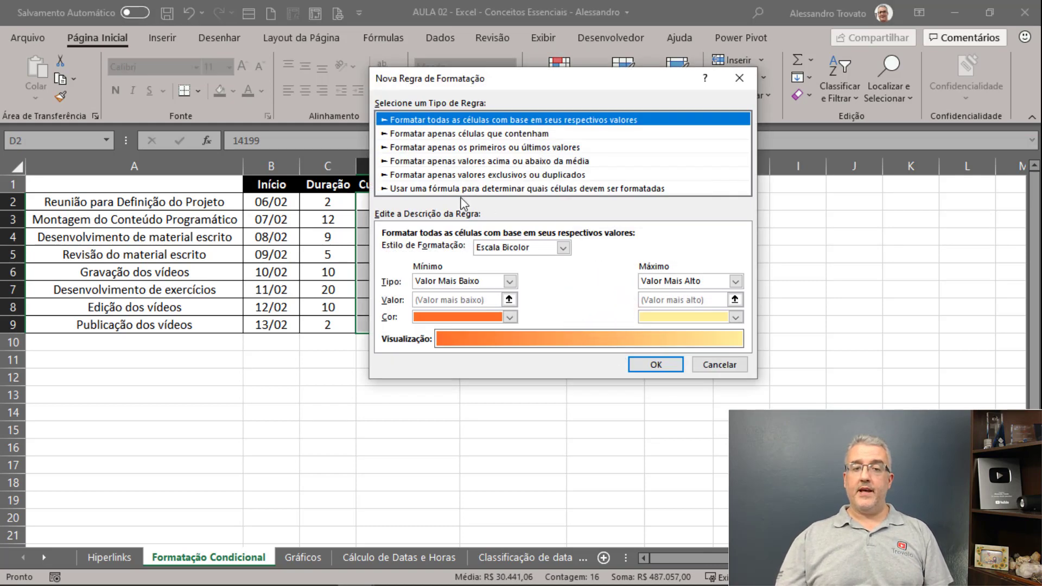
click(461, 189)
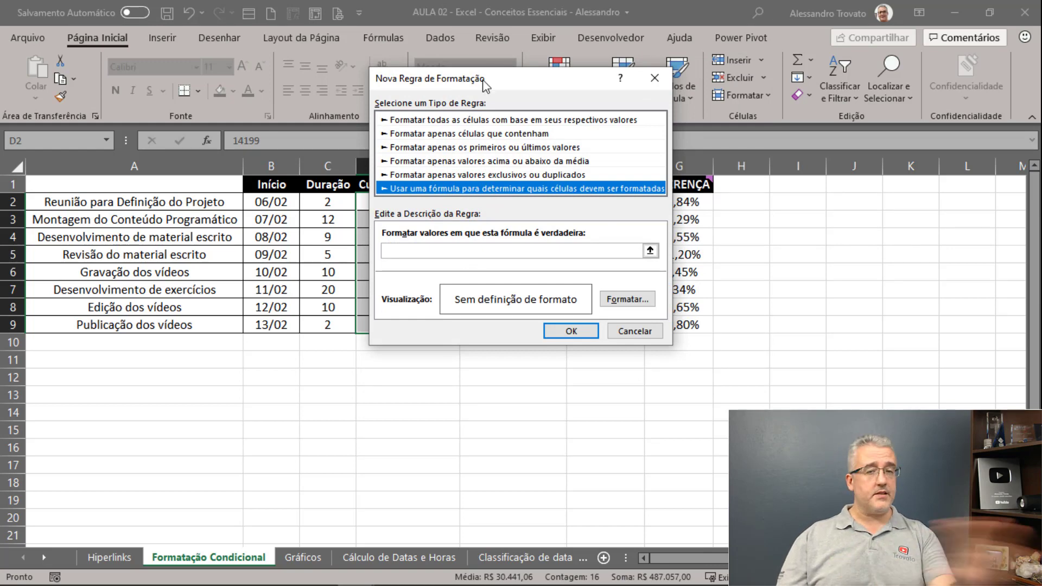
Step: Start the rule formula with =$E2/, fixing only the column of the Valor Realizado reference
drag(485, 85, 726, 89)
click(619, 264)
text(=)
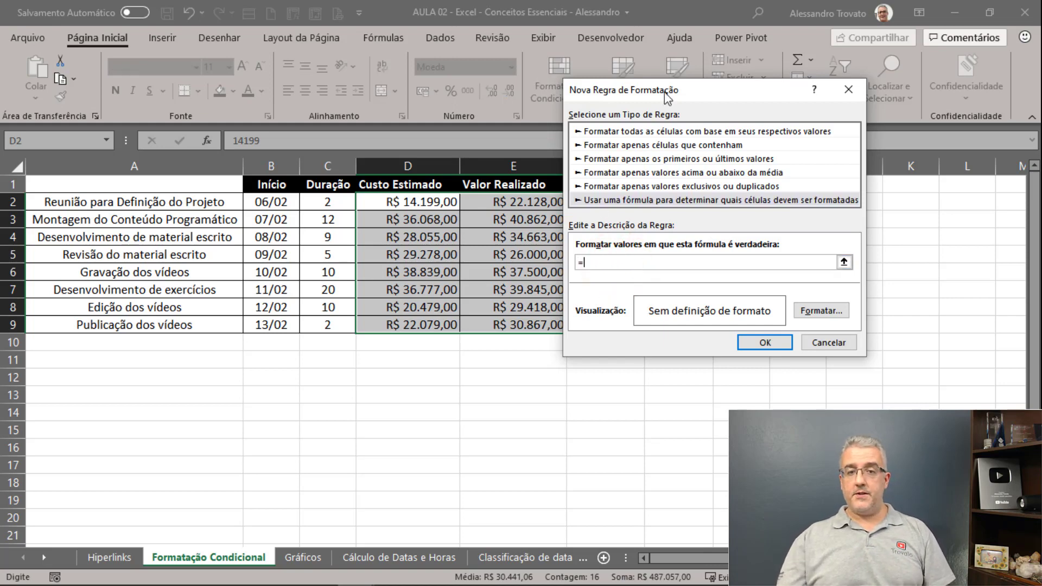
drag(667, 93, 694, 90)
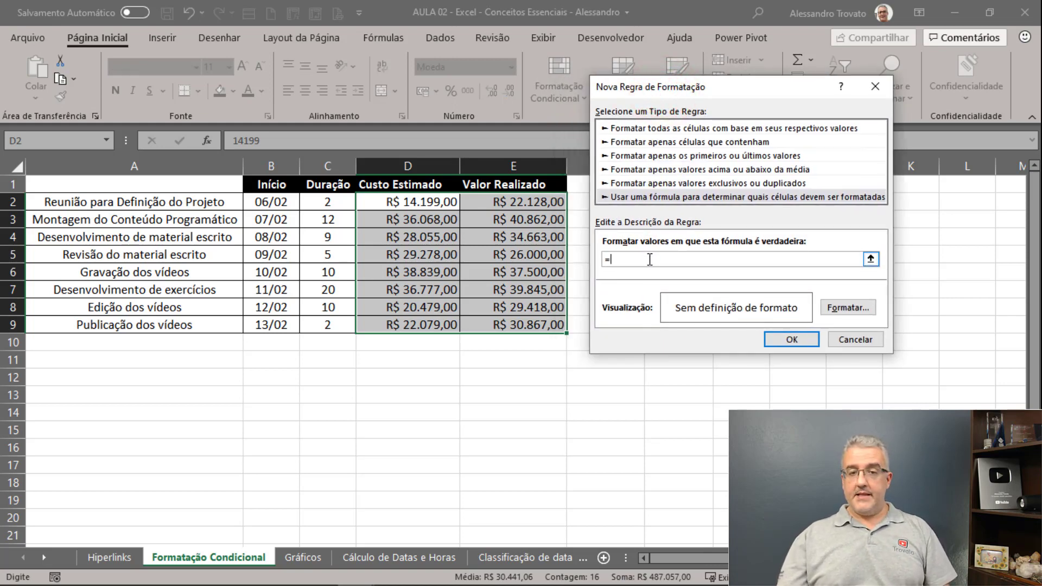
click(517, 205)
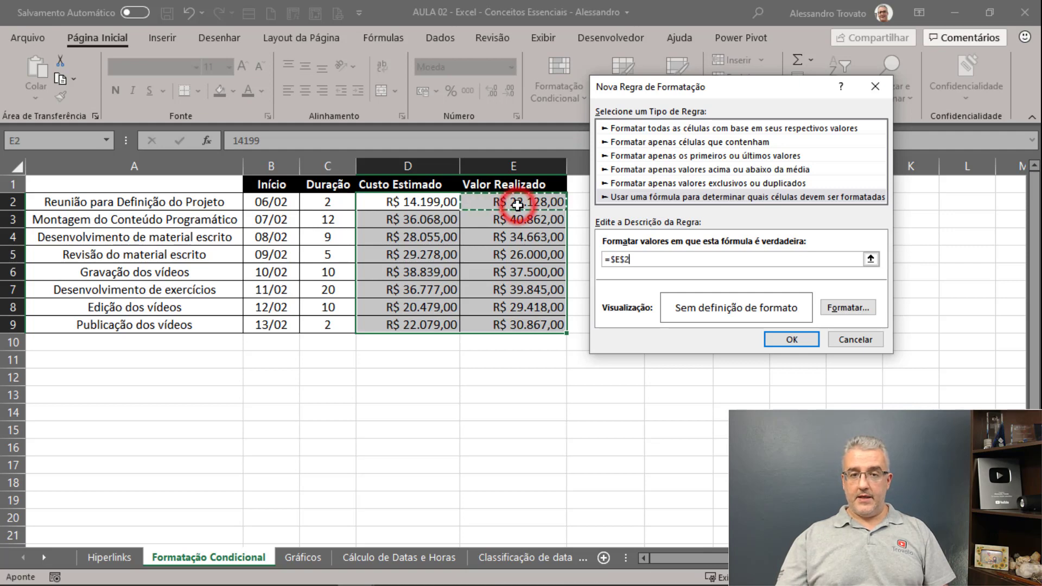
text(/)
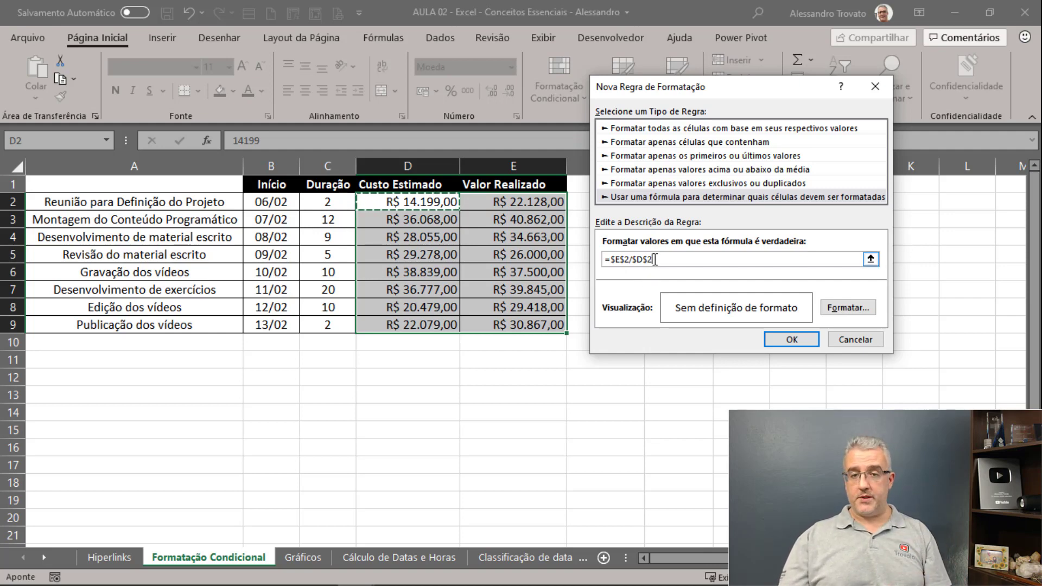
key(BackSpace)
key(BackSpace)
key(BackSpace)
key(BackSpace)
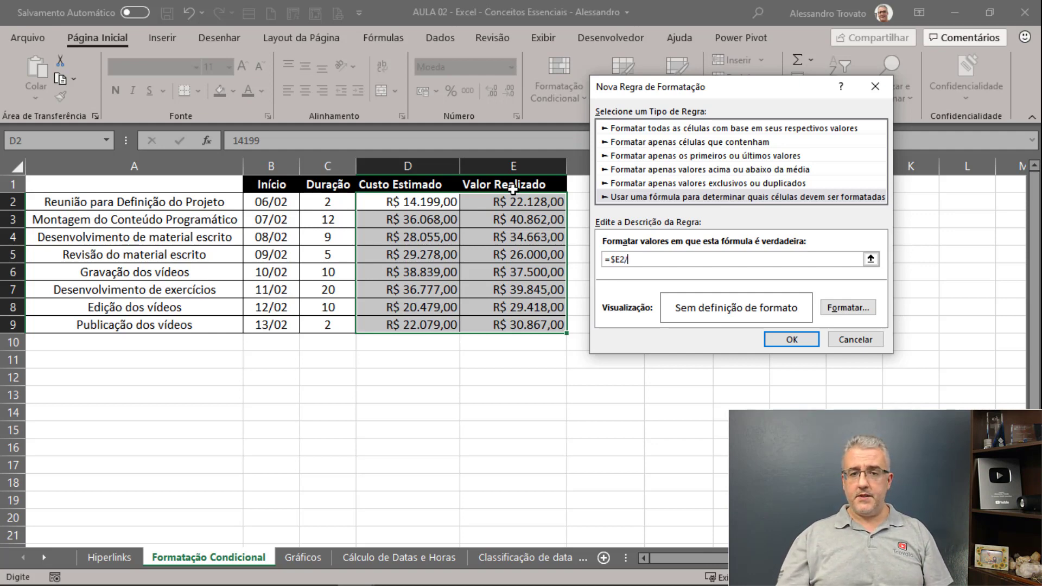
Step: Complete the rule's calculation as =$E2/$D2-1, fixing only the column of the Custo Estimado reference
click(399, 201)
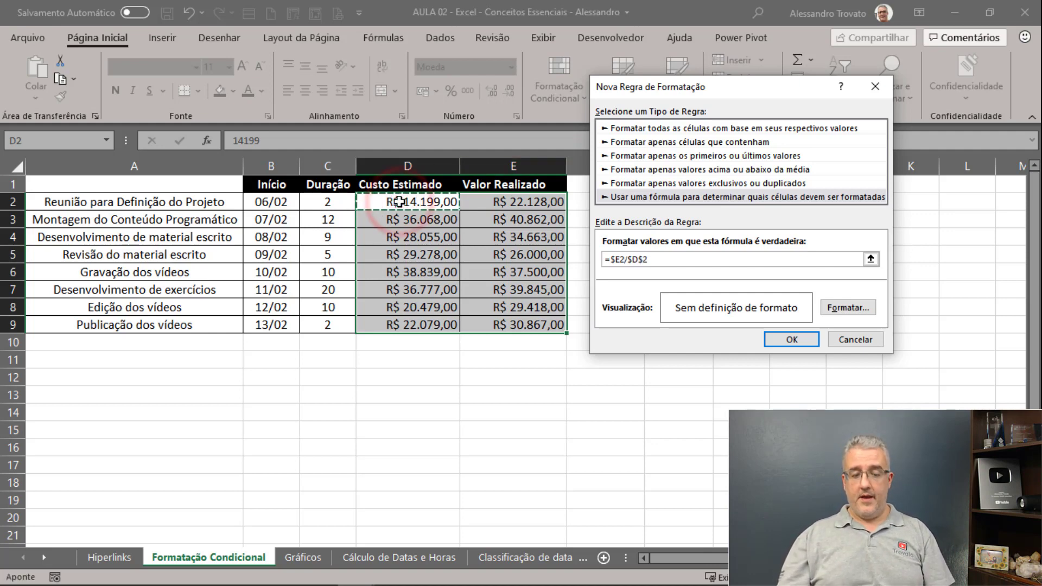
key(F4)
key(F4)
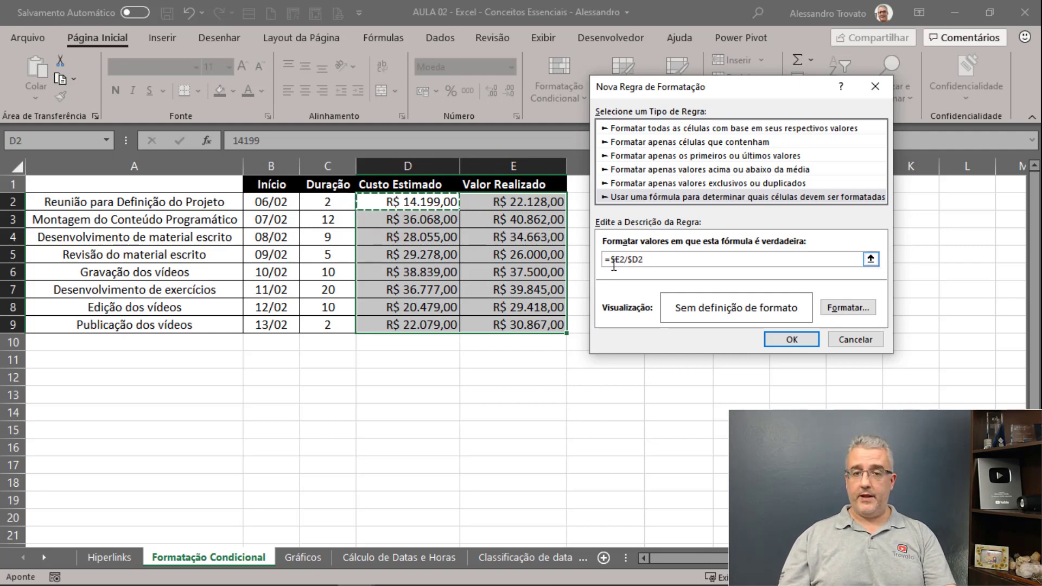
text(-1)
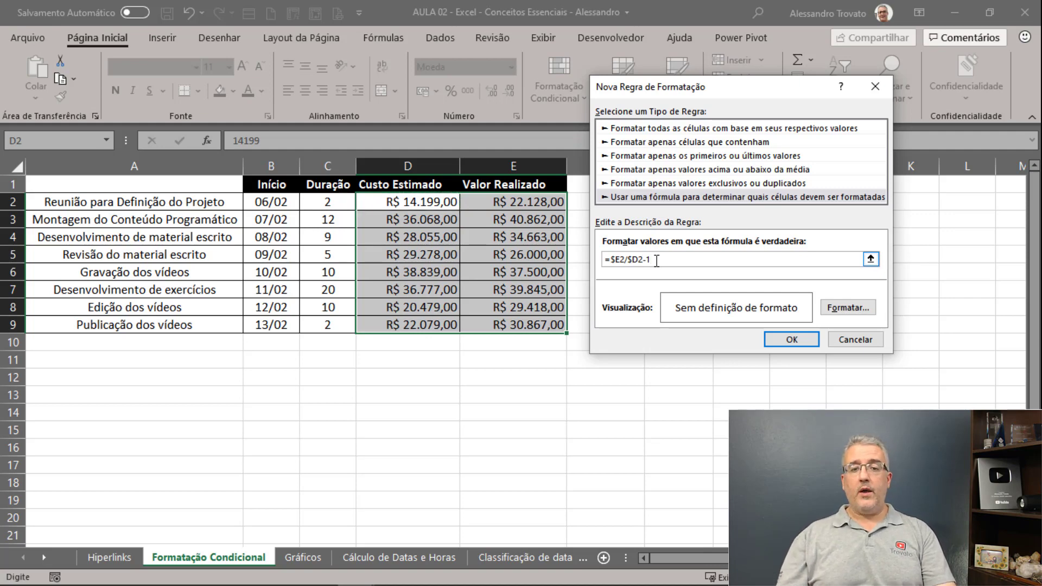
Step: Enclose the calculation in parentheses and add the comparison so the rule formula reads =($E2/$D2-1)>0,25
click(612, 259)
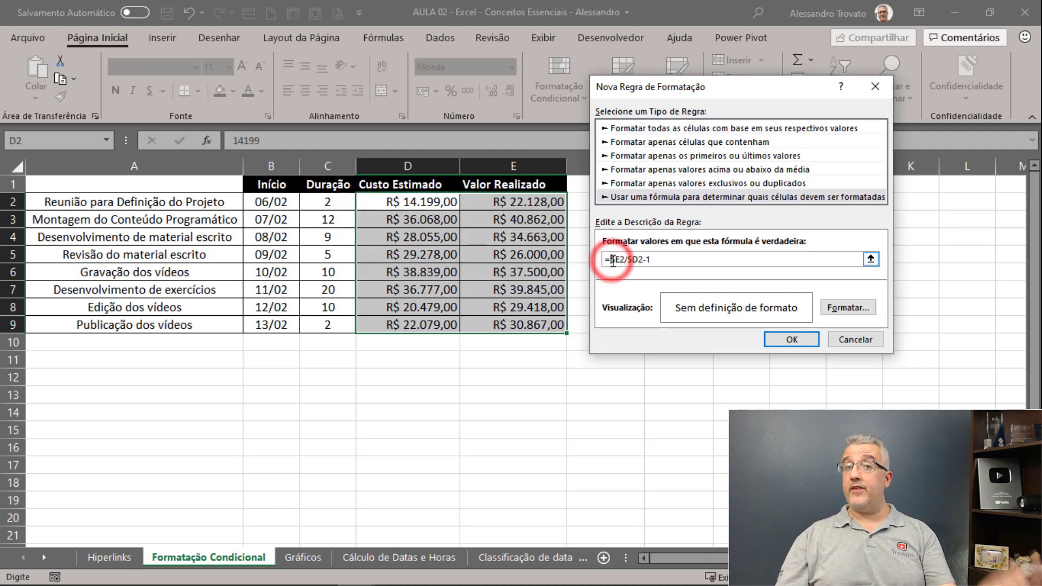
text(()
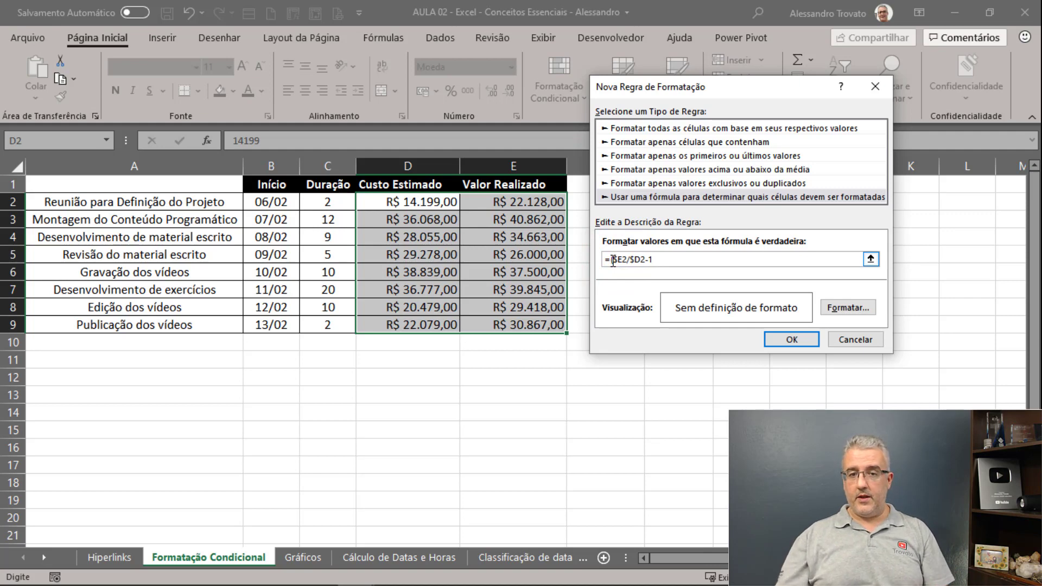
click(654, 259)
text())
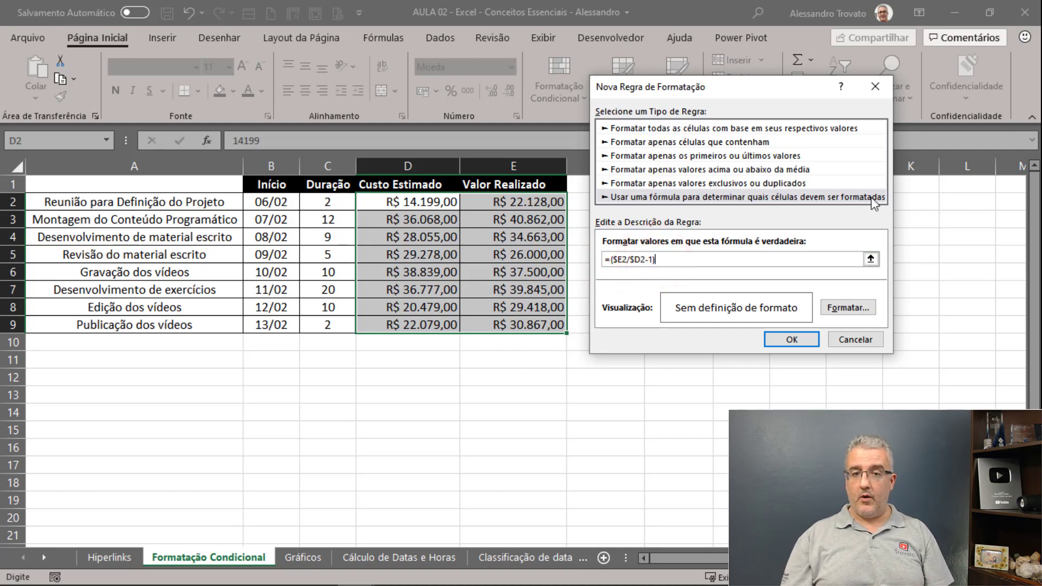
text(>0,25)
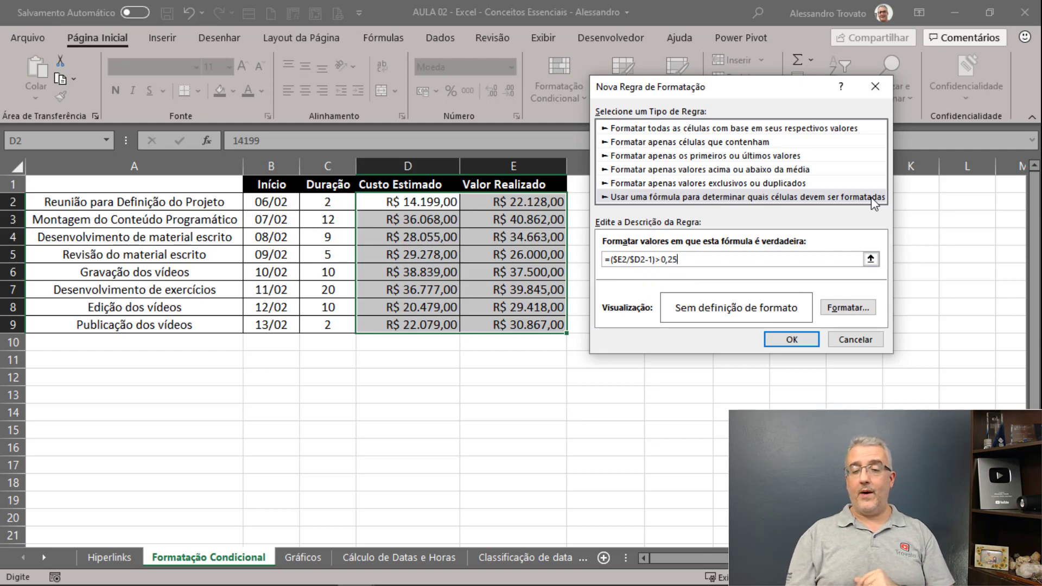
Step: Try 25% as the threshold in the rule formula and change it back to 0,25
key(BackSpace)
key(BackSpace)
key(BackSpace)
key(BackSpace)
text(25%)
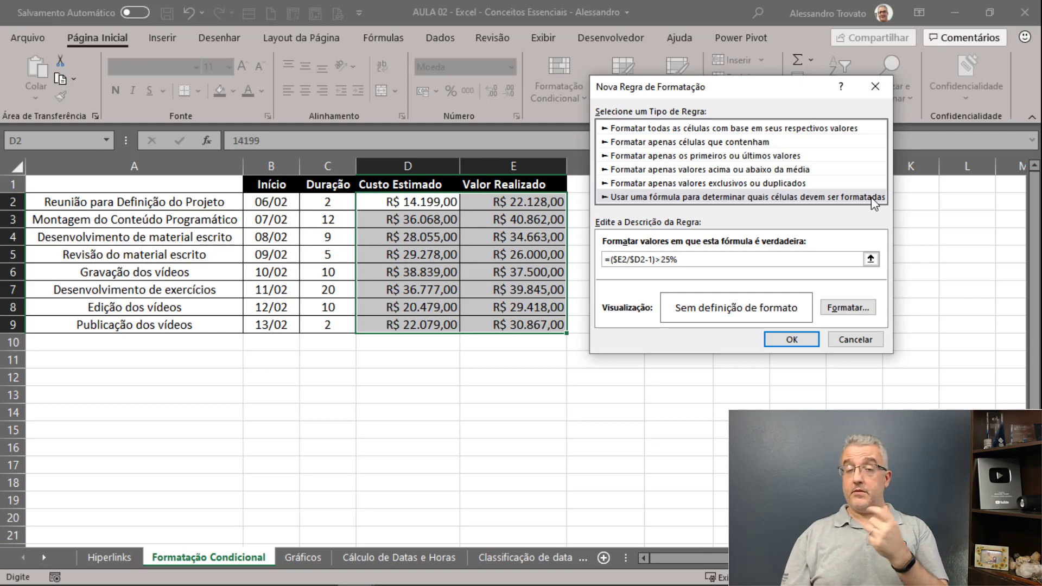
key(BackSpace)
key(BackSpace)
key(BackSpace)
text(0,25)
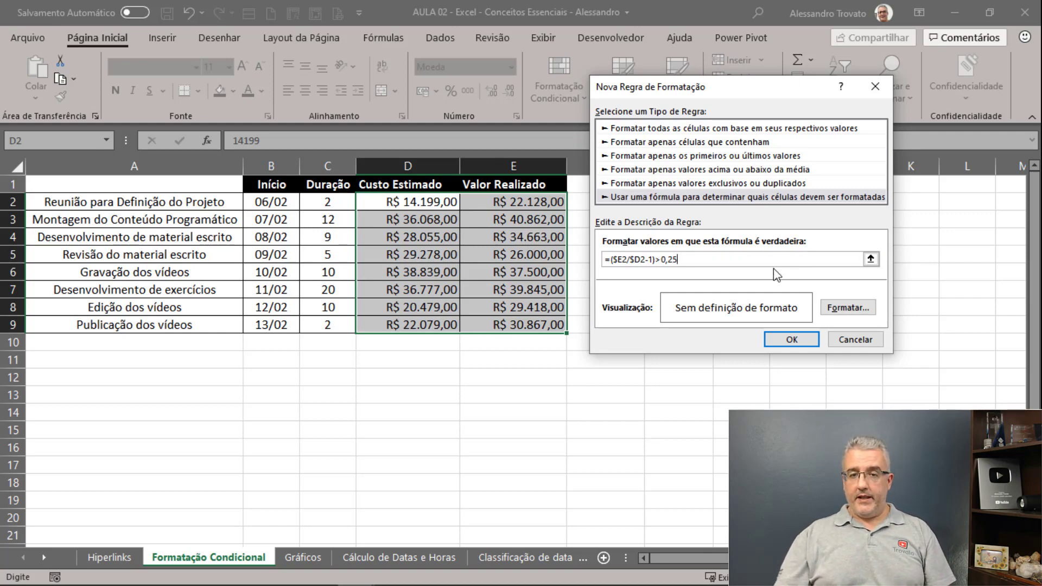
Step: Give the formula rule a yellow background fill and apply it to D2:E9
drag(694, 260, 610, 259)
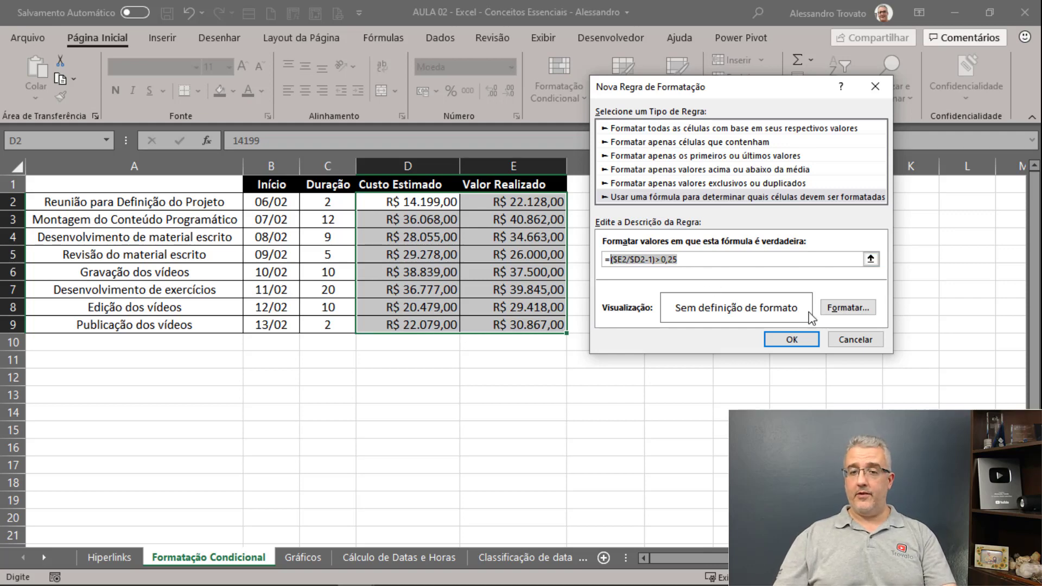
click(829, 307)
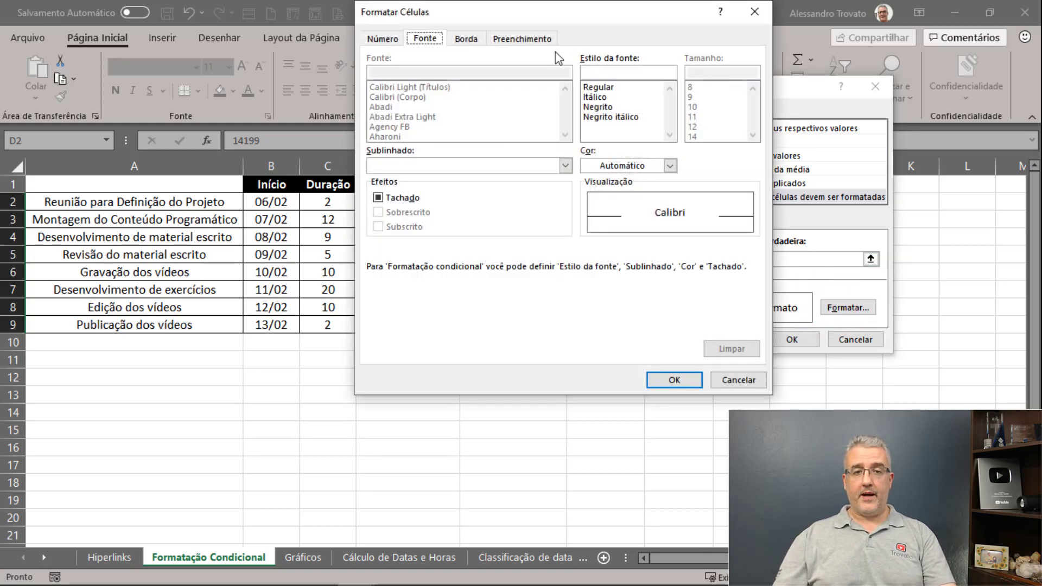
click(546, 39)
click(421, 188)
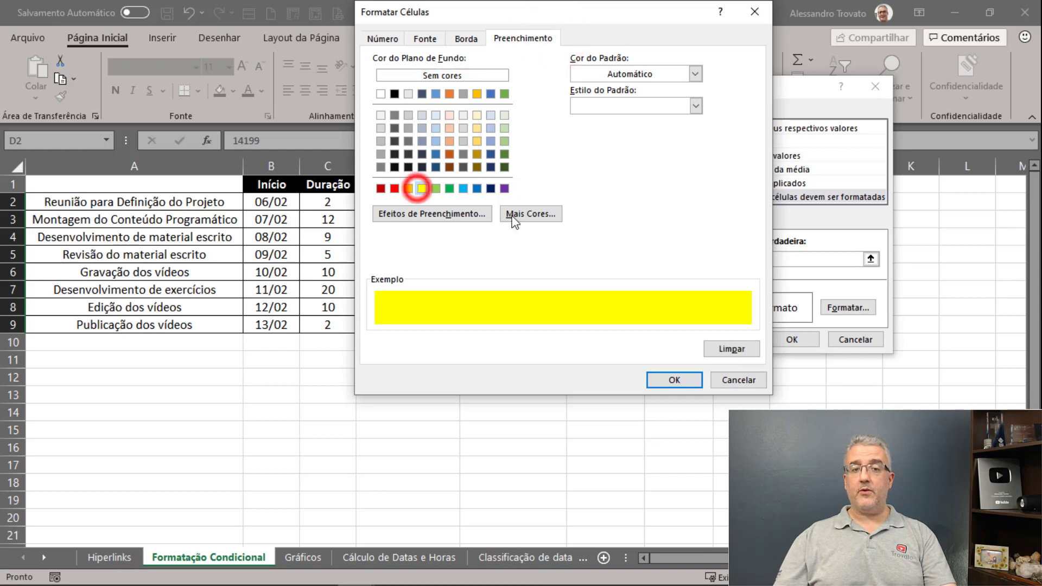
click(673, 380)
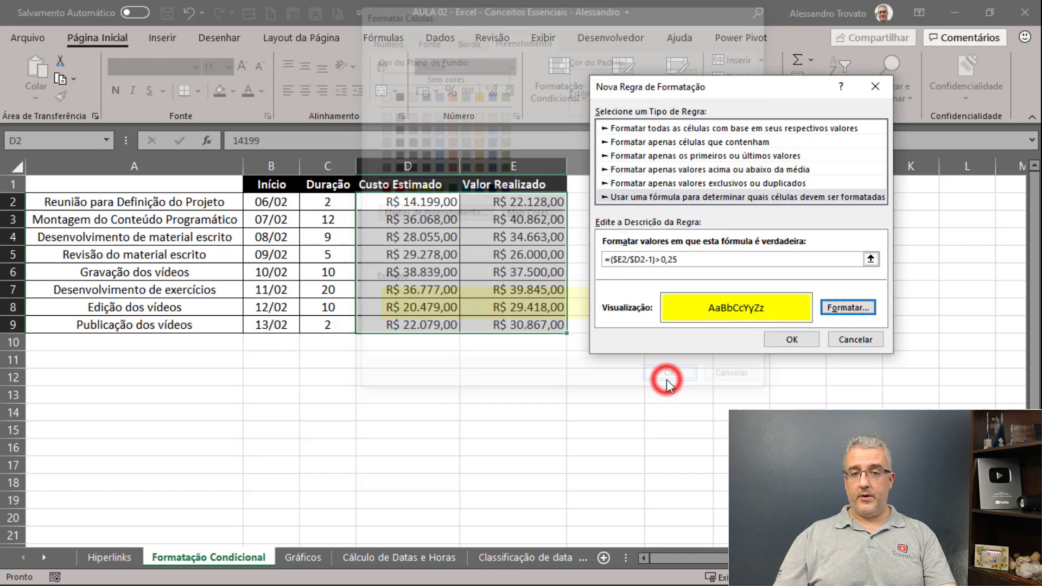
click(793, 339)
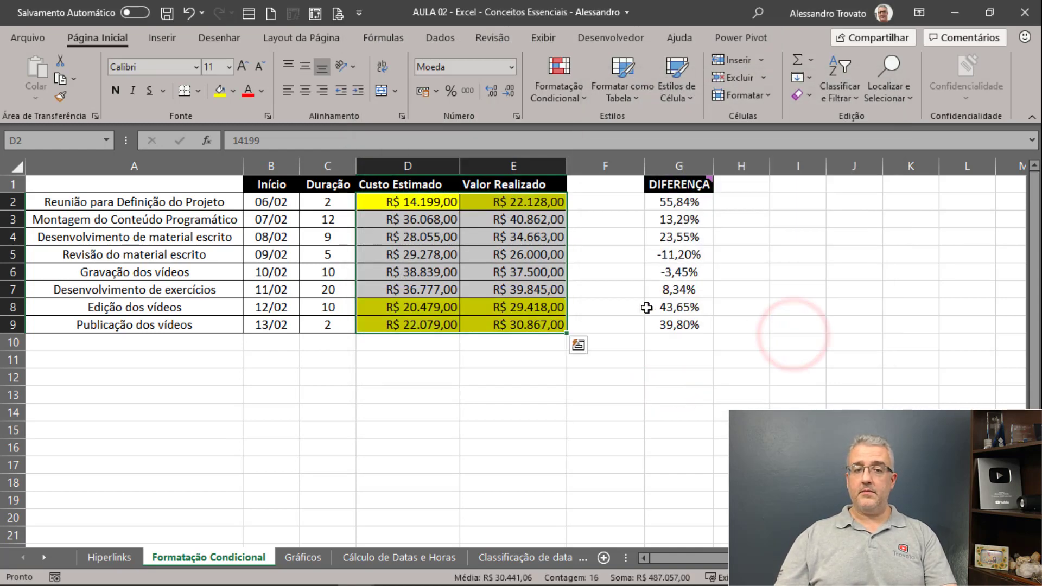
Step: Compare the highlighted cost rows with their percentages in the DIFERENÇA column
click(646, 277)
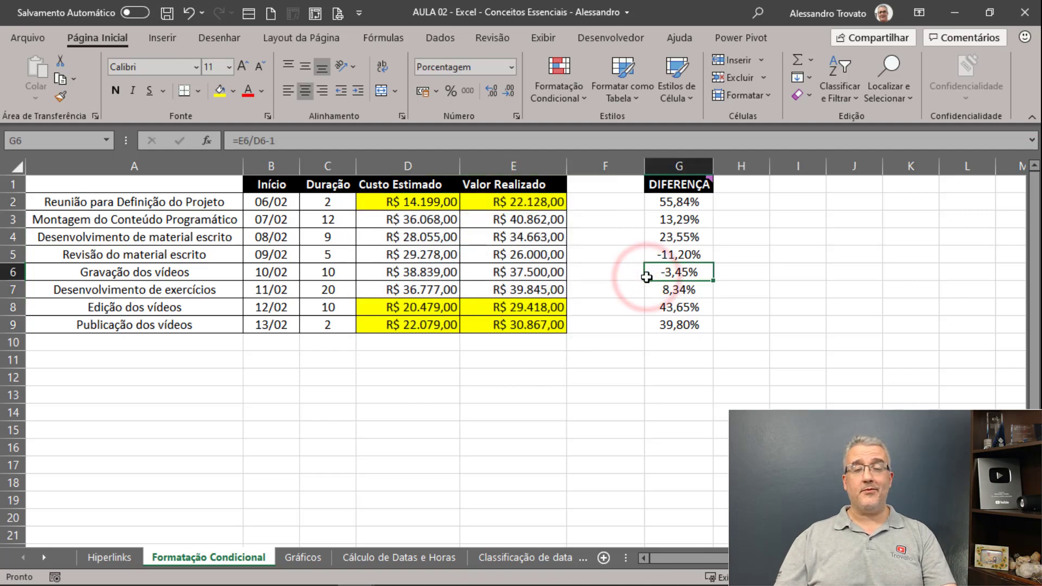
click(429, 206)
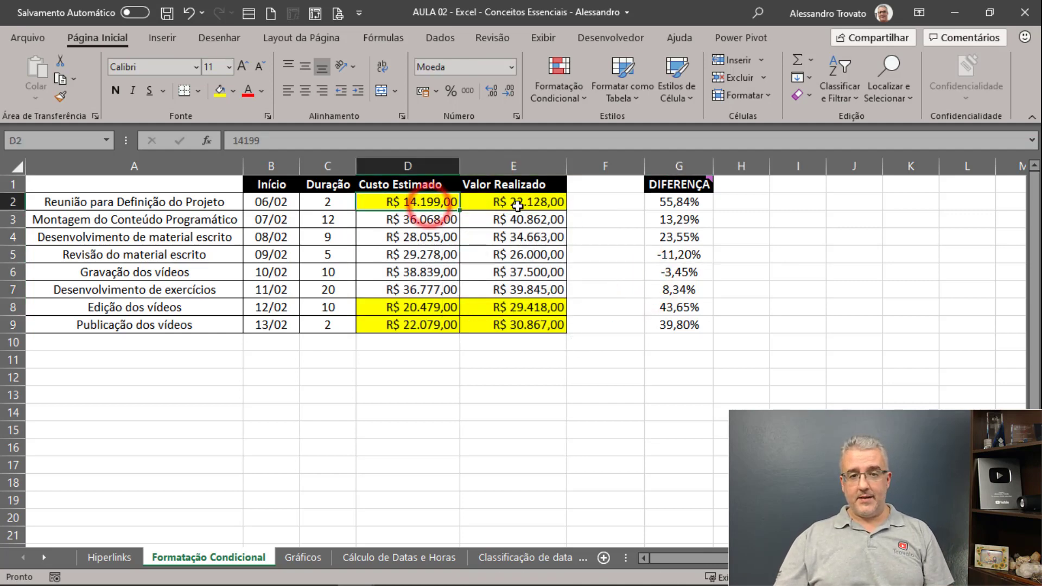
click(672, 205)
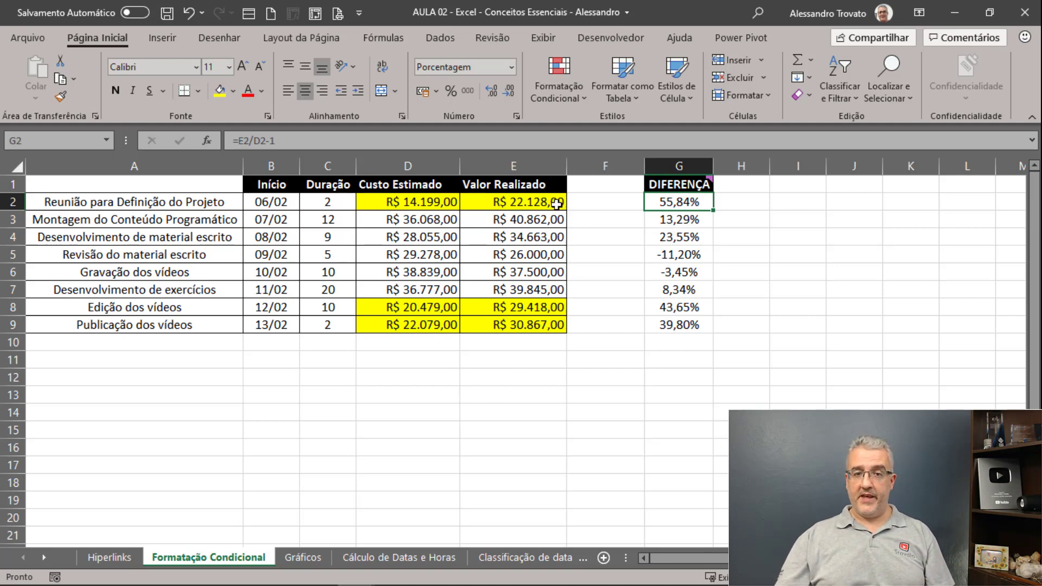
click(681, 307)
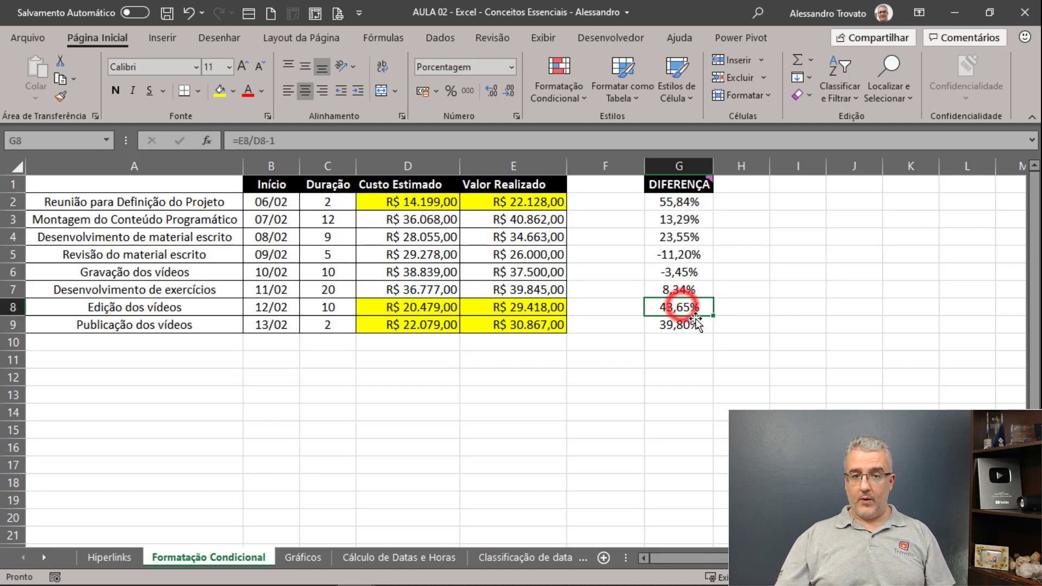
click(686, 325)
click(684, 233)
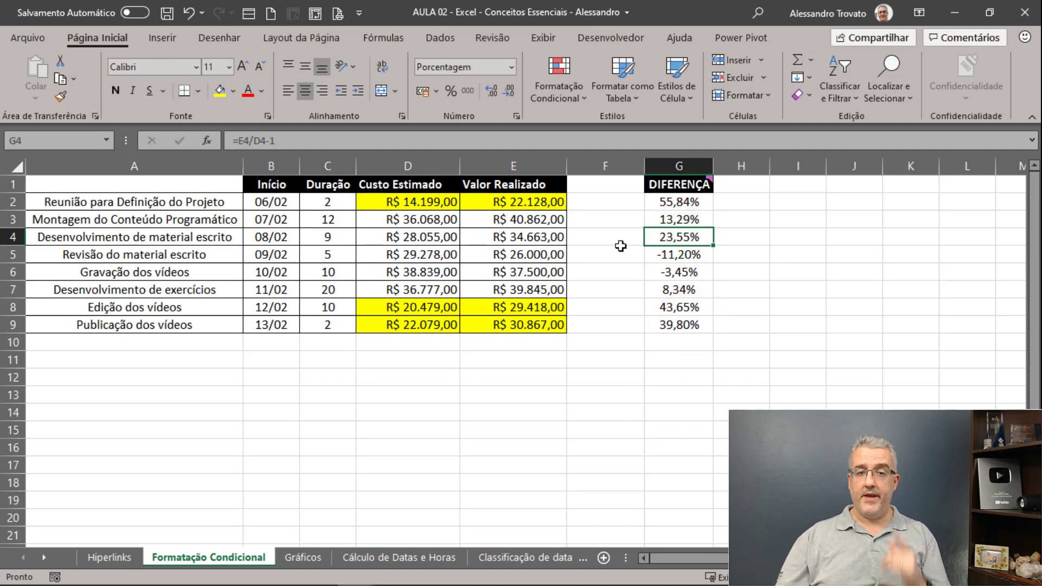
Step: Change the Valor Realizado of Desenvolvimento de material escrito in E4 to 36663
click(548, 239)
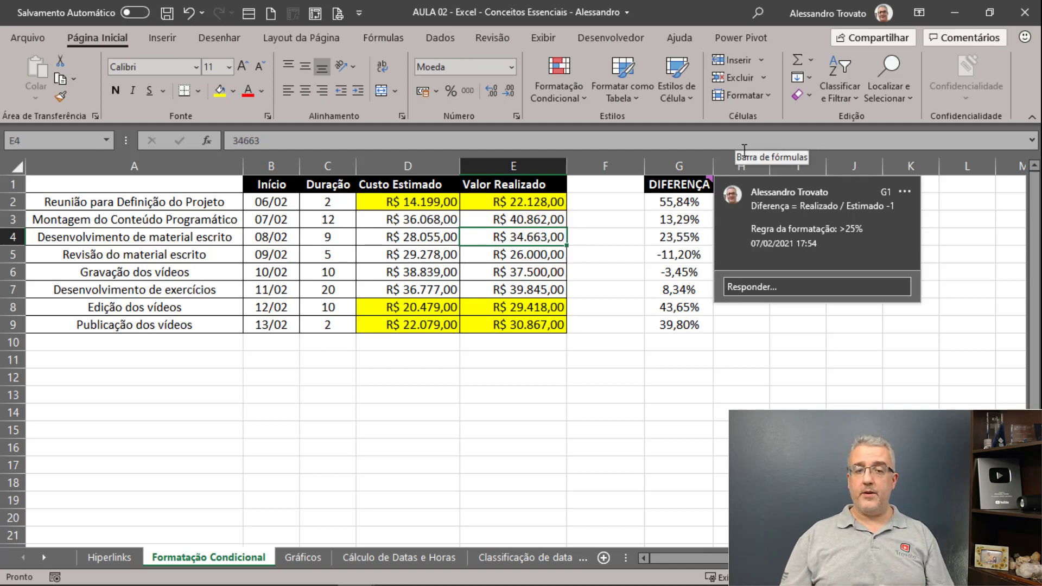
text(36663)
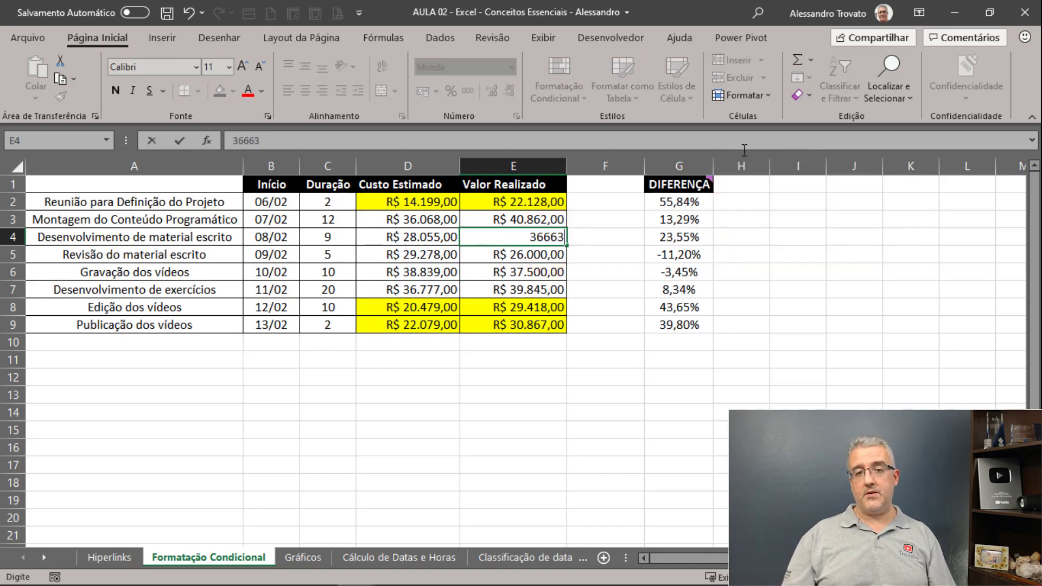
key(Return)
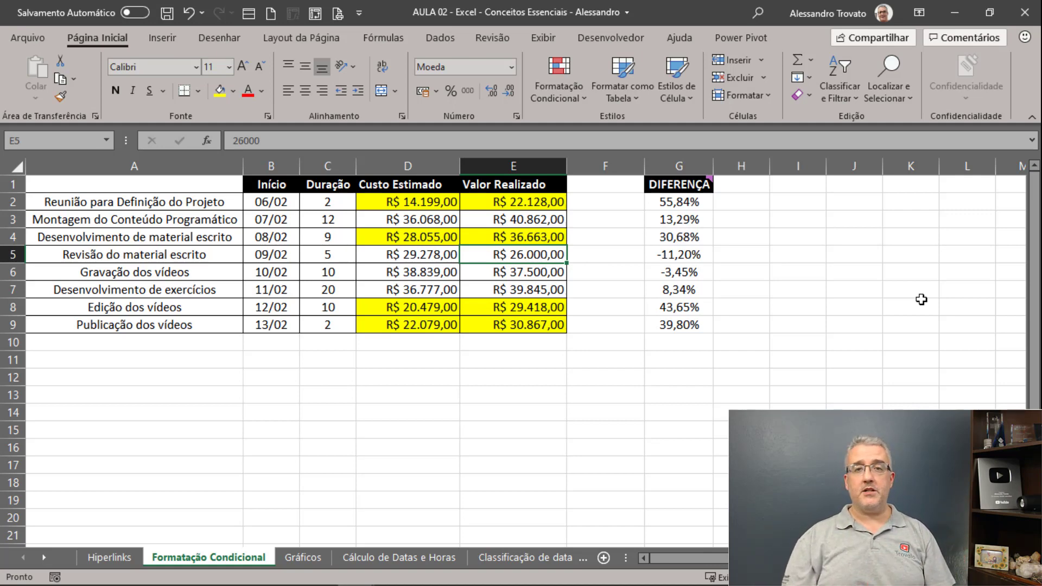
Step: Clear the contents of the DIFERENÇA column G and undo the deletion
click(557, 293)
drag(410, 202, 532, 319)
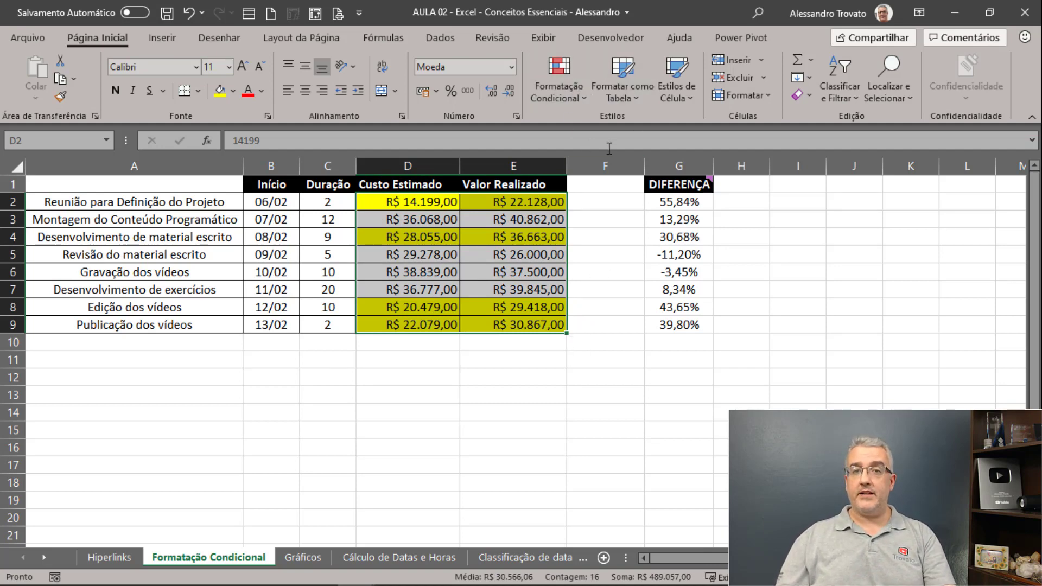
click(679, 166)
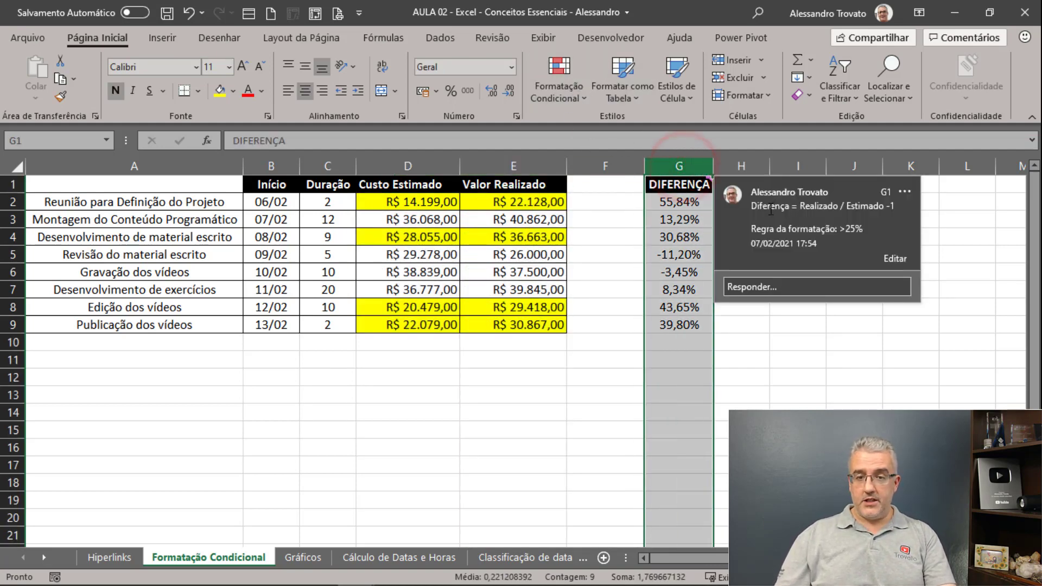
key(Delete)
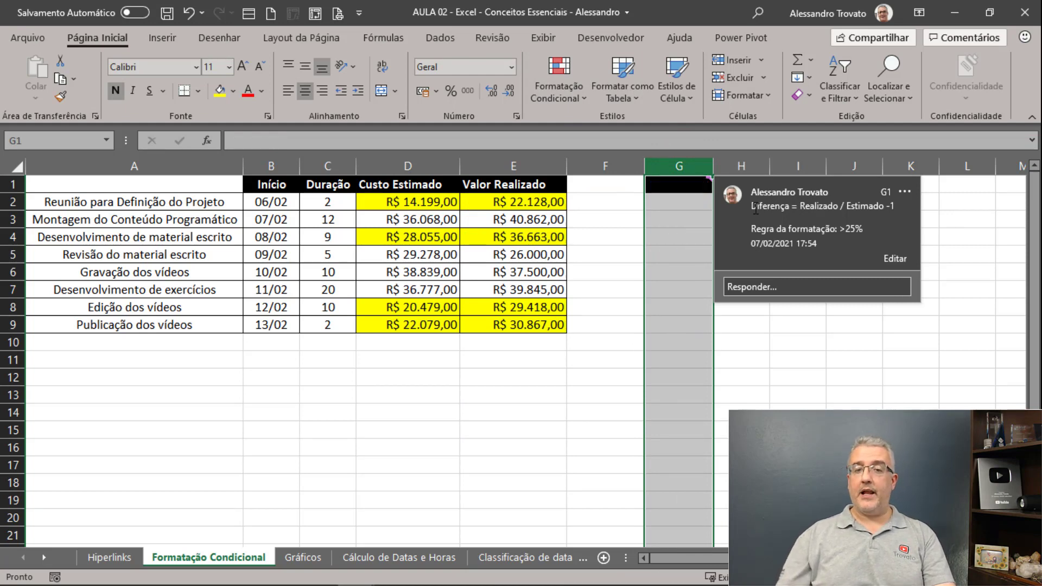
click(552, 253)
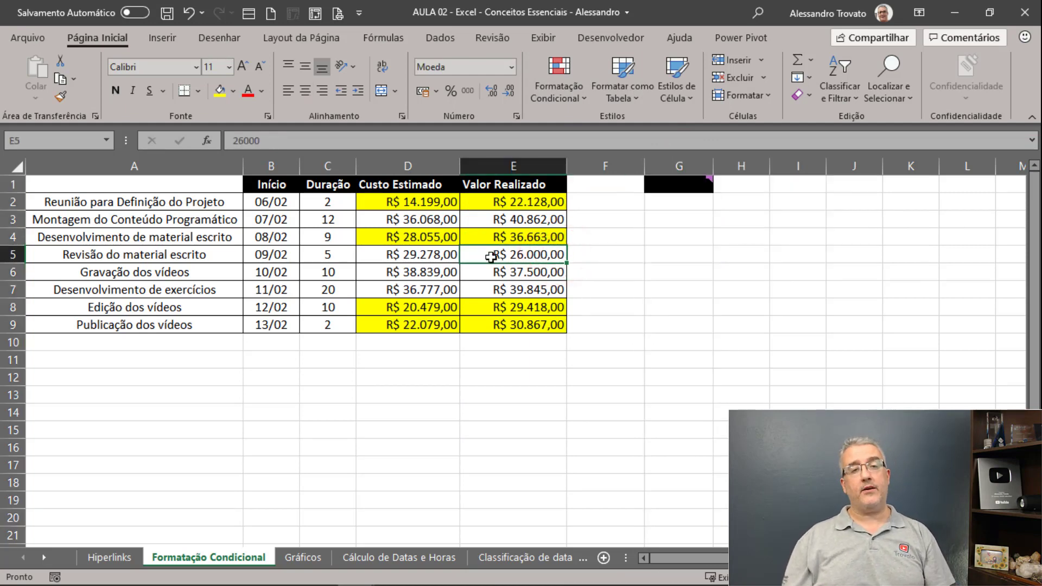
key(ctrl+z)
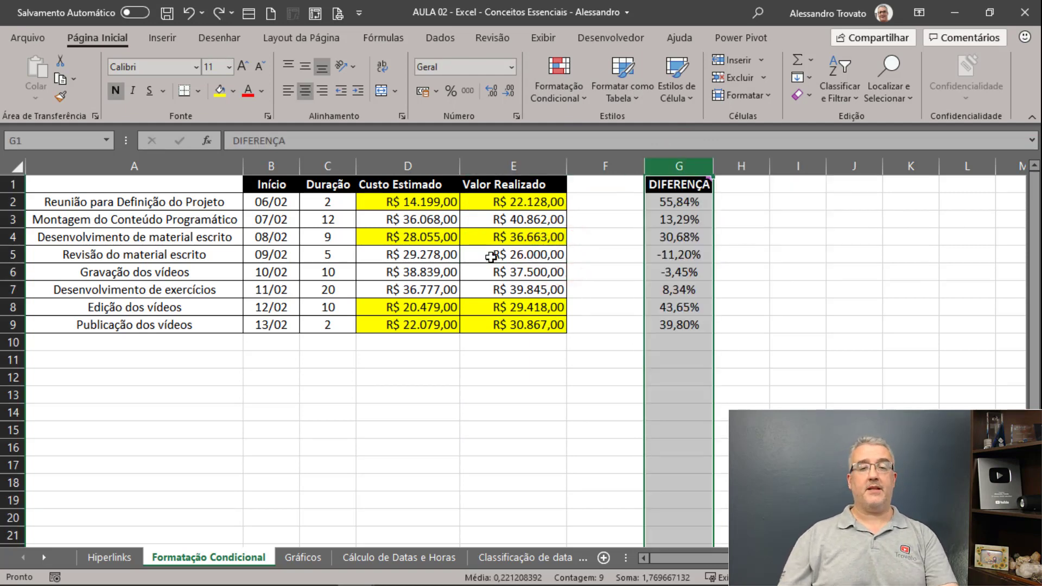
click(756, 291)
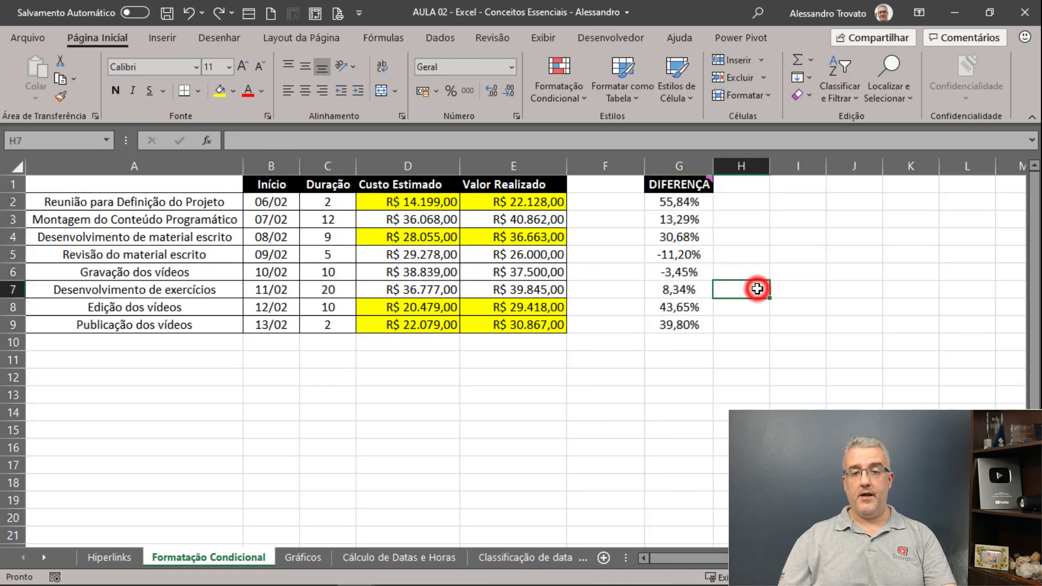
Step: Switch to the Gráficos worksheet
click(680, 237)
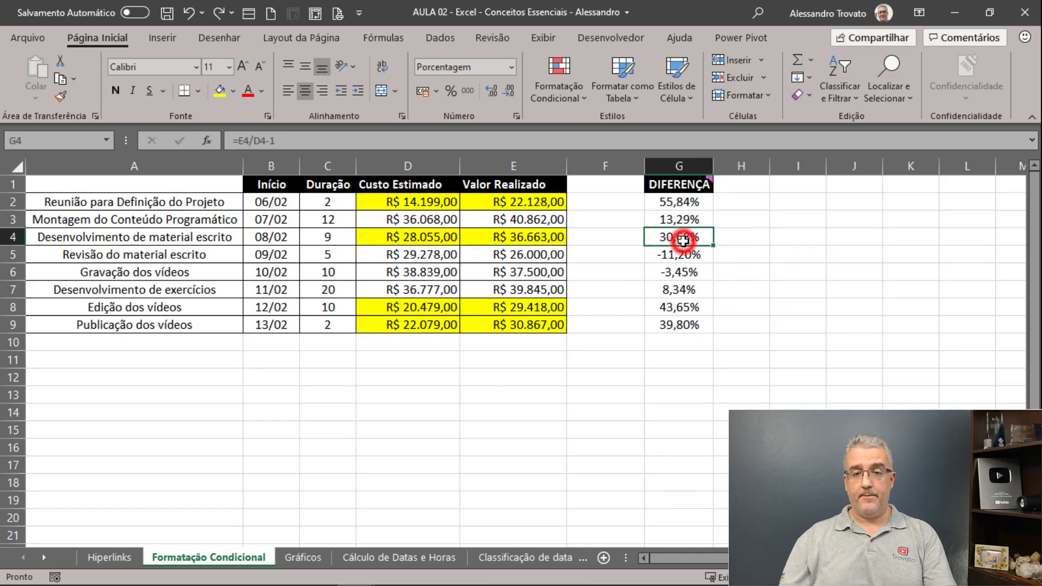
click(303, 557)
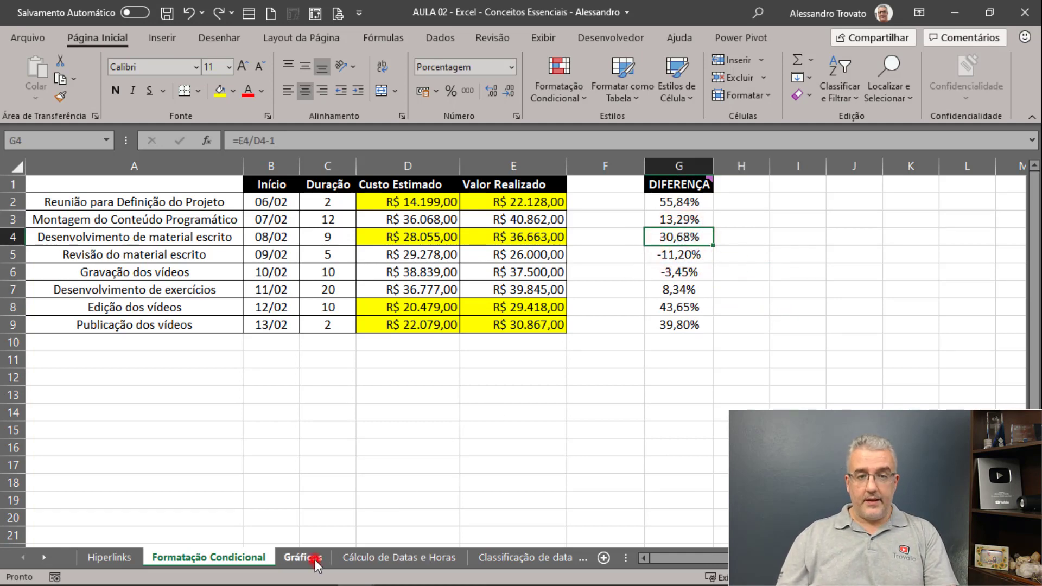
Step: Examine the Gráfico de Gantt chart alongside the start date of Reunião para Definição do Projeto in B2
click(438, 199)
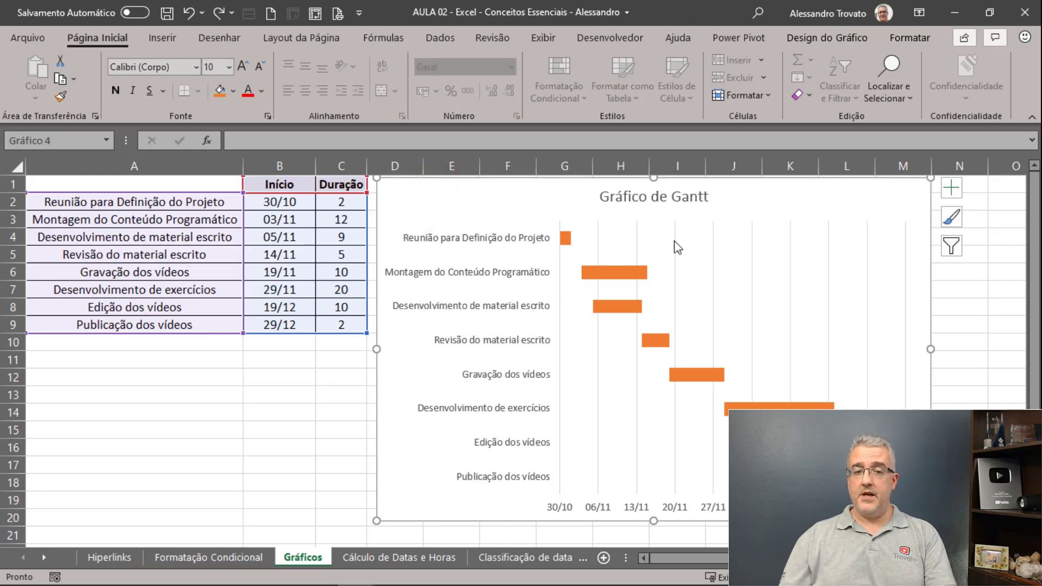
click(299, 201)
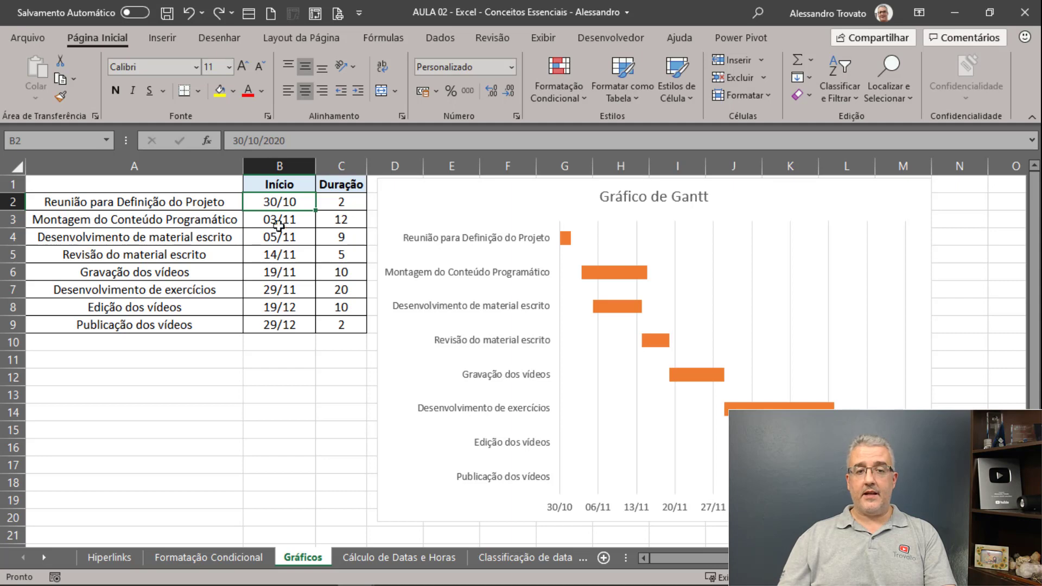
click(287, 204)
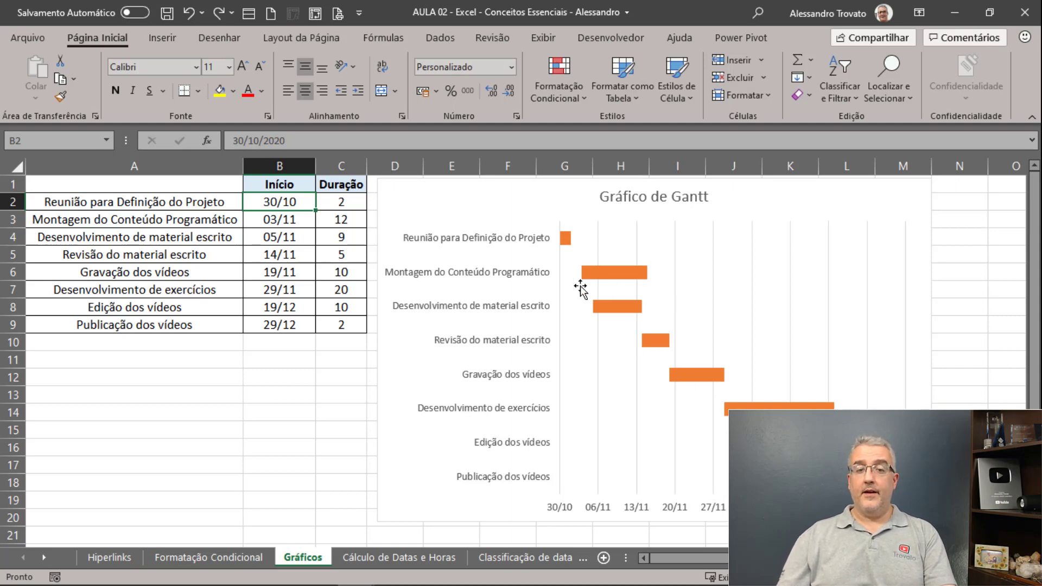
click(414, 198)
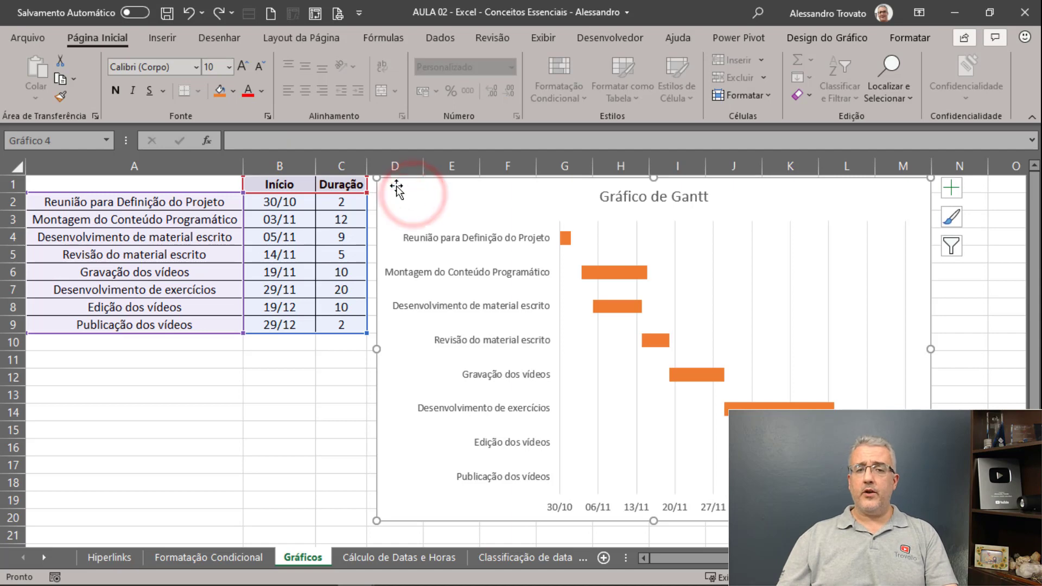
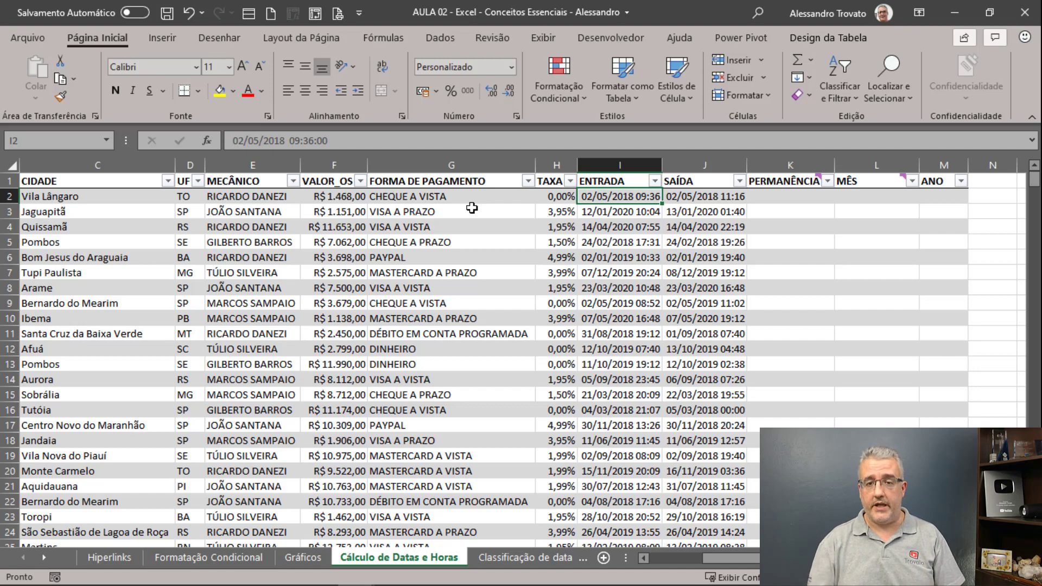
Step: Review the service order table's columns on the Cálculo de Datas e Horas sheet, comparing the first row's ENTRADA and SAÍDA
click(424, 286)
key(ctrl+Home)
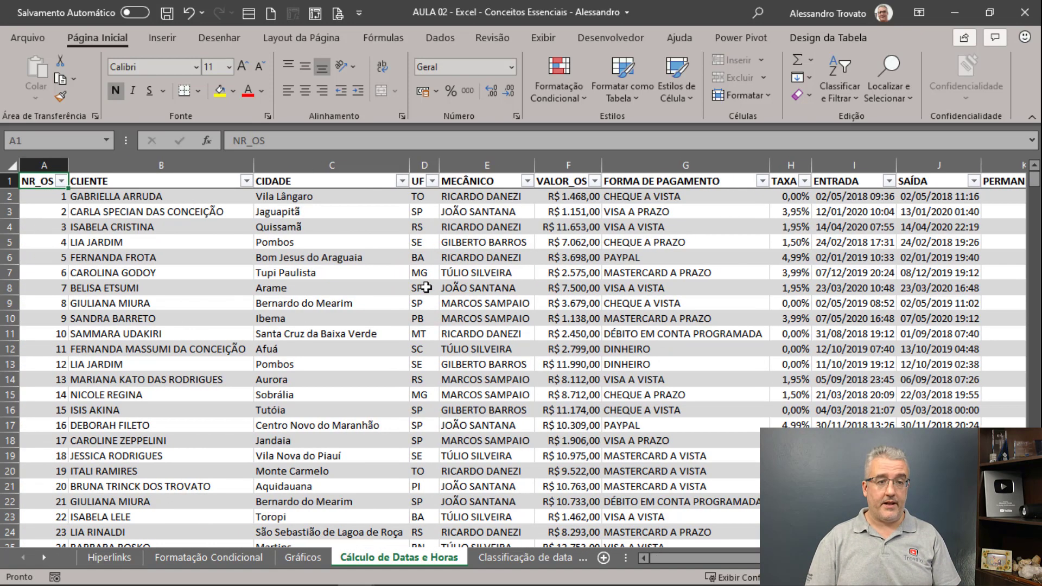
key(ctrl+Right)
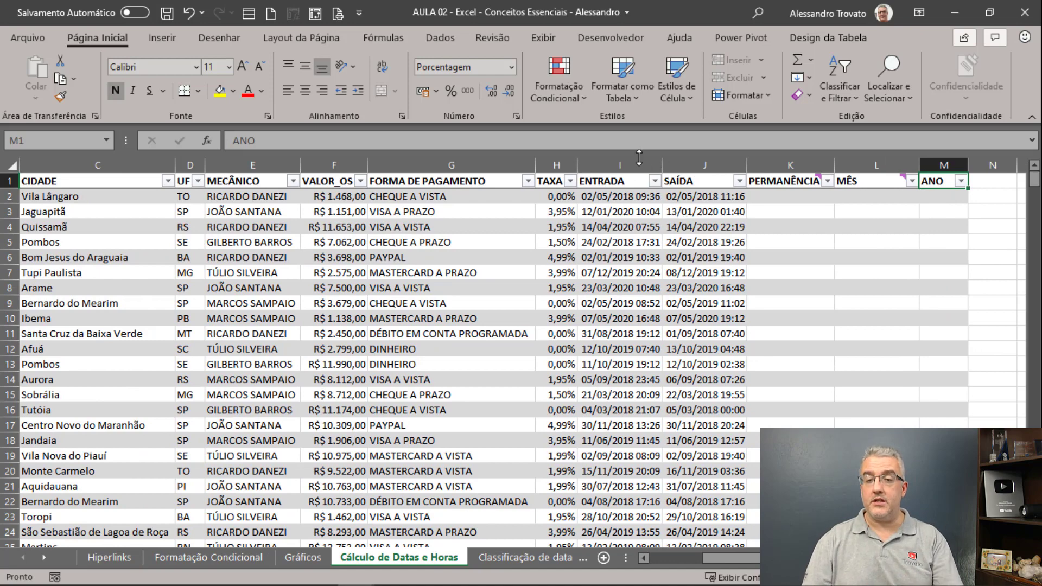
click(624, 197)
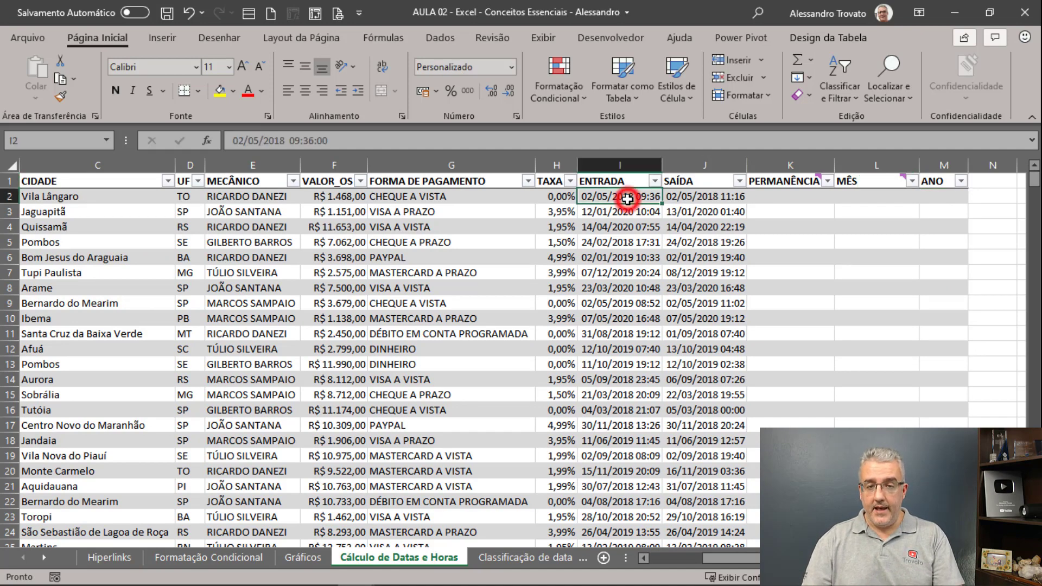
click(681, 198)
click(628, 197)
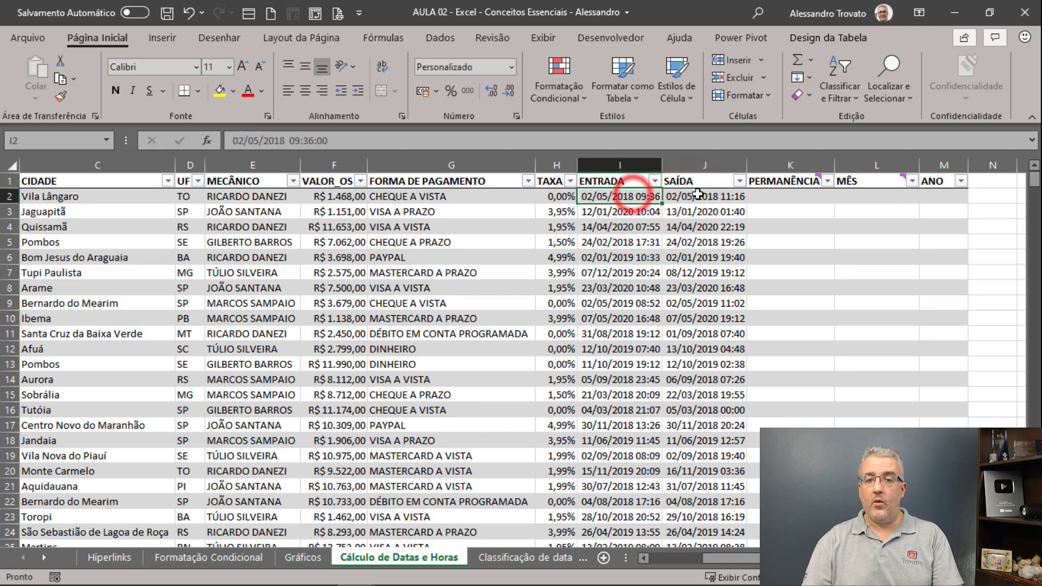
click(688, 196)
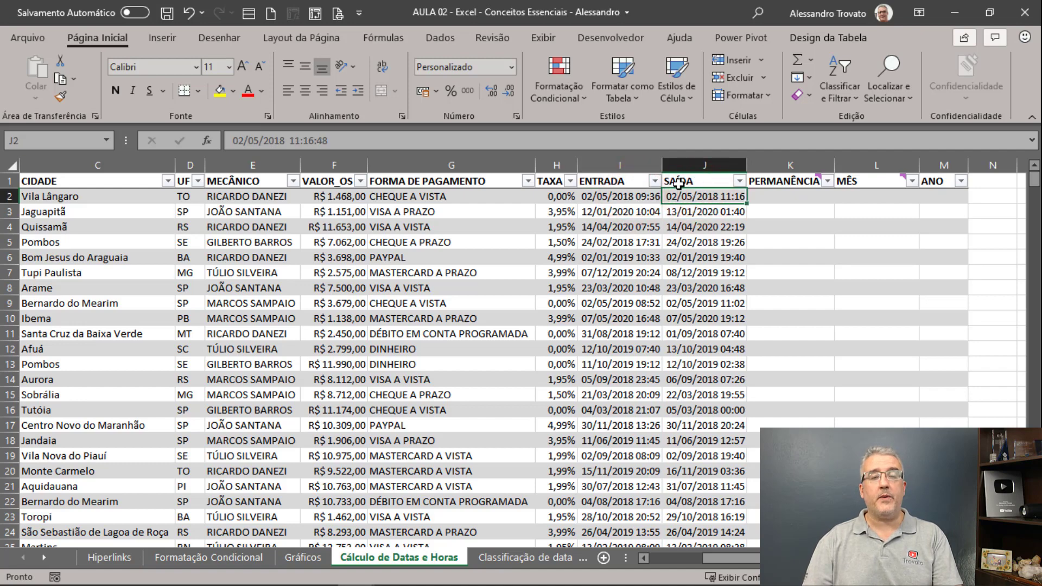
click(784, 197)
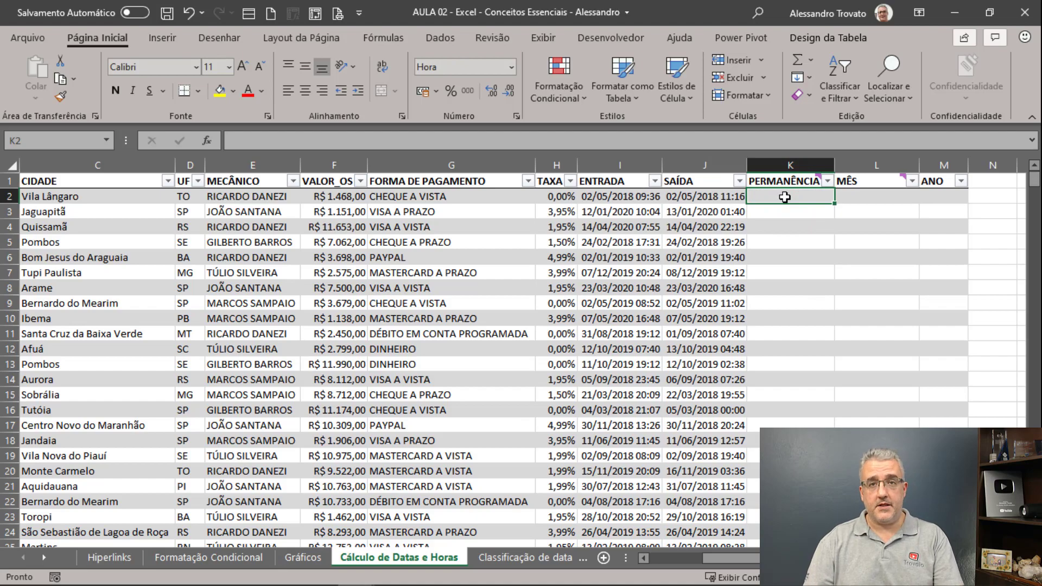
text(=)
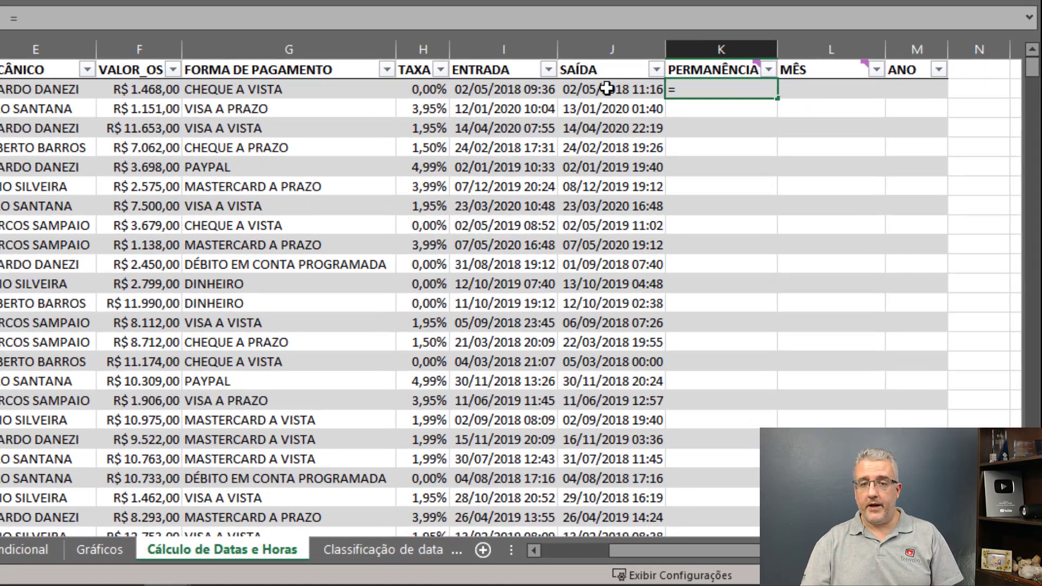
click(607, 88)
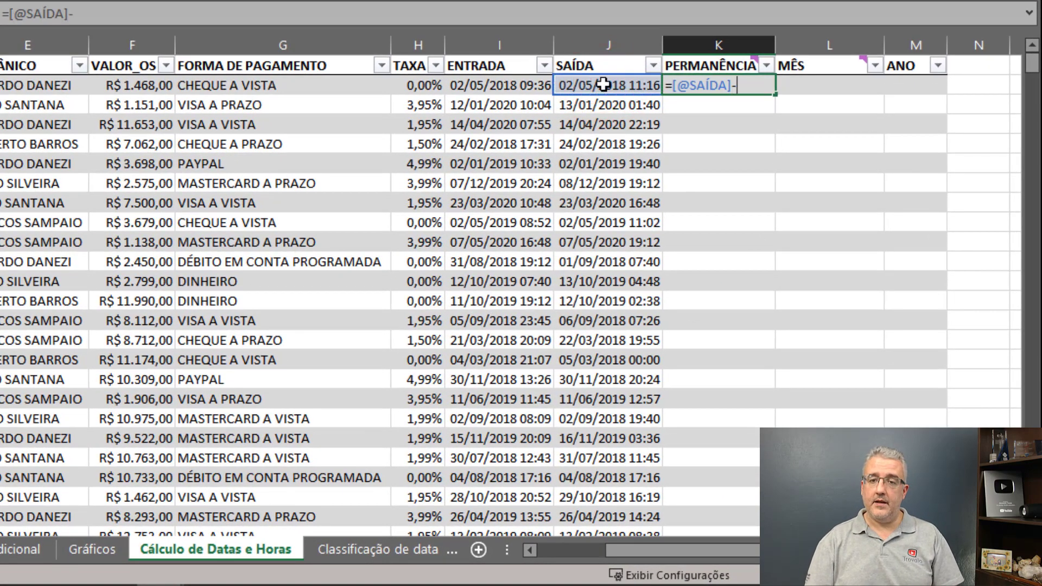
text(-)
click(511, 81)
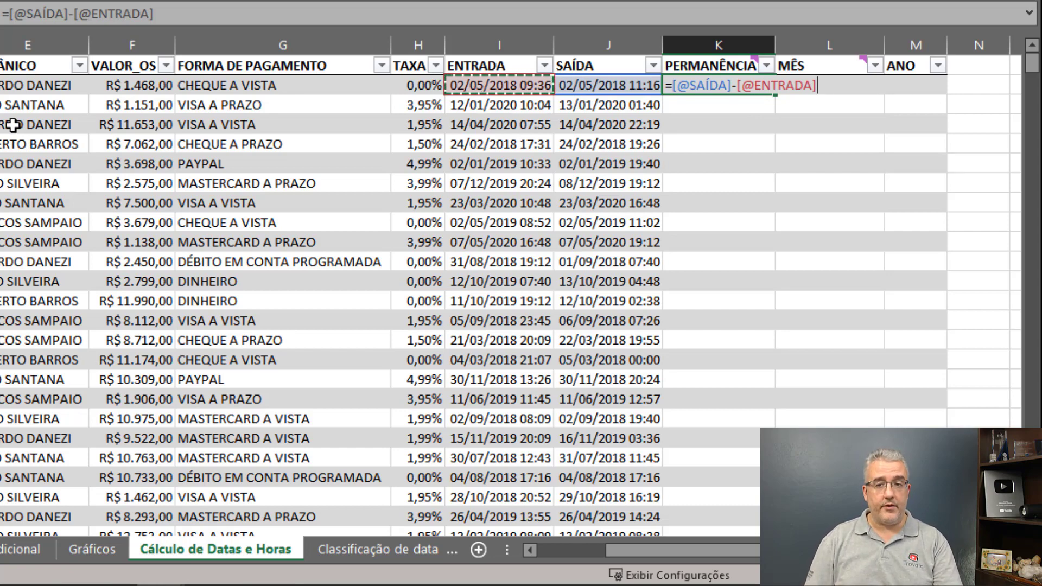
key(Return)
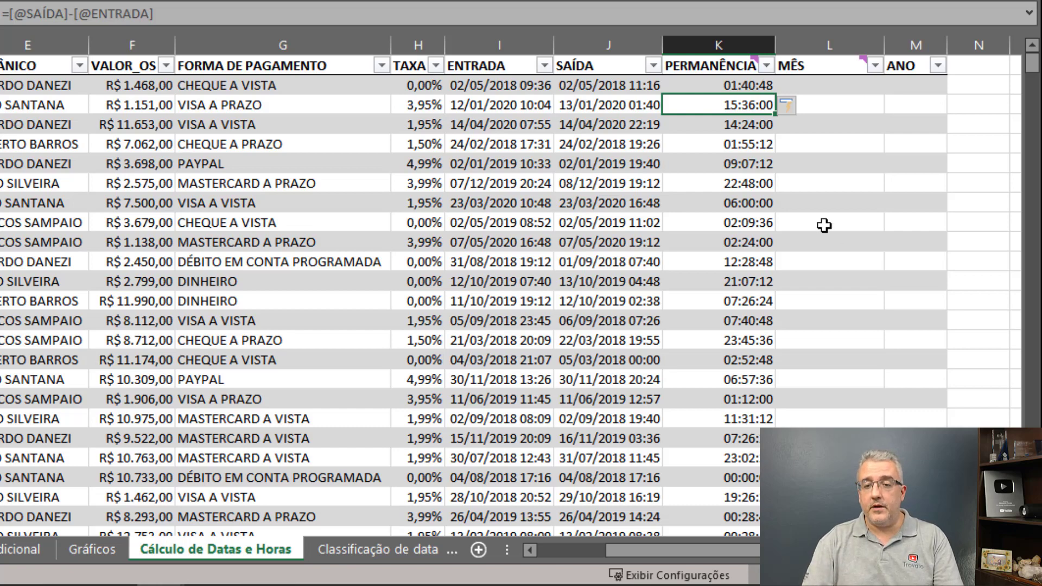
scroll(765, 231, down, 7)
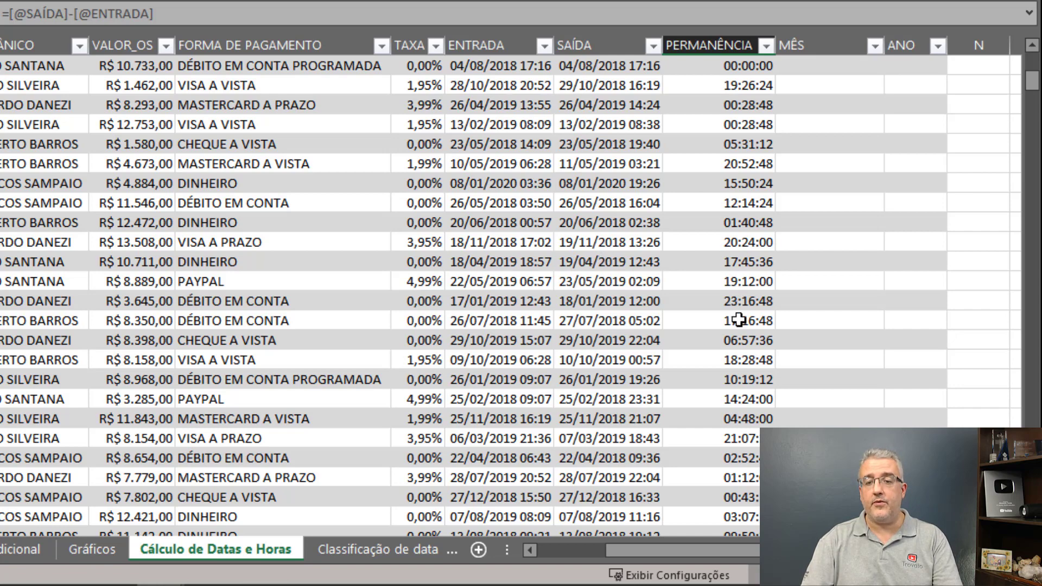
scroll(738, 321, up, 7)
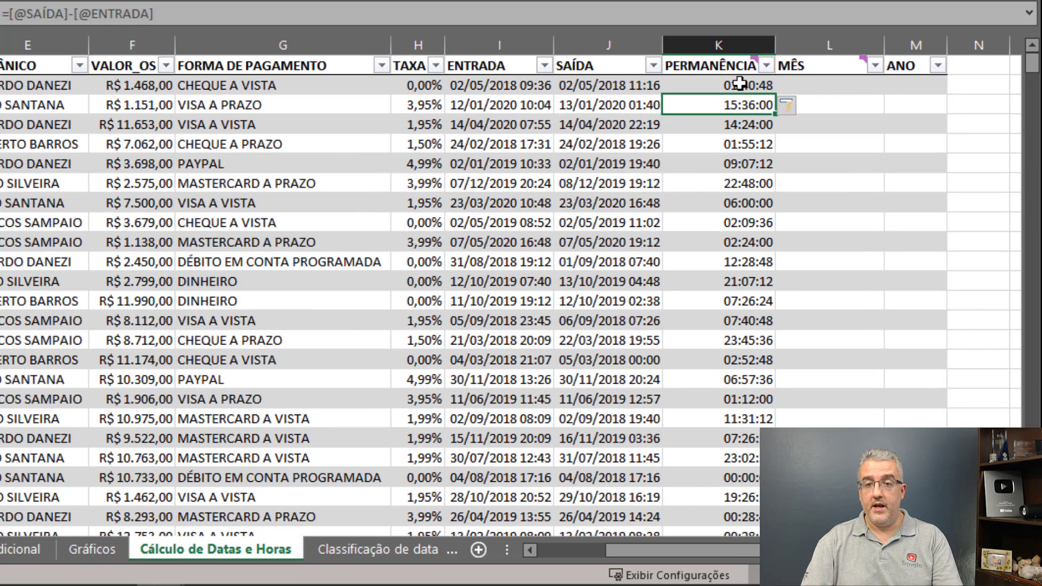
click(720, 87)
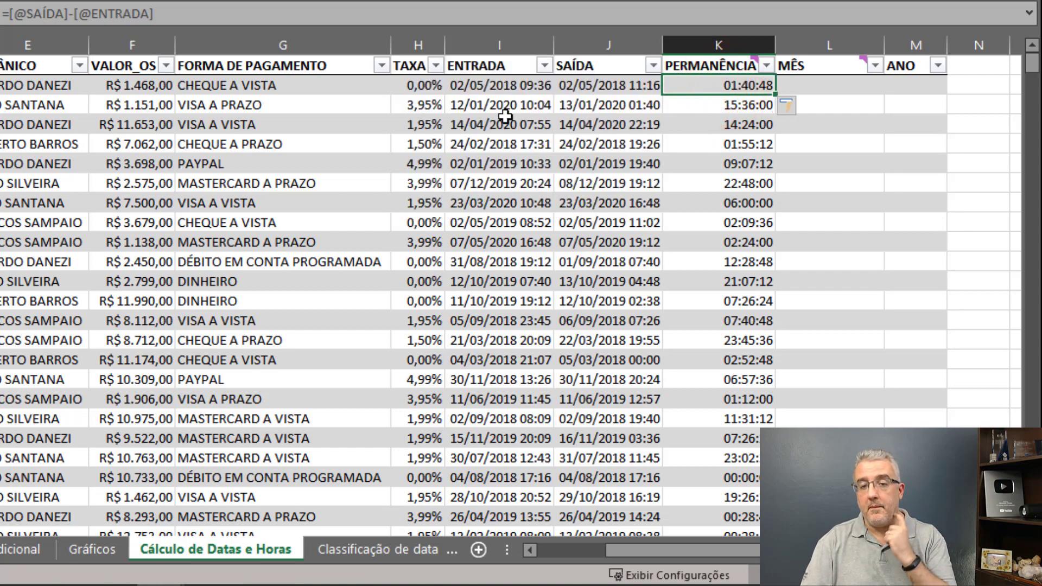
Step: Change the SAÍDA date in J3 to 17/01/2020 without altering its time
click(591, 103)
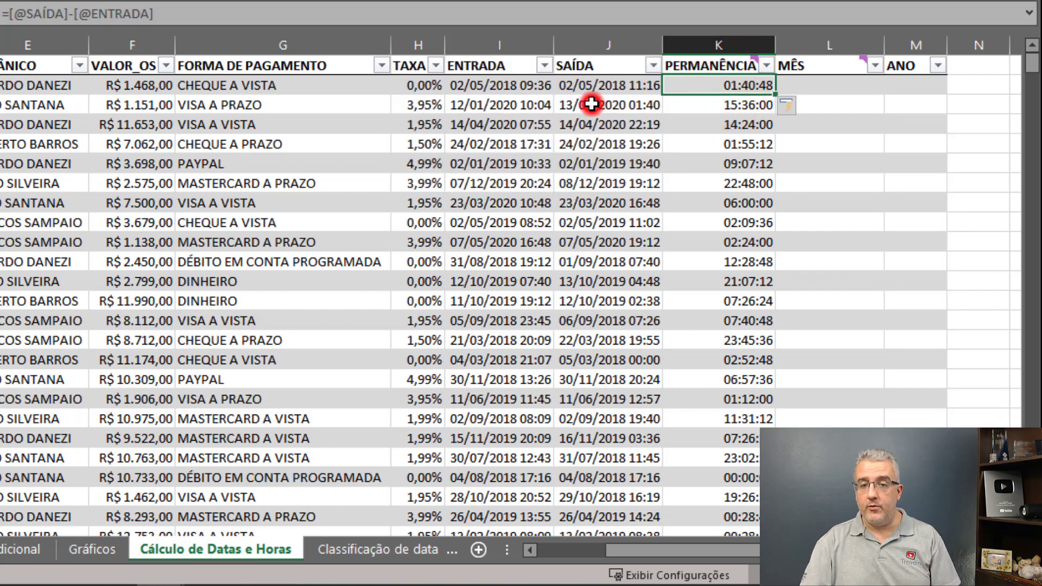
click(523, 320)
click(613, 105)
key(F2)
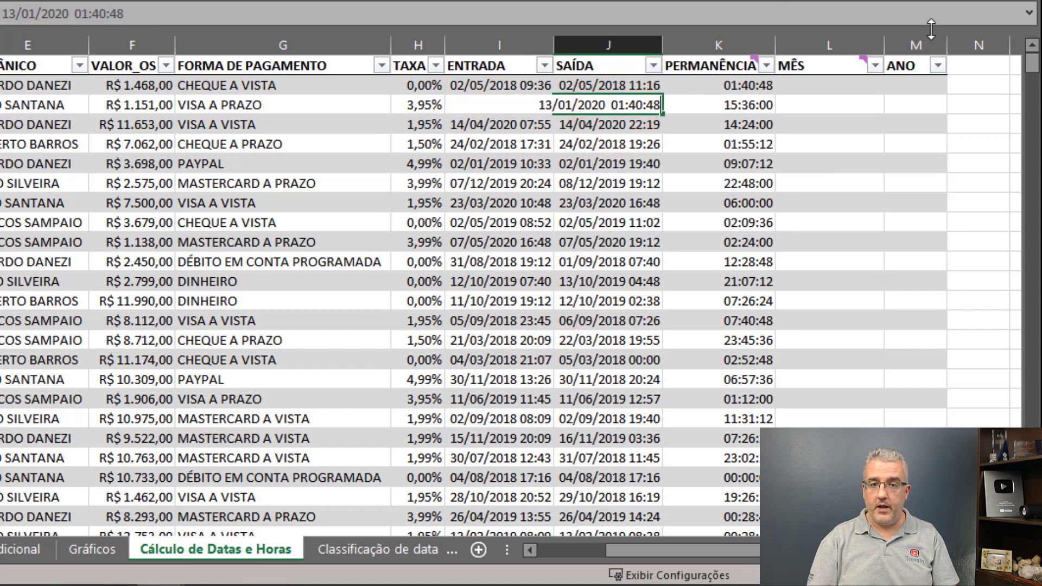
key(Home)
key(Right)
key(Delete)
text(7)
key(Return)
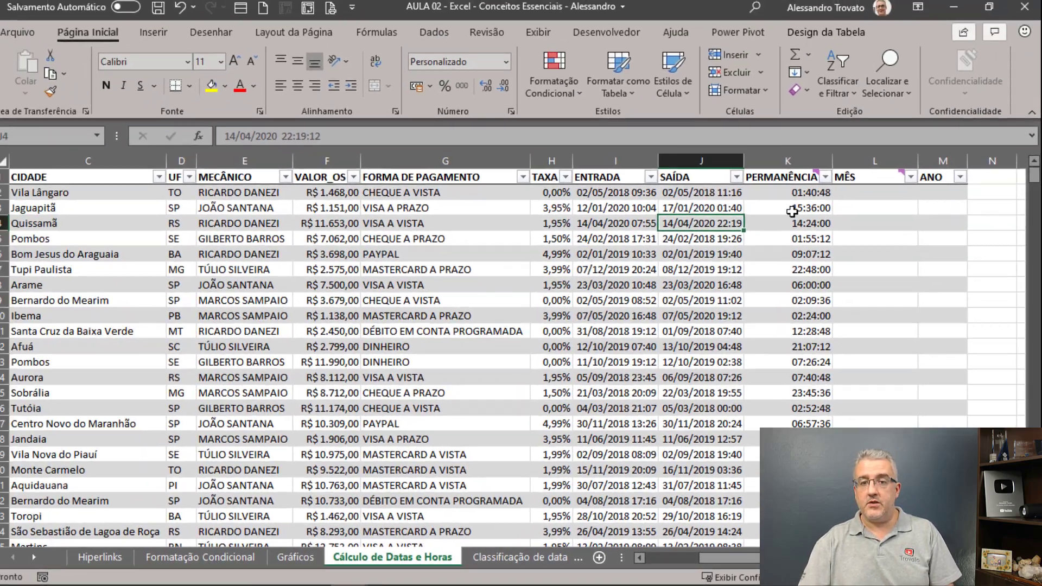
Step: Format the PERMANÊNCIA column K with the Hora category's 37:30:55 type and check the duration in K3
click(727, 109)
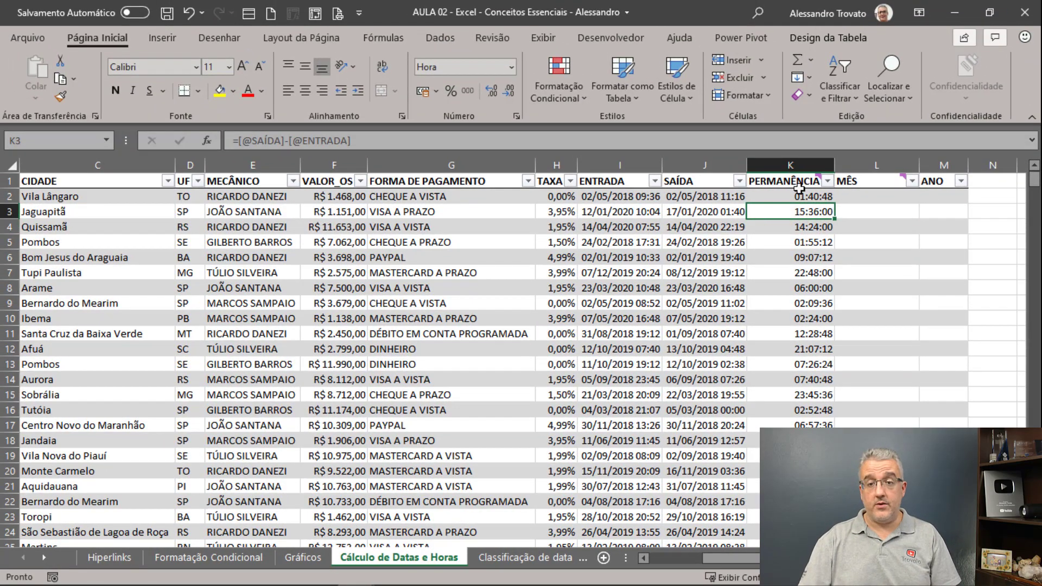
click(803, 163)
click(511, 67)
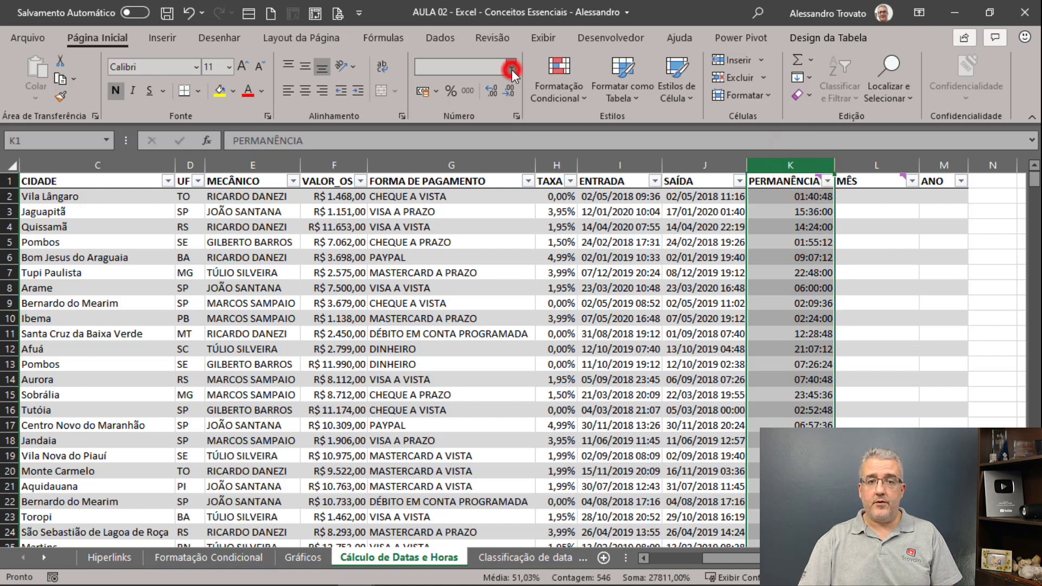
click(505, 419)
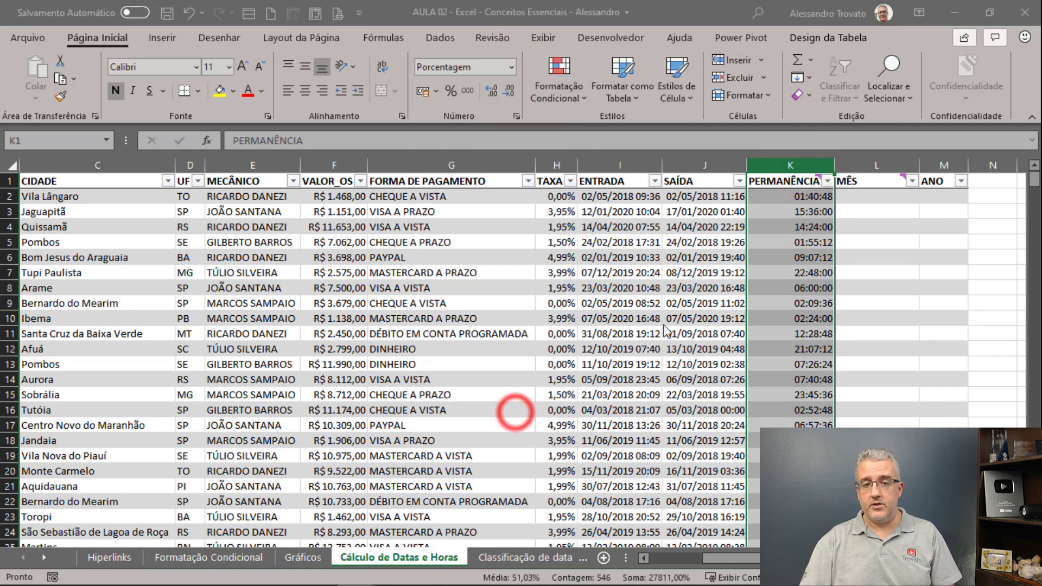
click(432, 172)
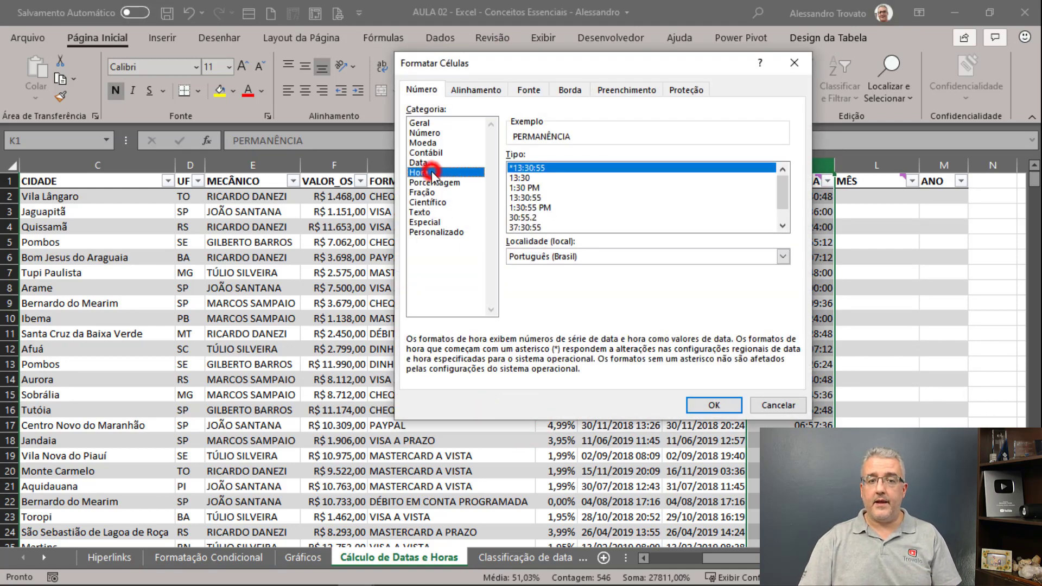
click(541, 227)
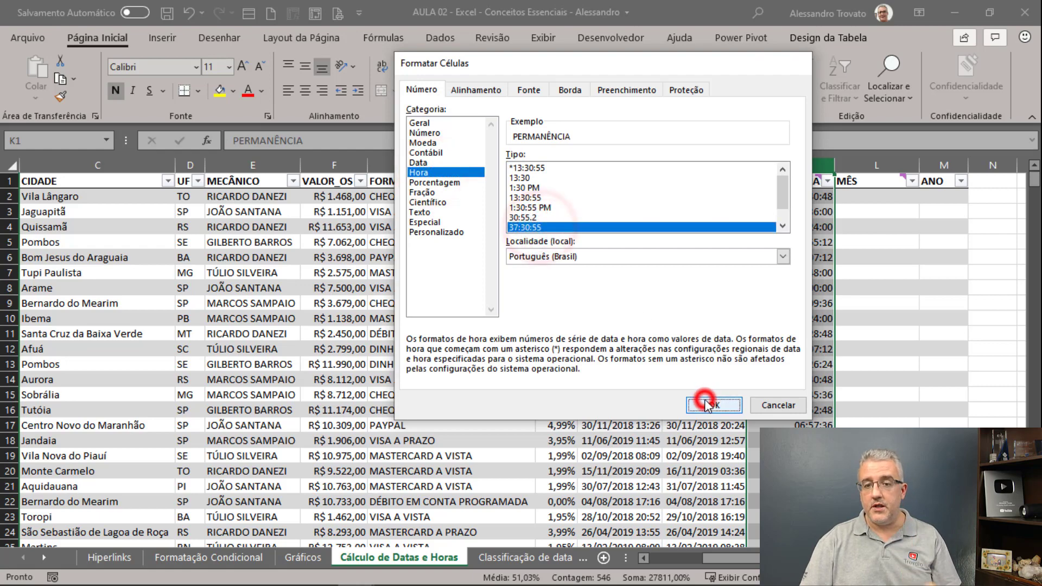
click(705, 404)
click(810, 212)
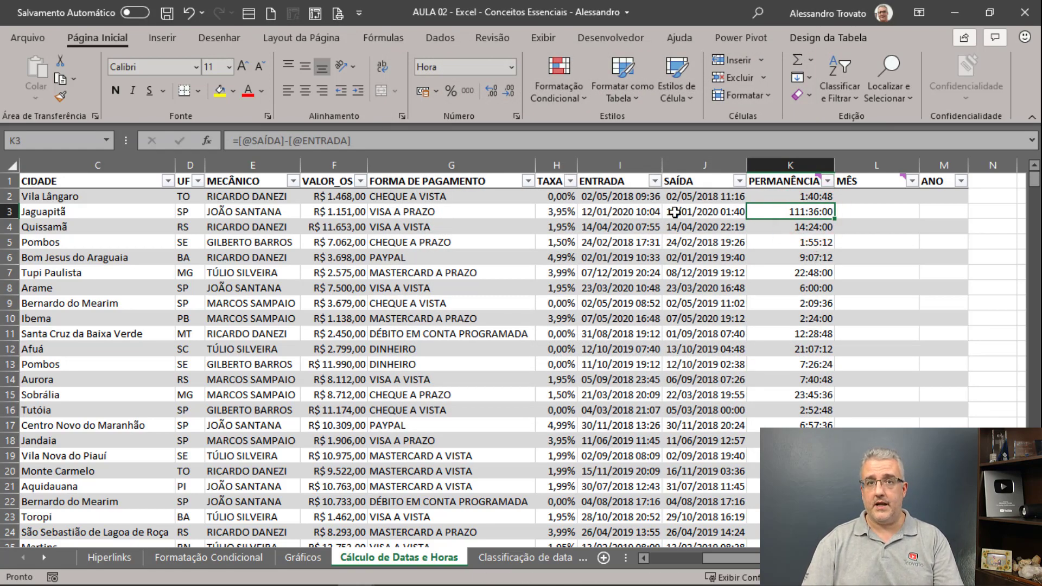
click(801, 214)
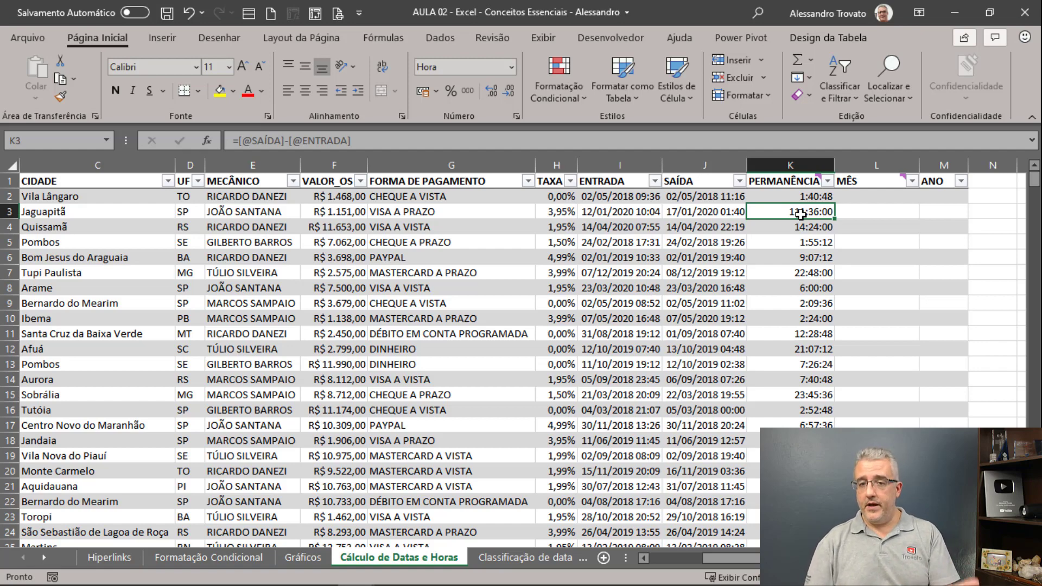
Step: Enlarge the sheet display and autofit the widths of the ENTRADA and SAÍDA columns
click(607, 202)
click(700, 199)
ctrl+scroll(706, 223, up, 3)
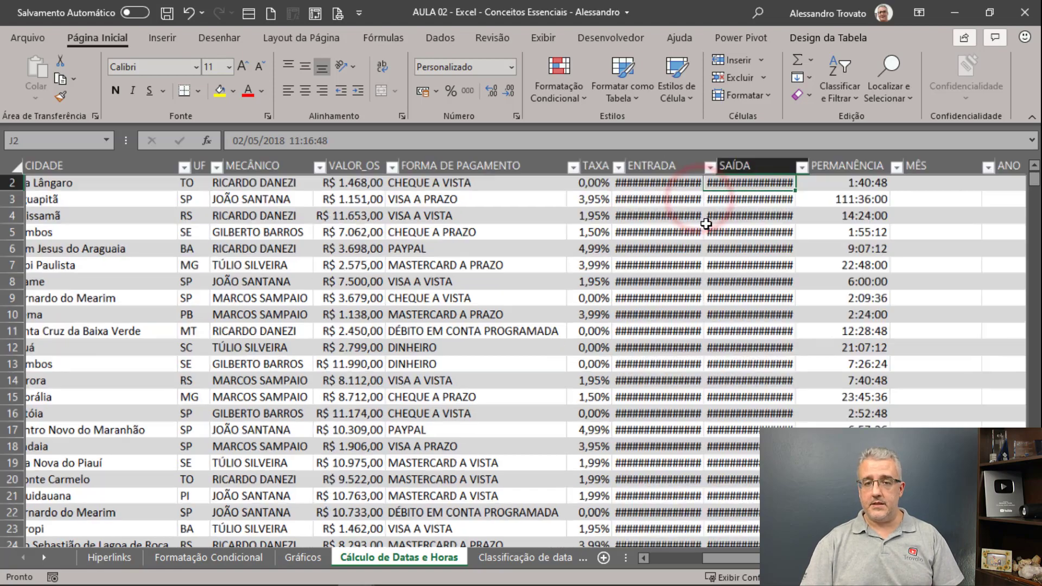
ctrl+scroll(705, 223, up, 1)
drag(760, 170, 729, 171)
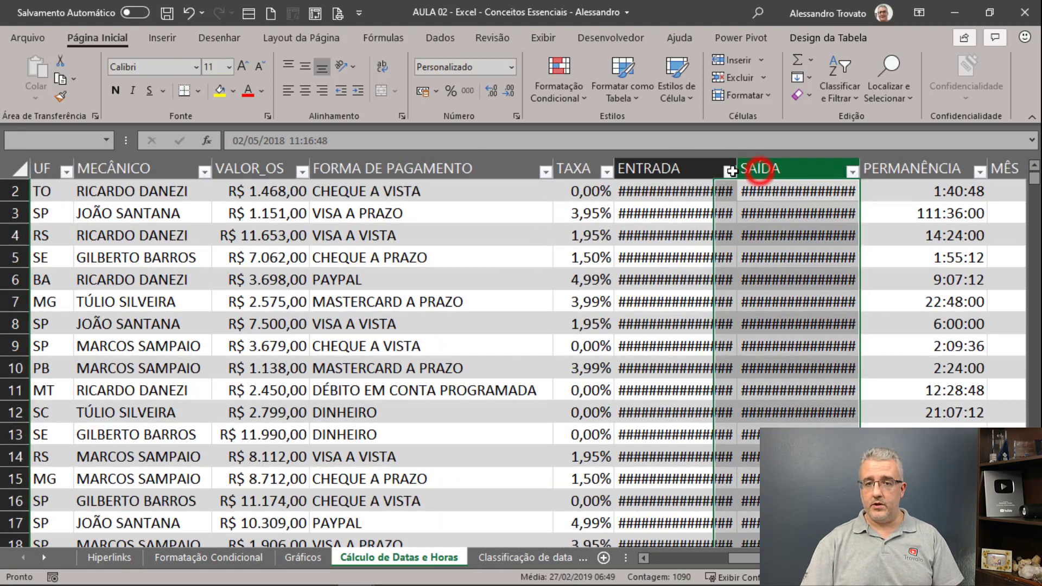
double_click(737, 163)
click(719, 187)
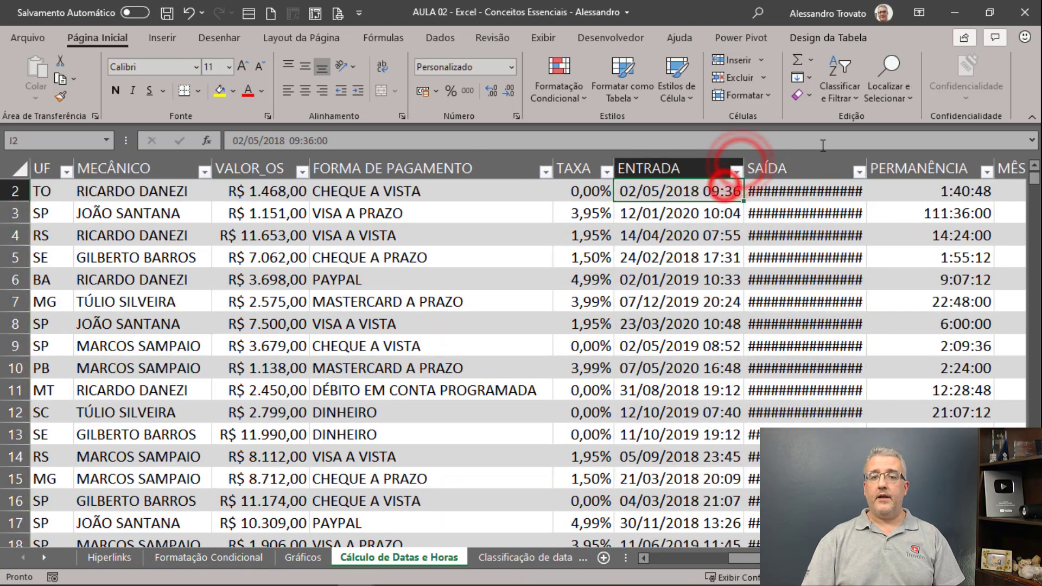
double_click(869, 162)
Step: Apply the thousands-separator accounting format to the ENTRADA and SAÍDA values in I2:J2
drag(713, 194, 775, 188)
click(467, 90)
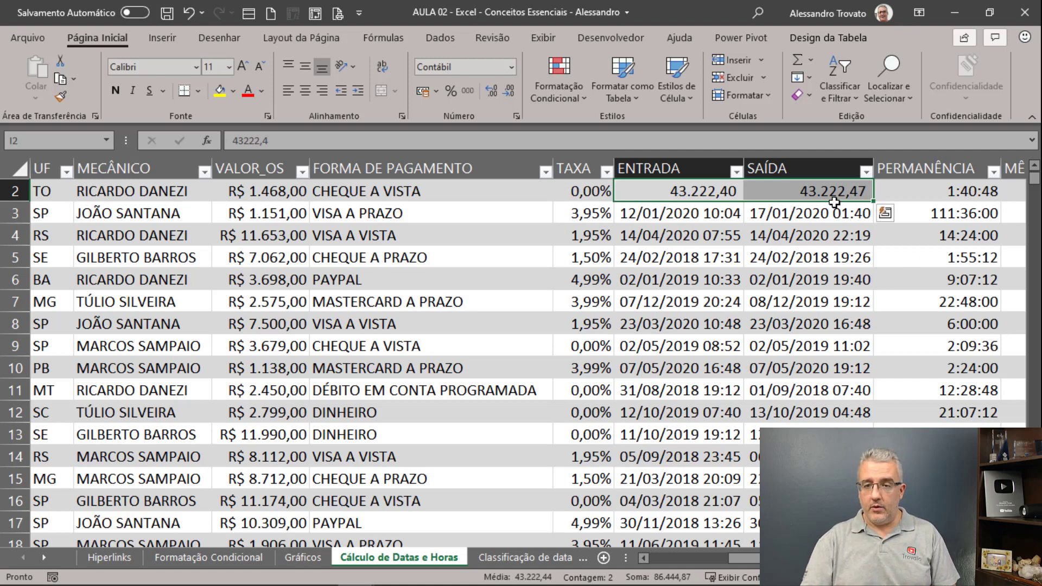
drag(835, 194, 701, 189)
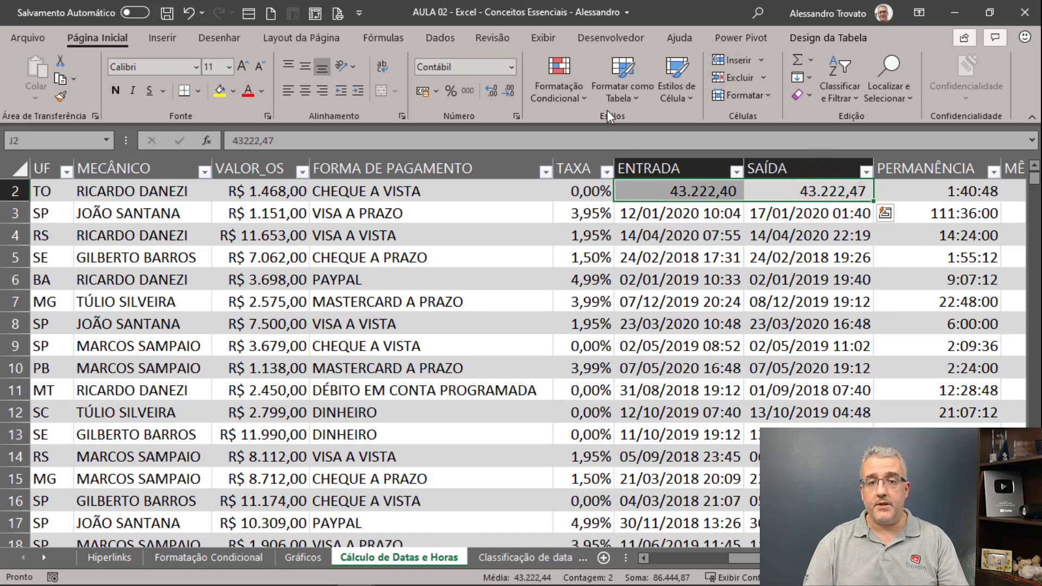
Step: Copy the date-and-time formatting of I3:J3 onto the ENTRADA and SAÍDA values in I2:J2
drag(664, 213, 803, 213)
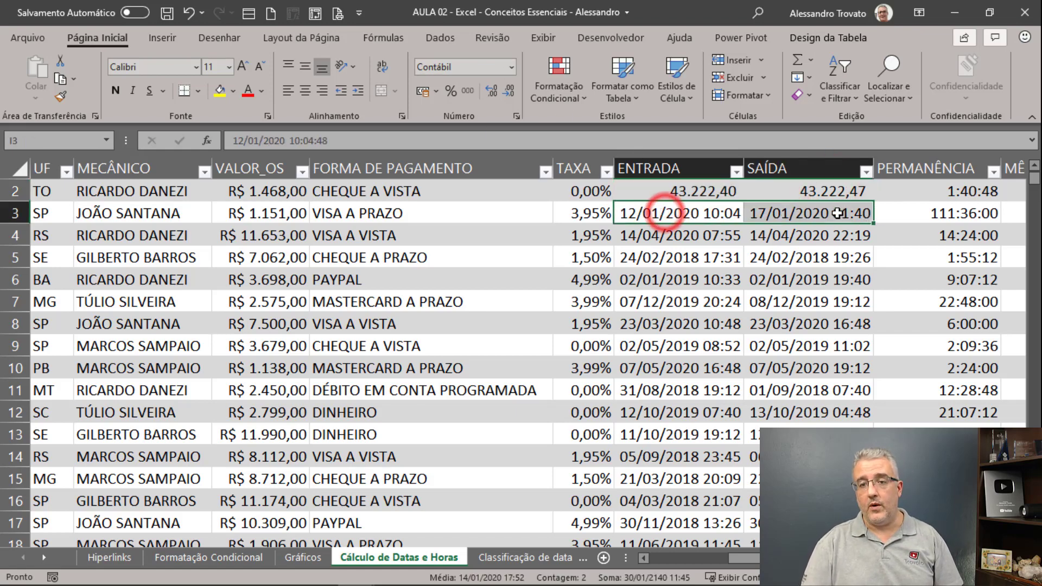
click(73, 93)
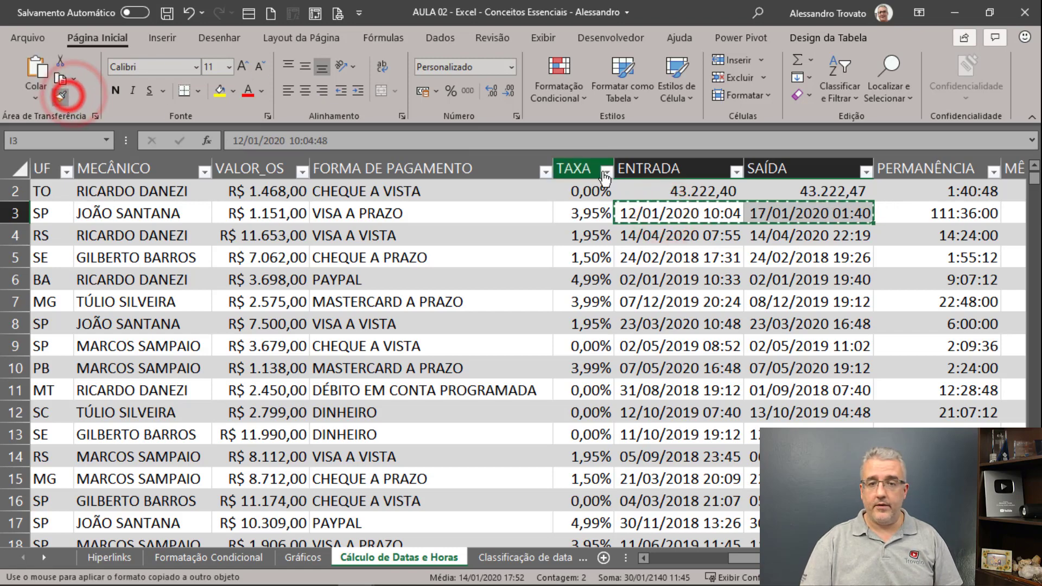
click(695, 190)
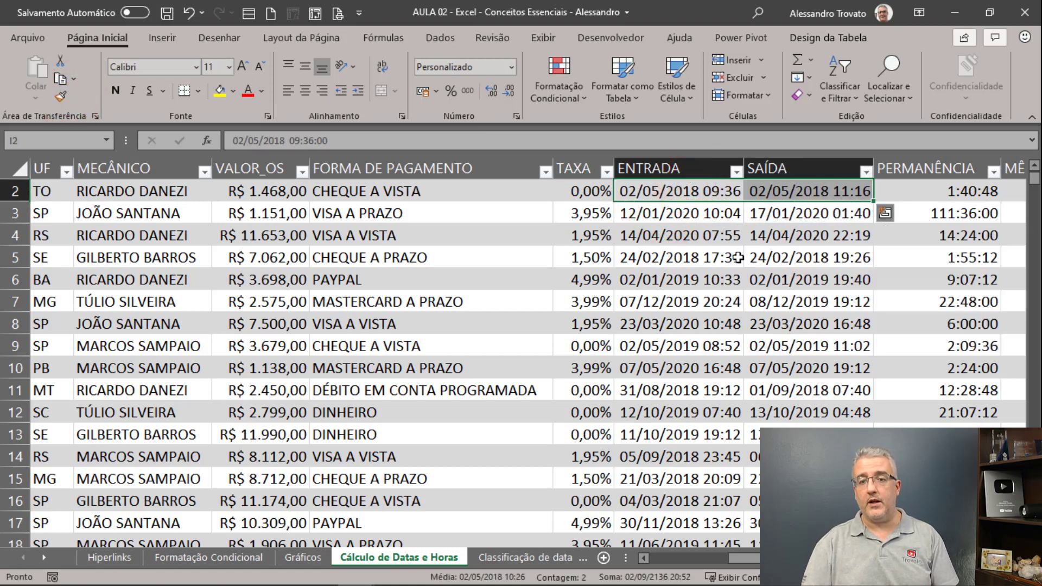
click(639, 235)
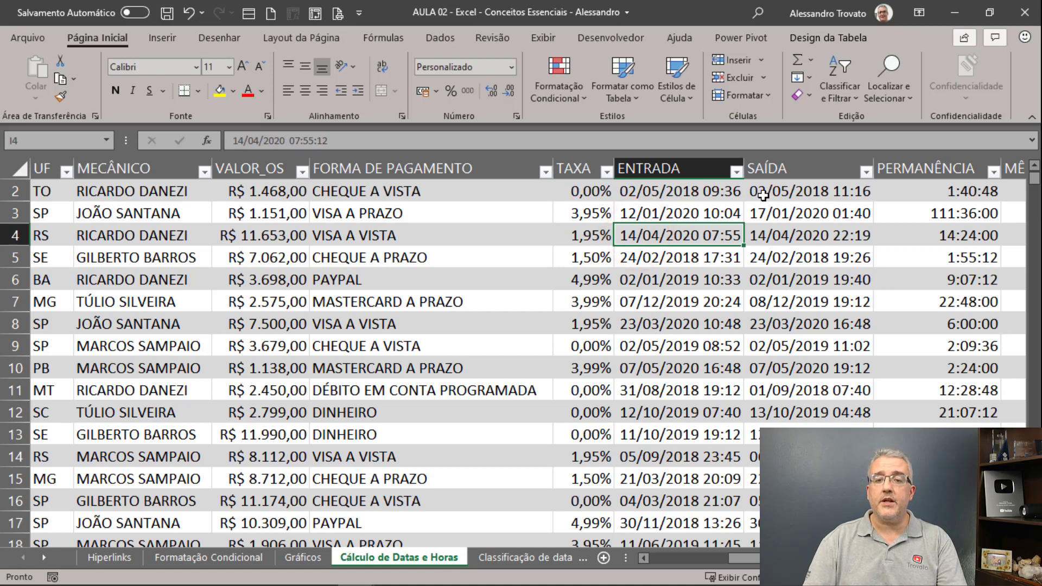
click(958, 194)
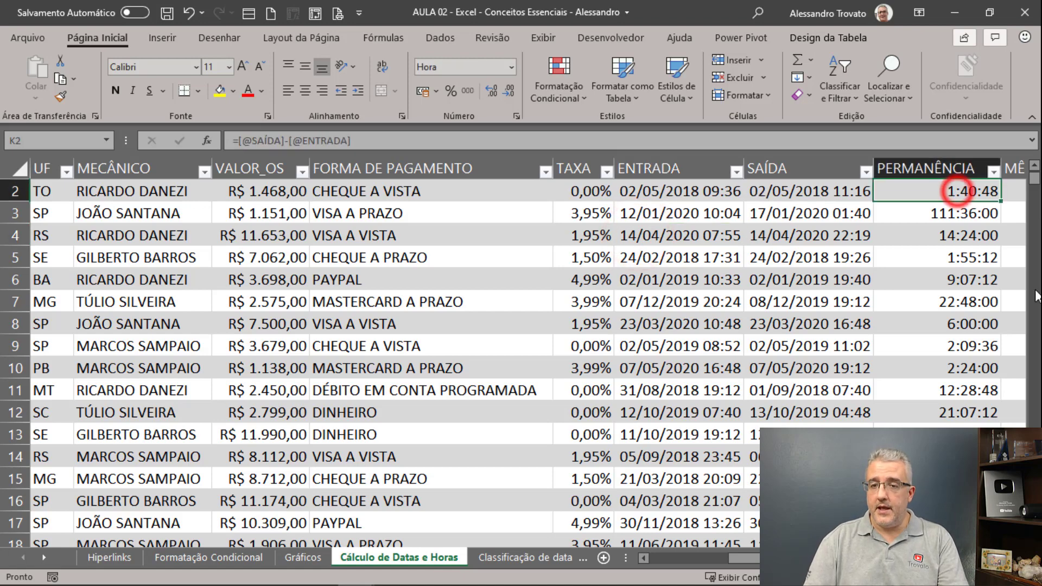
key(Right)
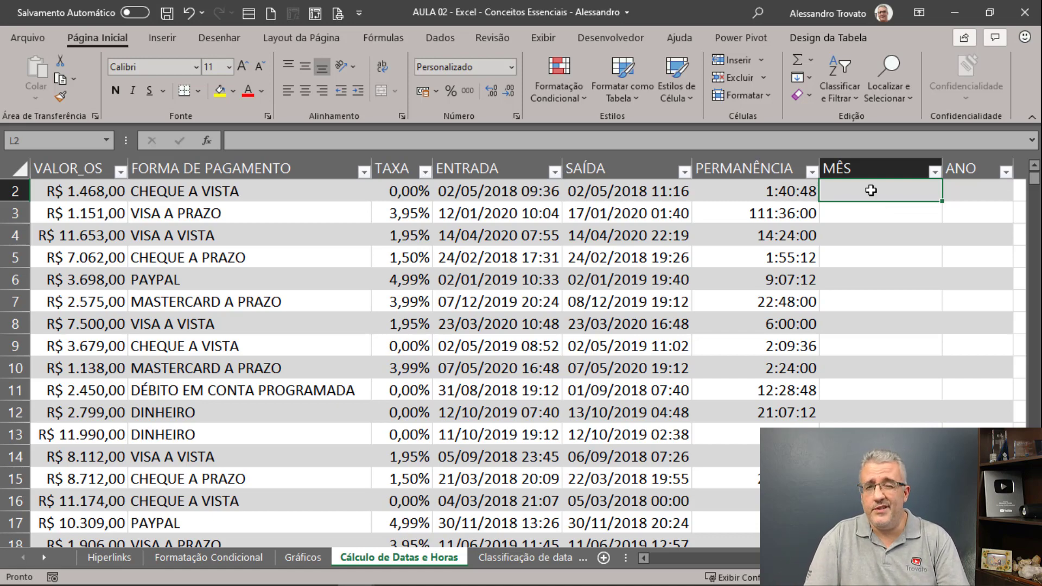
text(=m)
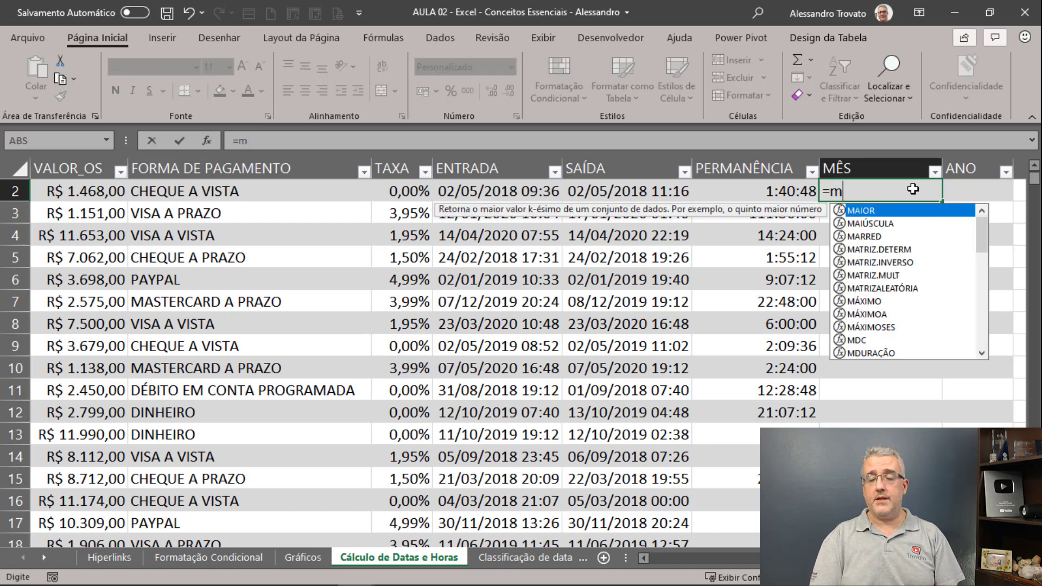
text(ês)
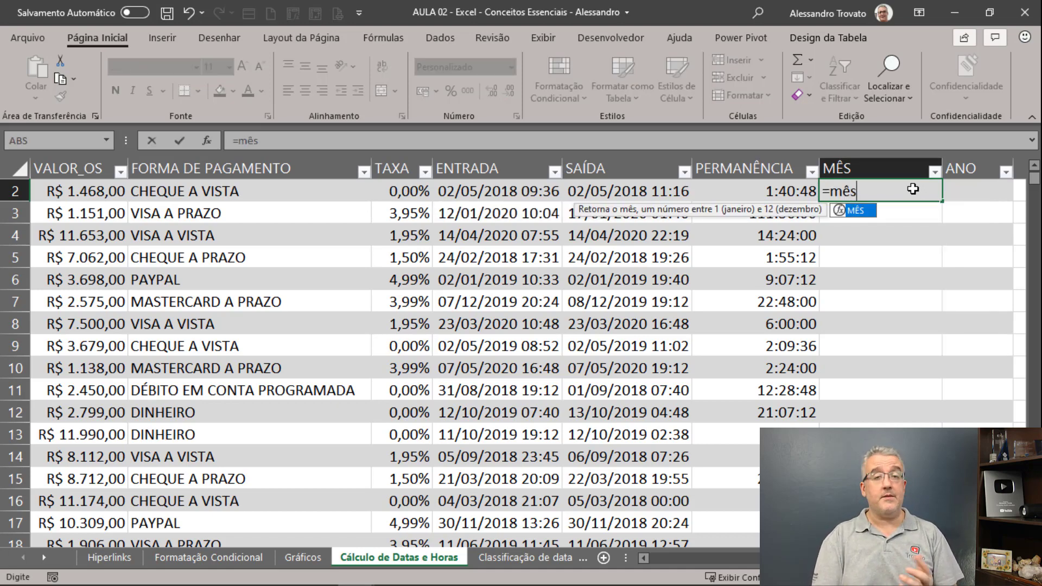
text(()
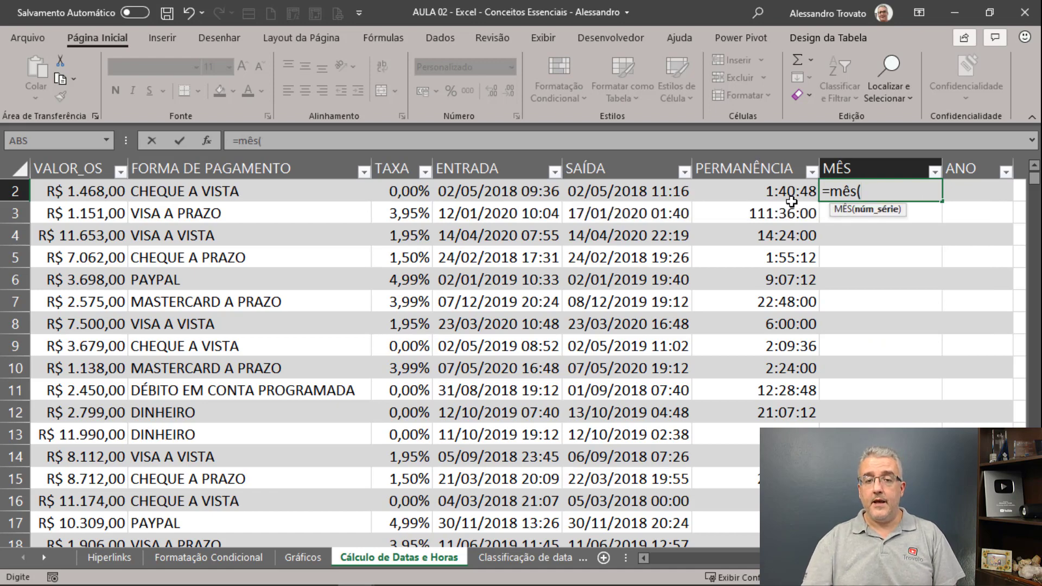
click(497, 187)
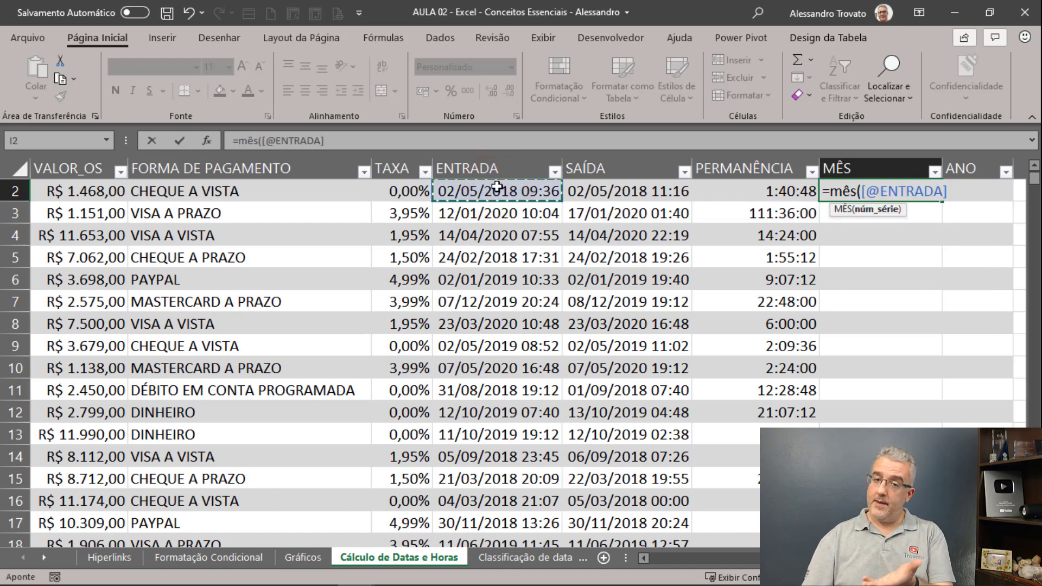
key(Return)
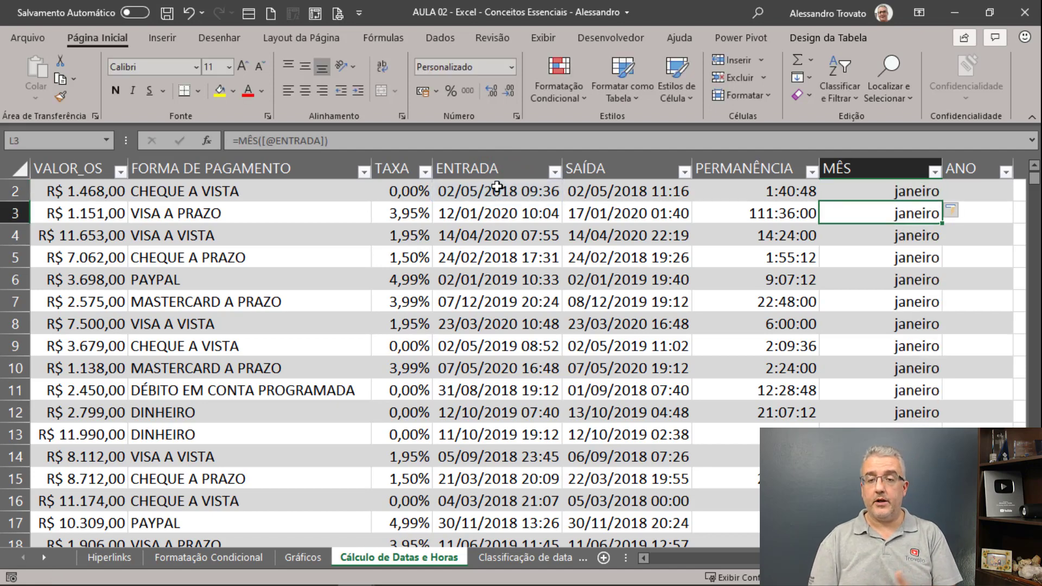
Step: Review the formula in L2 and apply the thousands-separator accounting format to the MÊS data
key(Up)
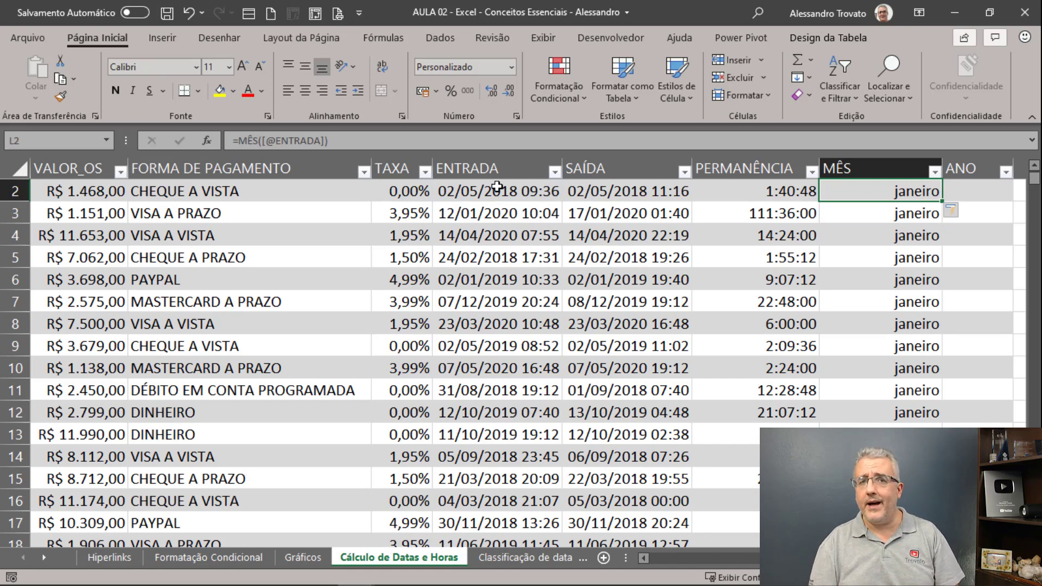
key(F2)
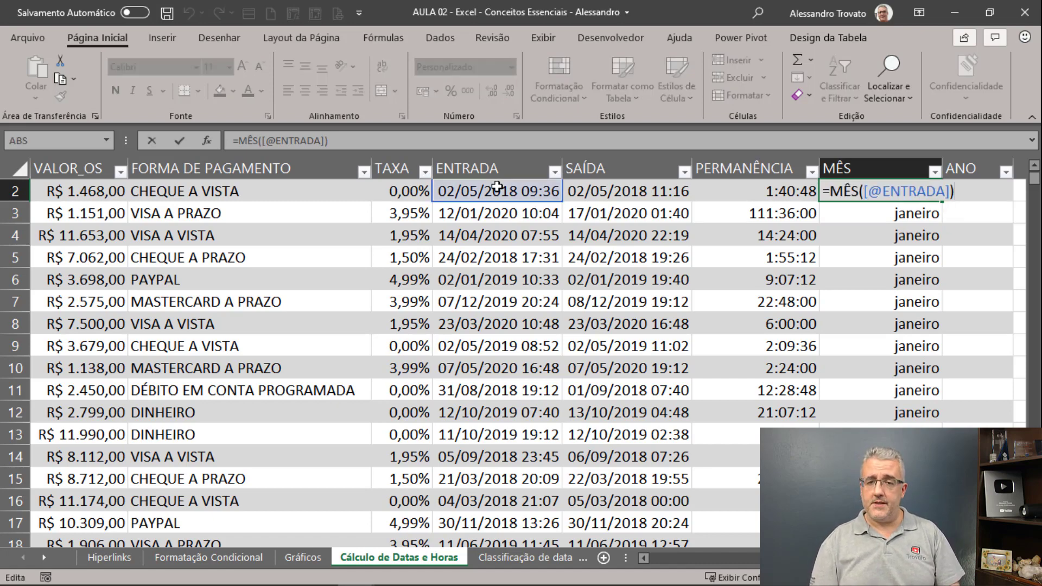
key(Return)
click(857, 166)
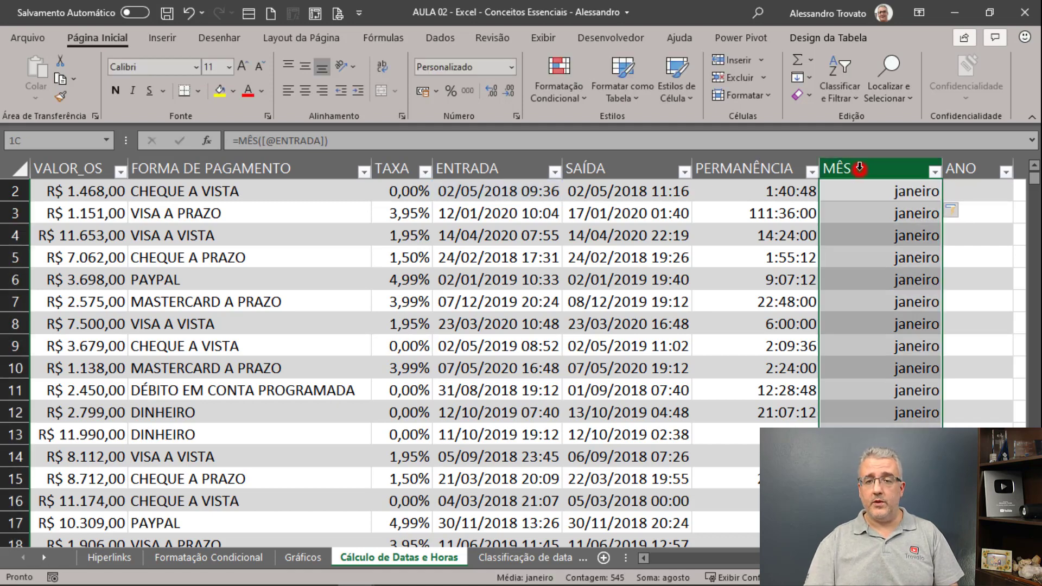
click(474, 96)
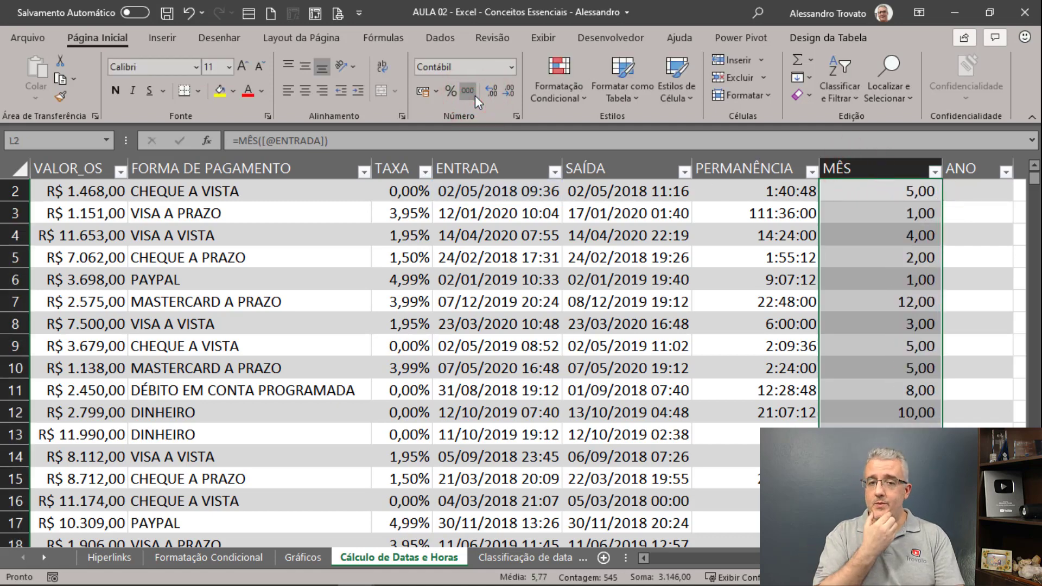
key(Right)
key(Right)
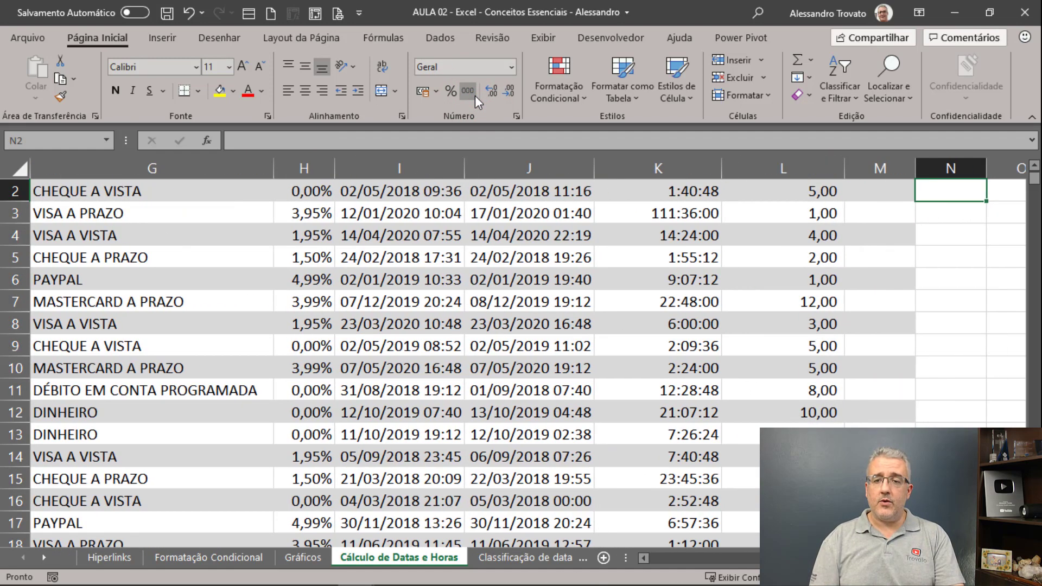
click(500, 557)
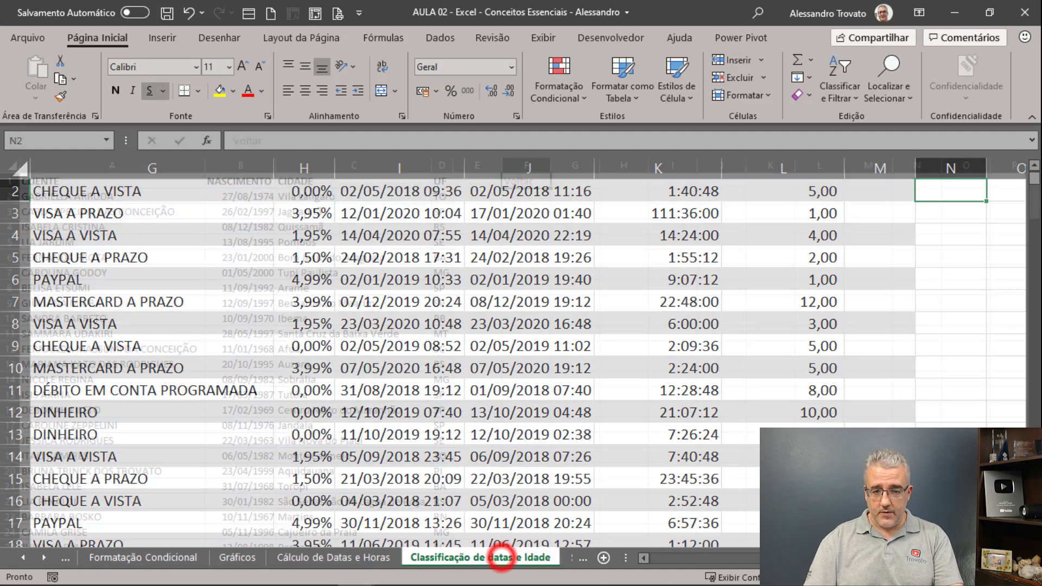
key(ctrl+Page_Down)
key(ctrl+Page_Up)
key(ctrl+Page_Up)
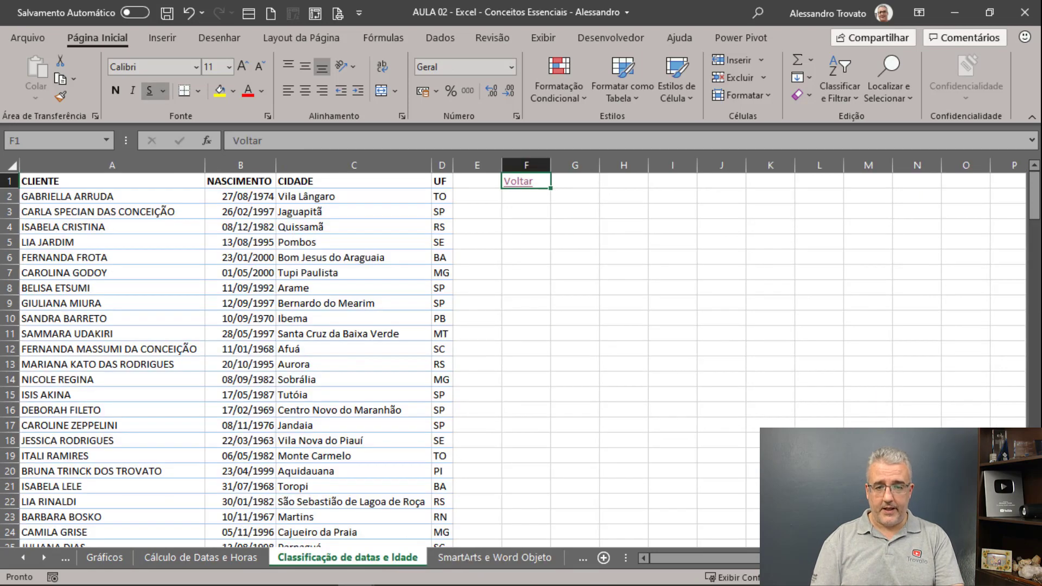
key(Up)
key(Left)
key(Left)
key(Down)
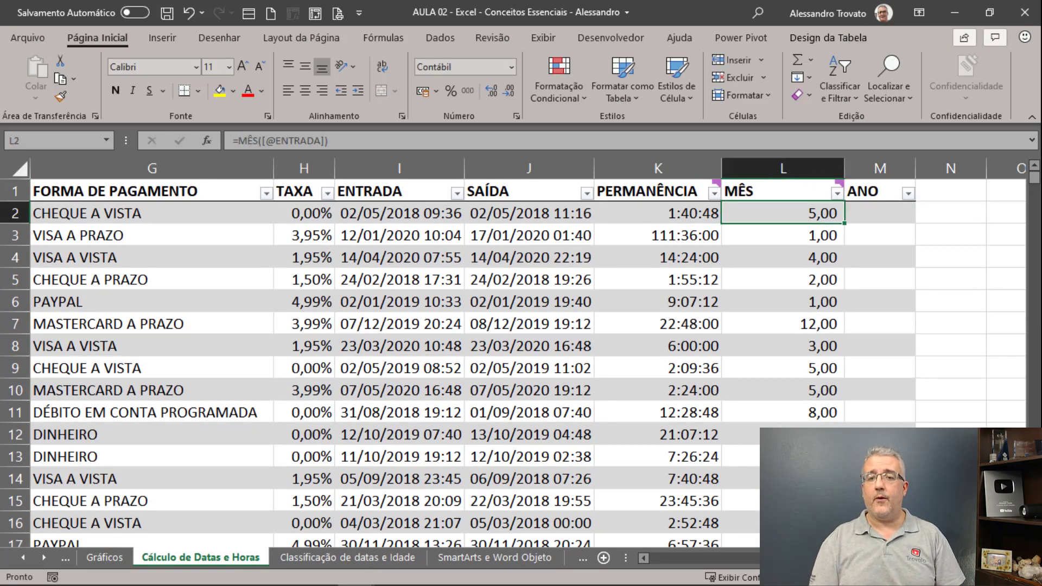
key(Right)
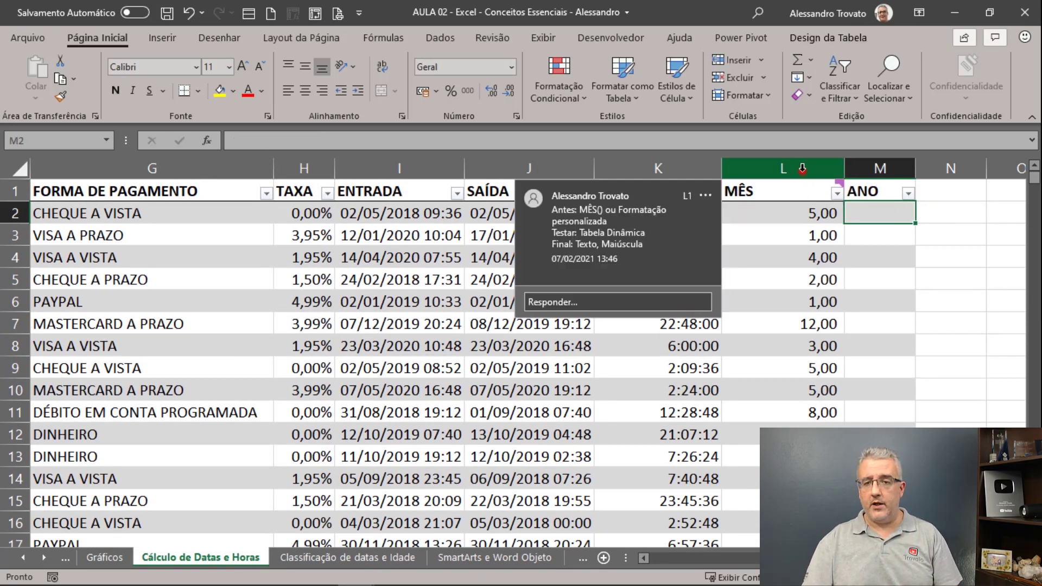
Step: Format the MÊS column L as Número with no decimal places
click(787, 168)
click(509, 95)
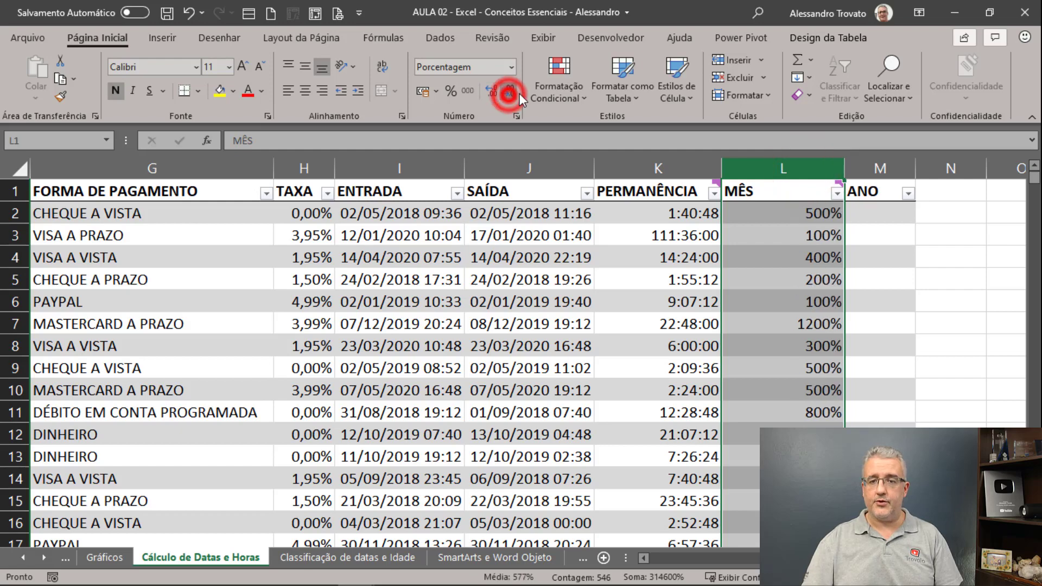
click(508, 66)
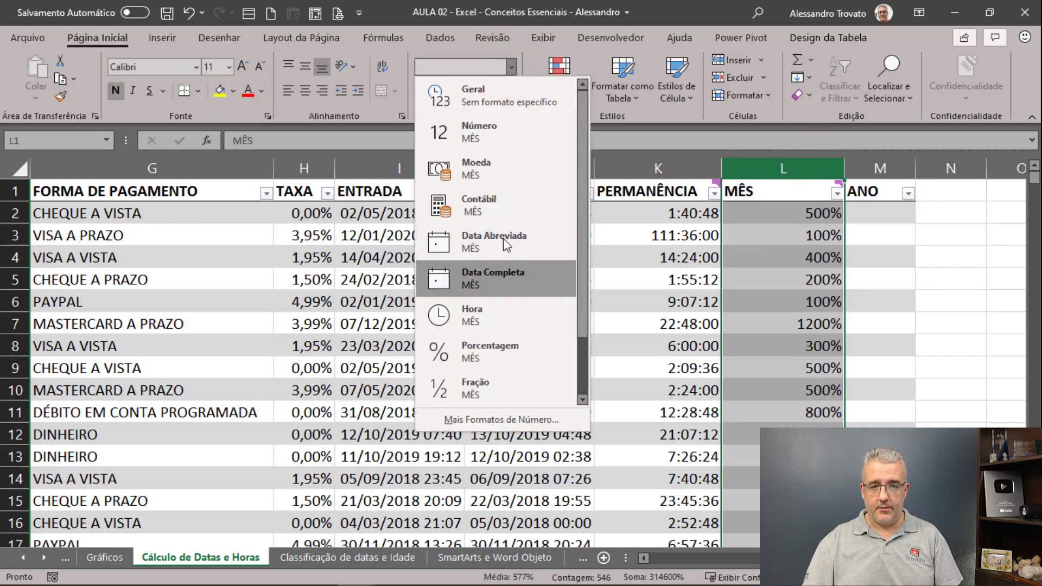
click(490, 129)
click(507, 91)
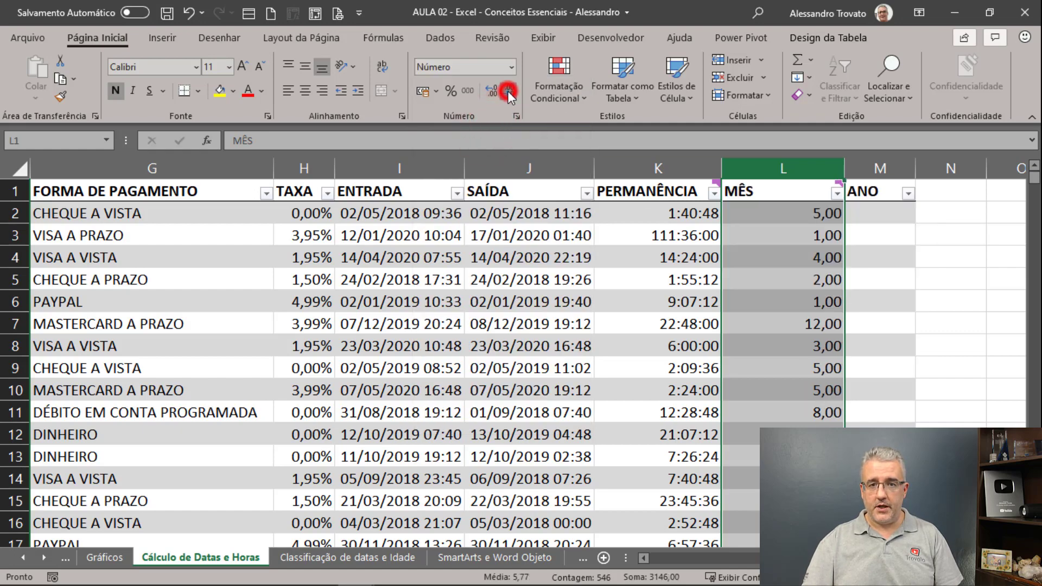
click(507, 90)
click(886, 214)
click(884, 163)
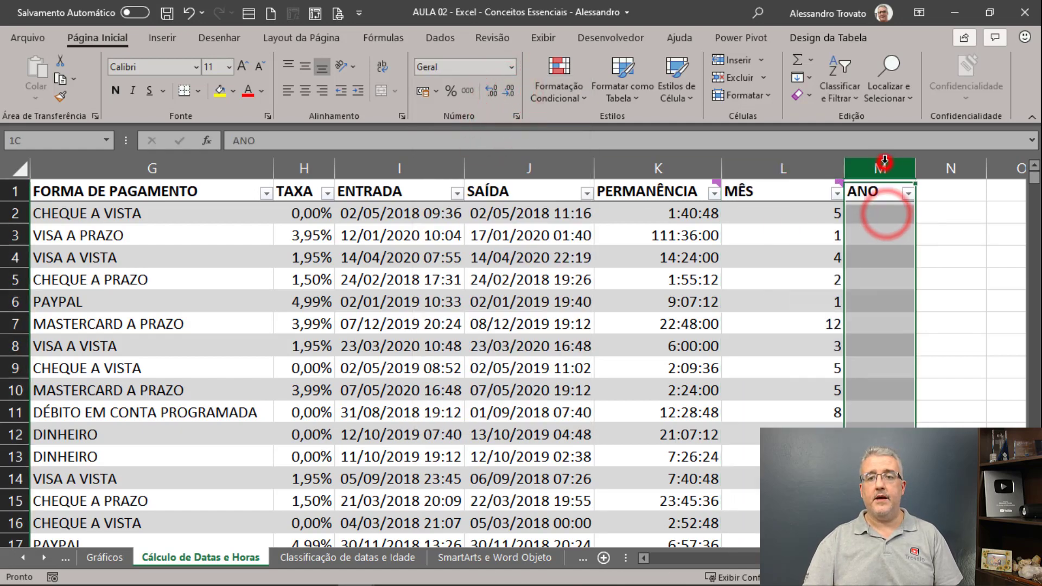
click(878, 214)
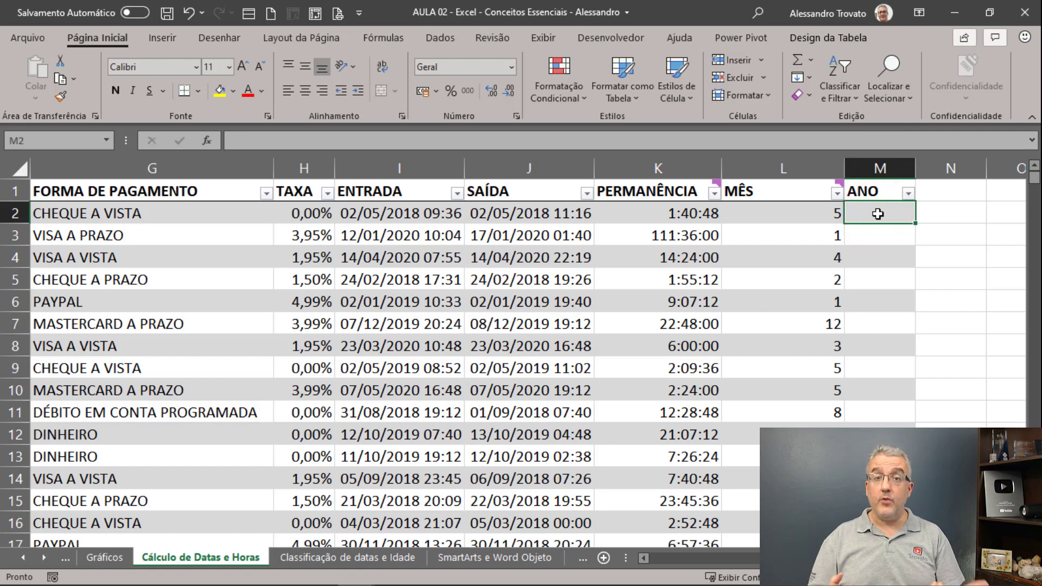
text(=ano)
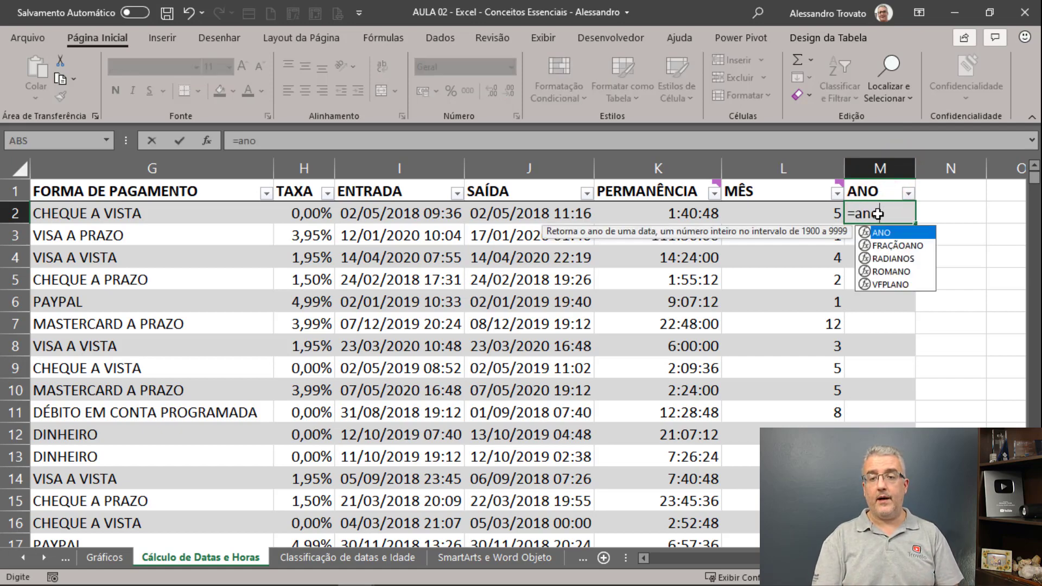
text(()
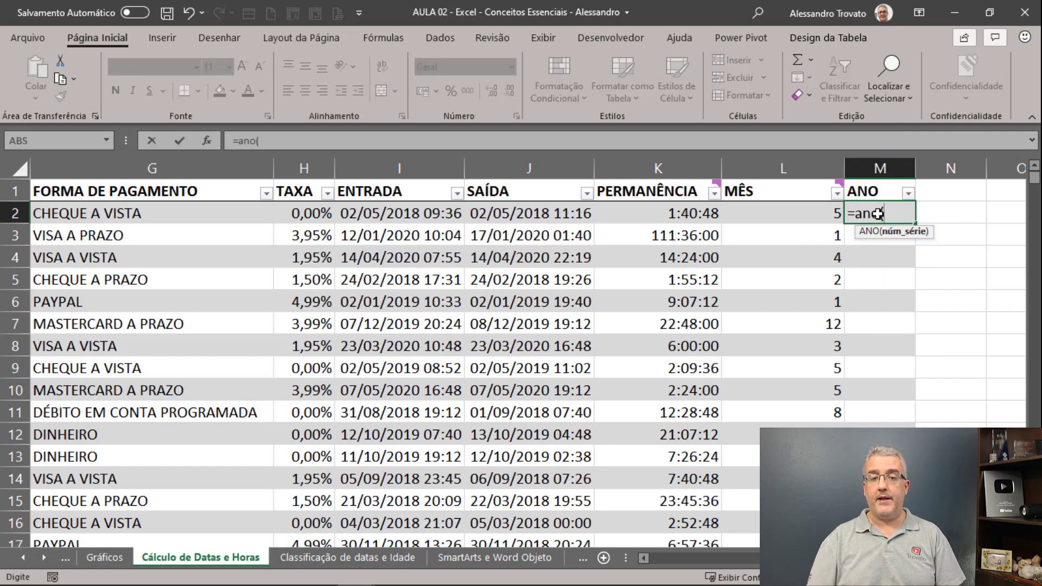
click(394, 215)
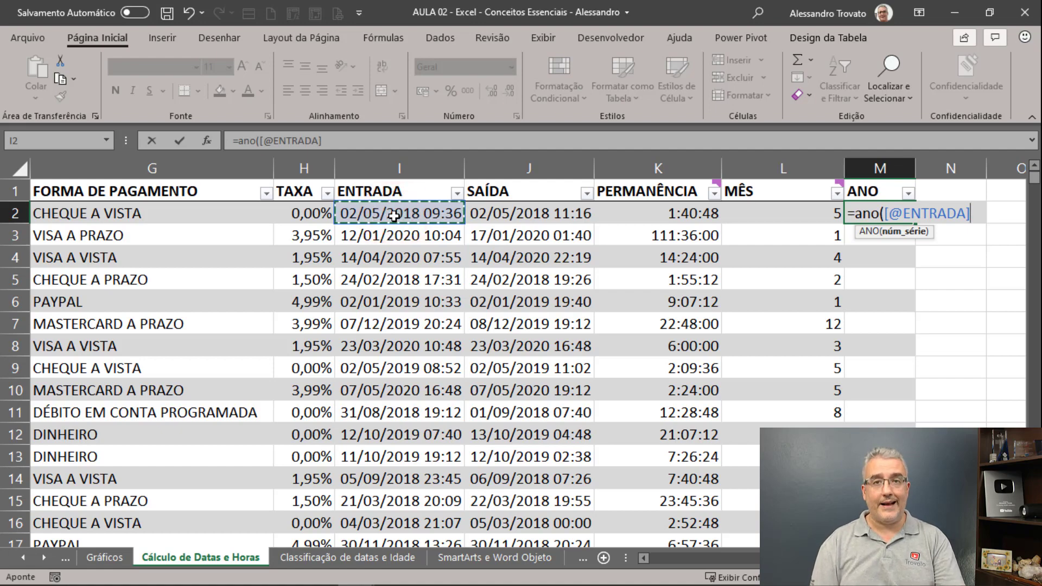
key(Return)
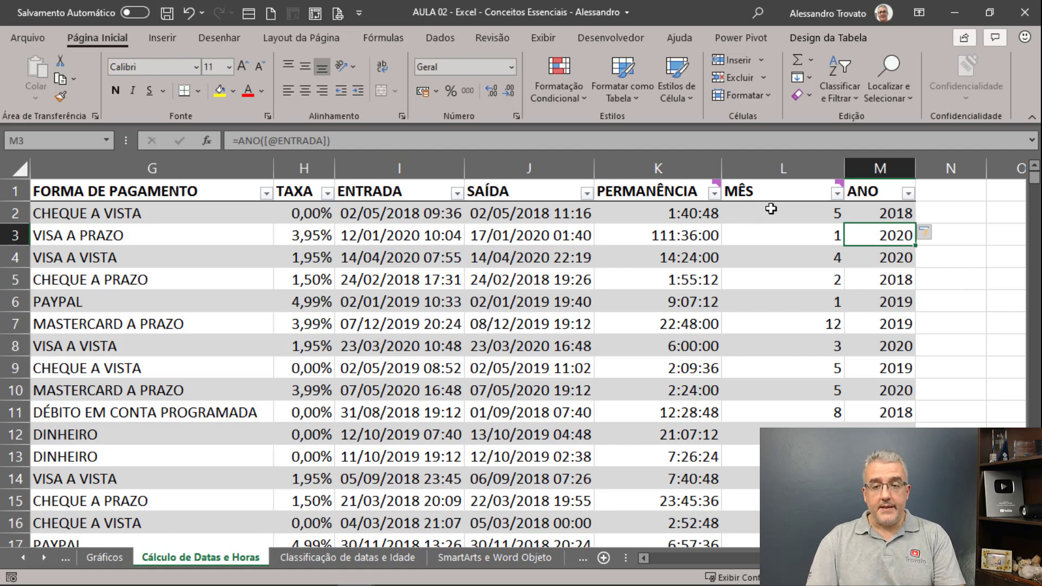
Step: Check the month values in the MÊS column and read the comment on its header cell L1
click(788, 216)
click(789, 235)
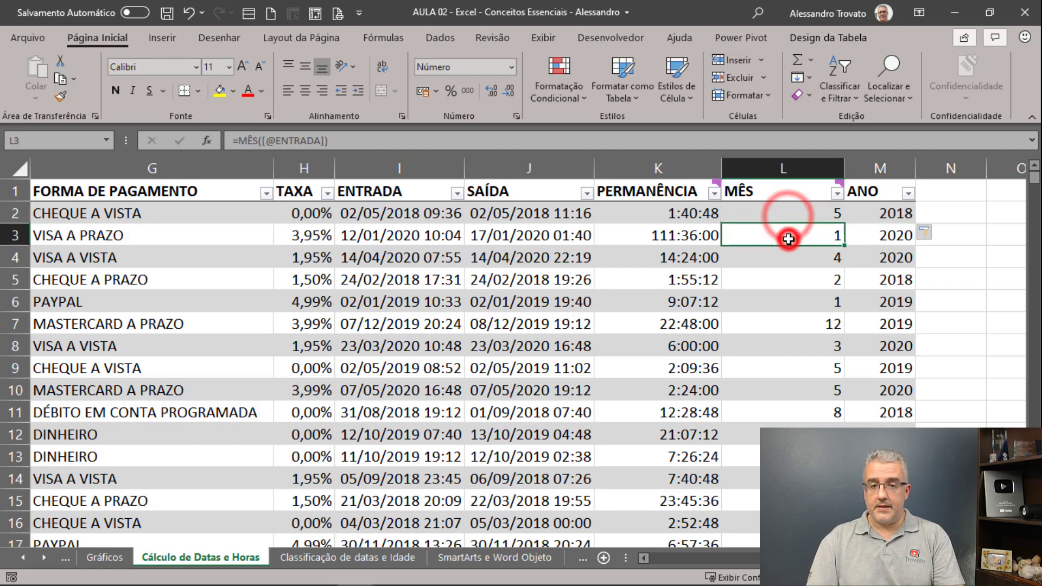
click(790, 216)
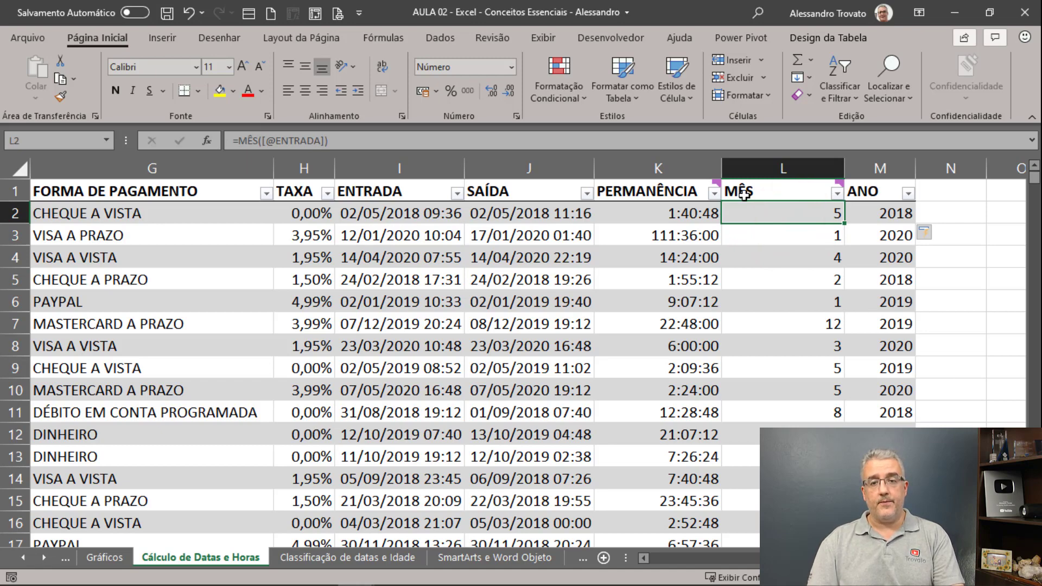
mouse_move(770, 196)
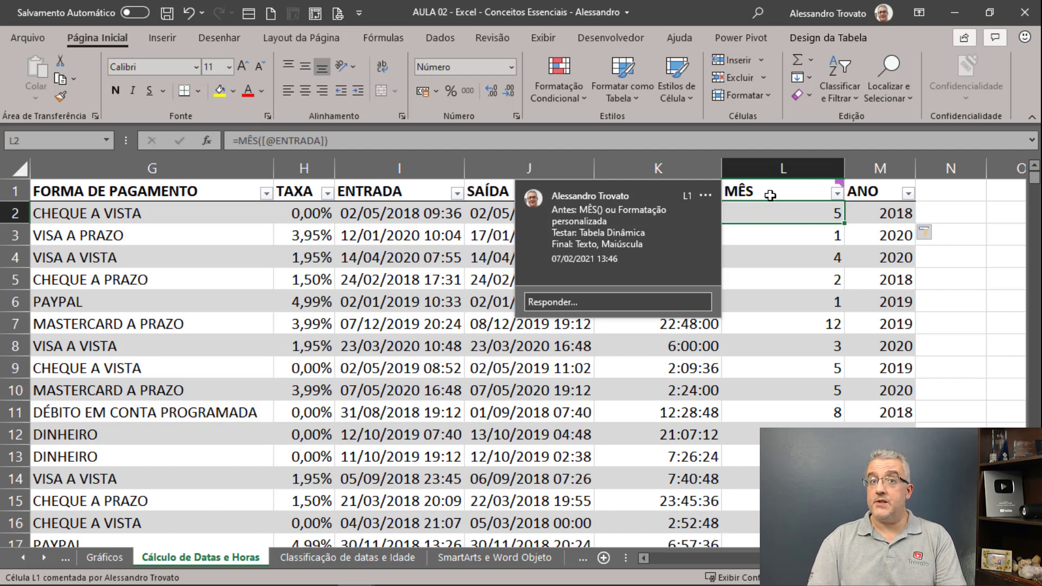
click(775, 260)
Step: Try formatting the MÊS column L with the custom number format mmmm
click(787, 171)
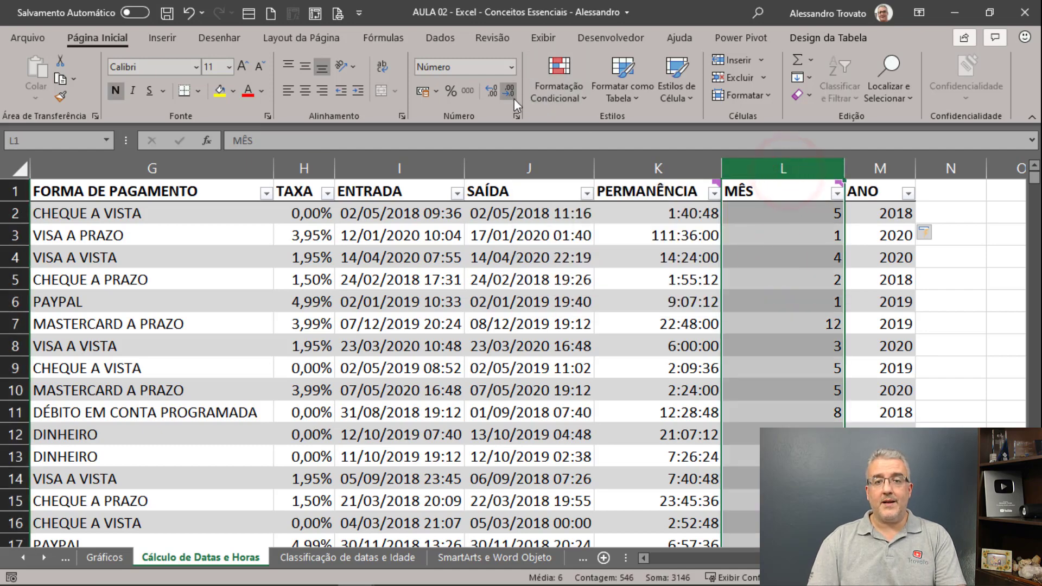
click(516, 115)
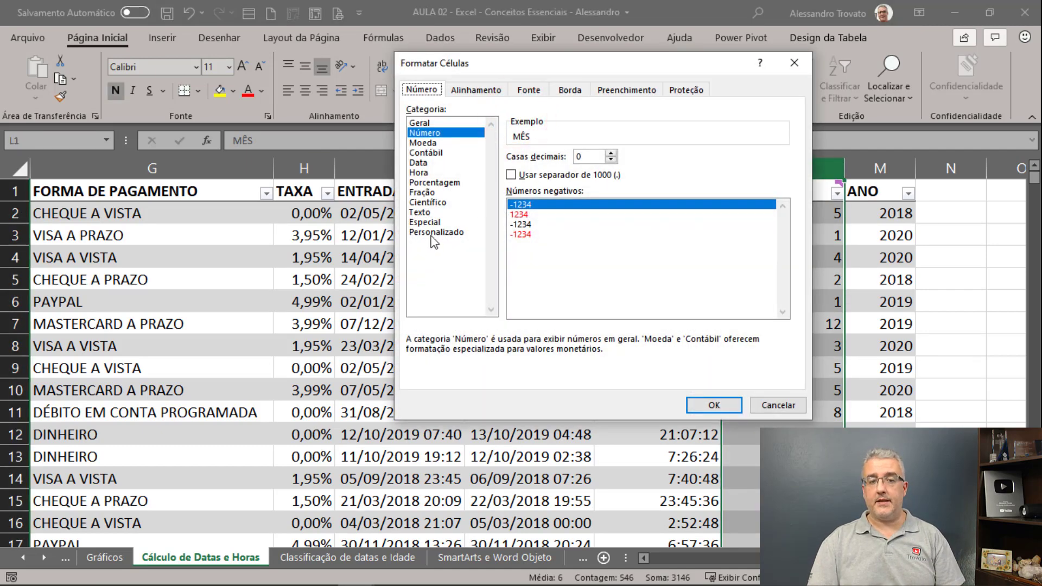
click(434, 232)
double_click(529, 169)
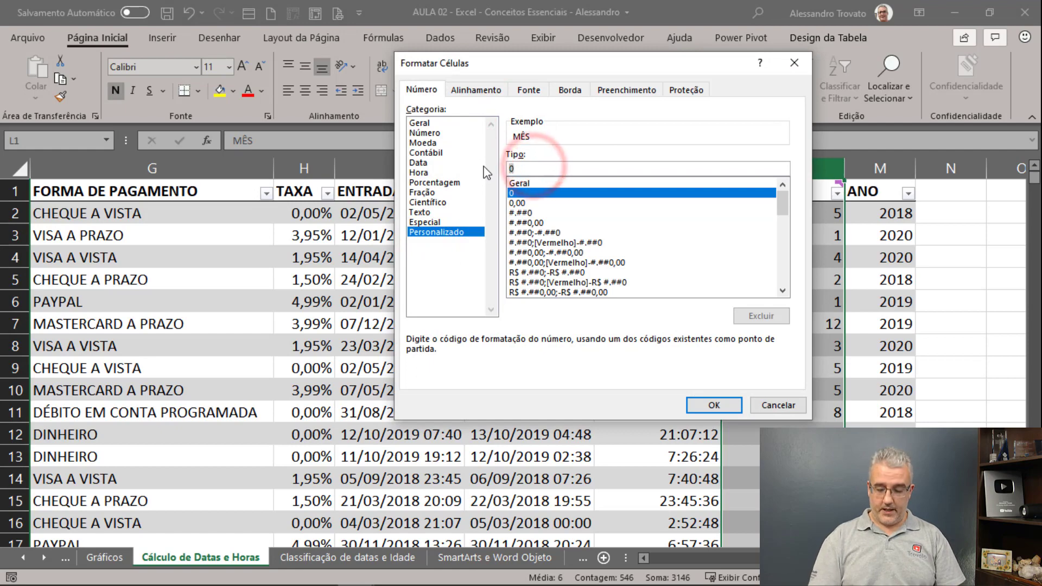
text(mmmm)
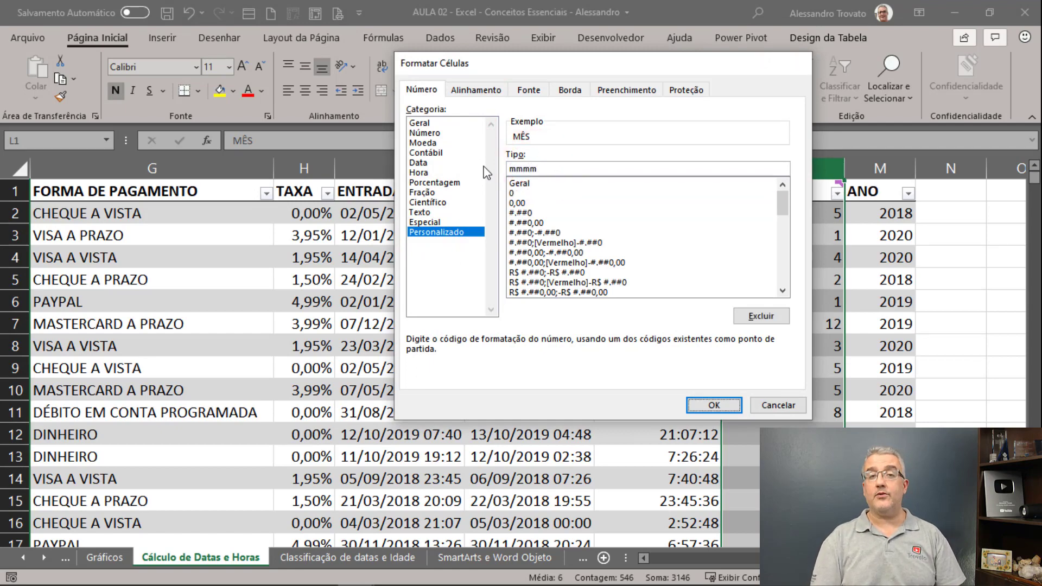
key(Return)
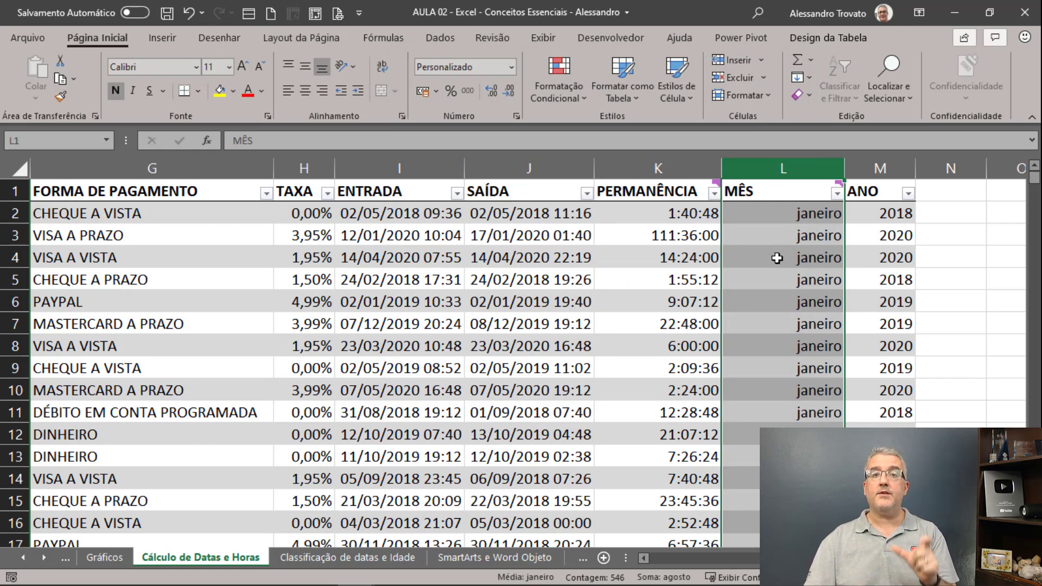
Step: Check cell L2 and undo the custom month-name format on the MÊS column
click(816, 212)
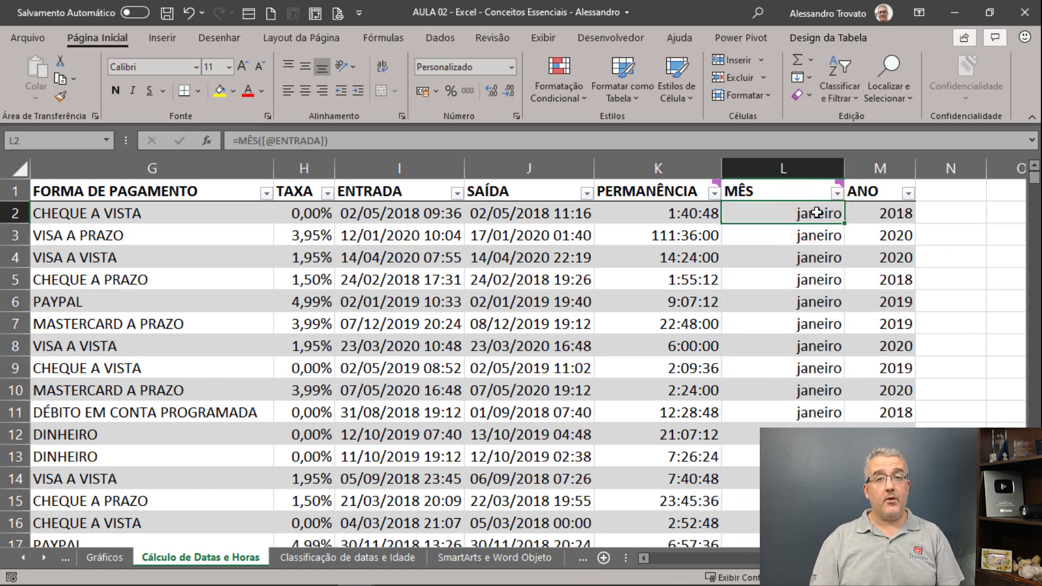
key(ctrl+z)
click(816, 213)
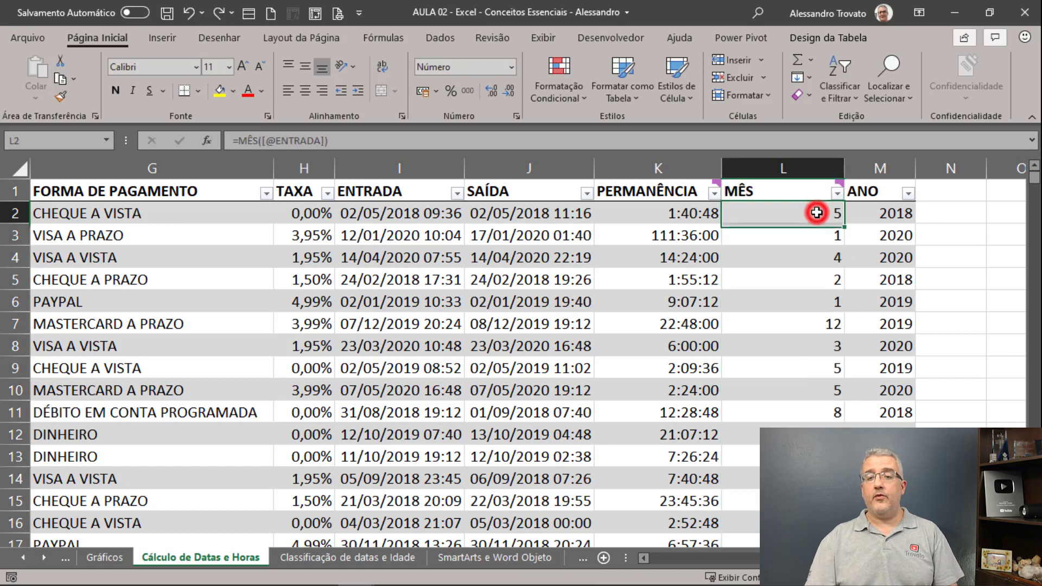
Step: Add a table column headed MÊS EXTENSO in N1 and fit column N to the header's width
click(935, 190)
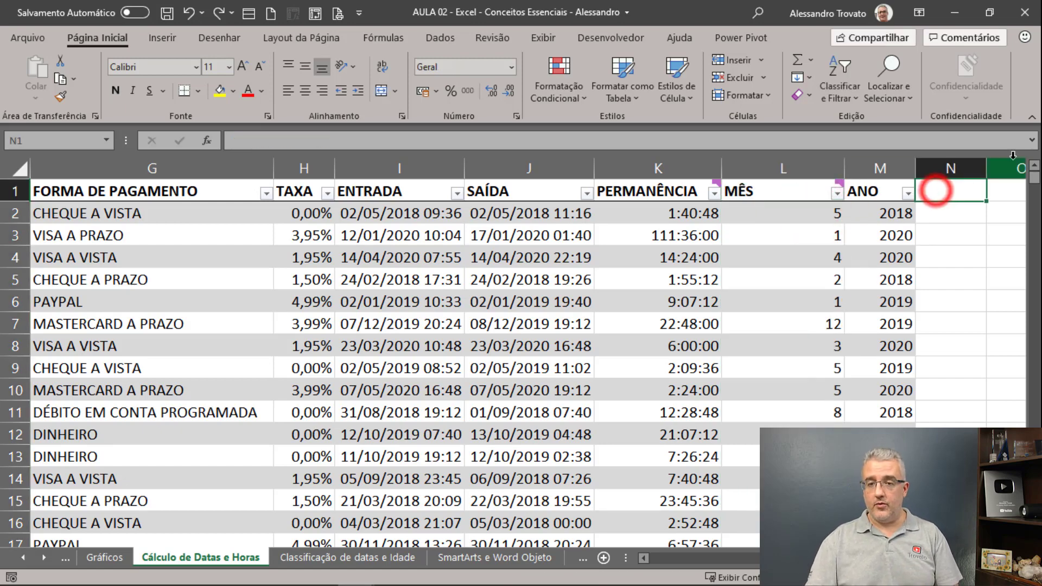
text(MÊS)
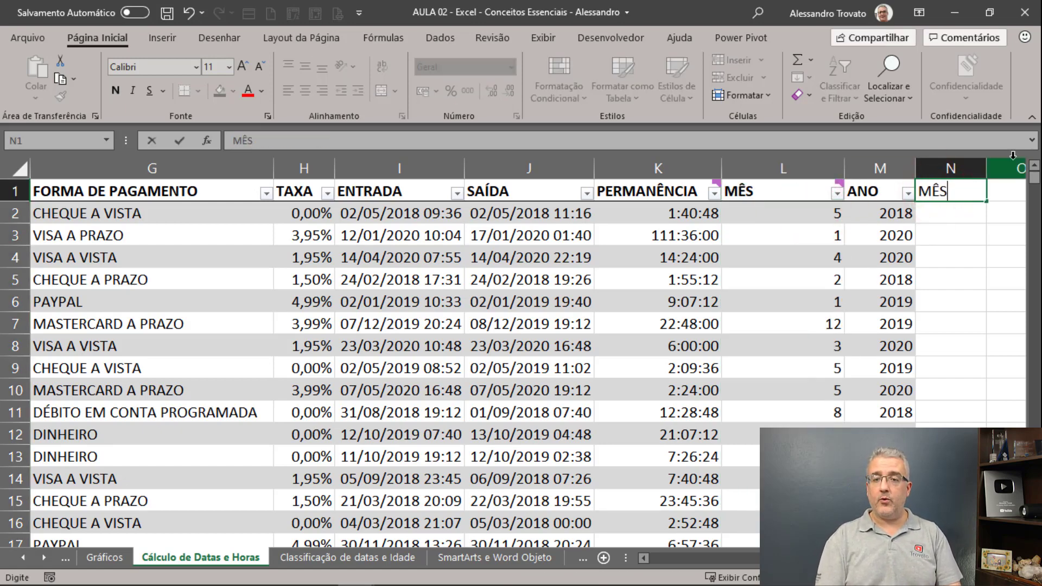
text( EXTEXT)
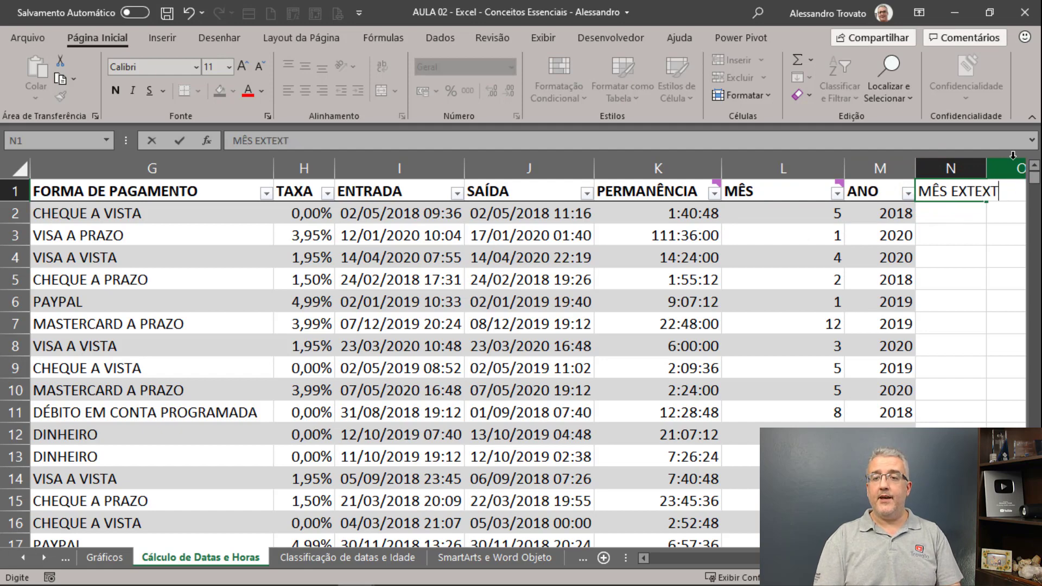
key(BackSpace)
key(BackSpace)
text(NSO)
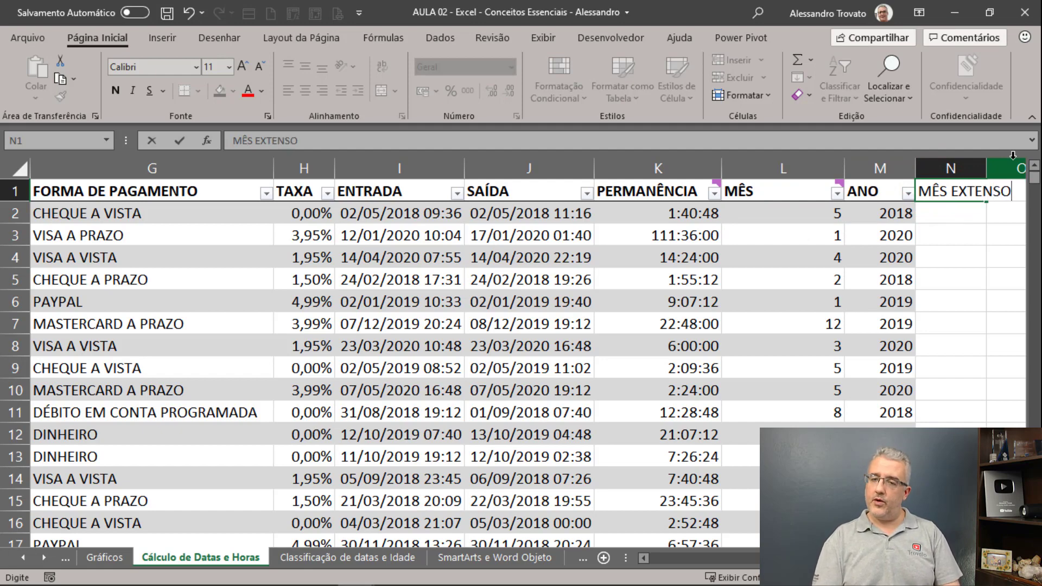
key(Return)
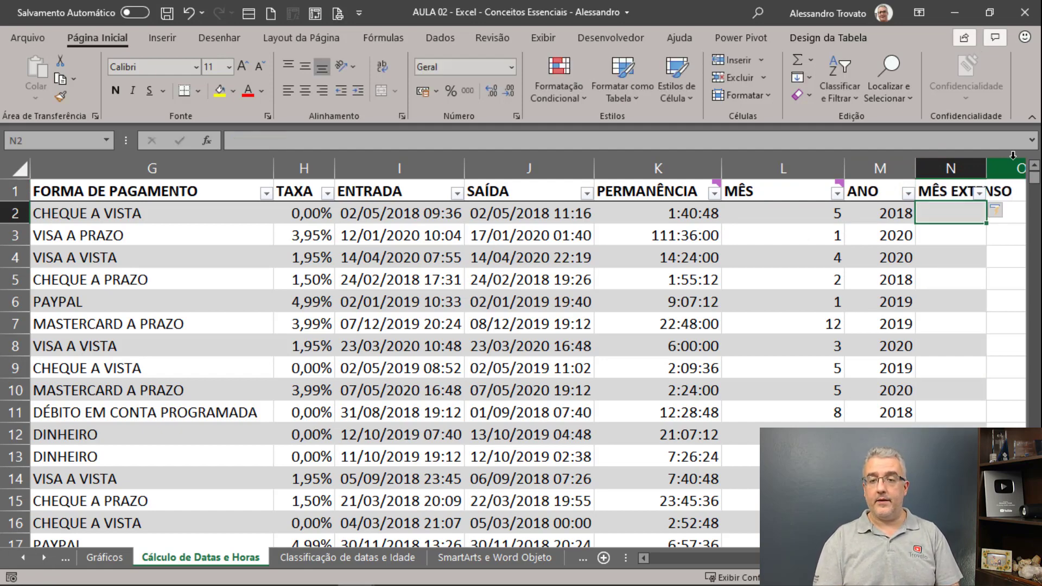
double_click(987, 167)
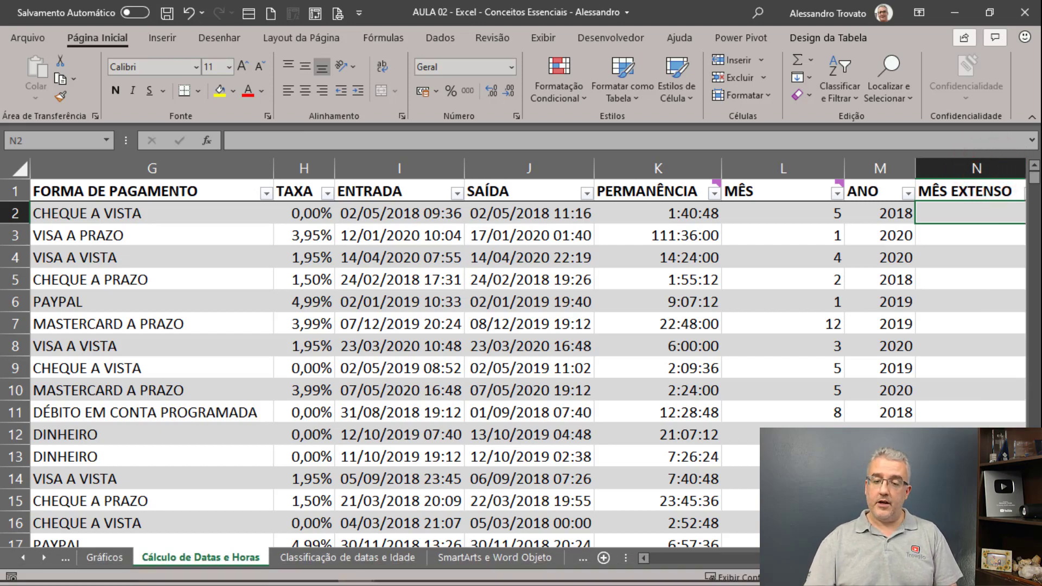
scroll(976, 188, right, 3)
scroll(729, 225, right, 2)
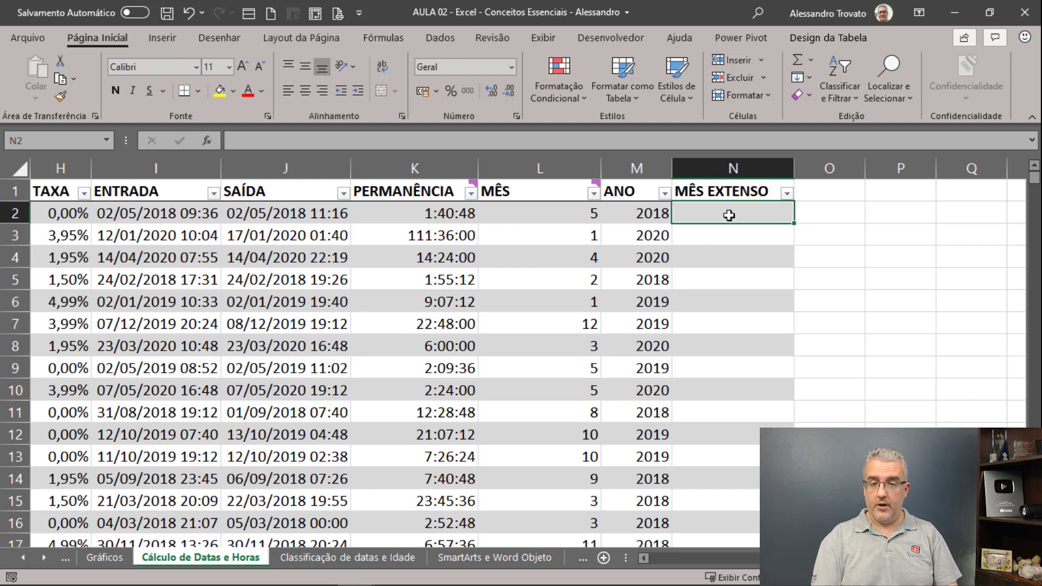
text(=)
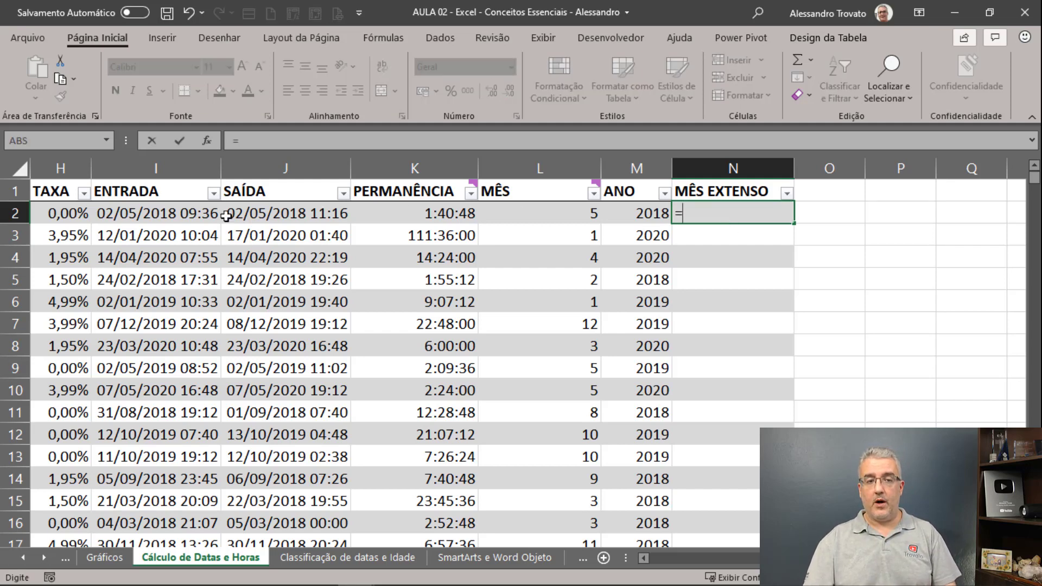
click(187, 220)
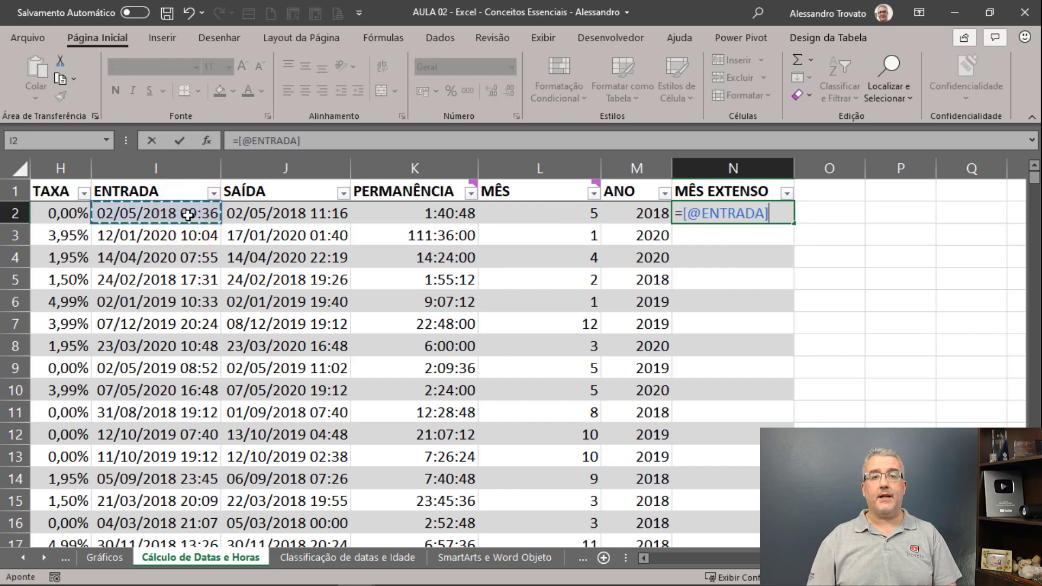
key(Return)
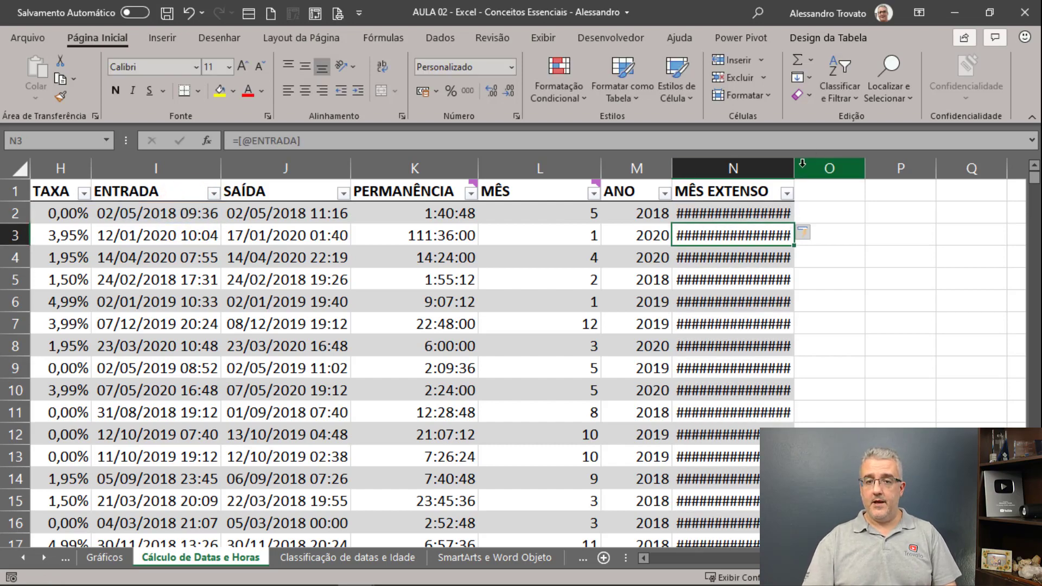
double_click(794, 169)
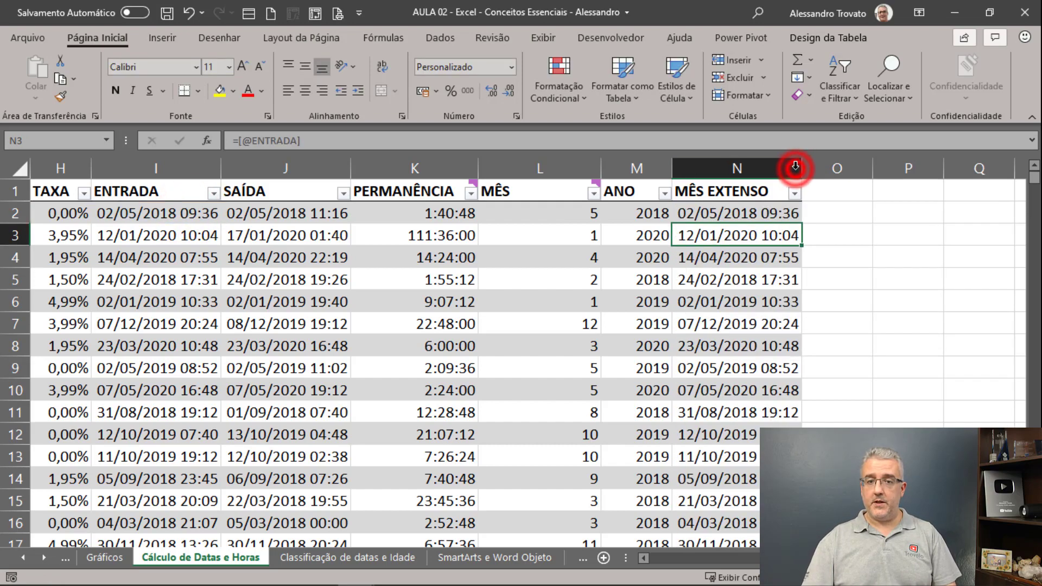
click(728, 217)
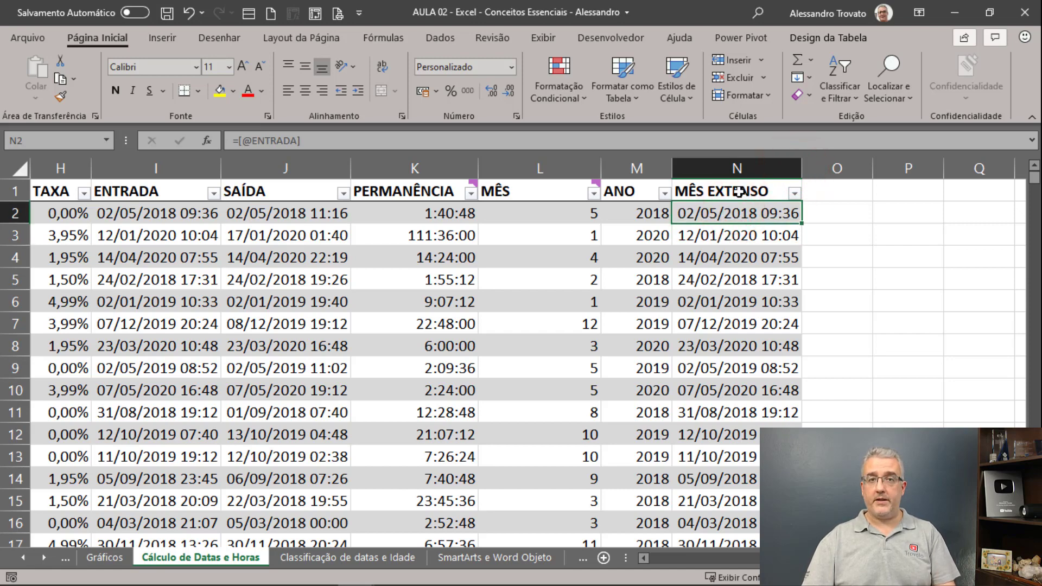
Step: Format the MÊS EXTENSO column N with the custom number format MMMM
click(742, 167)
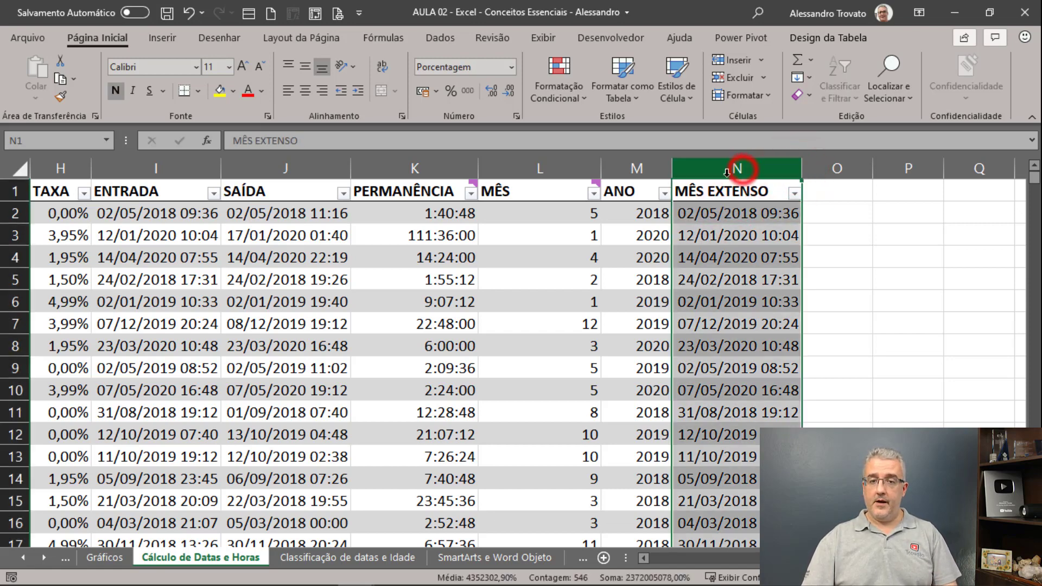
click(516, 116)
click(450, 232)
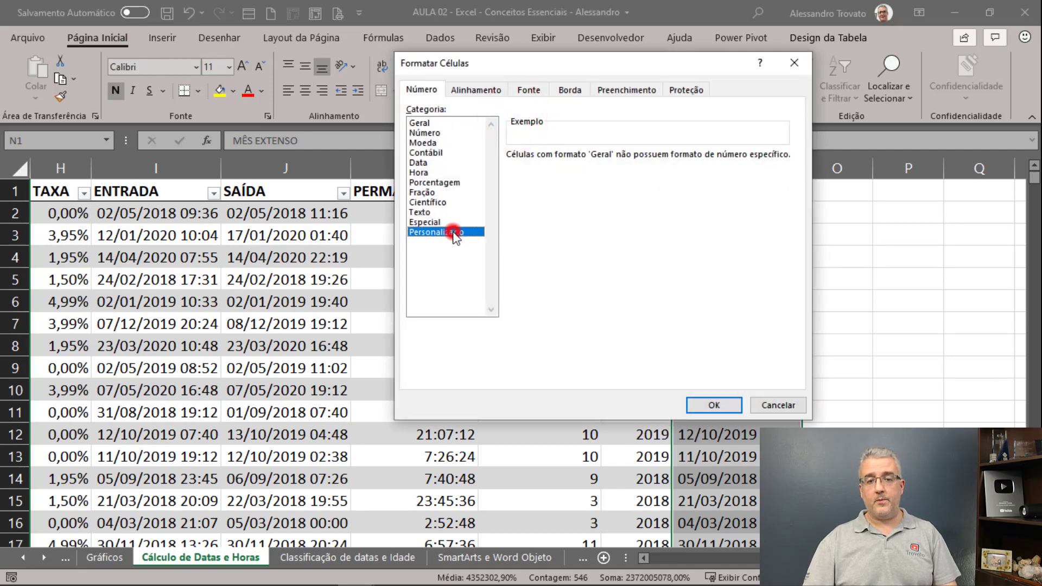
double_click(540, 168)
text(MM)
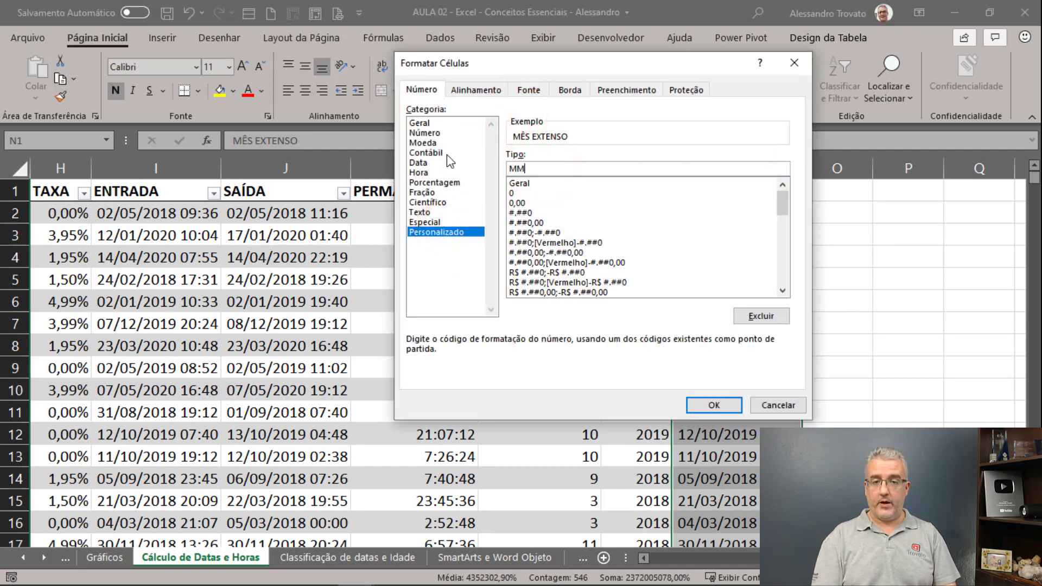
text(MM)
key(Return)
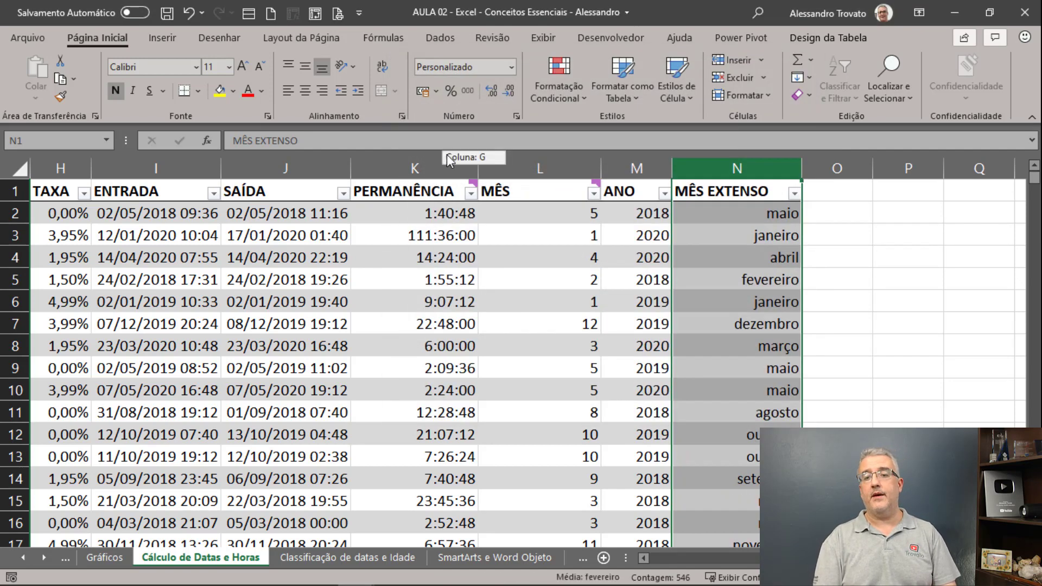
Step: Create a pivot table from Tabela1 on a new worksheet
click(775, 214)
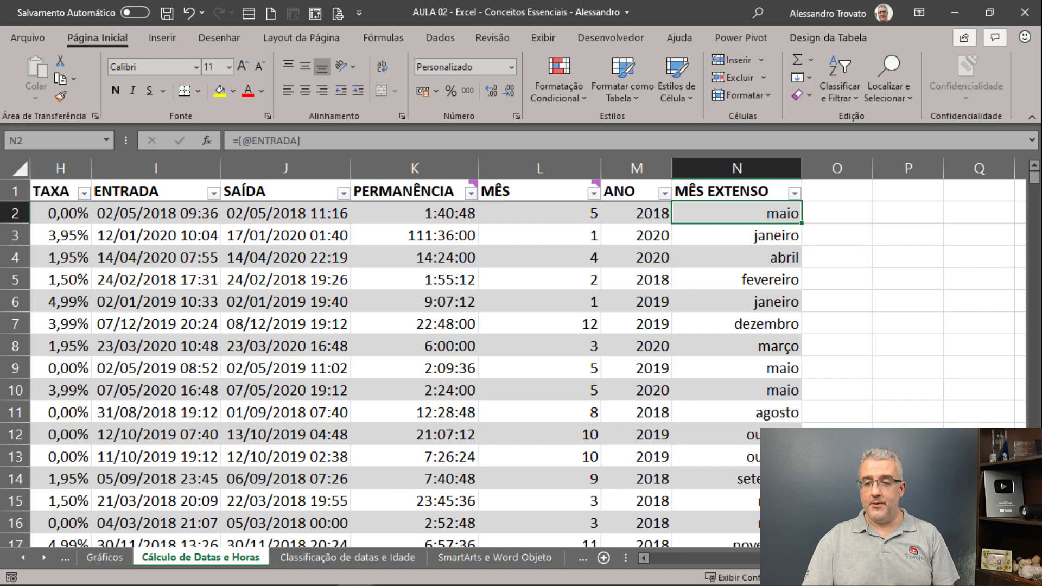
scroll(391, 230, right, 3)
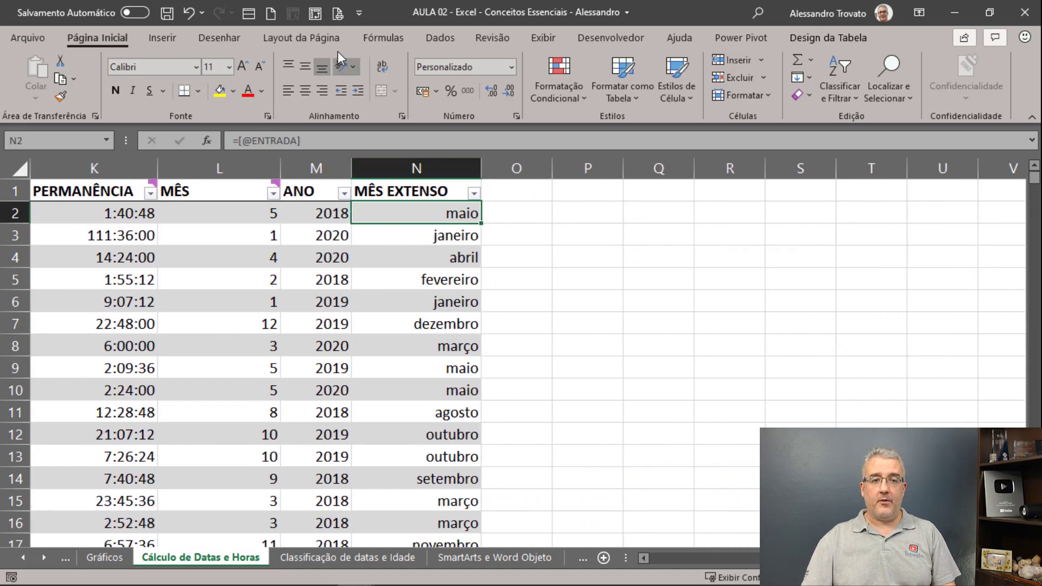
click(162, 38)
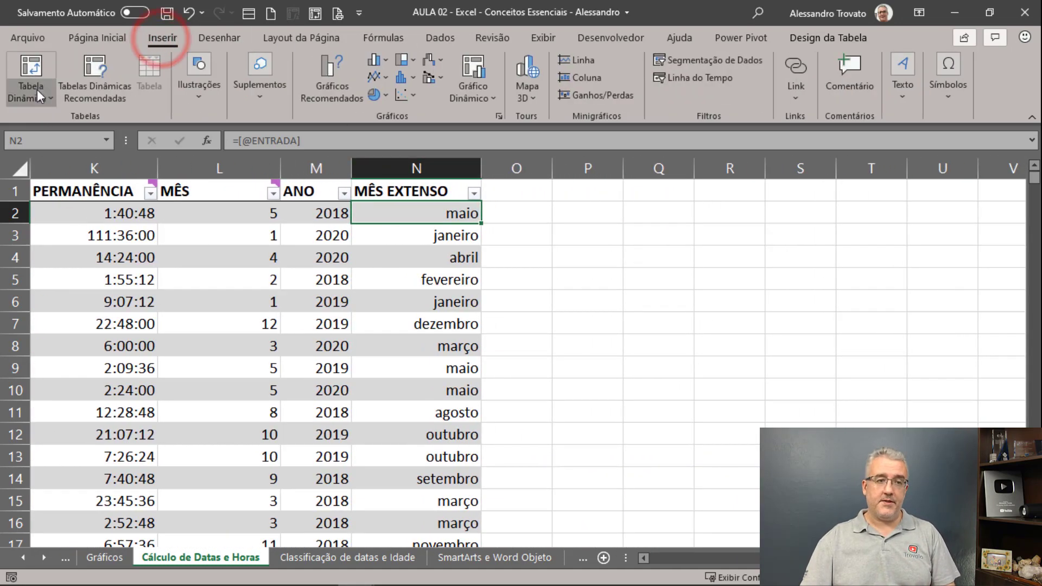
click(32, 73)
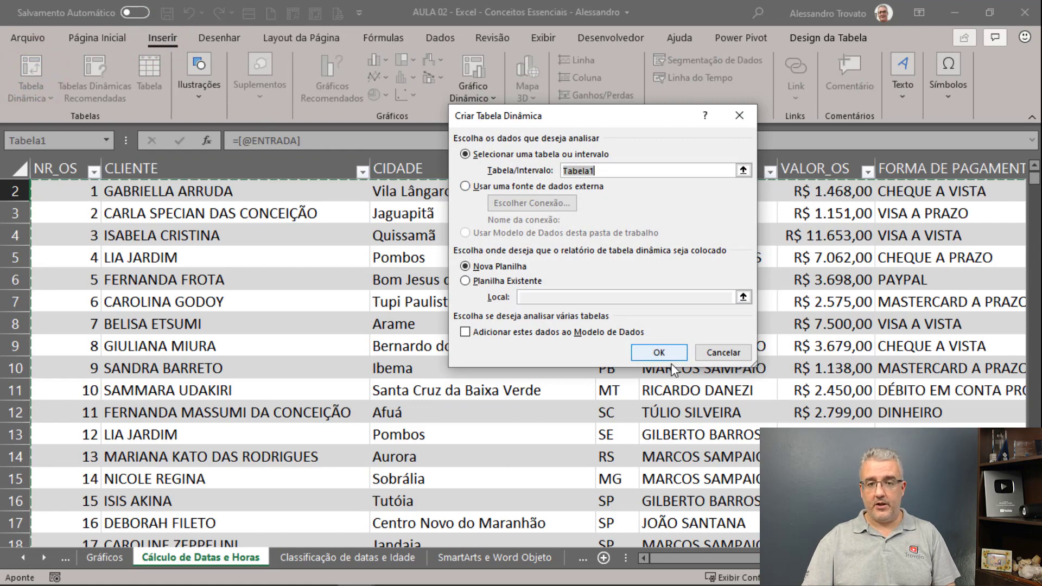
click(659, 352)
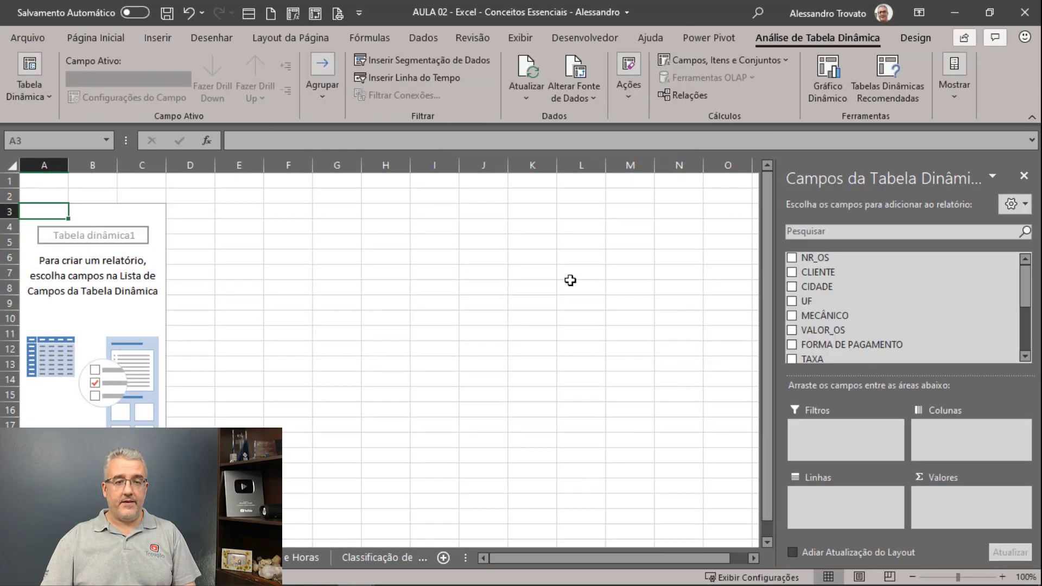
Step: Add the MÊS EXTENSO field to the pivot table's Linhas area and review the row fields
scroll(855, 330, down, 5)
drag(814, 335, 853, 502)
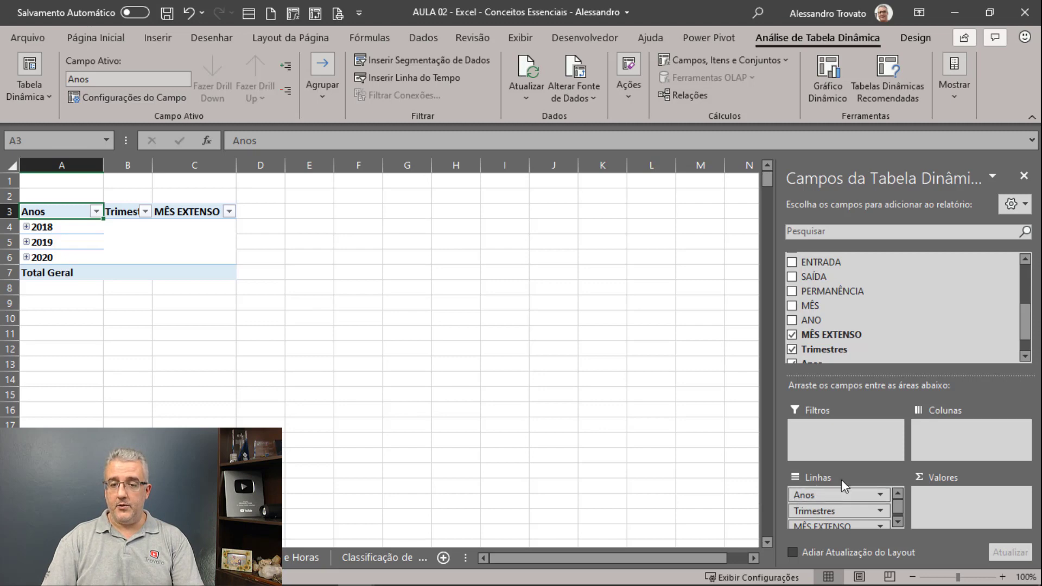
scroll(849, 513, down, 1)
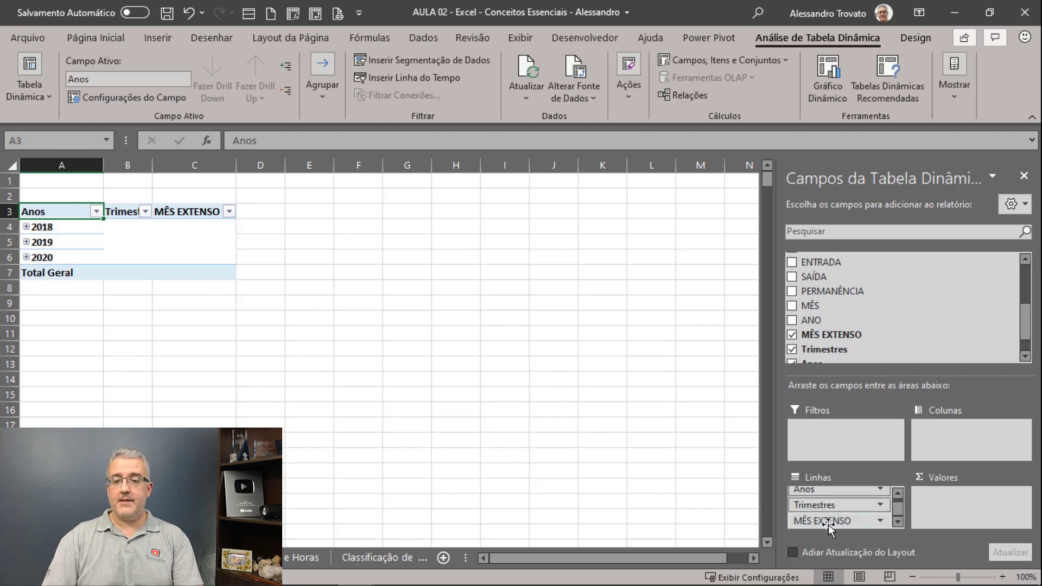
scroll(829, 525, up, 1)
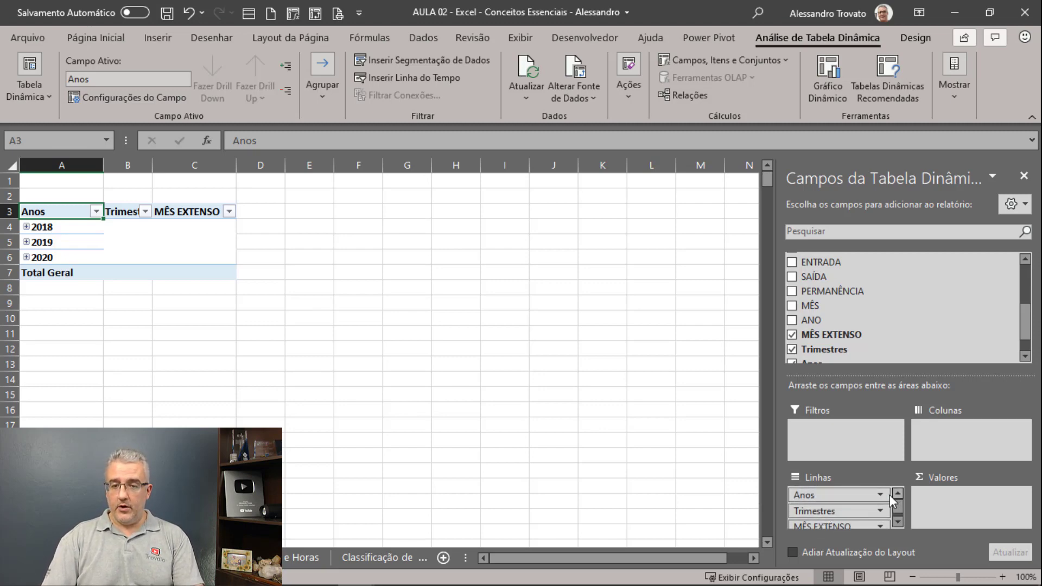
Step: Remove the Anos and Trimestres fields from the pivot table's rows, keeping only MÊS EXTENSO
click(857, 496)
click(801, 458)
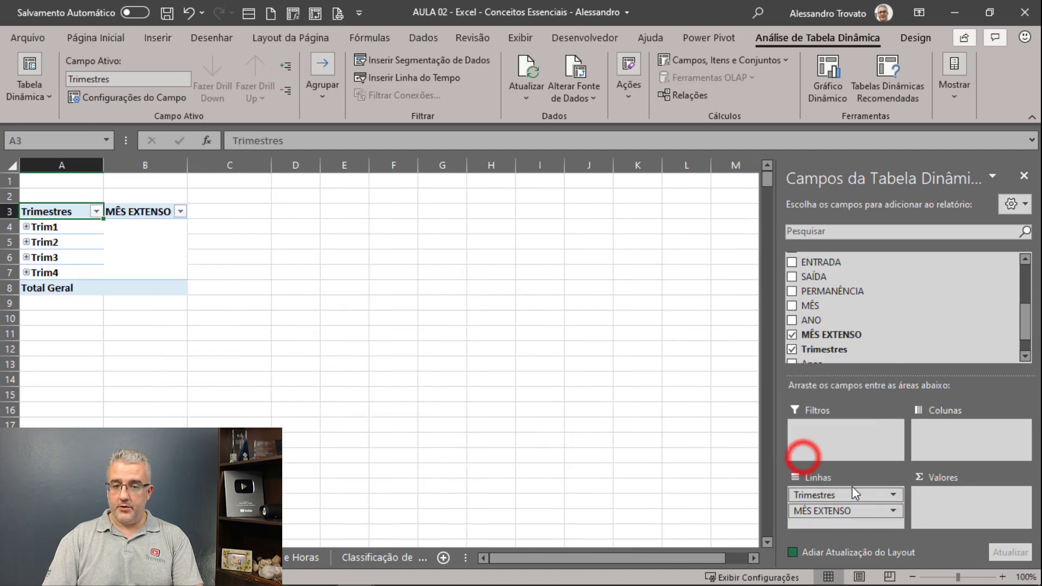
click(845, 497)
click(792, 458)
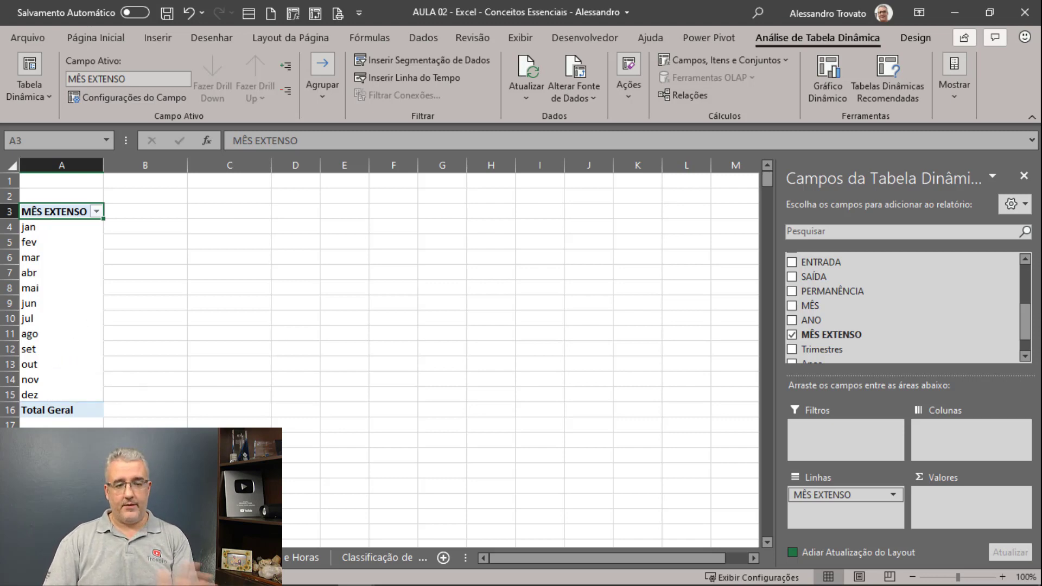
Step: Delete the worksheet that contains the pivot table
right_click(168, 557)
click(255, 367)
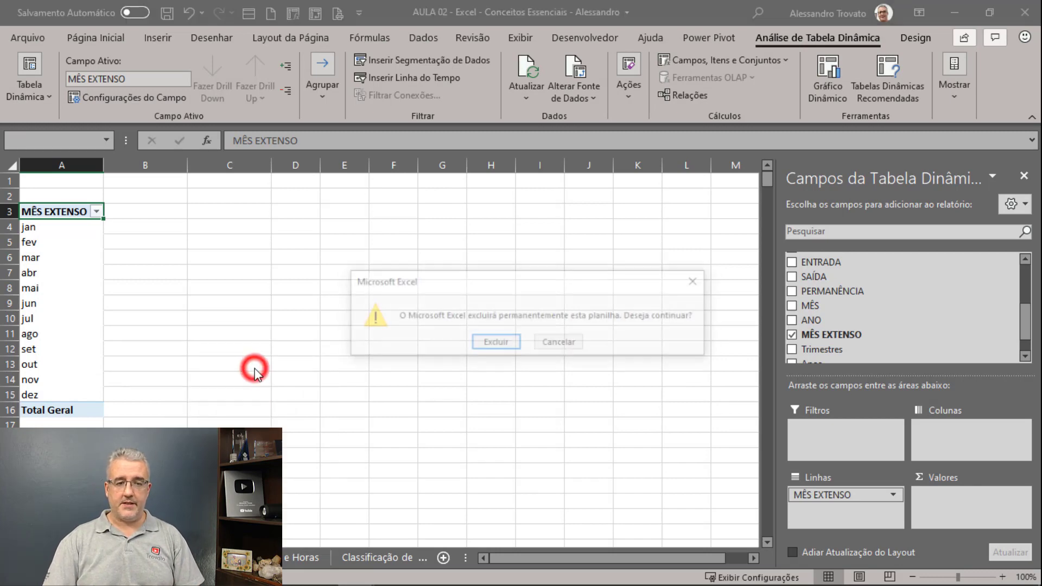
click(495, 342)
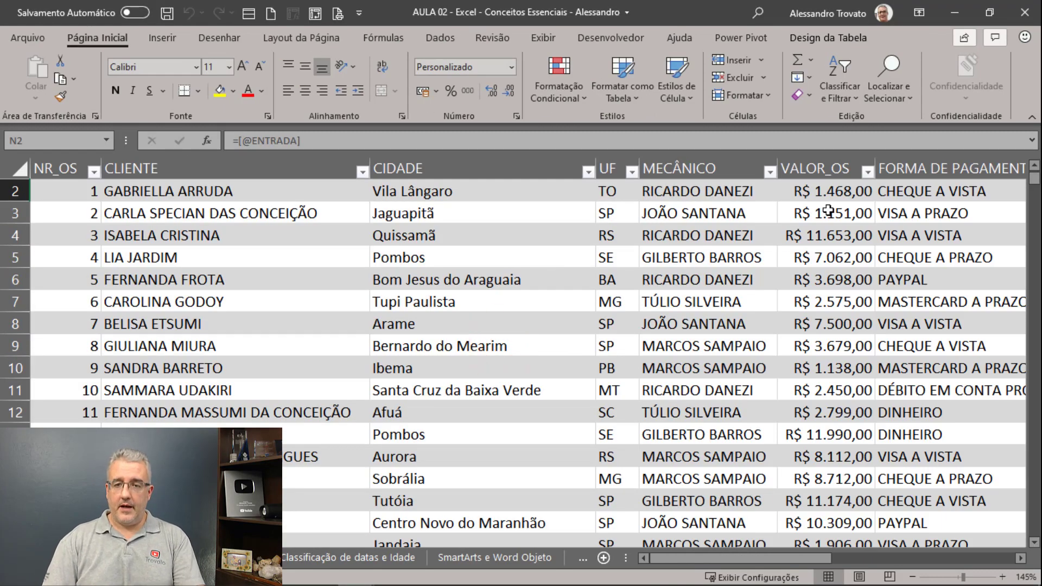
click(850, 211)
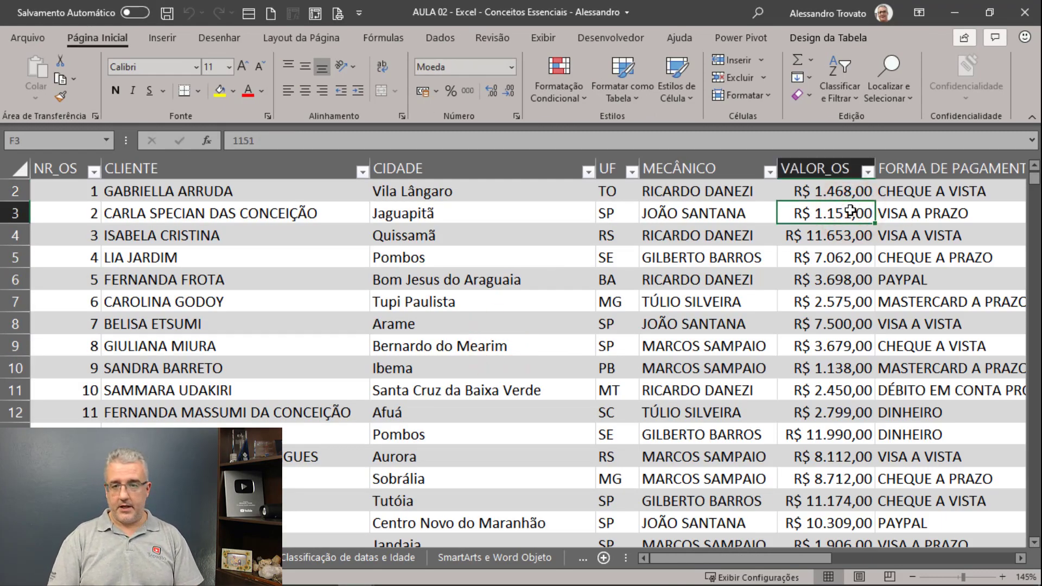
key(ctrl+Up)
key(ctrl+Right)
key(Down)
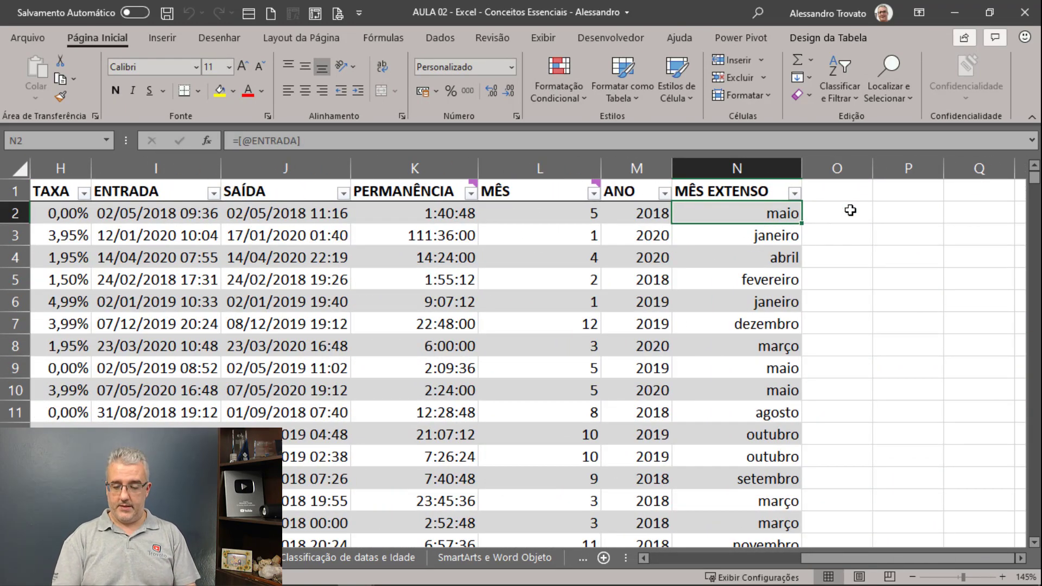
text(=TEXTO)
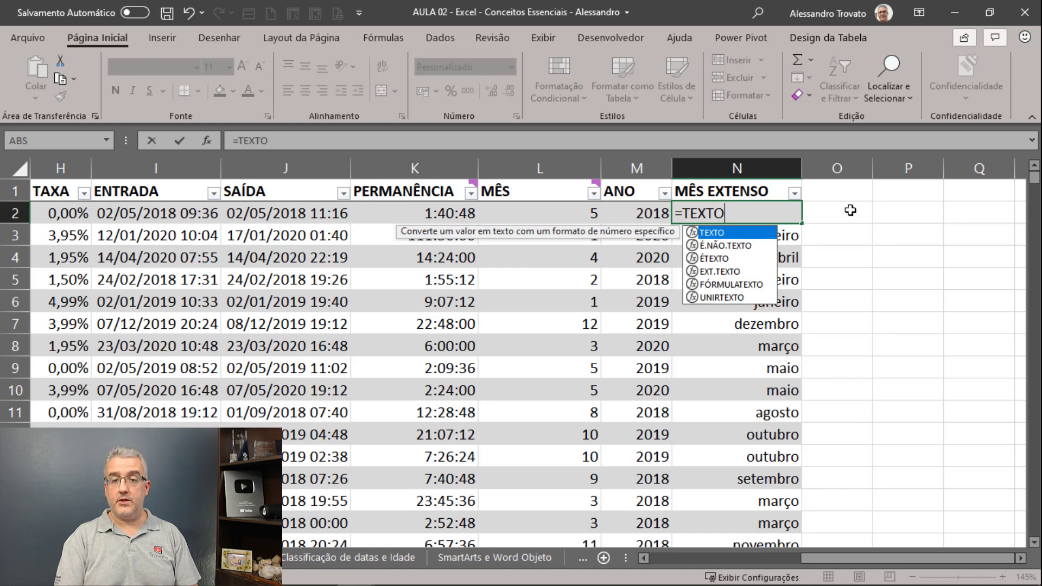
text(()
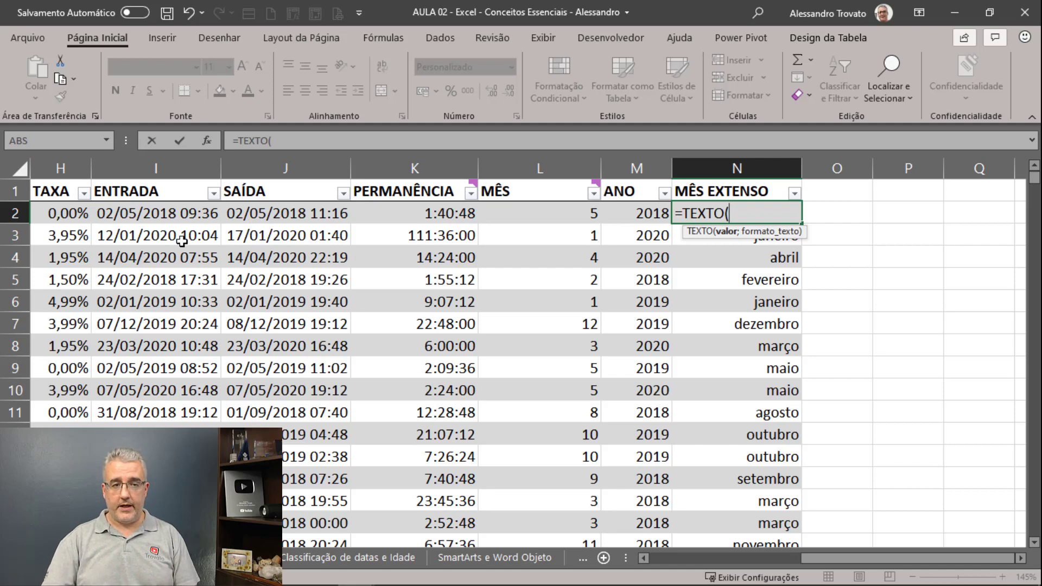
click(160, 217)
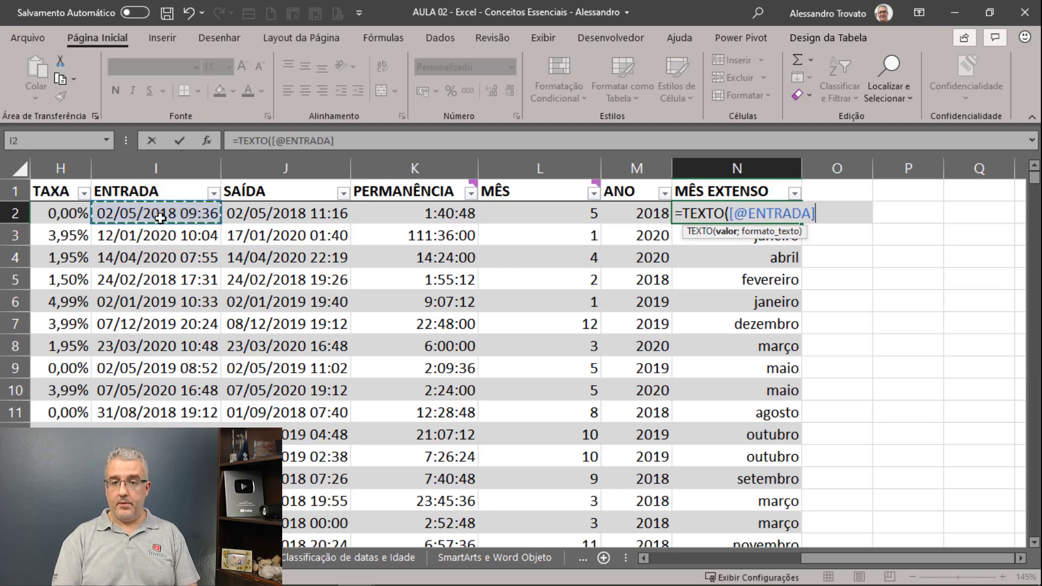
text(;)
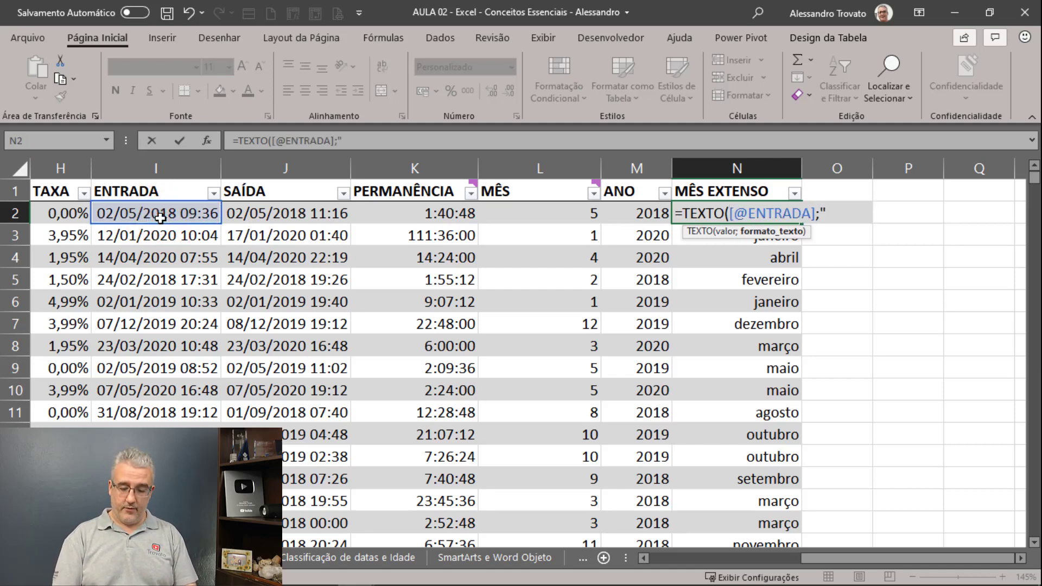
text("mmmm")
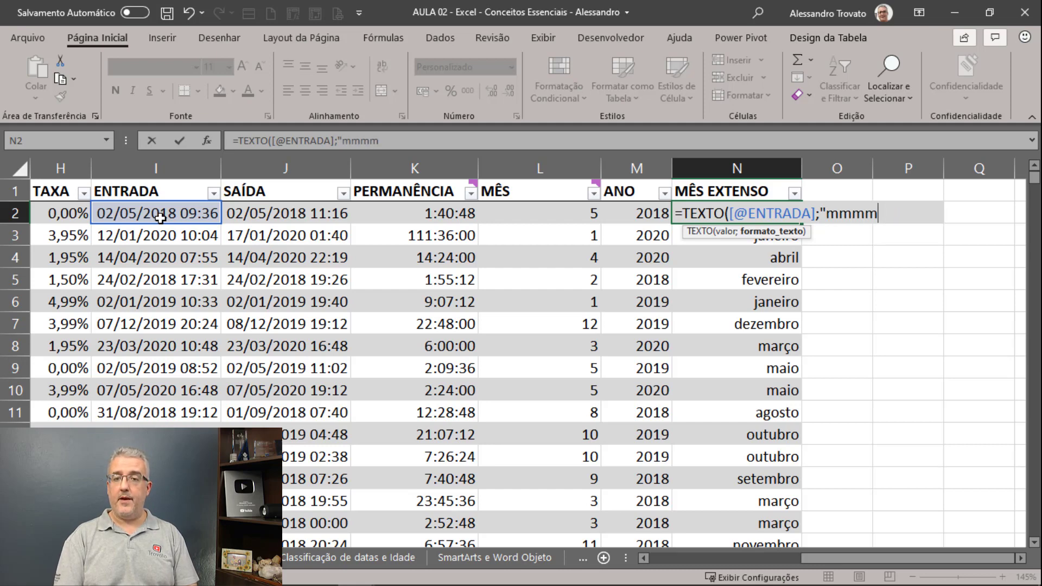
key(BackSpace)
text())
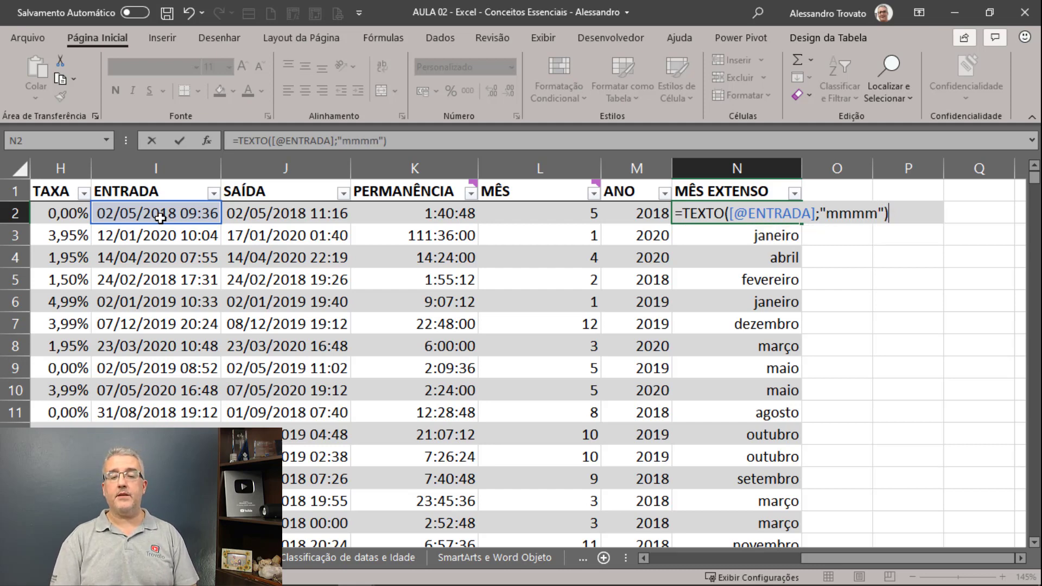
key(Return)
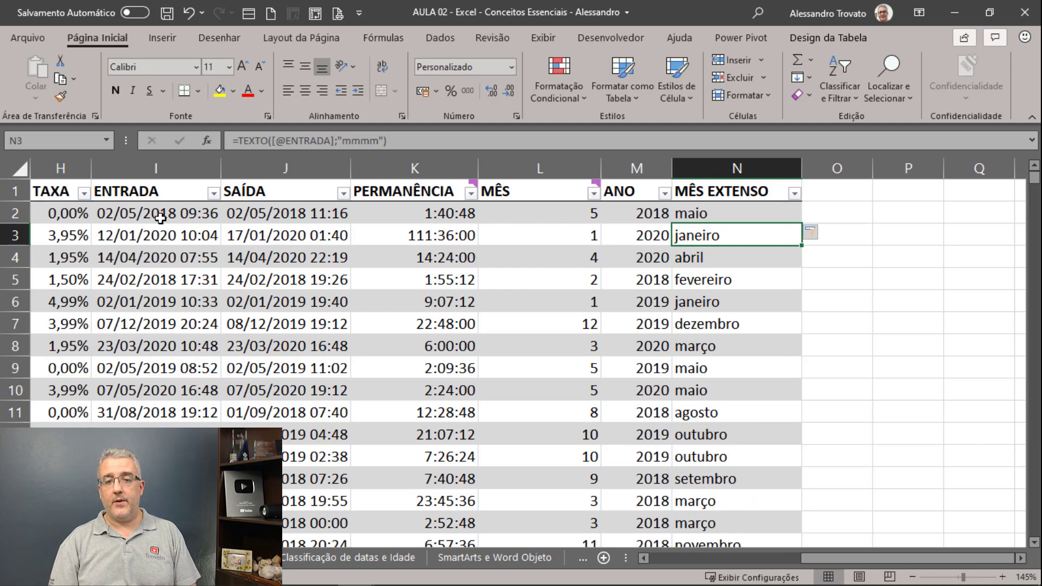
key(Up)
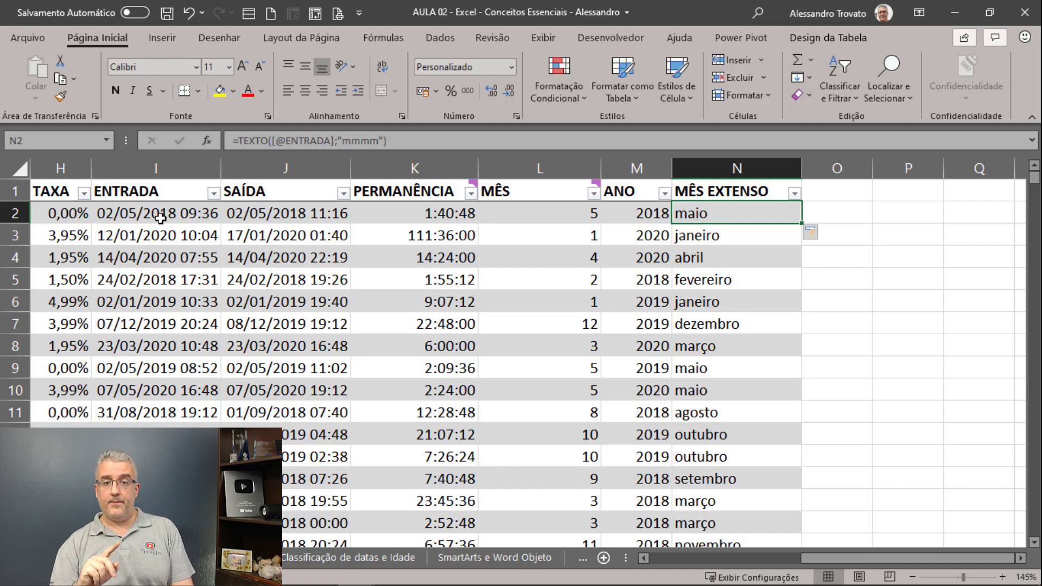
key(F2)
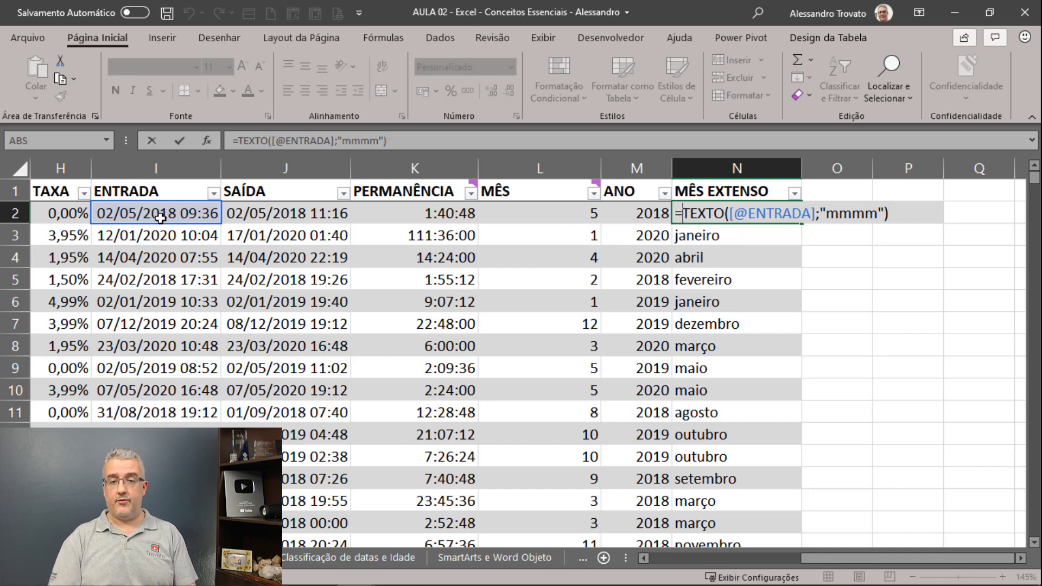
text(PRI)
key(Tab)
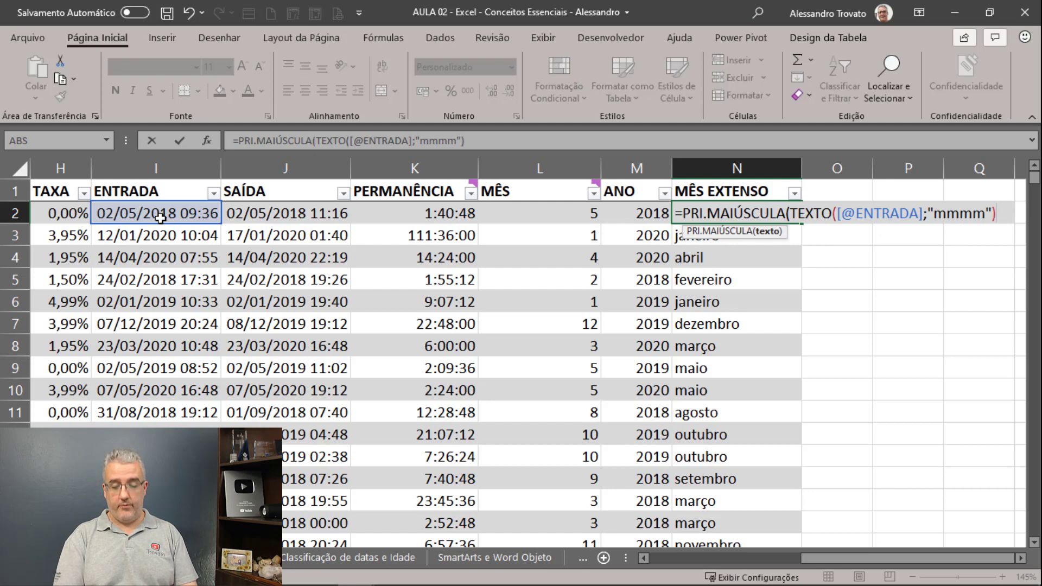
text())
key(Return)
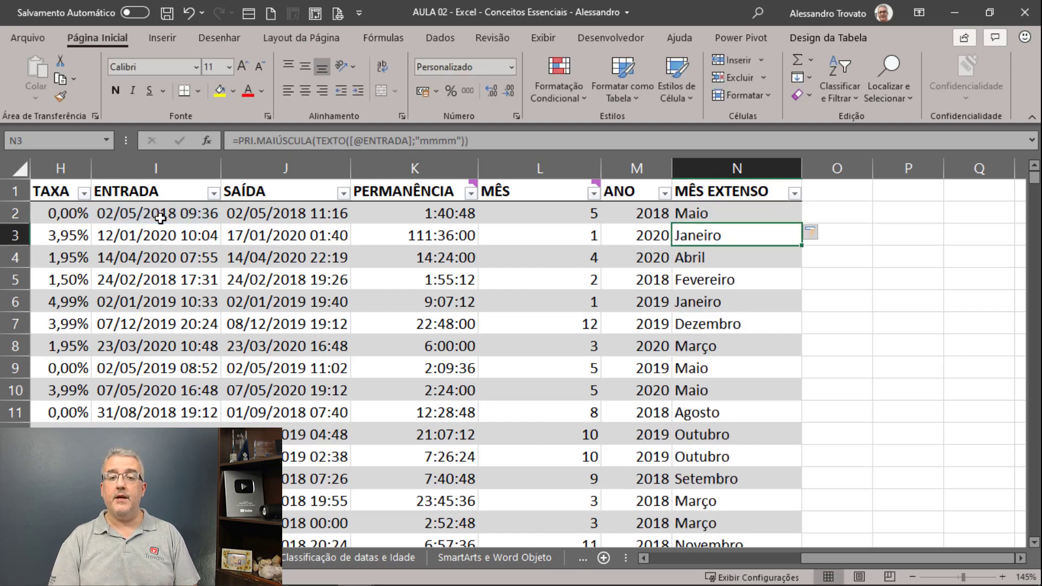
Step: Create a pivot table from Tabela1 on a new worksheet with MÊS EXTENSO in the Linhas area
key(Up)
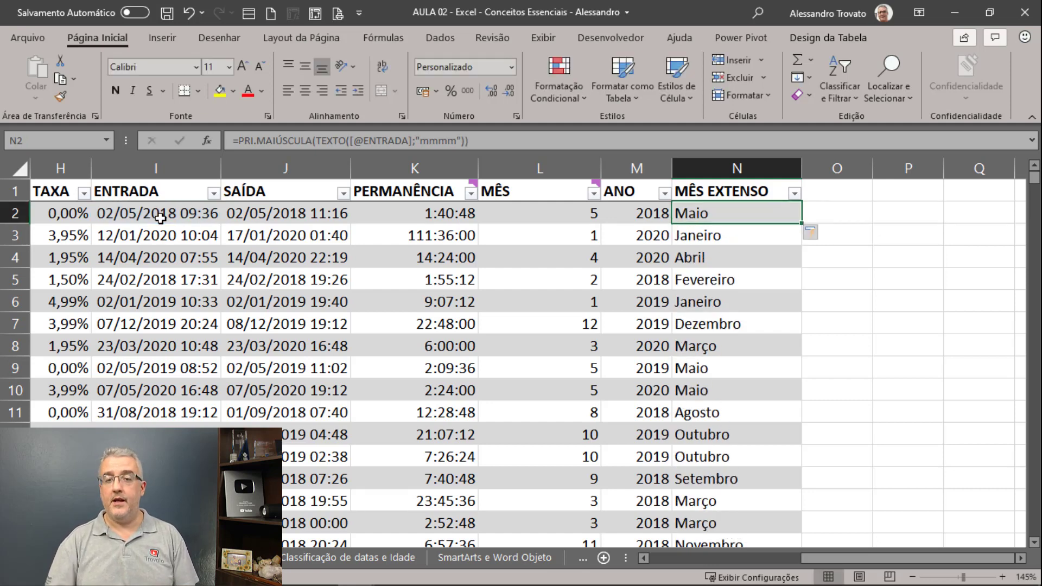
click(161, 39)
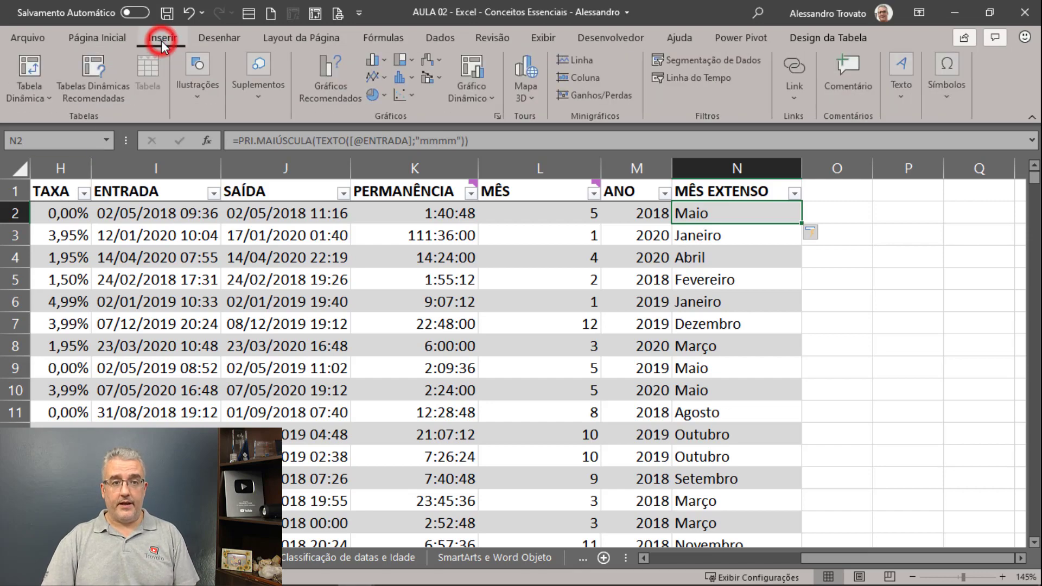
click(39, 70)
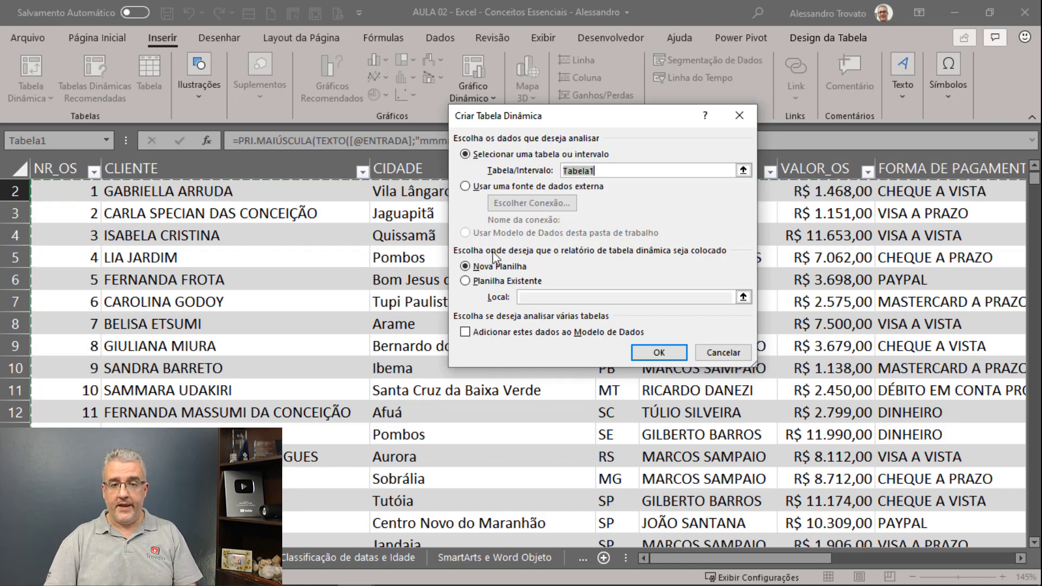
click(658, 353)
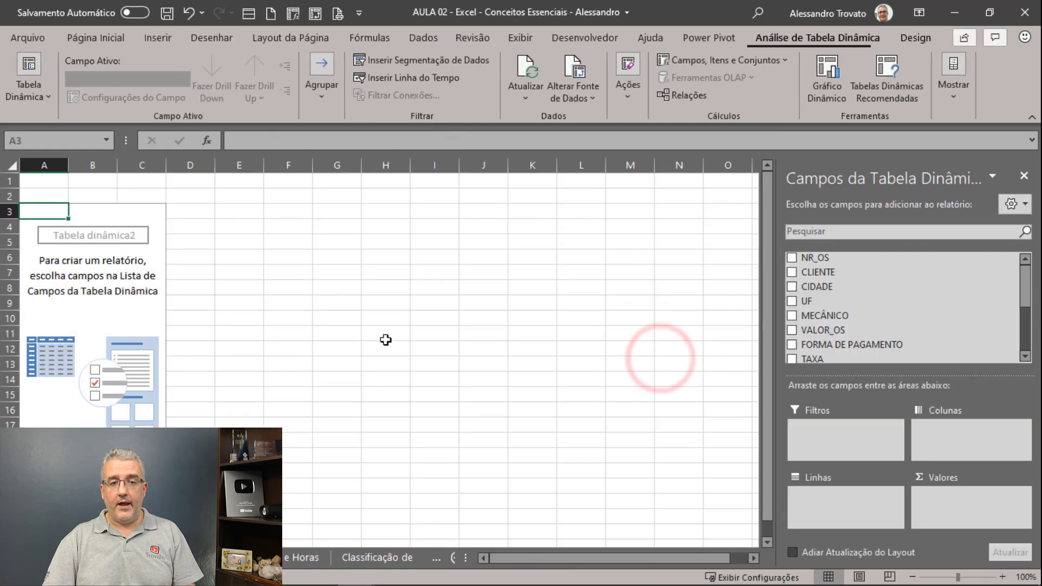
scroll(868, 315, down, 5)
drag(828, 335, 841, 492)
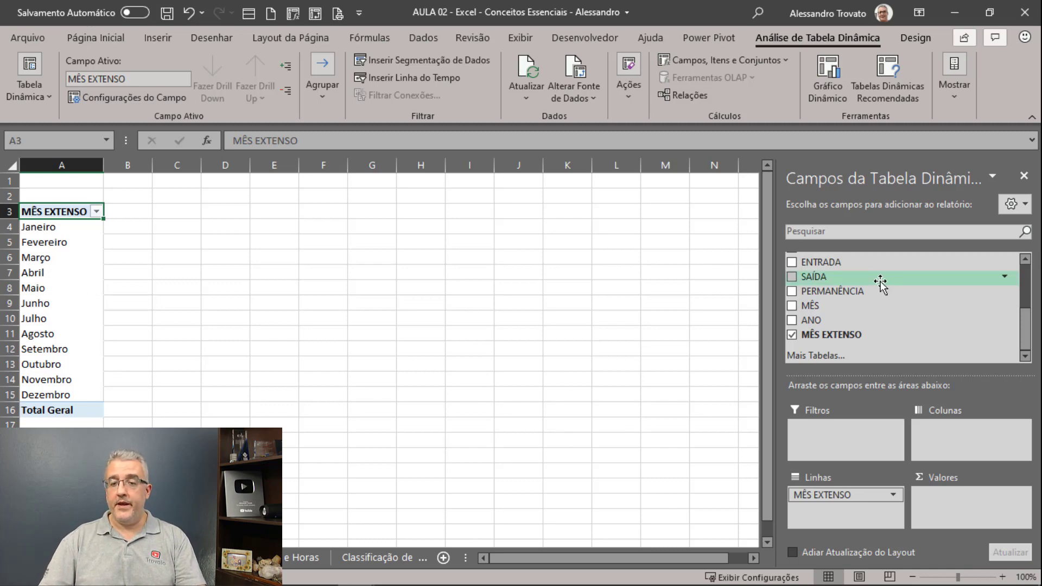
Step: Add VALOR_OS to the pivot table's values as a sum and format it as Moeda with the R$ symbol and 2 decimals
scroll(864, 295, up, 2)
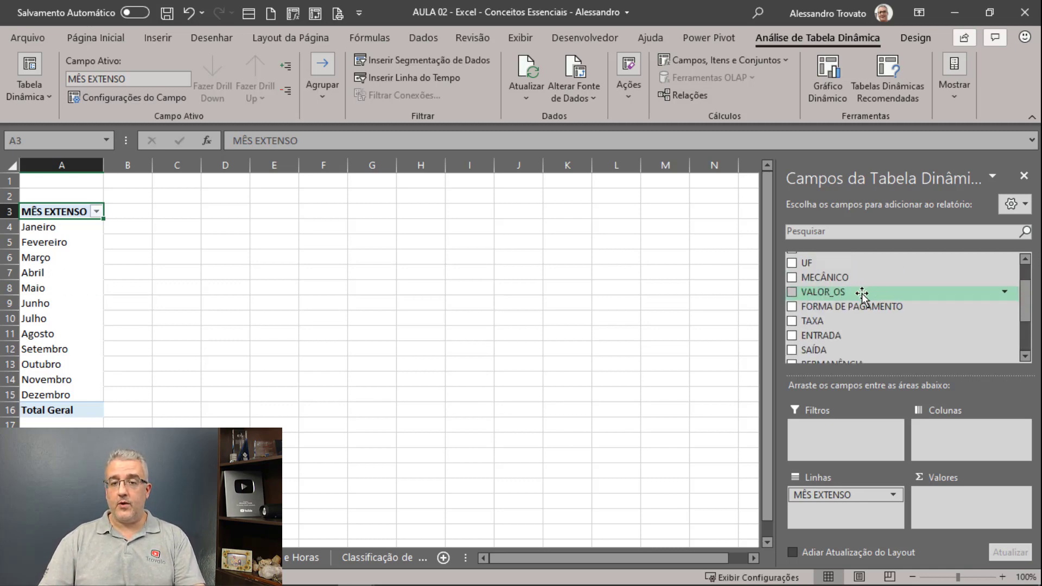
drag(862, 294, 981, 509)
click(1019, 494)
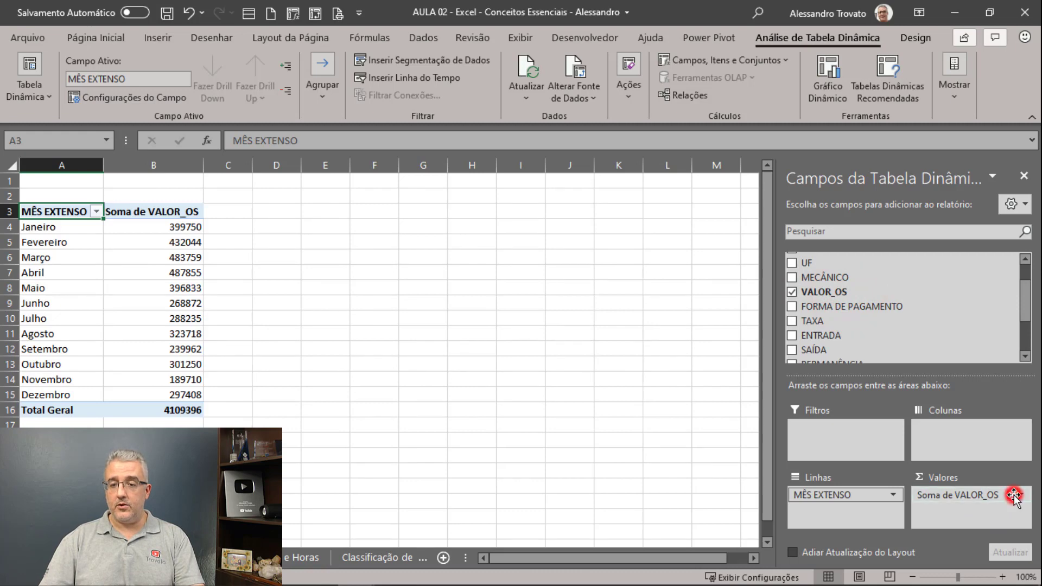
click(955, 478)
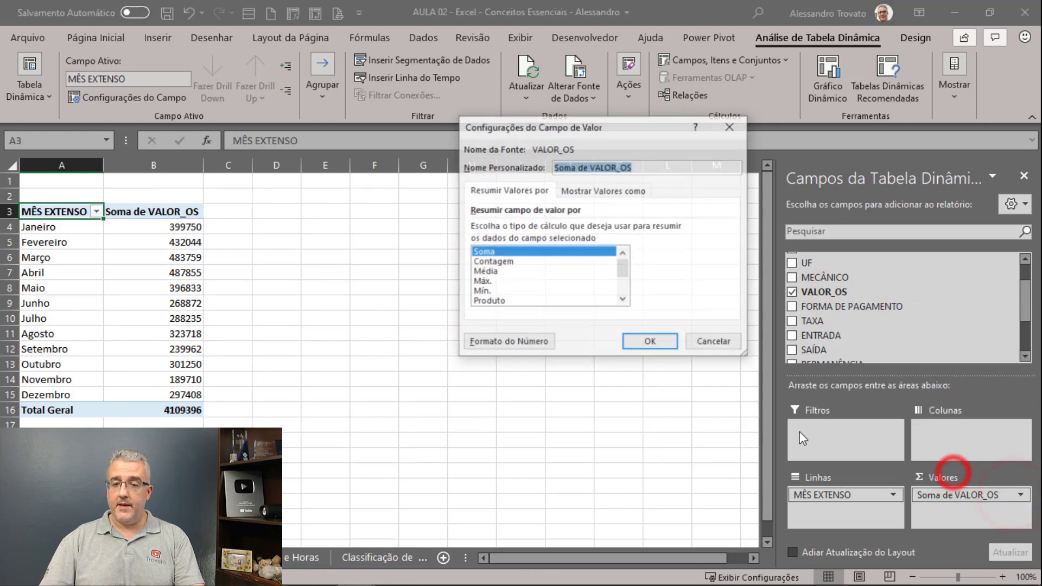
click(495, 343)
click(426, 143)
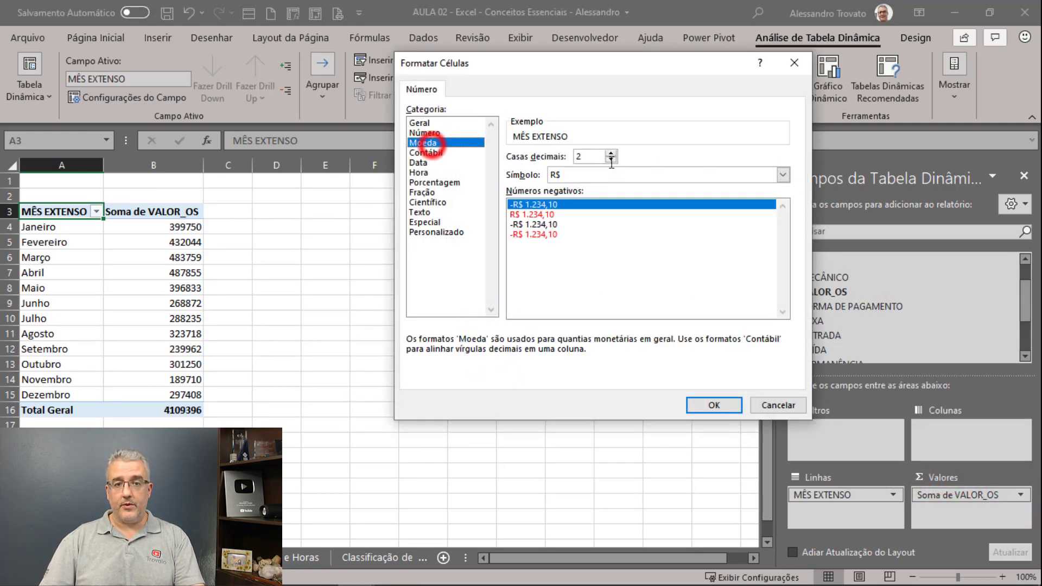
click(711, 404)
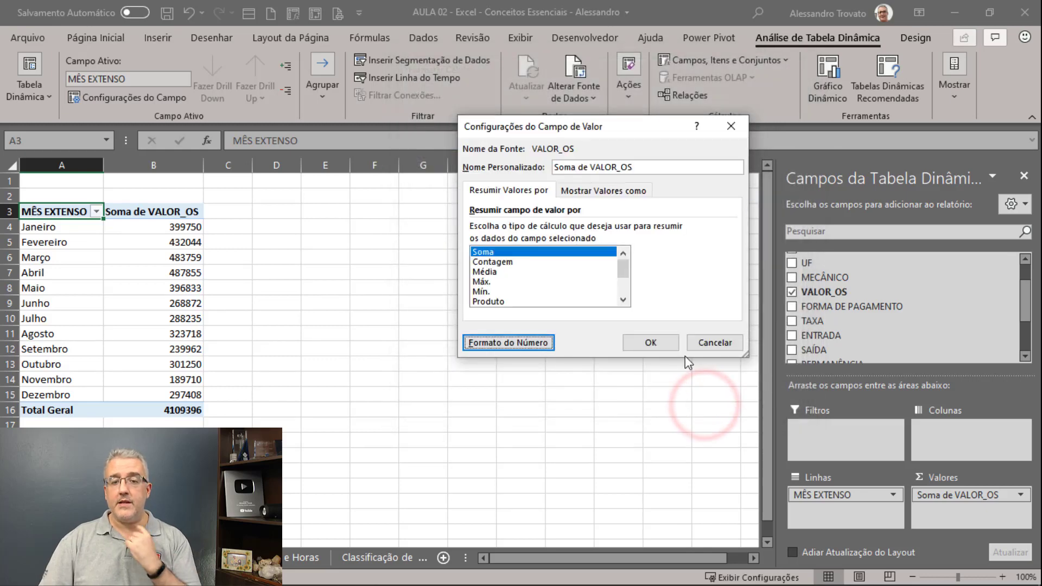
click(663, 340)
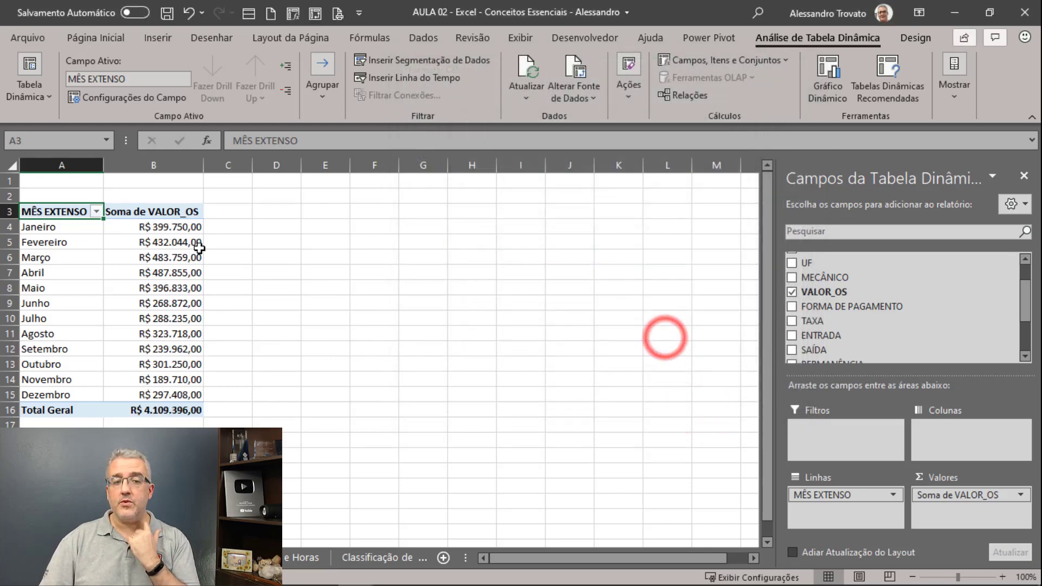
click(173, 335)
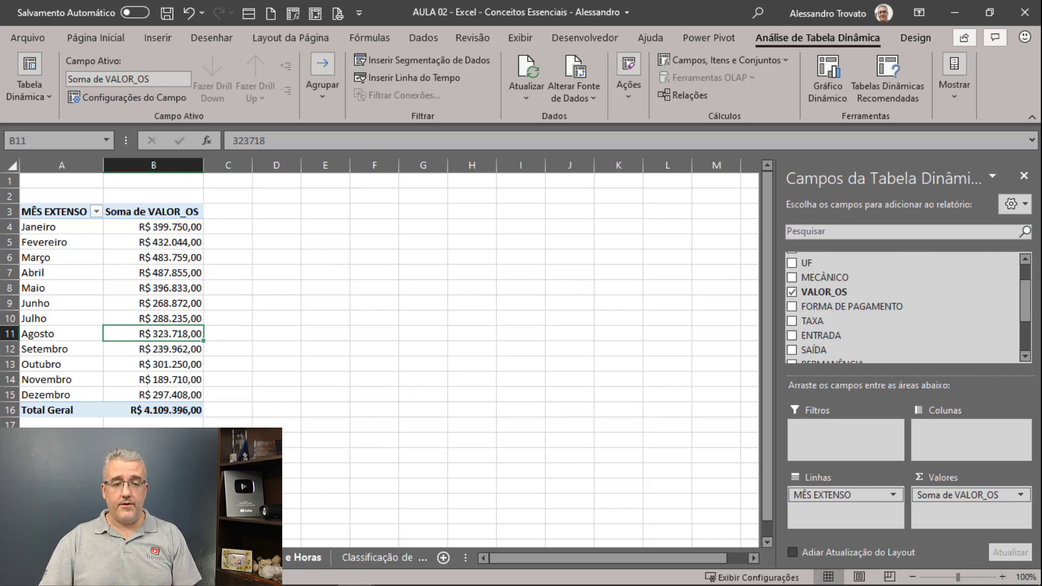
Step: Go to the last column header of the table on the Cálculo de Datas e Horas sheet
click(305, 557)
click(527, 206)
key(ctrl+Up)
key(ctrl+Right)
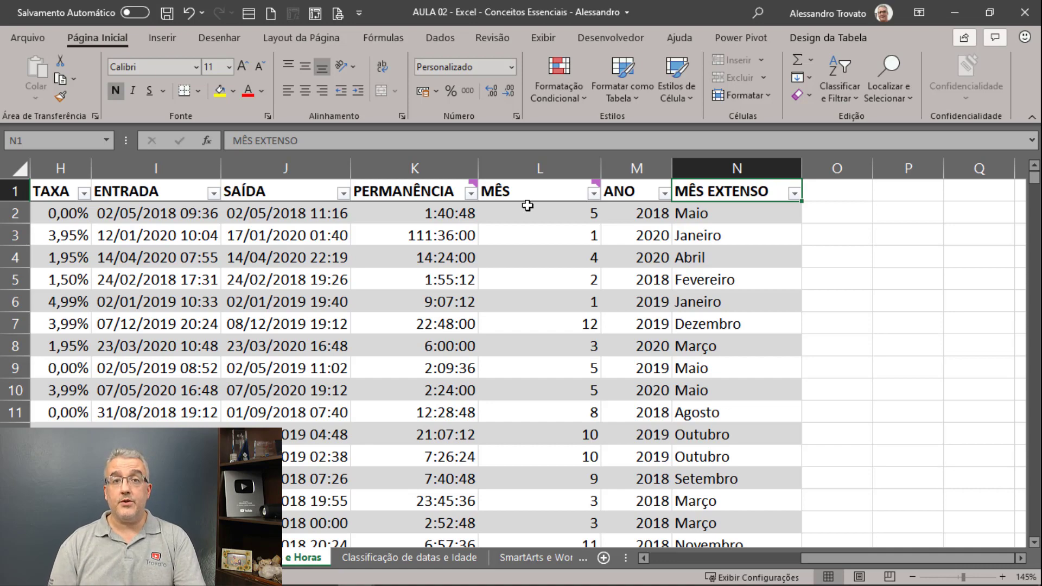
Step: Go to cell A1 of the Classificação de datas e Idade sheet
key(ctrl+Page_Down)
key(ctrl+Page_Down)
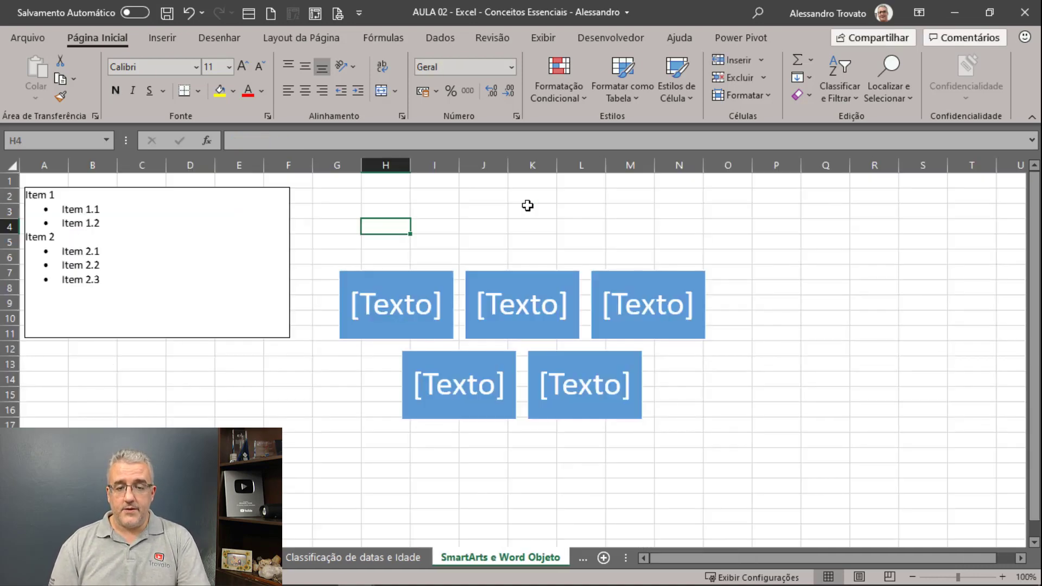
key(ctrl+Page_Up)
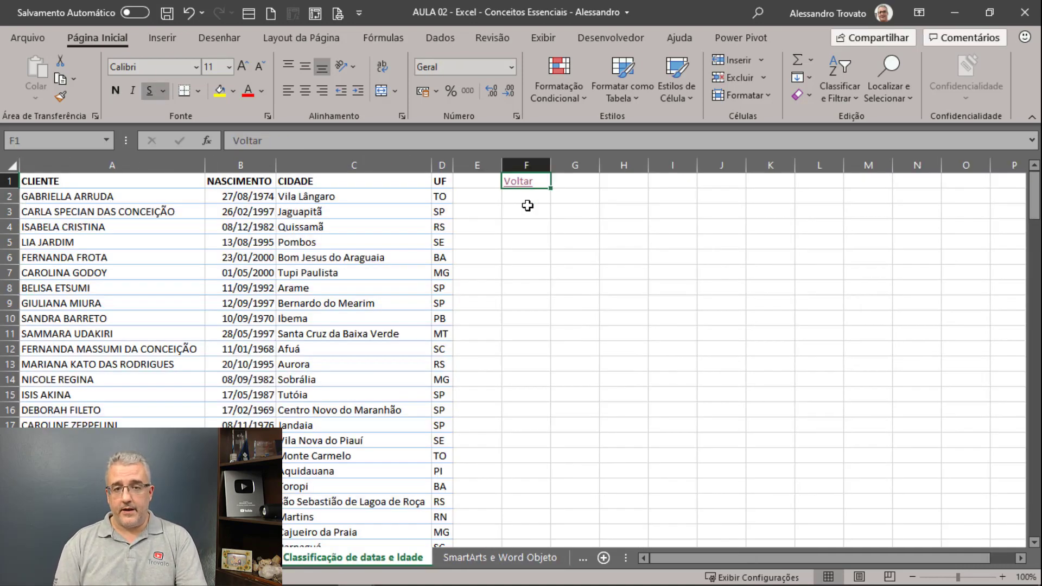
key(ctrl+Home)
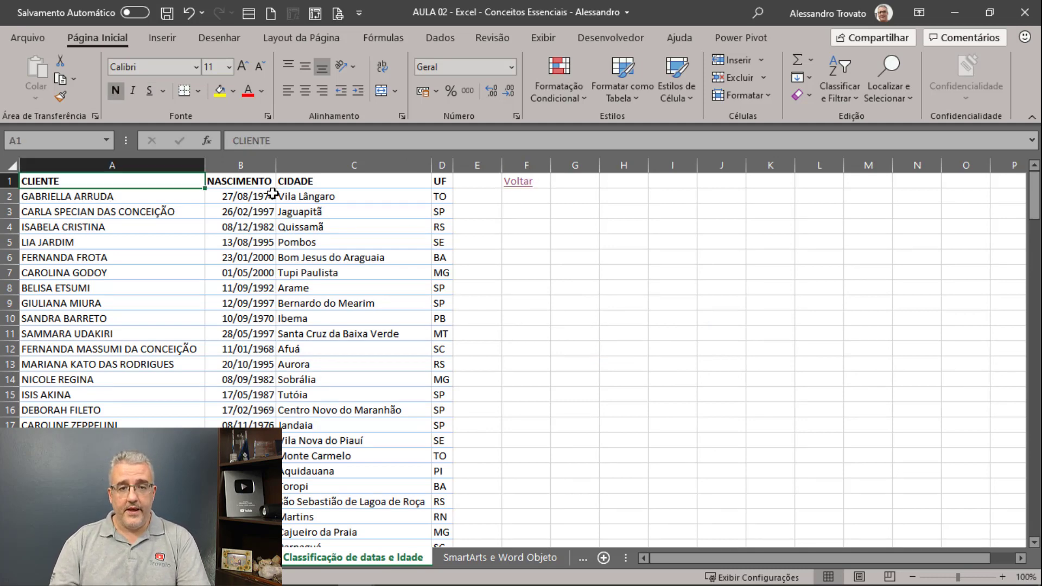
Step: Sort the client list by the NASCIMENTO column from oldest to newest
click(271, 195)
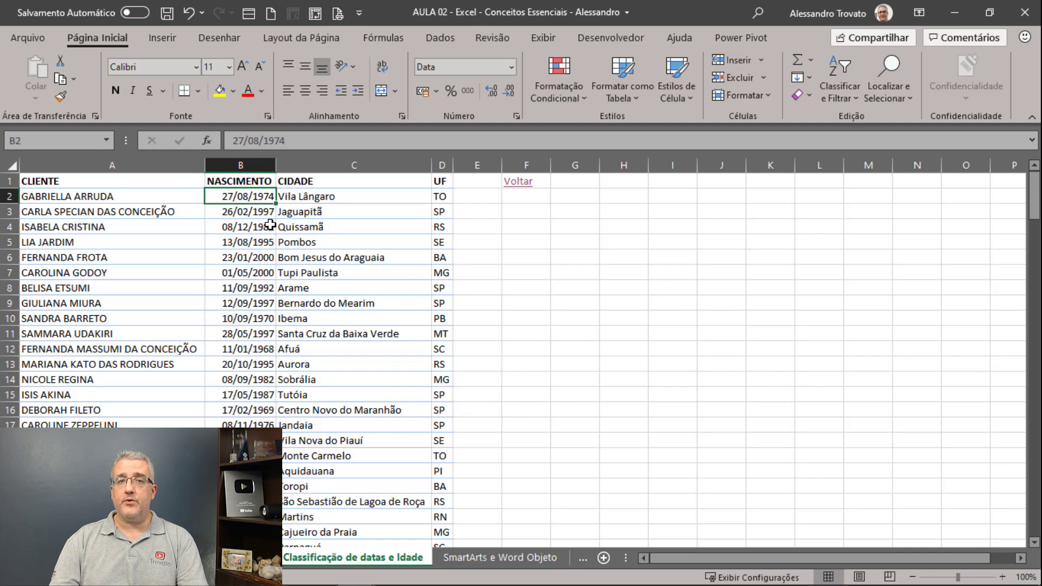
click(239, 213)
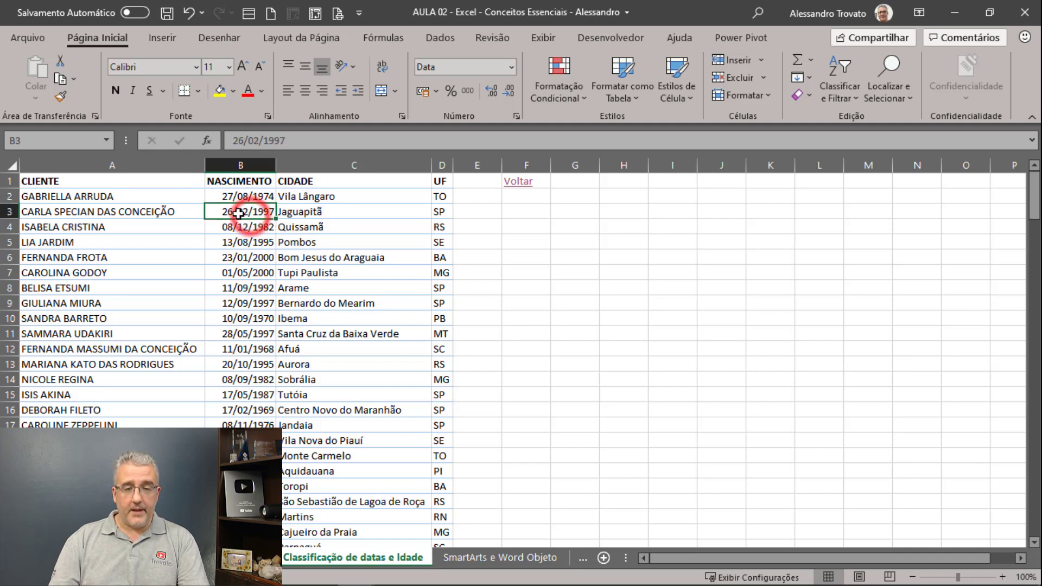
click(444, 41)
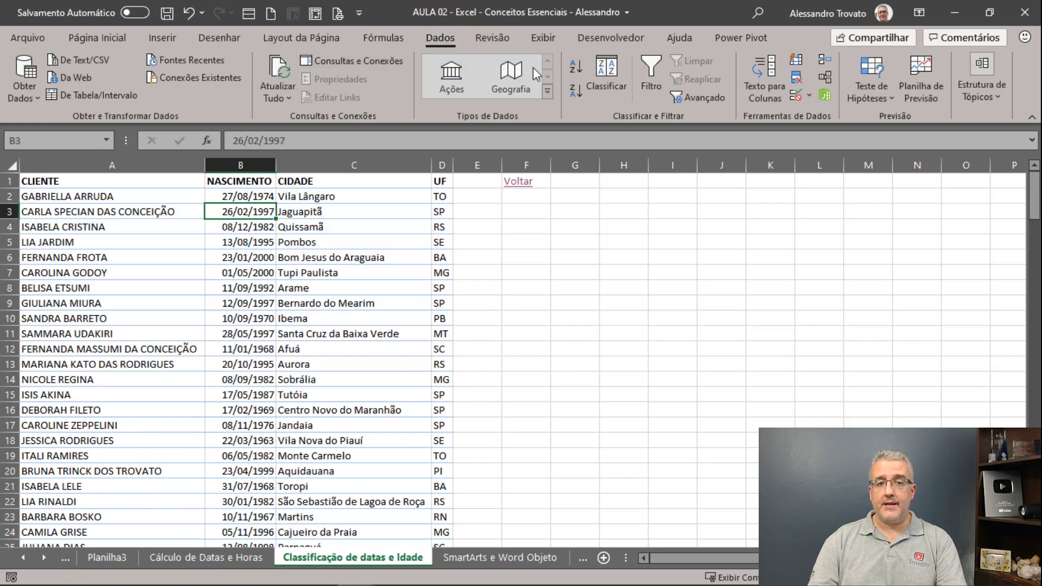
click(576, 68)
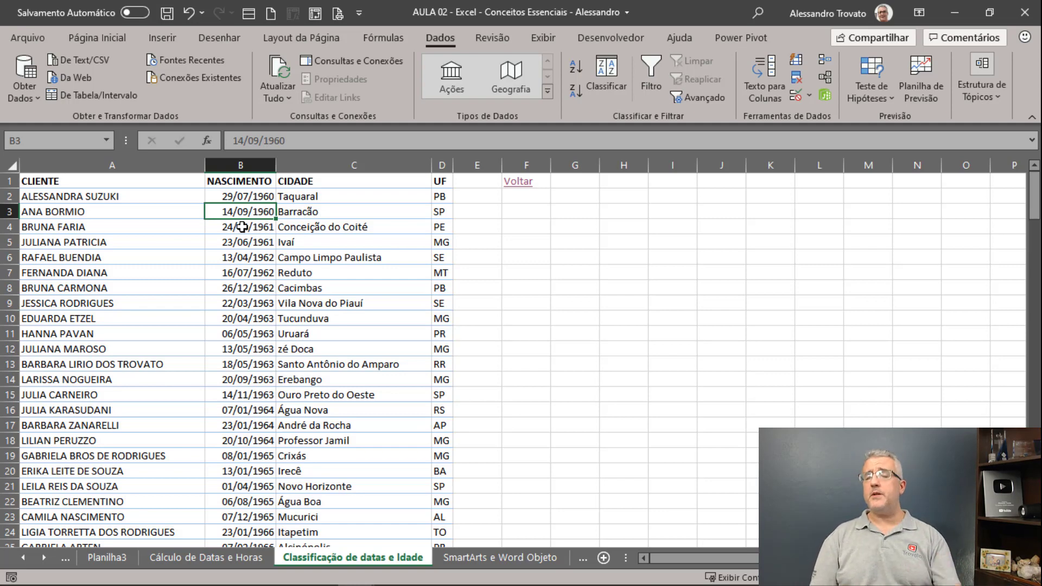
Step: Show the NASCIMENTO column as numbers with the thousands-separator format and undo that formatting
click(240, 160)
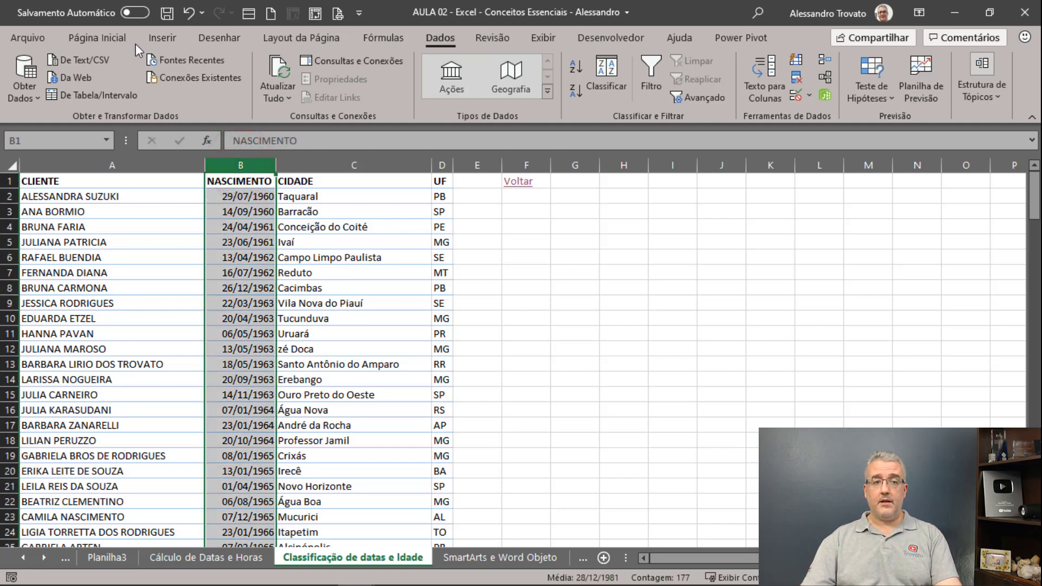
click(112, 38)
click(466, 91)
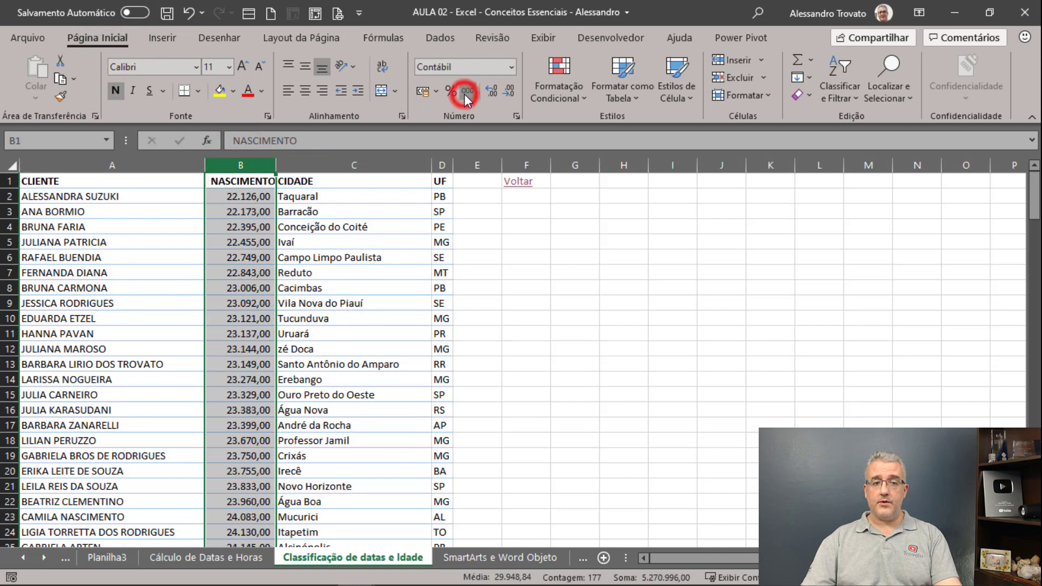
click(268, 256)
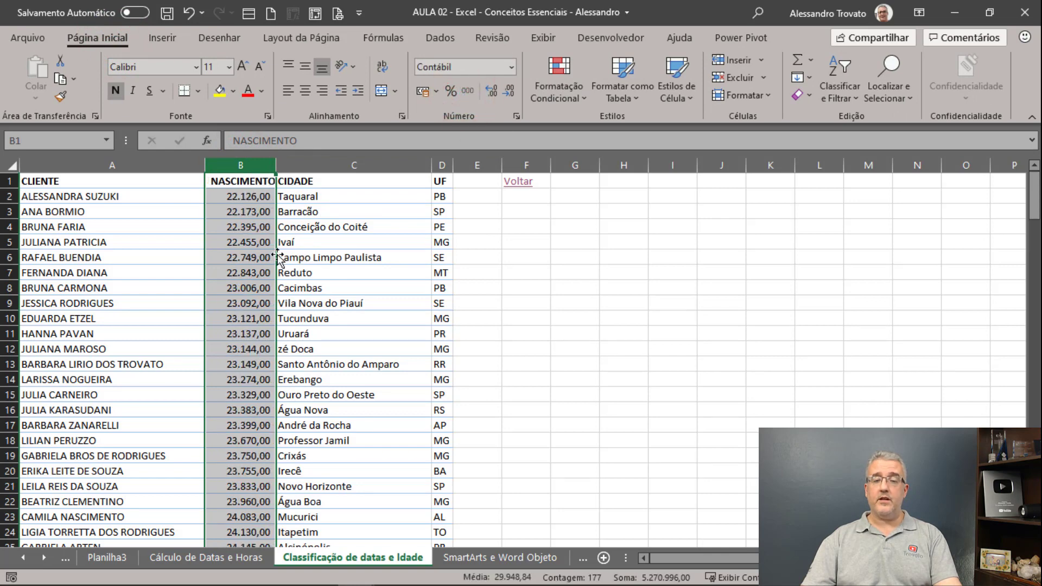
click(239, 195)
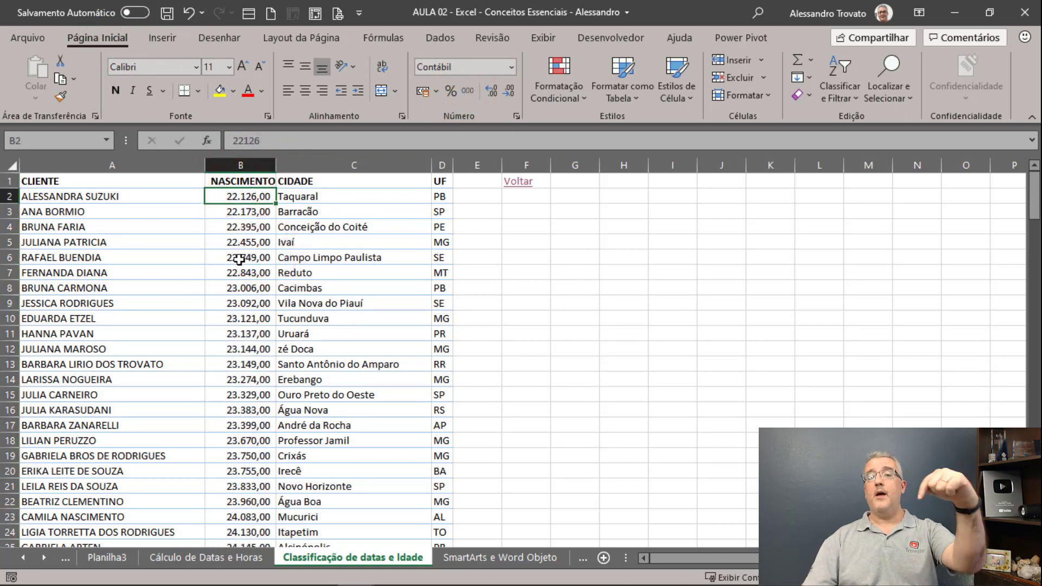
key(ctrl+z)
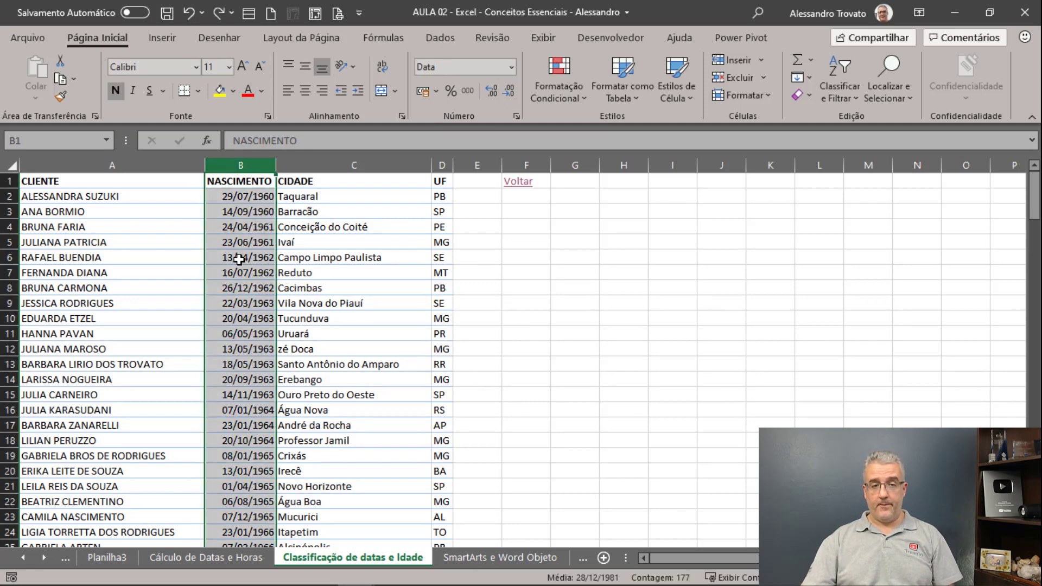
click(265, 257)
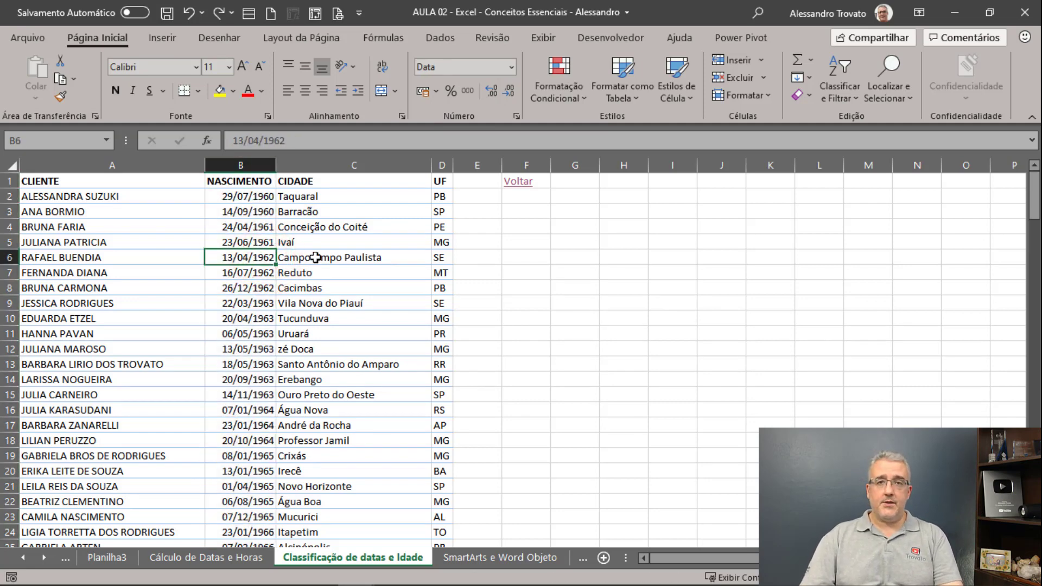
click(262, 197)
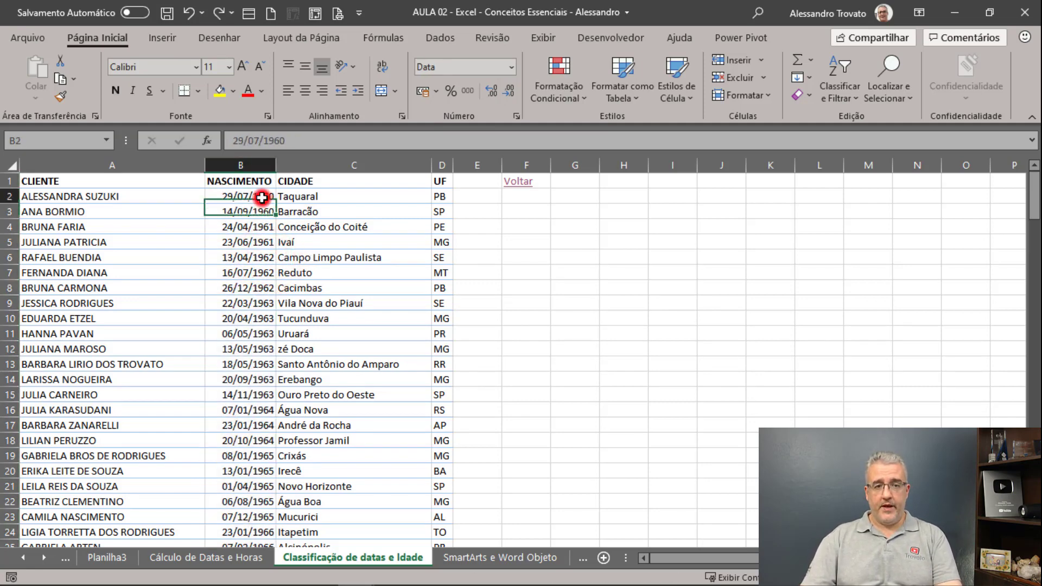
Step: Fill the first client record, A2:D2, with yellow
click(242, 165)
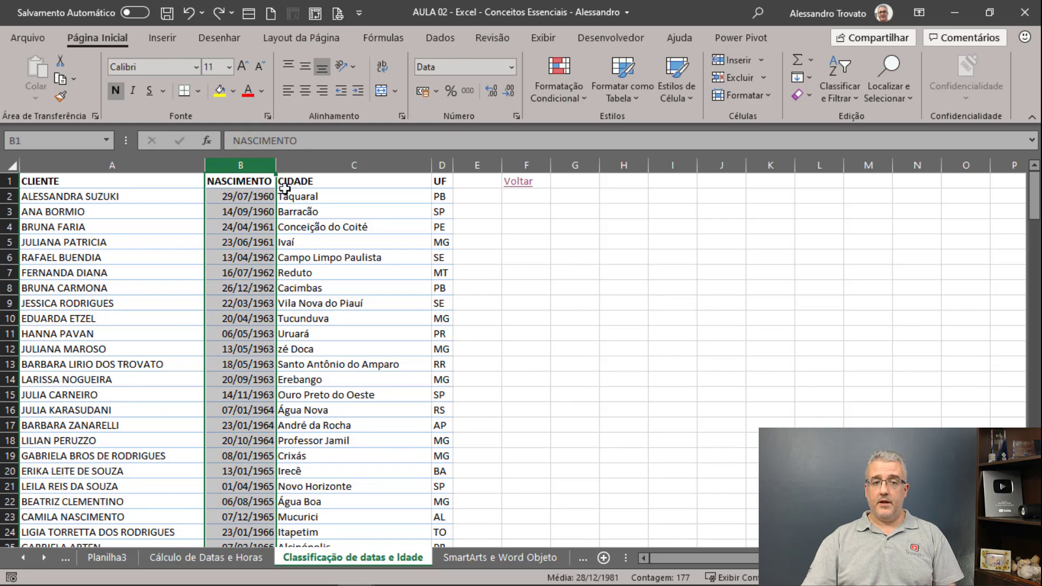
click(123, 195)
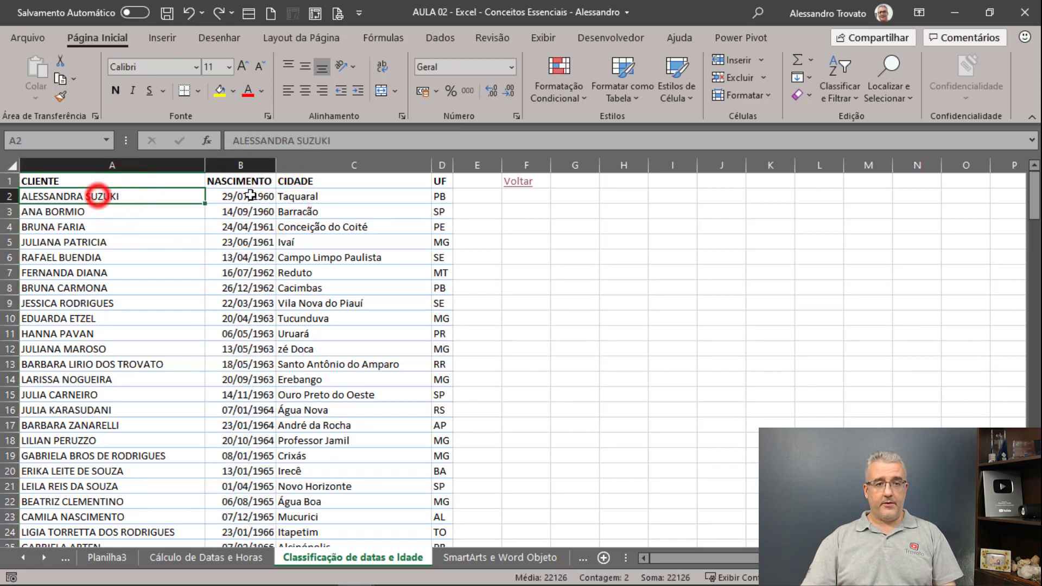
drag(99, 195, 437, 193)
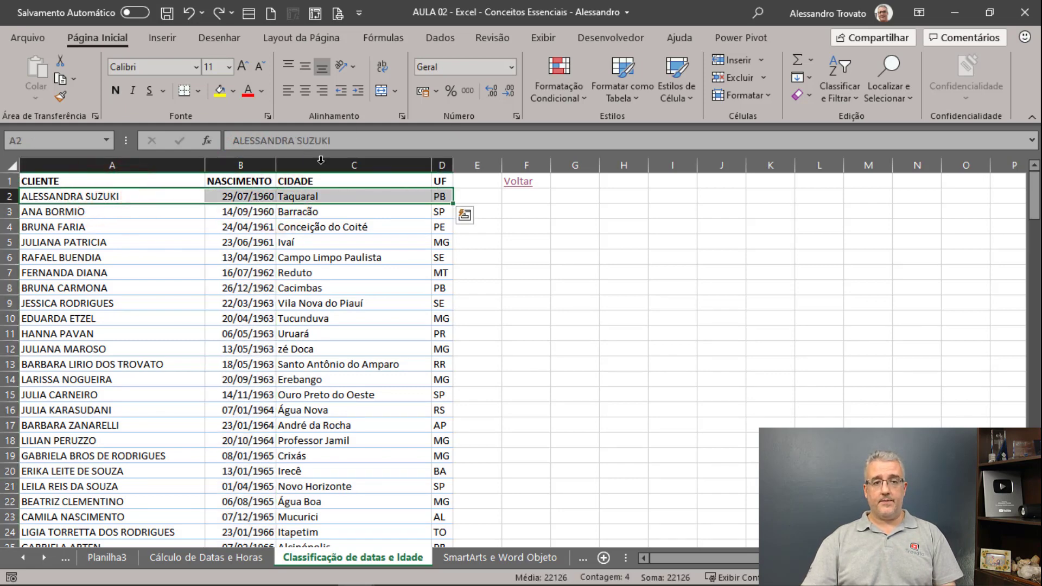
click(219, 90)
click(273, 221)
Step: Start a custom sort of the NASCIMENTO column alone, continuing with the current selection instead of expanding it
click(256, 164)
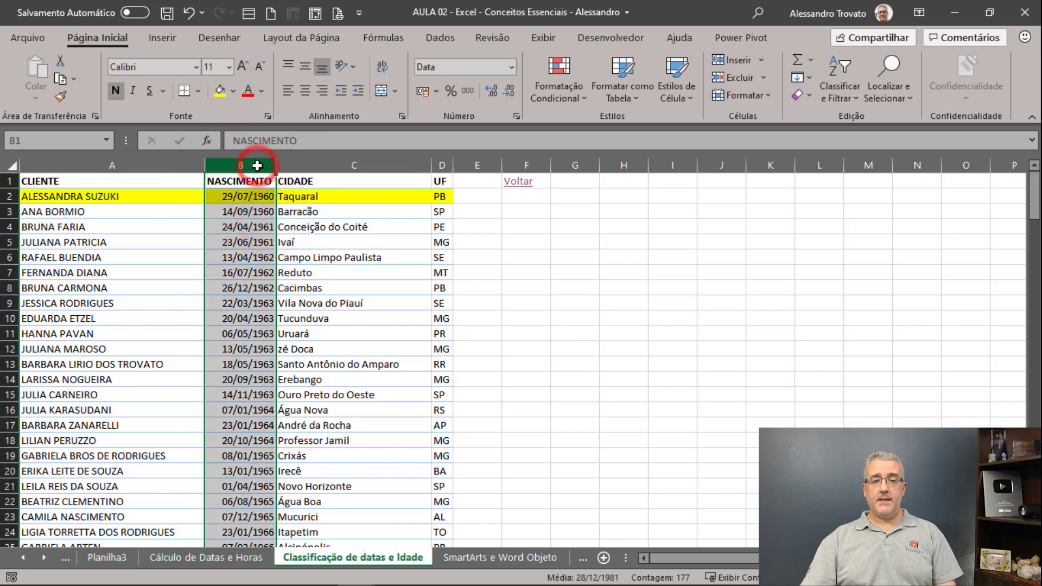
click(441, 45)
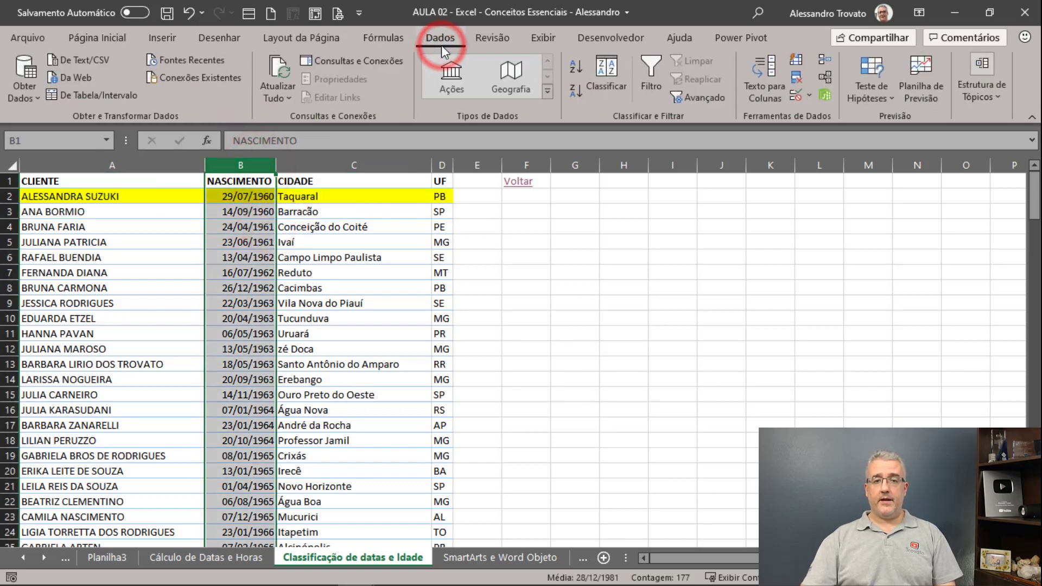
click(607, 72)
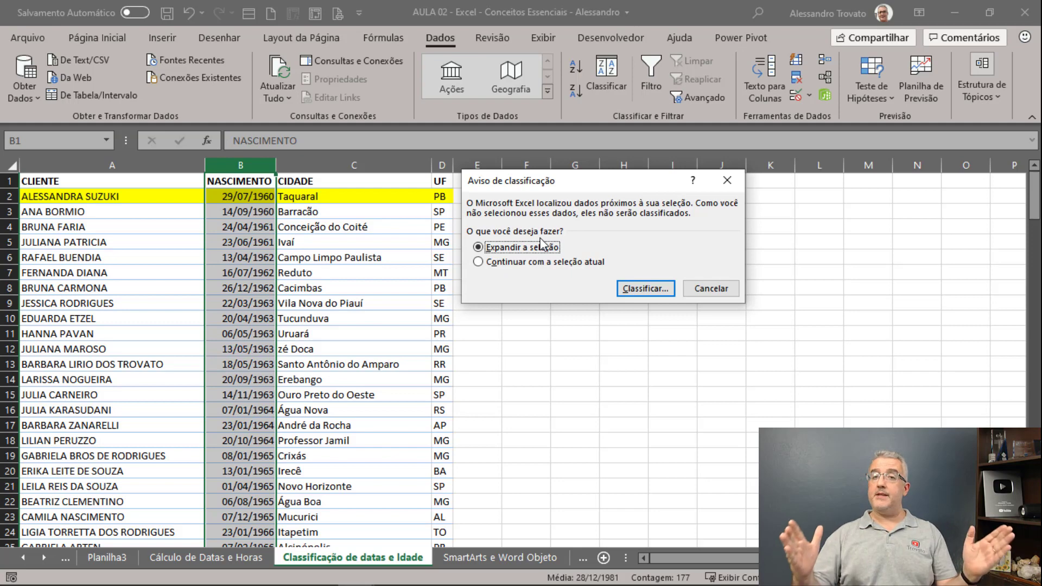
click(537, 265)
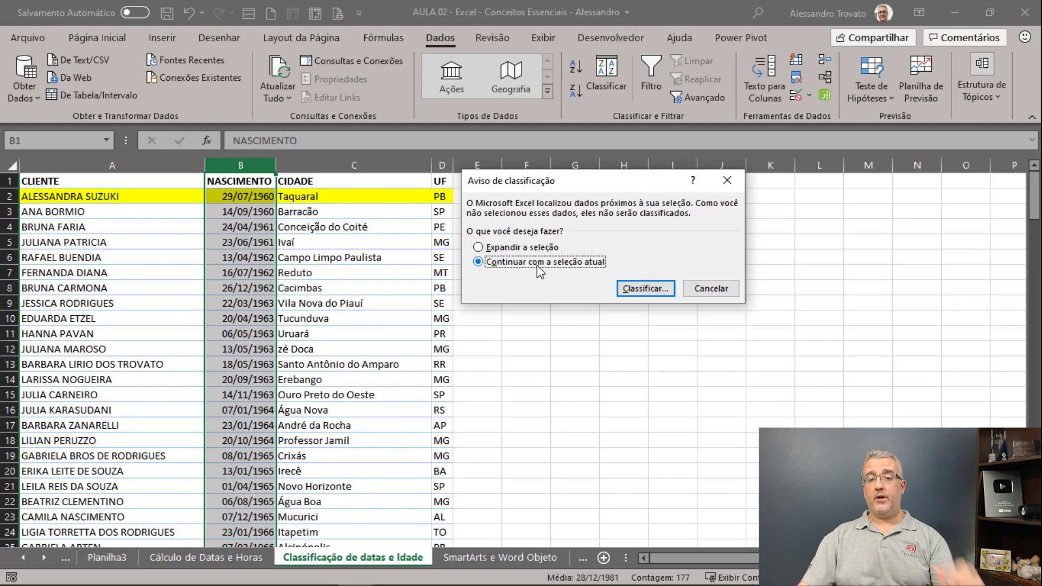
click(630, 283)
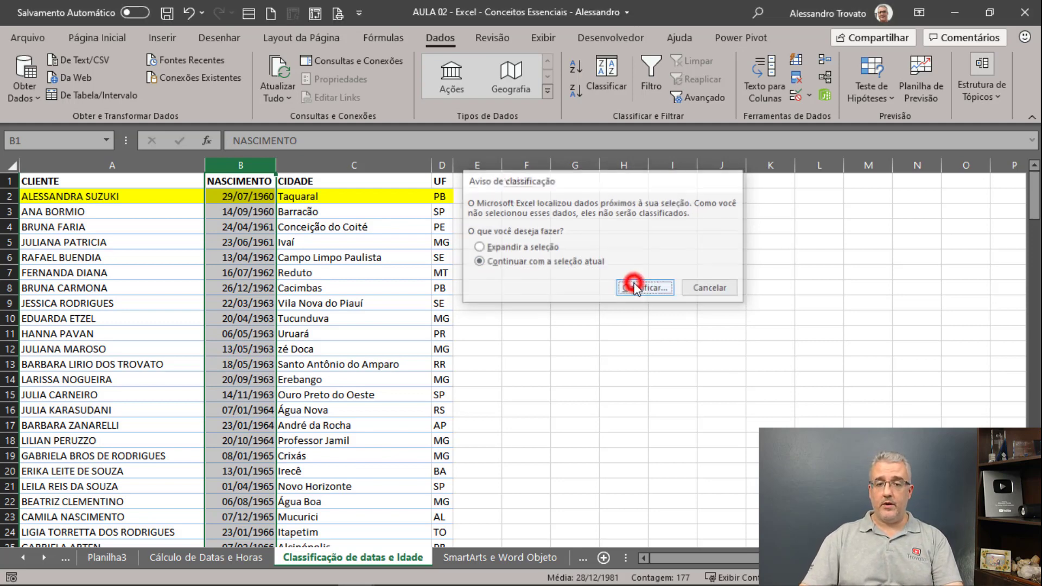
Step: Try the custom sort without and with the header-row option, and sort NASCIMENTO alone from oldest to newest
click(470, 223)
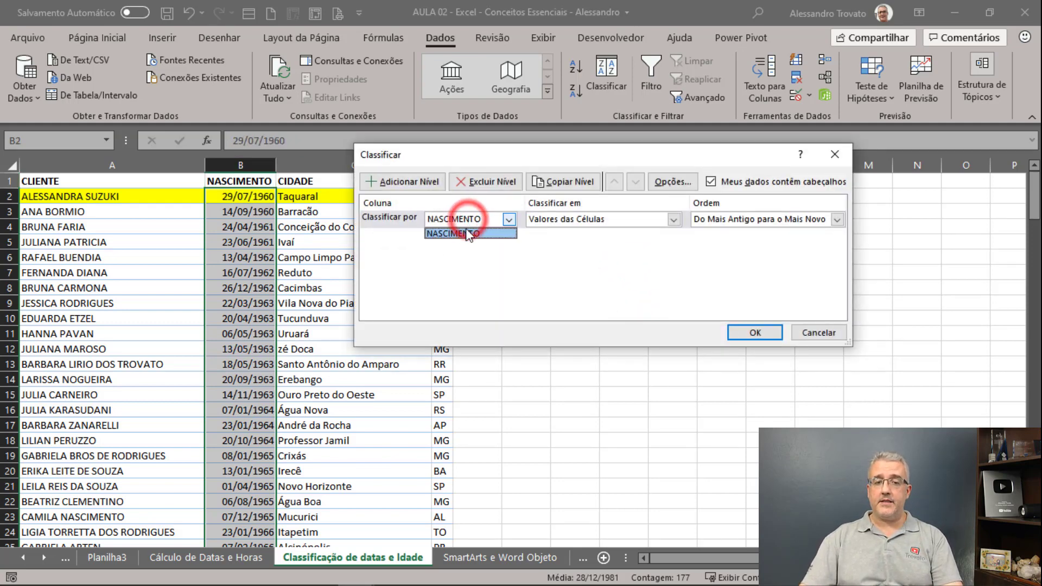
click(464, 229)
click(724, 183)
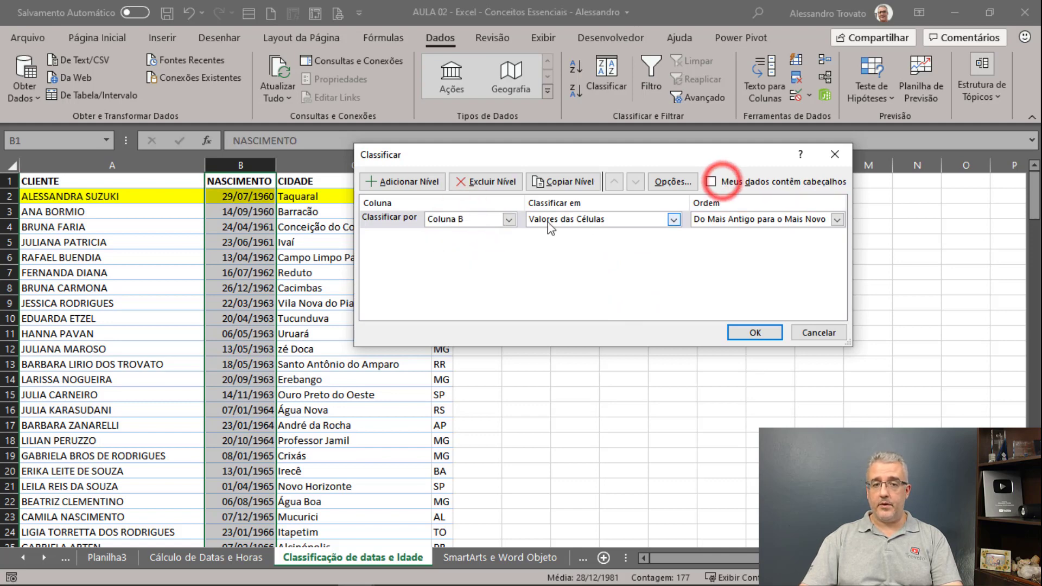
click(475, 219)
click(455, 228)
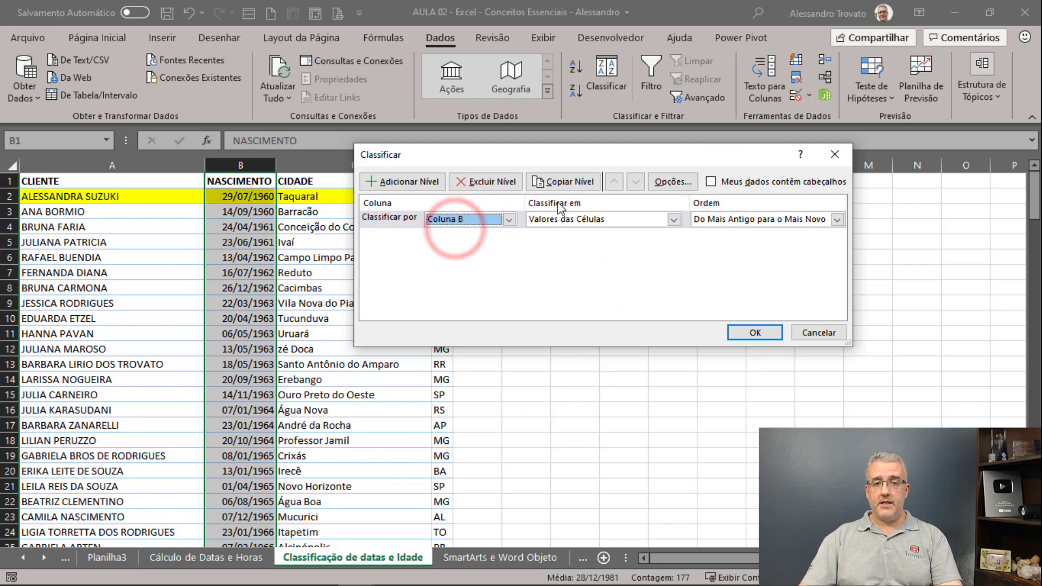
click(510, 219)
click(511, 220)
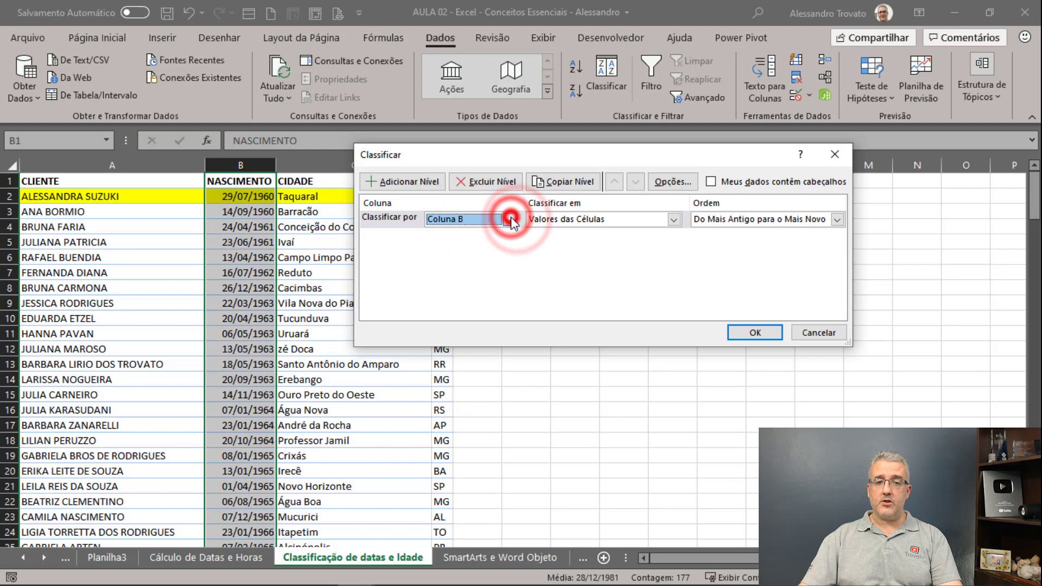
click(470, 219)
click(470, 219)
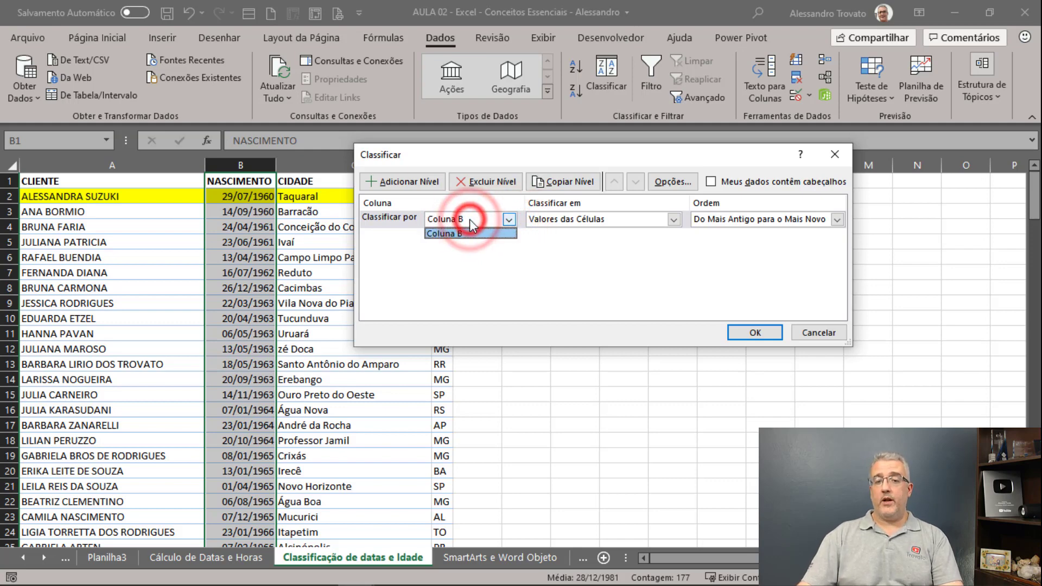
click(758, 182)
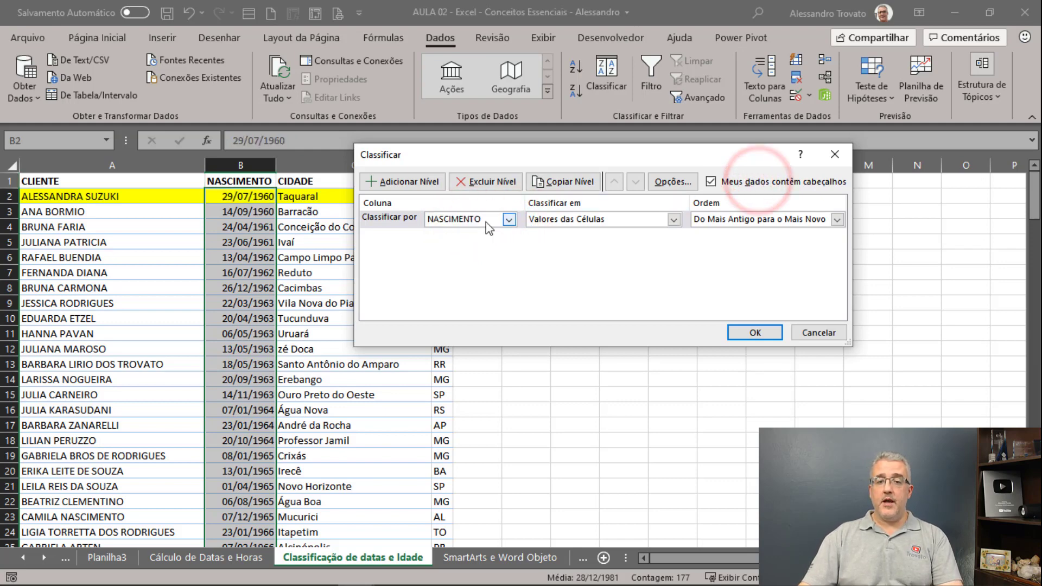
click(755, 333)
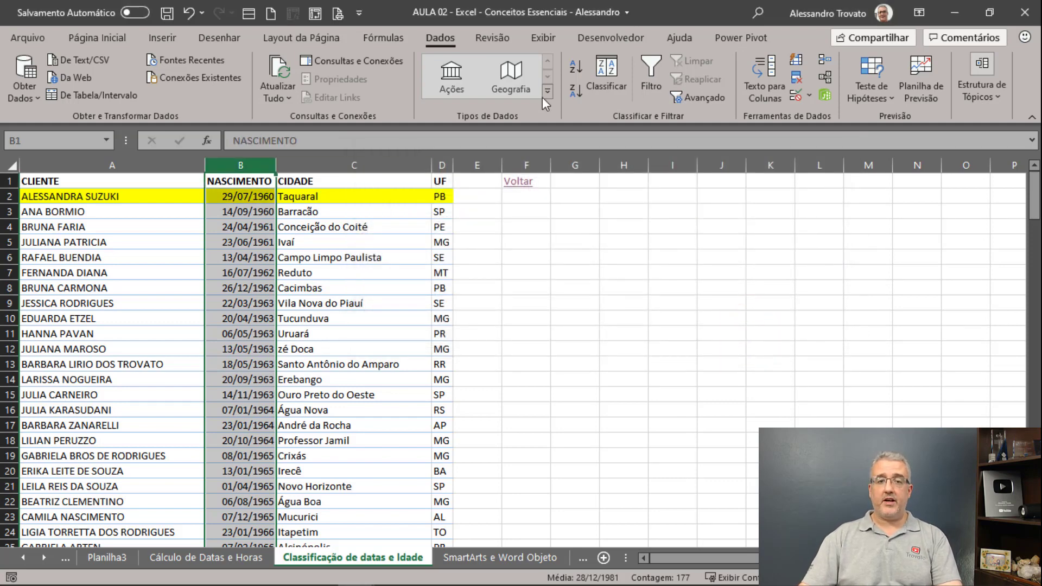
Step: Sort the NASCIMENTO column alone from newest to oldest, continuing with the current selection
click(620, 75)
click(532, 263)
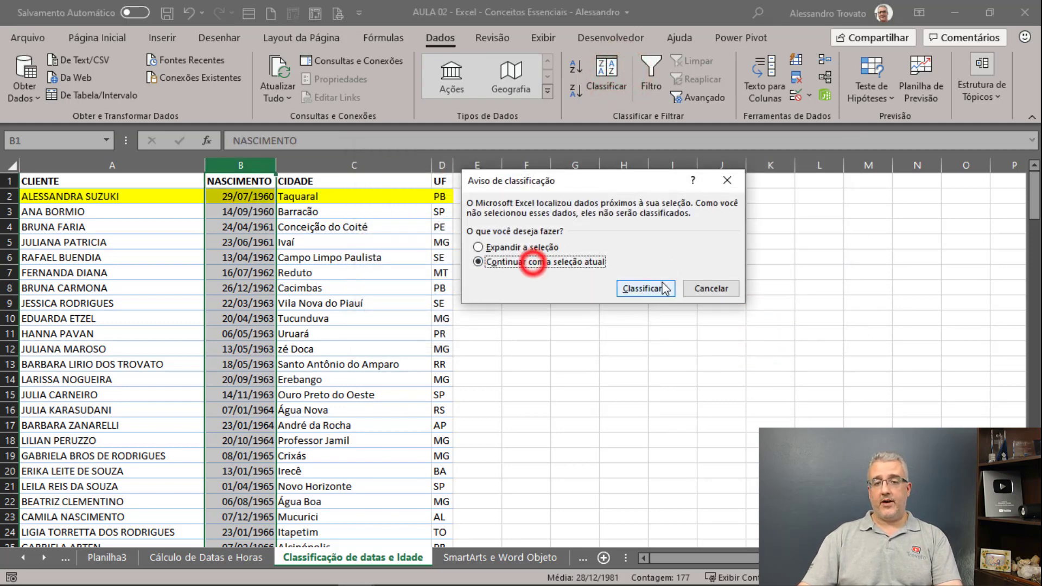
click(663, 287)
click(722, 213)
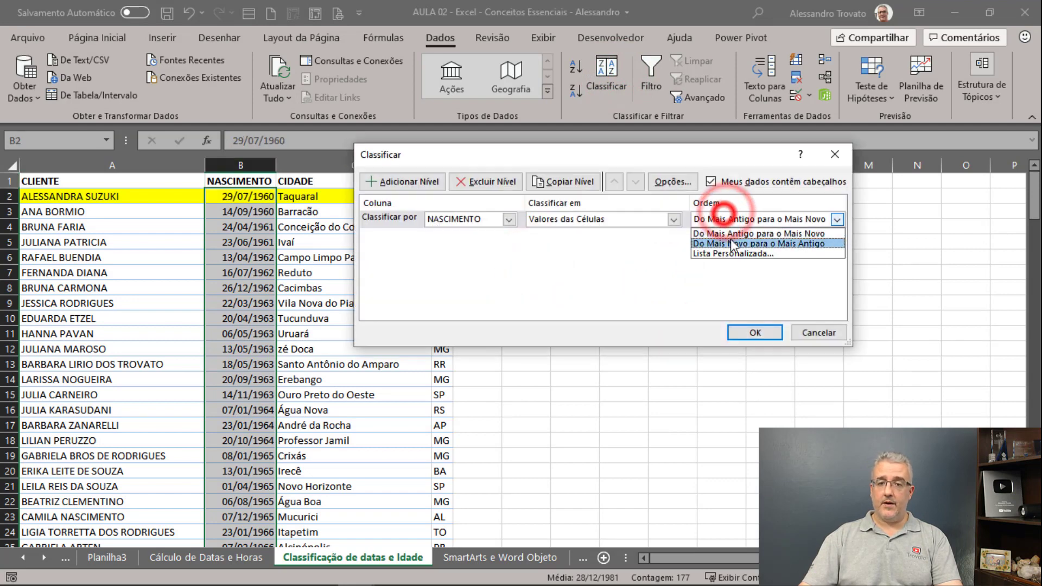
click(730, 237)
click(753, 328)
Step: Check the first and last birth dates against their records and undo the sort of NASCIMENTO alone
click(421, 271)
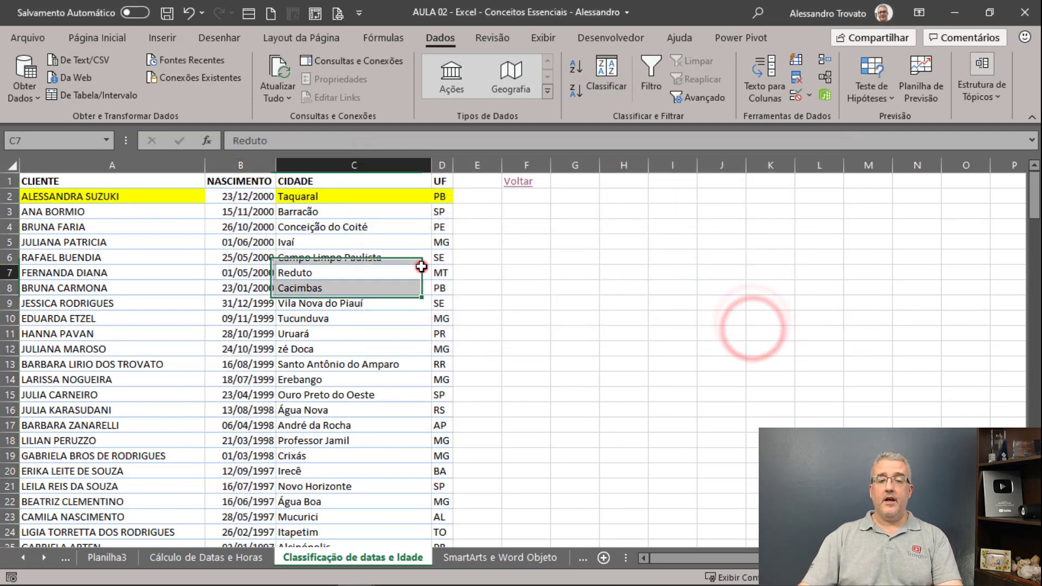
click(271, 196)
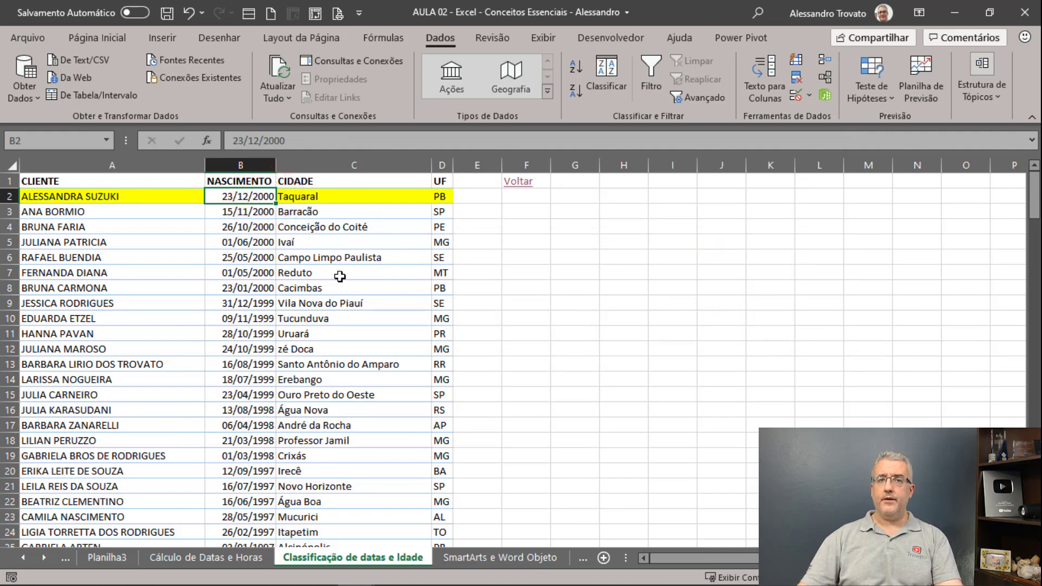
key(ctrl+Down)
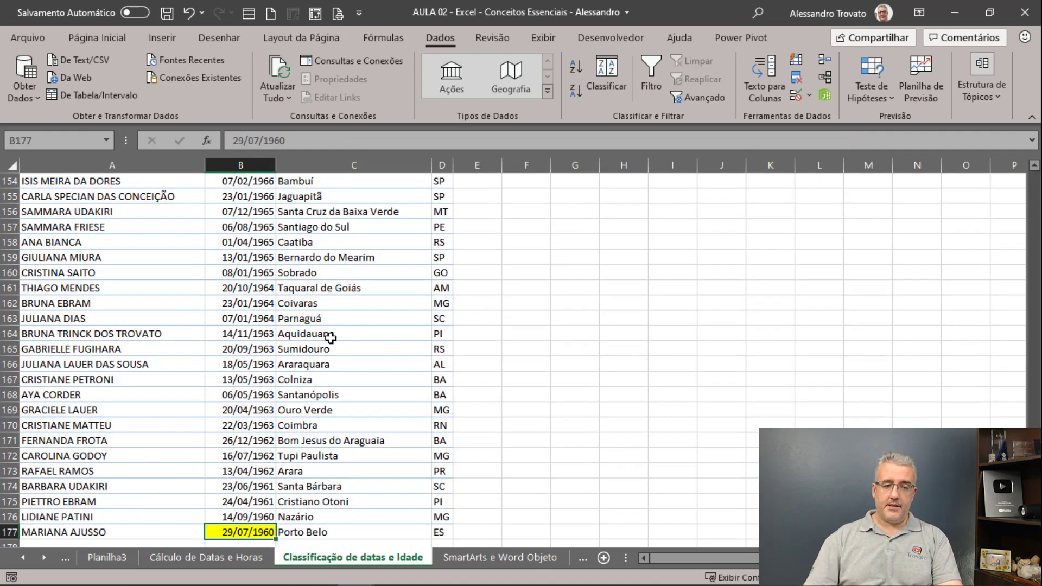
scroll(334, 335, down, 1)
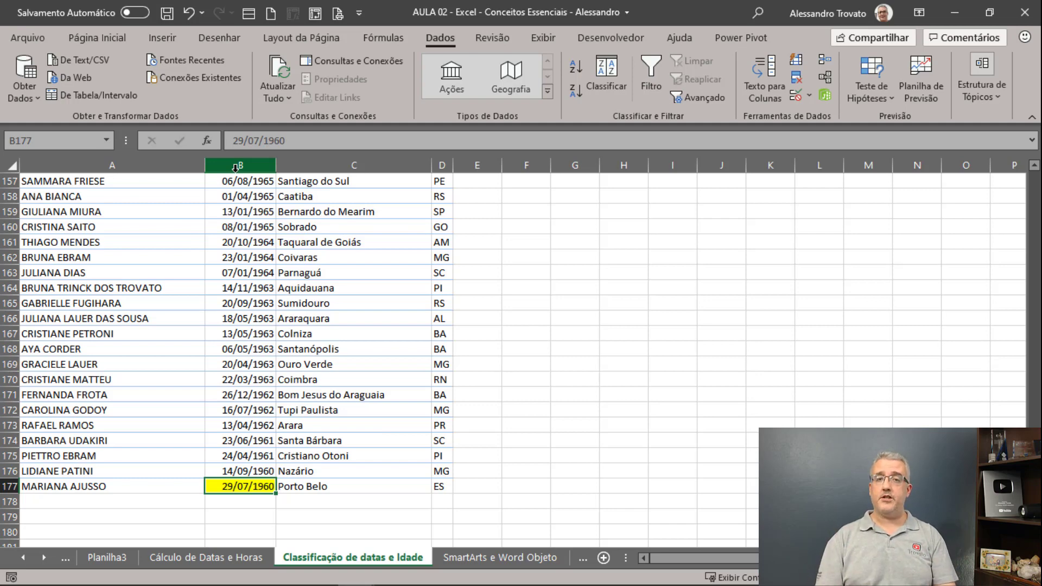
key(ctrl+z)
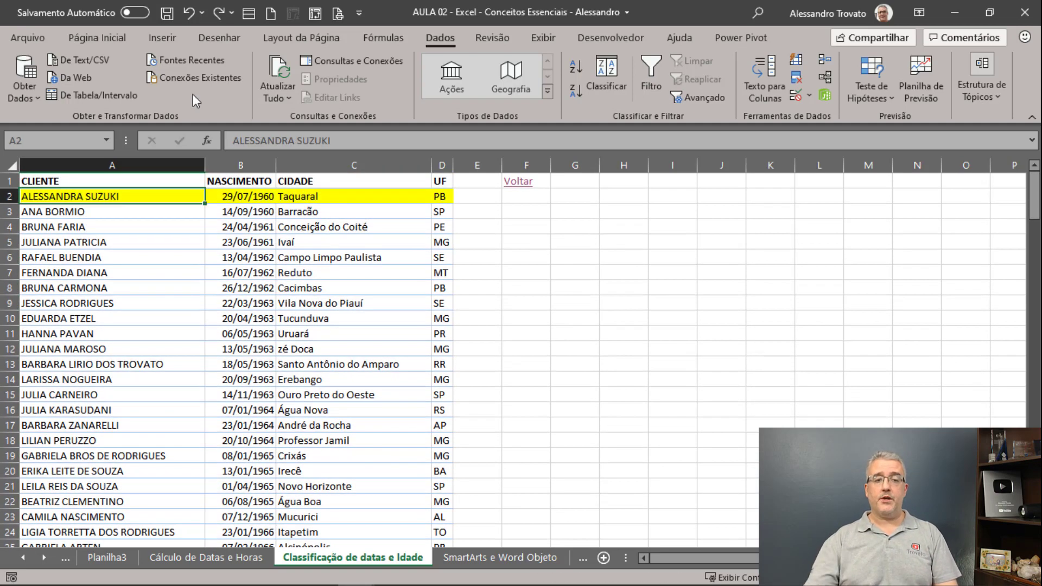
Step: Sort the whole client list, columns A to D, by CLIENTE from A to Z
shift+click(443, 166)
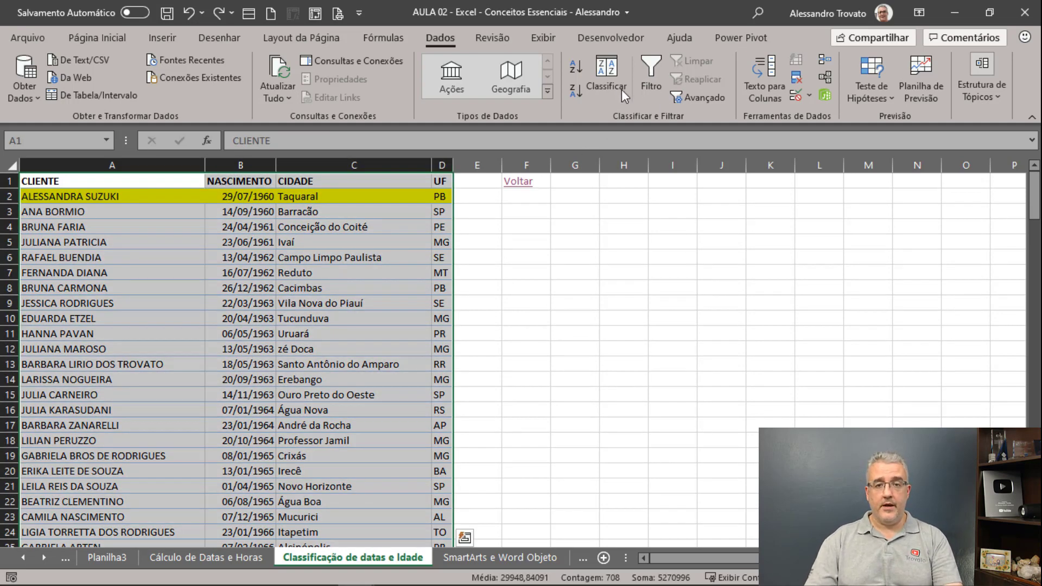
click(608, 71)
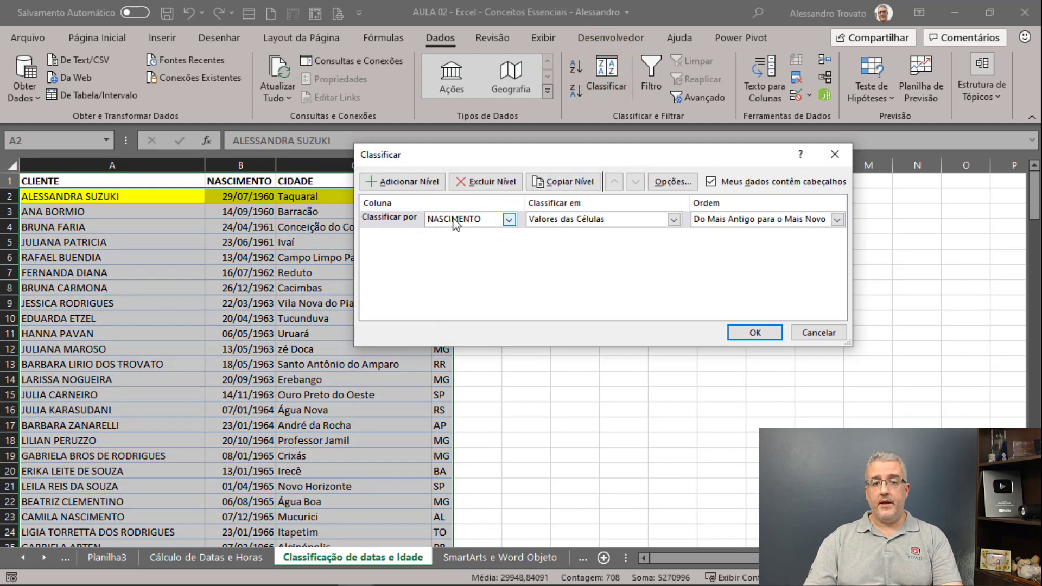
click(455, 219)
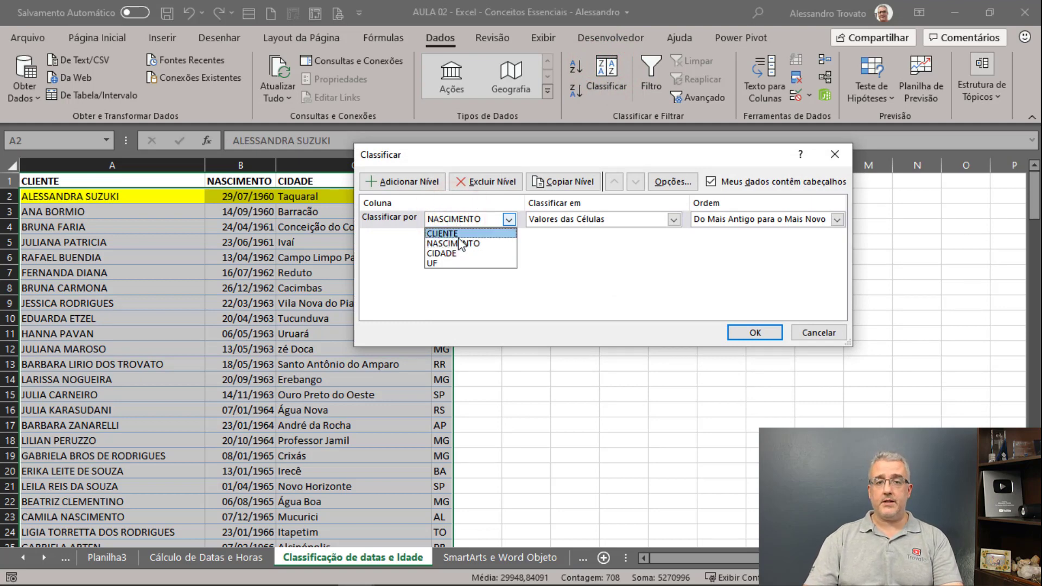
click(458, 233)
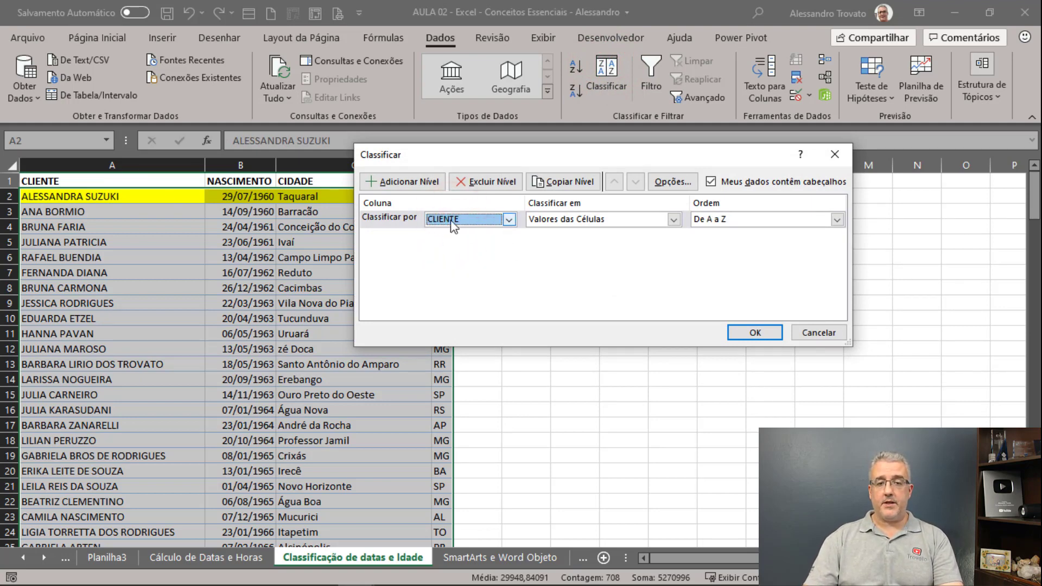
click(755, 333)
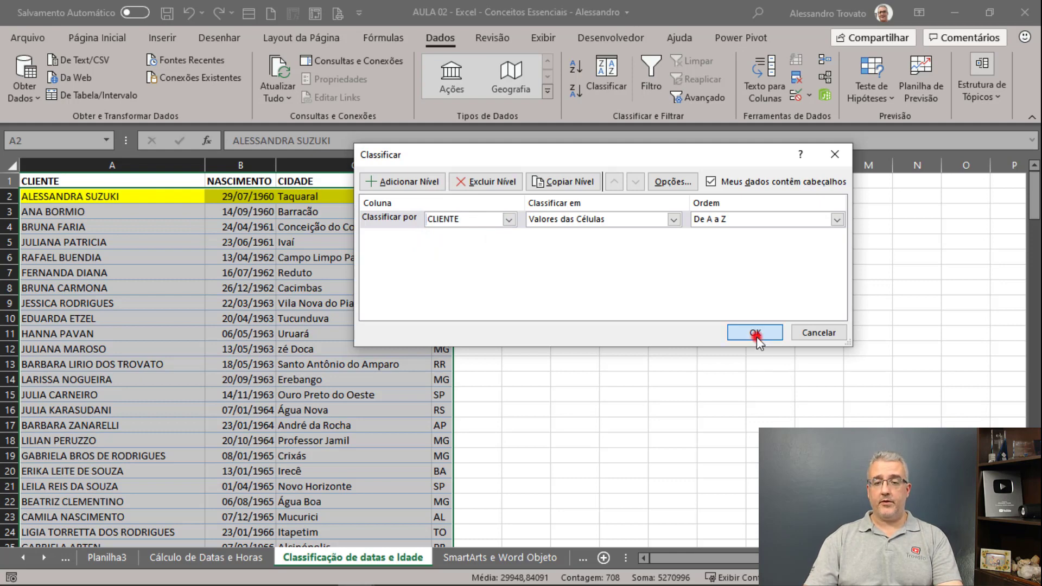
click(280, 210)
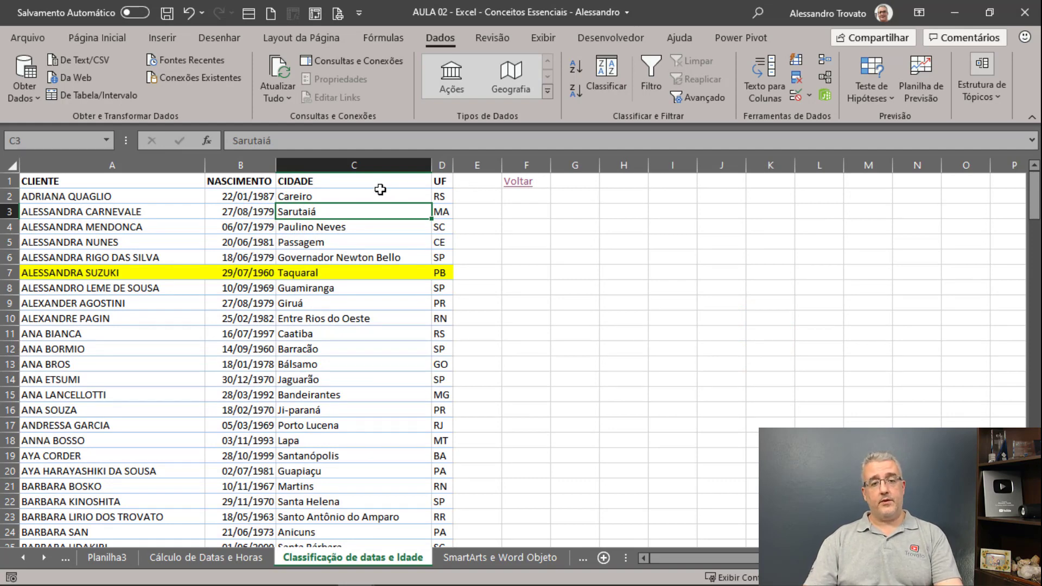
Step: Insert a column between NASCIMENTO and CIDADE and give it the header MÊS
click(348, 165)
right_click(342, 166)
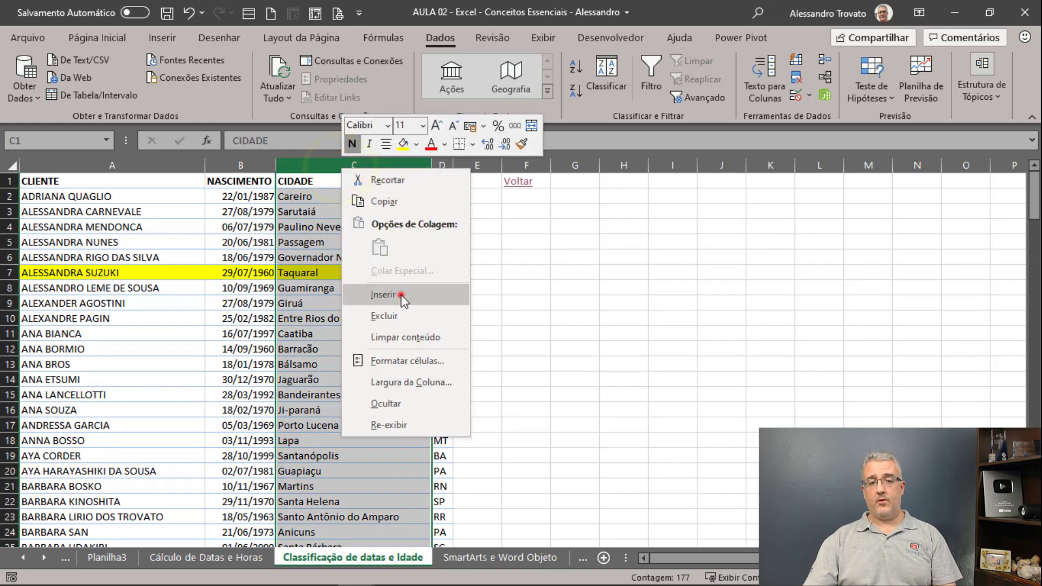
click(384, 295)
click(311, 182)
text(M)
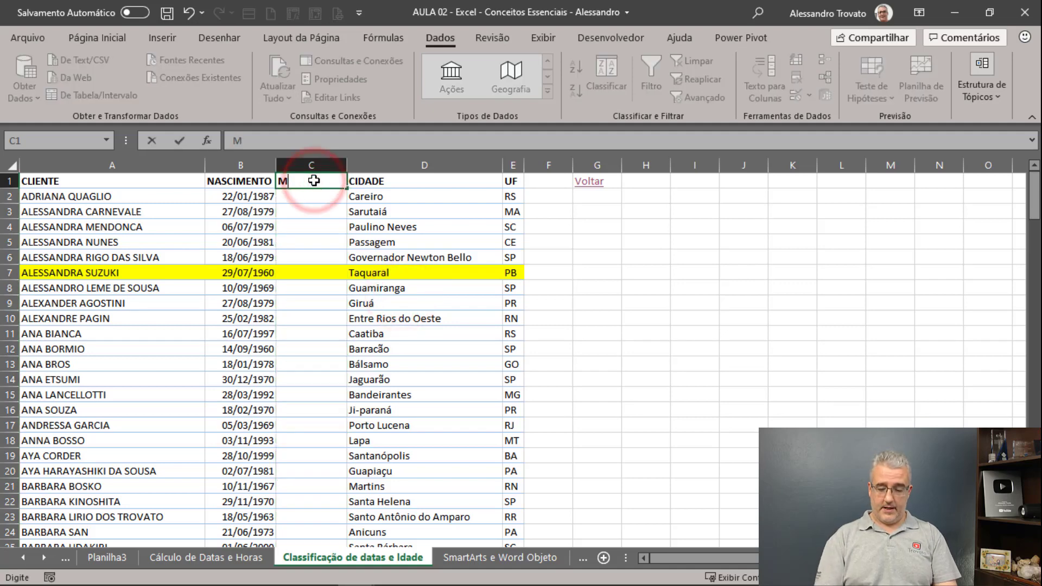
text(ÊS)
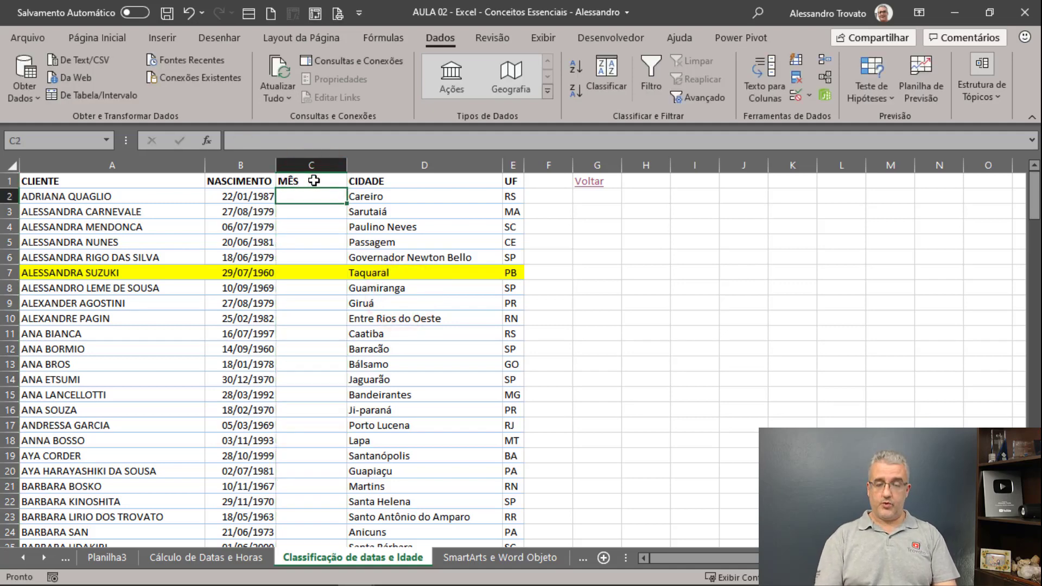
Step: Enter the formula =MÊS(B2) in C2 to extract the birth month of the first client
text(=MÊS)
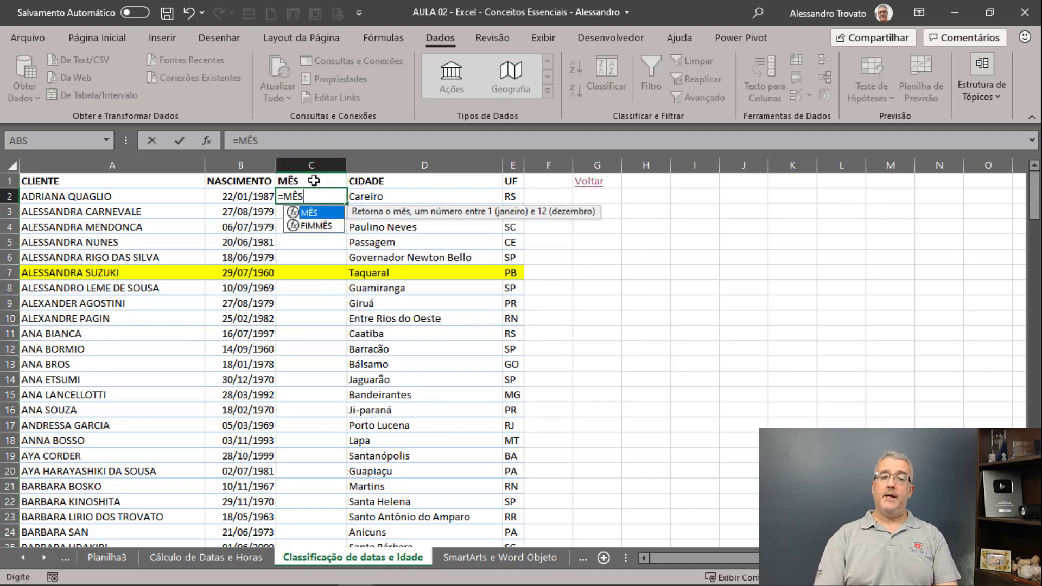
text((B2)
key(Return)
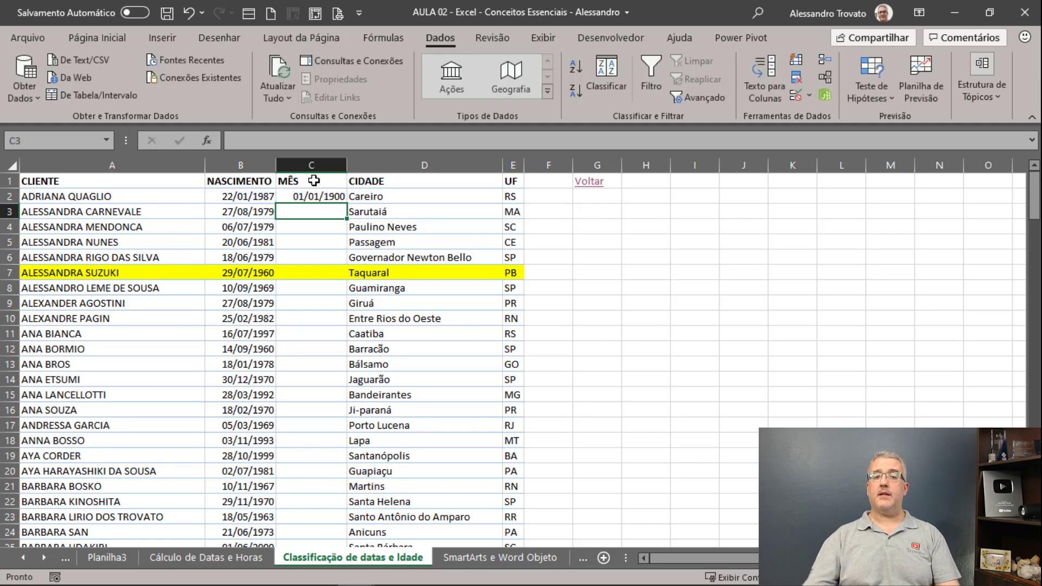
Step: Format C2 with the thousands-separator style and no decimal places, and fill its formula down the MÊS column
click(314, 194)
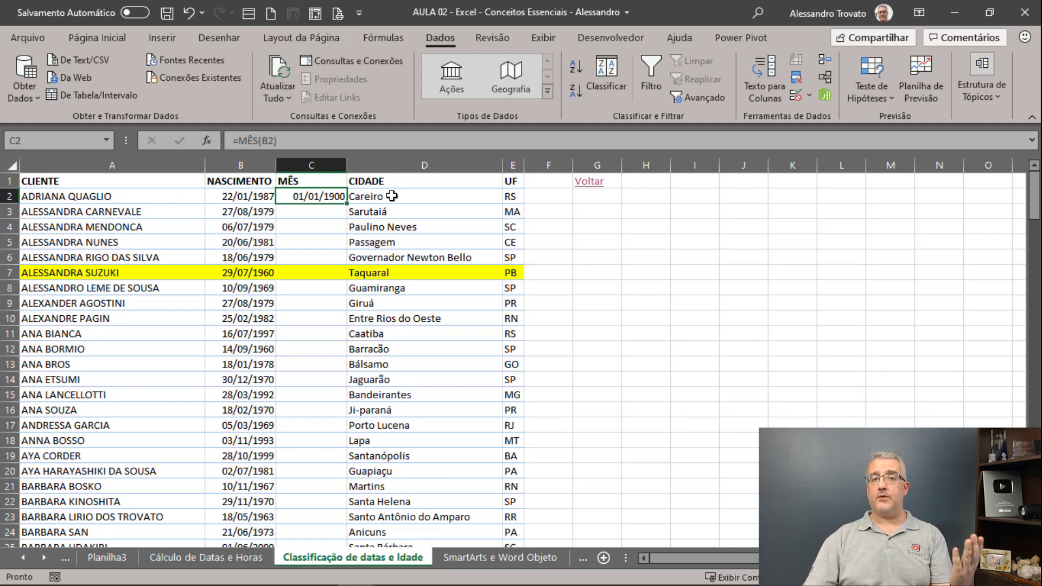
click(115, 39)
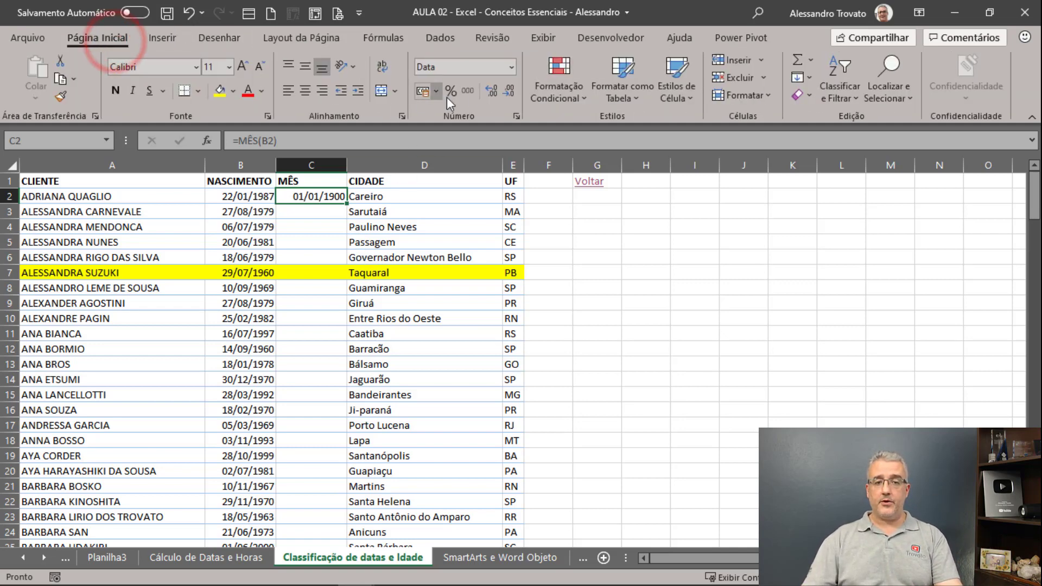
click(471, 89)
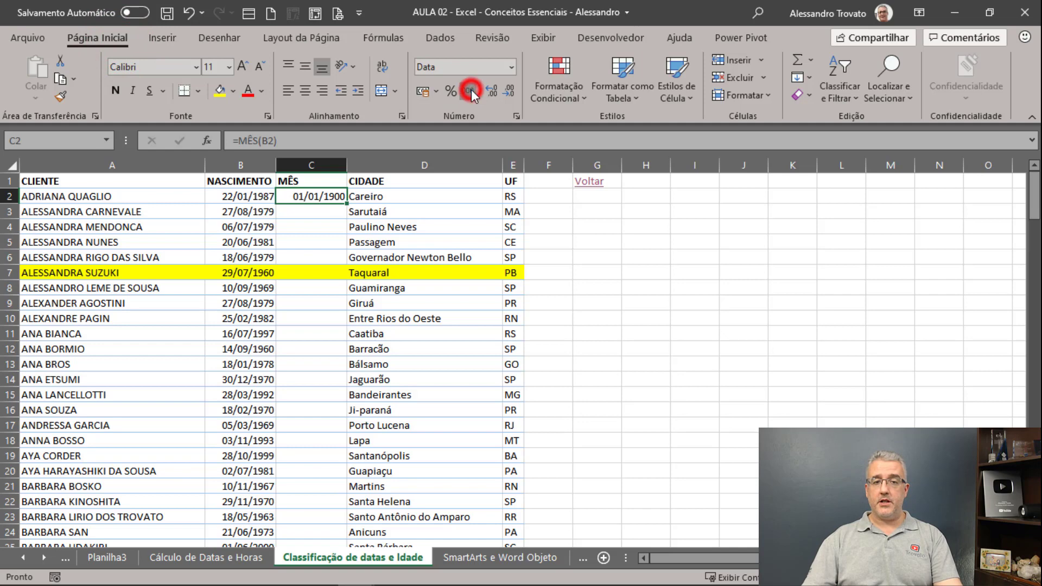
click(514, 98)
click(513, 99)
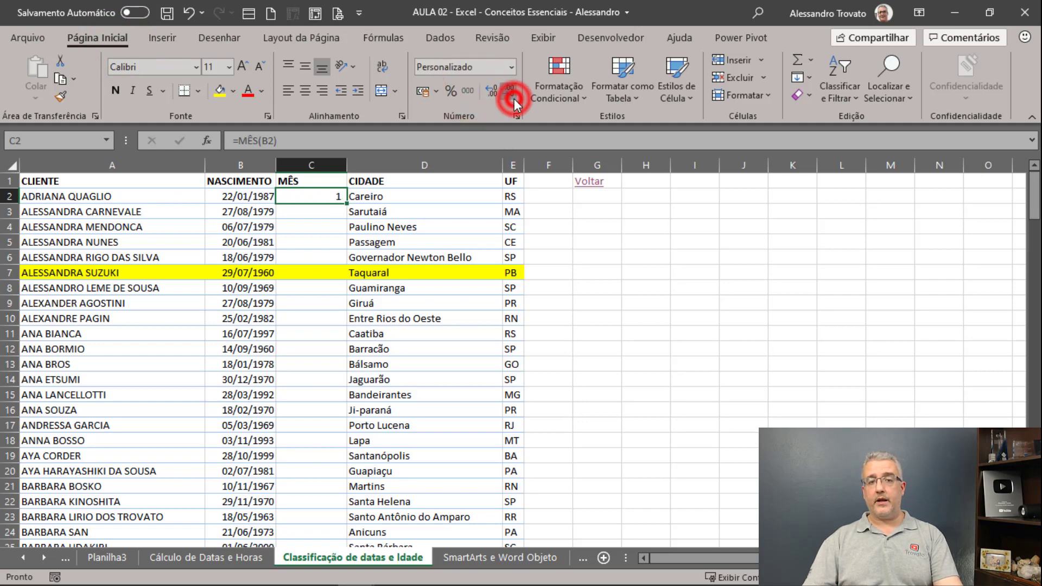
double_click(346, 203)
click(326, 206)
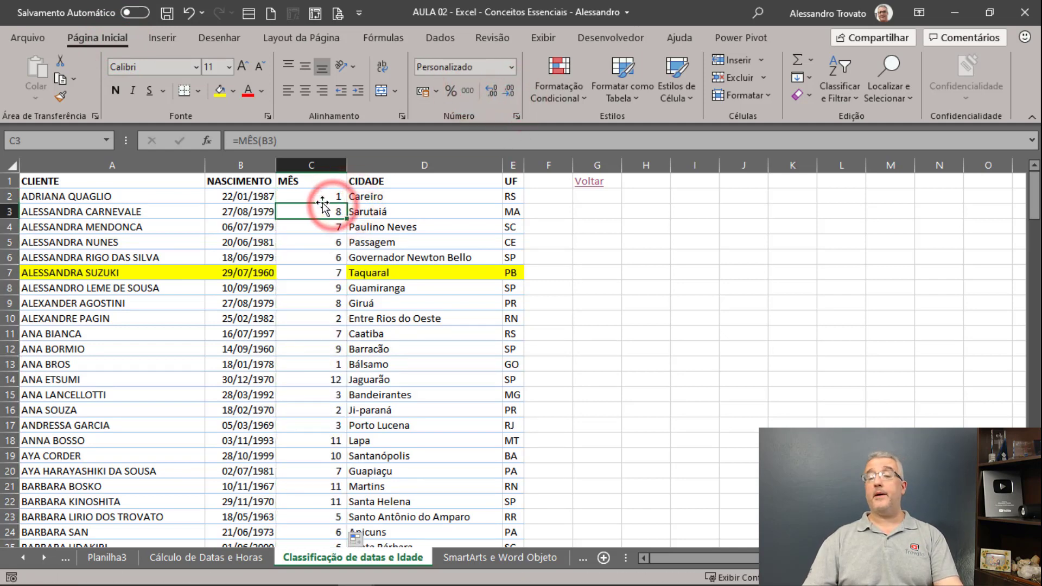
Step: Sort the whole client list by MÊS from smallest to largest, with CLIENTE from A to Z as the second level
key(ctrl+a)
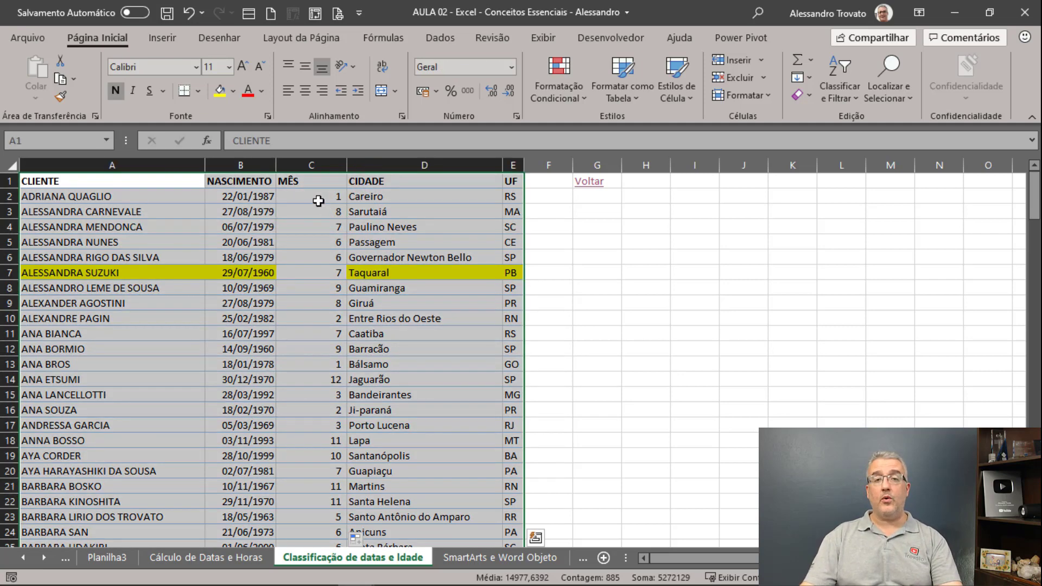
click(450, 36)
click(611, 87)
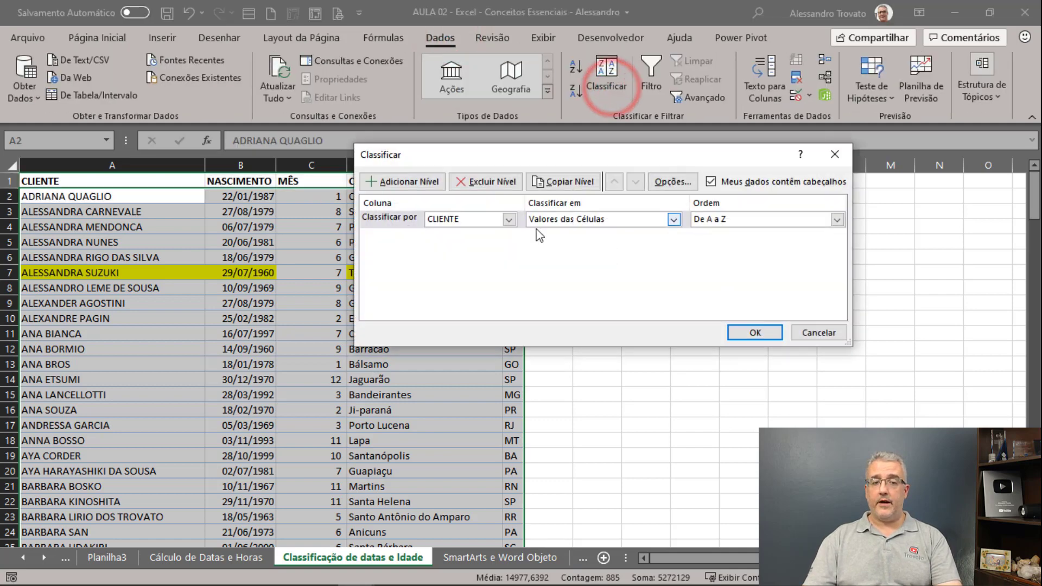
click(511, 221)
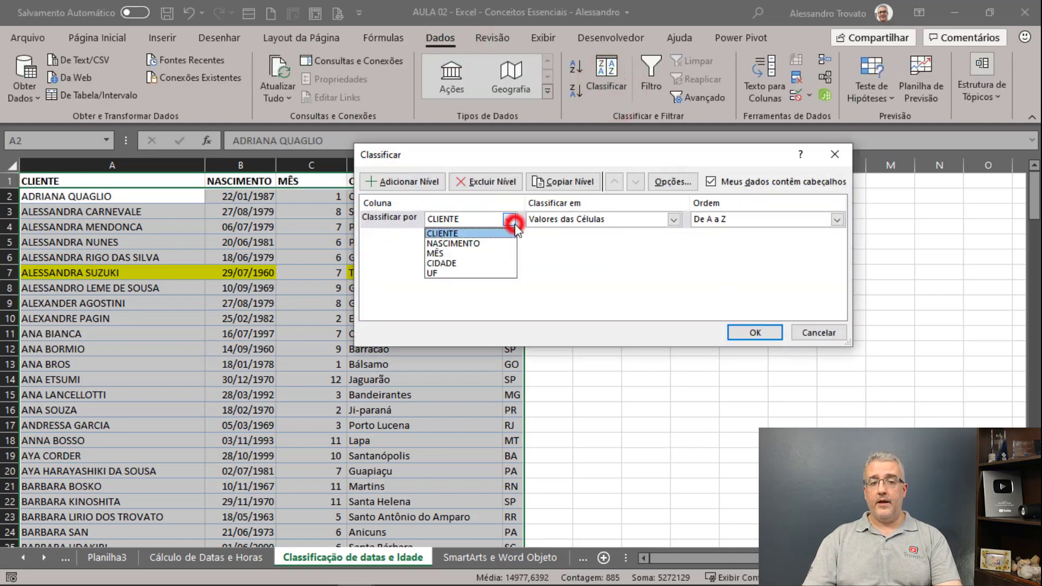
click(470, 253)
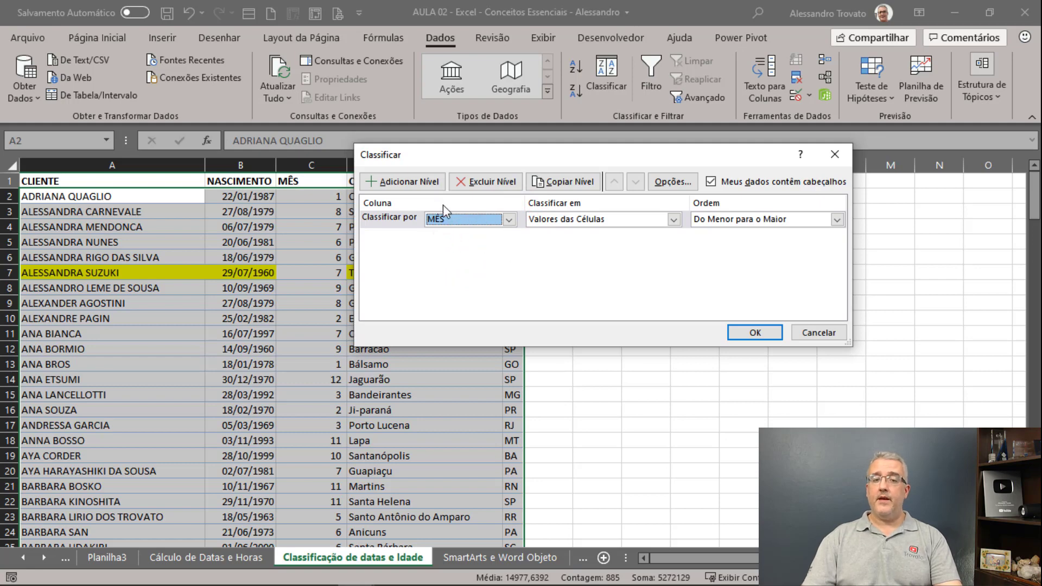
click(406, 182)
click(442, 237)
click(444, 251)
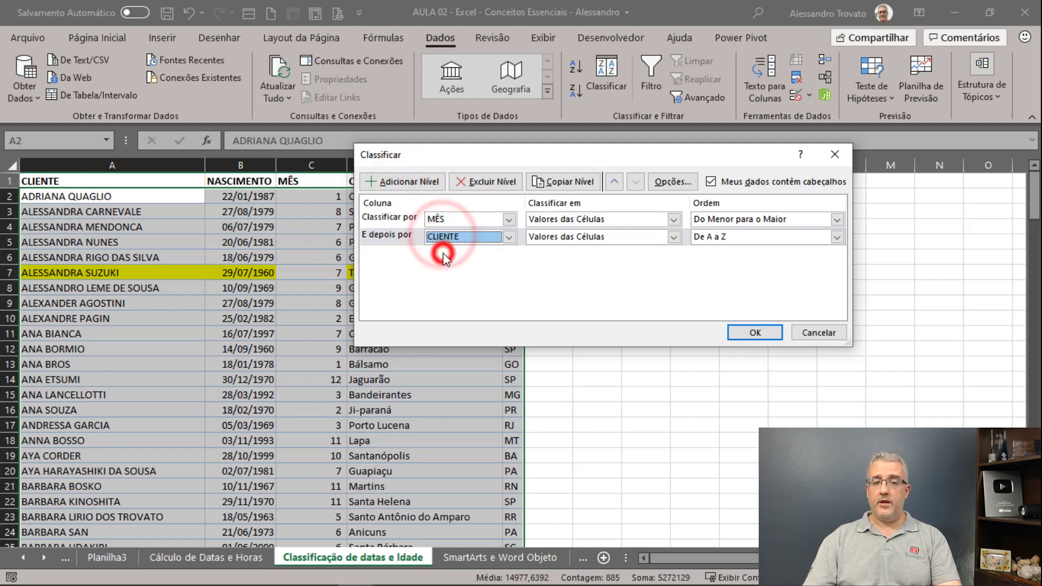
click(753, 335)
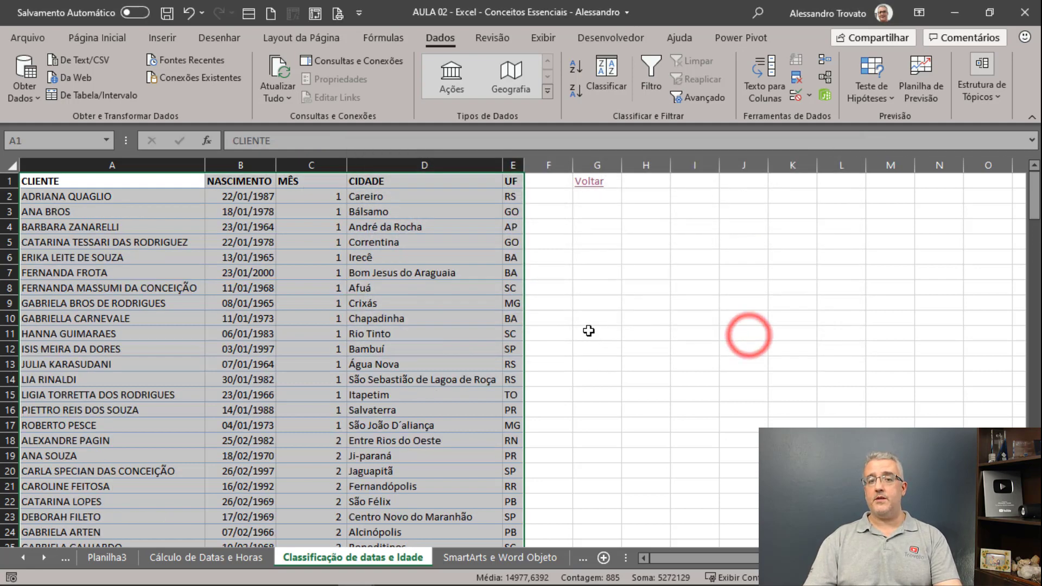
Step: Turn on filtering for the client list and filter the MÊS column to show only month 11
click(331, 232)
click(318, 180)
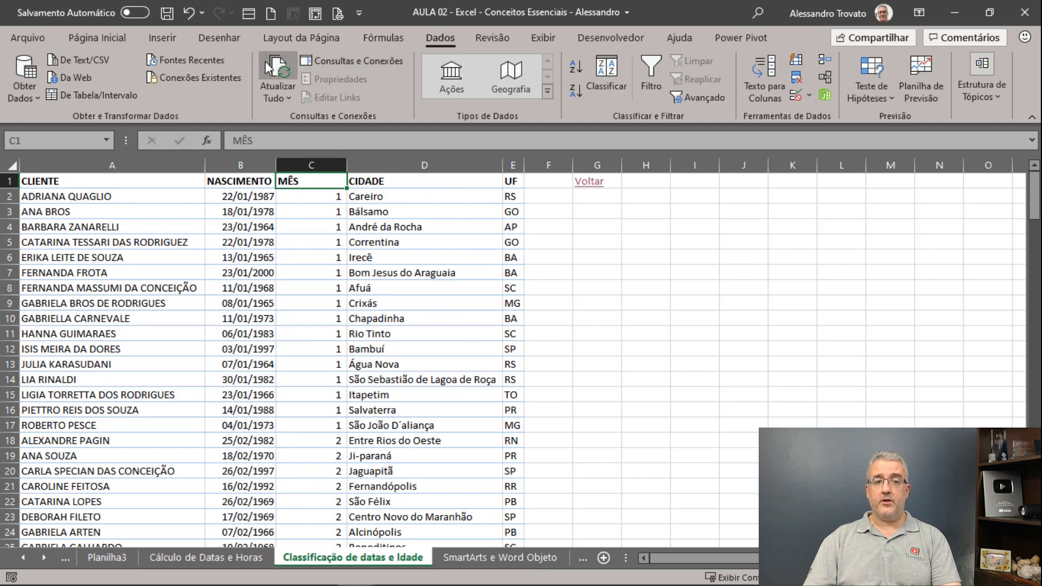
click(651, 76)
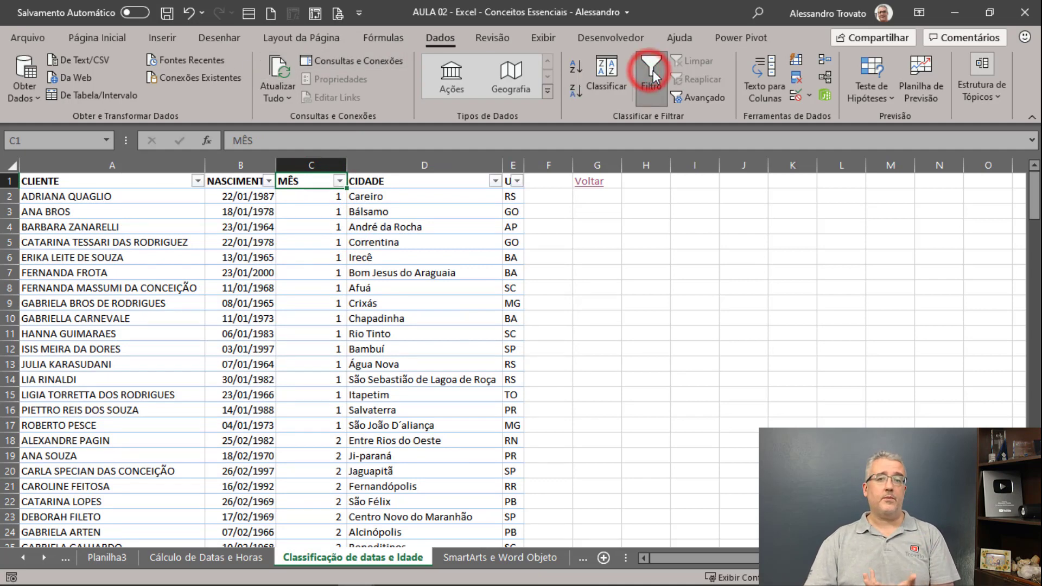
click(340, 180)
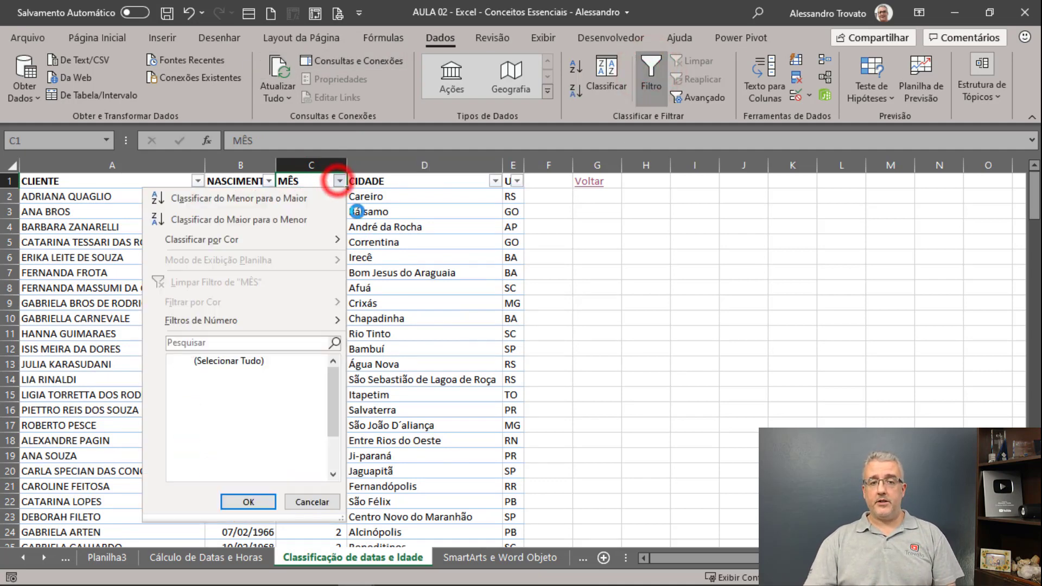
click(187, 361)
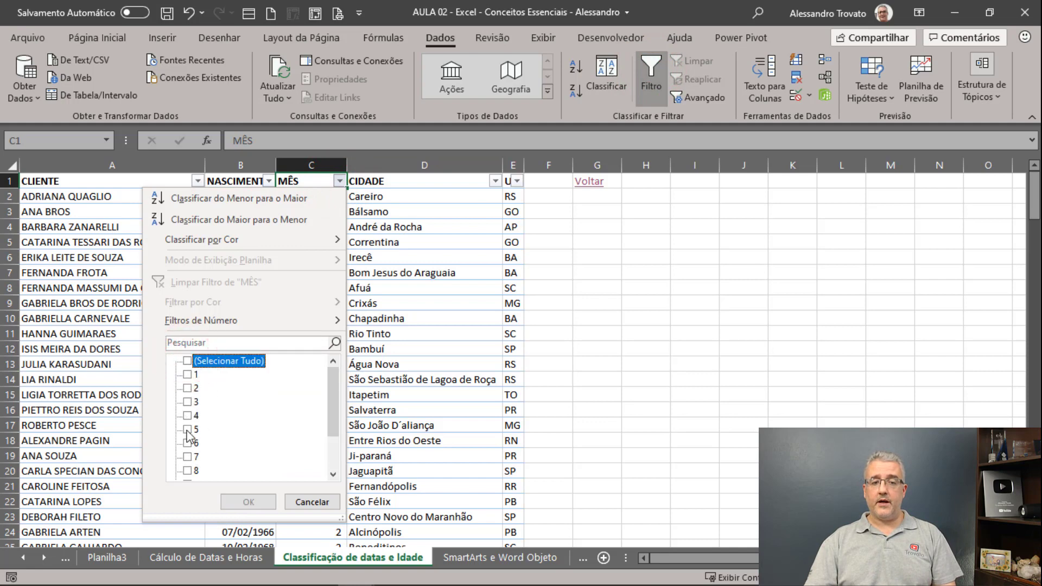
scroll(197, 442, down, 1)
click(187, 471)
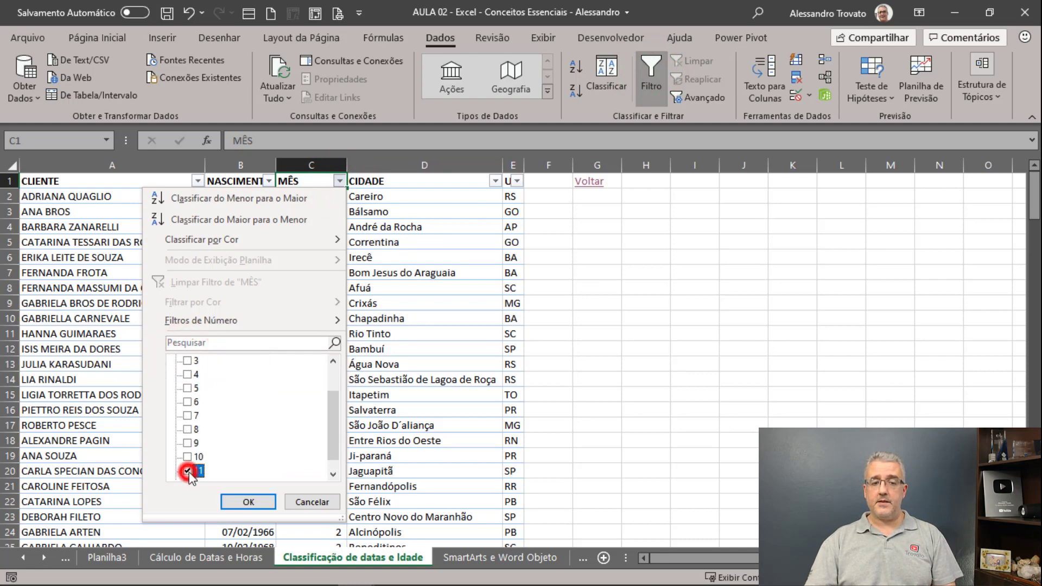
click(239, 502)
click(430, 282)
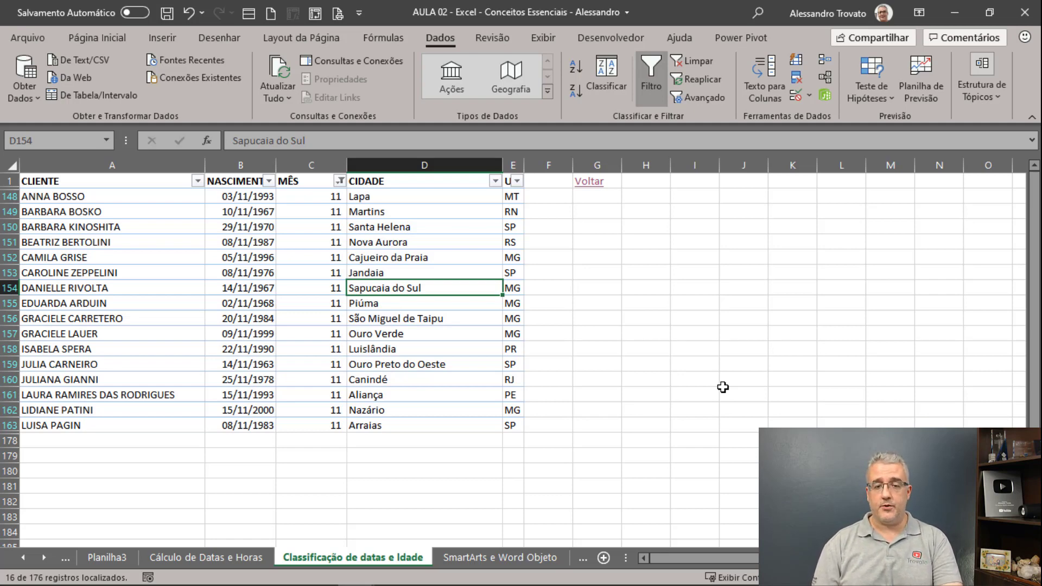
Step: Delete the existing block-list SmartArt diagram from the SmartArts e Word Objeto sheet
click(511, 557)
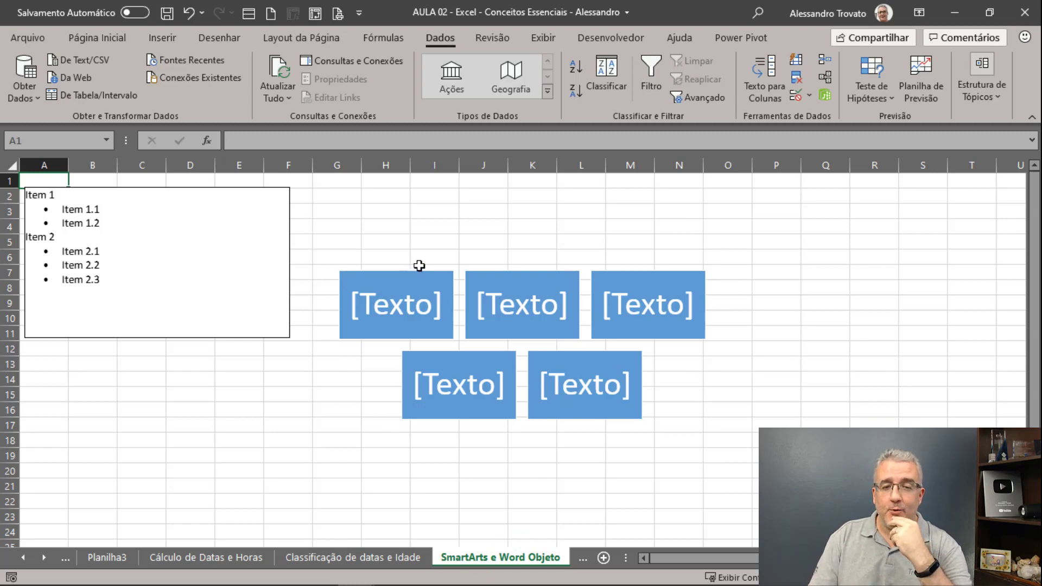
click(469, 267)
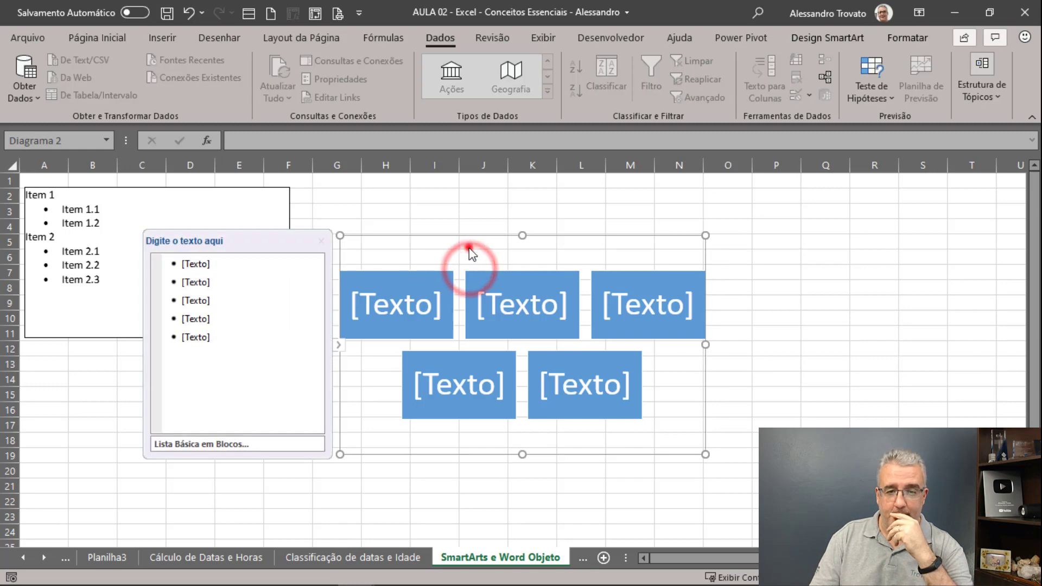
key(Delete)
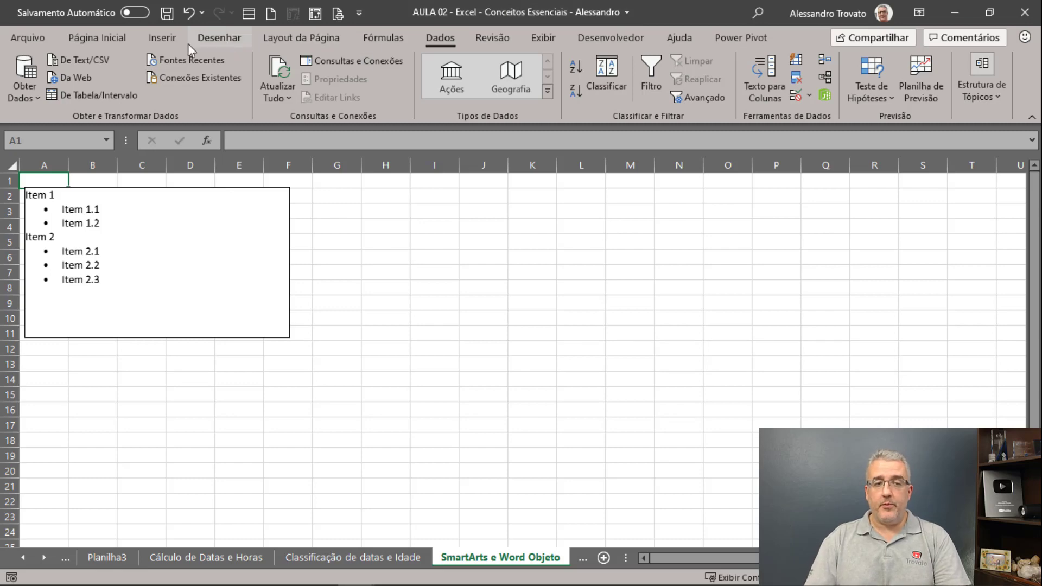
Step: Open the SmartArt graphic chooser and examine the layouts in its categories, from Lista through Imagem
click(162, 40)
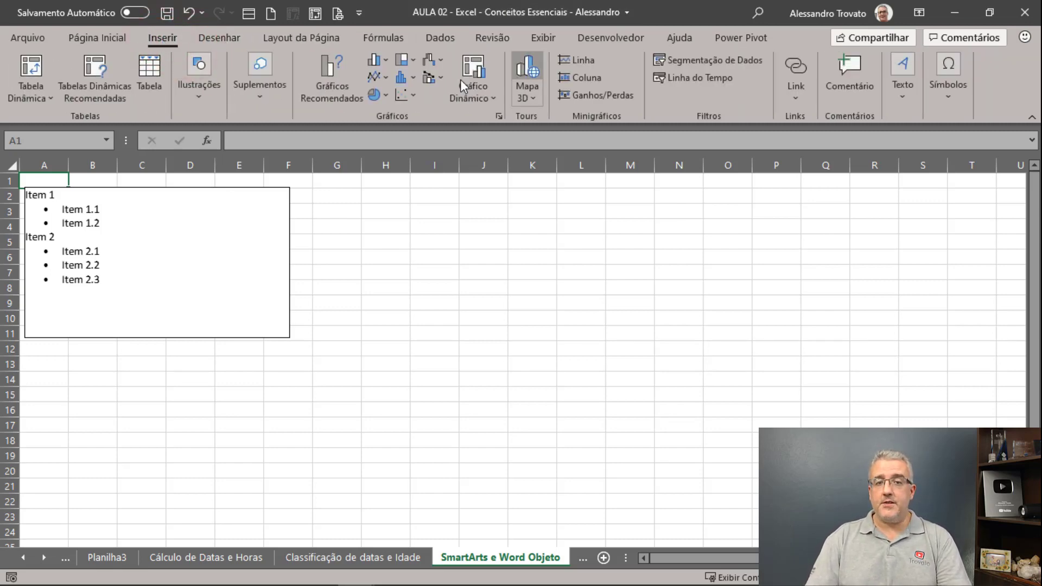
click(205, 82)
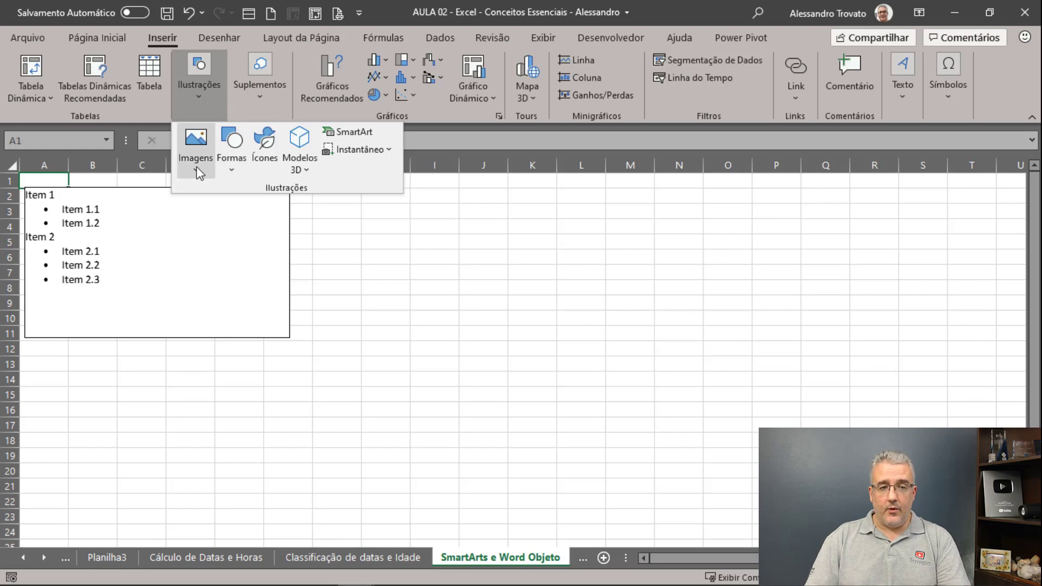
click(366, 134)
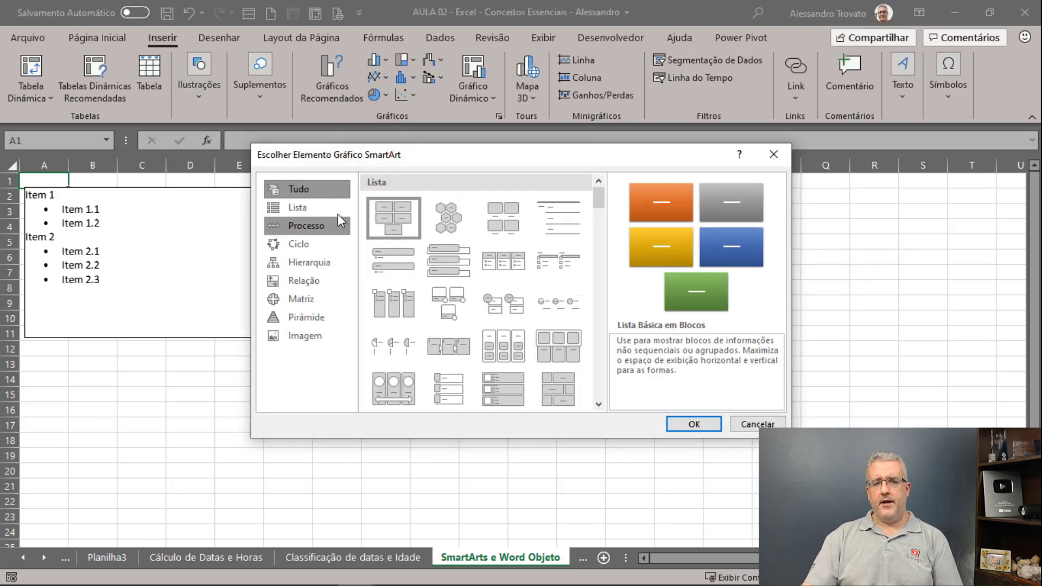
click(307, 206)
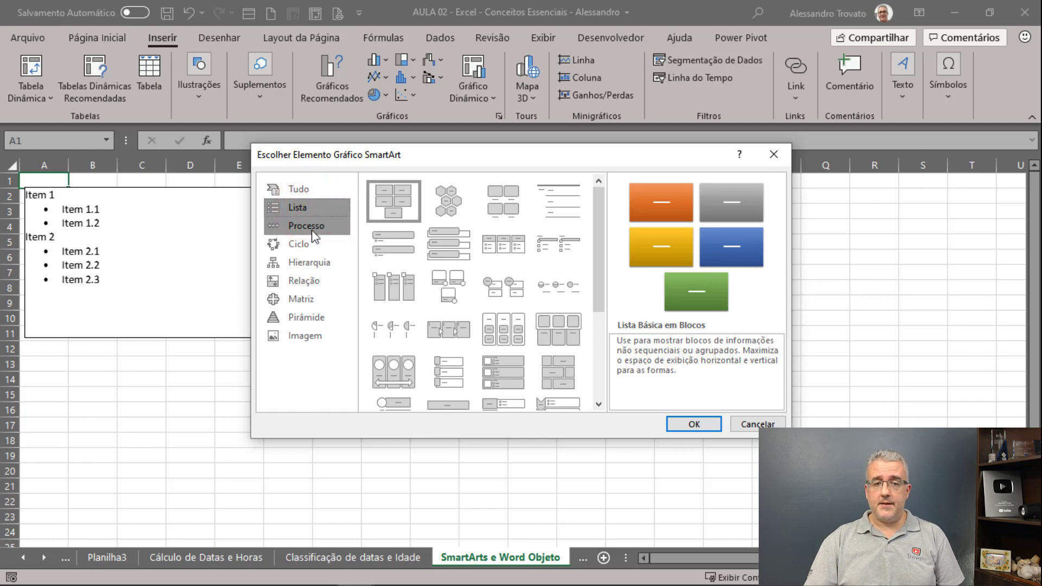
click(307, 228)
click(305, 242)
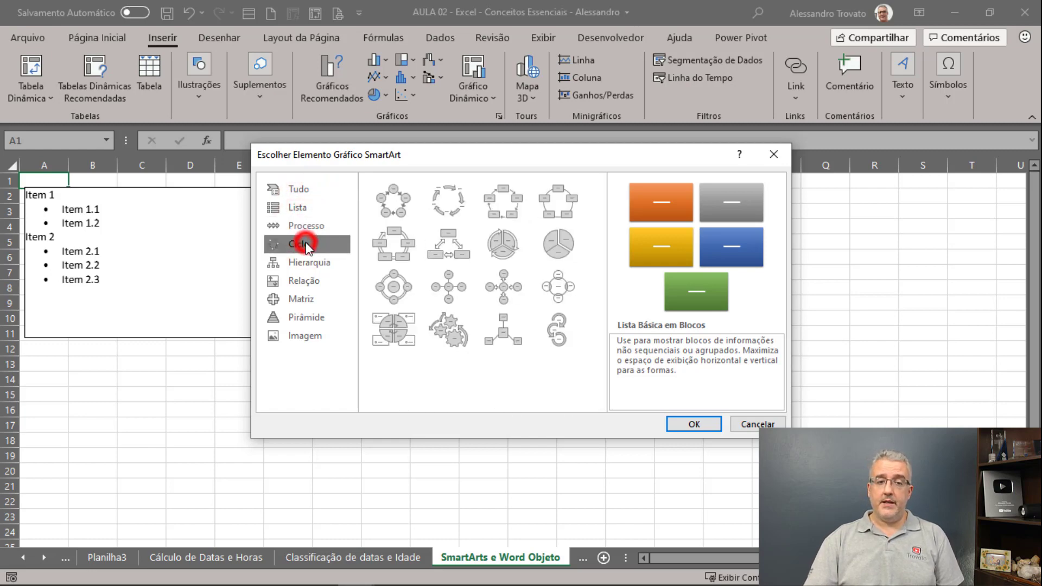
click(316, 264)
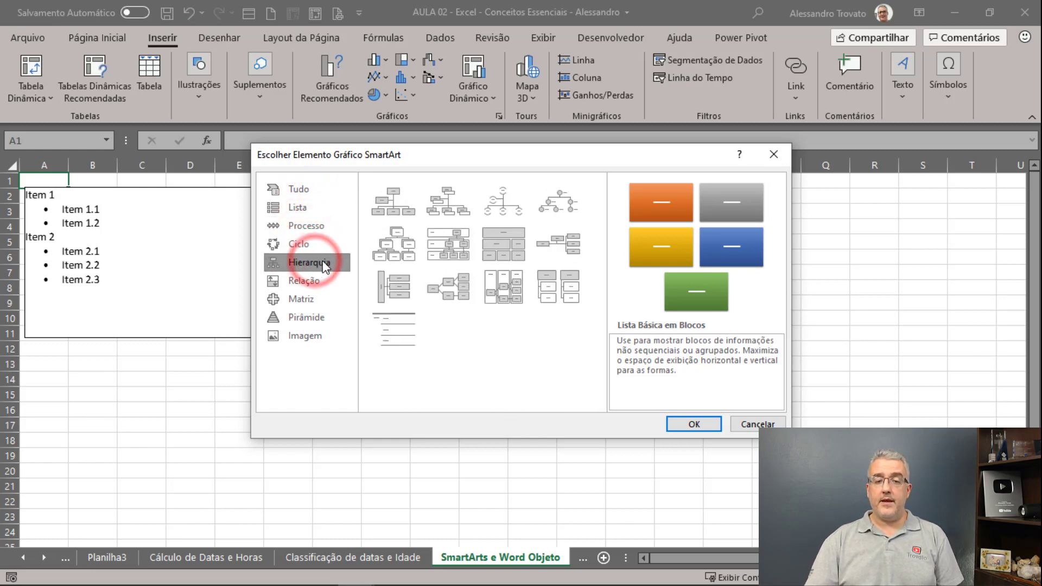
click(320, 282)
click(323, 298)
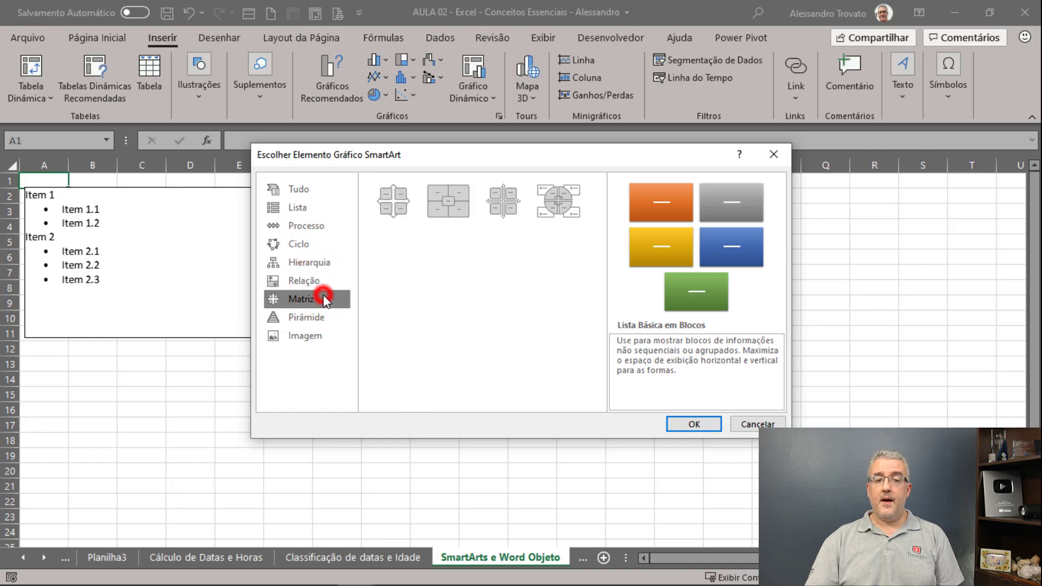
click(323, 316)
click(324, 334)
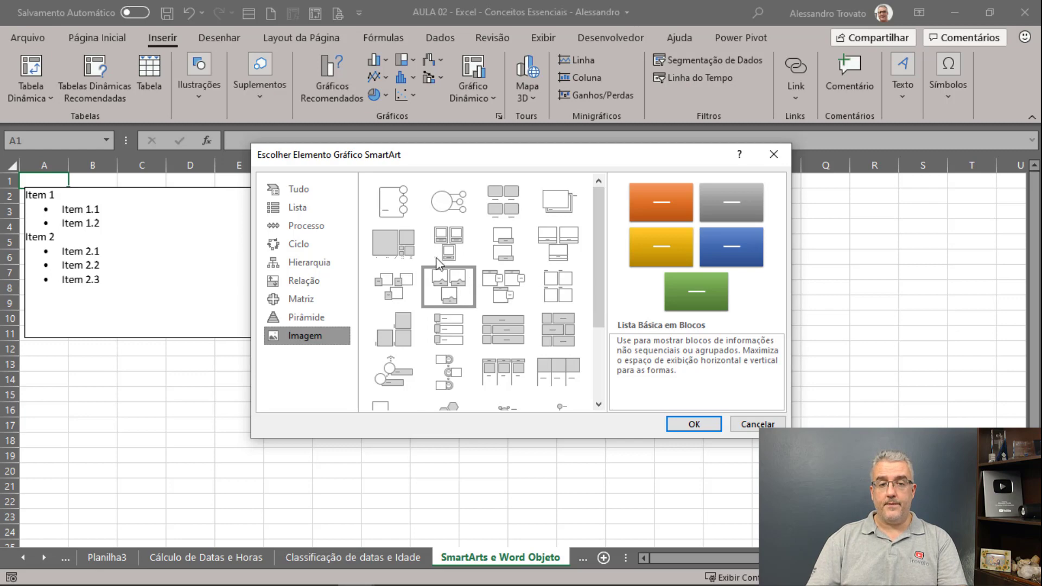
click(305, 225)
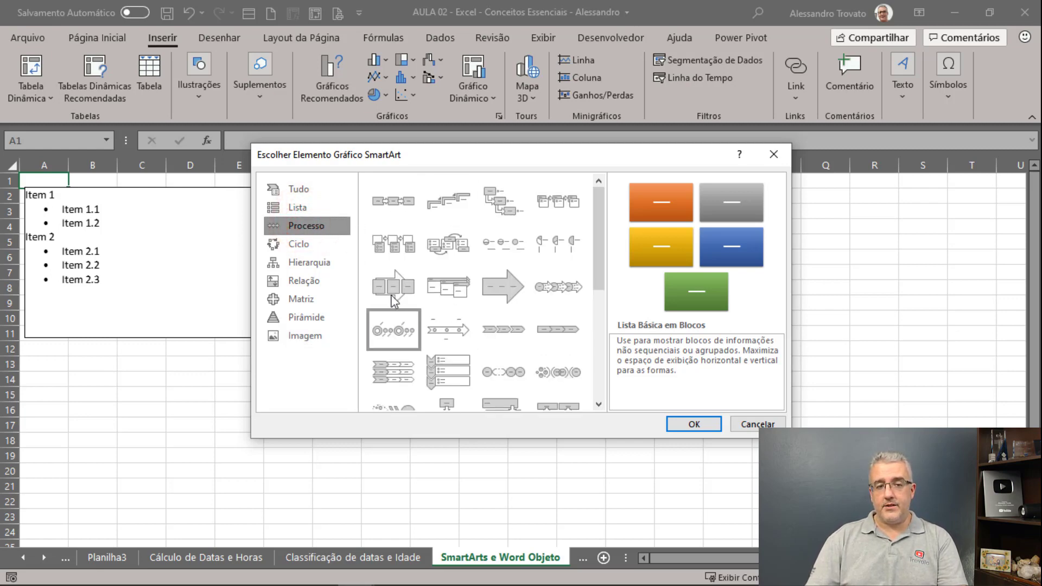
click(323, 261)
click(320, 245)
click(312, 212)
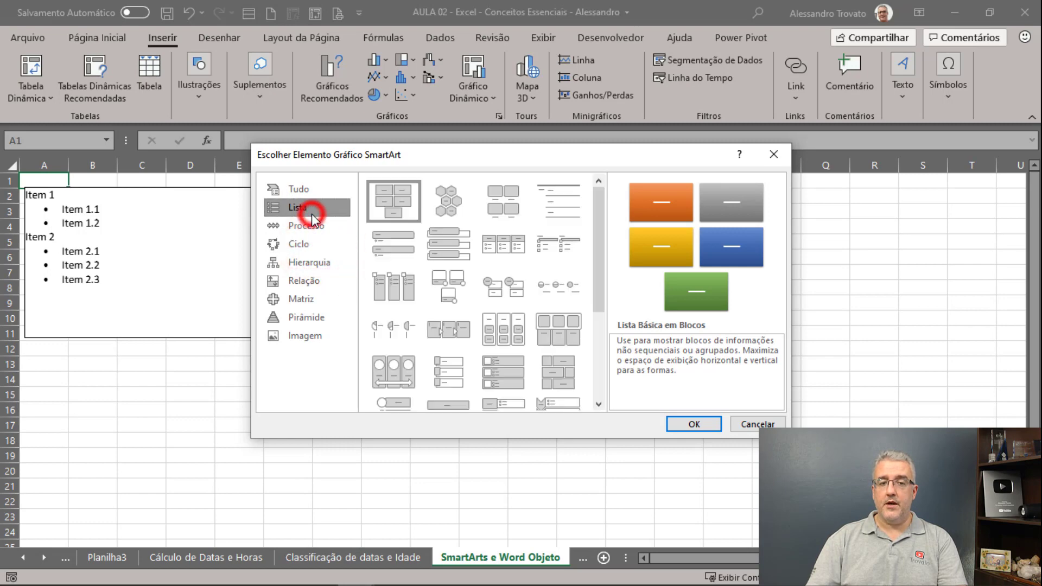
Step: Insert an Organograma SmartArt from the Hierarquia category into the sheet
click(310, 264)
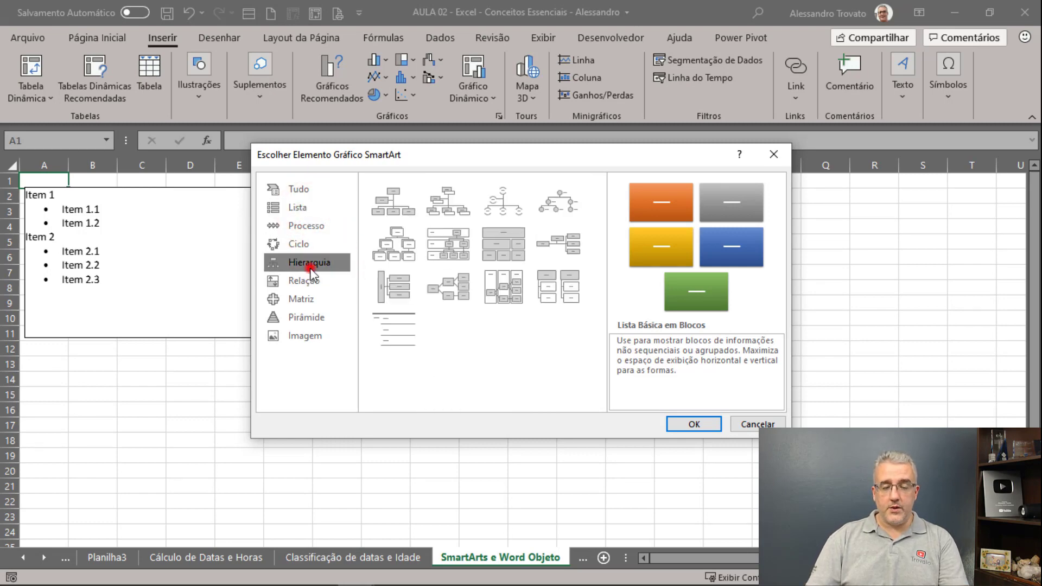
click(392, 212)
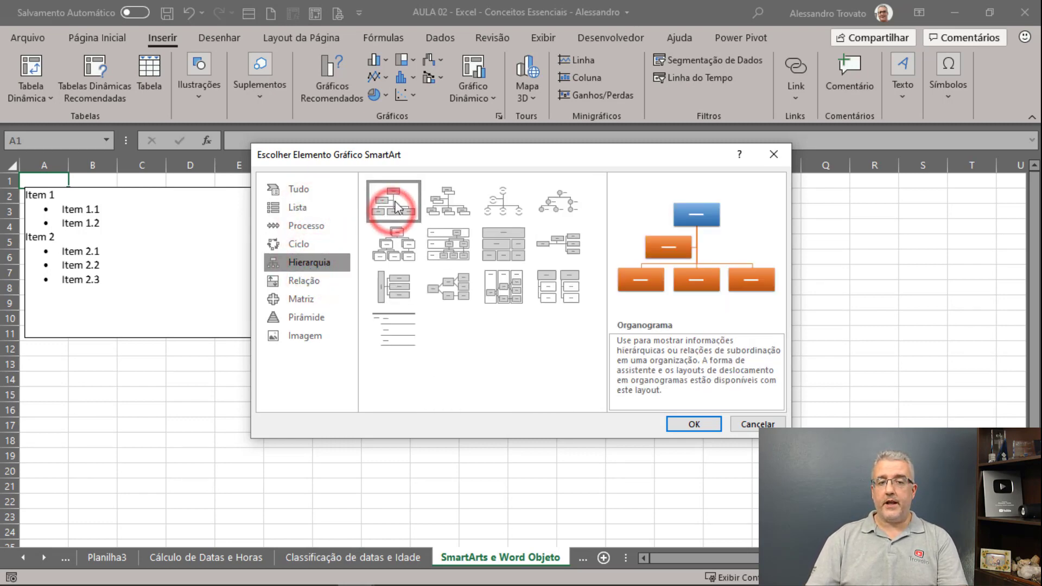
click(695, 424)
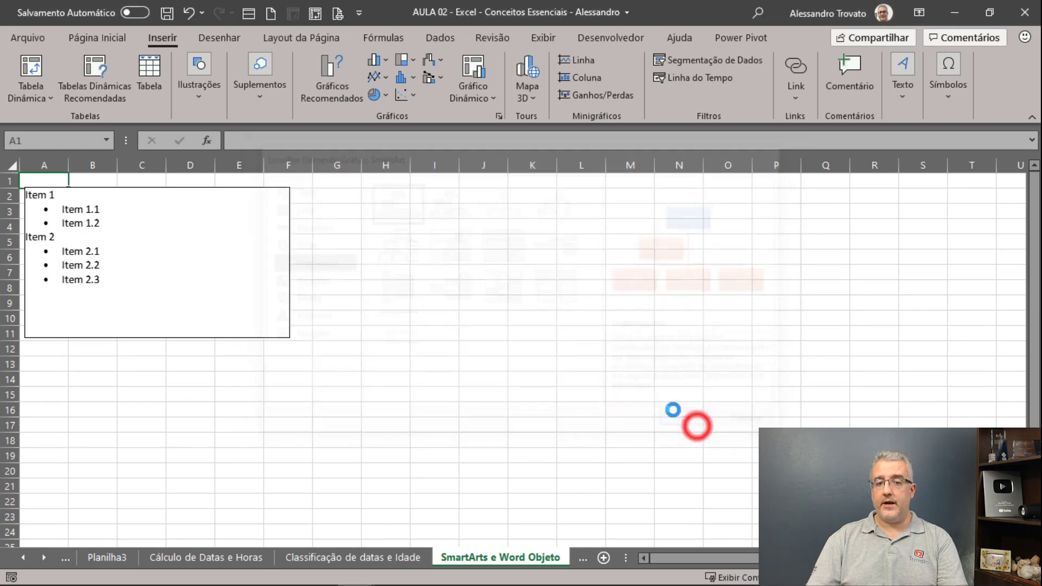
drag(249, 255, 217, 255)
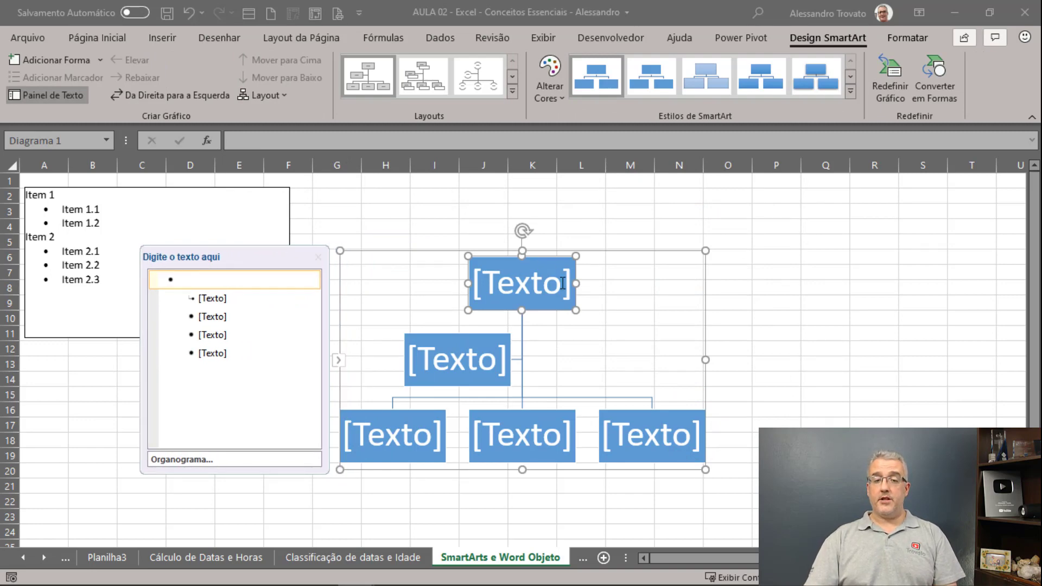
Step: Enter PRESIDÊNCIA as the text of the organization chart's top box
click(216, 281)
text(p)
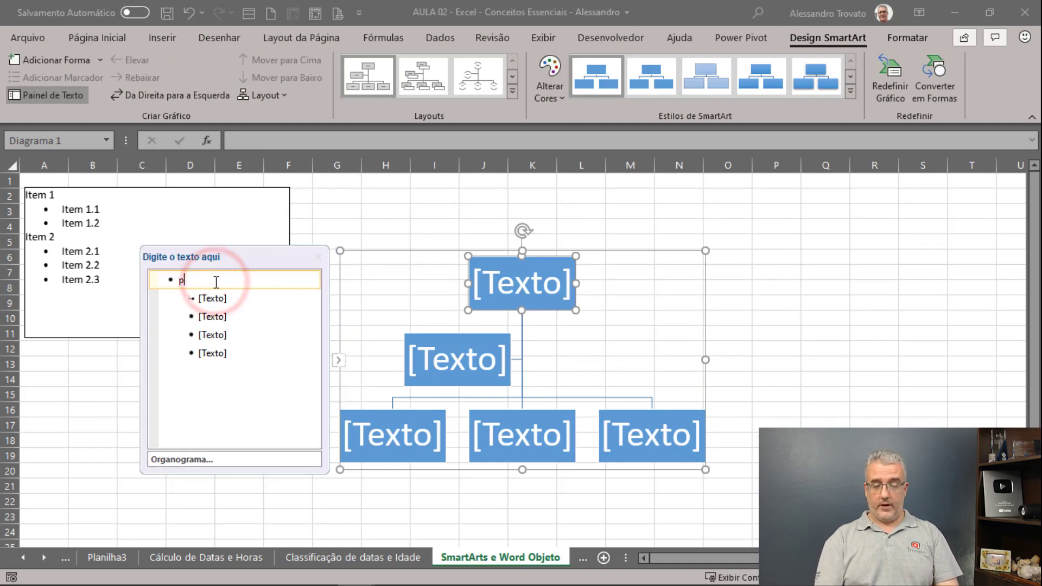
text(resid)
key(BackSpace)
key(BackSpace)
key(BackSpace)
key(BackSpace)
key(BackSpace)
text(P)
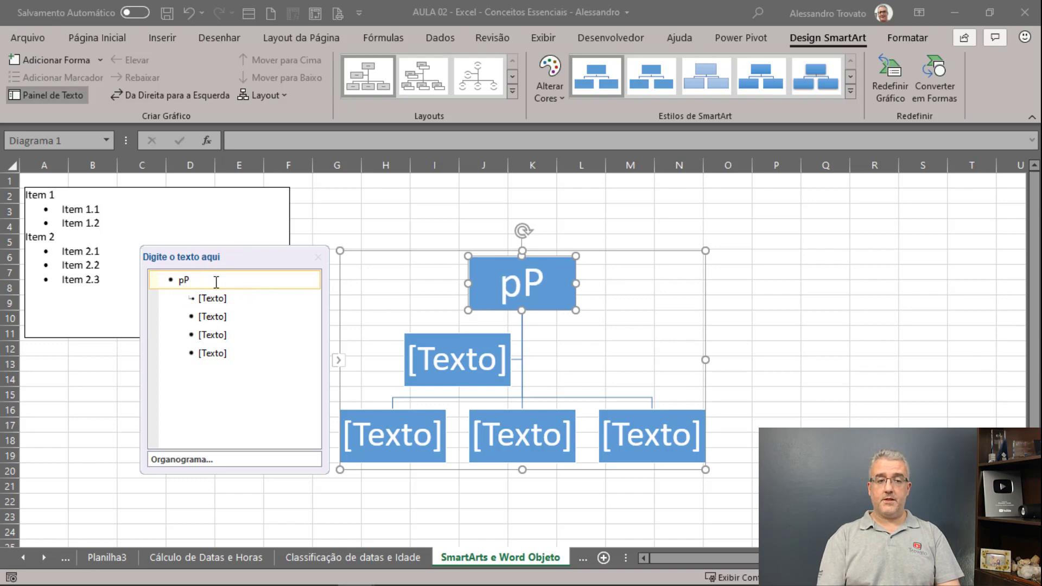
key(BackSpace)
key(BackSpace)
text(PRESINDÊN)
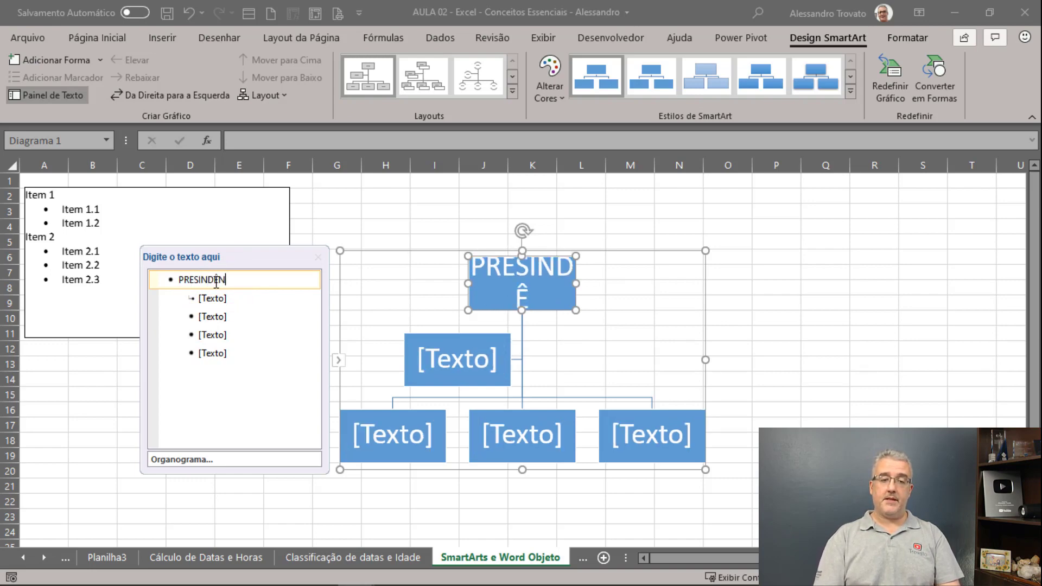
text(CIA)
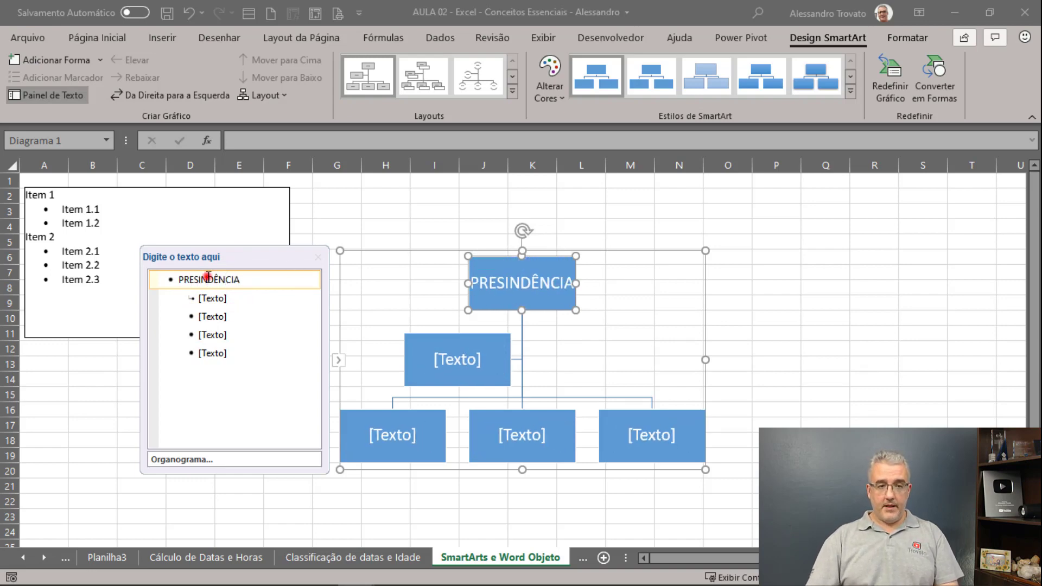
click(206, 279)
key(BackSpace)
Step: Label the assistant box VICE PRESIDÊNCIA and the first two boxes of the lowest row CONSELHO FISCAL and CONSELHO FINANCEIRO
click(237, 296)
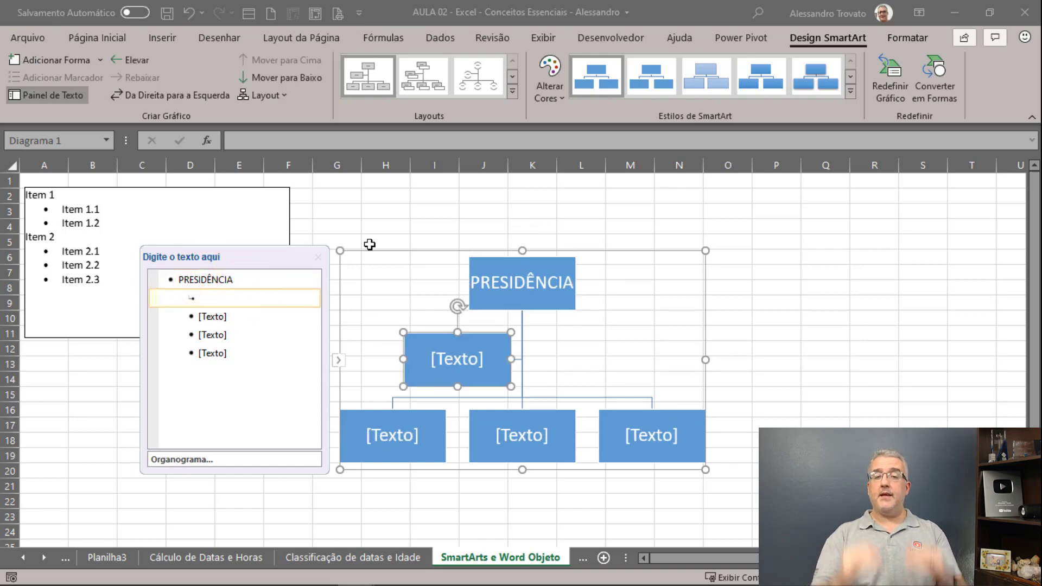
text(VICE PR)
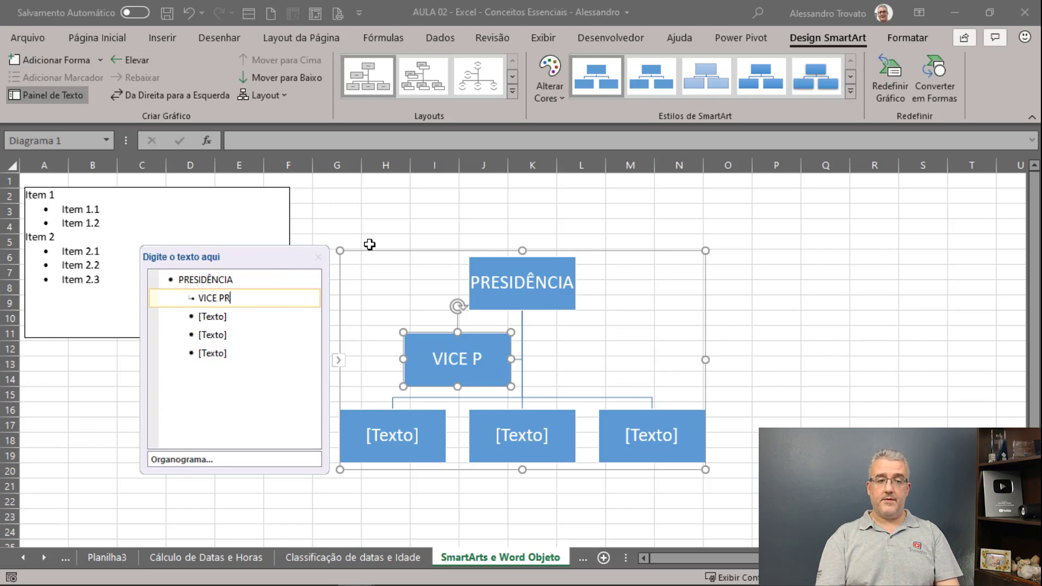
text(ECSIDÊNCIA)
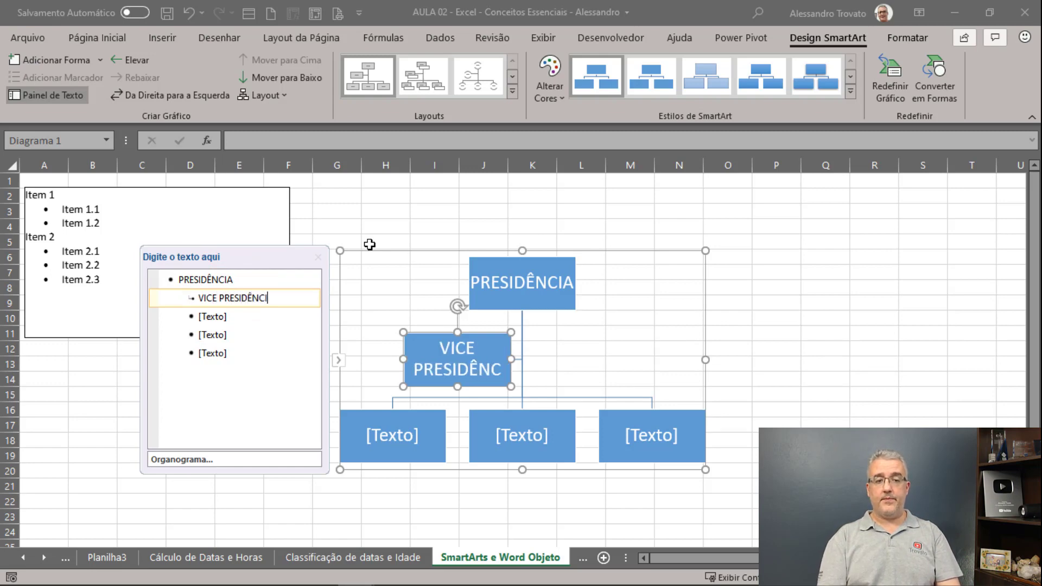
click(227, 315)
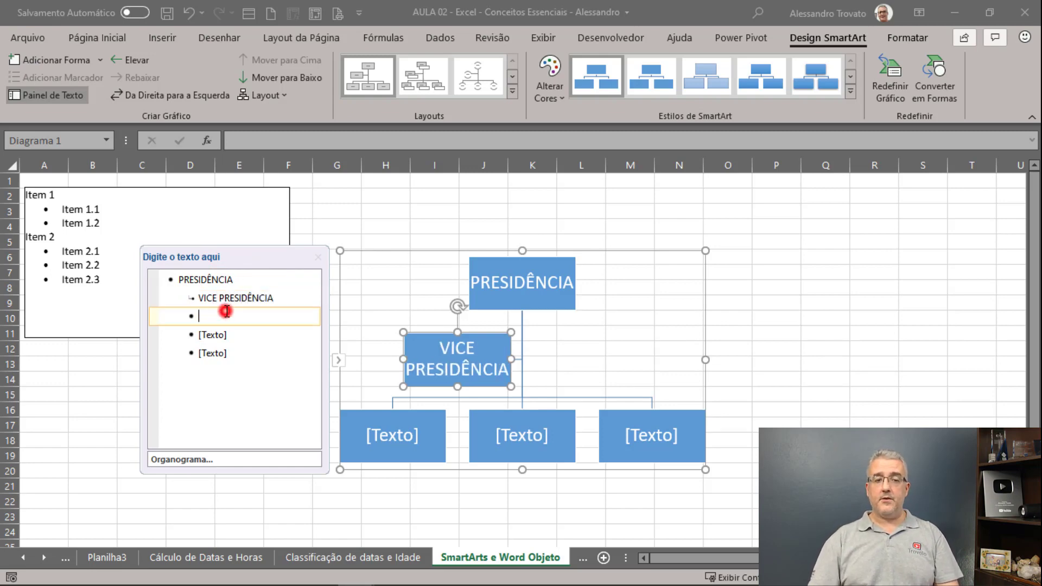
text(CONSELHO FISCAL)
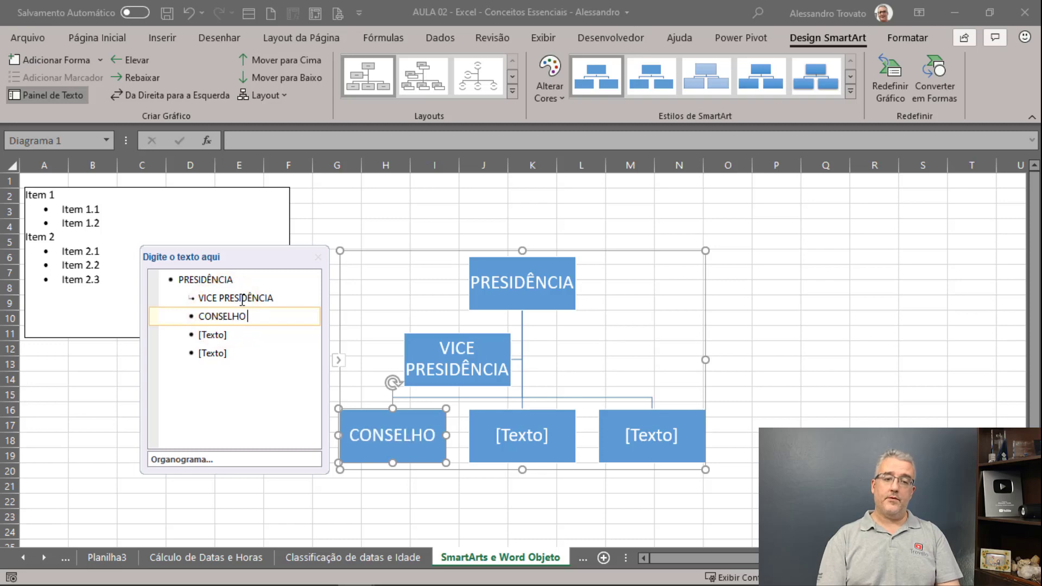
click(226, 335)
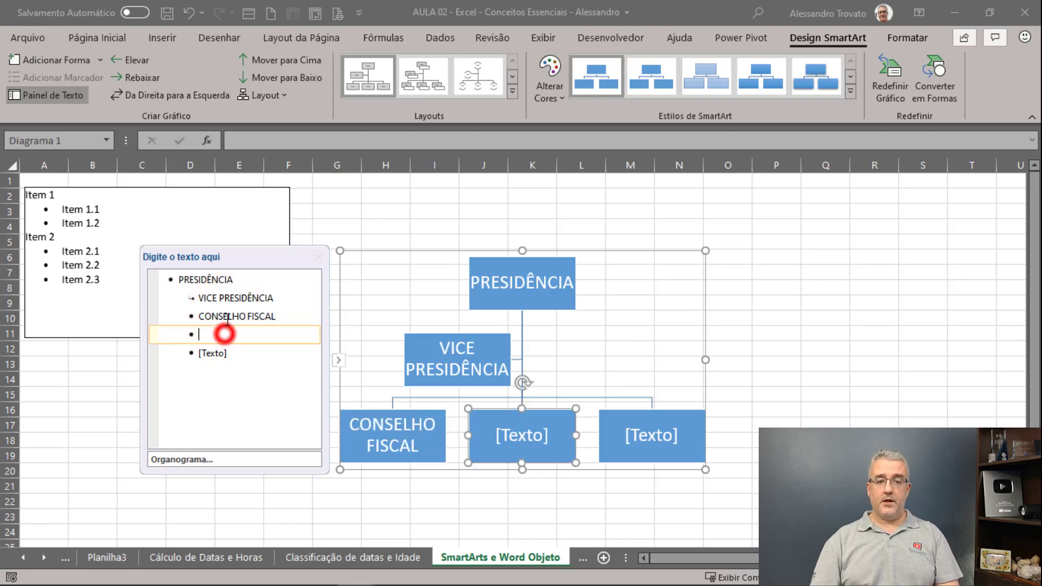
text(CONSELHO FINANCEIRO)
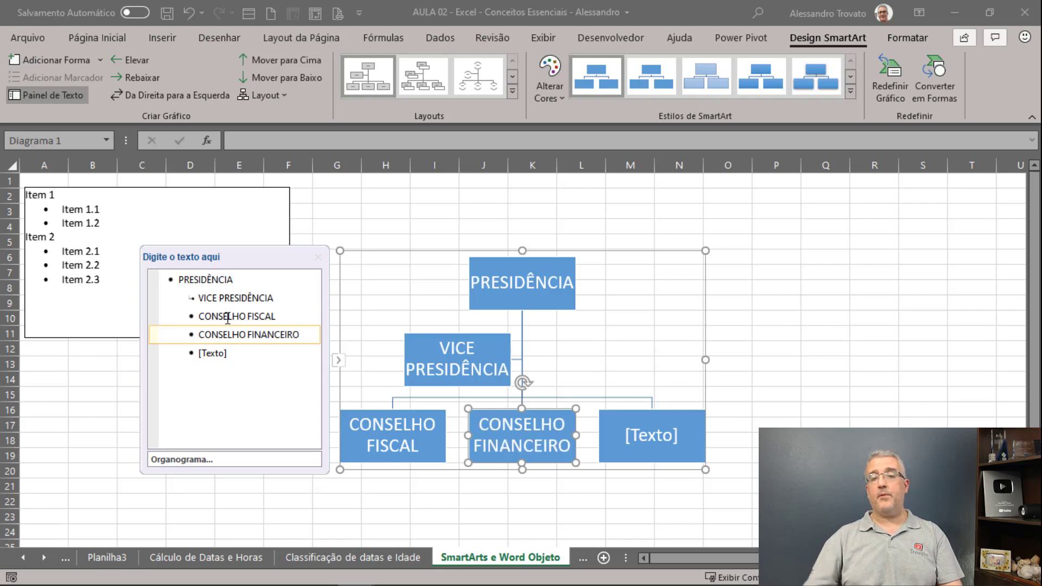
Step: Delete the empty third box of the lowest row and add a new one after CONSELHO FINANCEIRO labelled CONSELHO NORMATIVO
click(681, 417)
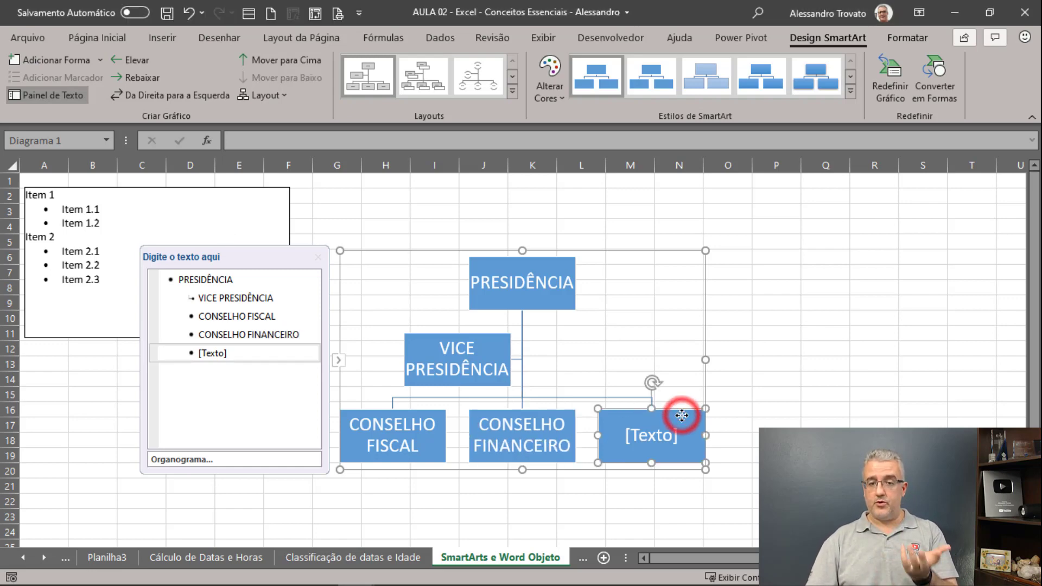
key(Delete)
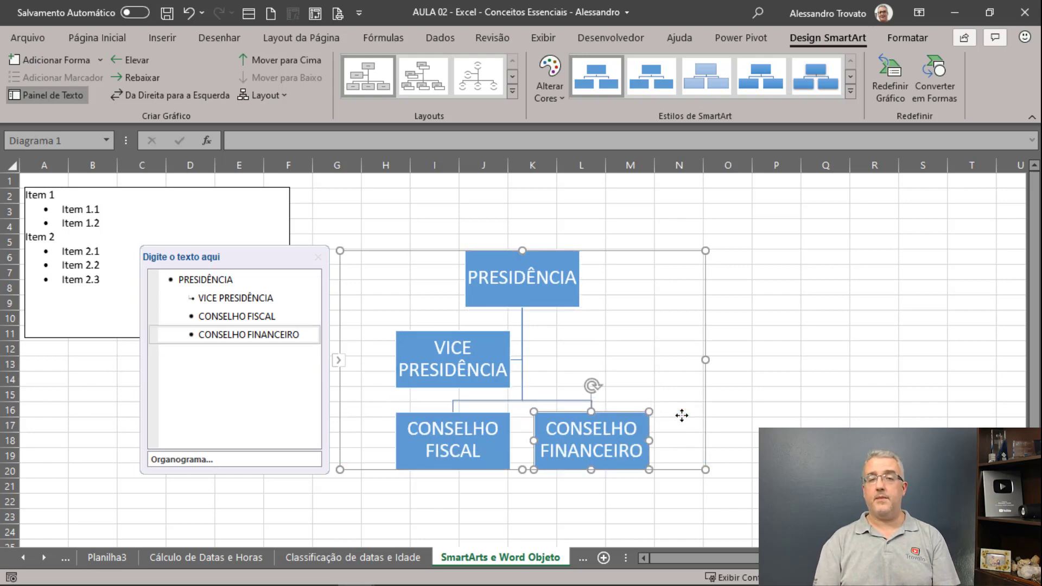
click(302, 334)
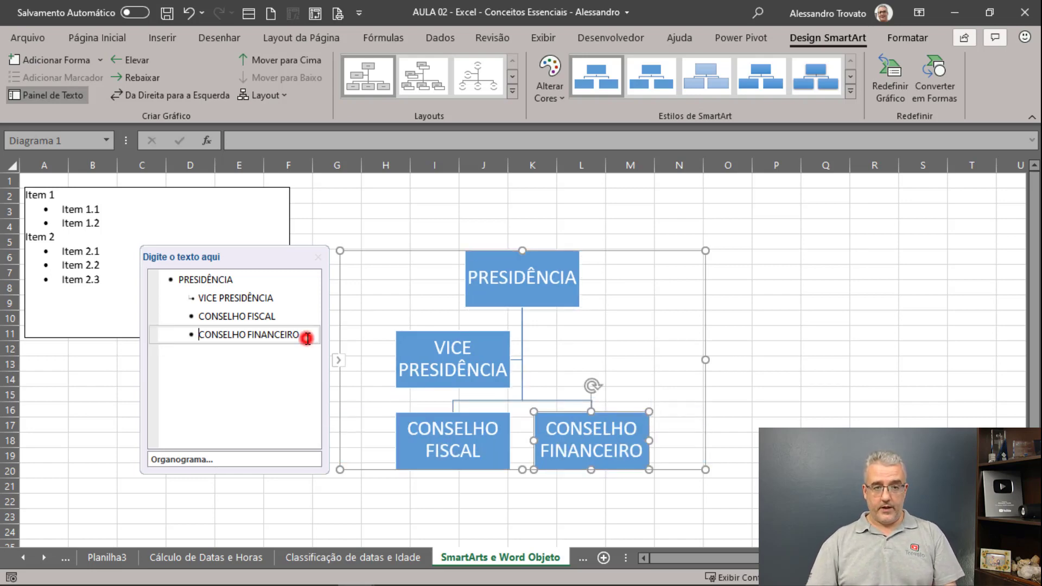
key(Return)
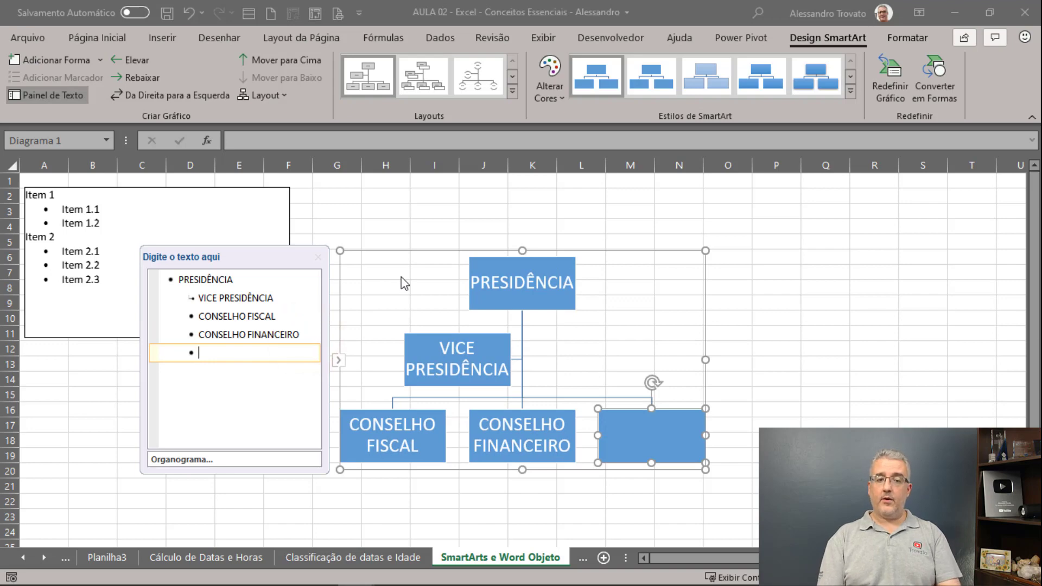
text(CONS)
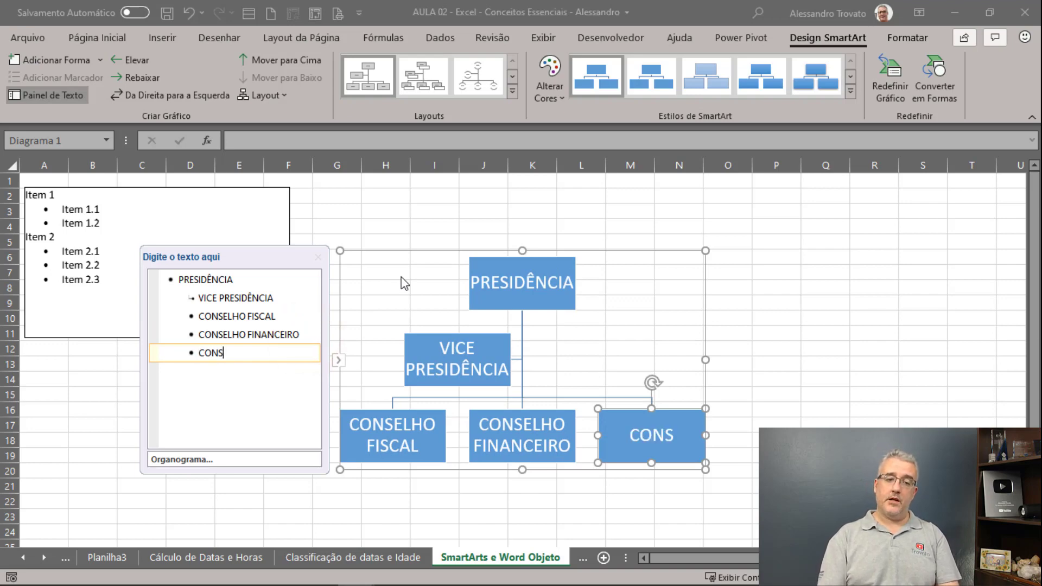
text(ELHO)
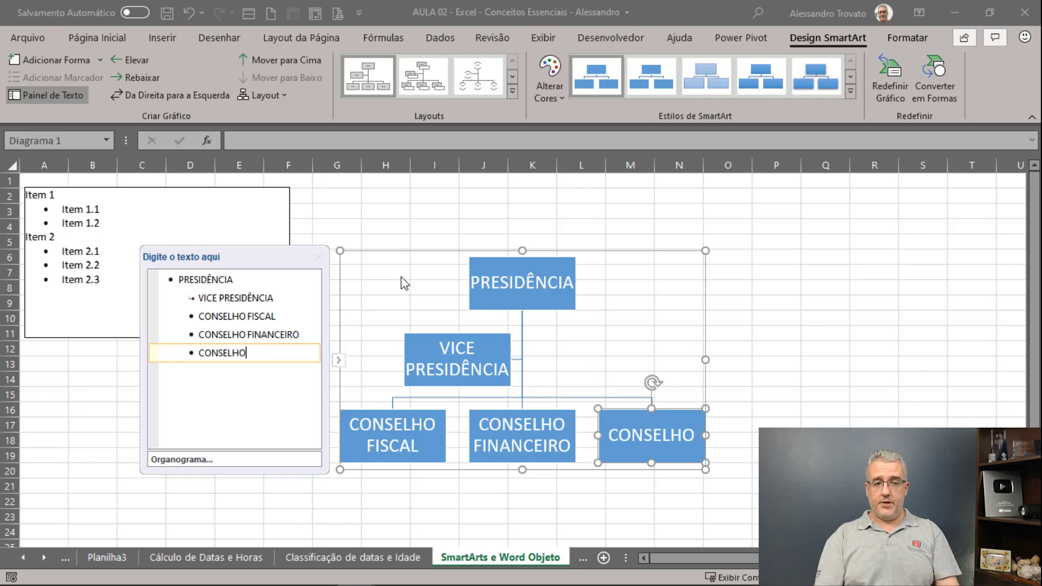
text( NORMAI)
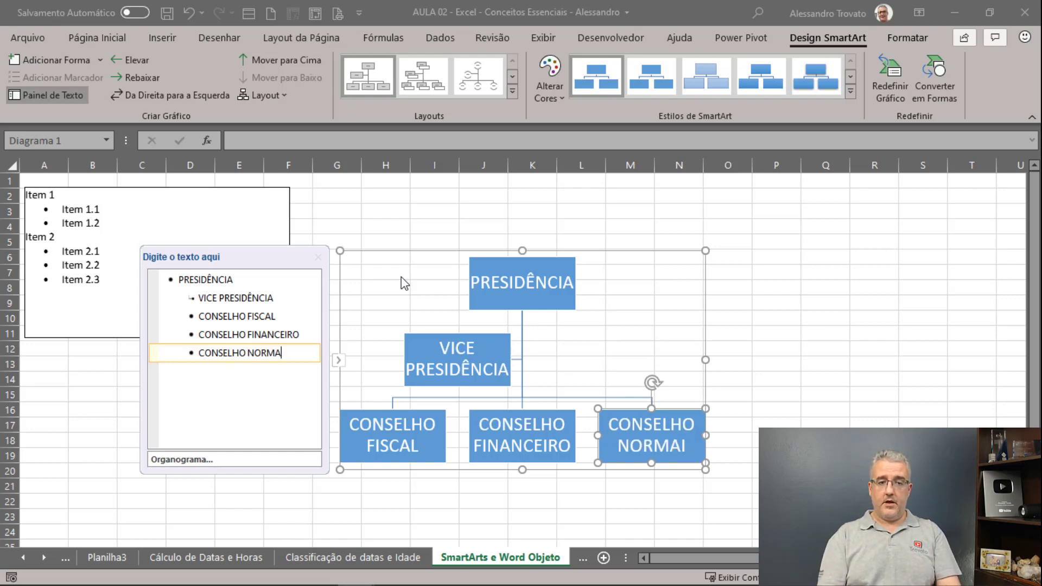
key(BackSpace)
text(TIVO)
Step: Promote CONSELHO NORMATIVO to the level of PRESIDÊNCIA, demote it back, and promote it again
key(shift+Tab)
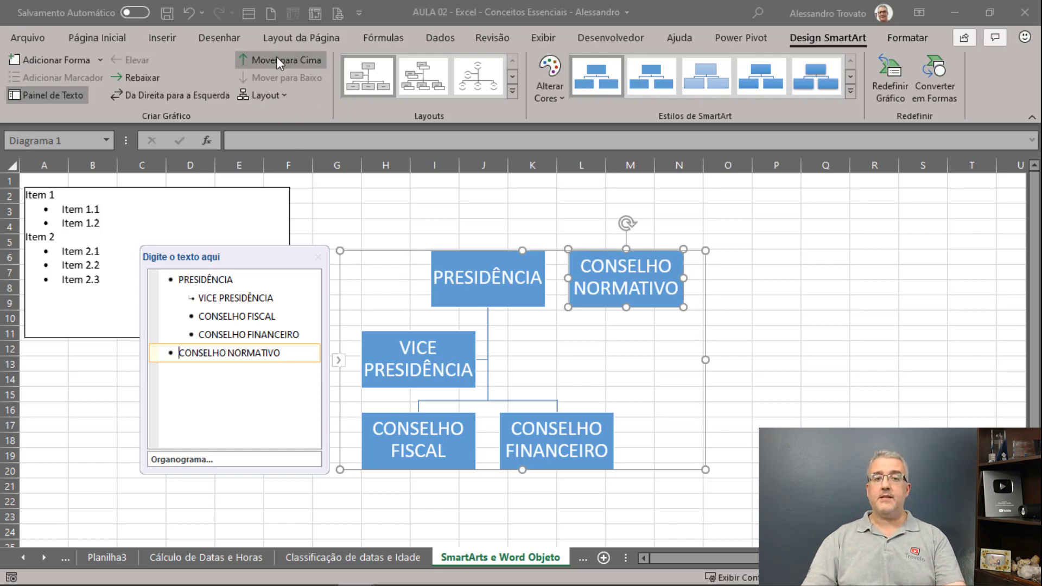
click(155, 76)
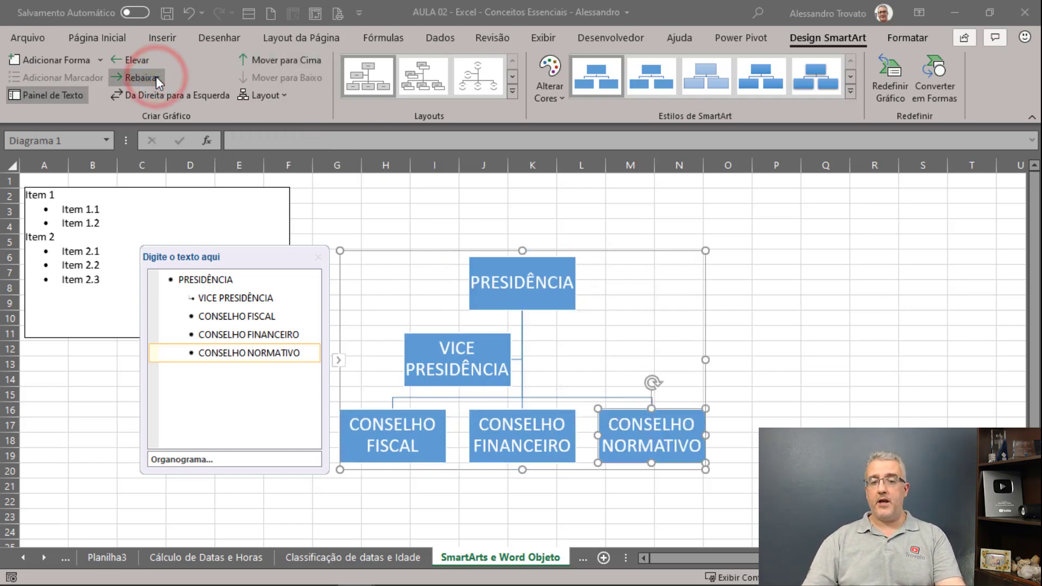
click(120, 58)
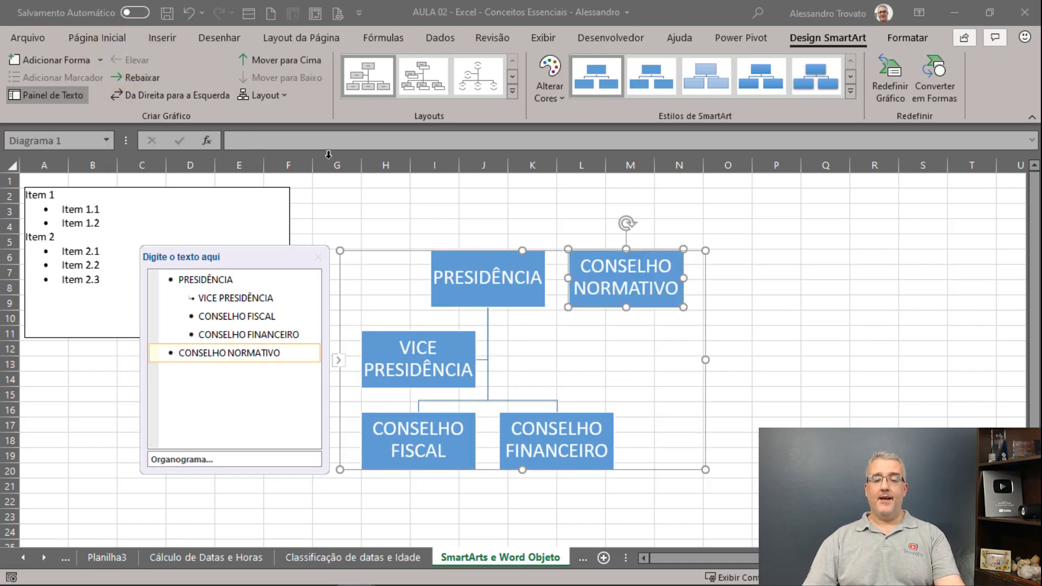
Step: Delete the whole organization chart SmartArt from the sheet
click(388, 250)
key(Delete)
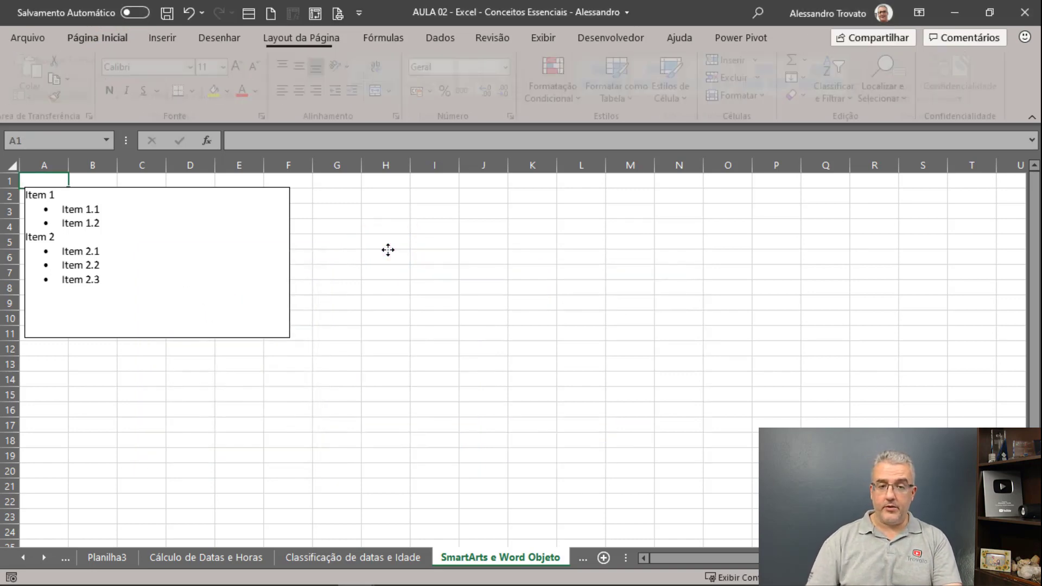
Step: Move the embedded Word object with the item list so that it starts at row 3 and spans columns C to H
click(206, 228)
drag(210, 210, 330, 210)
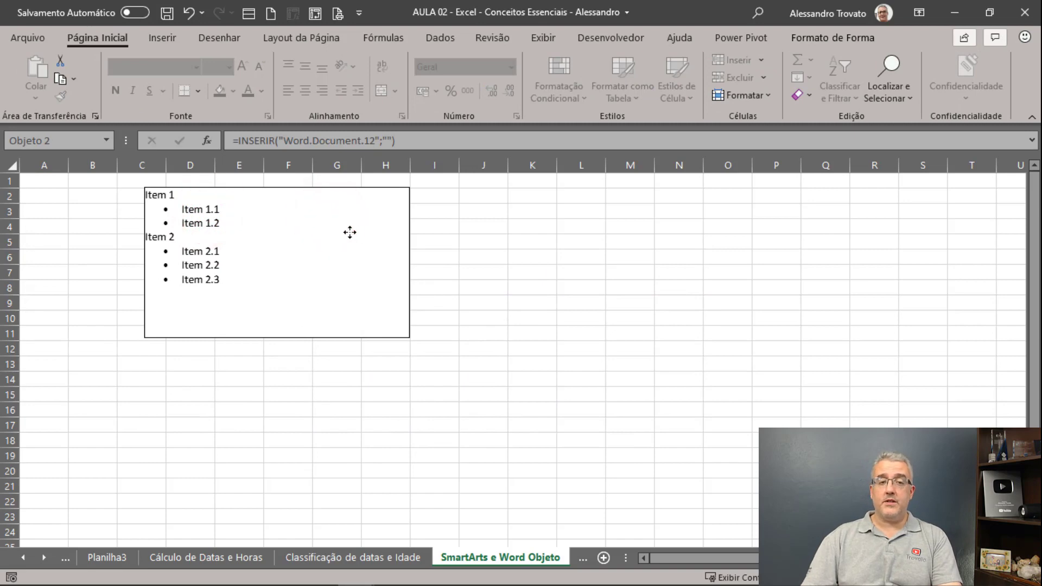
click(485, 226)
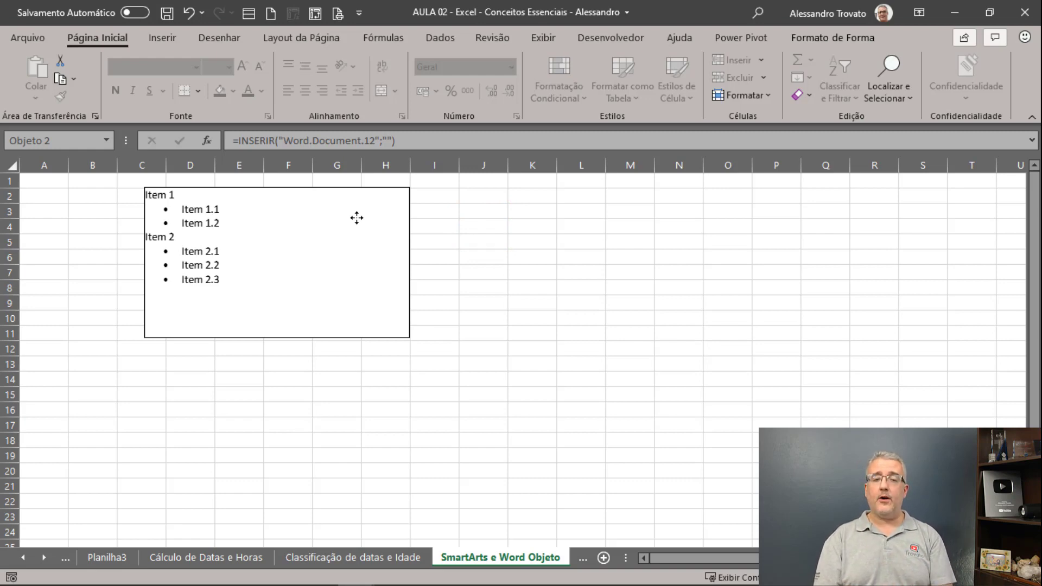
key(ctrl+z)
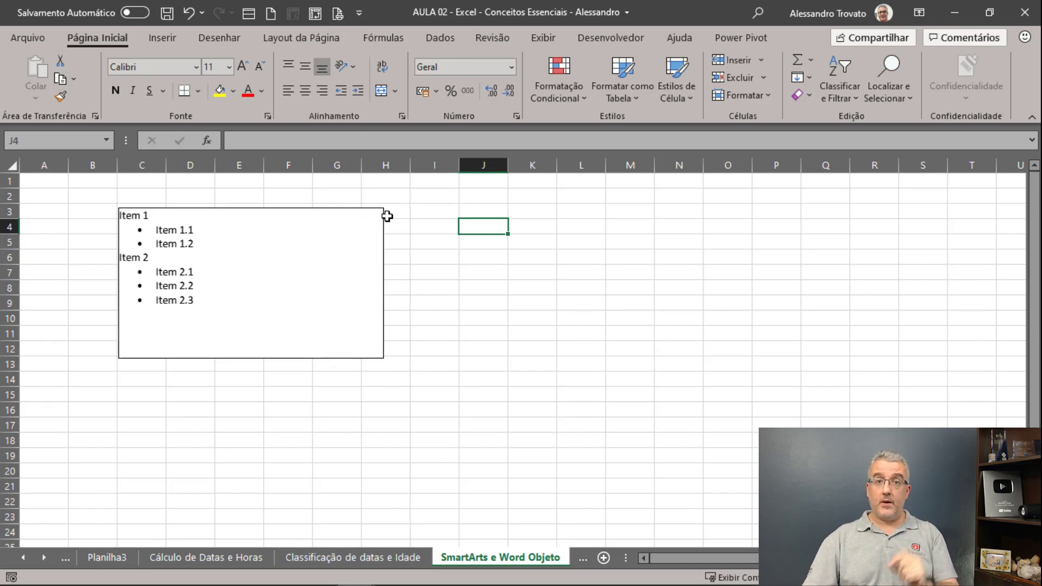
Step: Open the embedded item list object for editing in Word
click(301, 224)
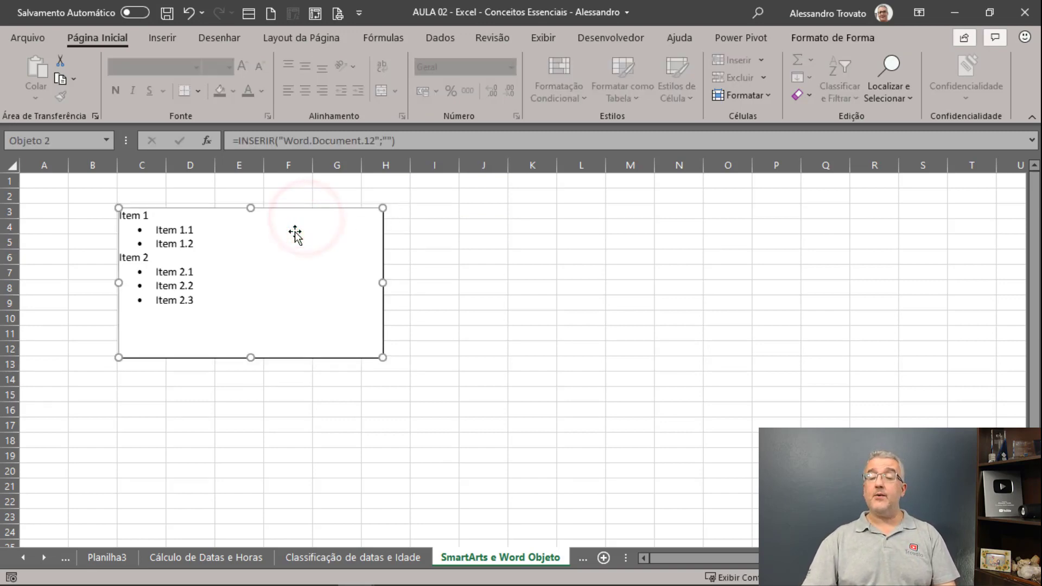
click(295, 234)
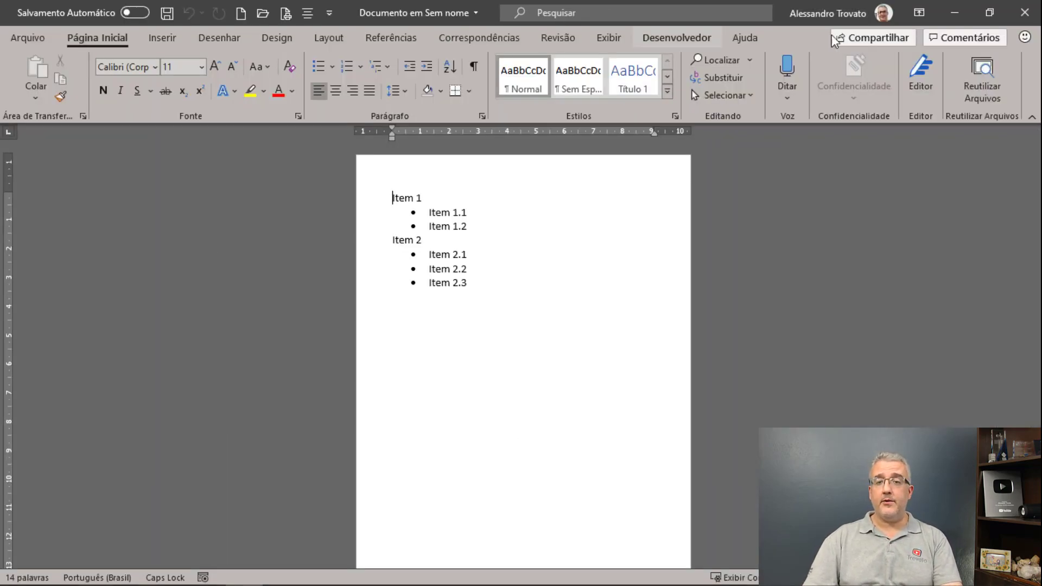
drag(474, 277, 395, 193)
click(490, 245)
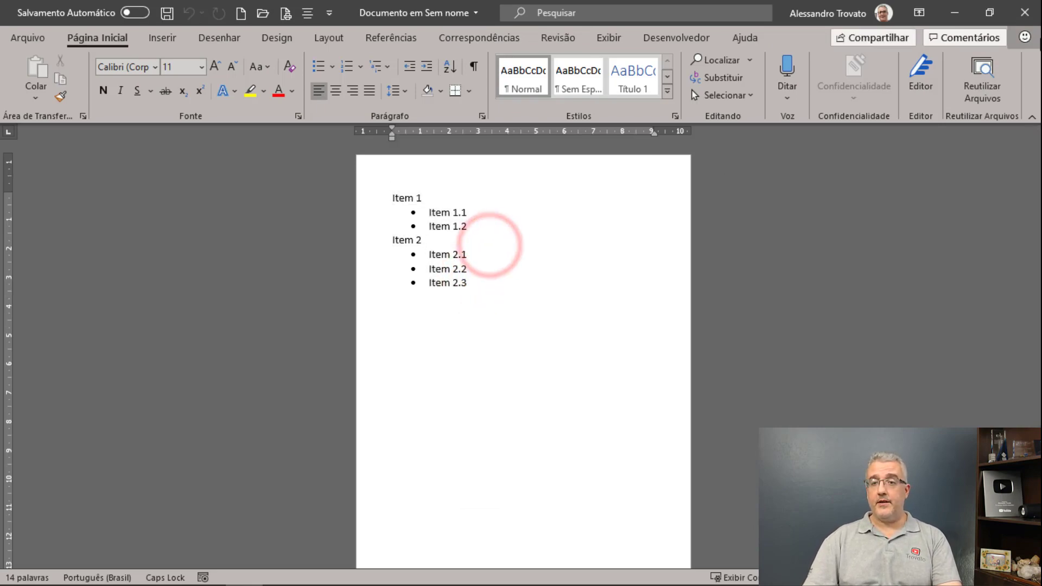
Step: Add the bullet Item 2.4 below Item 2.3 and close the Word document to return to the Excel sheet
click(472, 283)
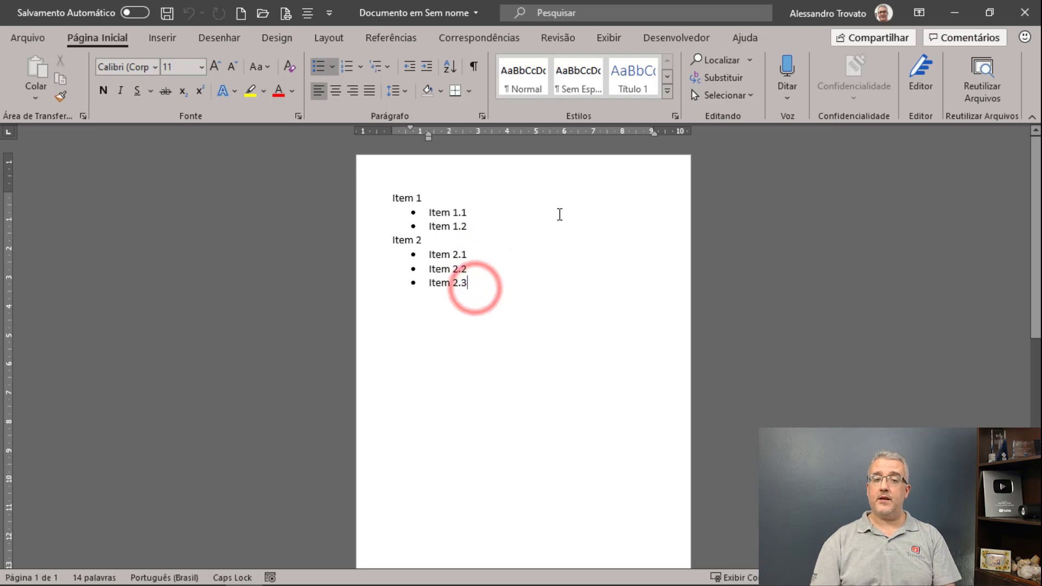
key(Return)
text(iTE)
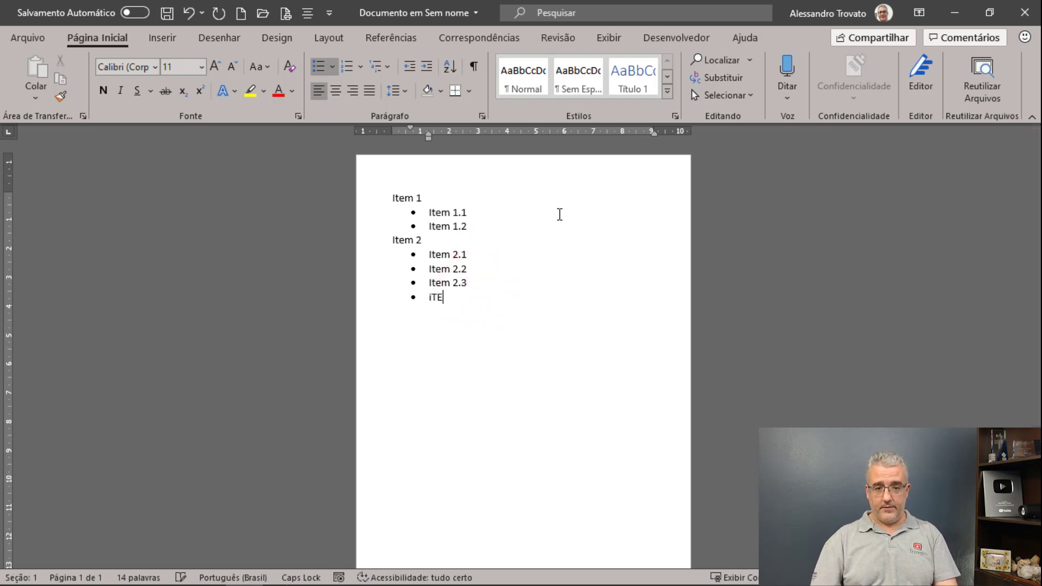
text(M)
key(BackSpace)
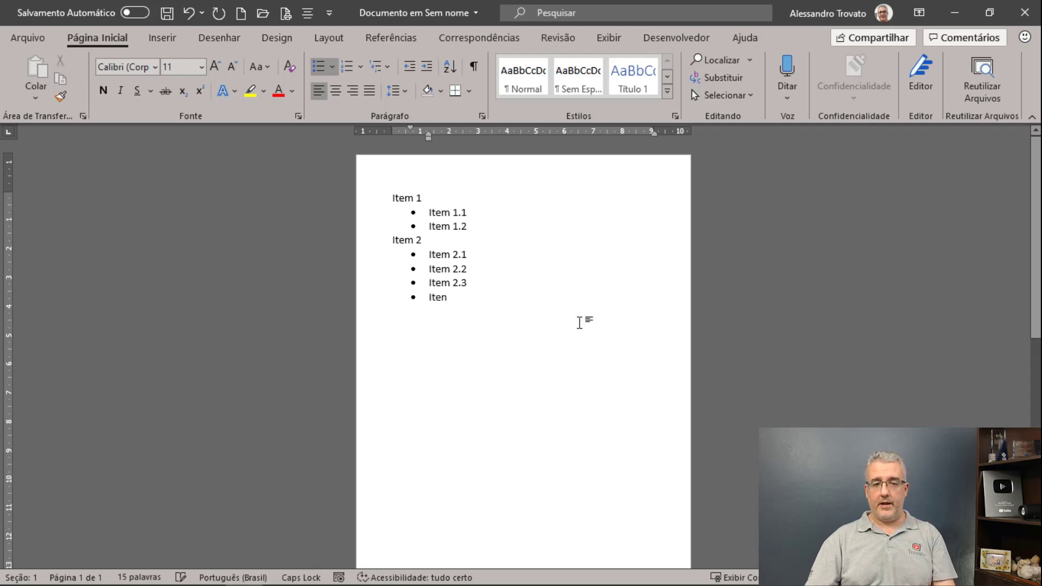
key(BackSpace)
text(M)
key(Caps_Lock)
key(BackSpace)
key(BackSpace)
text(m 2.4)
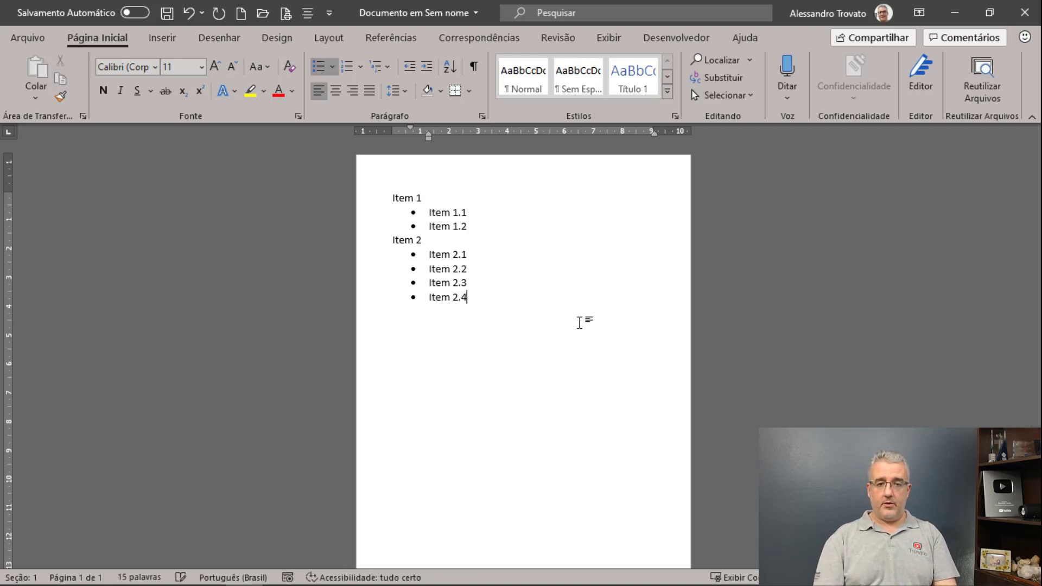
click(1014, 20)
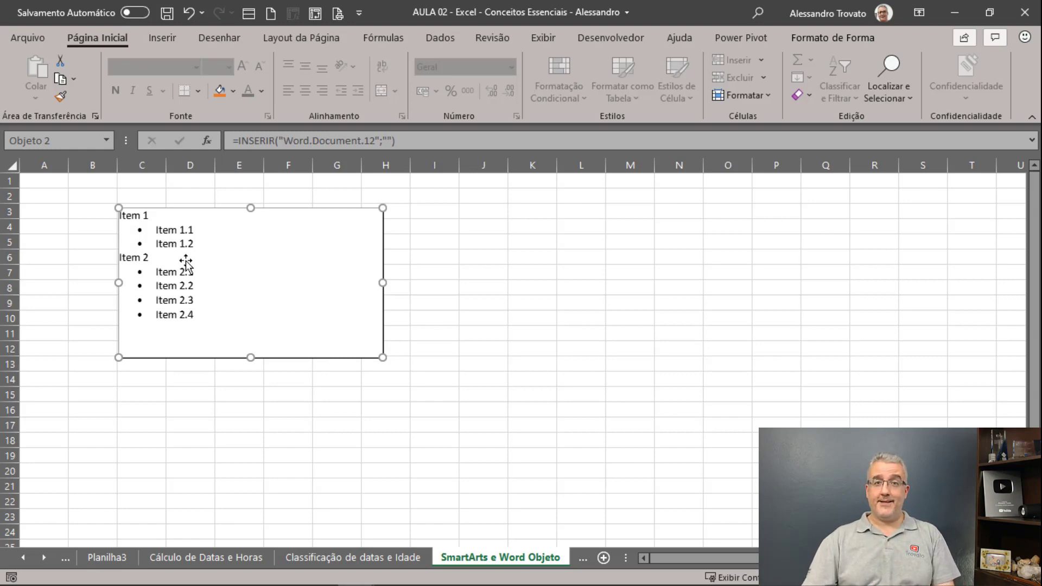
Step: Reopen the embedded list in Word and add the line ITEM X below it, with bullets Item x1 and Item X1.1
click(186, 268)
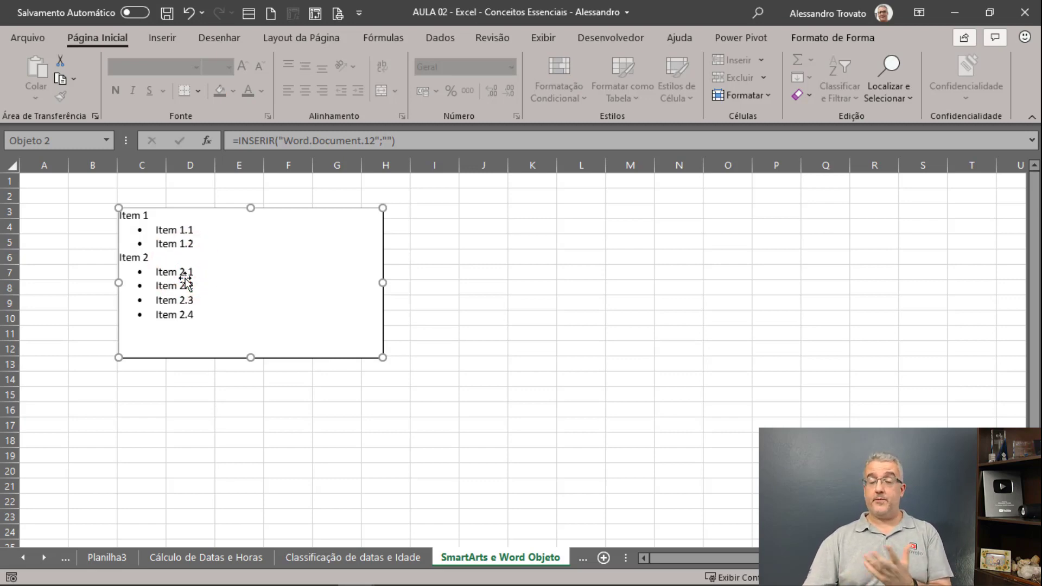
click(174, 237)
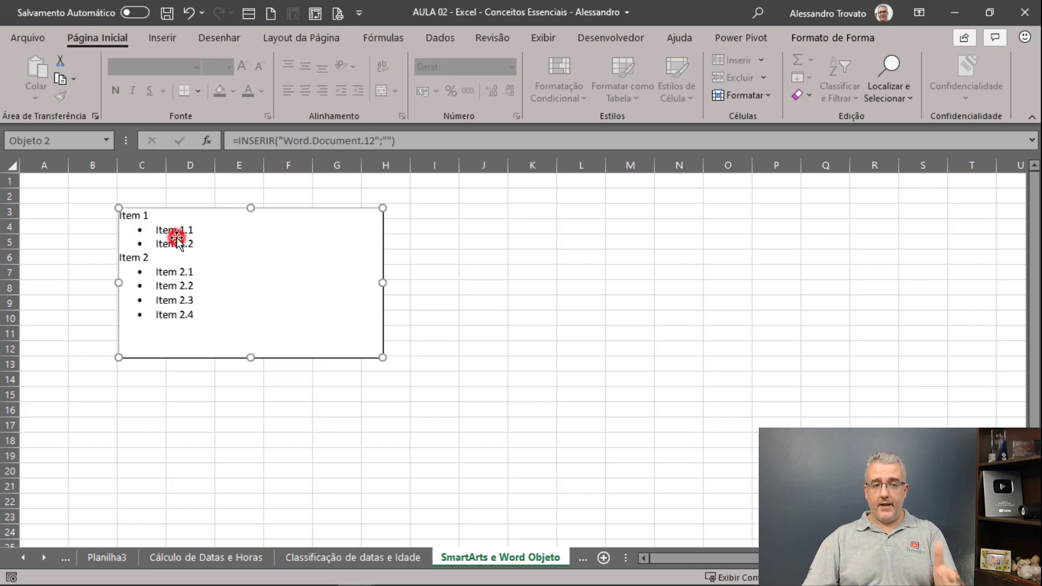
double_click(373, 252)
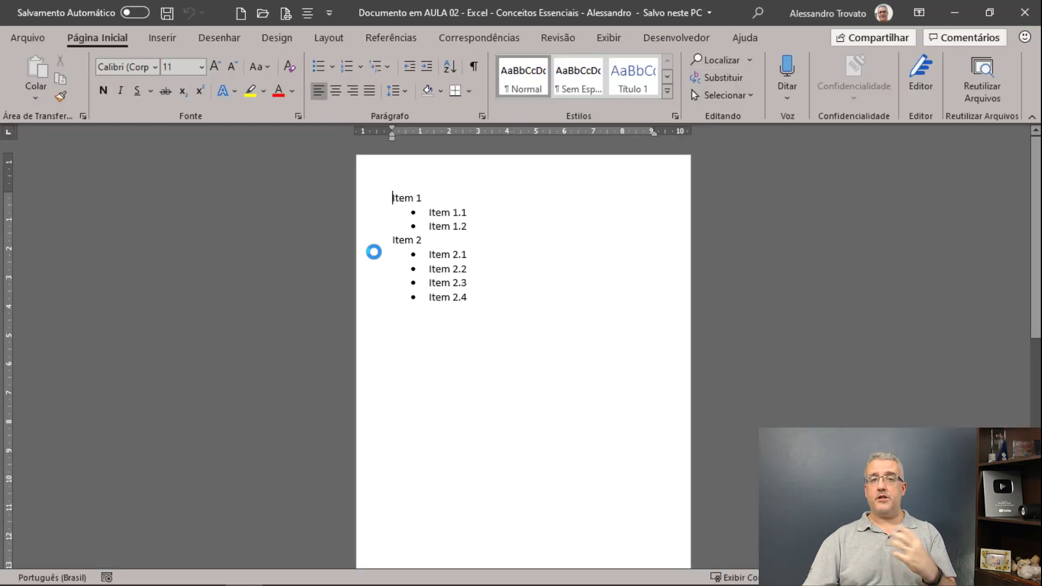
click(470, 357)
key(Return)
key(Return)
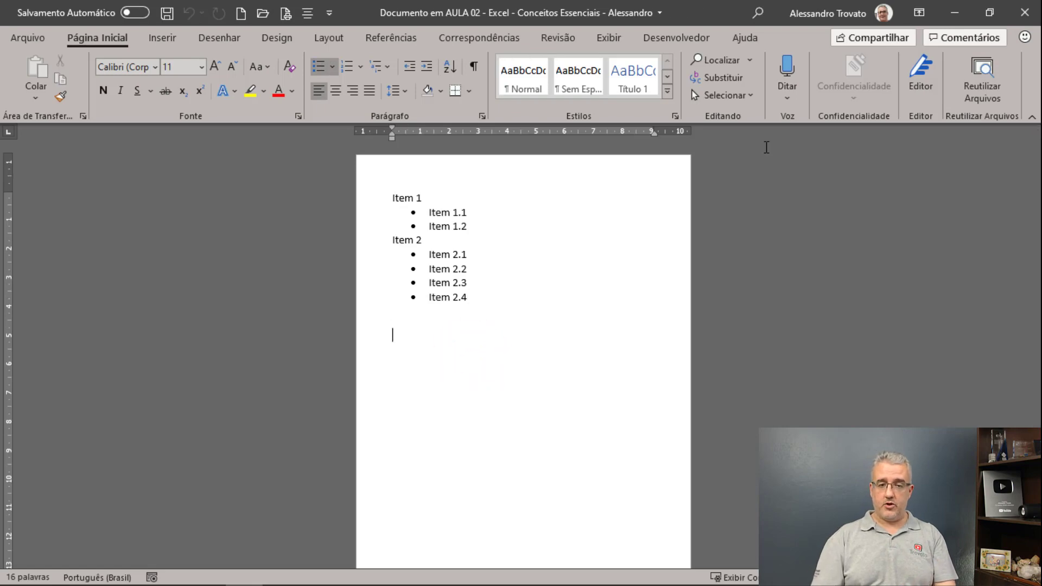
text(ITEM X)
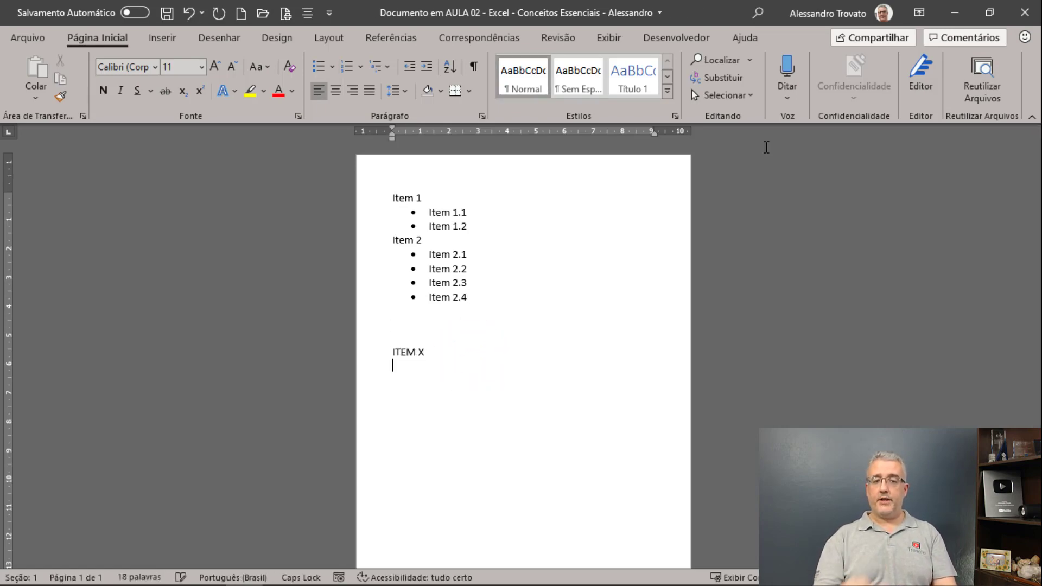
click(320, 68)
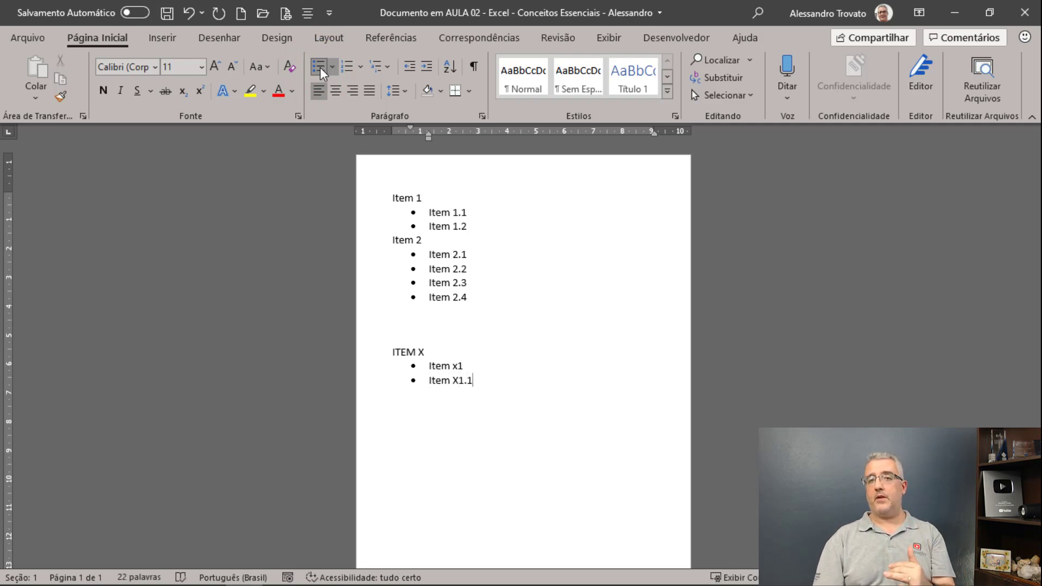
Step: Add the line ITEM Y without a bullet below Item X1.1 in the Word document, followed by a new line
click(320, 68)
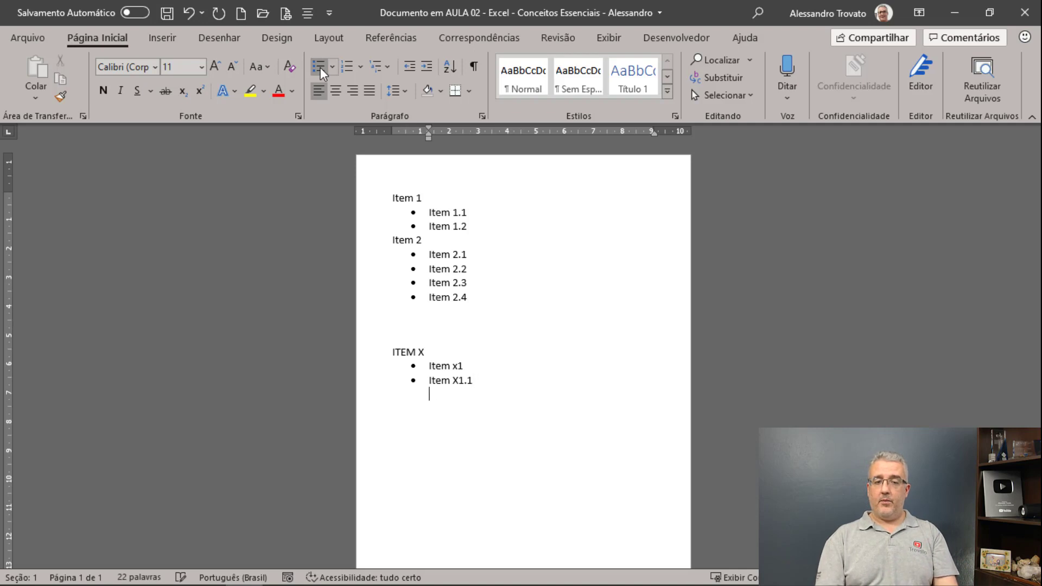
key(Caps_Lock)
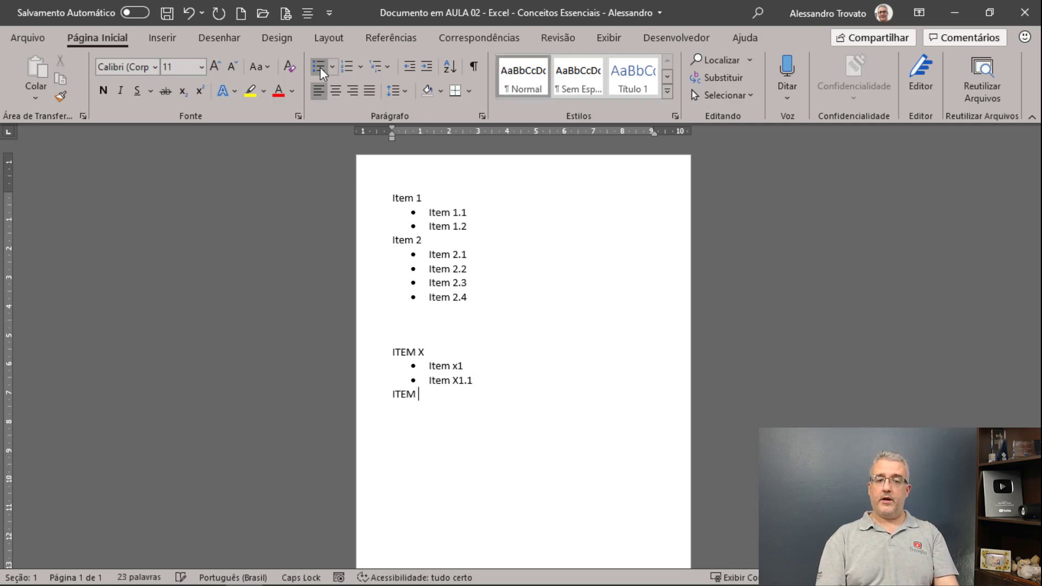
key(Caps_Lock)
key(Return)
key(Tab)
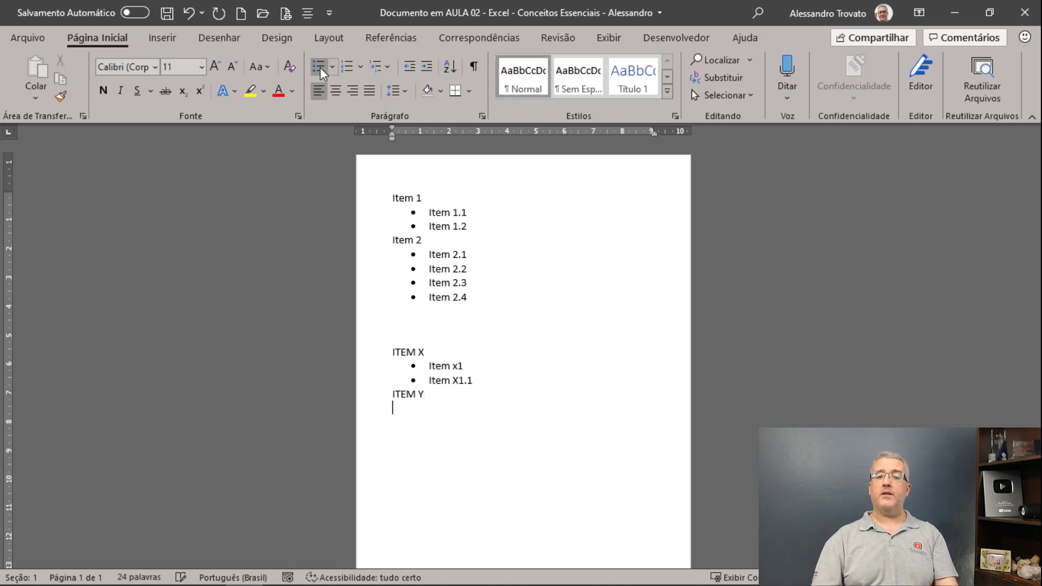
Step: Delete everything below Item 2.4 in the Word document and close it to return to the sheet
drag(538, 415, 378, 314)
key(Delete)
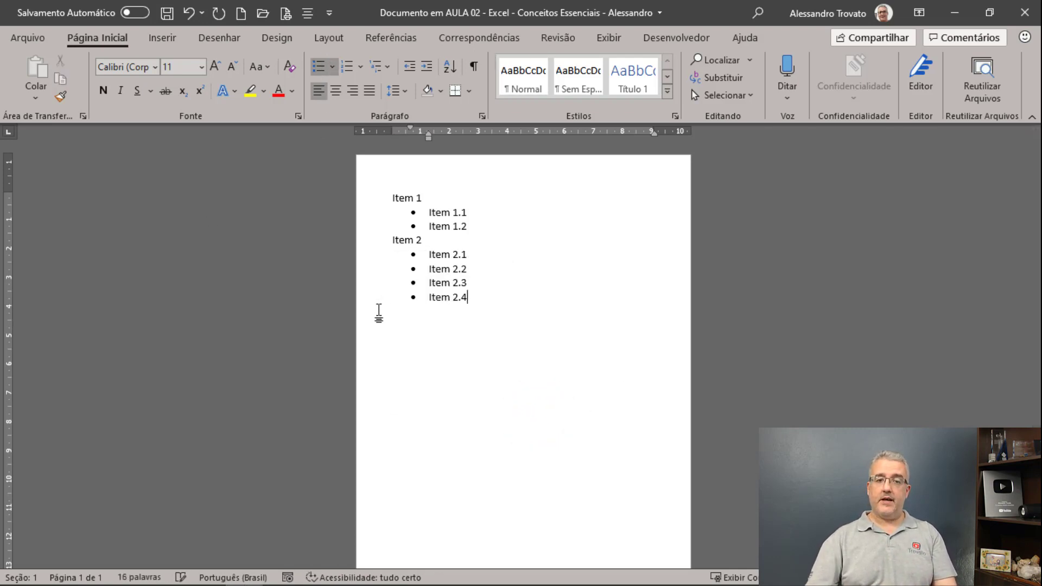
click(1037, 7)
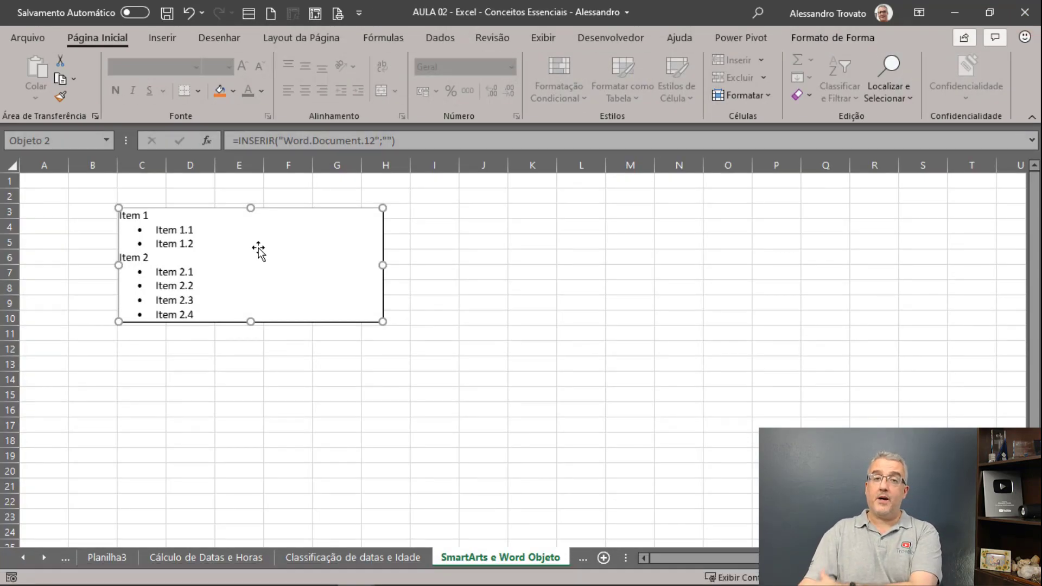
Step: Reopen the embedded list in Word, copy all lines from Item 1 to Item 2.4, and close the document
double_click(259, 250)
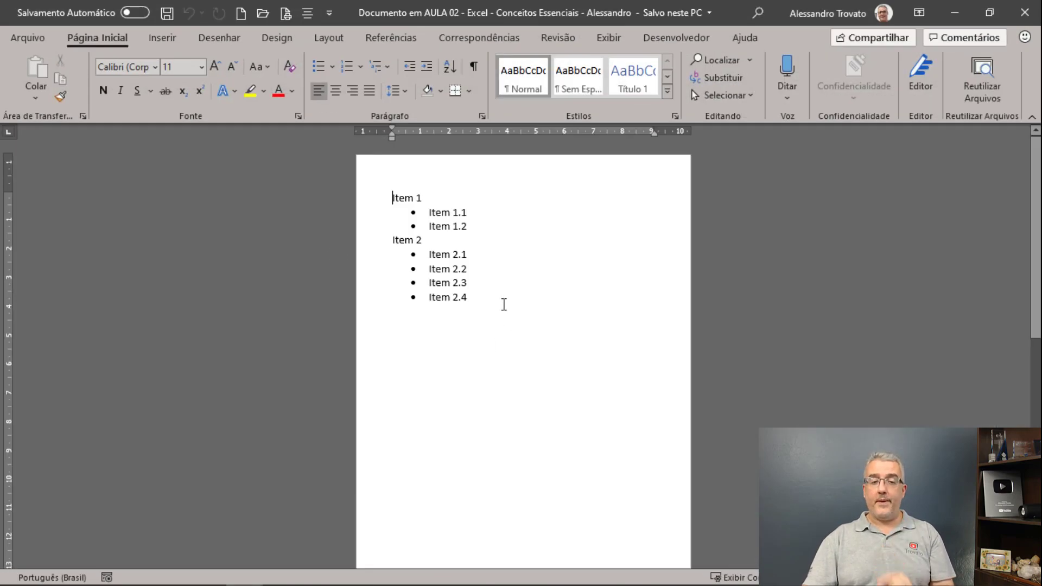
drag(502, 303, 366, 198)
key(ctrl+c)
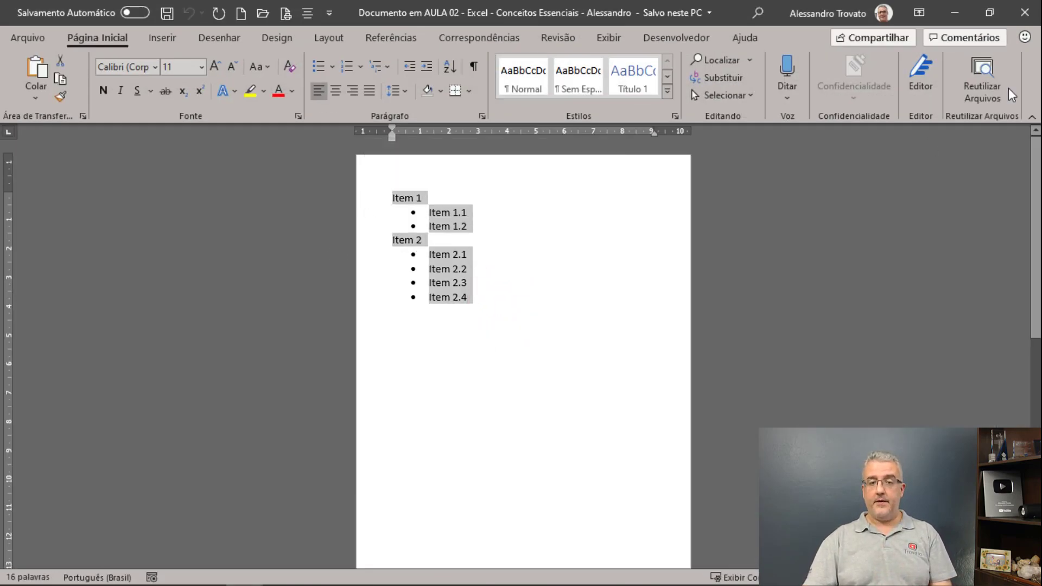
click(1029, 16)
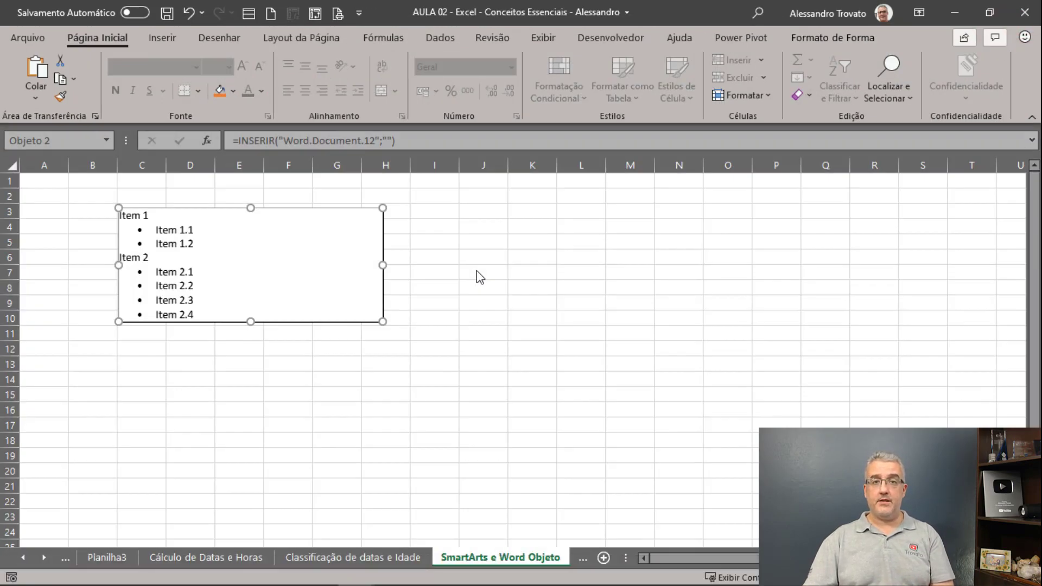
Step: With cell I3 selected, insert a SmartArt graphic of the hierarchy type Organograma
click(449, 272)
click(453, 214)
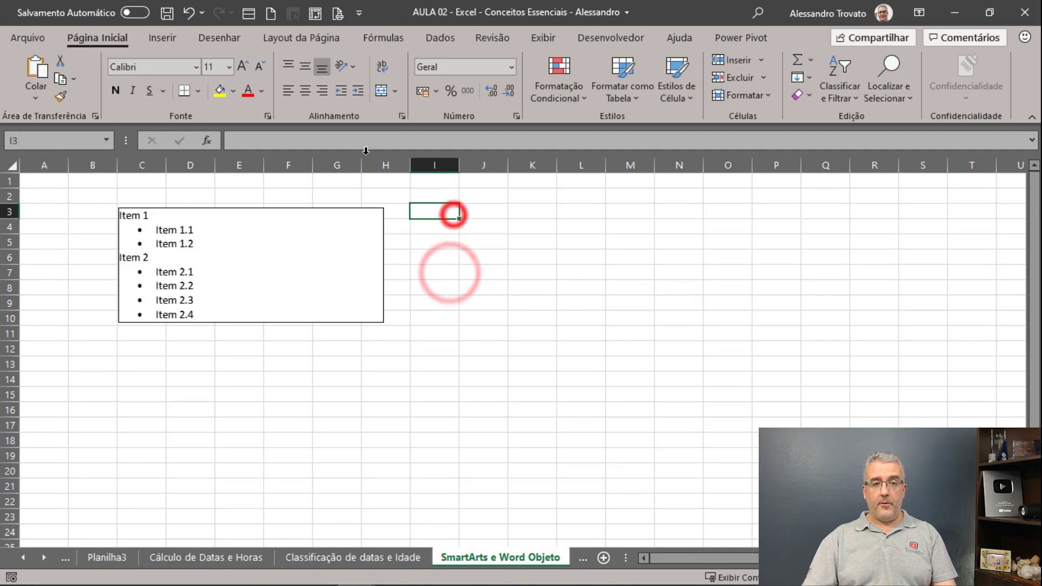
click(162, 35)
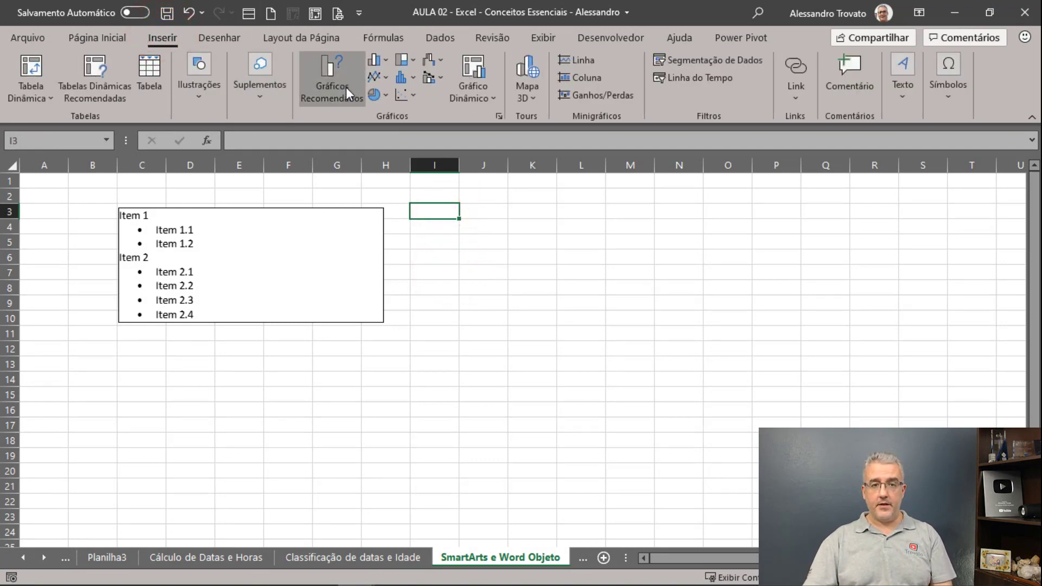
click(211, 70)
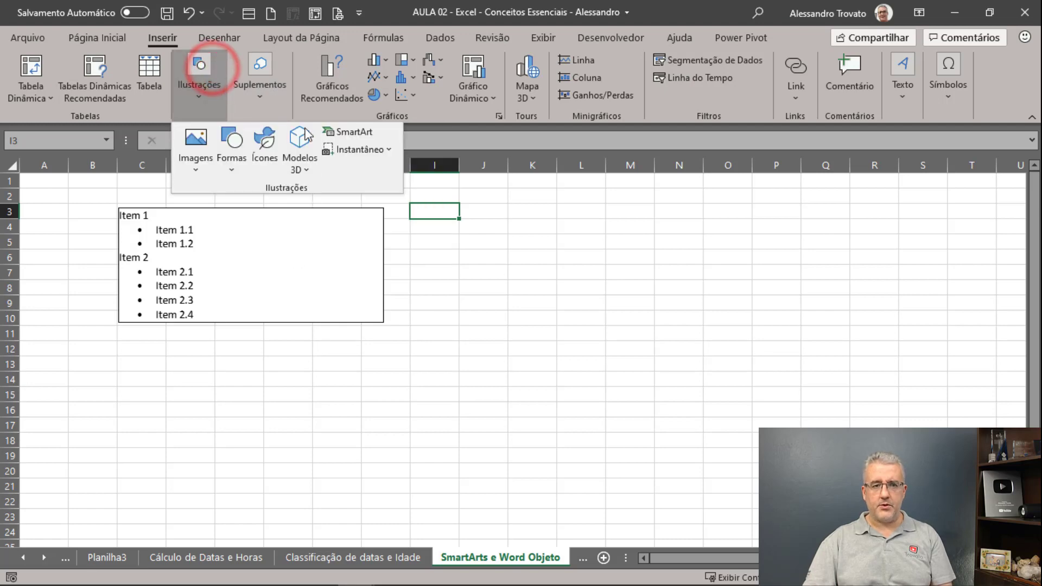
click(354, 132)
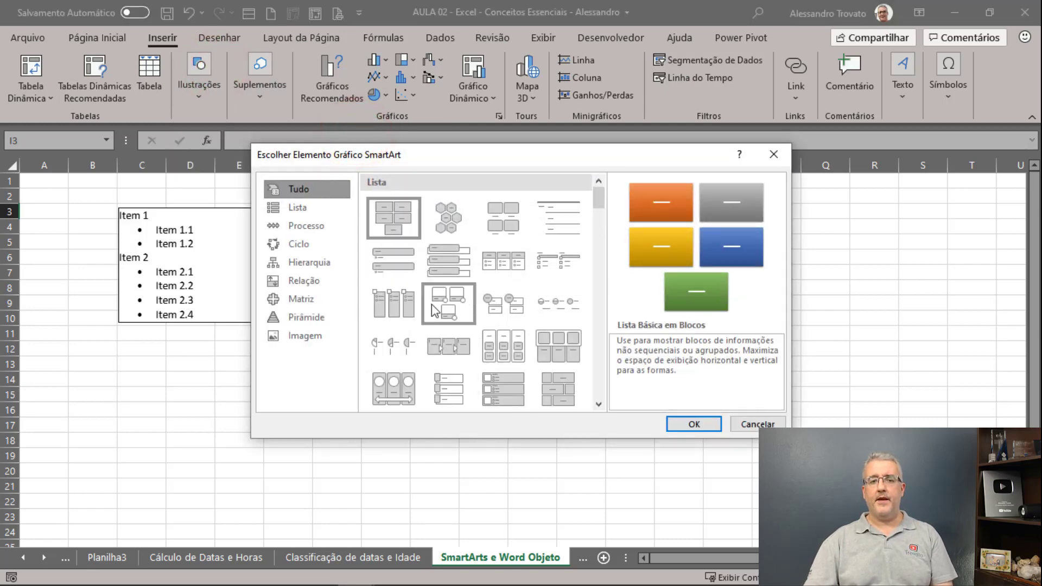
click(324, 259)
click(399, 210)
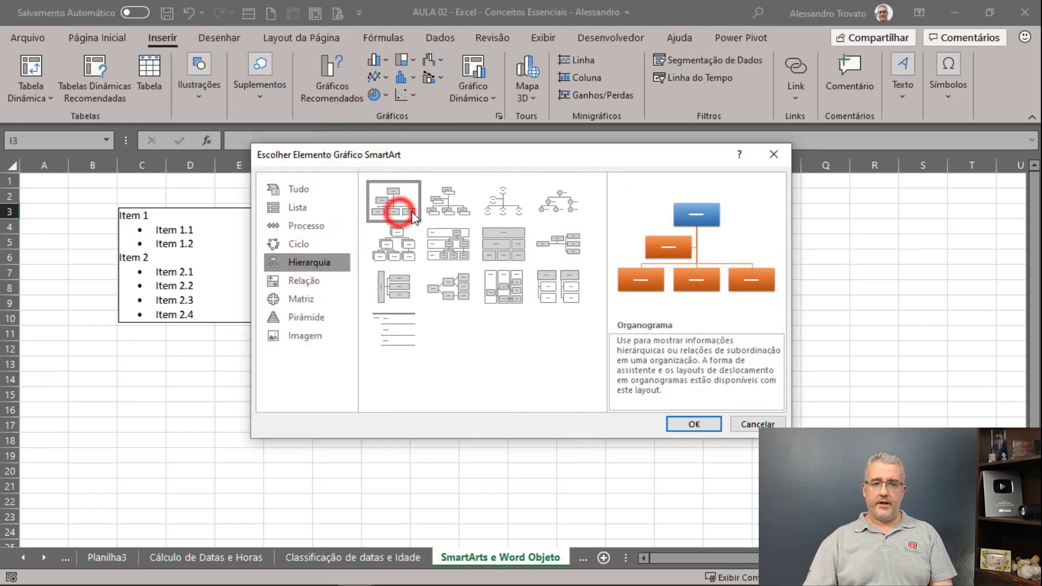
click(694, 424)
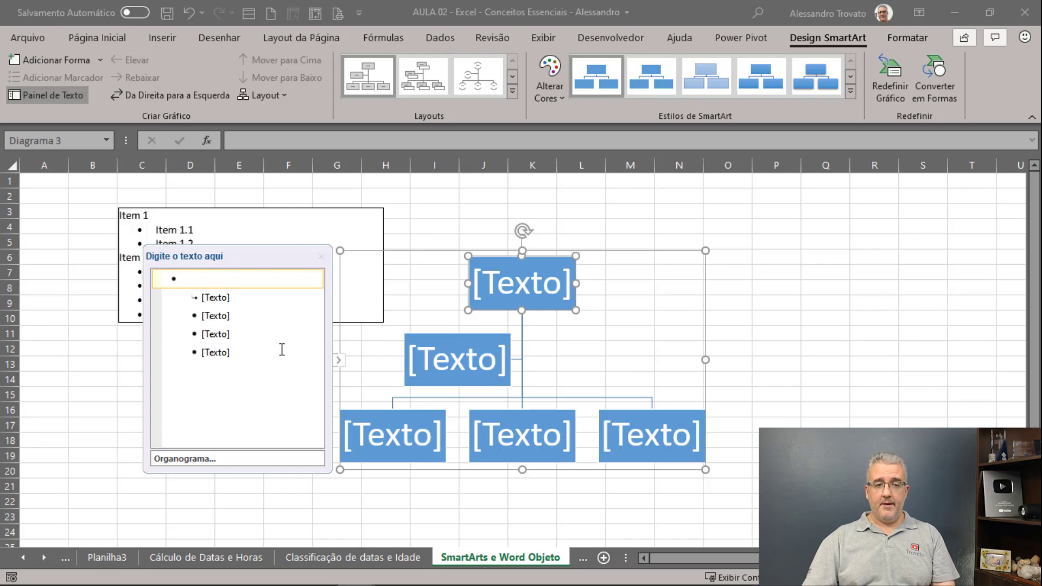
Step: Replace the SmartArt's placeholder text entries with the copied list from Item 1 to Item 2.4
drag(279, 349, 87, 228)
key(Delete)
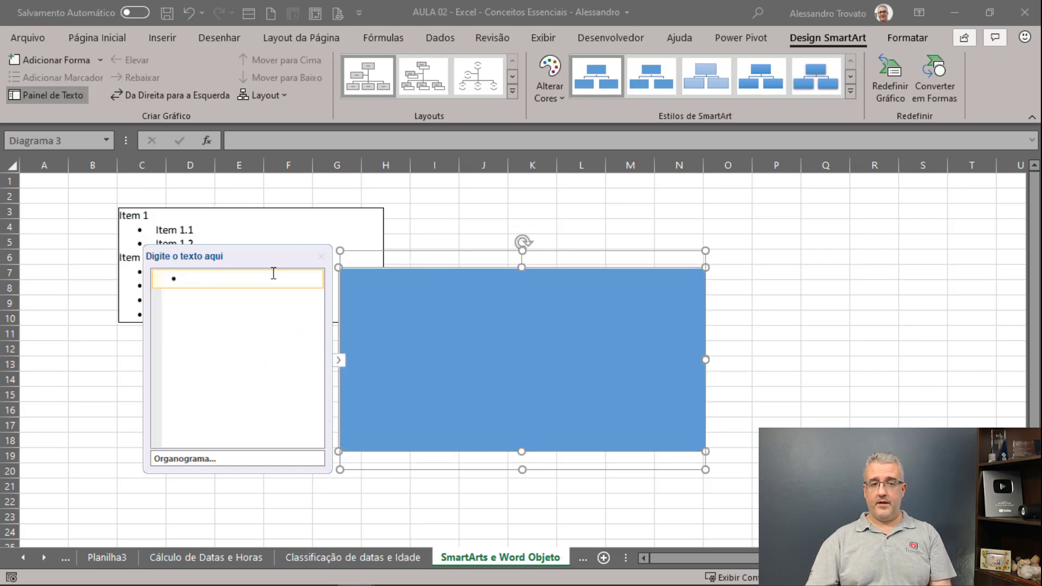
text(Item 1 Item 1.1 Item 1.2 Item 2 Item 2.1 Item 2.2 Item 2.3 Item 2.4)
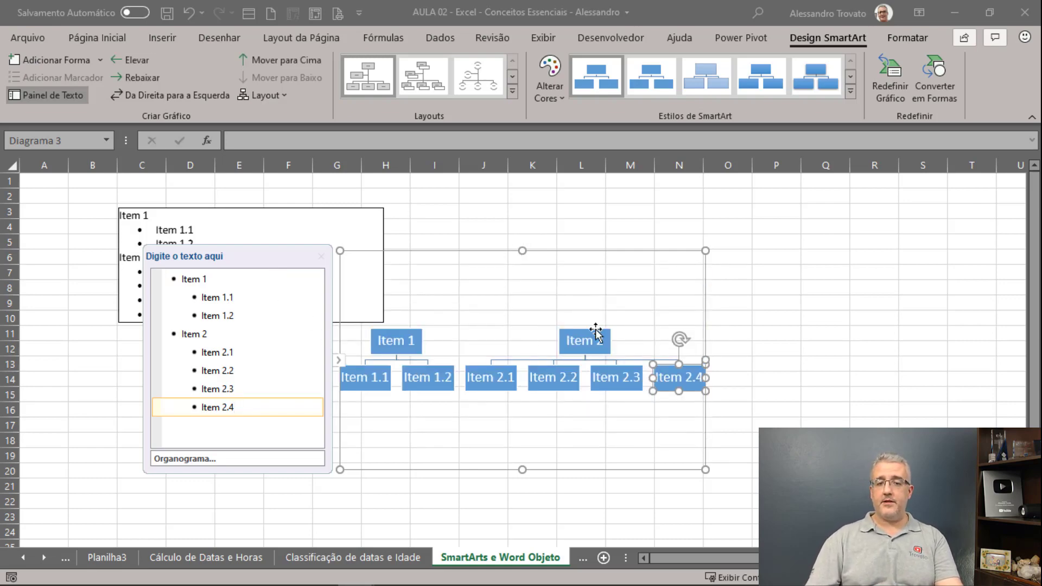
Step: Enlarge the organization chart to span columns E to S and rows 7 to 22, and move the Word list object to columns A to F, rows 1 to 8
click(542, 224)
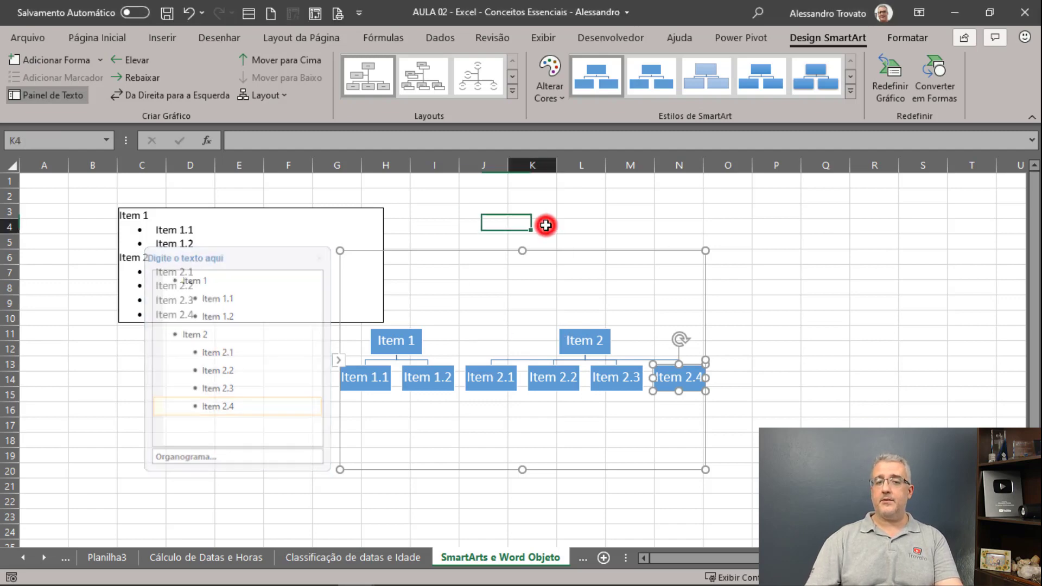
click(540, 253)
drag(540, 254, 443, 284)
drag(603, 506, 912, 506)
mouse_move(575, 282)
mouse_down()
mouse_move(556, 255)
mouse_move(574, 266)
mouse_up()
drag(300, 220, 226, 195)
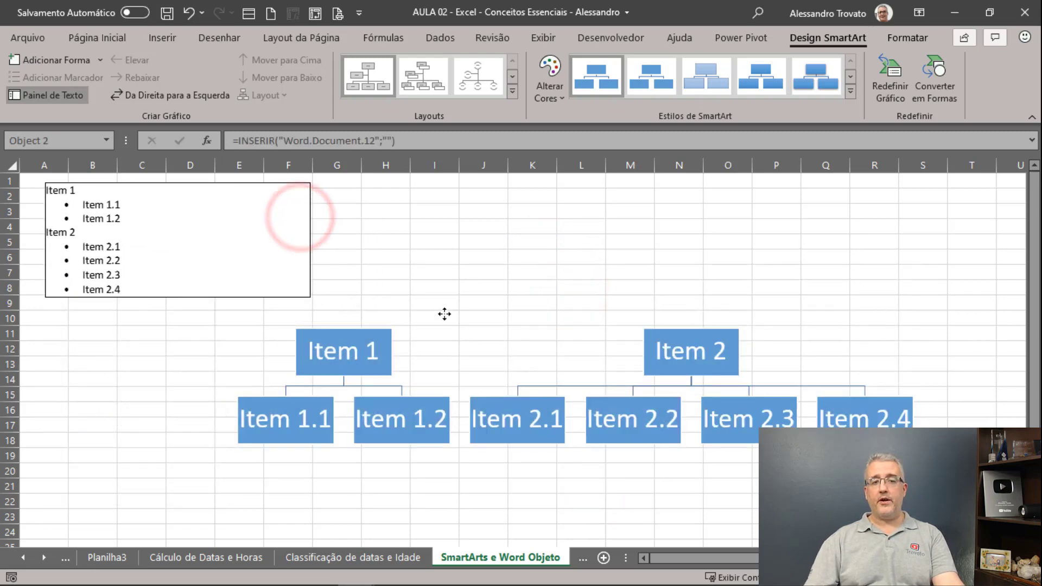
Step: Promote the Item 2.2 box in the organization chart to the top level
click(444, 314)
click(505, 343)
click(508, 364)
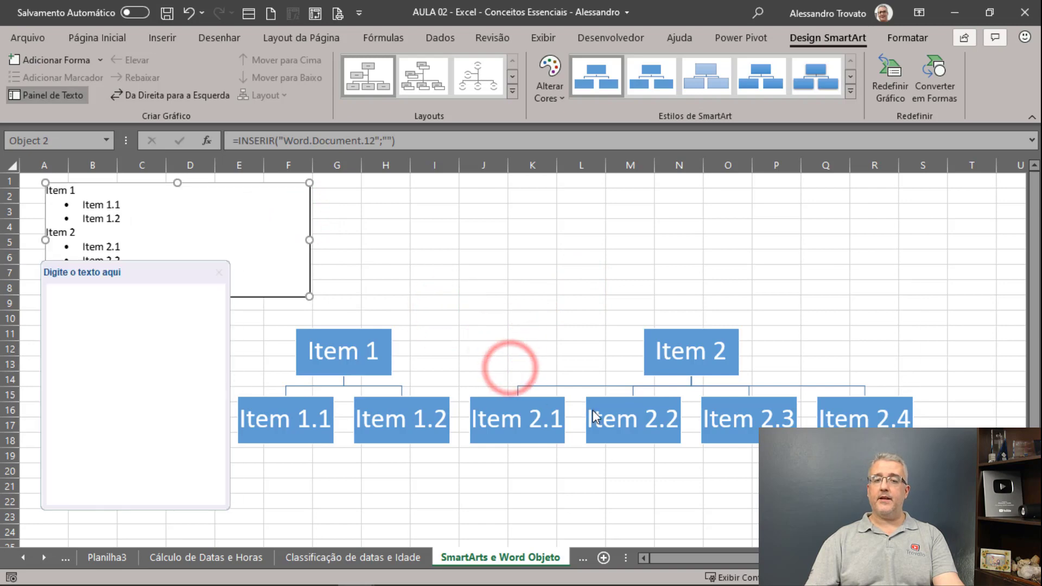
click(629, 421)
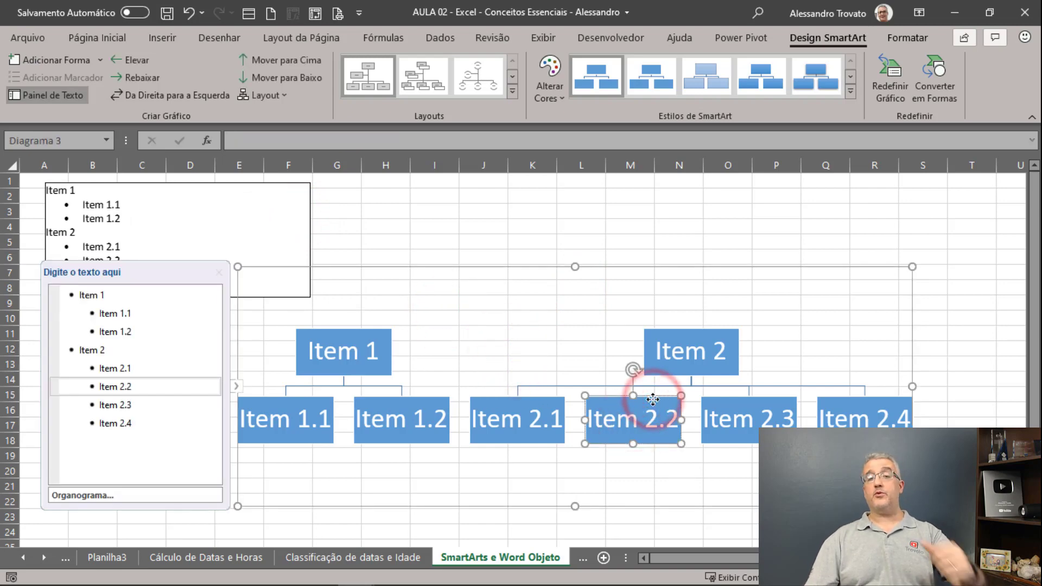
click(133, 63)
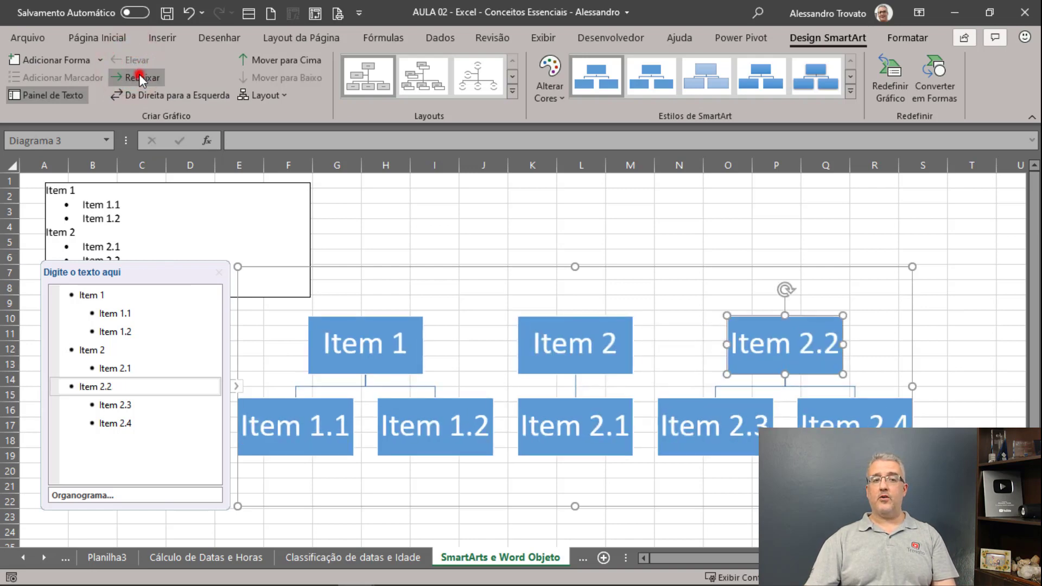
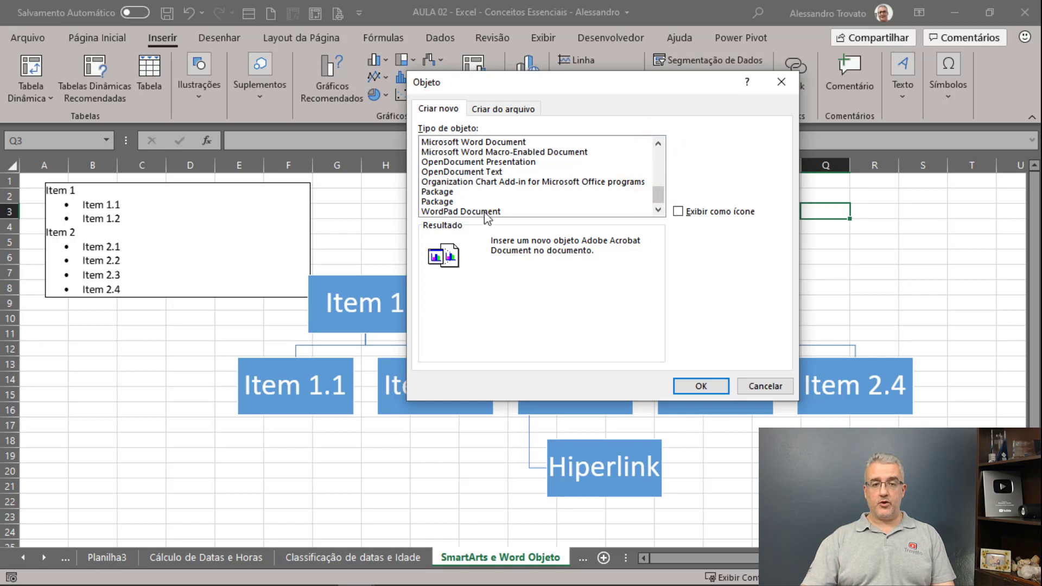
Step: Insert a new Microsoft Word Document object containing the text Teste and close Word to return to the sheet
click(448, 143)
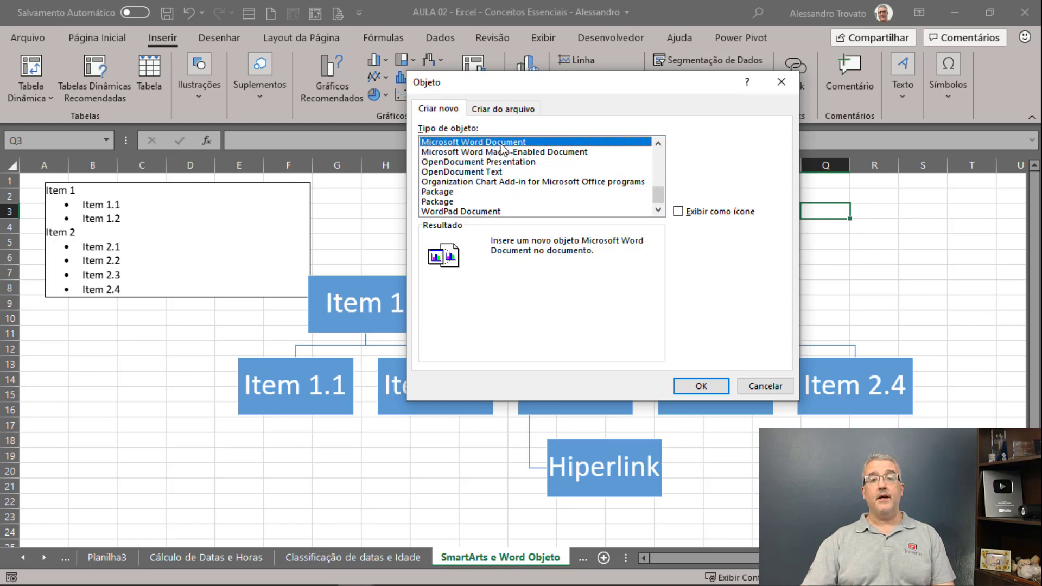
click(697, 385)
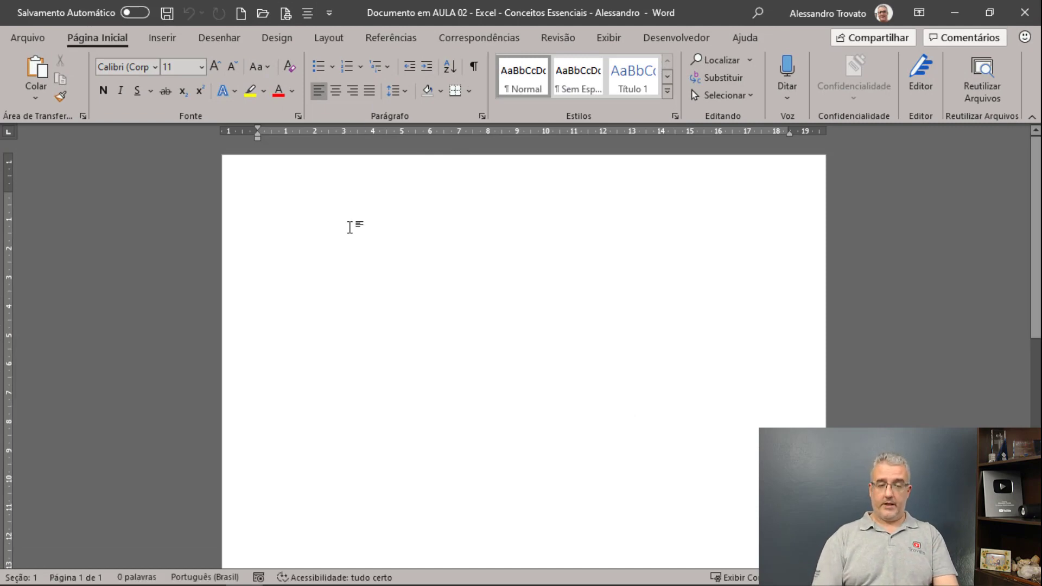
text(Teste)
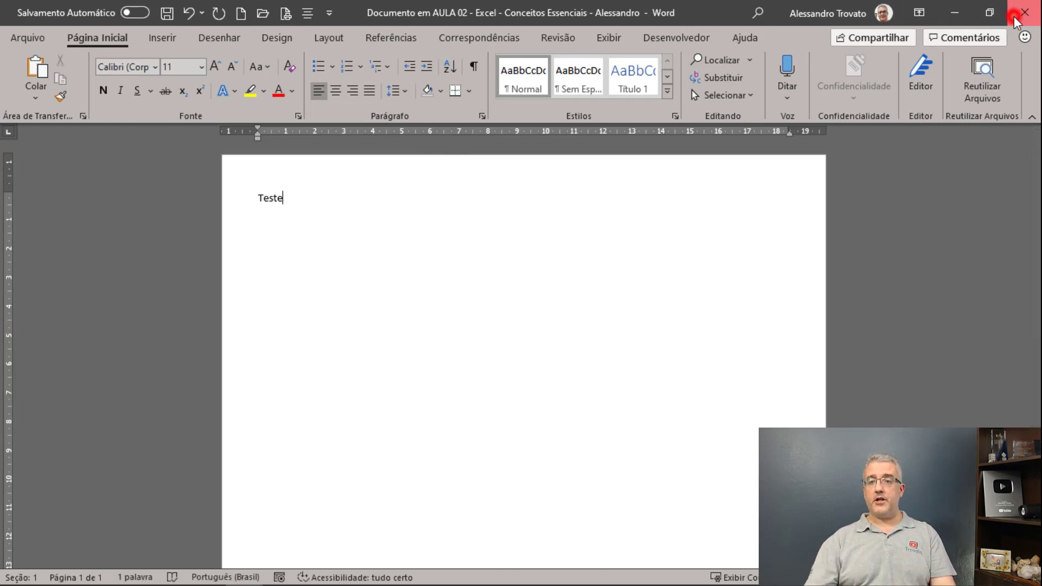
click(1015, 16)
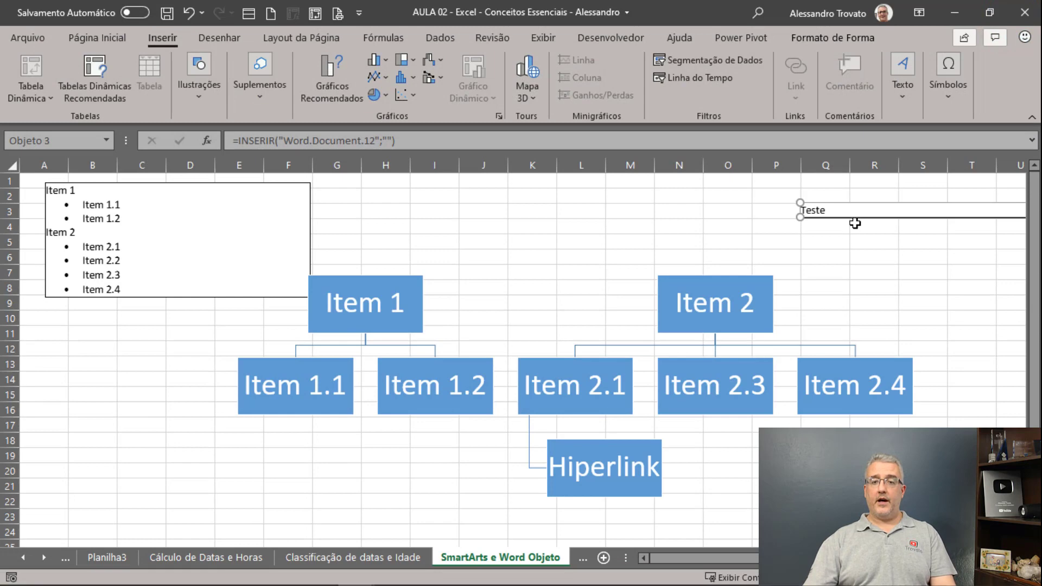
Step: Move the embedded Teste object to row 4, starting in column H, and try to narrow it
drag(856, 214, 435, 230)
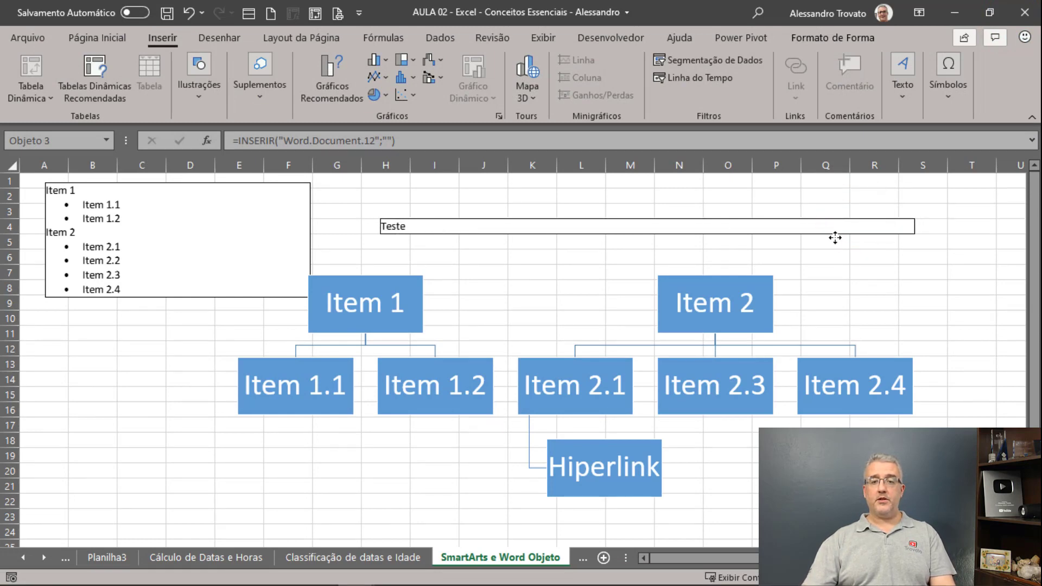
click(857, 228)
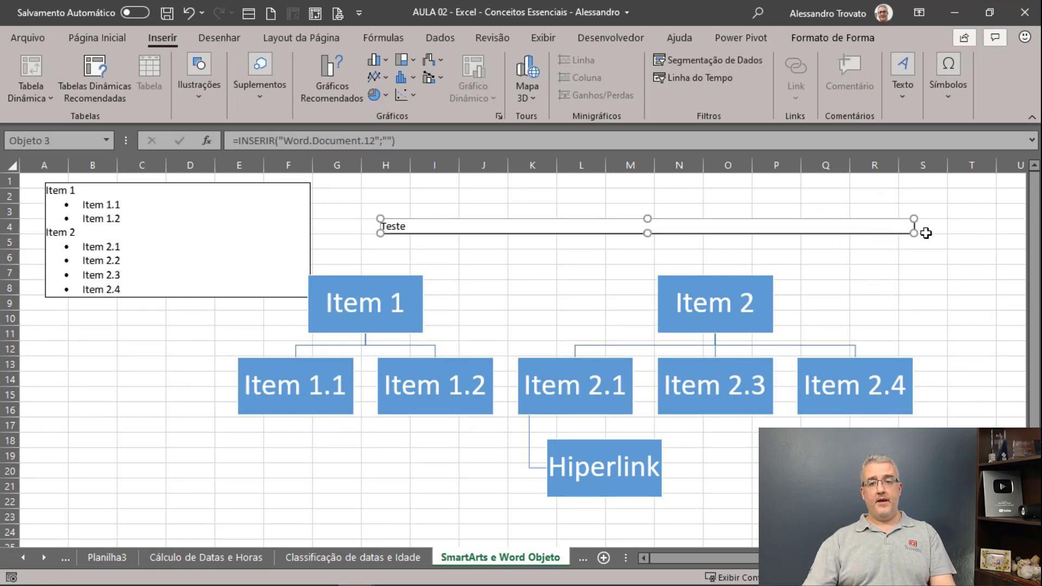
drag(912, 234, 551, 237)
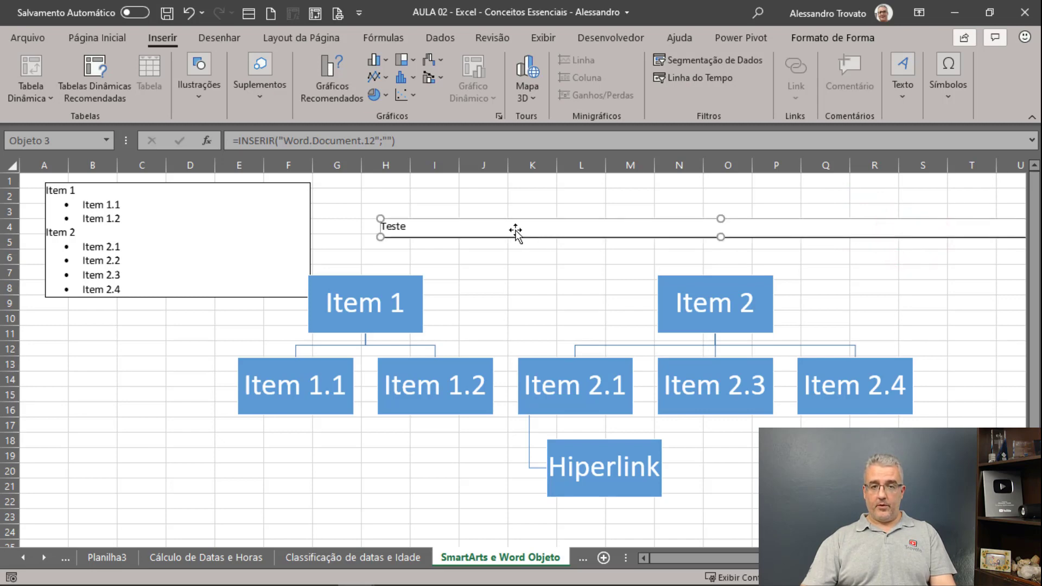
Step: Open the embedded Teste object in Word to view its contents, and close it without changes
double_click(502, 228)
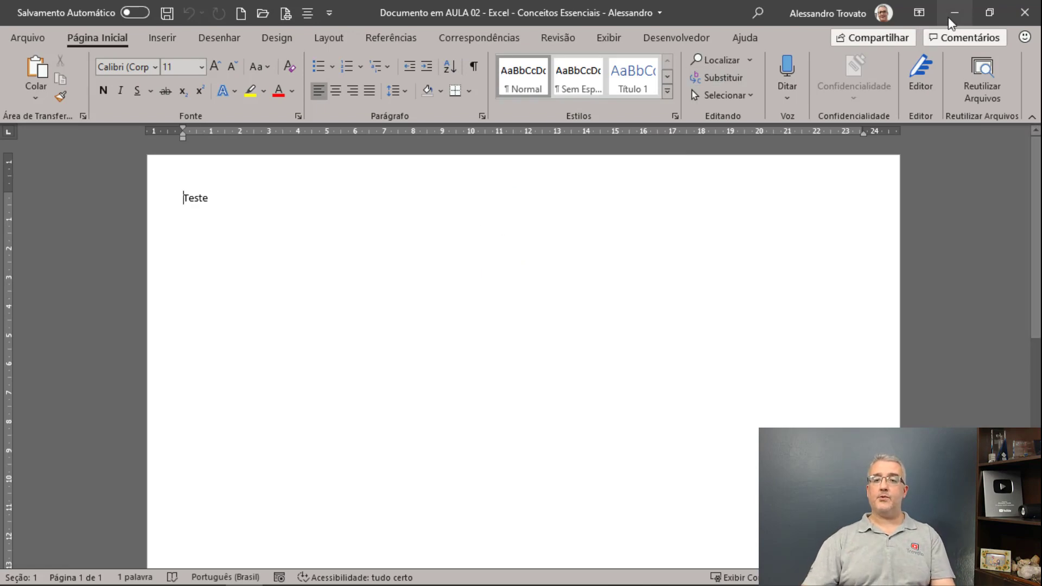
click(1032, 17)
Step: Start inserting an object from an existing file at cell J2, choosing the Word document Declaração - Curso Excel Avançado from Documentos
click(478, 194)
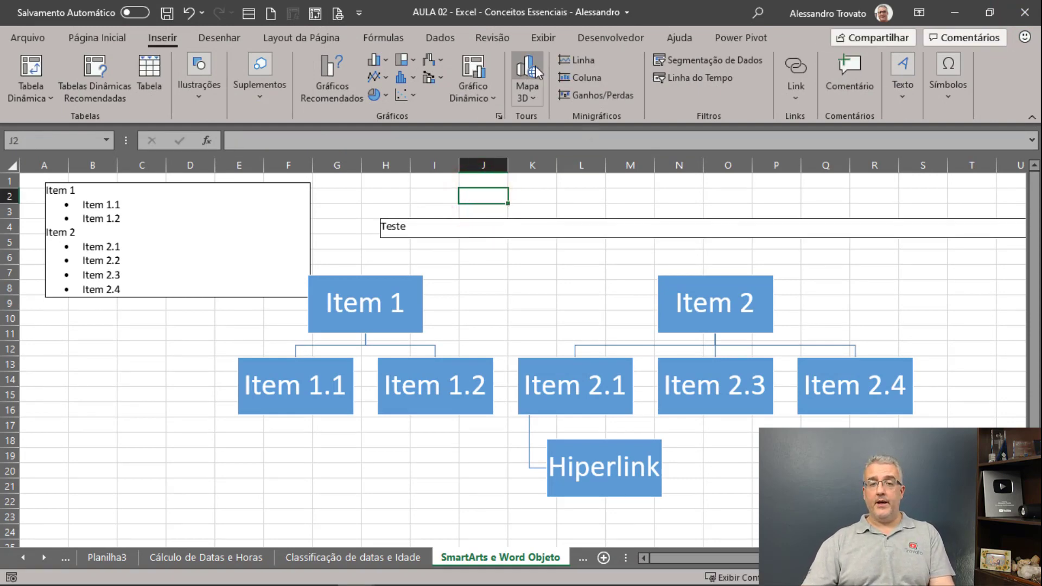
click(174, 34)
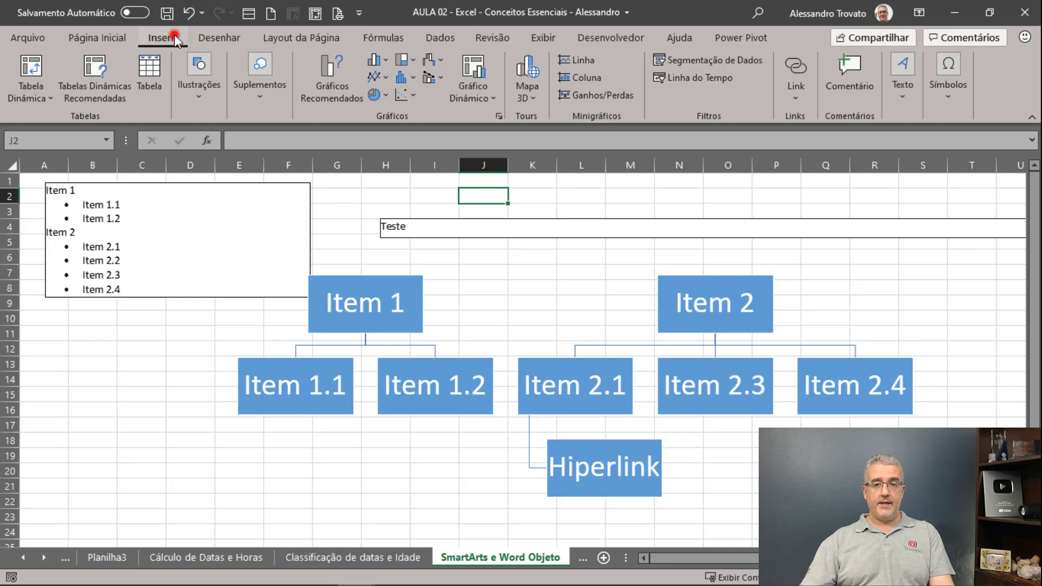
click(900, 81)
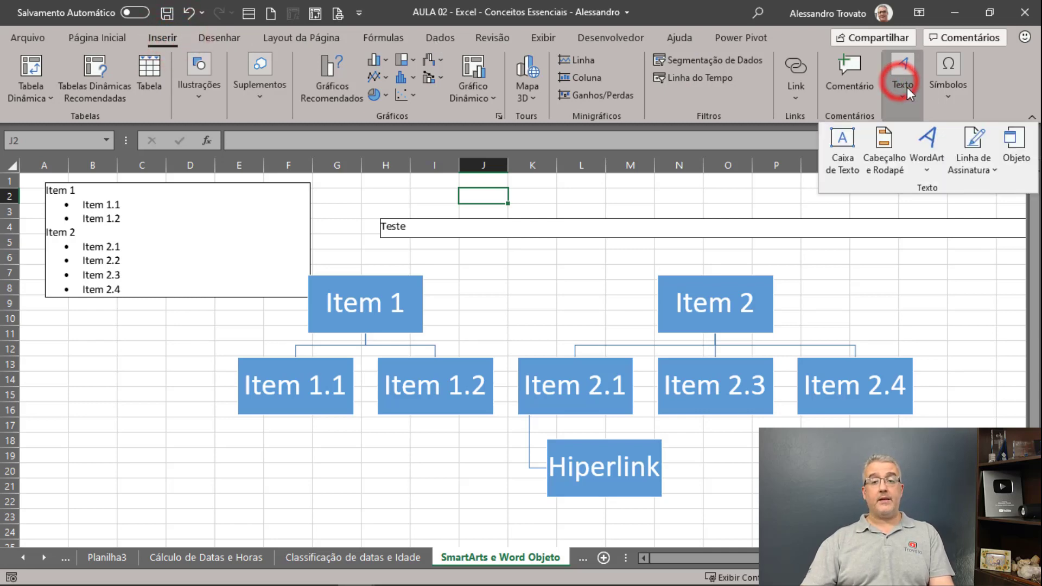
click(1013, 156)
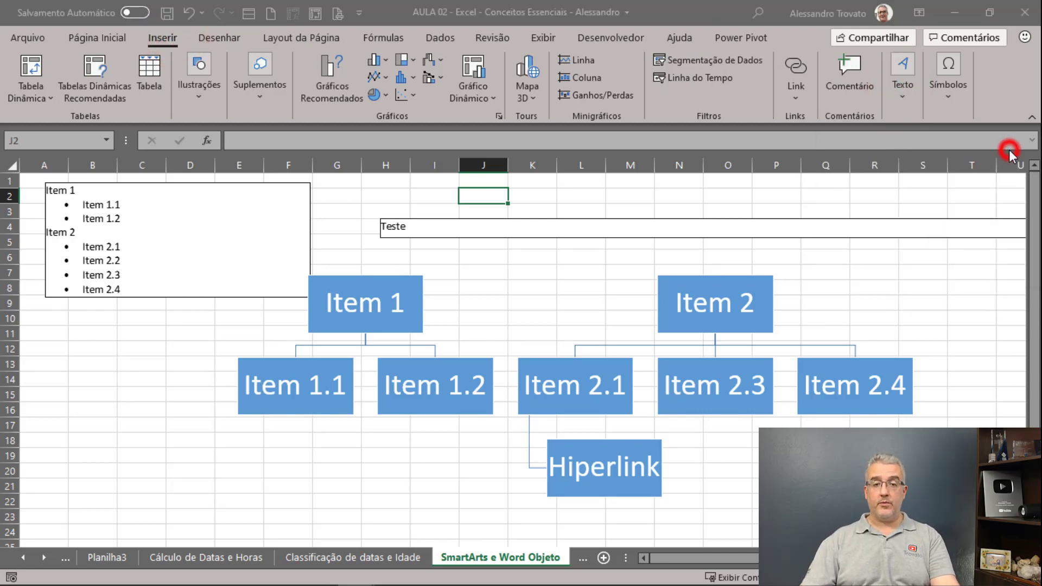
click(492, 111)
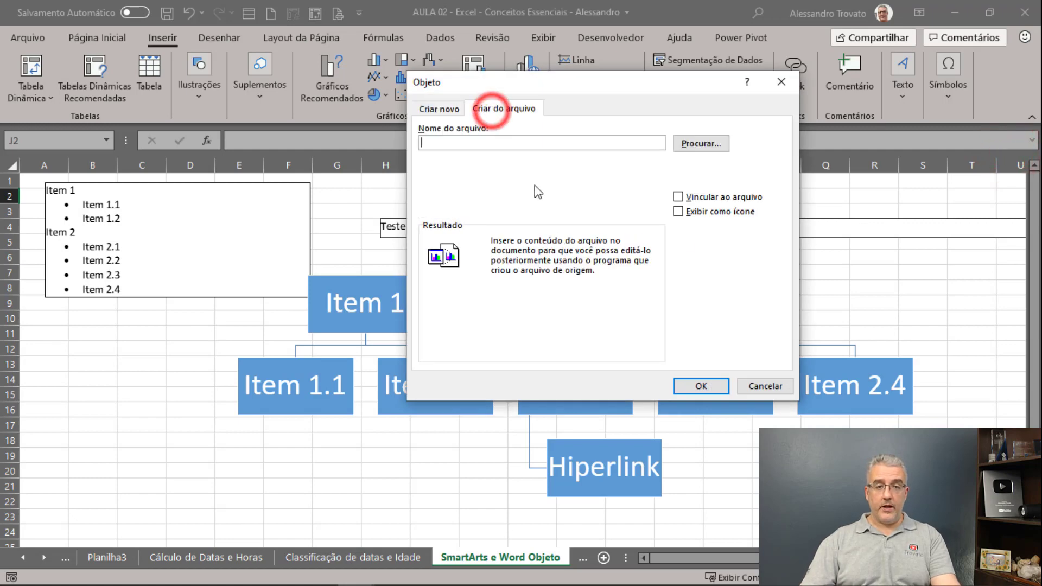
click(705, 144)
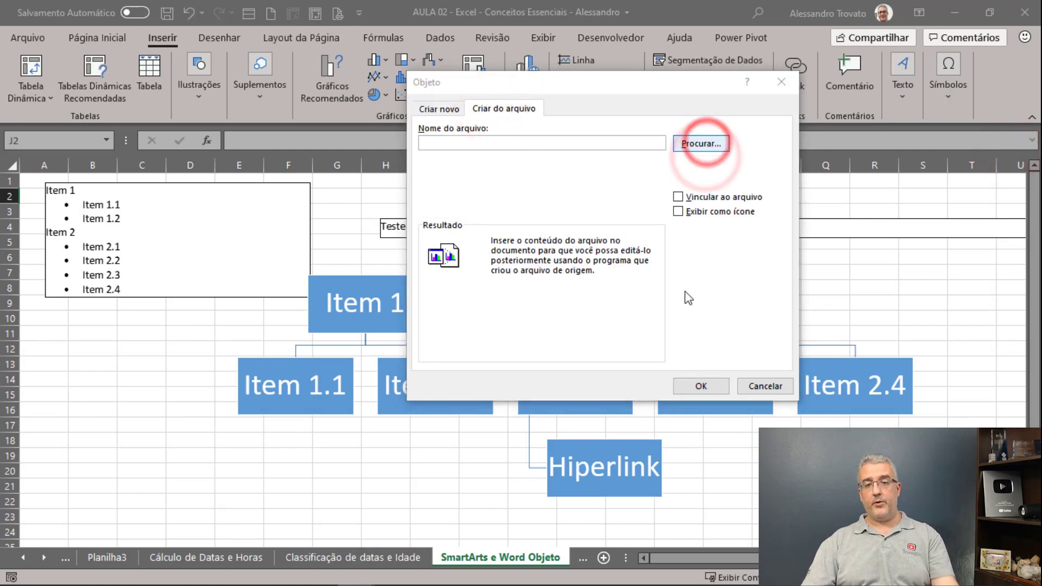
scroll(689, 297, down, 3)
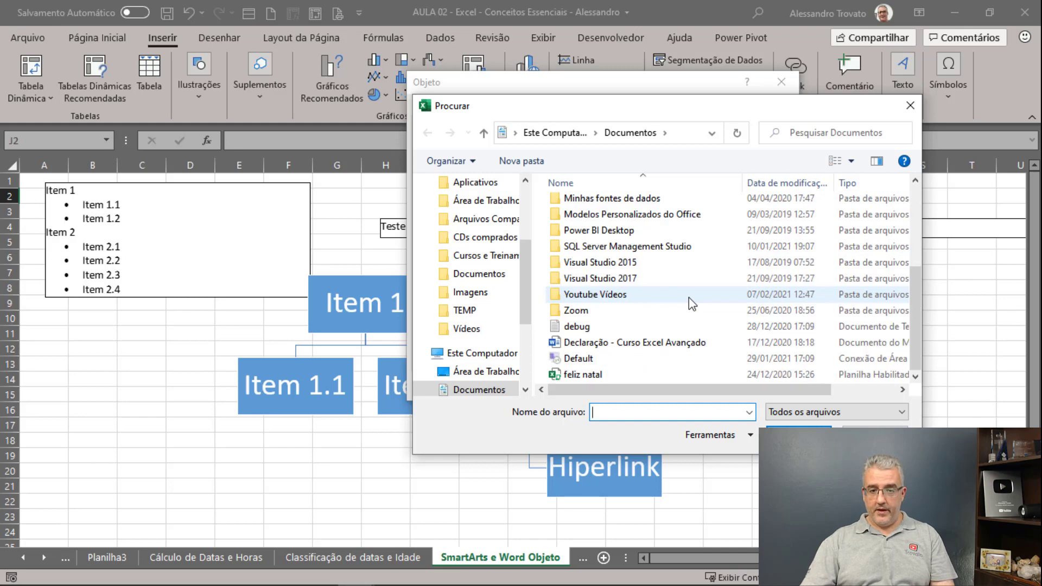
click(626, 342)
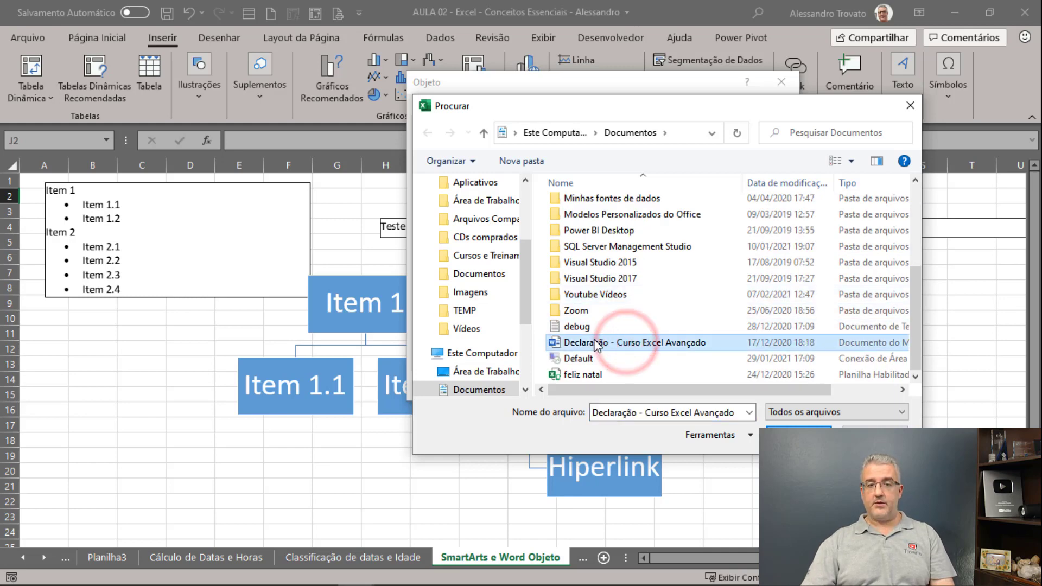
click(788, 433)
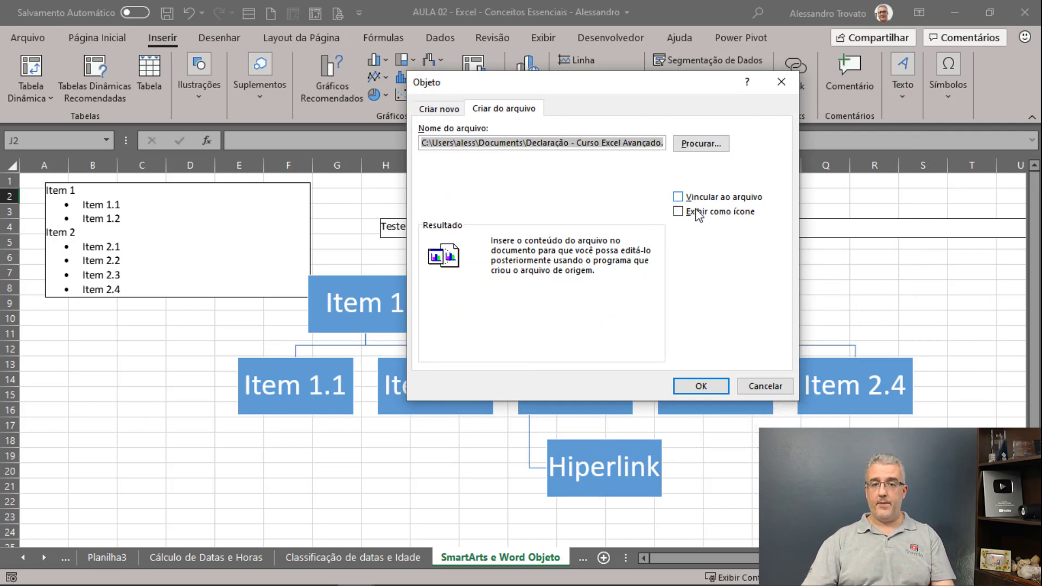
Step: Set the object to link to its source file and display as an icon, and insert it
click(678, 211)
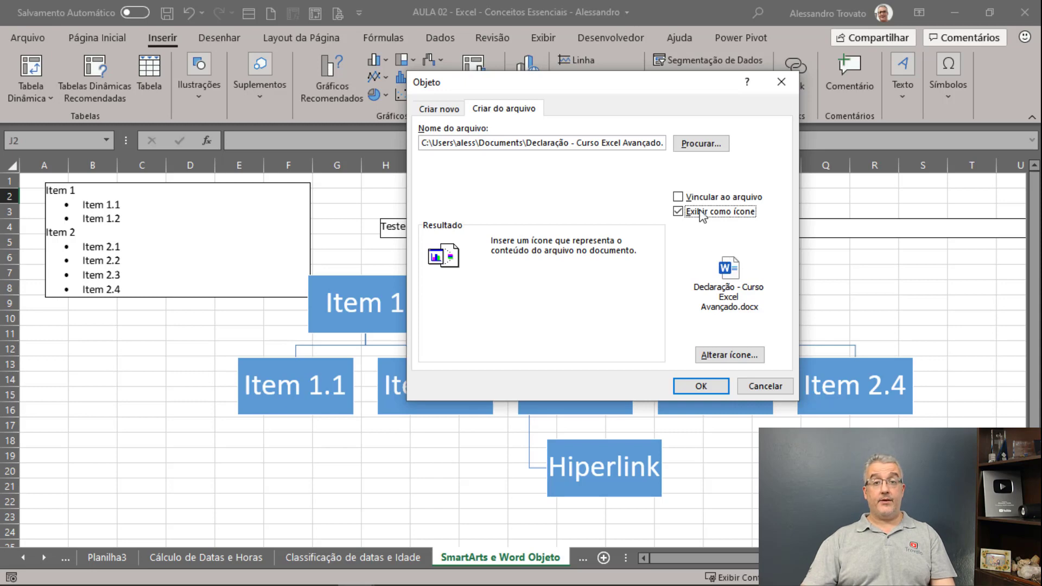
click(707, 197)
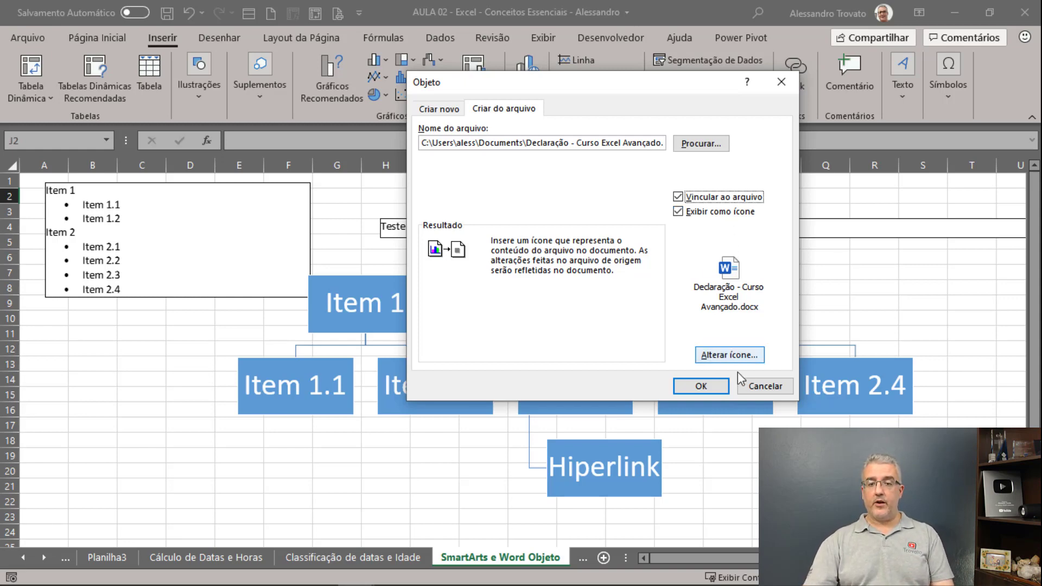
click(697, 381)
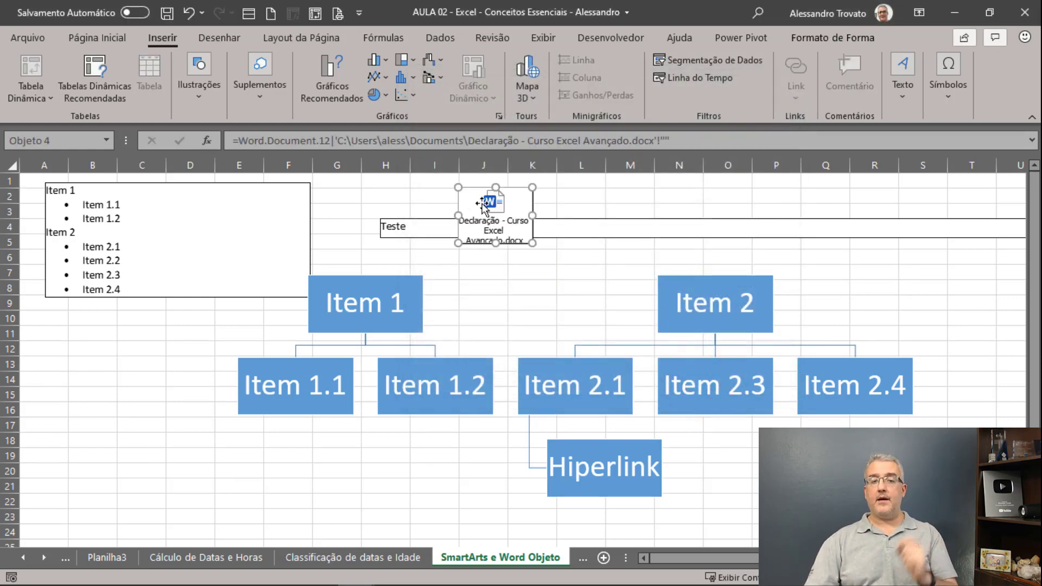
Step: Move the linked Word document icon below the item list, over columns A to C from row 11
click(488, 205)
drag(489, 205, 85, 354)
click(158, 347)
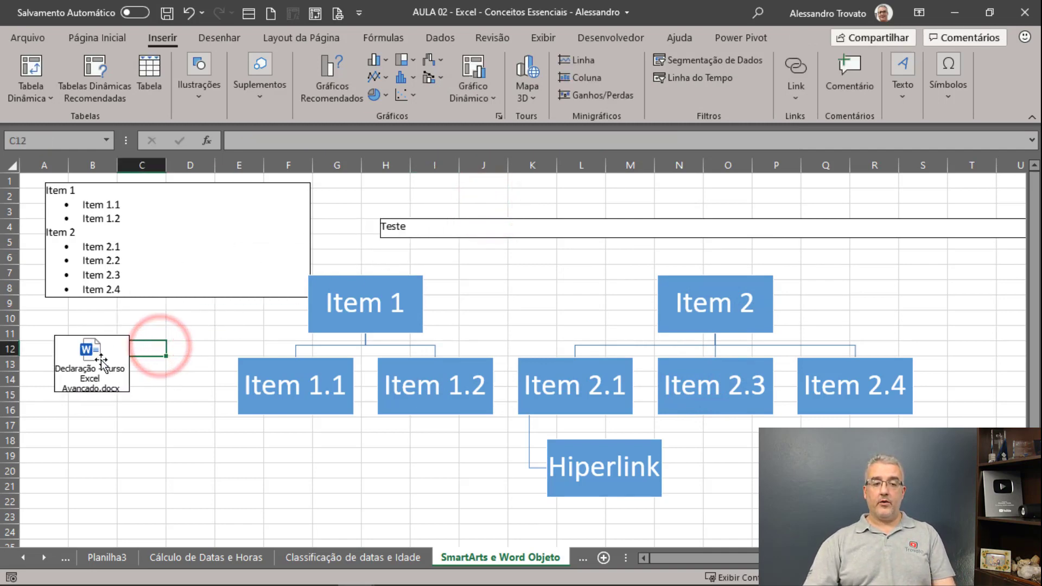
click(102, 359)
click(181, 343)
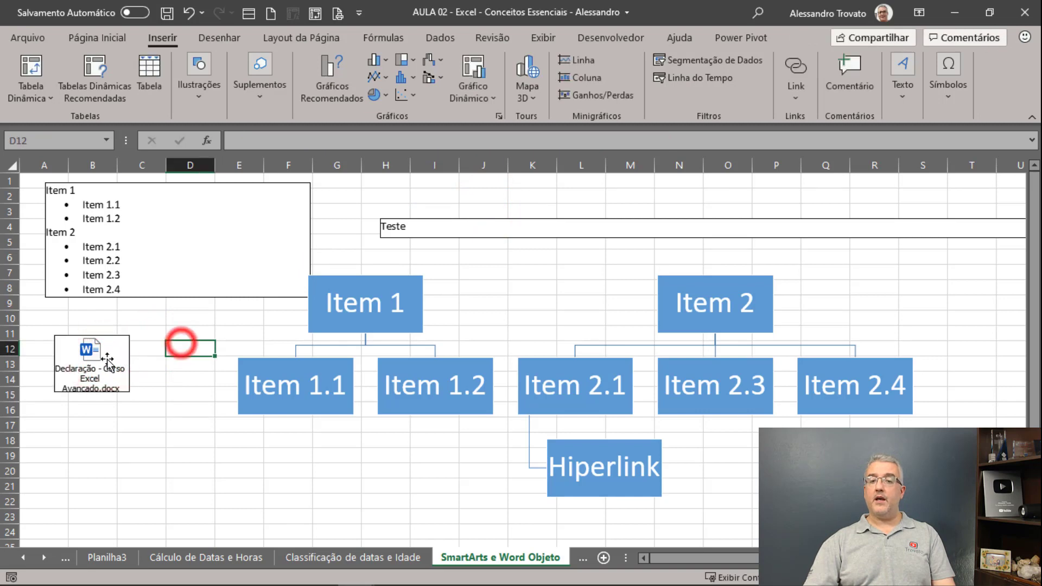
click(95, 362)
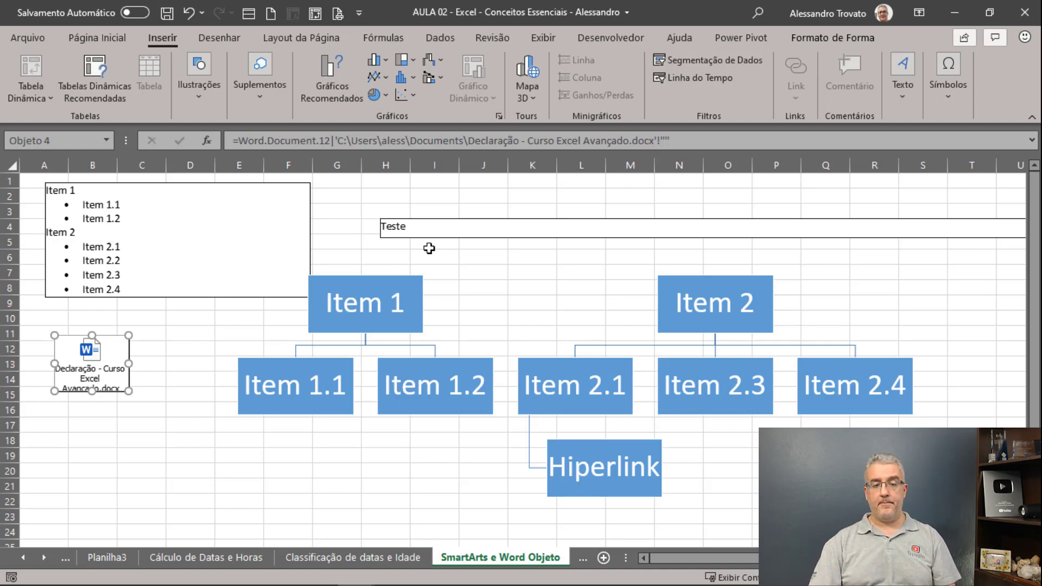
Step: Switch to the Tabela Dinâmica sheet and check how far down its table extends, returning to the header row
click(582, 557)
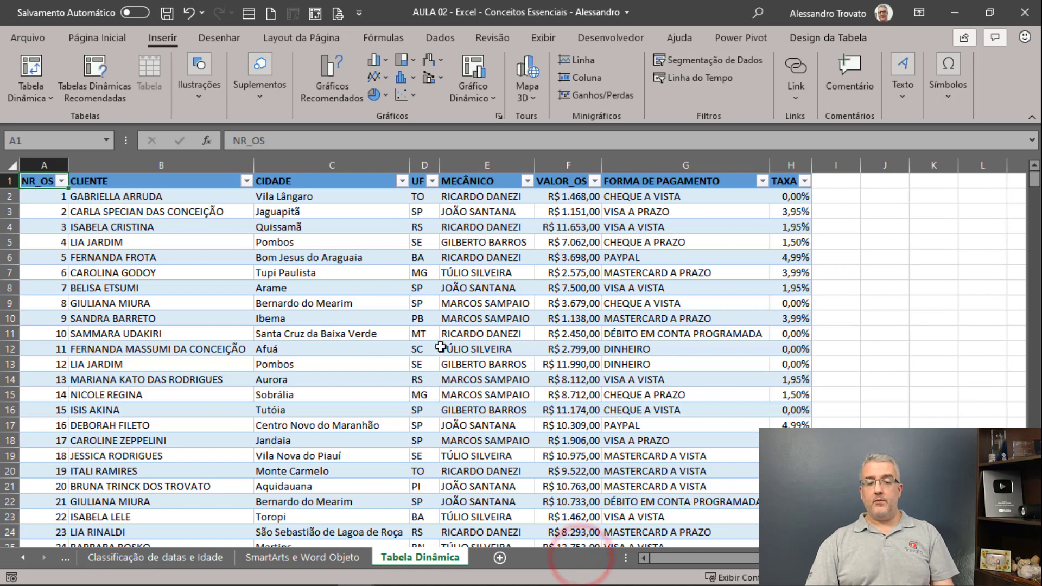
click(408, 285)
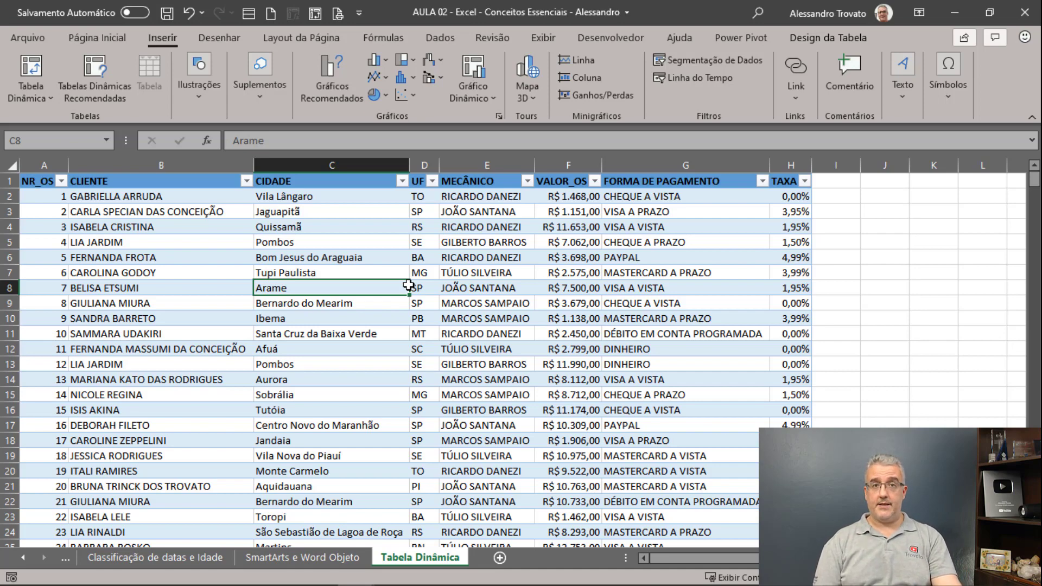
click(434, 242)
key(ctrl+Down)
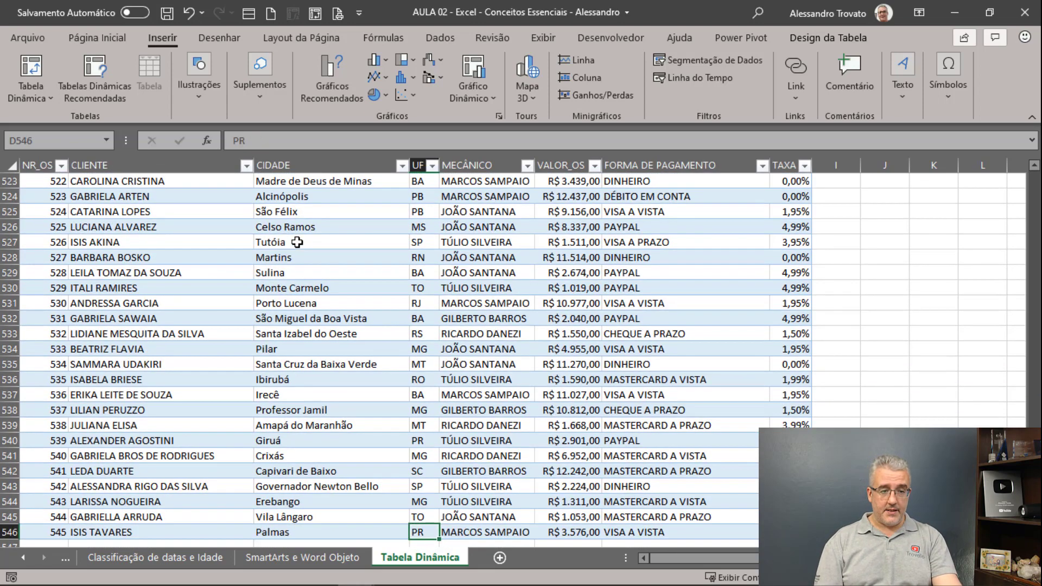
key(ctrl+Up)
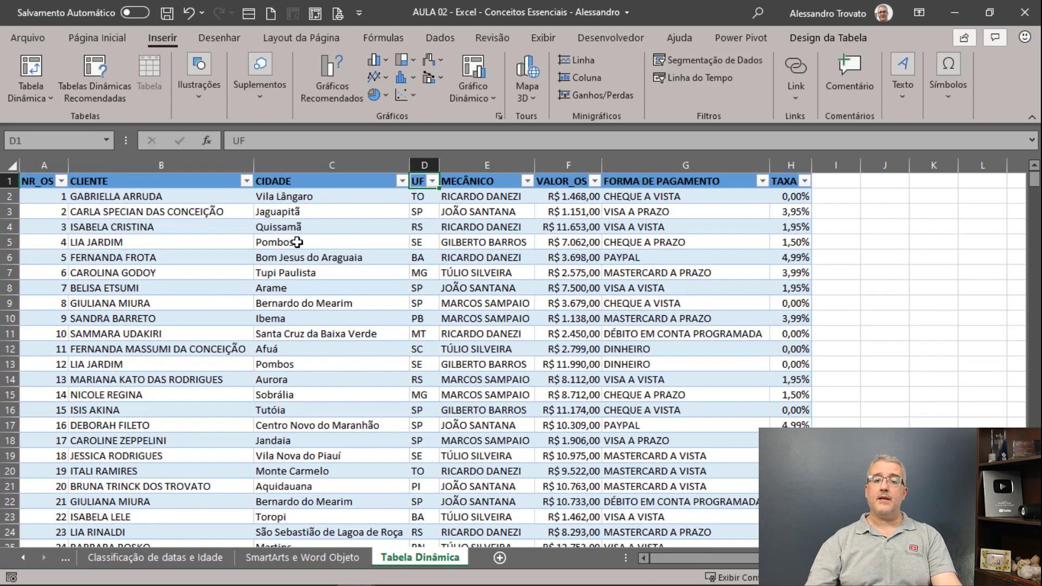
click(658, 209)
click(666, 197)
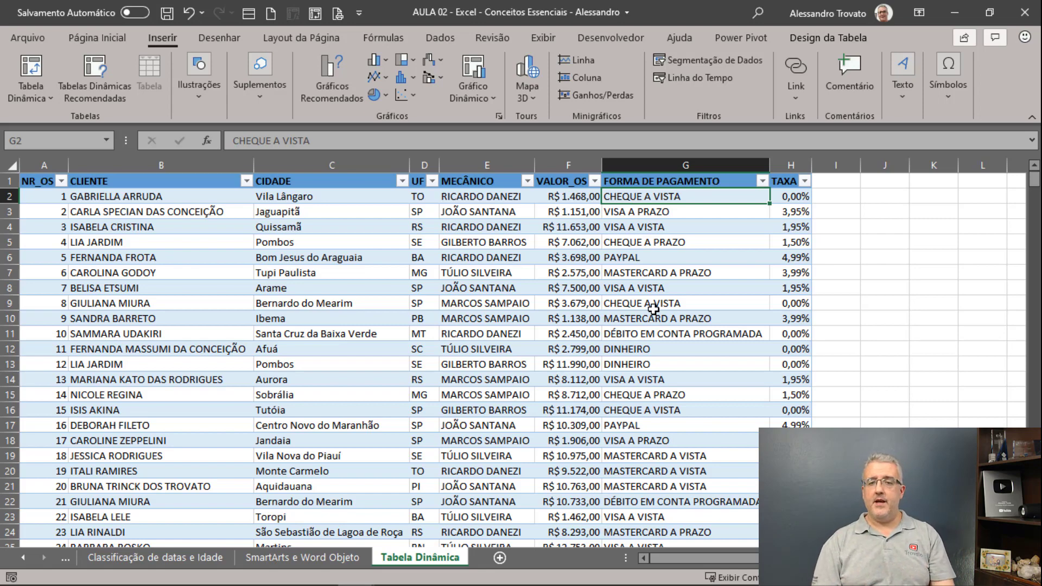
key(Right)
key(Right)
key(Right)
key(Right)
key(Right)
key(Right)
key(Left)
key(Left)
key(Left)
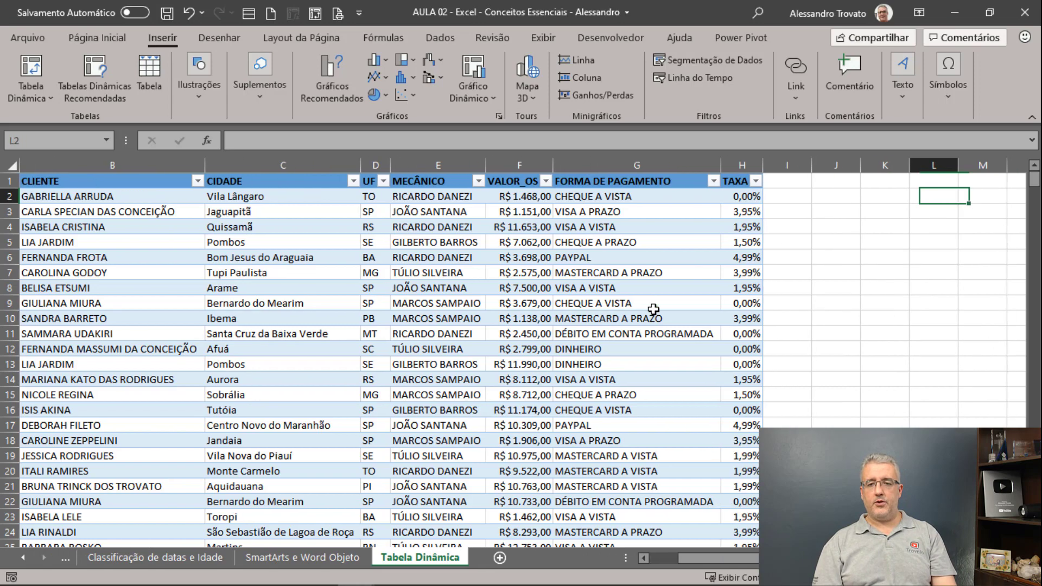
text(=)
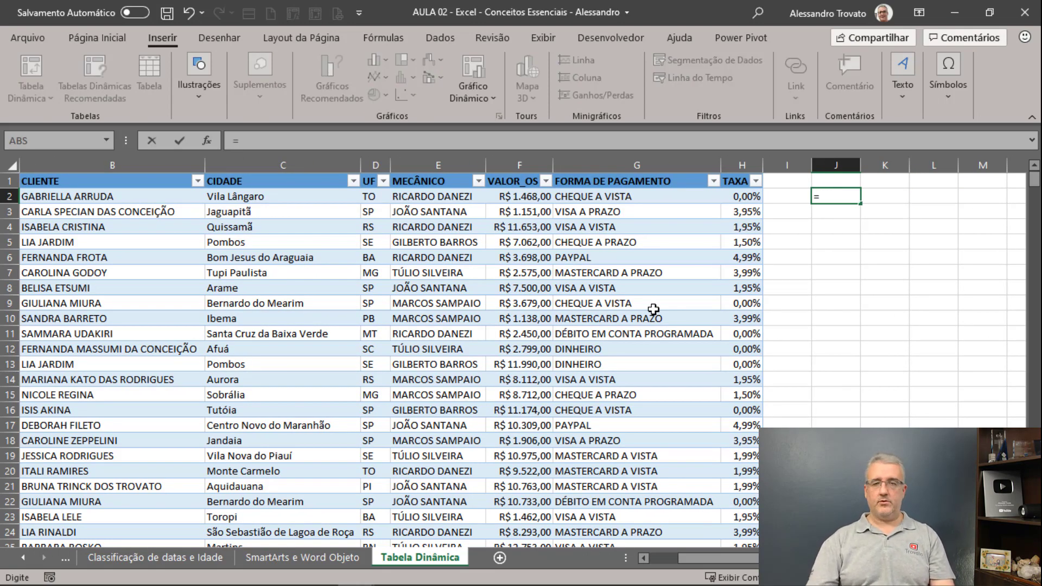
key(Escape)
Step: Copy the payment method CHEQUE A VISTA from G2 into J2 and fit column J to its content
click(651, 213)
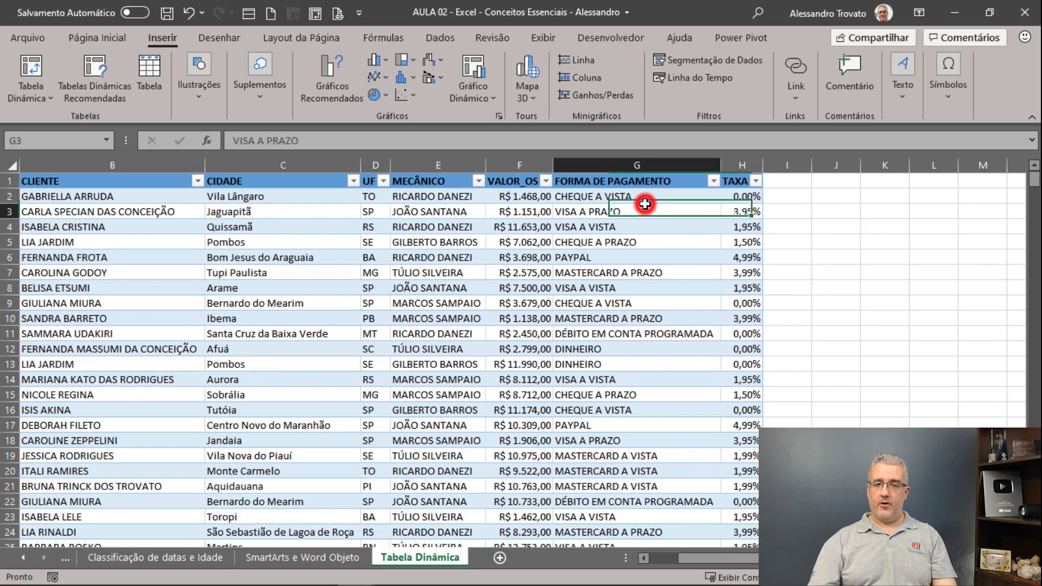
click(651, 199)
key(ctrl+c)
key(Right)
key(Right)
key(Right)
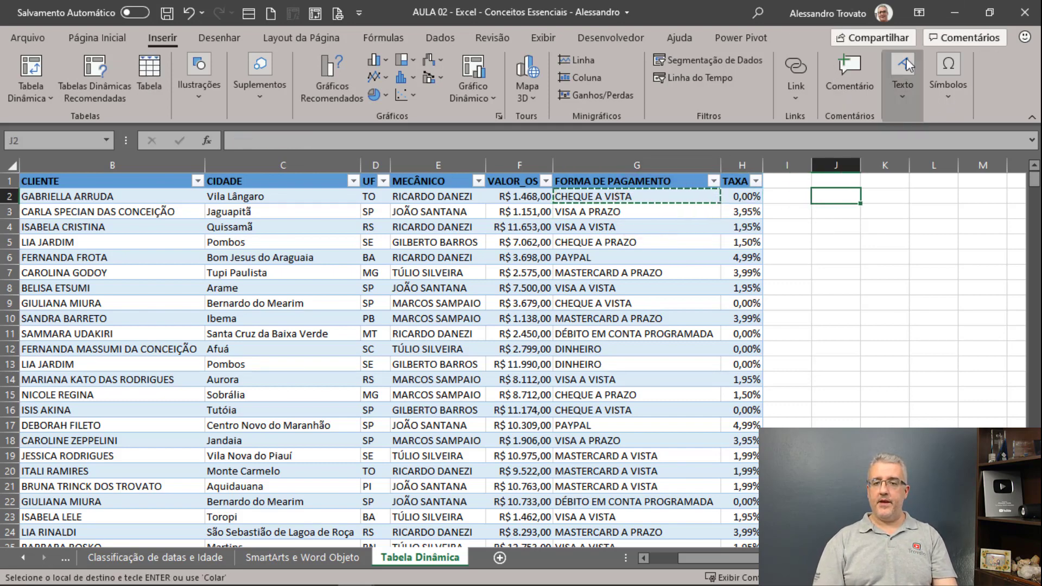
key(ctrl+v)
key(Right)
key(Escape)
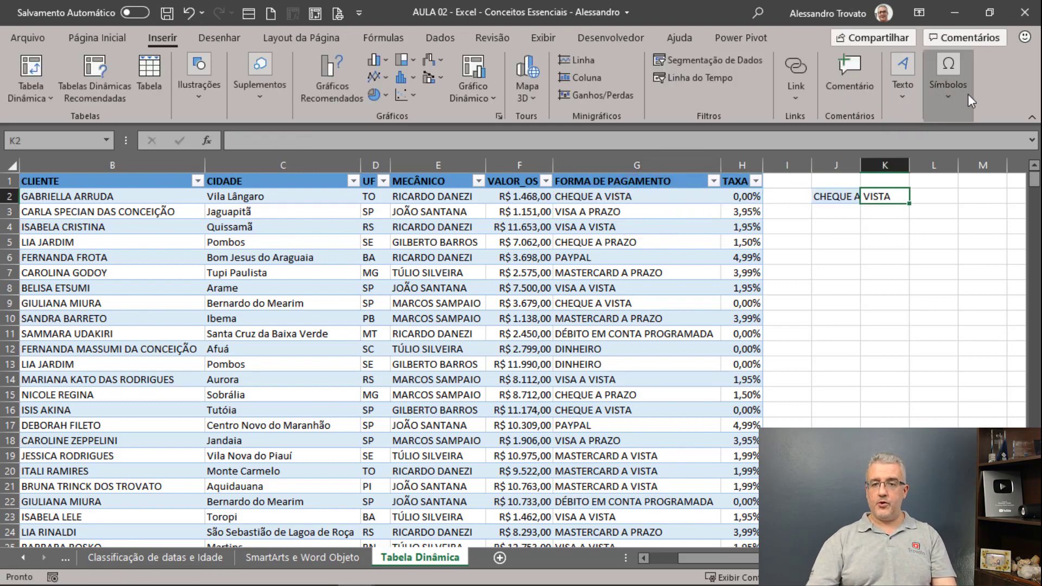
double_click(861, 166)
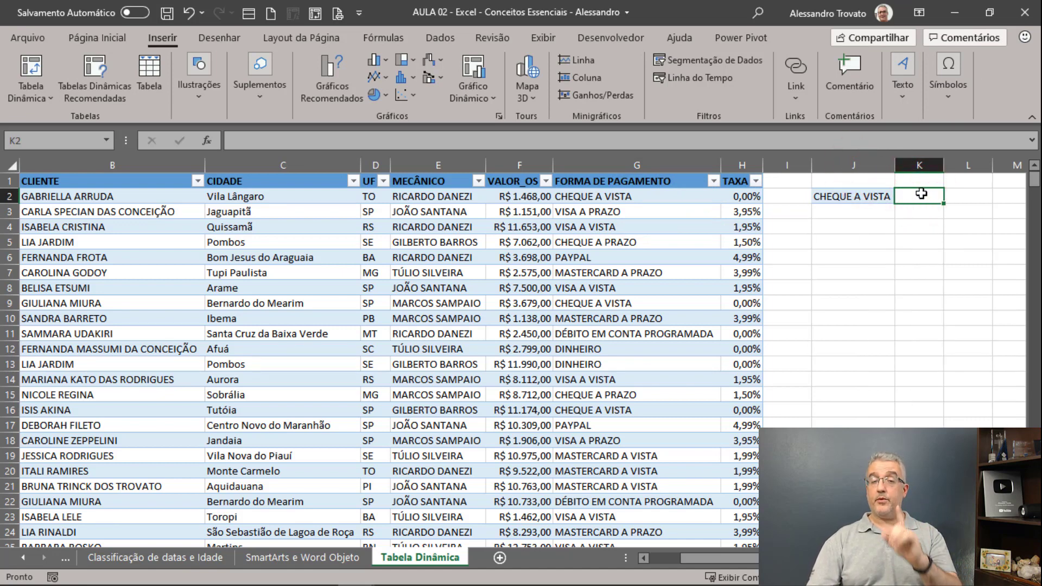
Step: Sum the VALOR_OS amounts for the payment method in J2 with the formula =SOMASE(G:G;J2;F:F) in K2
text(=somase)
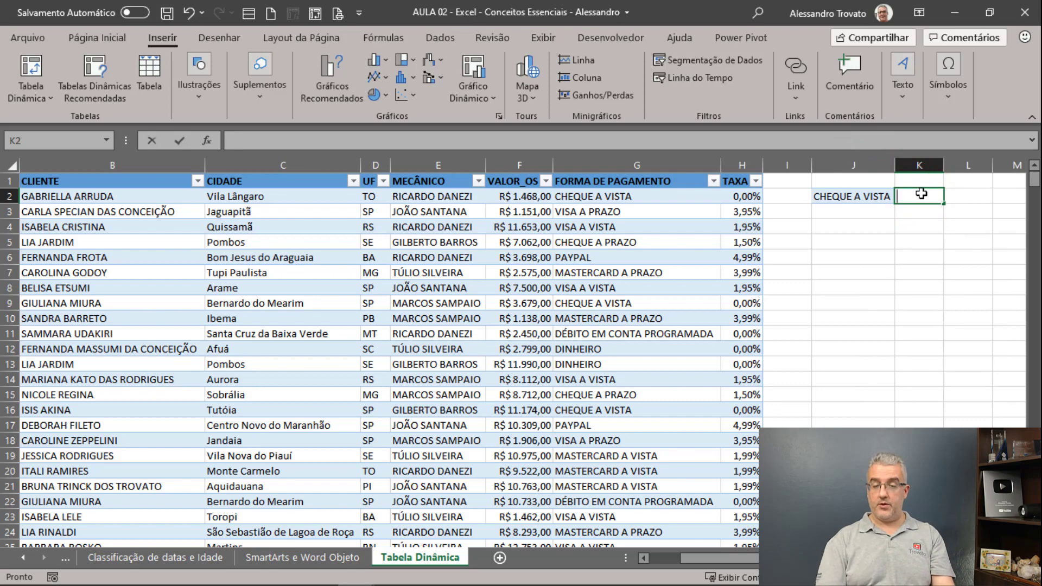
text(()
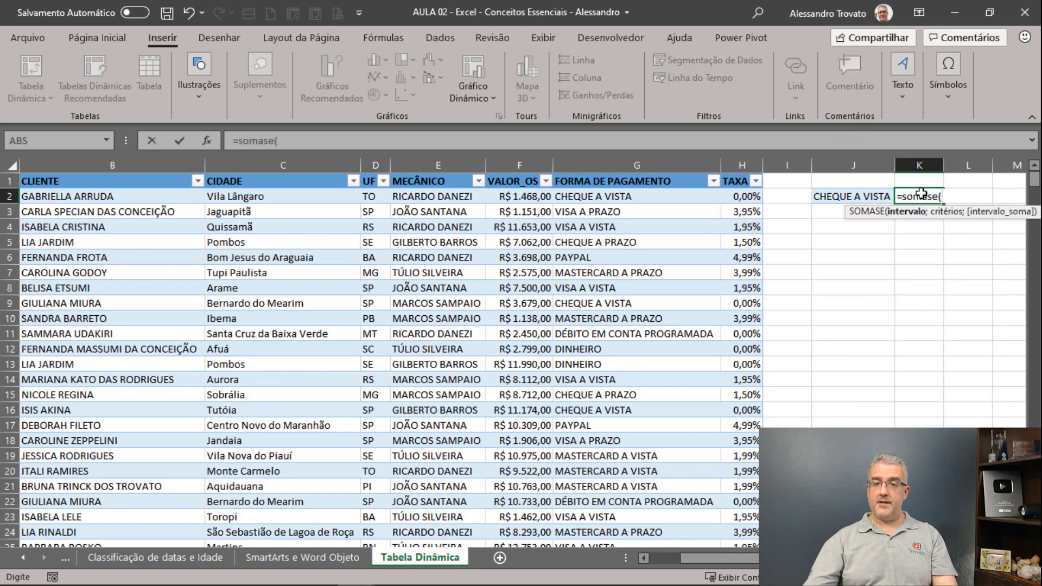
click(587, 165)
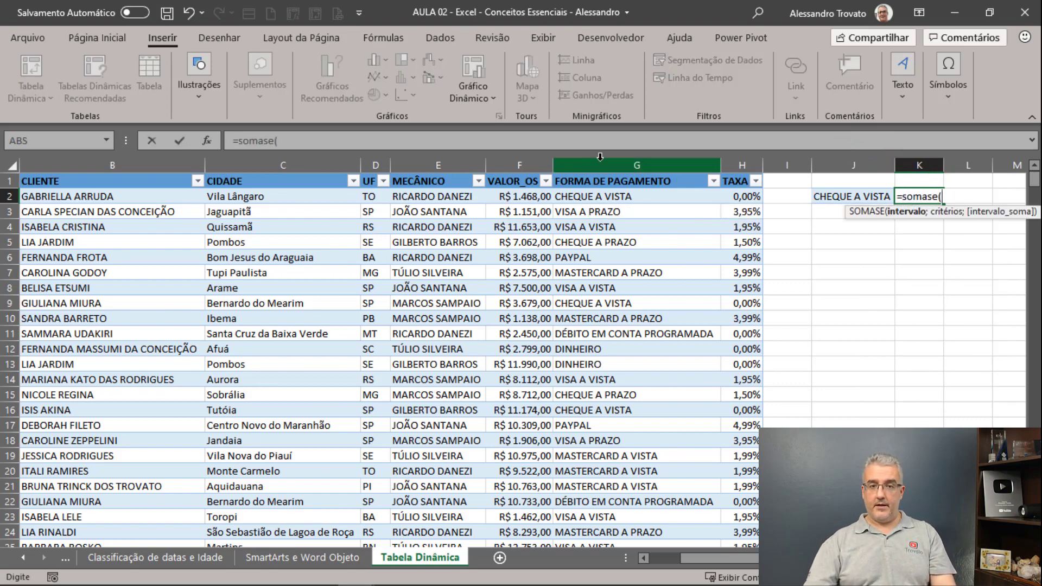
text(;)
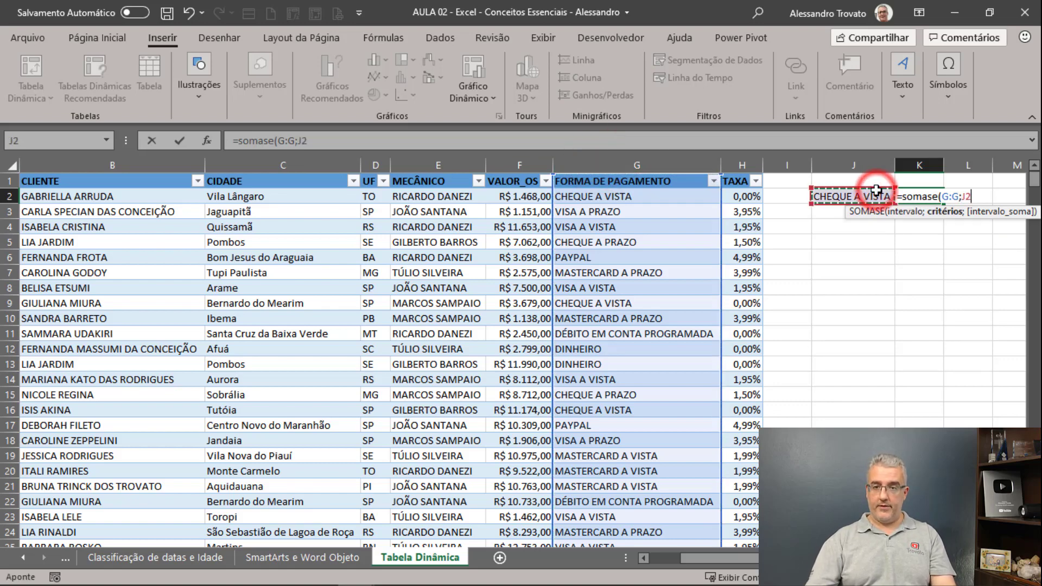
text(;)
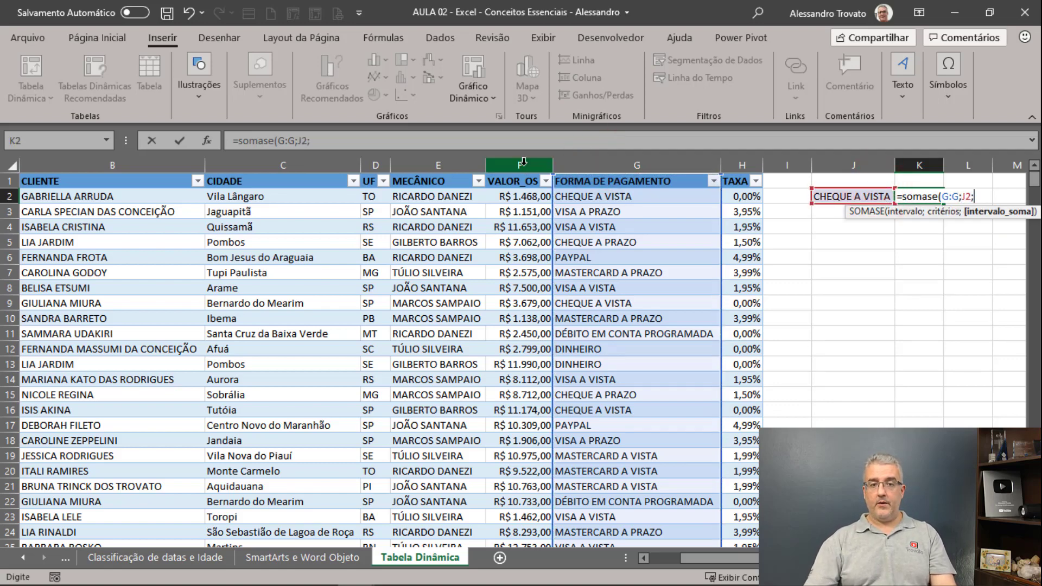
click(523, 165)
key(Return)
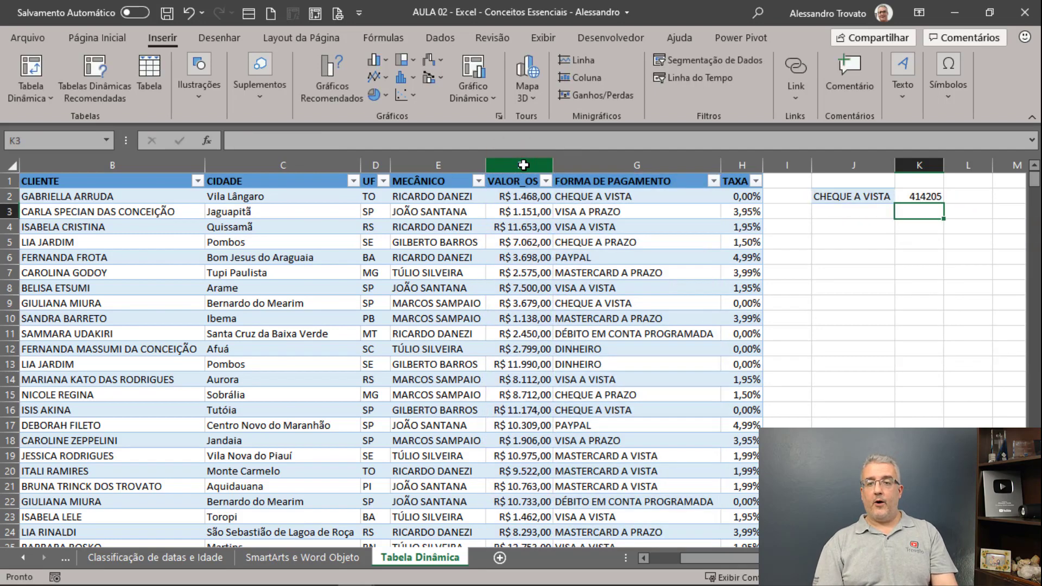
key(Up)
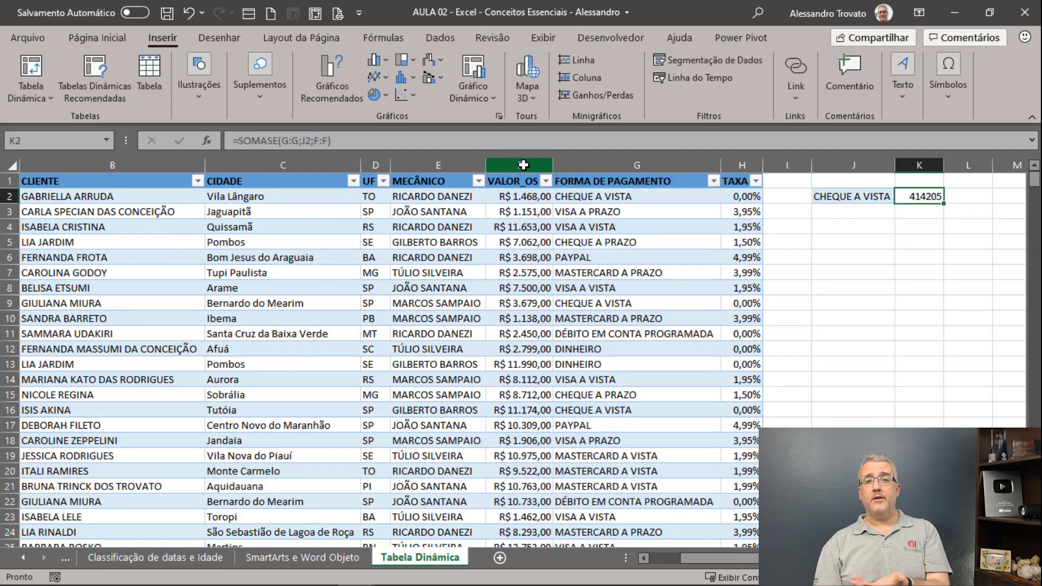
Step: Copy every FORMA DE PAGAMENTO entry from G2 downward and paste them as values into column J starting at J2
key(Left)
key(Left)
key(Left)
key(Left)
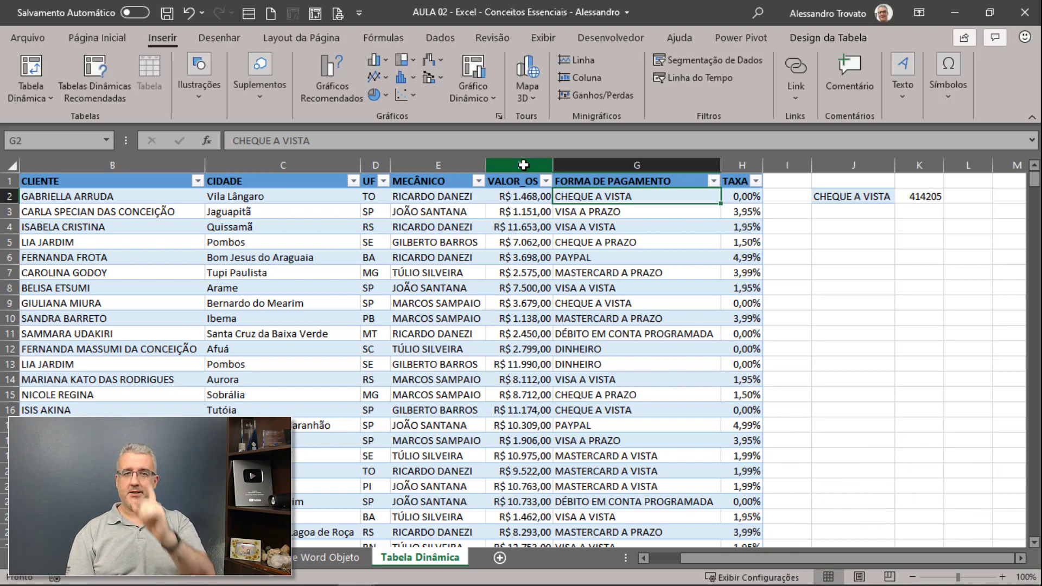
key(ctrl+shift+Down)
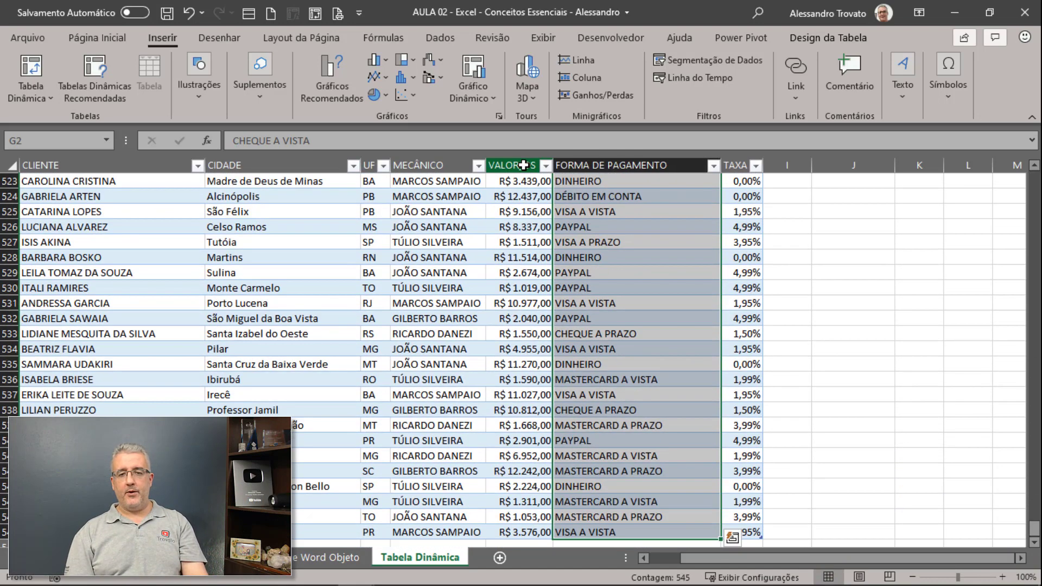
key(ctrl+c)
key(Right)
key(Right)
key(Right)
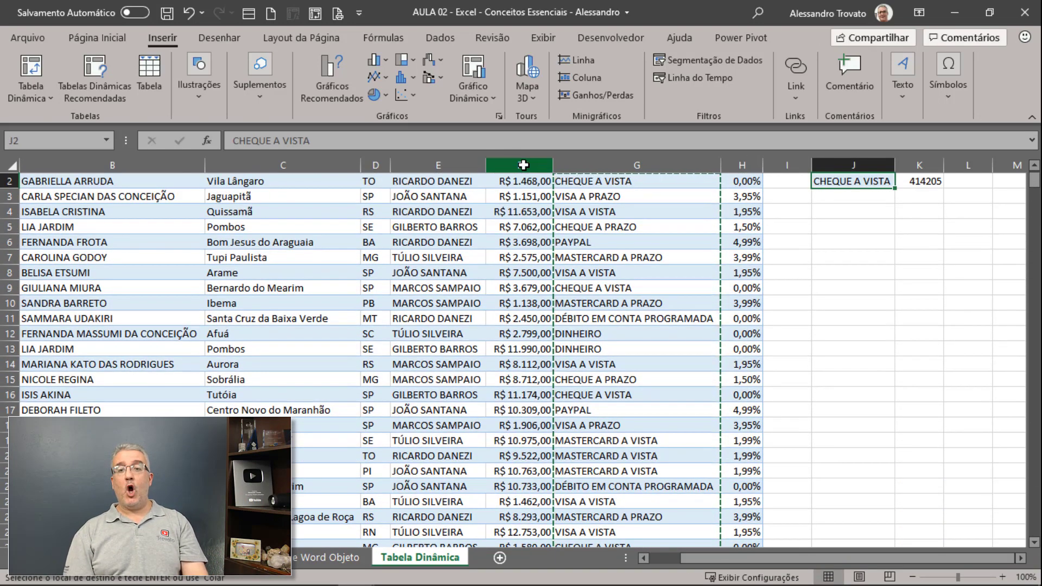
key(alt+c)
key(v)
key(v)
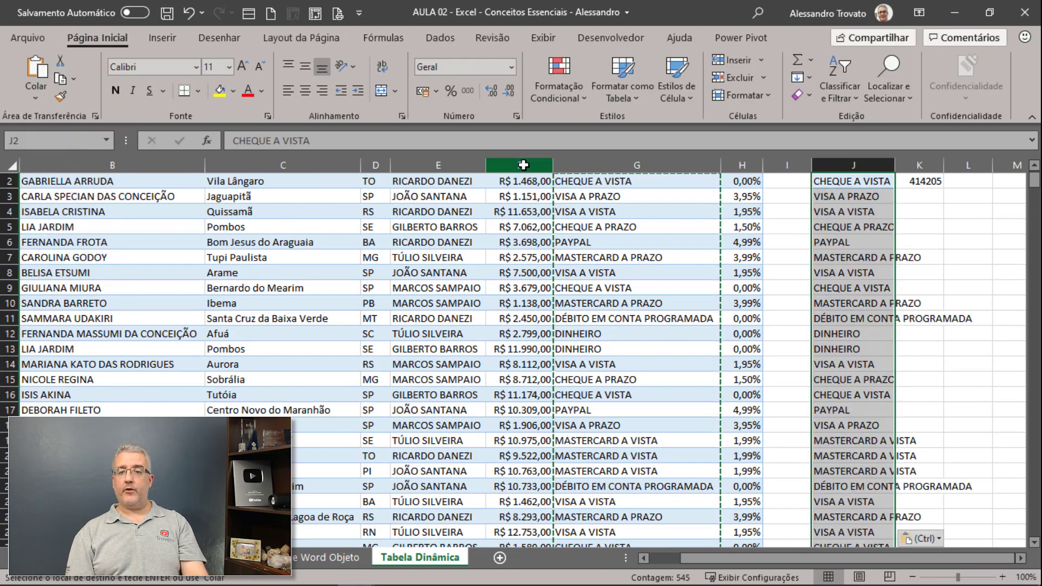
Step: Remove duplicates from the payment methods in column J, expanding the selection but comparing only the CHEQUE A VISTA column
key(Up)
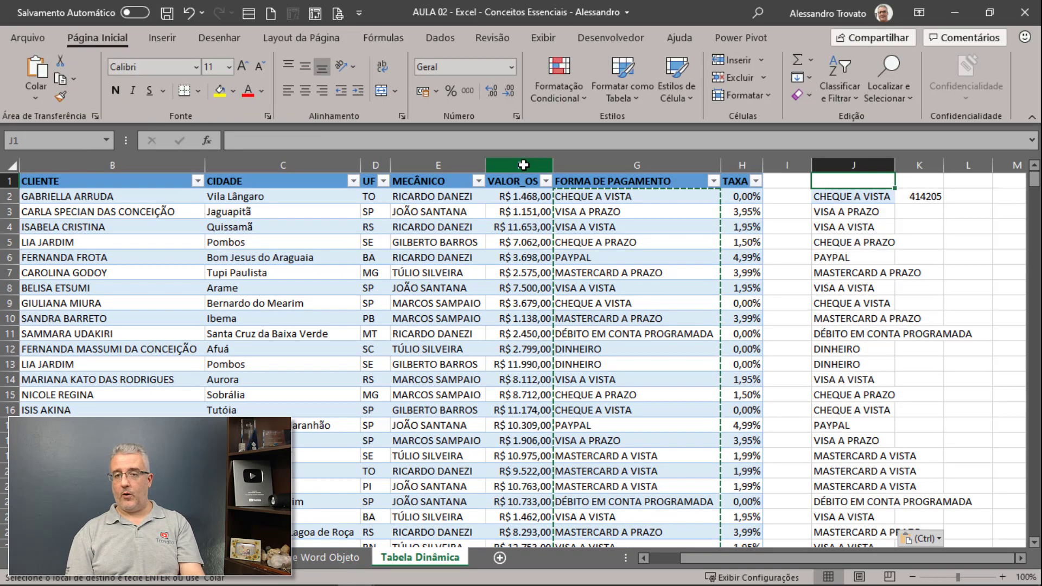
key(Down)
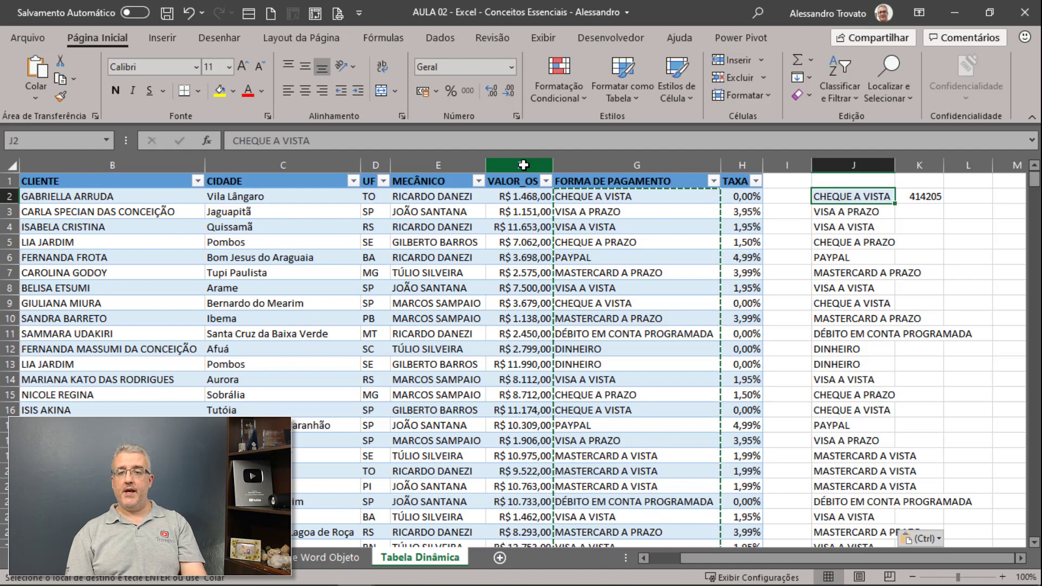
key(ctrl+shift+Down)
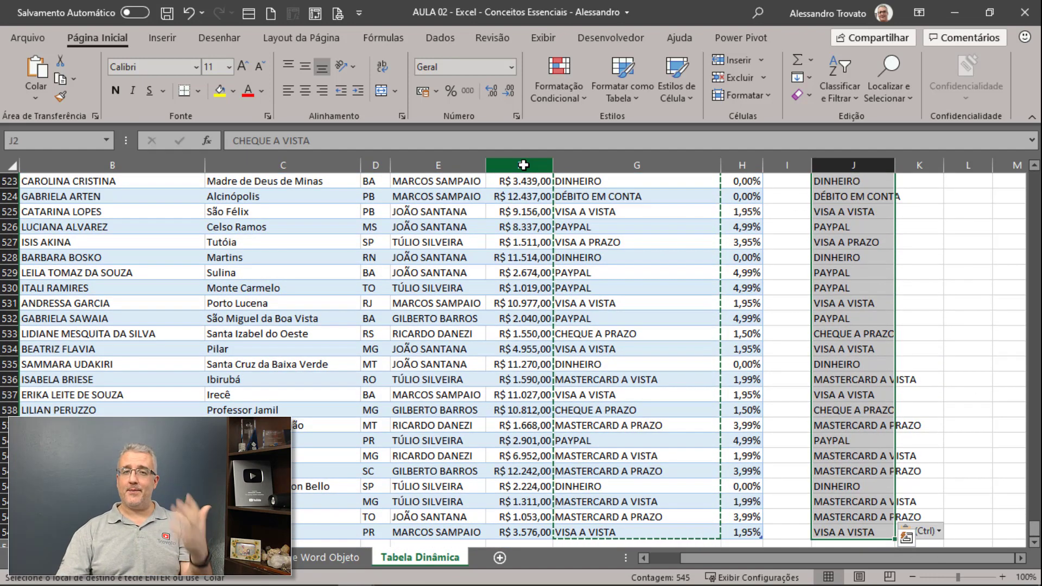
click(437, 41)
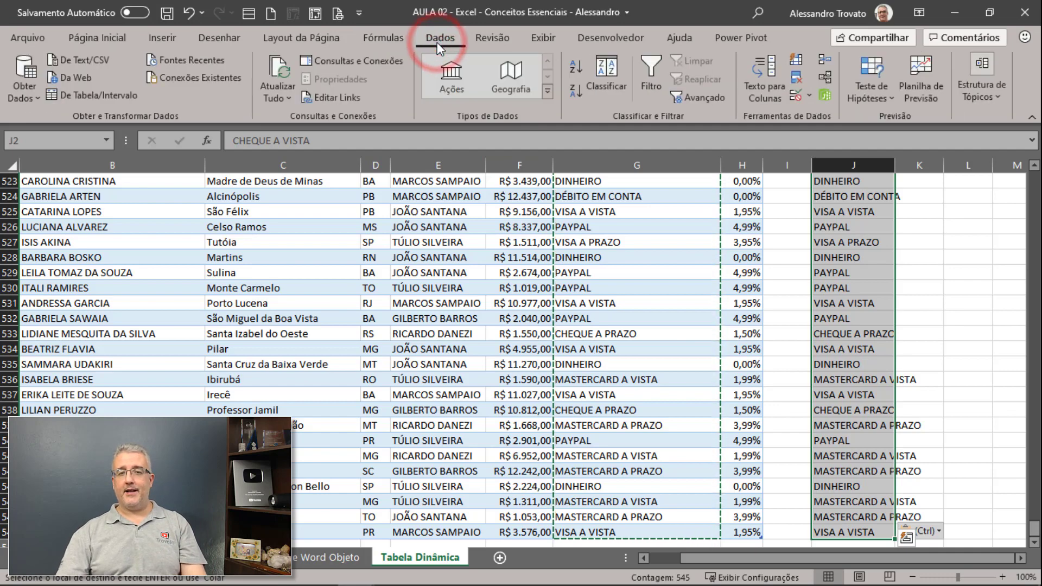
click(797, 81)
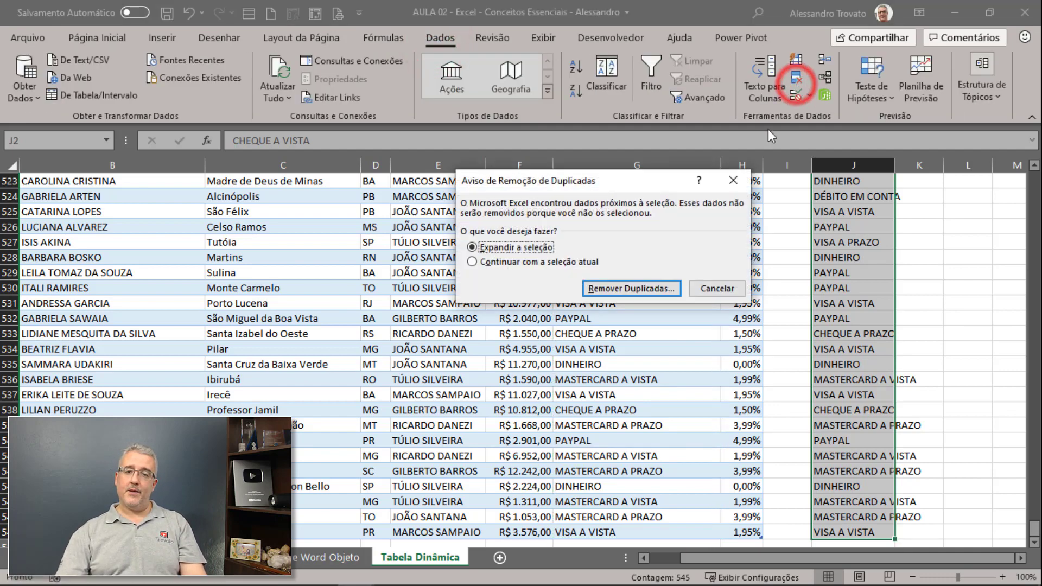
click(647, 290)
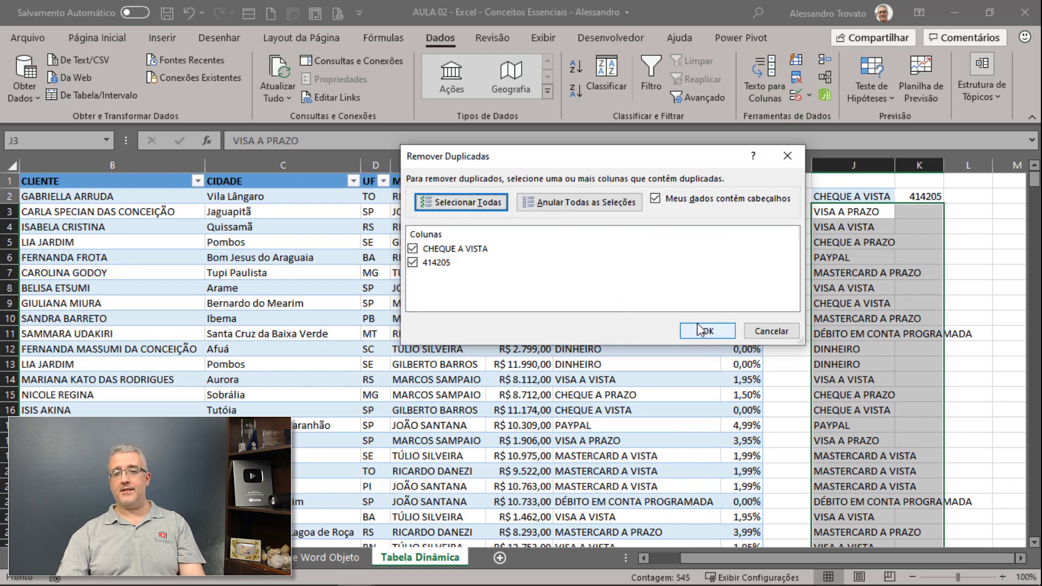
click(413, 263)
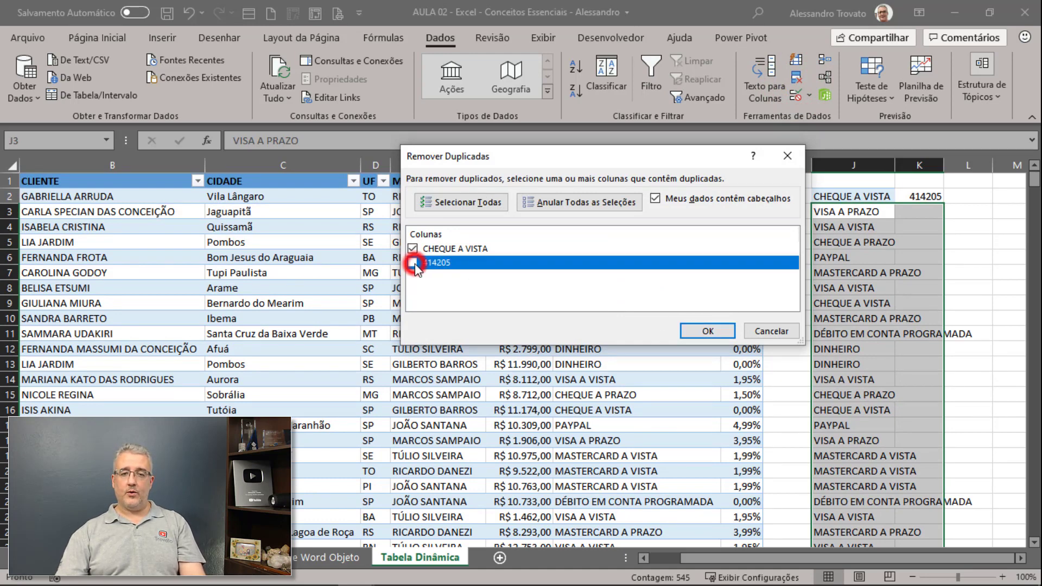
click(708, 331)
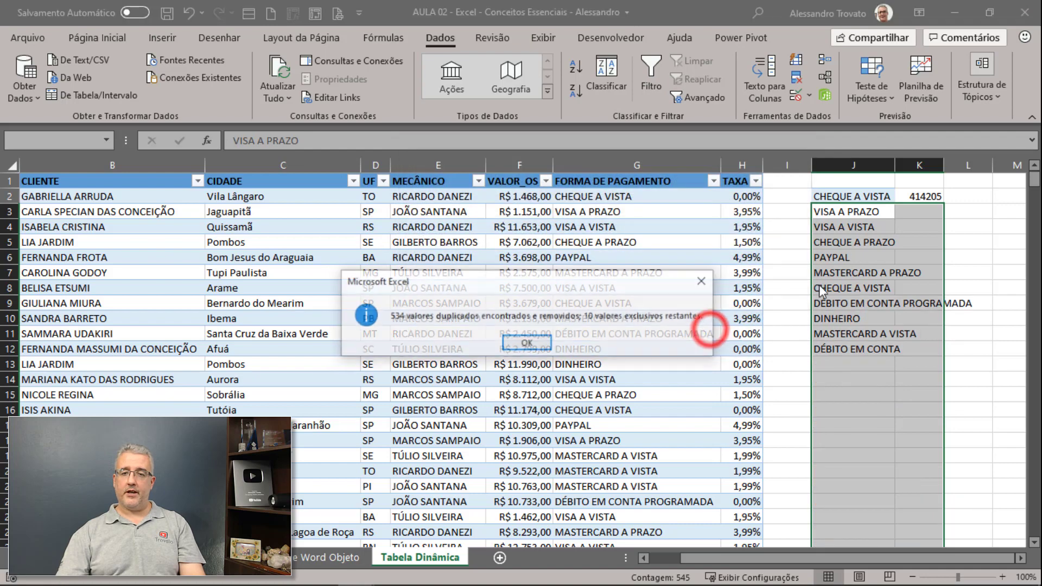
key(Return)
Step: Fit column J to its content and fill the SOMASE formula from K2 down to K12
click(851, 242)
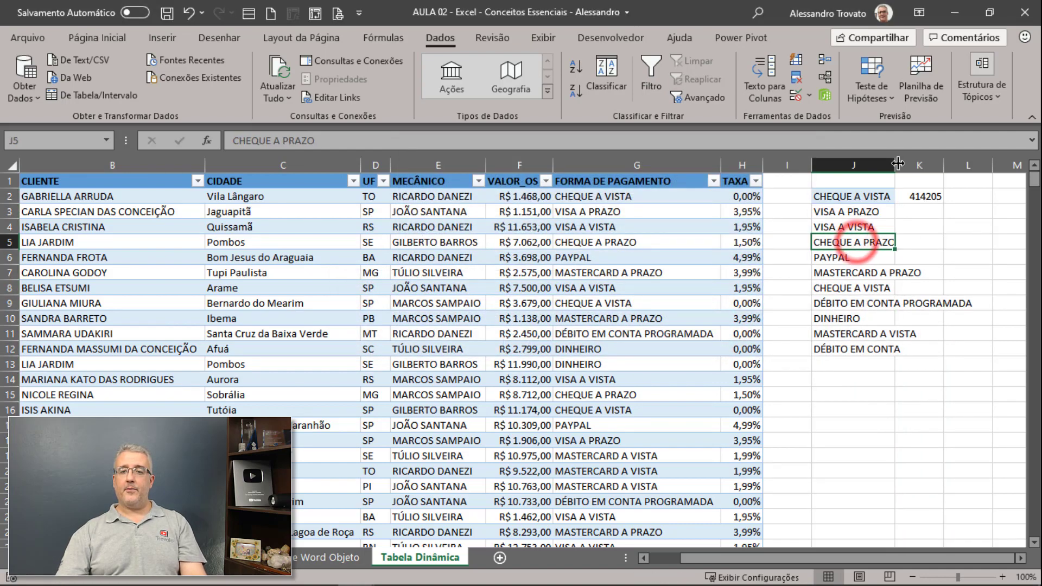
double_click(898, 163)
click(988, 197)
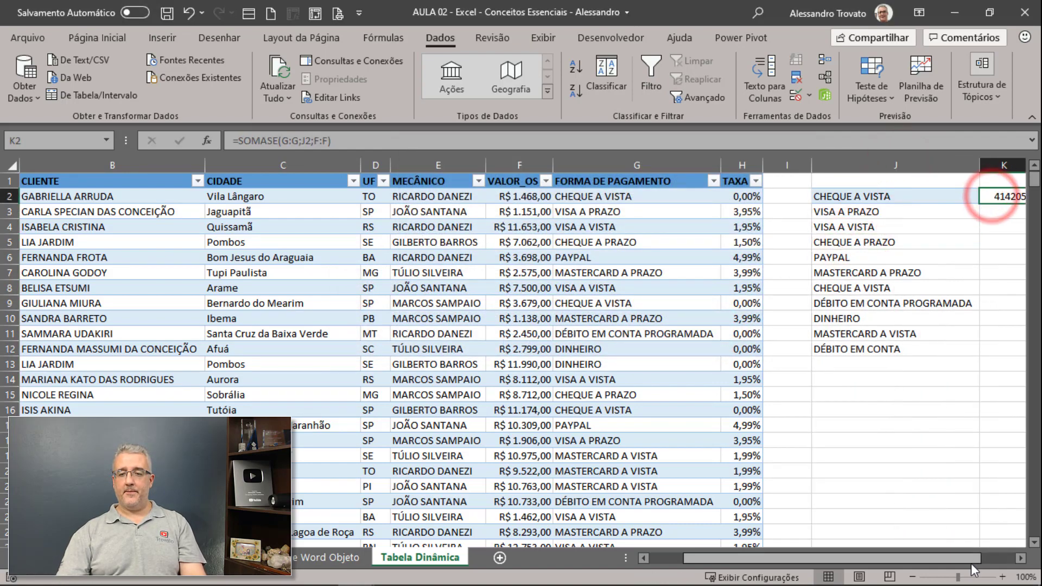
drag(964, 558, 984, 561)
drag(842, 203, 852, 350)
Step: Clear the repeated CHEQUE A VISTA entry and its sum in J8:K8
click(820, 257)
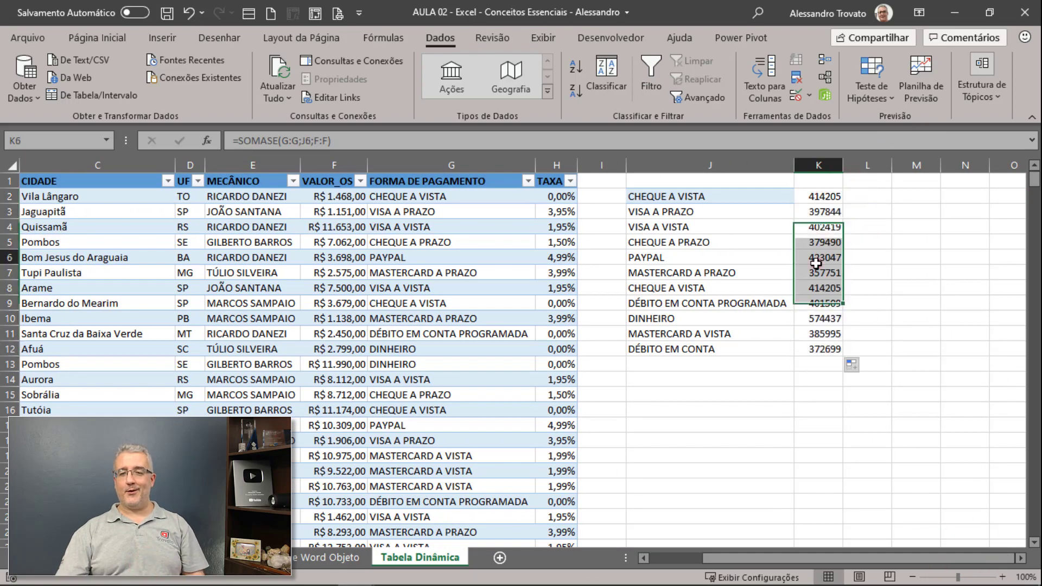
drag(671, 289, 831, 288)
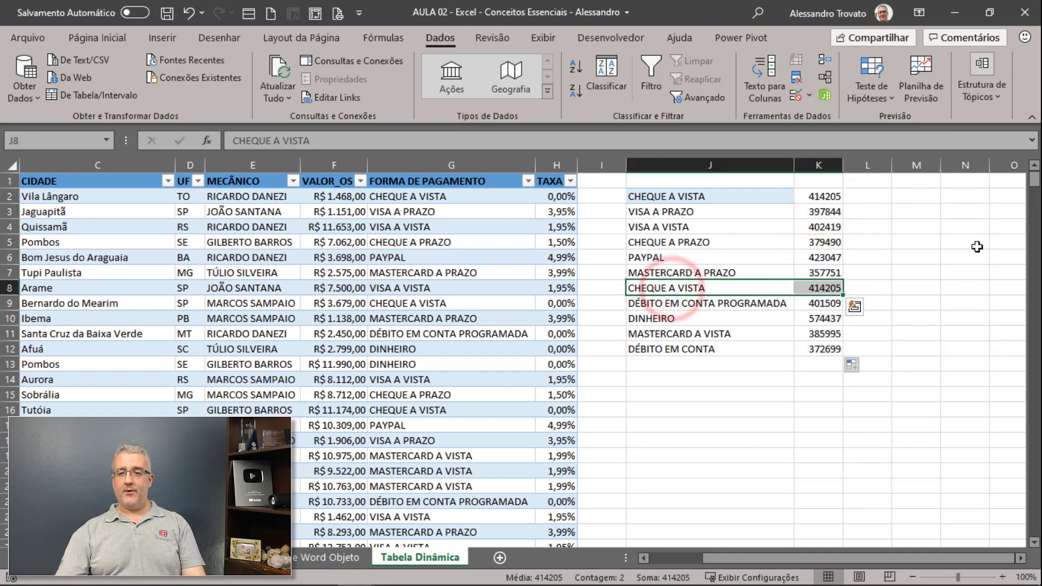
key(Delete)
Step: Move the block J9:K13 up one row to close the gap at row 8
key(Down)
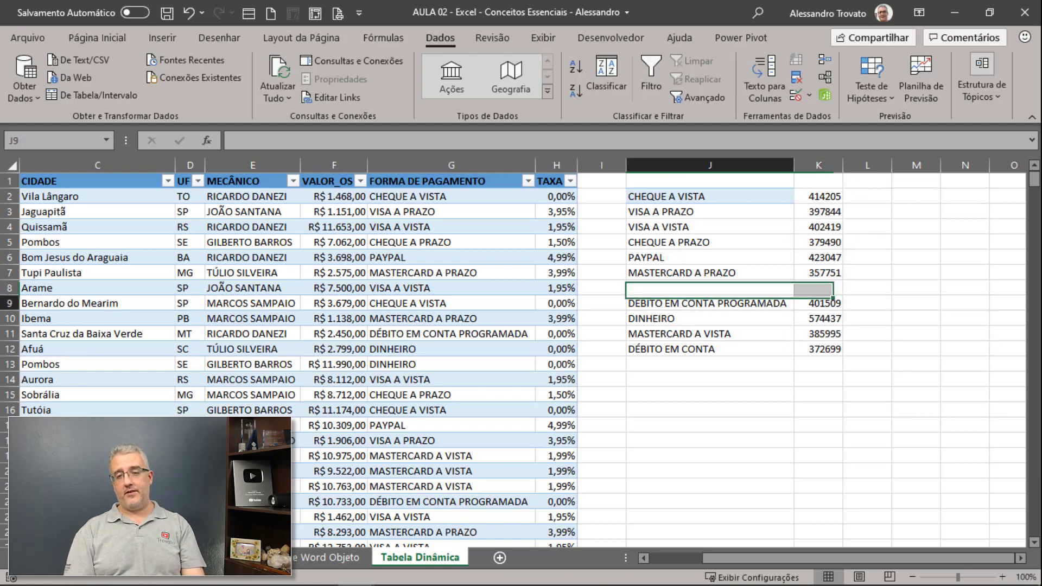
key(shift+Down)
key(shift+Down)
key(shift+Down)
key(shift+Down)
key(shift+Right)
key(ctrl+x)
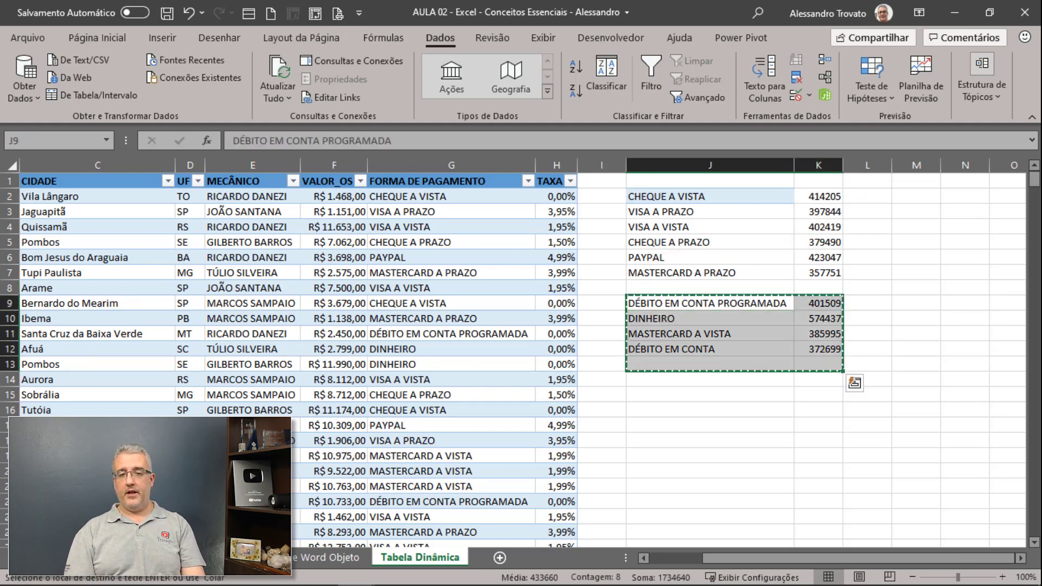
key(Up)
key(ctrl+v)
key(Down)
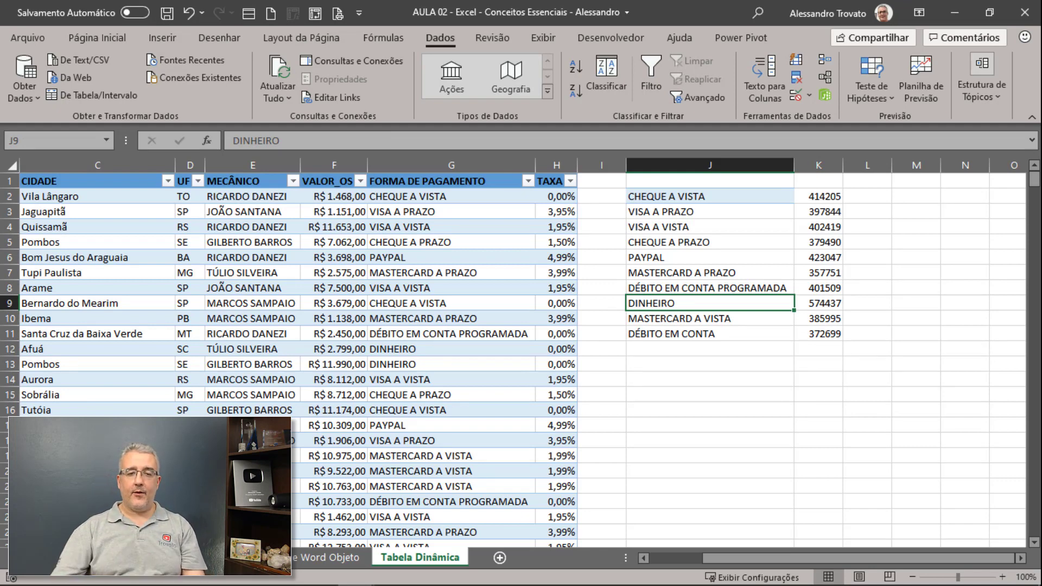
Step: Change the payment method in G12 to PIX and in G14 to PAGSEGURO
click(483, 347)
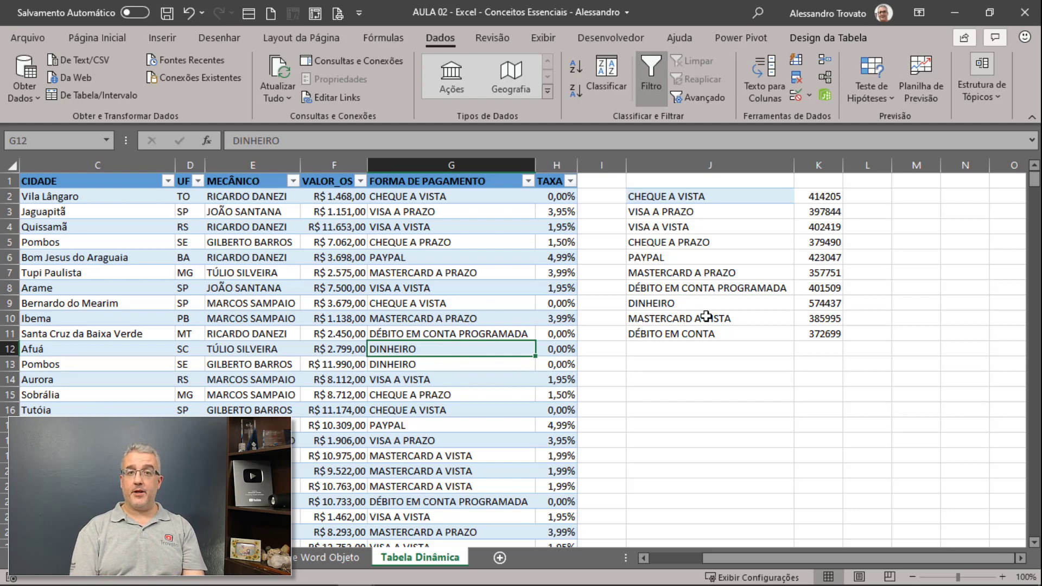
text(PIX)
key(Return)
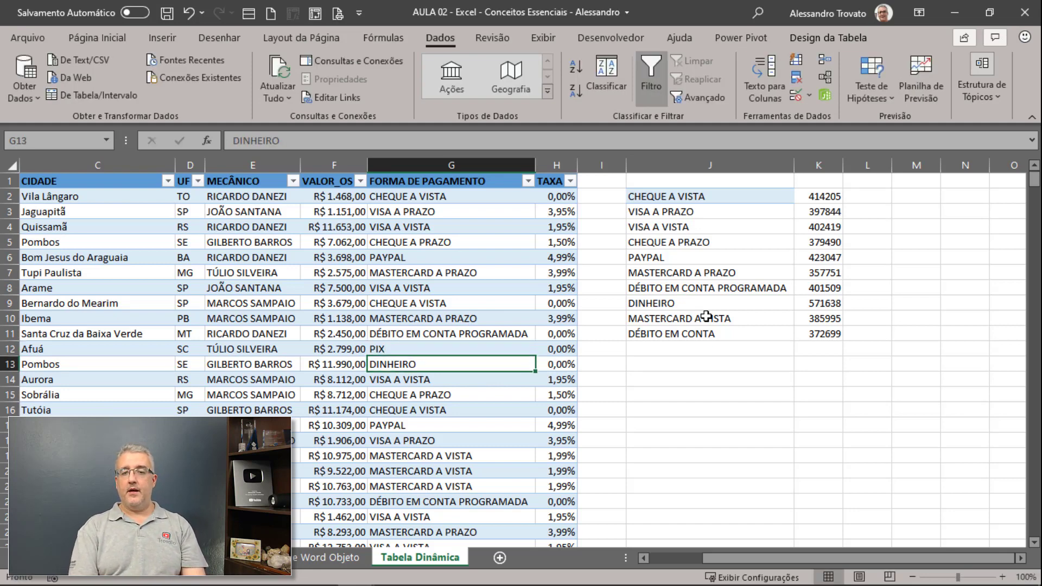
key(Down)
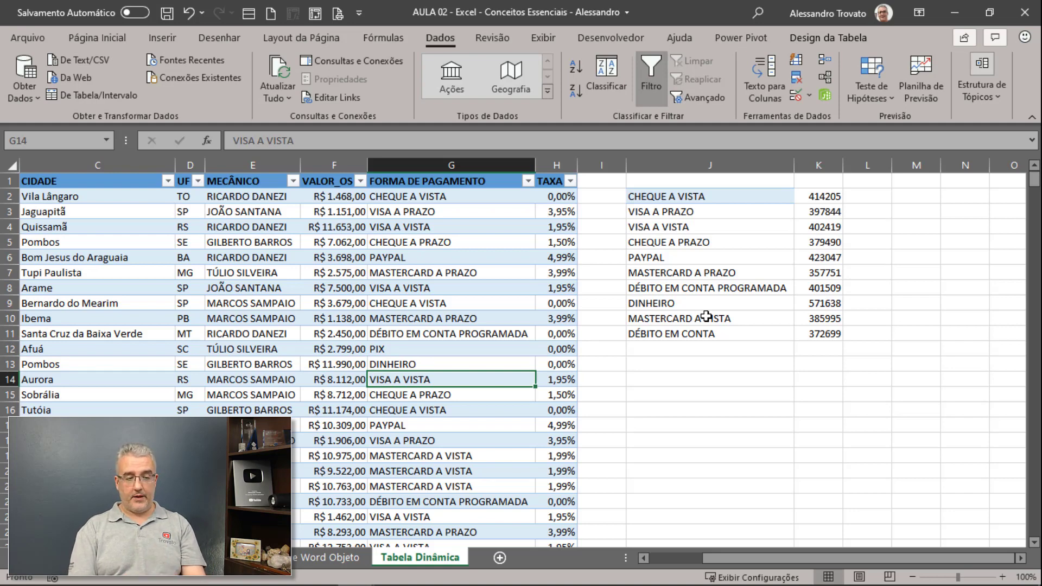
text(PAGS)
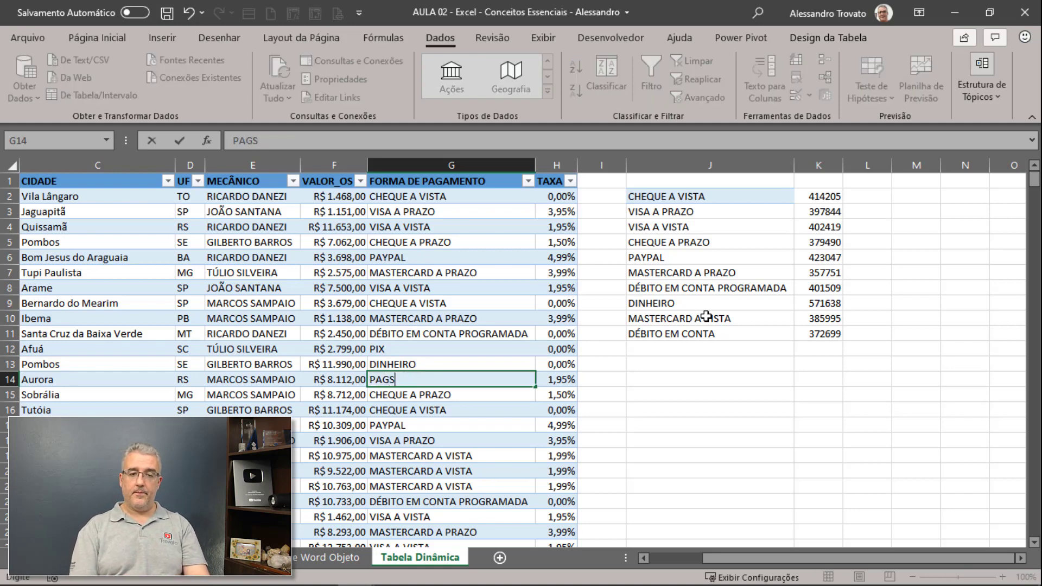
text(EGURO)
key(Return)
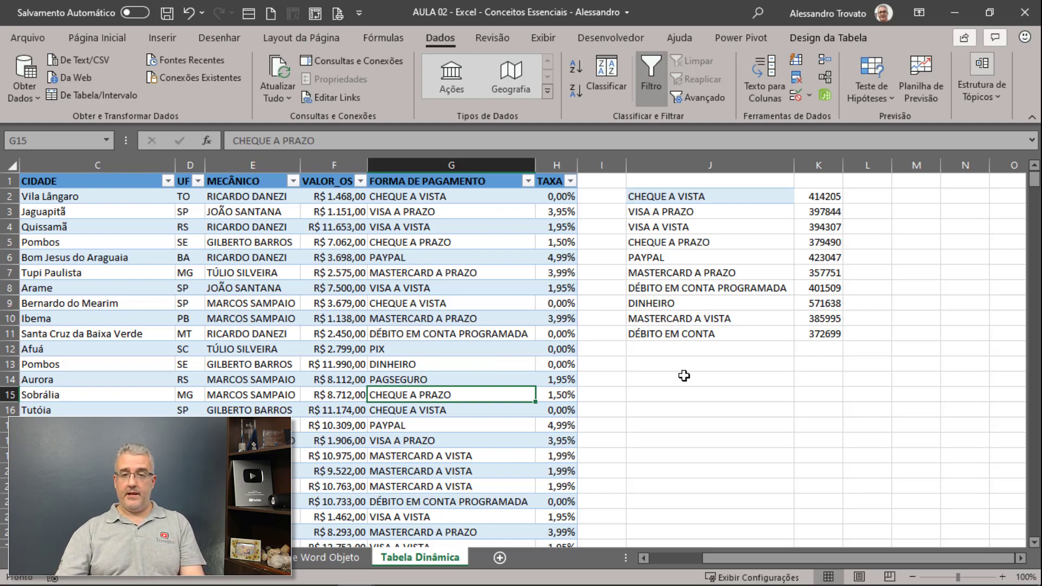
Step: Delete columns J and K with the manual payment method summary
drag(660, 353, 660, 360)
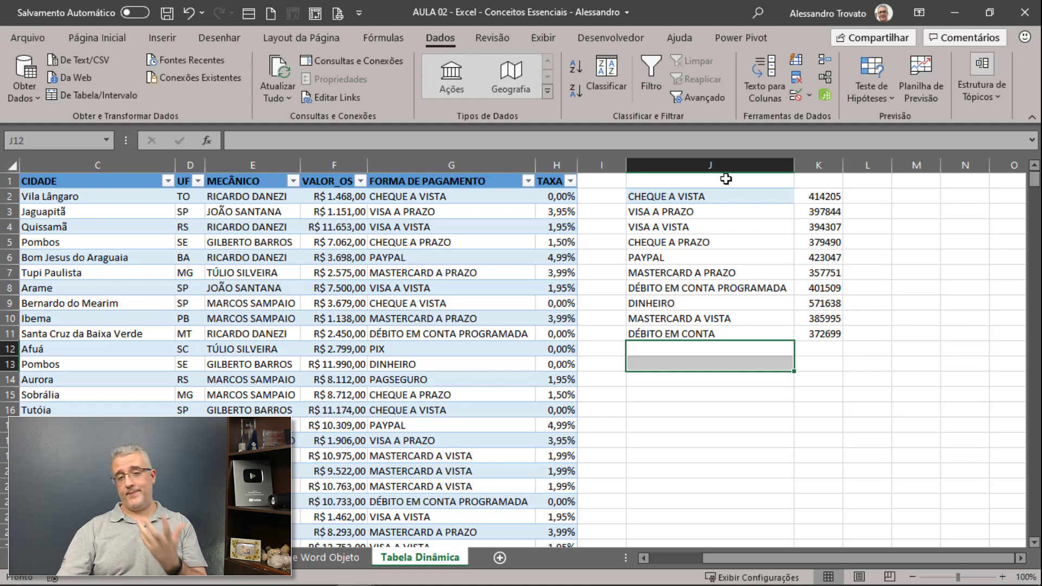
drag(721, 165, 816, 165)
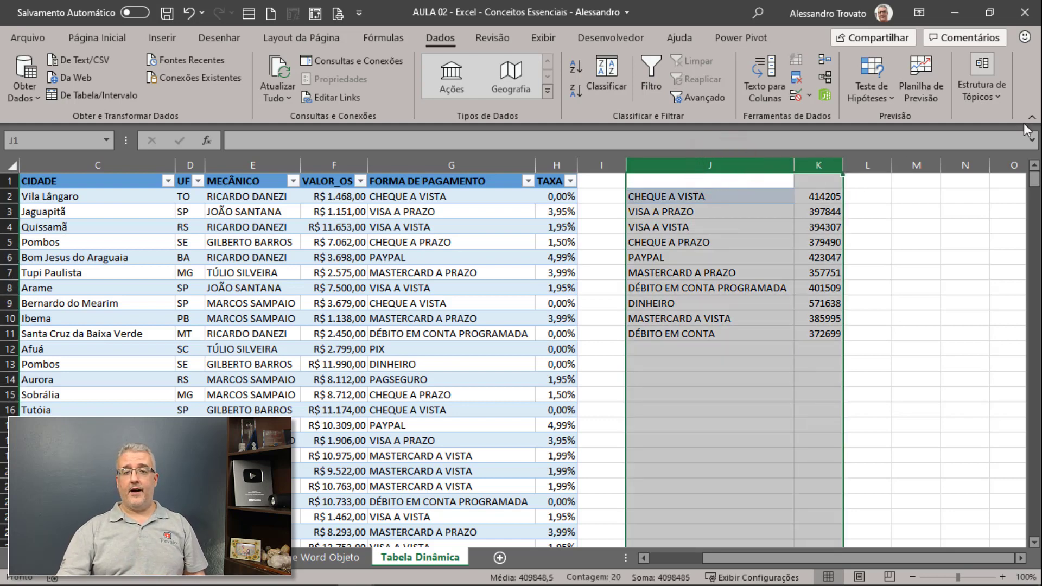
key(ctrl+minus)
click(654, 211)
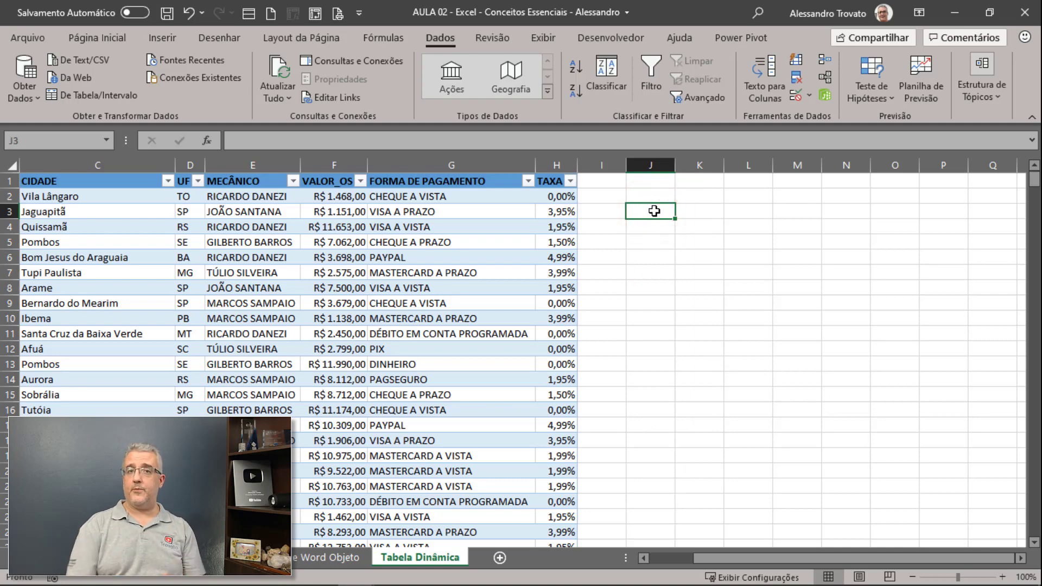
Step: Copy DÉBITO EM CONTA PROGRAMADA from G11 into G12 and G14
click(437, 334)
key(ctrl+c)
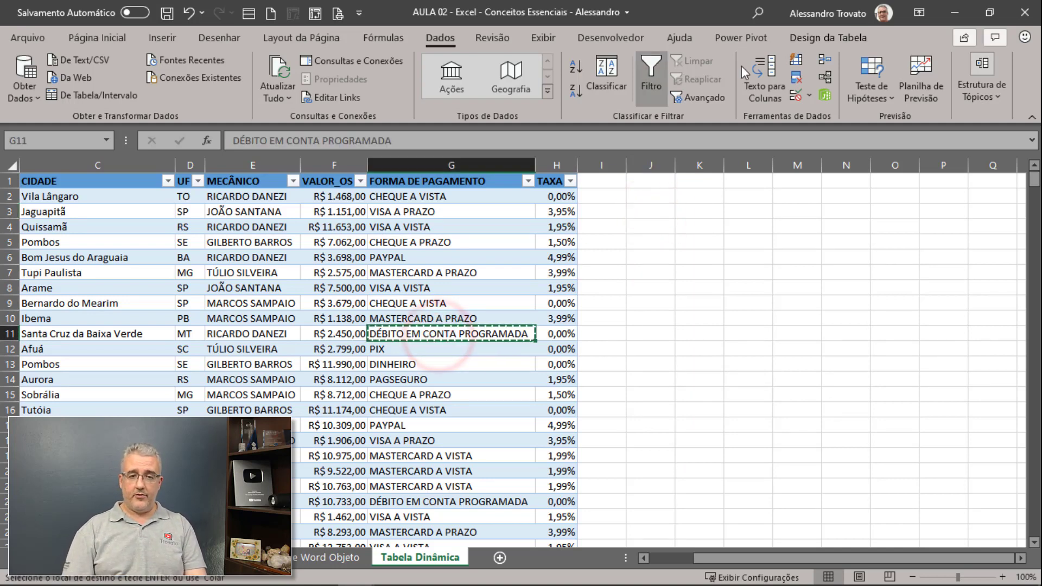
key(Down)
key(ctrl+v)
key(Down)
key(ctrl)
key(ctrl)
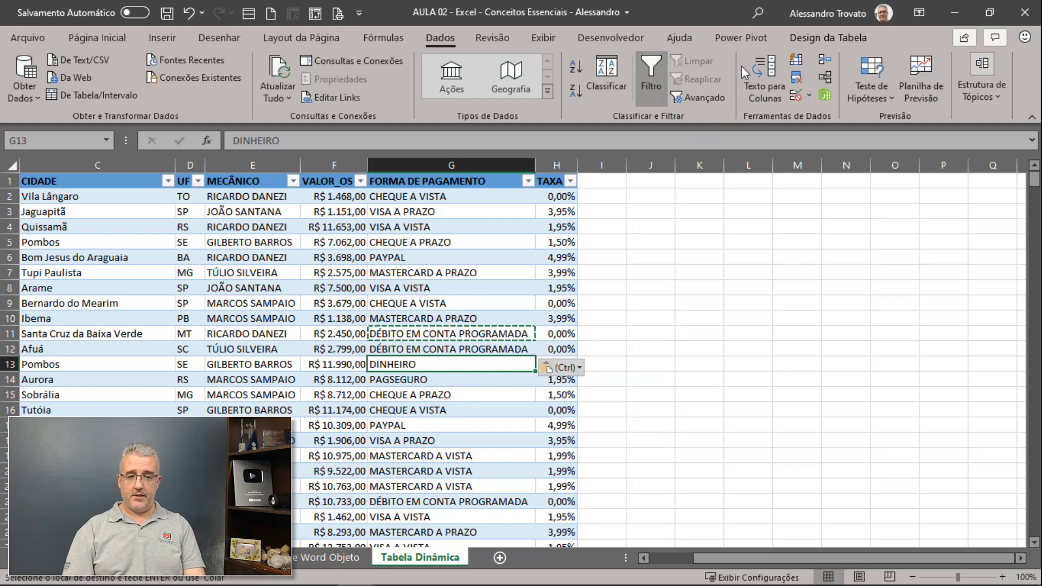
key(Down)
key(ctrl+v)
key(Escape)
click(497, 266)
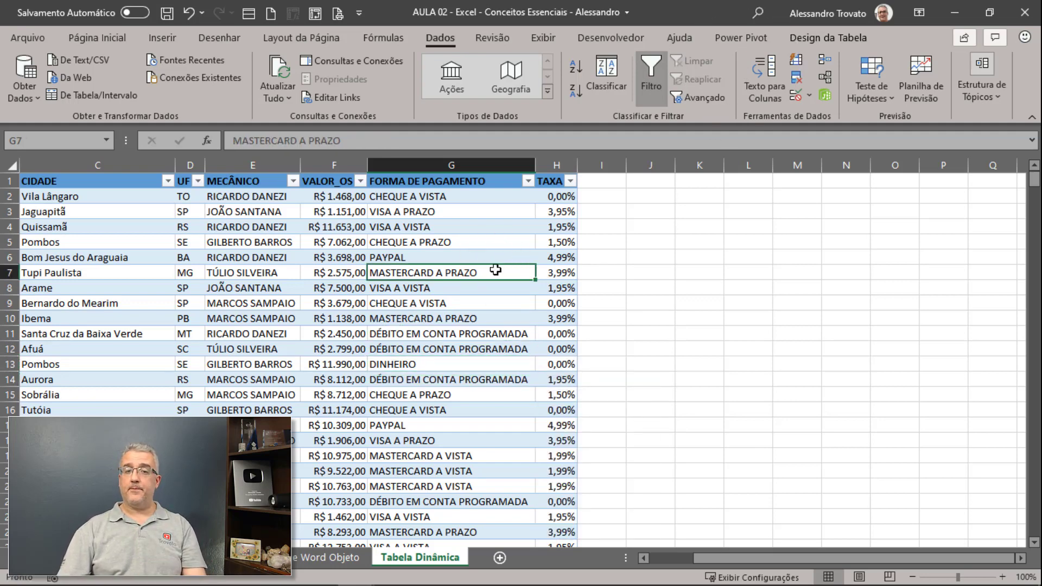
Step: Create a pivot table from TAB_DIN on the existing Tabela Dinâmica sheet, placed at cell J1
click(437, 242)
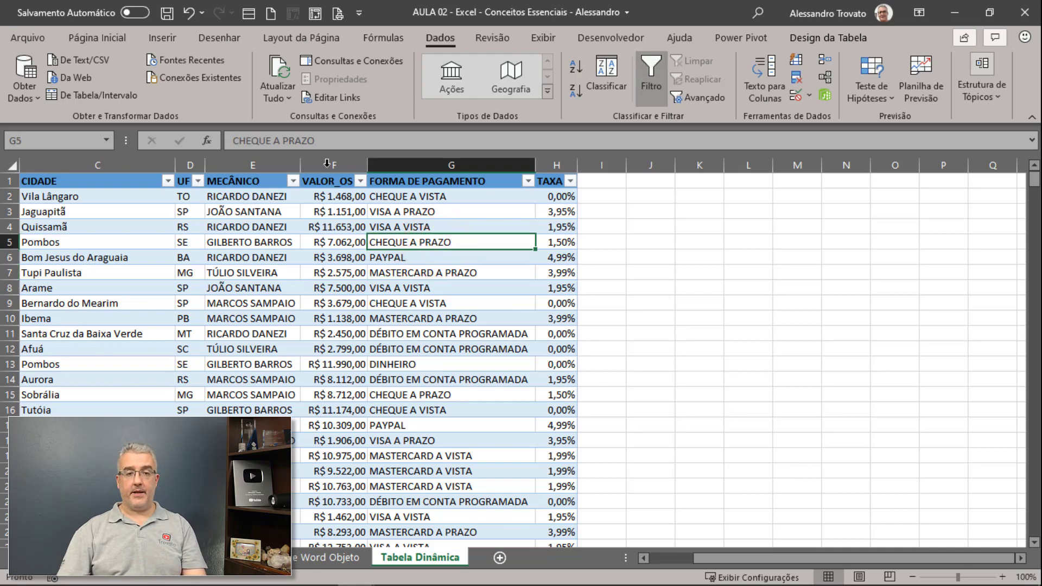
click(173, 36)
click(39, 72)
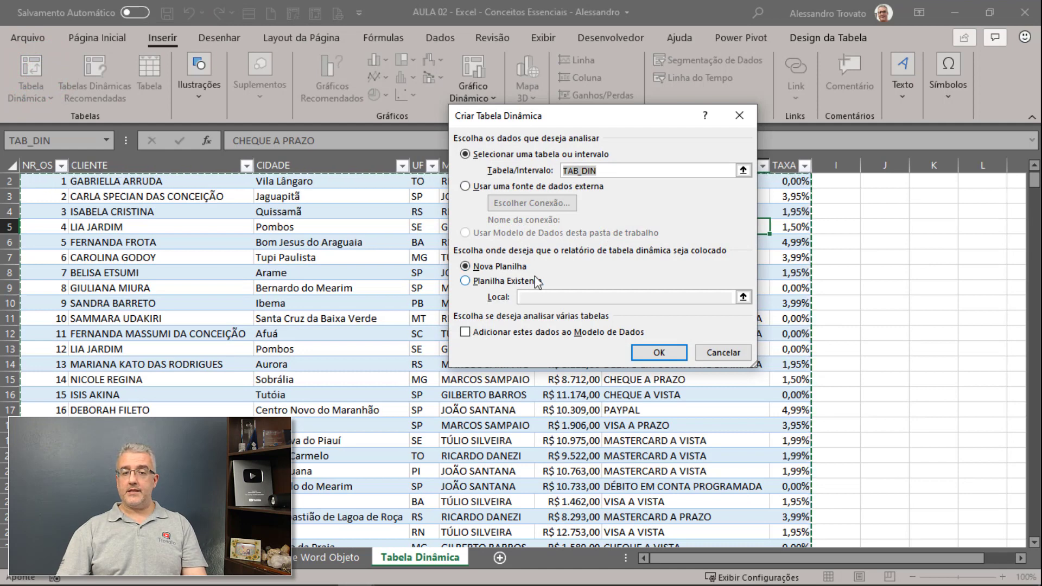
click(535, 279)
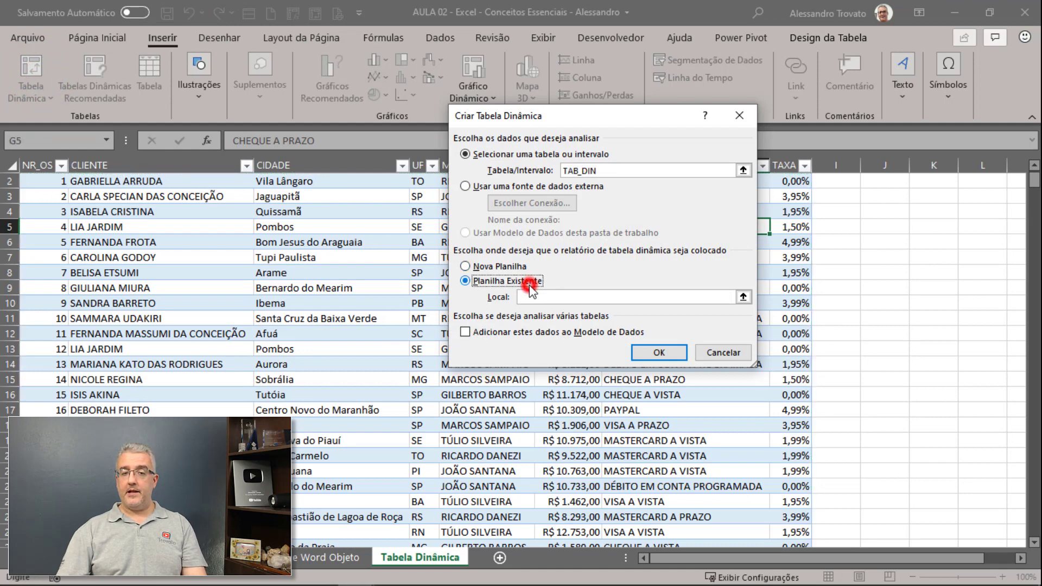
click(742, 297)
click(883, 182)
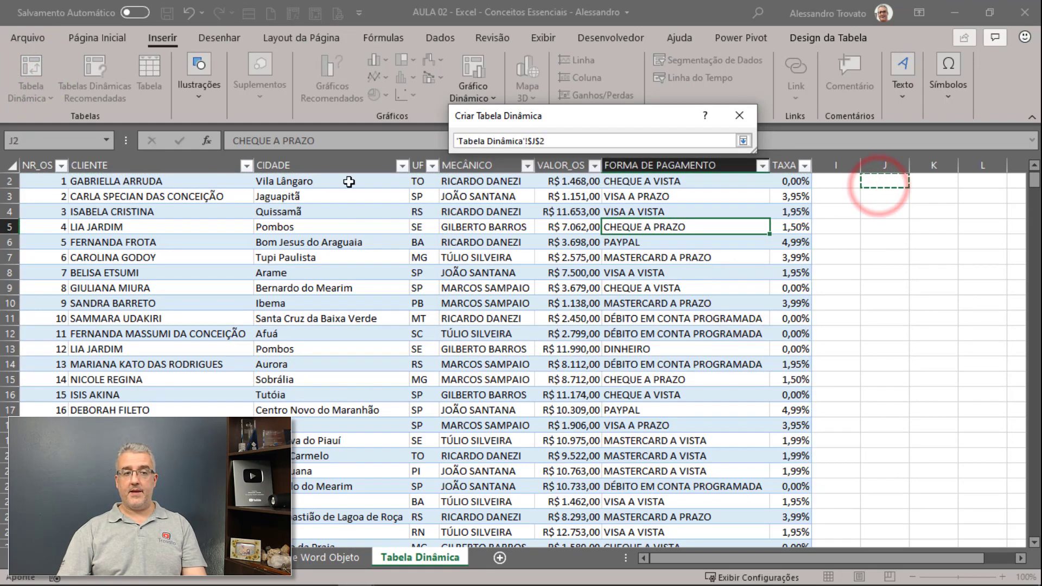
scroll(895, 228, up, 1)
click(886, 181)
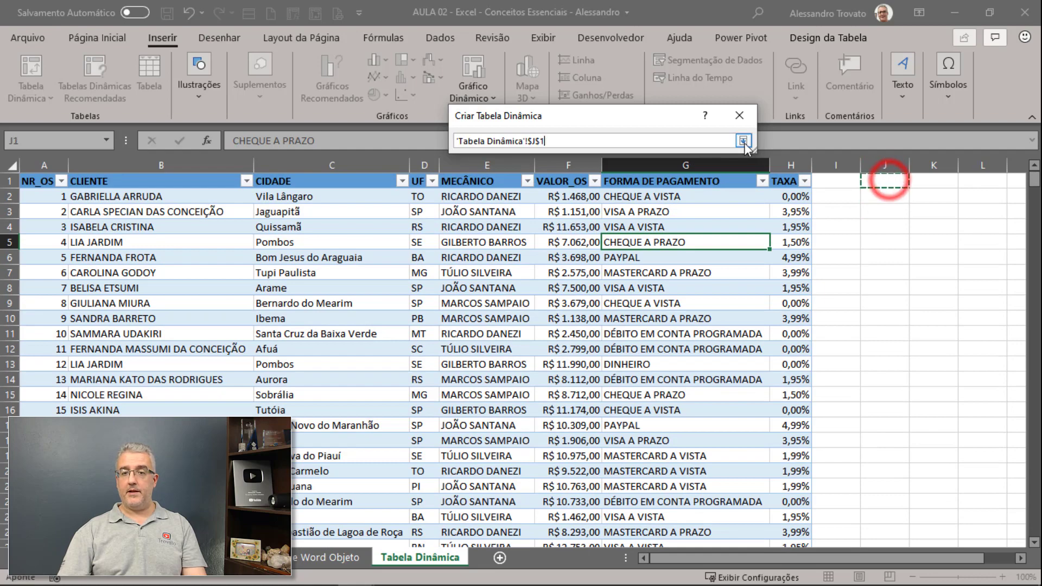
click(742, 141)
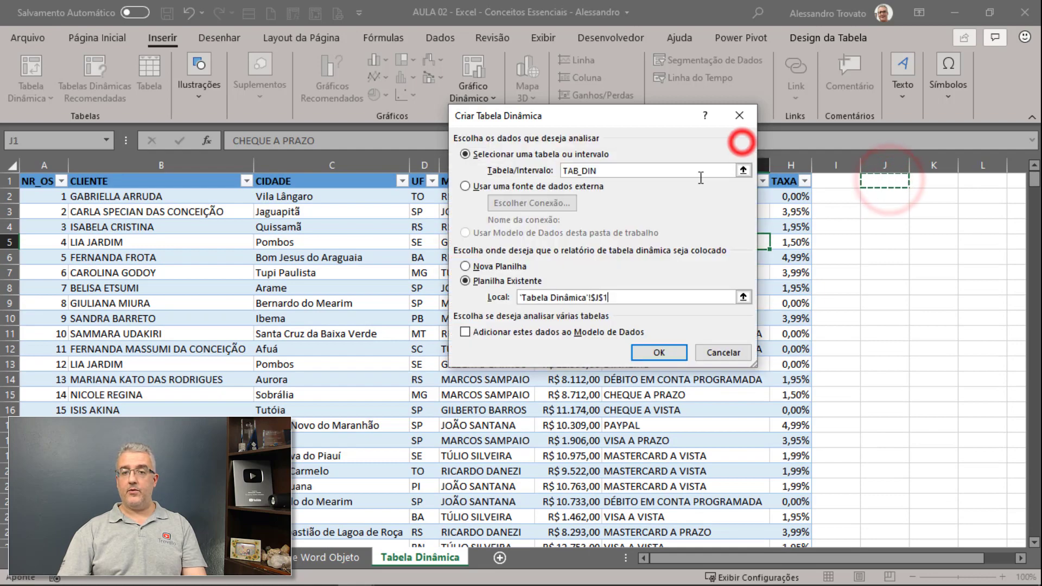
click(659, 353)
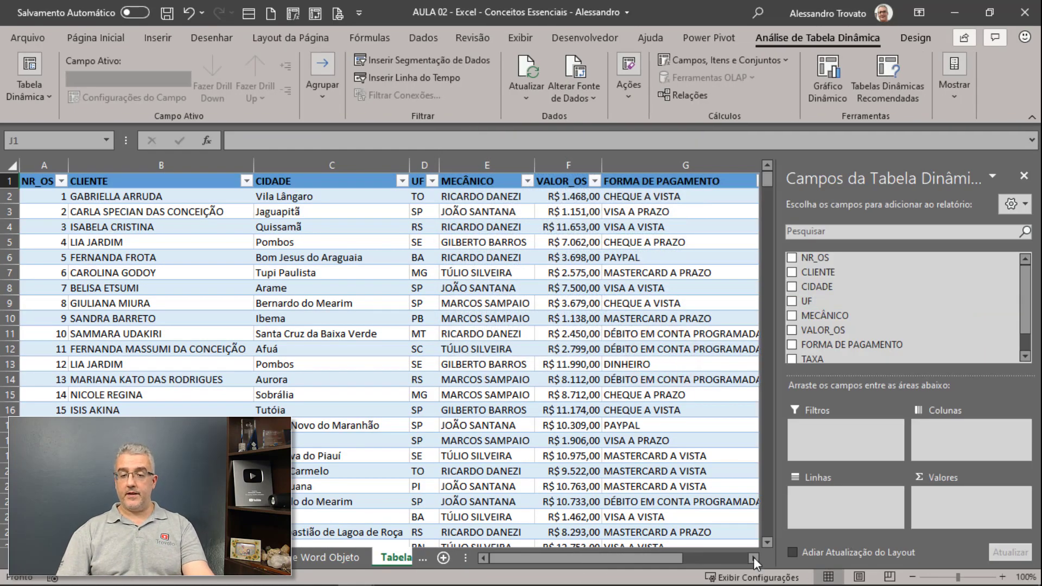
Step: Add FORMA DE PAGAMENTO to the pivot table's rows and VALOR_OS to its values
click(754, 557)
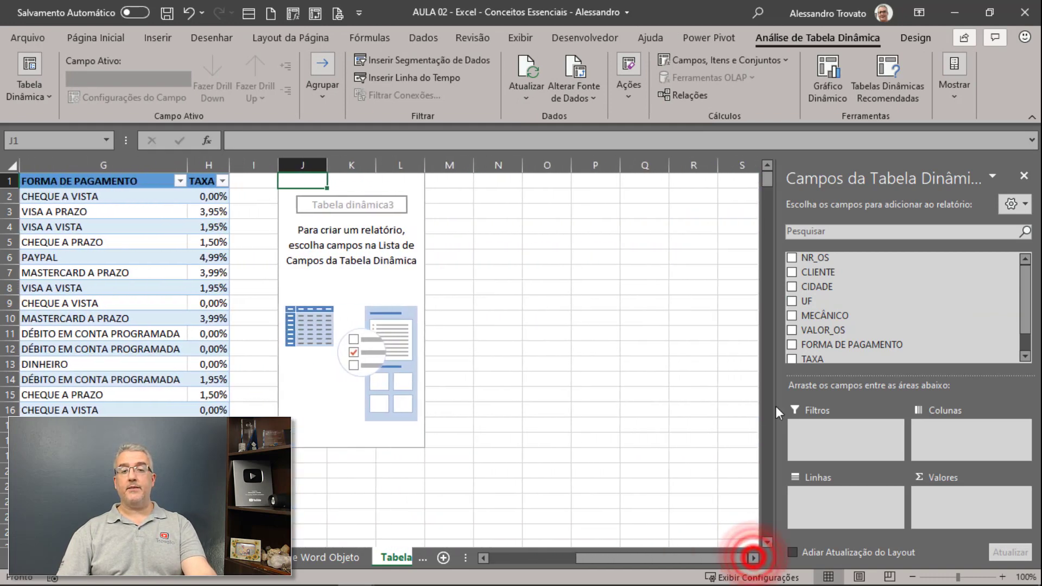
scroll(879, 326, down, 1)
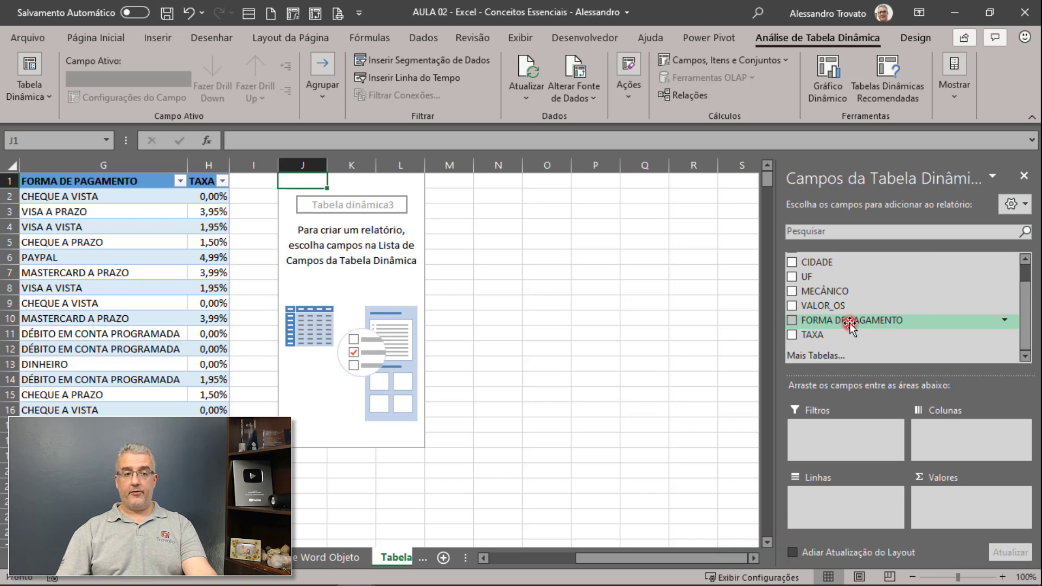
drag(849, 326, 828, 499)
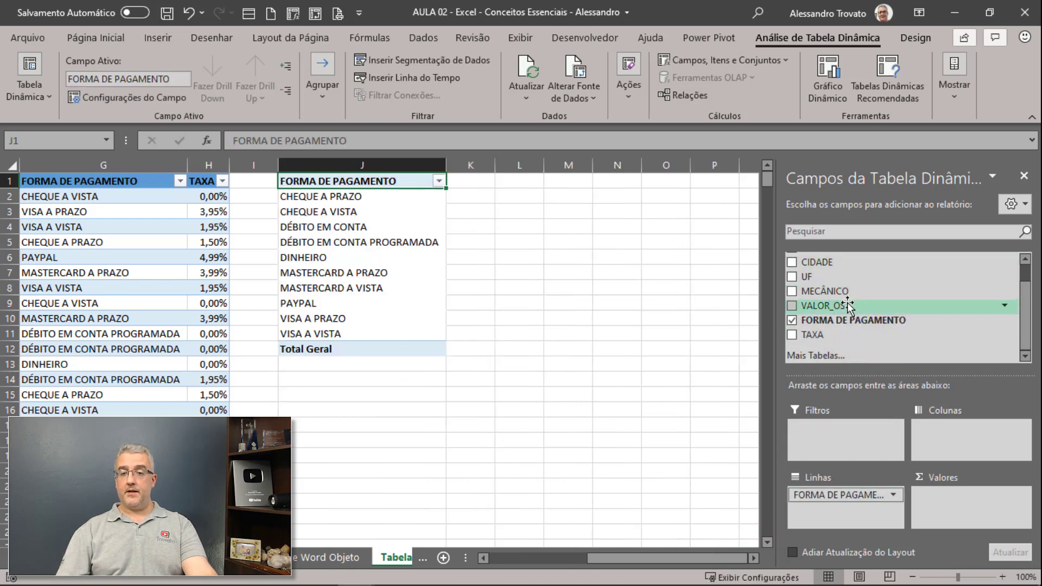
drag(848, 305, 955, 511)
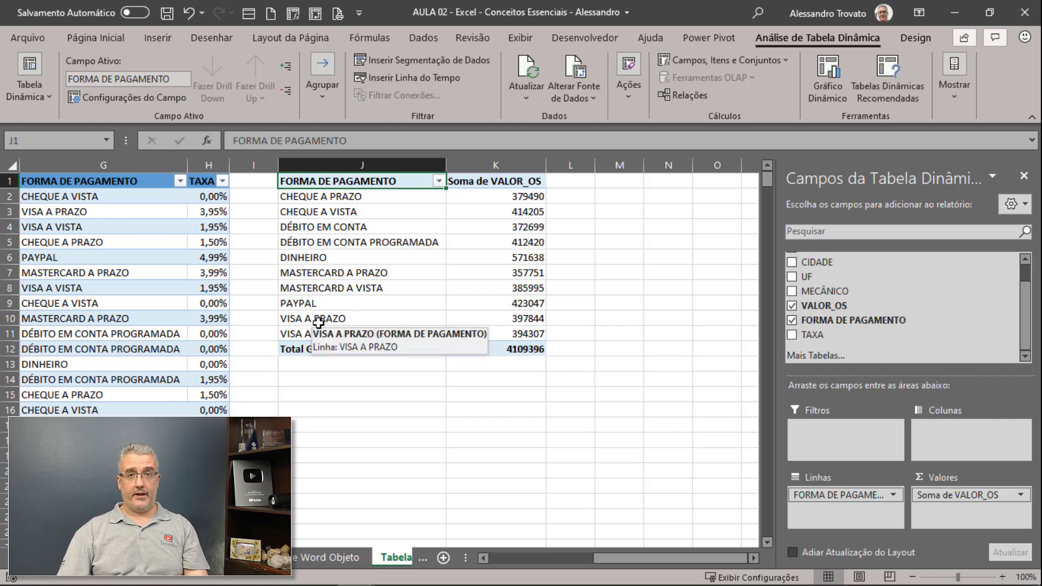
Step: Set the custom name of the pivot table's VALOR_OS value field to TOTAL RECEBIDO
click(1004, 495)
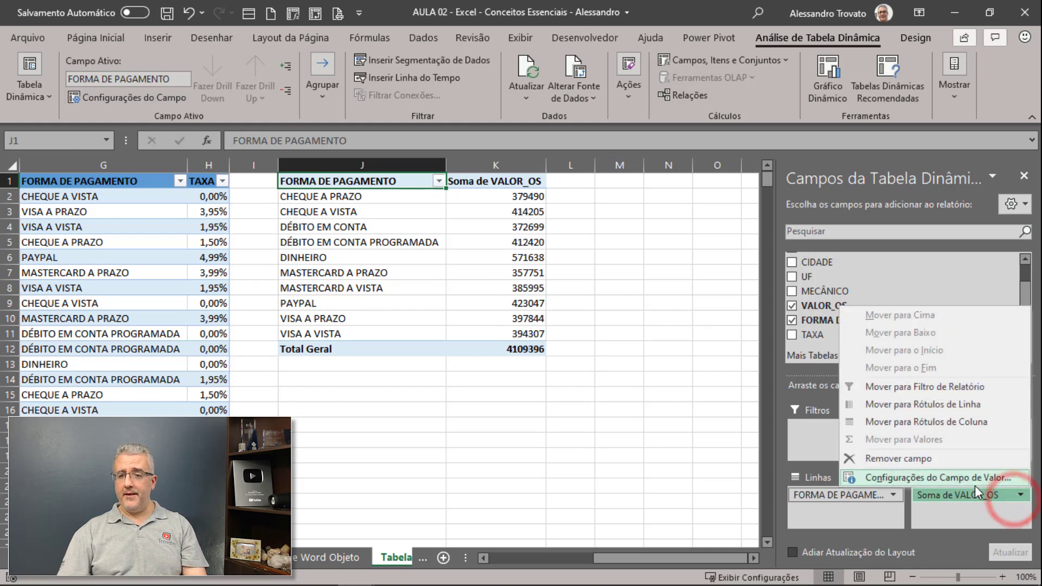
click(975, 479)
drag(661, 167, 497, 161)
text(TOTAL)
key(BackSpace)
key(BackSpace)
key(BackSpace)
key(BackSpace)
key(BackSpace)
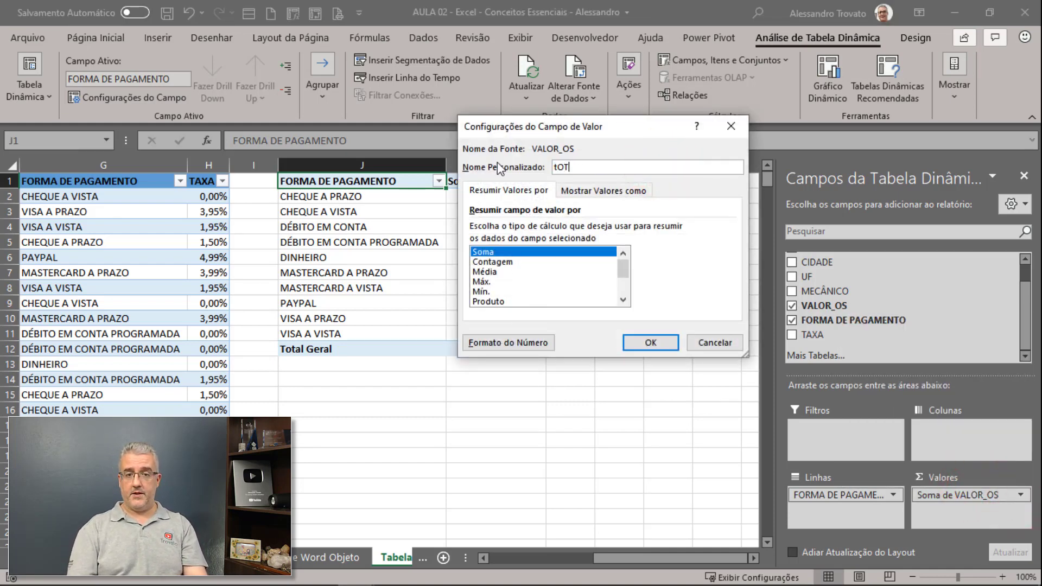
text(TOTAL RECEBIDO)
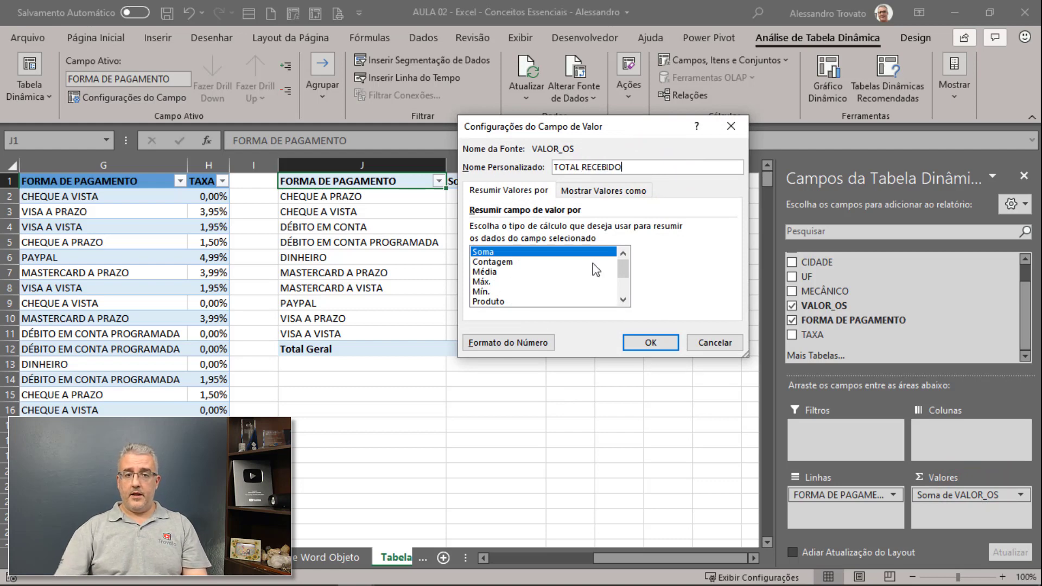
Step: Format the TOTAL RECEBIDO field as Moeda with the R$ symbol and 2 decimal places, and apply the field settings
click(497, 345)
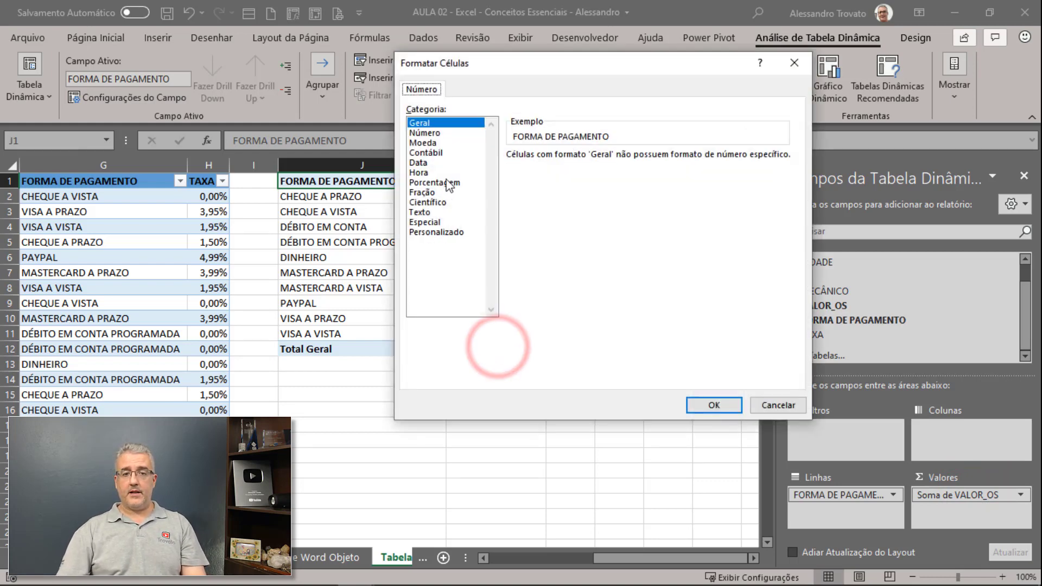
click(423, 143)
click(708, 404)
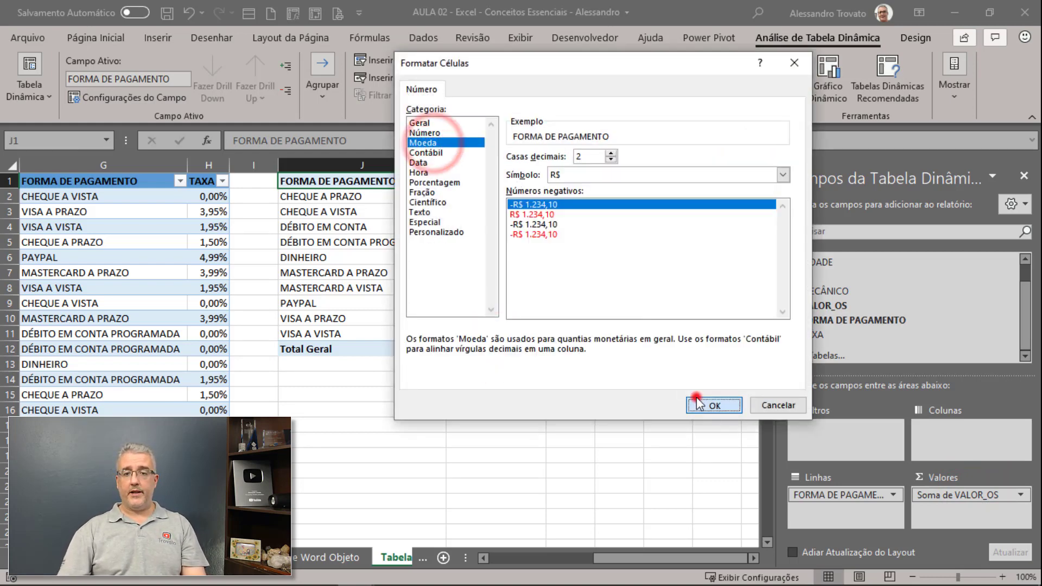
click(651, 343)
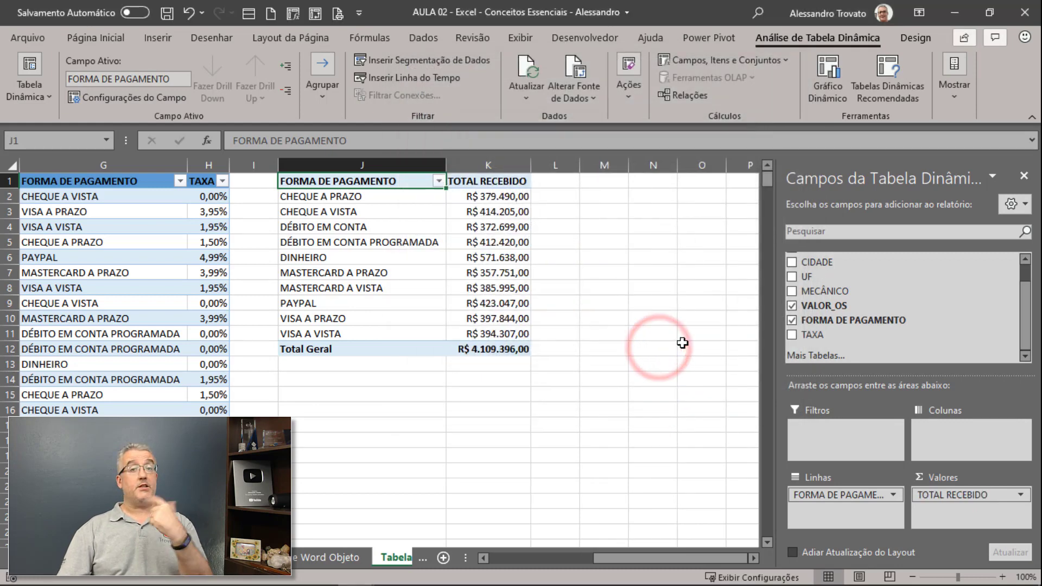
Step: Add VALOR_OS to the pivot values a second time and show it as a percentage of the grand total
drag(829, 307, 958, 516)
click(1019, 511)
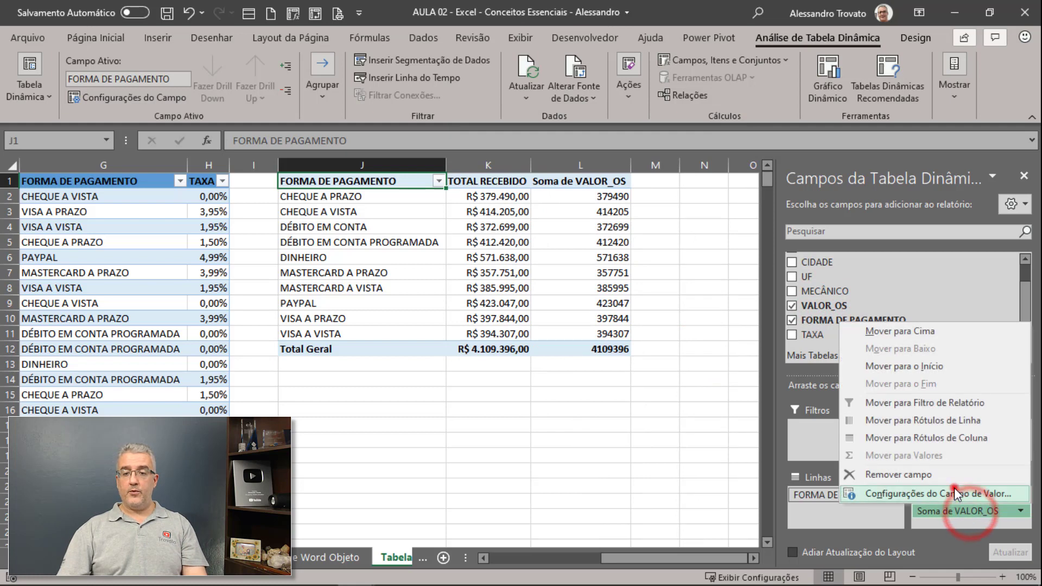
click(955, 492)
click(589, 194)
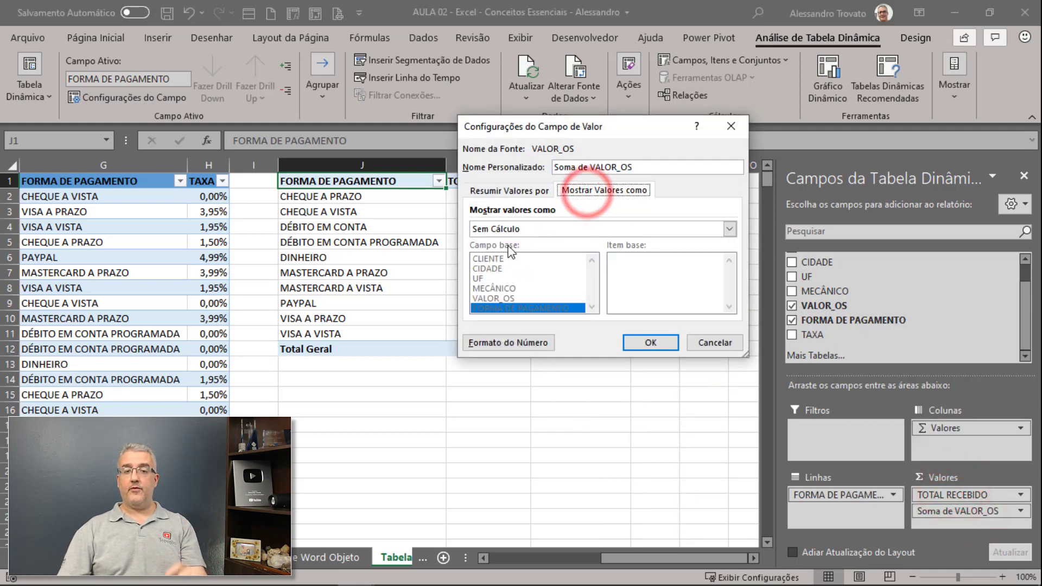
click(506, 228)
click(510, 253)
click(651, 343)
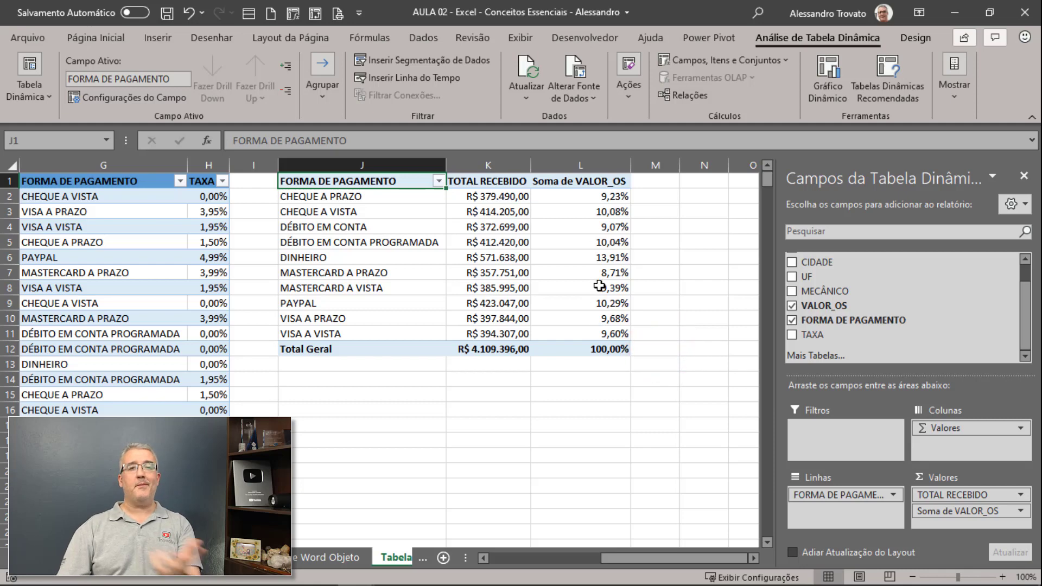
Step: Rename the percentage value field of the pivot table as % TOTAL
mouse_move(599, 286)
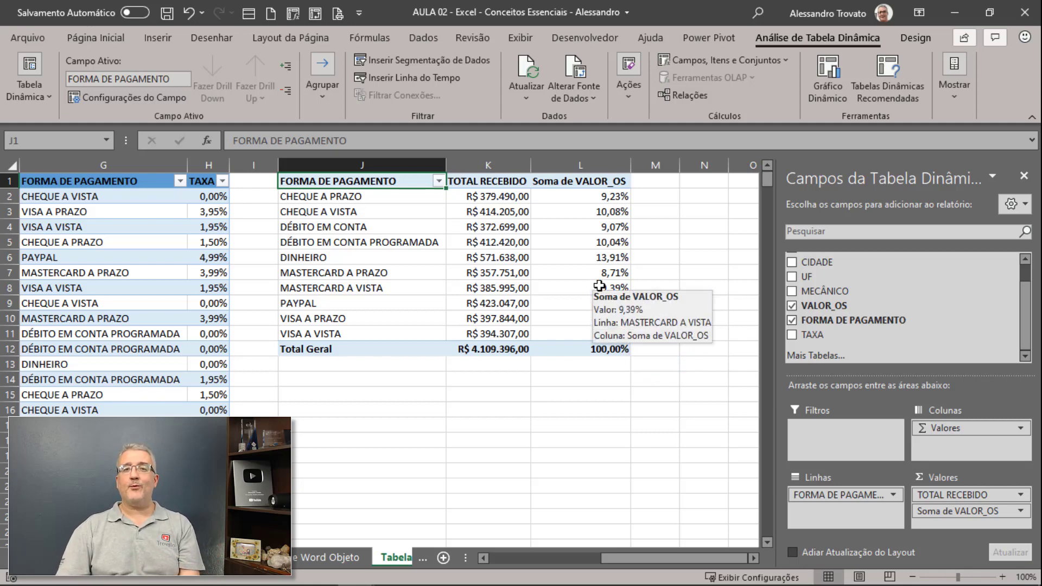
click(947, 510)
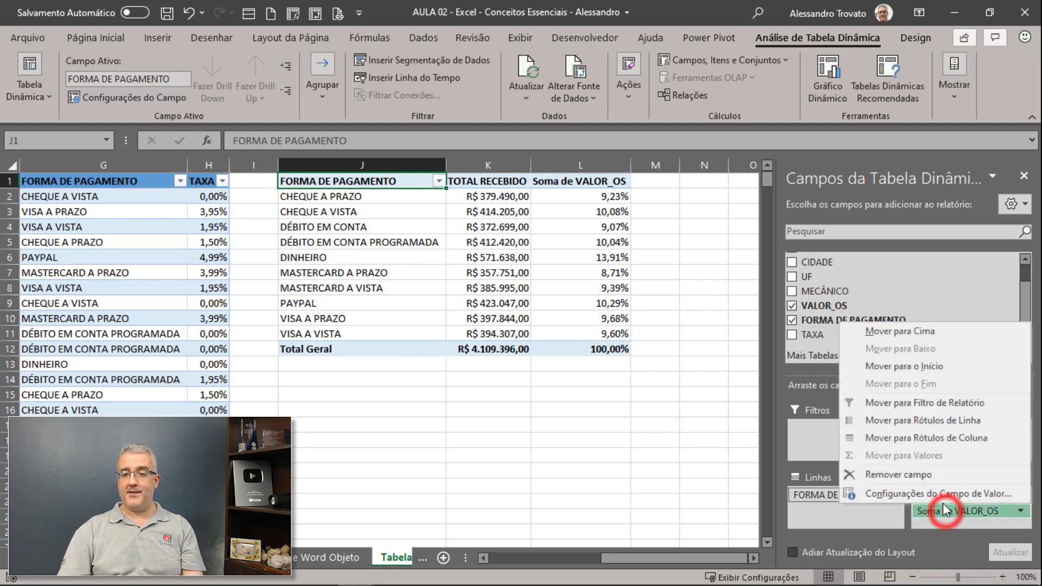
click(945, 499)
drag(632, 167, 513, 171)
text(% TOT)
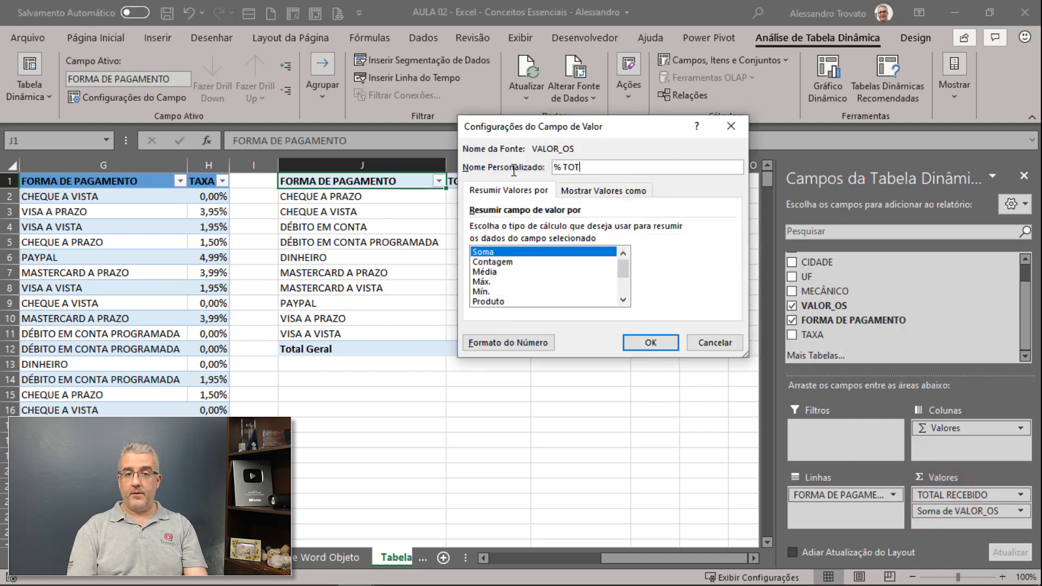
text(AL)
key(Return)
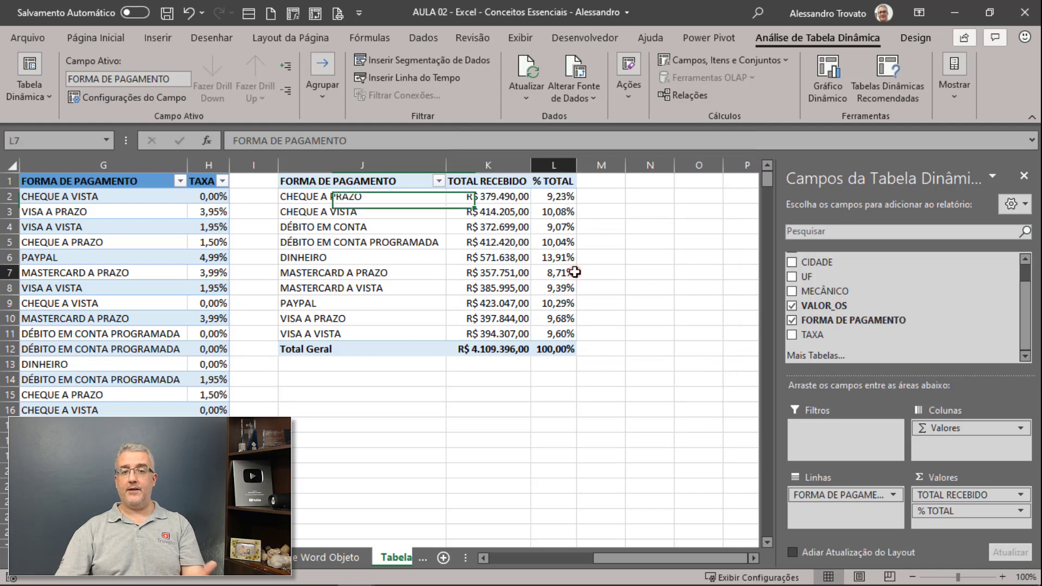
click(576, 271)
click(624, 345)
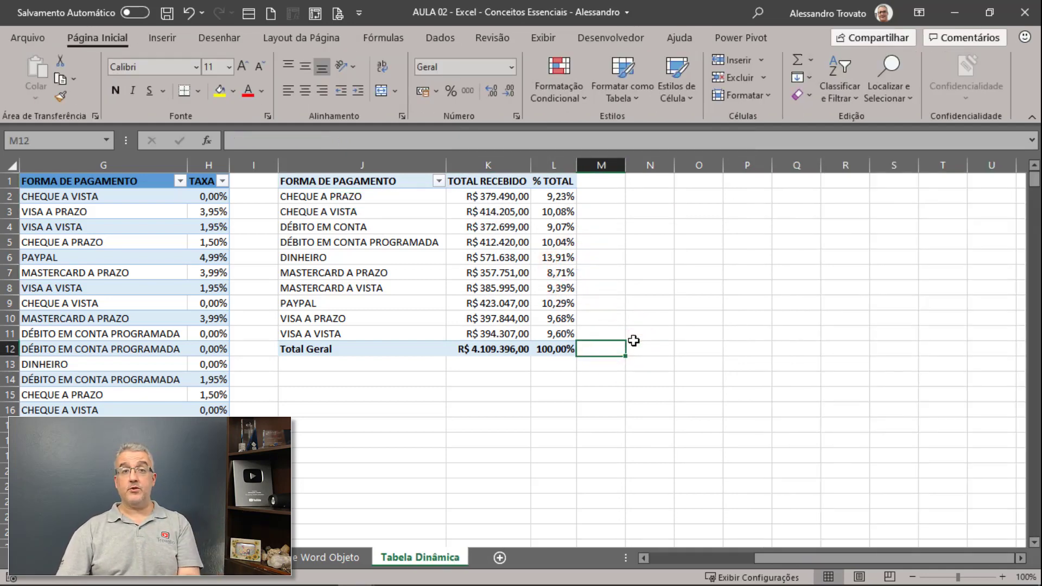
click(564, 228)
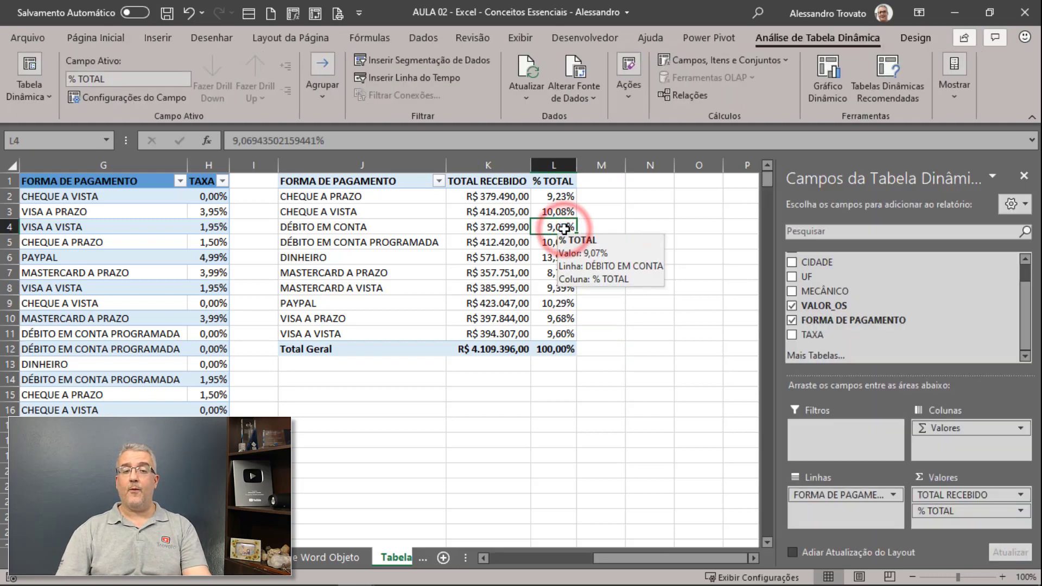
Step: Change the payment method in G11 and G12 to PIX and in G14 to PAGSEGURO
click(144, 377)
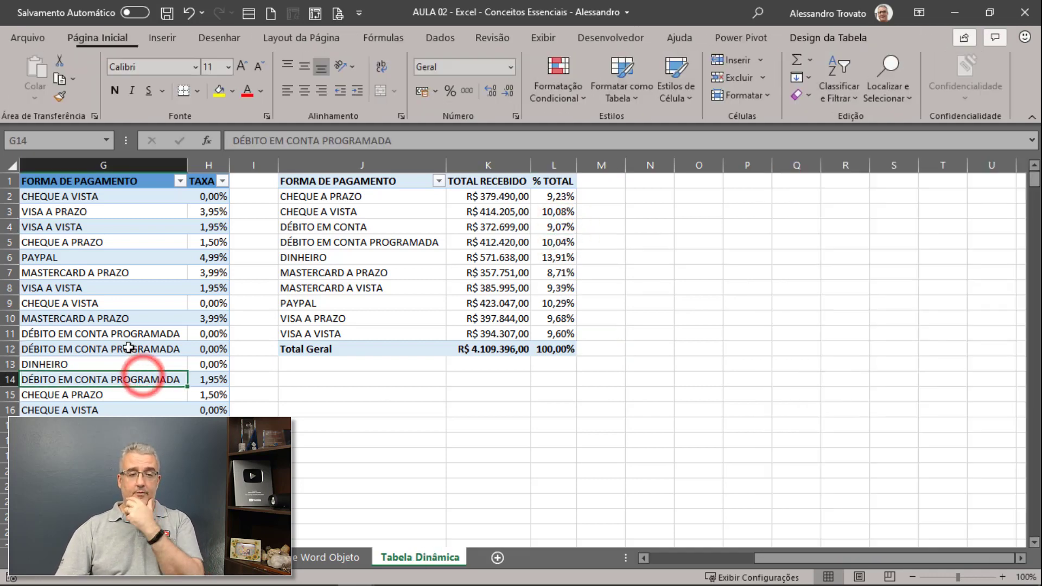
click(111, 333)
scroll(348, 231, left, 3)
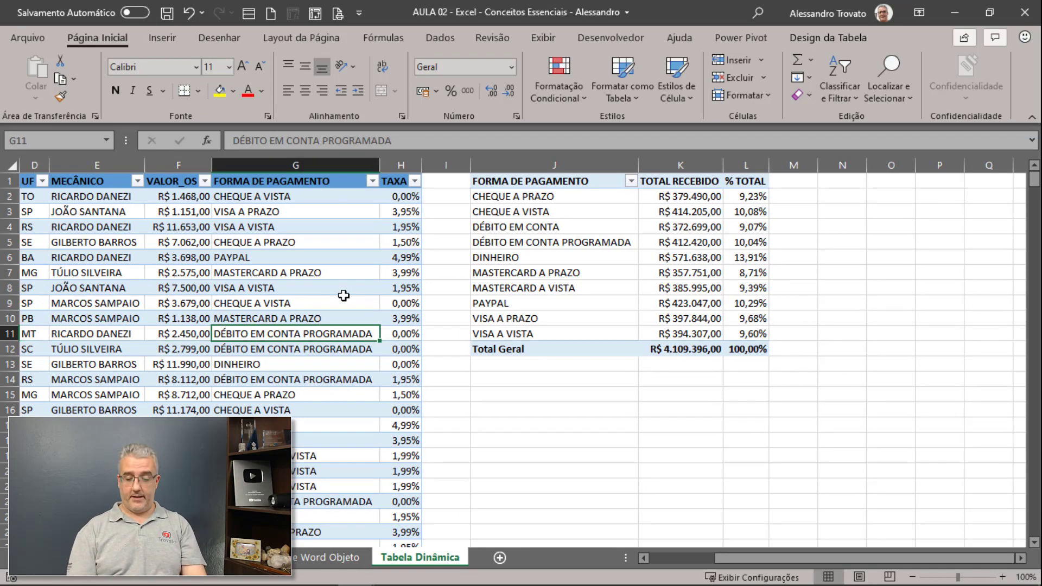
text(PIX)
key(Return)
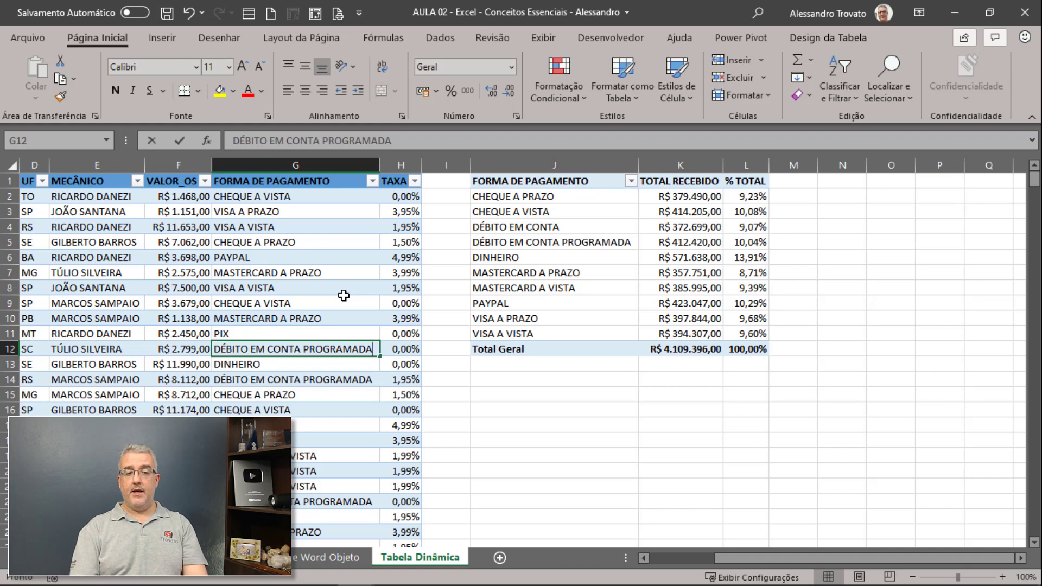
text(PIX)
key(Return)
key(Return)
text(PAGSEGURO)
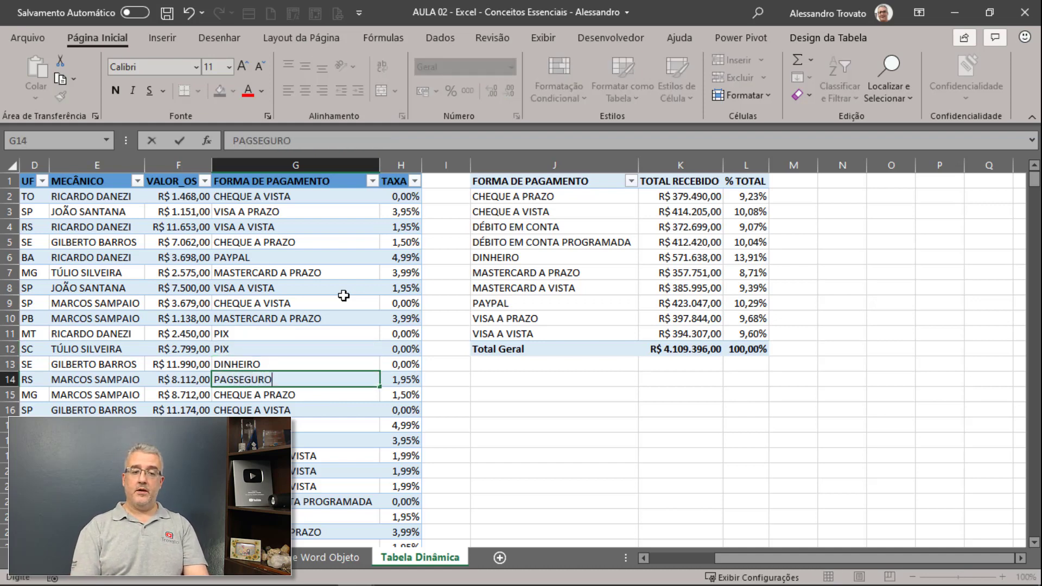
key(Return)
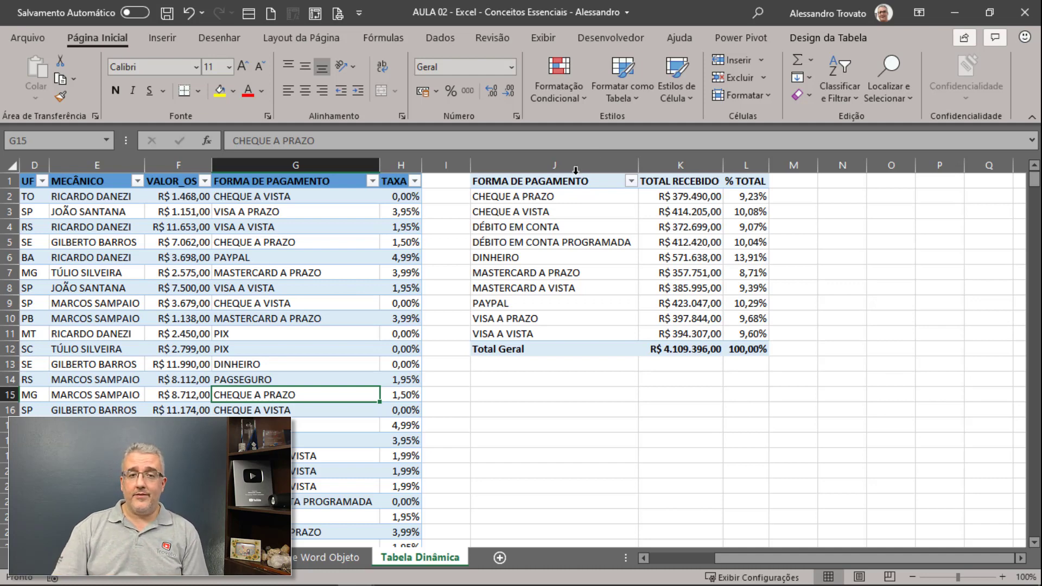
Step: Refresh all data in the workbook to update the payment method pivot table, and select its CHEQUE A VISTA row label
click(440, 37)
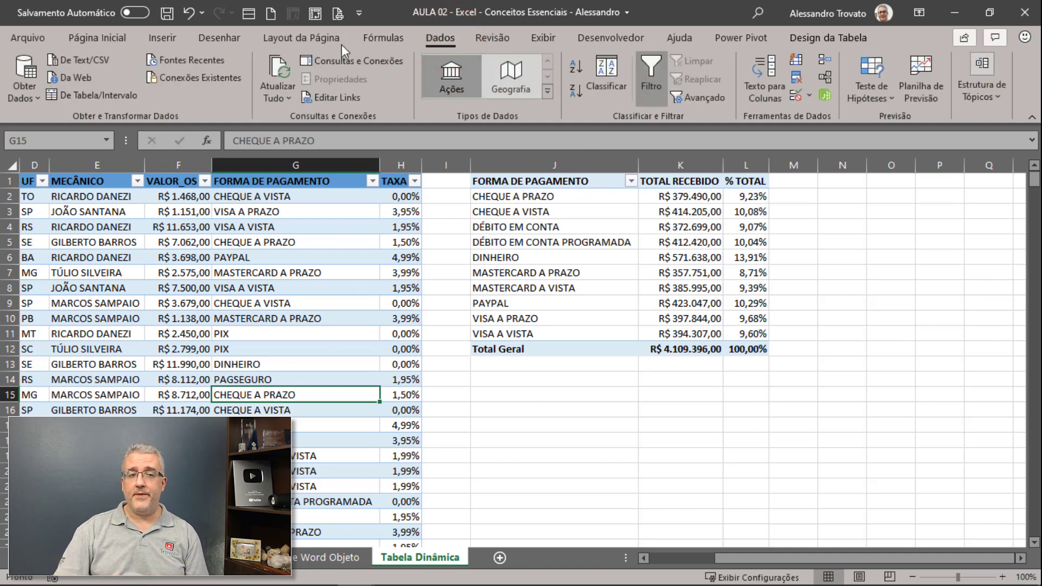
click(281, 90)
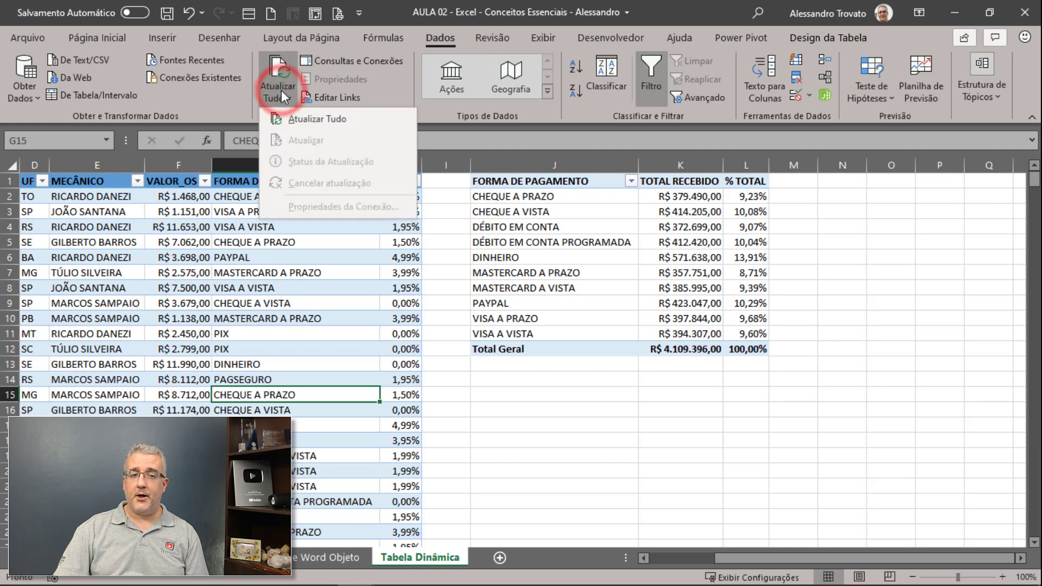
click(334, 125)
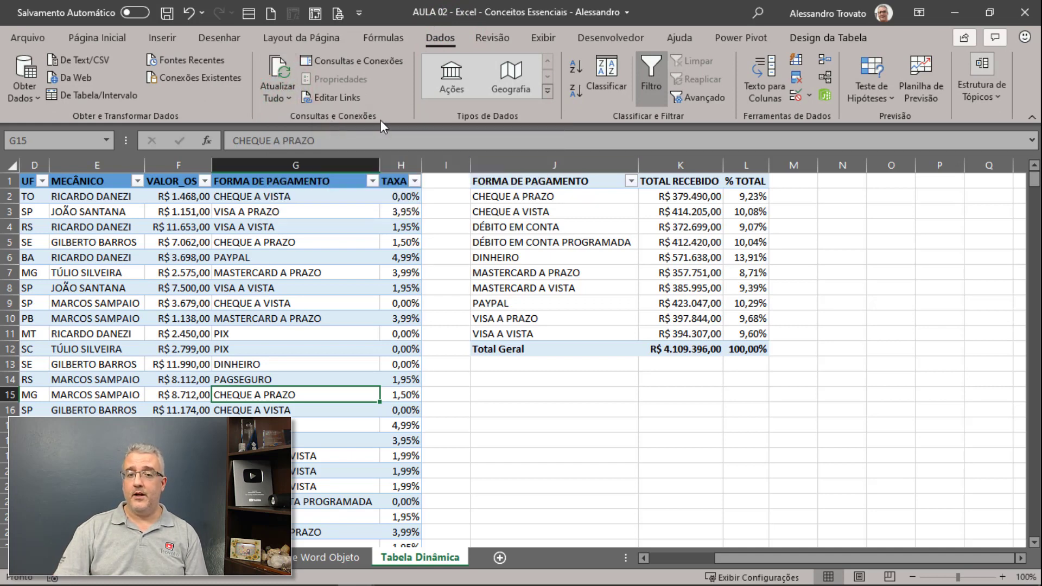
click(573, 213)
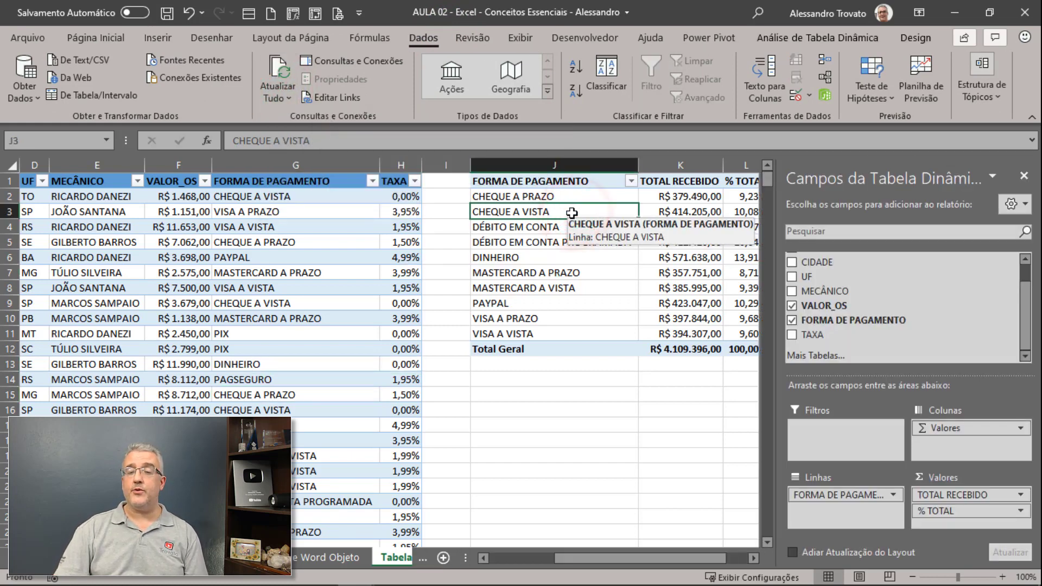
Step: Refresh the payment method pivot table so it picks up the edited source data
click(813, 39)
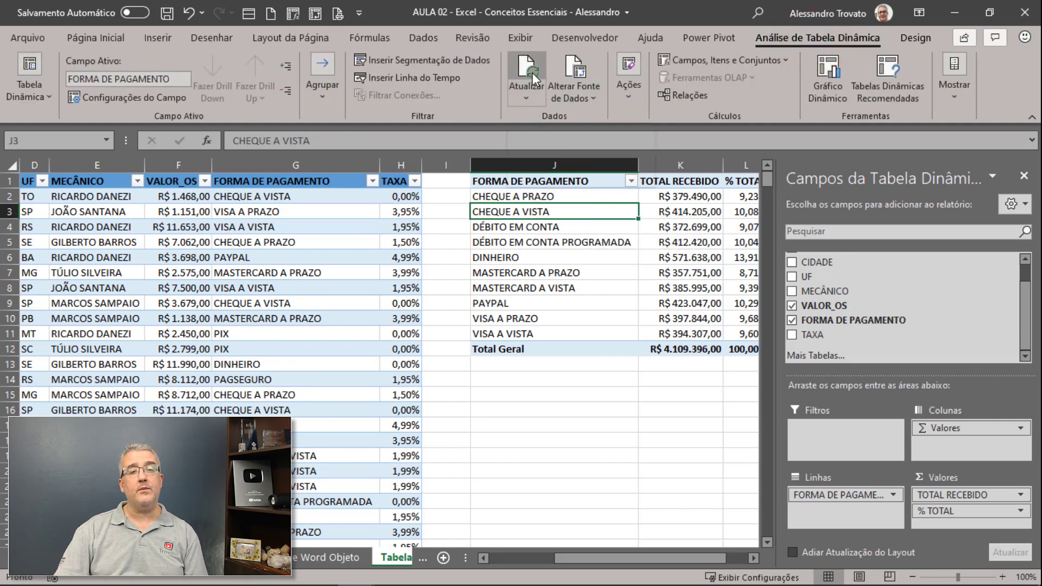
click(749, 559)
click(749, 559)
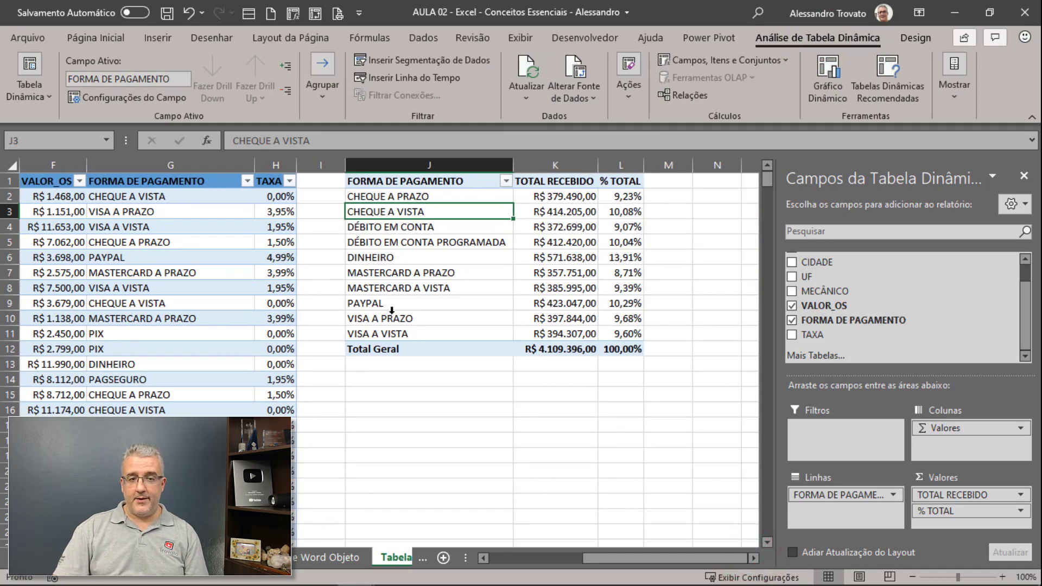
click(539, 63)
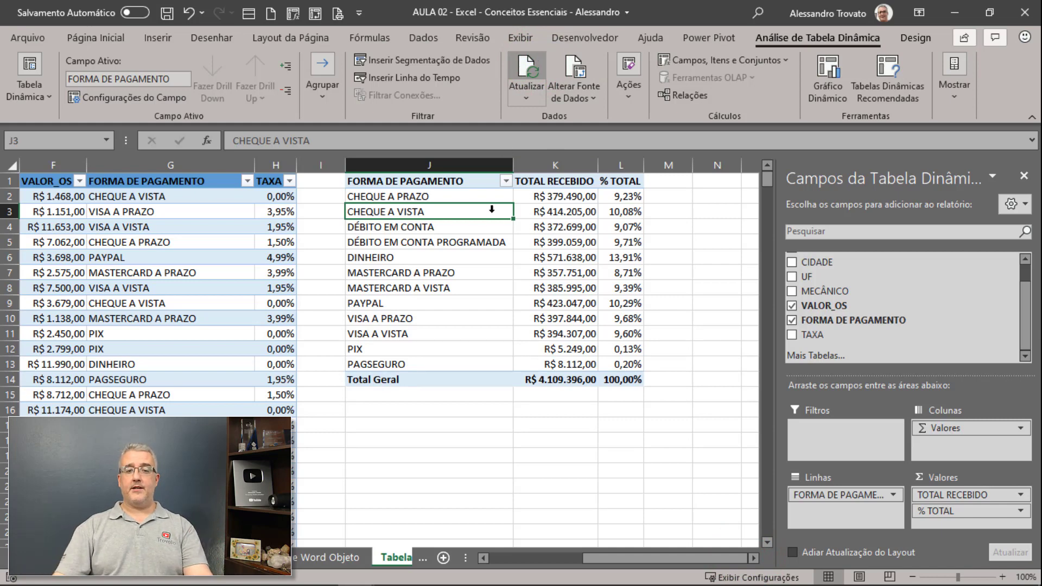
Step: Fill the PAGSEGURO row label of the pivot table with yellow
click(393, 360)
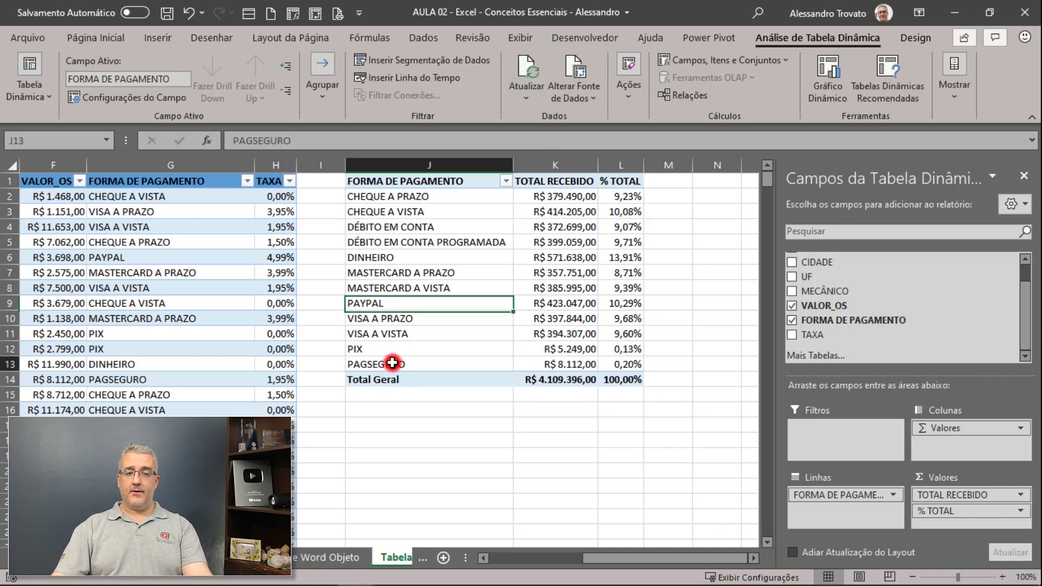
click(95, 37)
click(219, 90)
Step: Fill the PIX row label of the pivot table with yellow, leaving the header cell unfilled
click(365, 350)
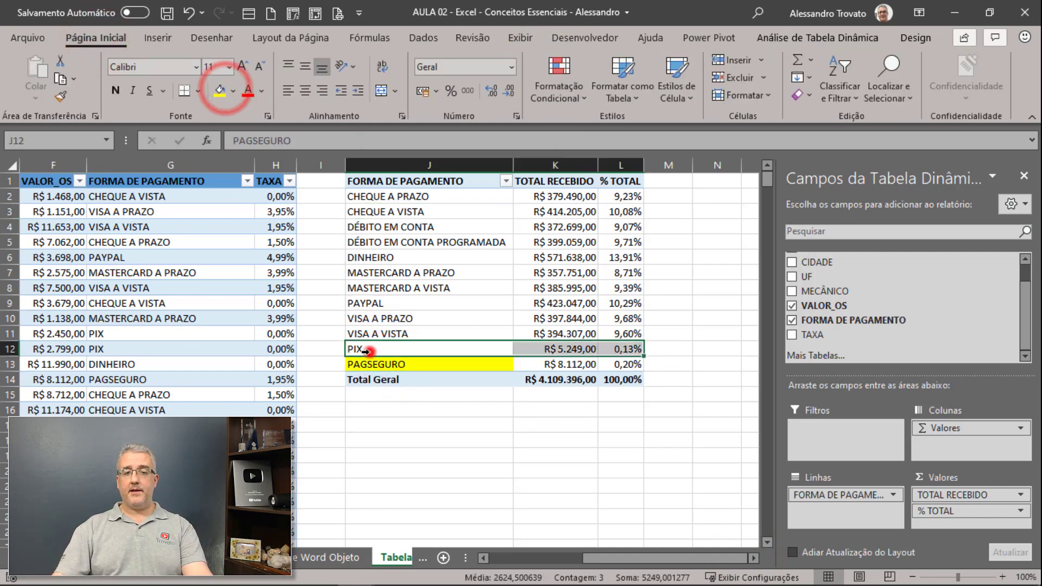
double_click(384, 345)
click(216, 91)
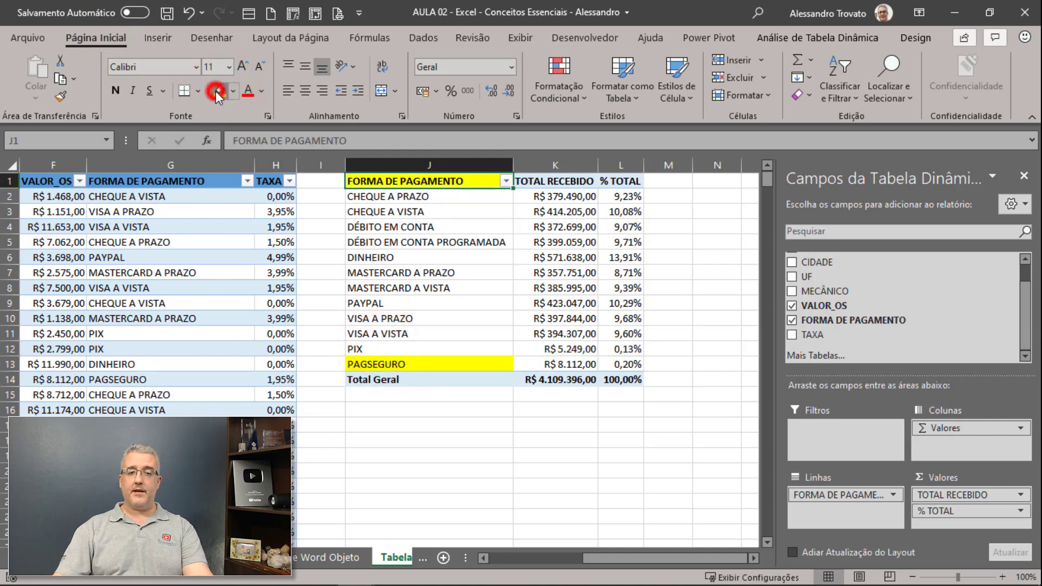
key(Down)
key(Down)
key(Down)
key(Down)
key(Down)
key(Down)
key(Down)
key(Down)
key(Down)
key(Down)
key(Down)
key(Down)
key(Down)
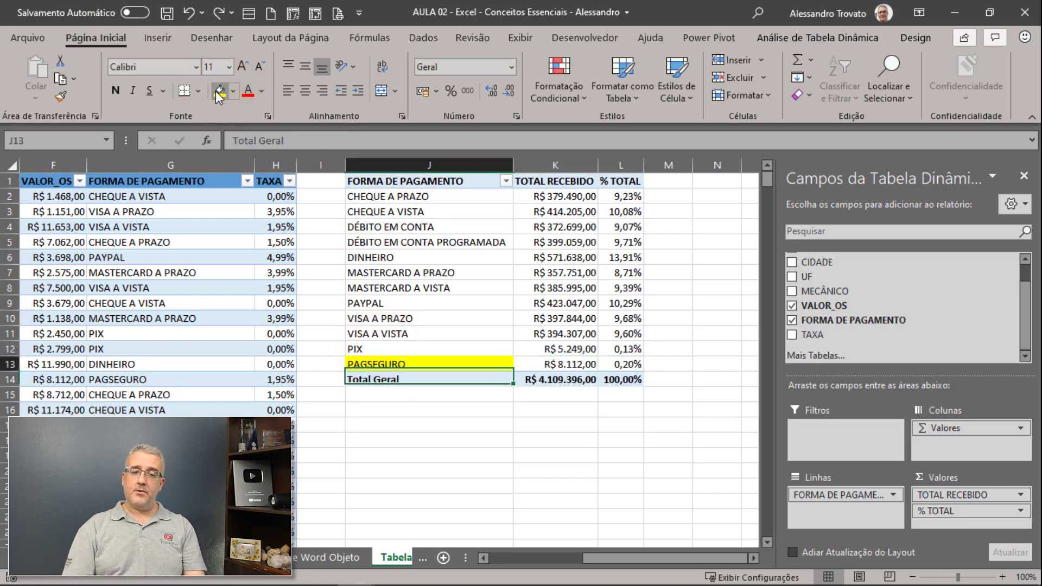
key(Up)
key(Up)
click(228, 94)
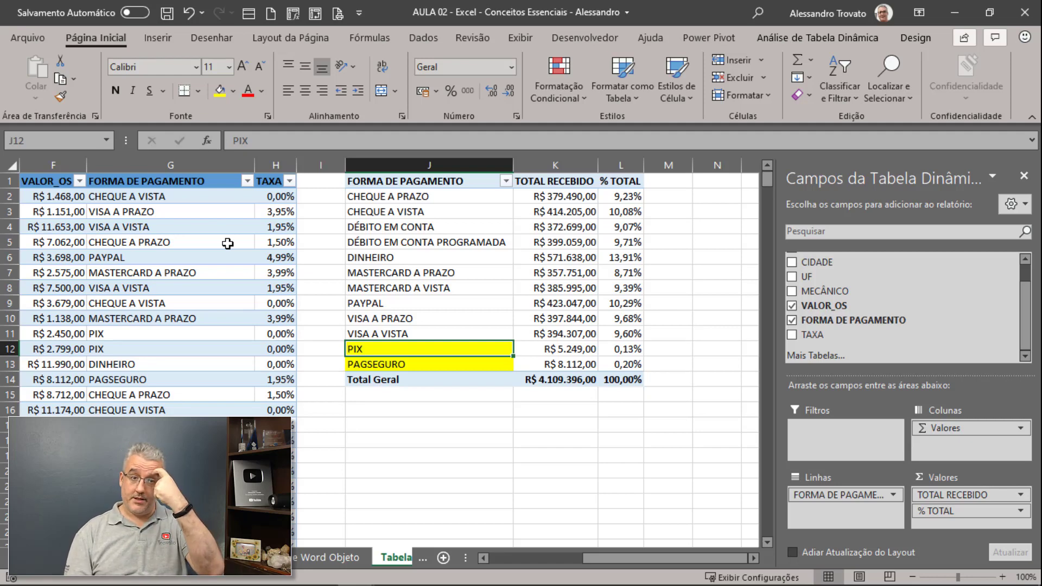
Step: Add the MECÂNICO field to the pivot table as a report filter
click(422, 362)
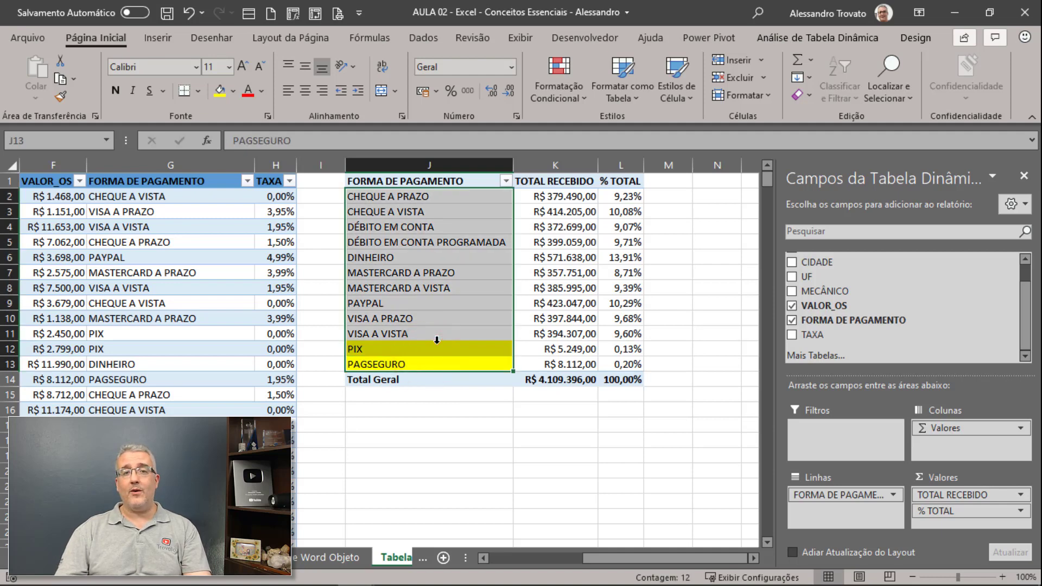
click(414, 212)
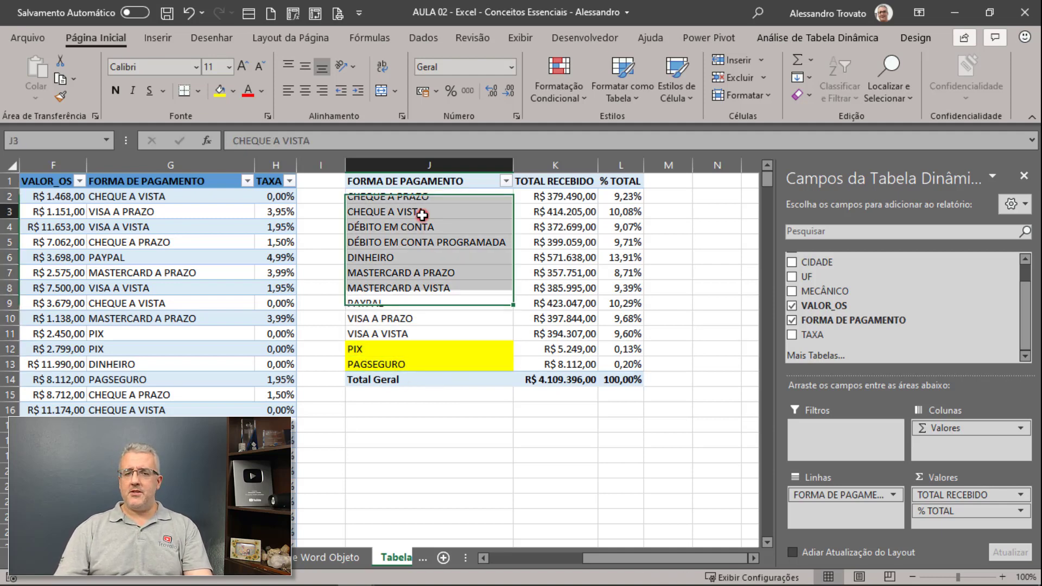
drag(831, 290, 841, 442)
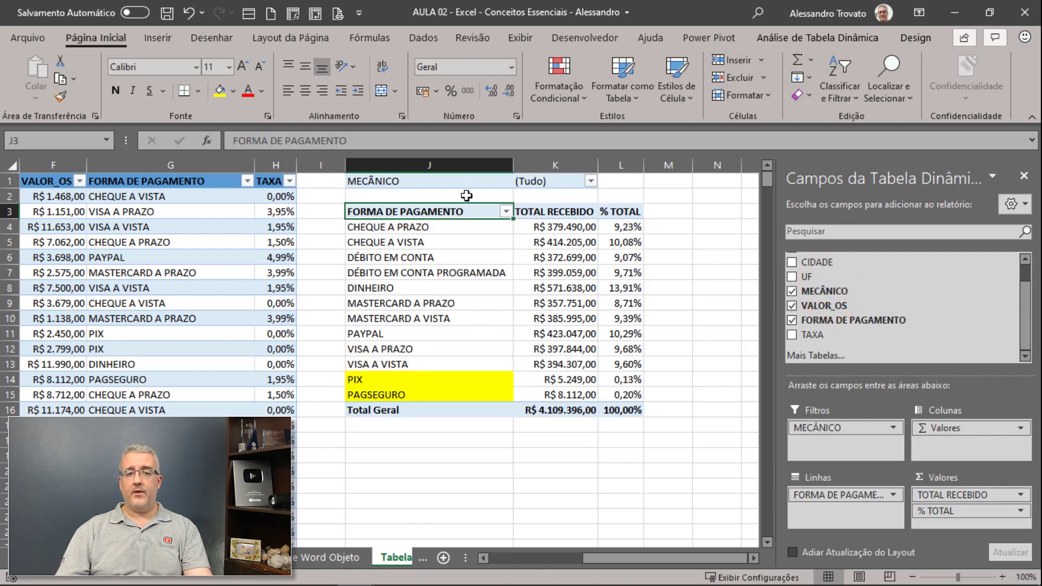
Step: Filter the pivot table by the last mechanic in the MECÂNICO filter list
click(590, 181)
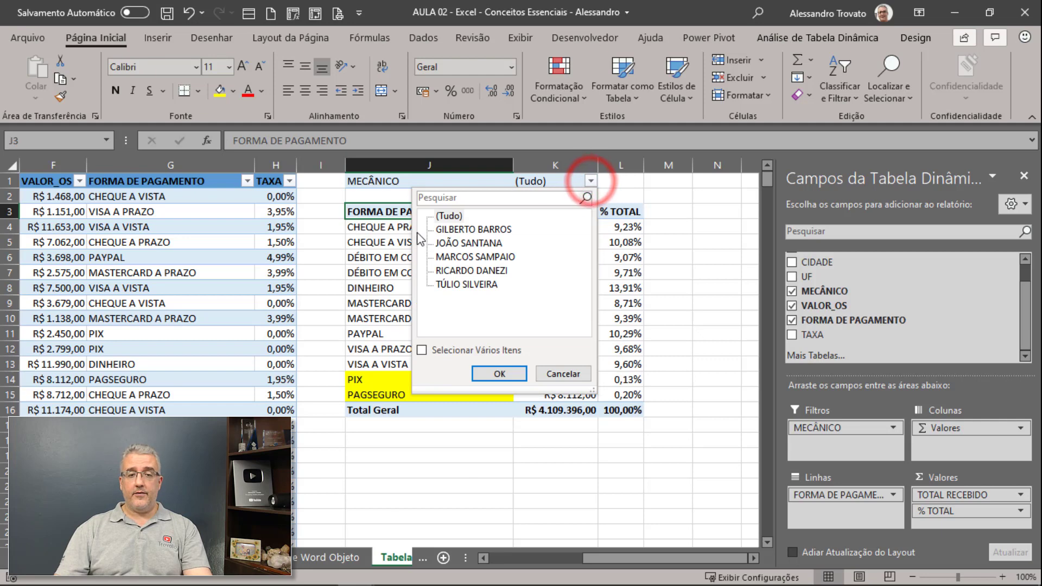
click(466, 284)
click(499, 374)
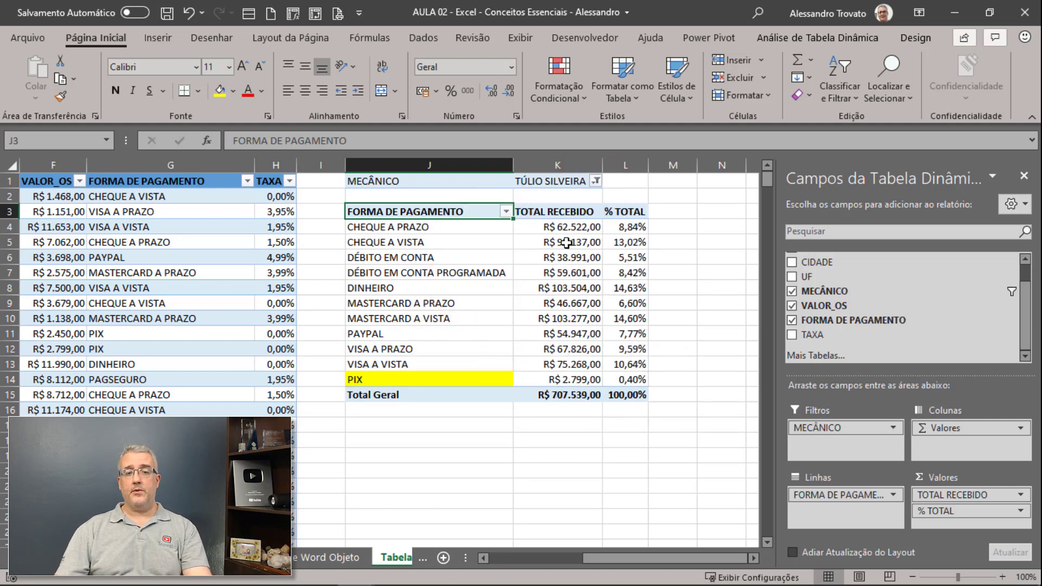
Step: Switch the MECÂNICO report filter to the fourth mechanic in the list
click(595, 181)
click(476, 270)
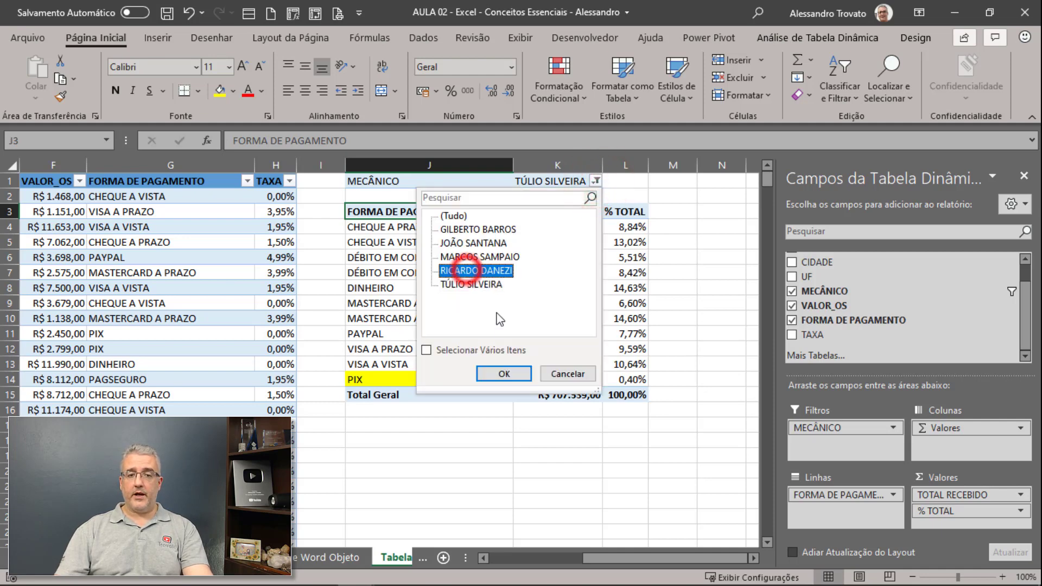
click(499, 374)
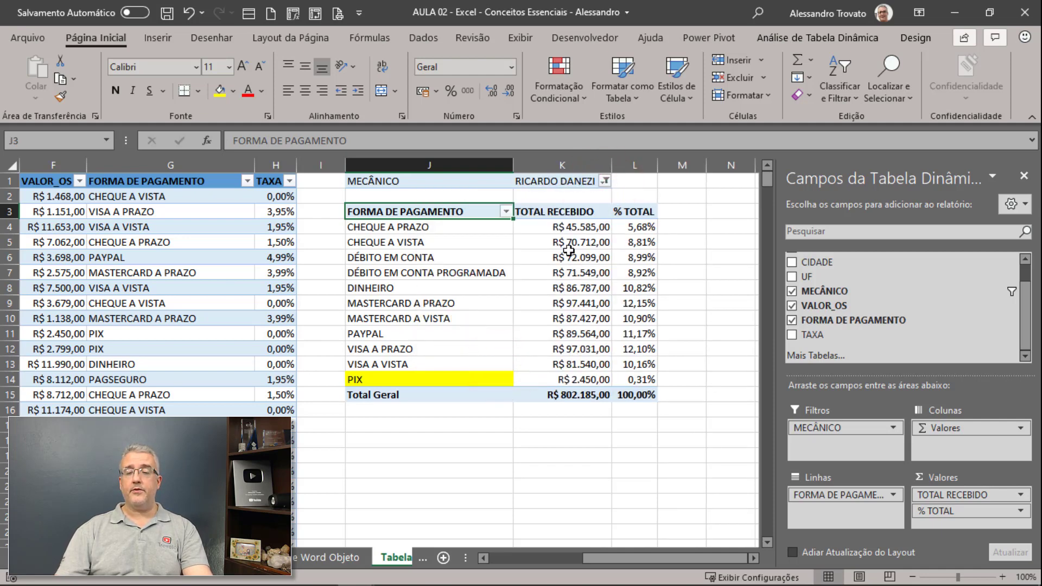
click(547, 454)
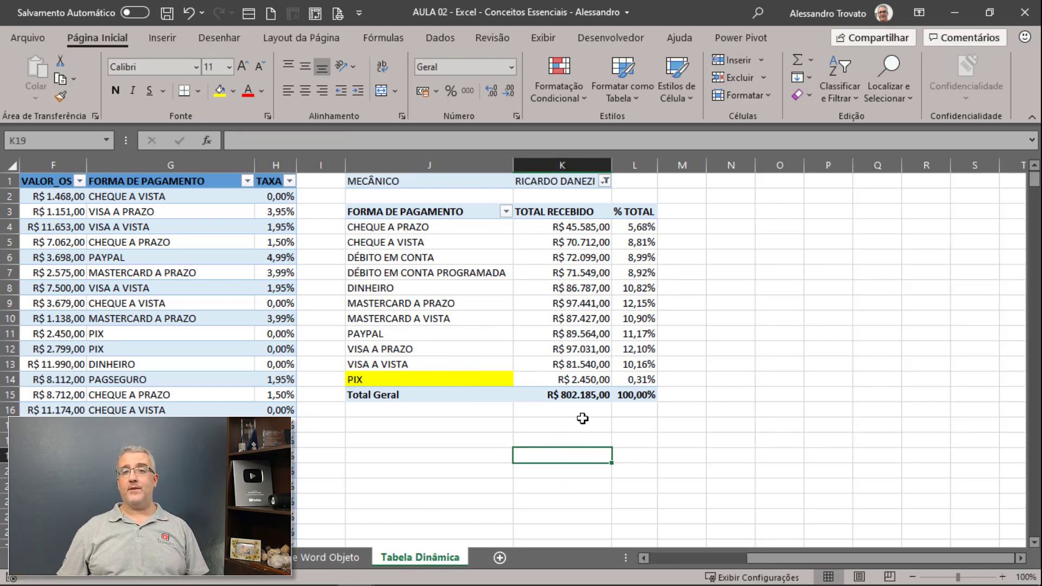
drag(573, 226, 595, 380)
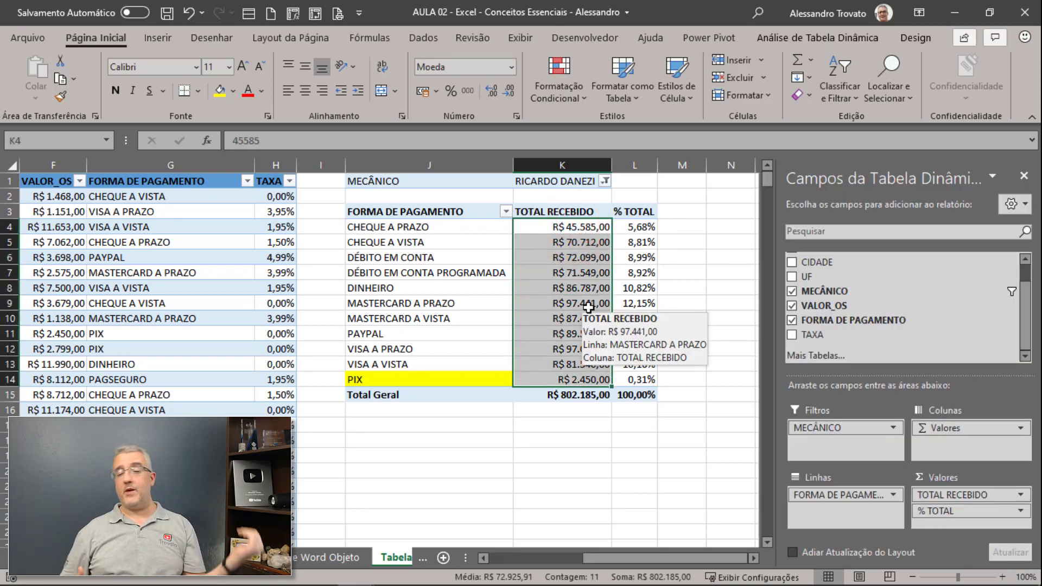
click(629, 241)
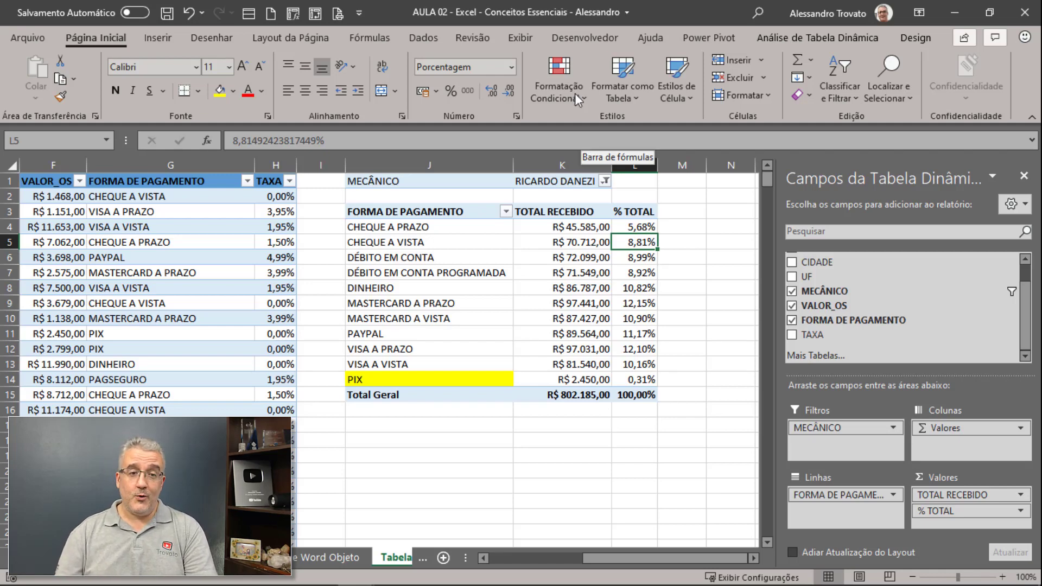
click(447, 474)
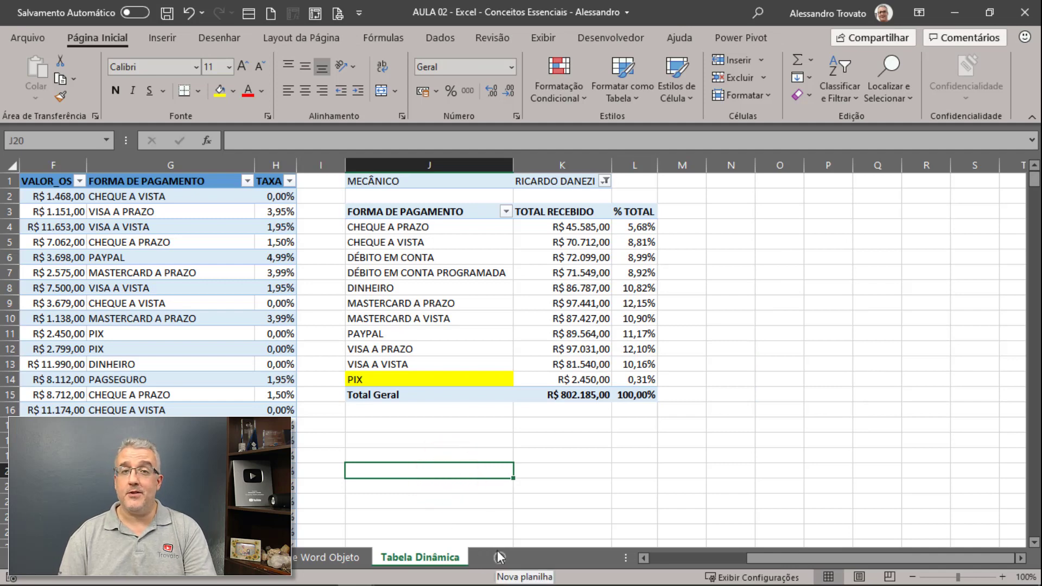
Step: Add a new worksheet after Tabela Dinâmica and enter São Paulo in cell B2
click(500, 557)
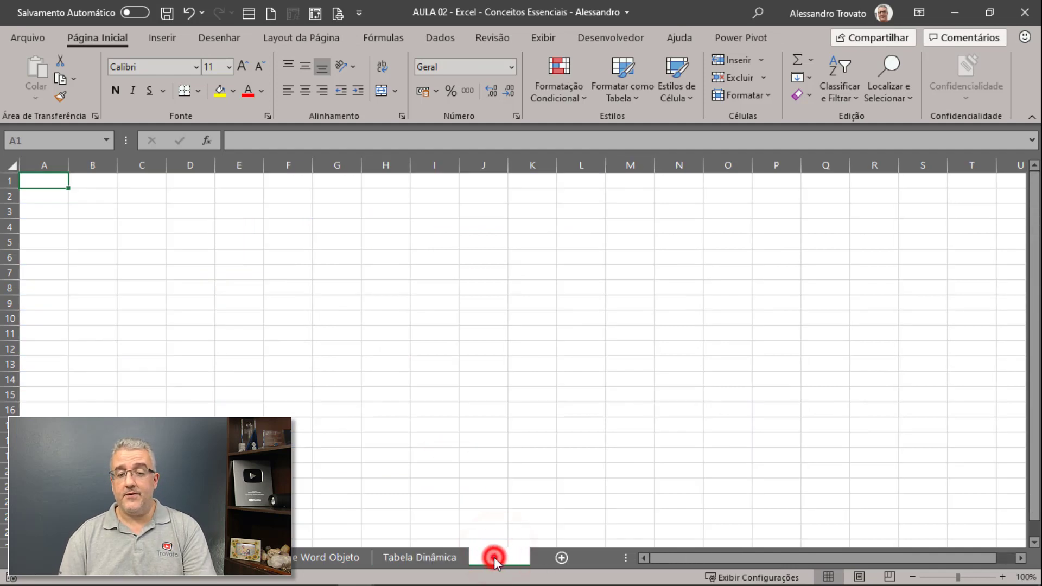
double_click(491, 553)
click(380, 407)
click(95, 200)
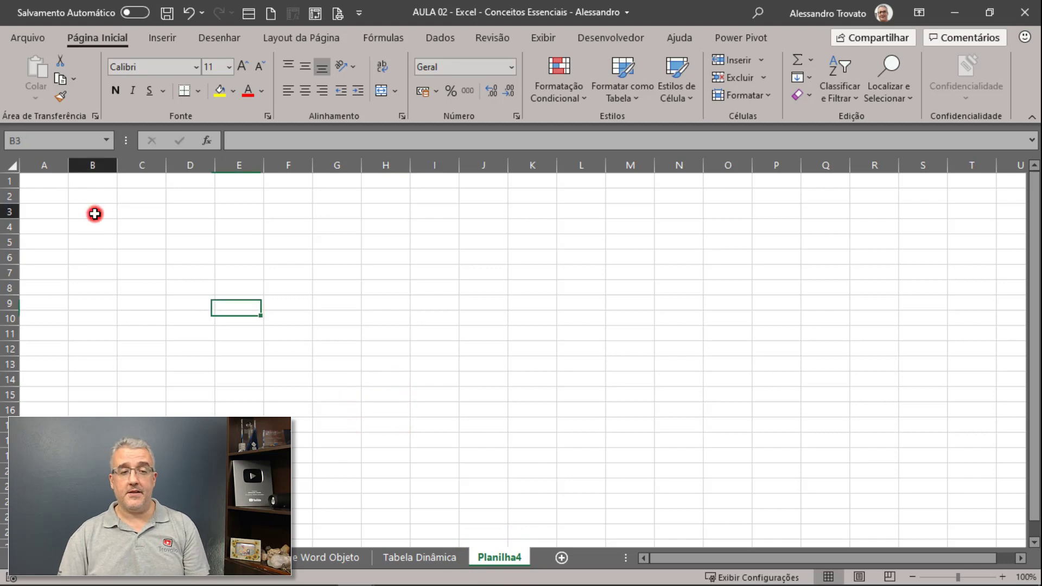
text(São )
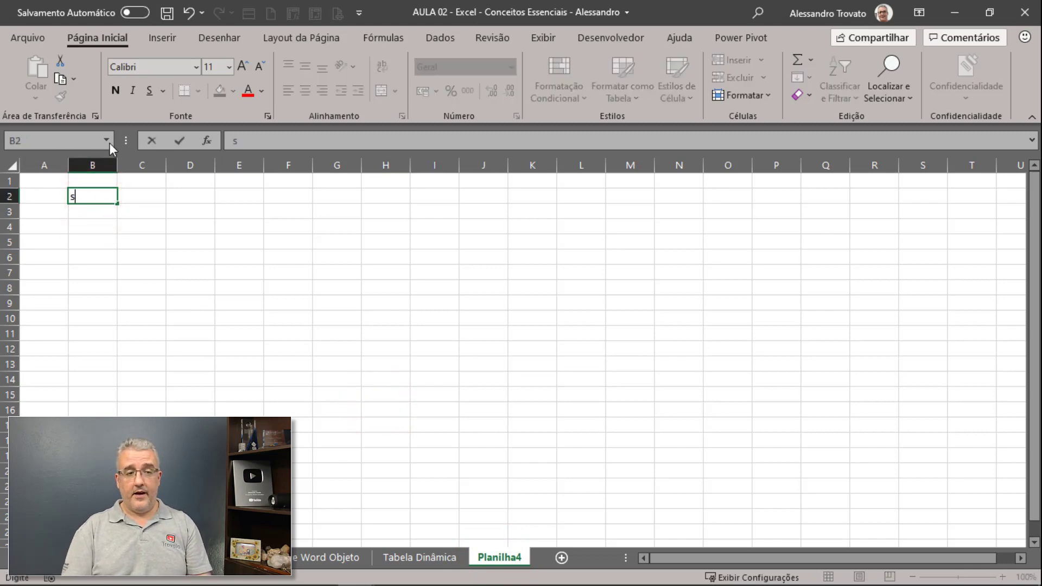
text(Paulo)
key(Return)
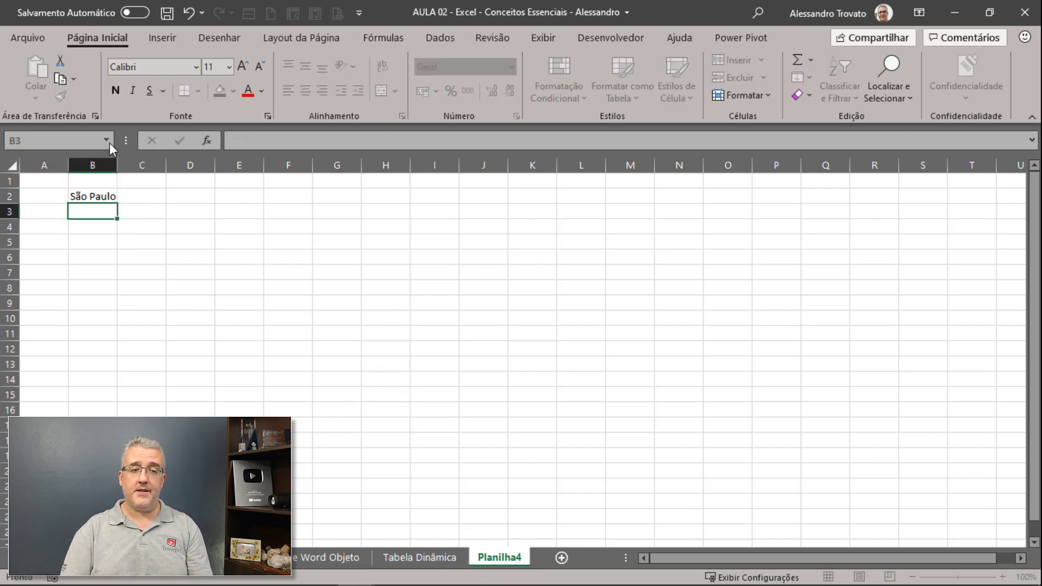
Step: Convert B2 to the Geografia data type, matching it to the state of São Paulo, Brasil
click(95, 192)
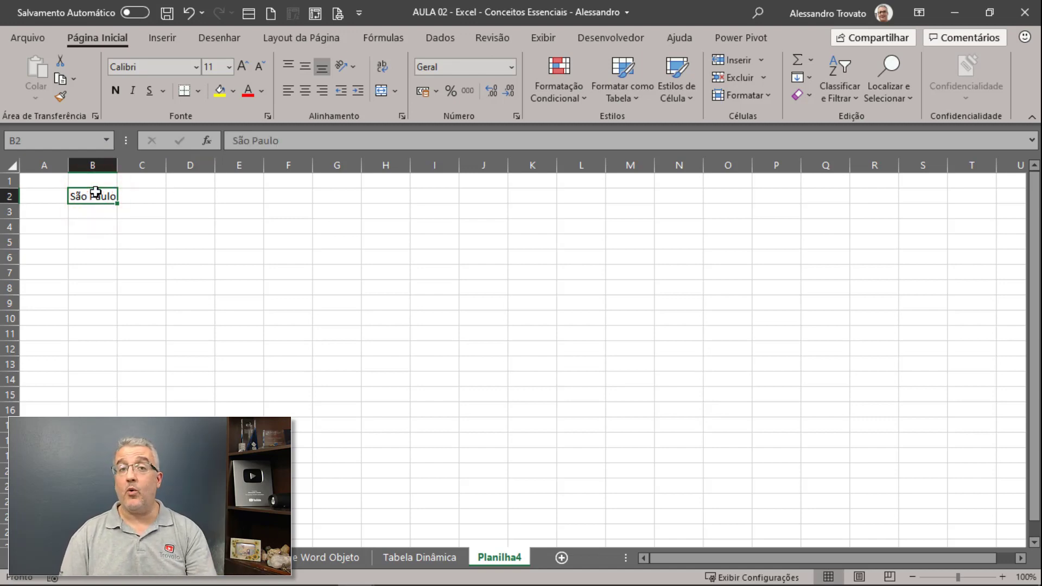
click(443, 38)
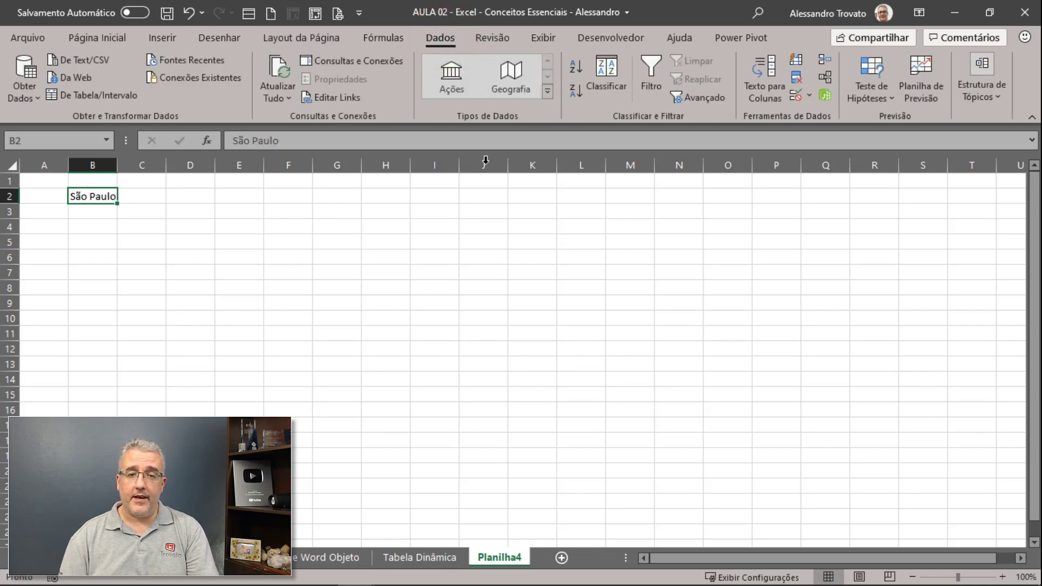
click(515, 77)
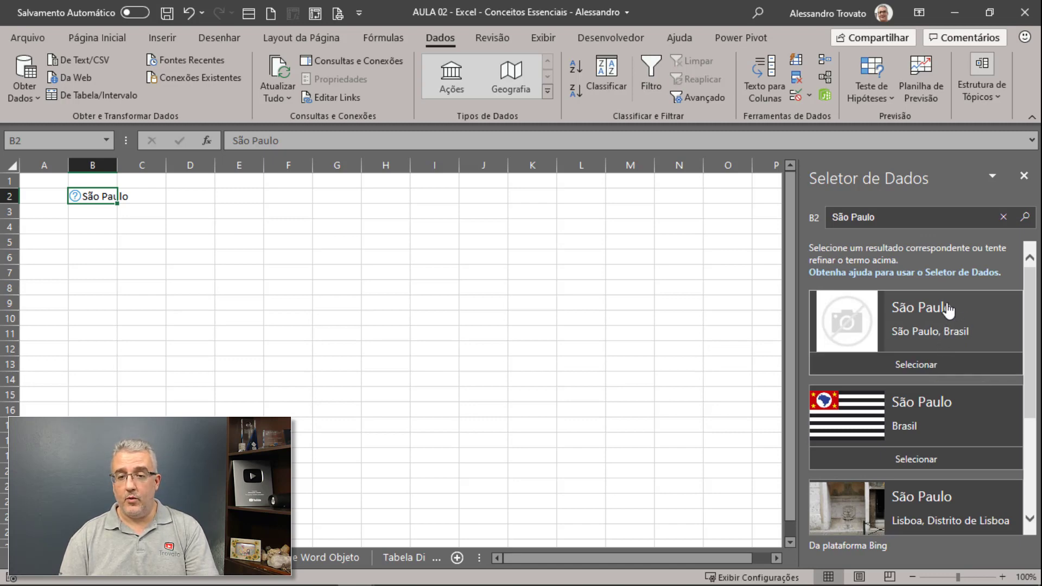
click(936, 421)
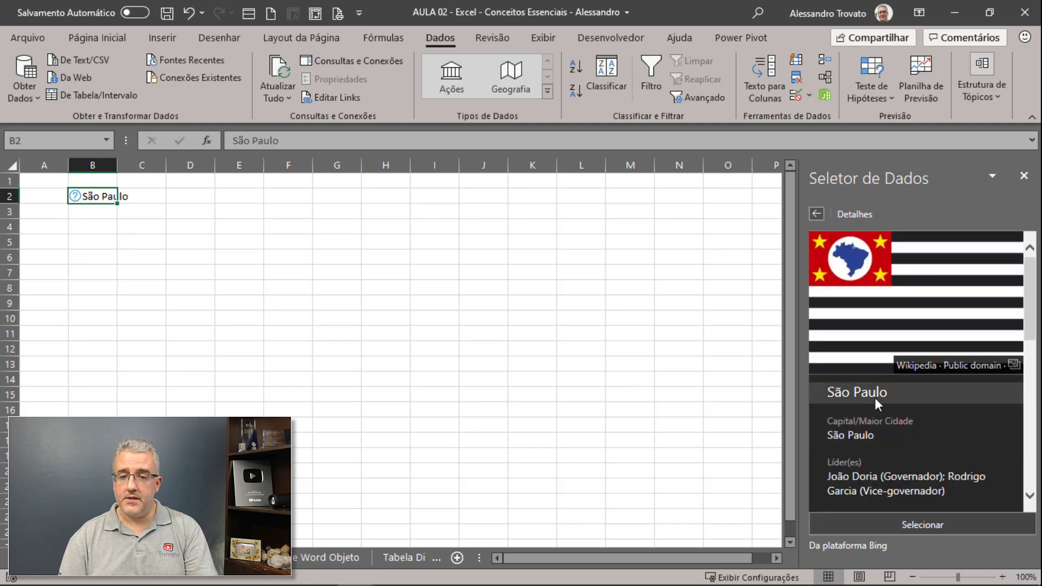
click(907, 523)
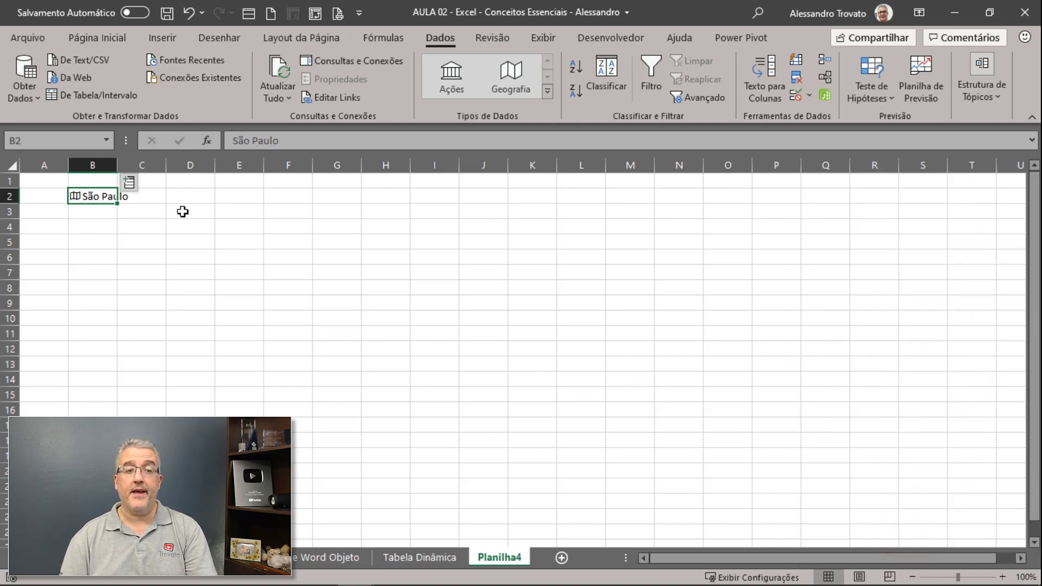
Step: Extract the Área and Capital/Maior Cidade fields of the São Paulo data type into the cells beside B2
click(129, 183)
click(163, 227)
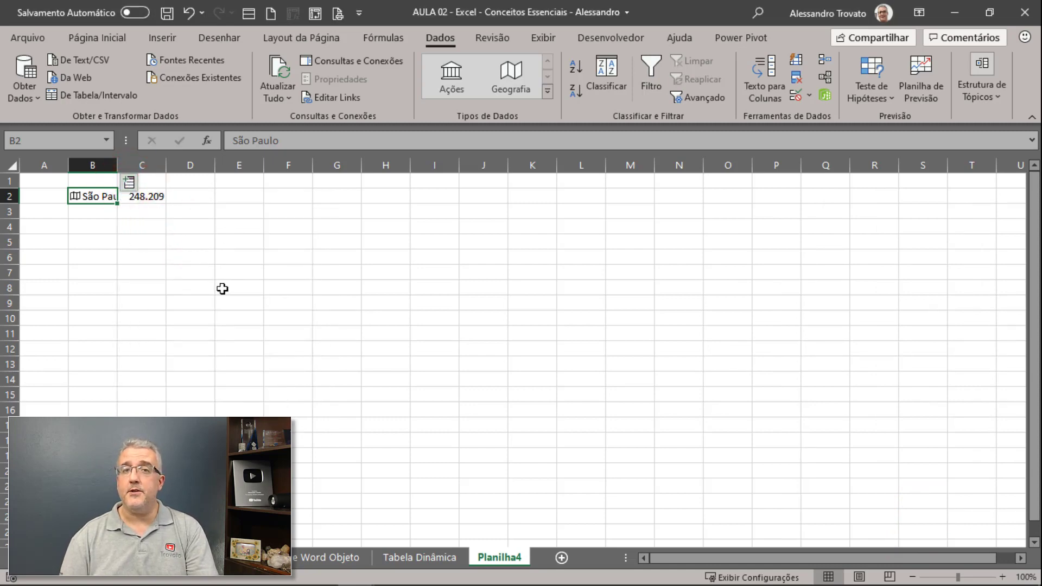
click(130, 183)
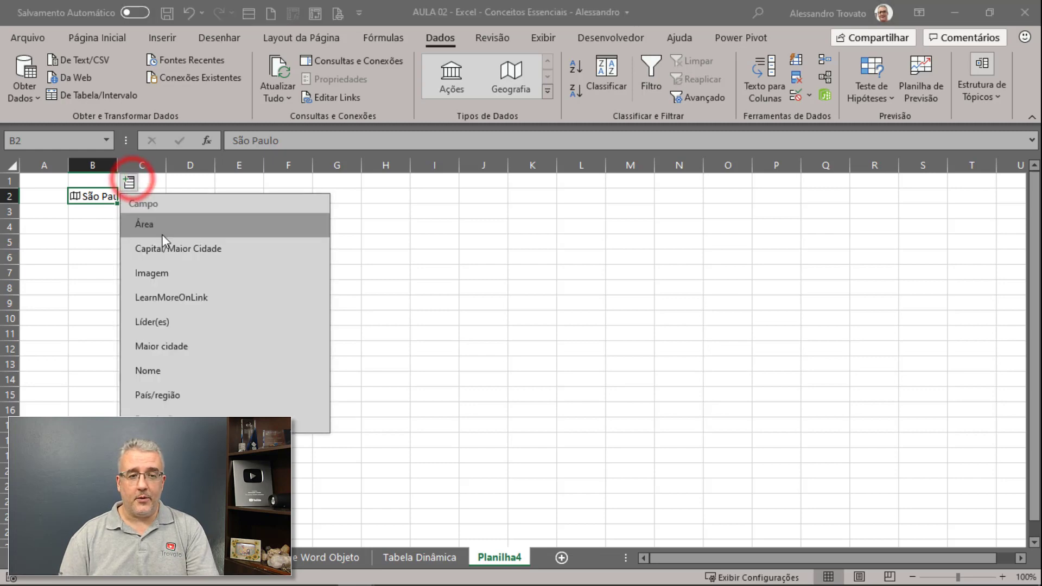
click(193, 248)
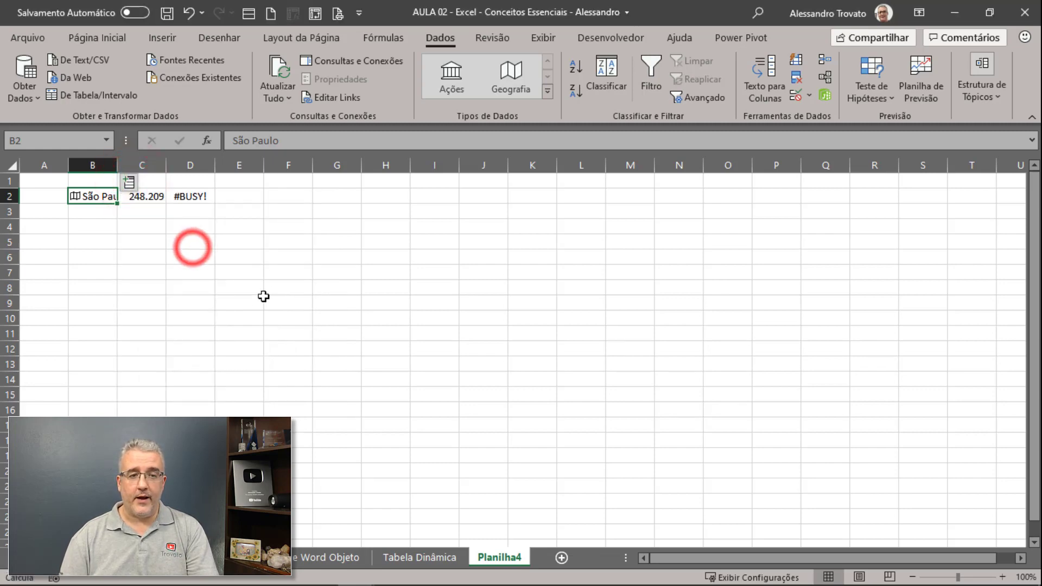
Step: Extract the Imagem field of São Paulo into E2, and enlarge row 2 and column E to fit the flag
click(129, 183)
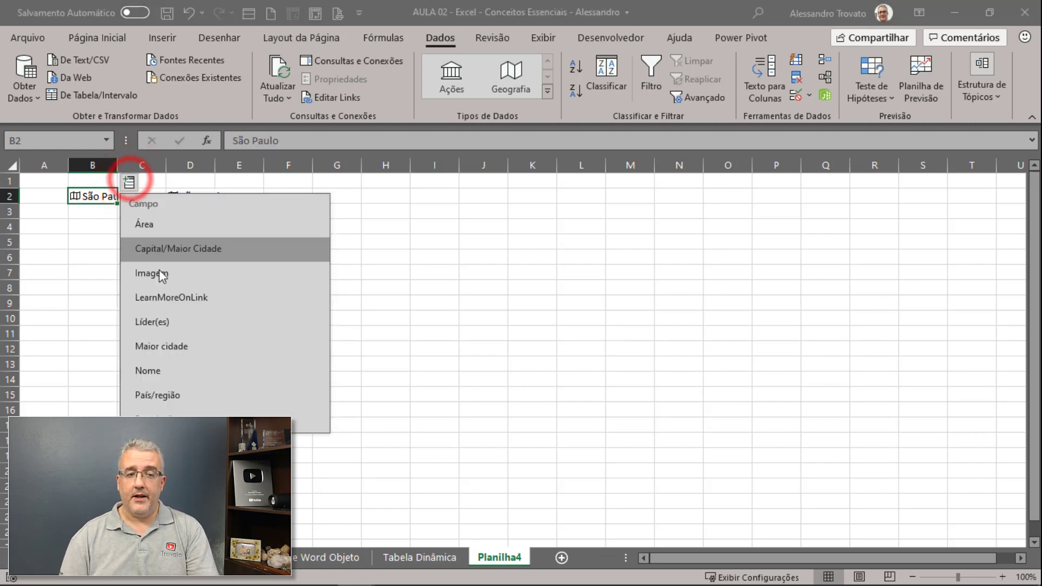
click(190, 275)
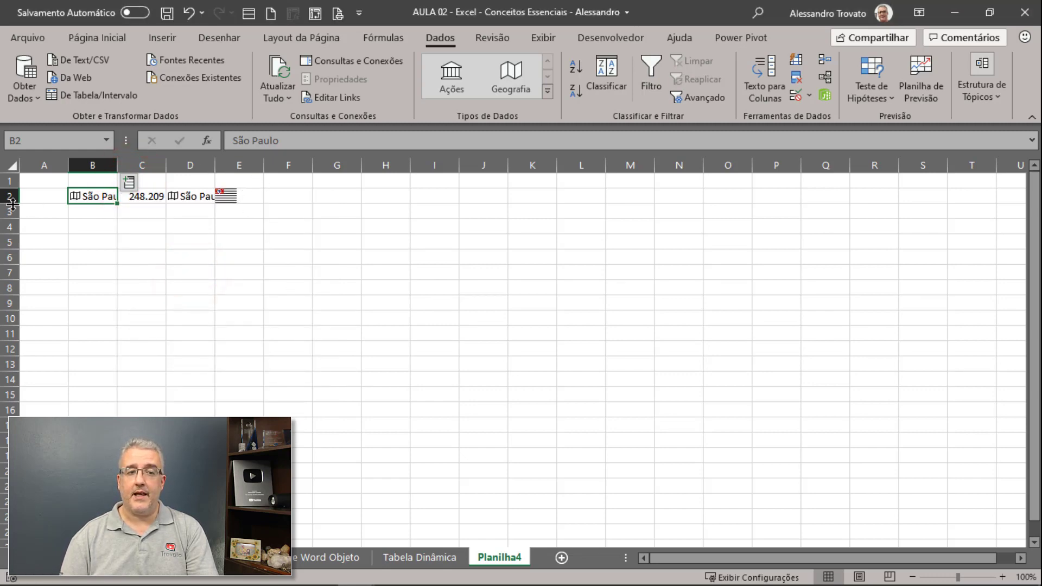
drag(12, 204, 11, 264)
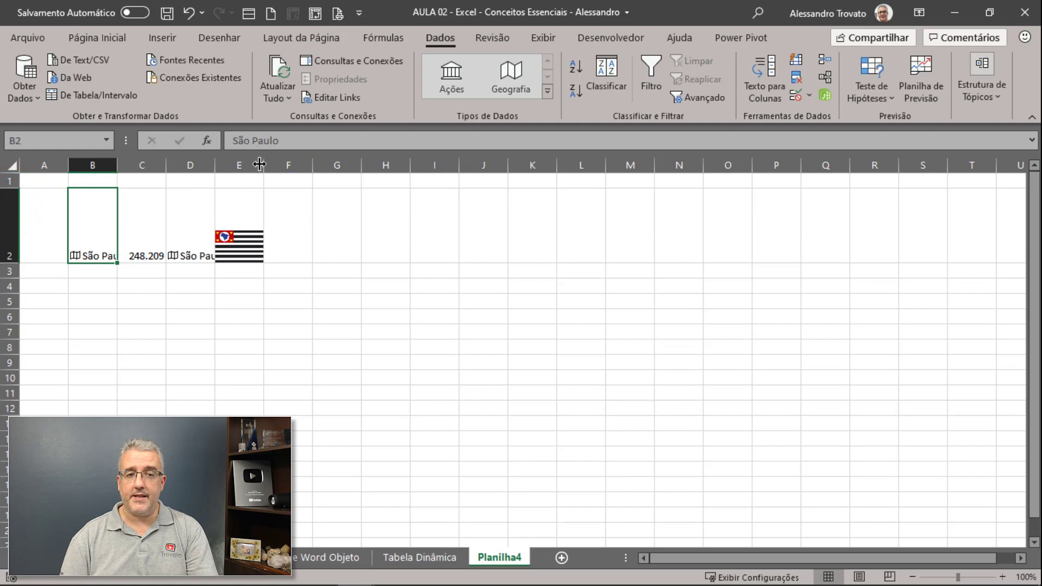
drag(259, 164, 340, 163)
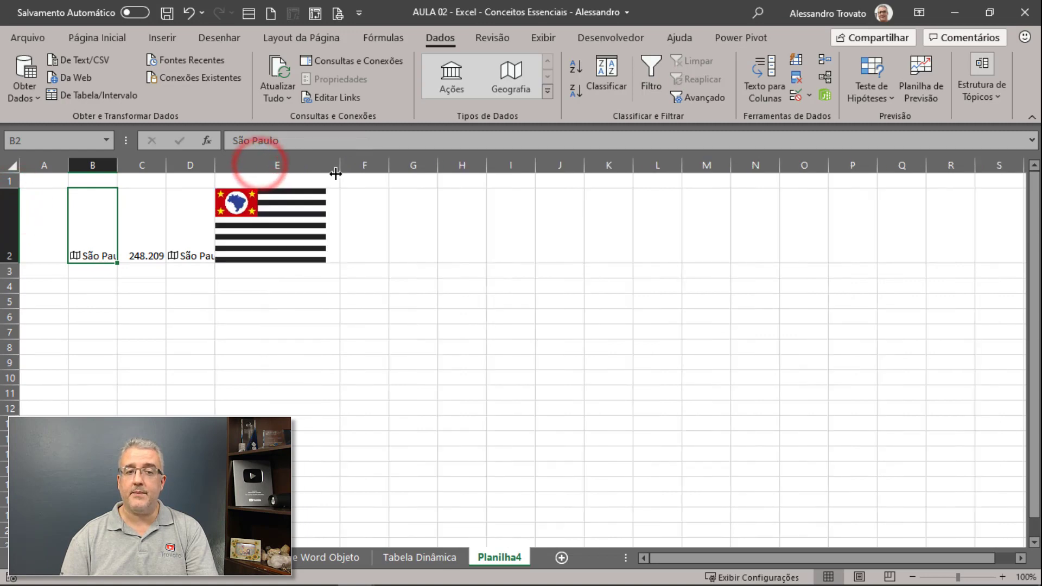
Step: Extract the População field of the São Paulo data type into F2, and widen column F to fit it
click(75, 255)
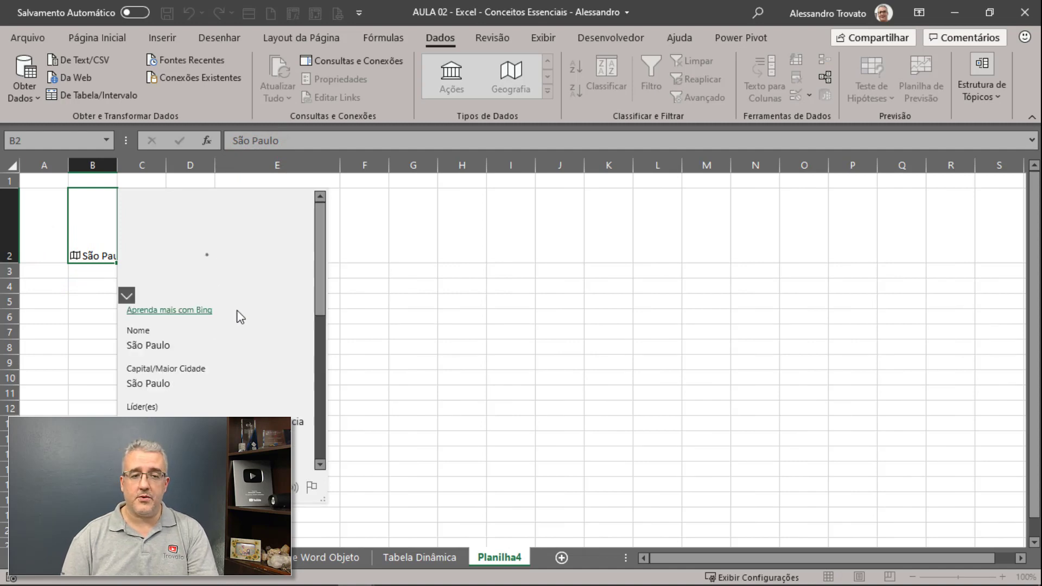
scroll(203, 343, down, 10)
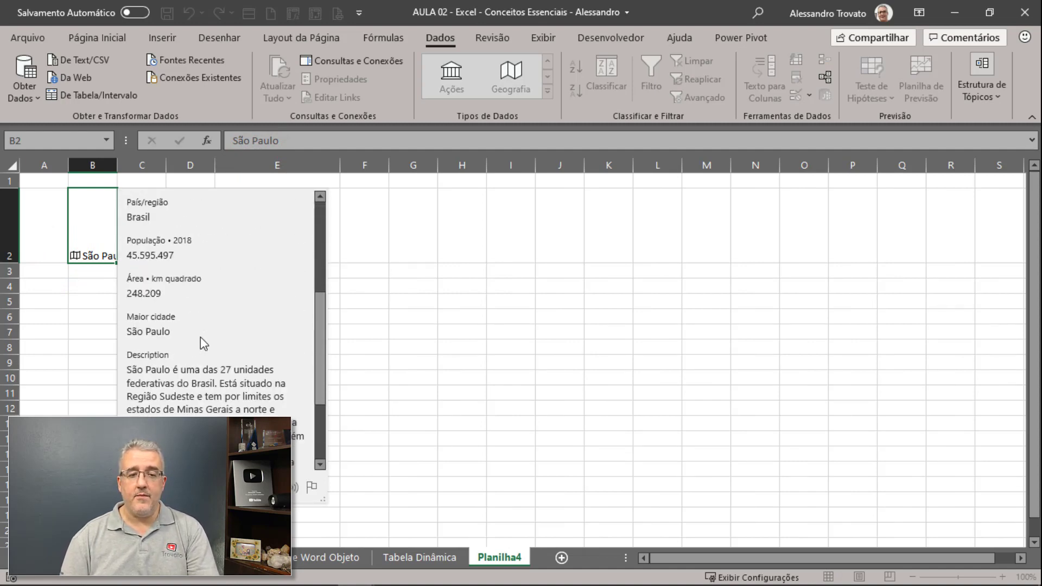
key(Escape)
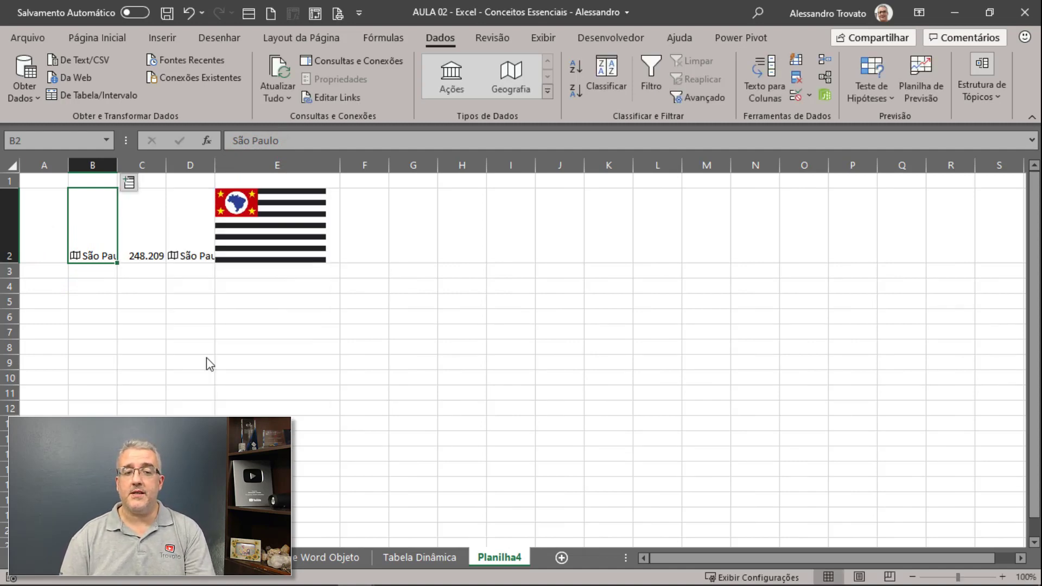
click(130, 181)
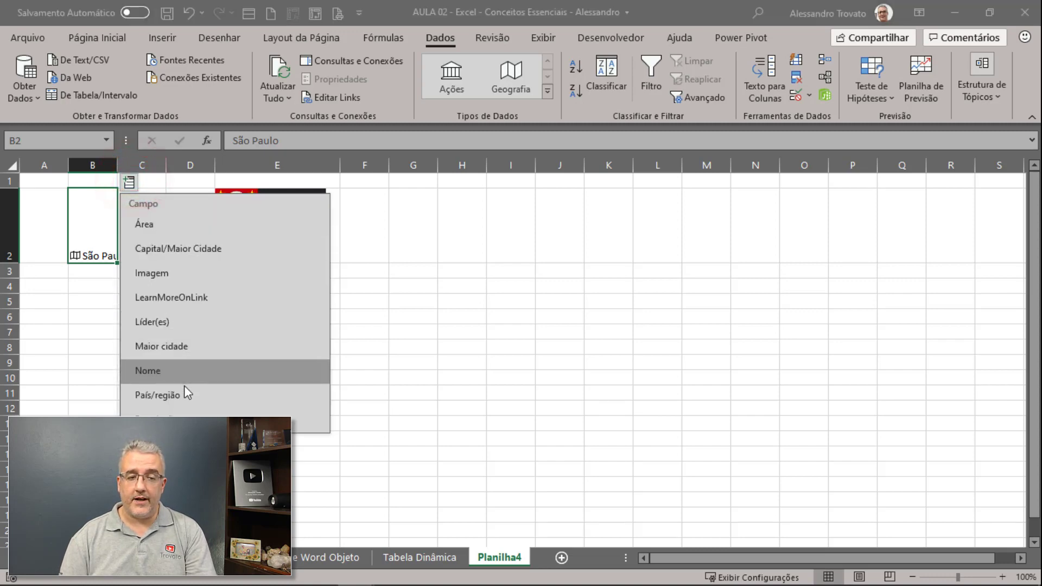
click(184, 395)
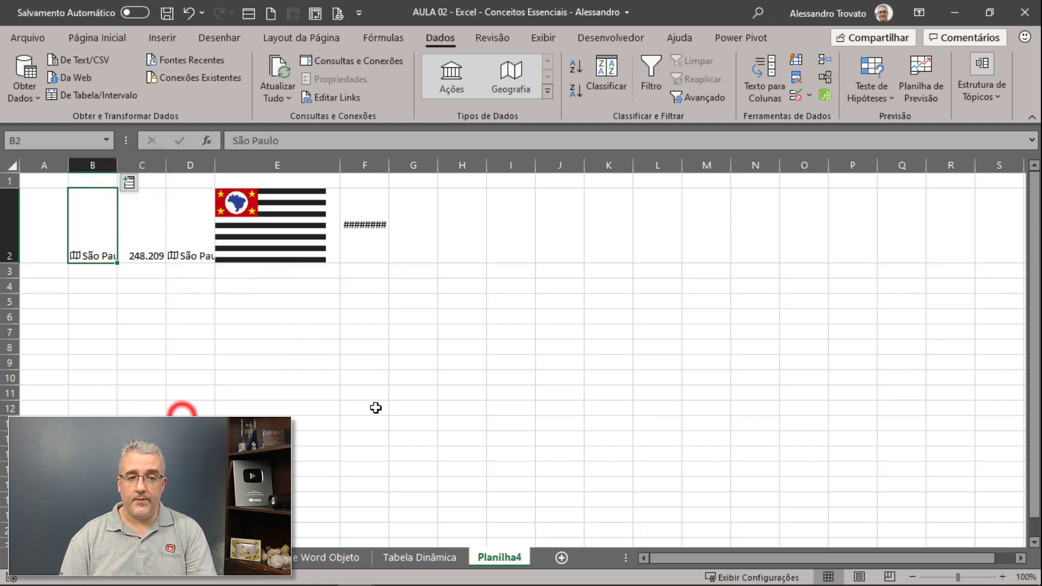
double_click(389, 165)
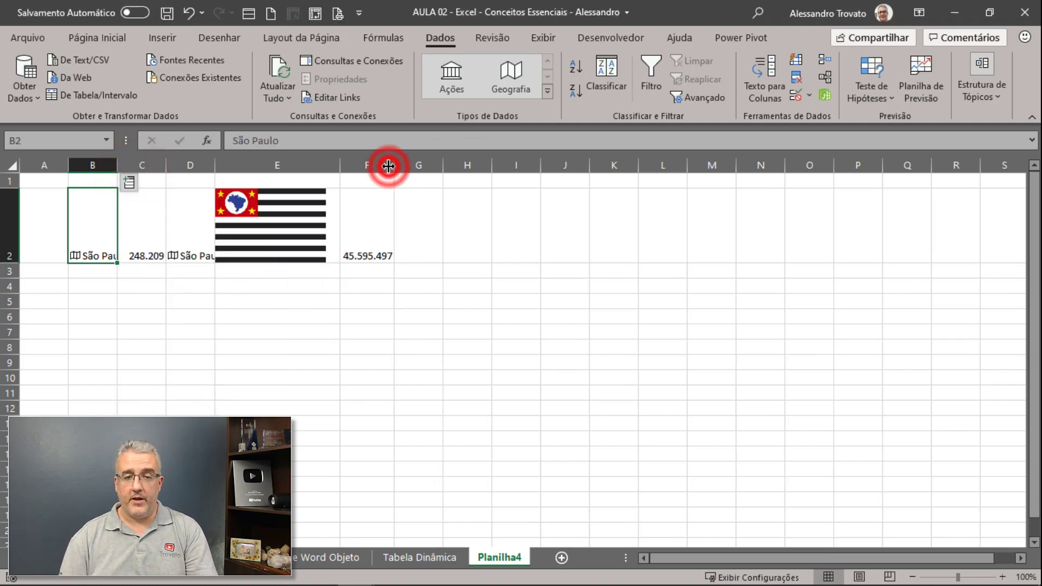
Step: Enter Itu in cell B3 and convert it to the Geografia data type
click(376, 277)
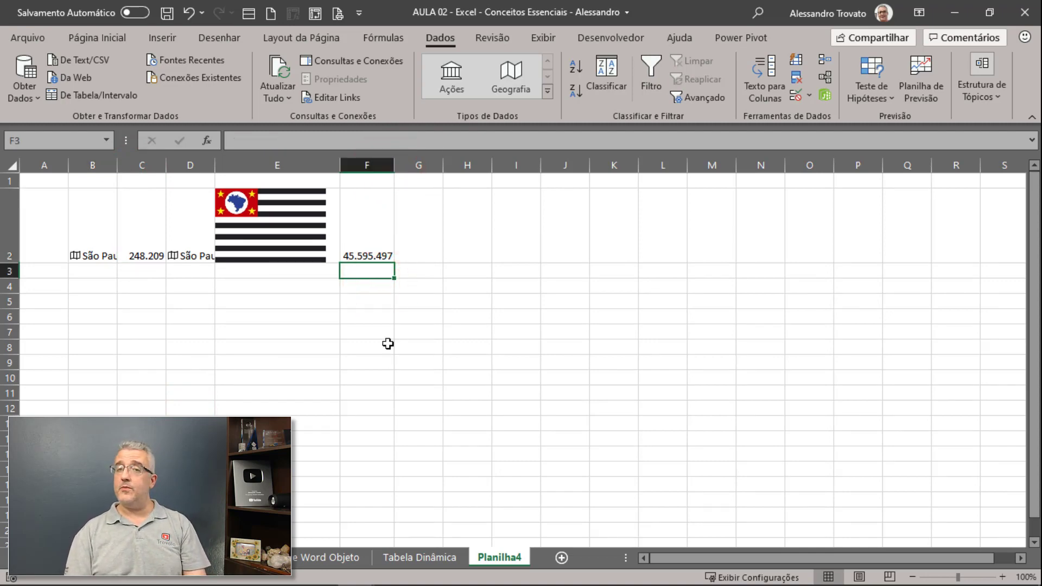
key(Left)
key(Left)
key(Left)
key(Left)
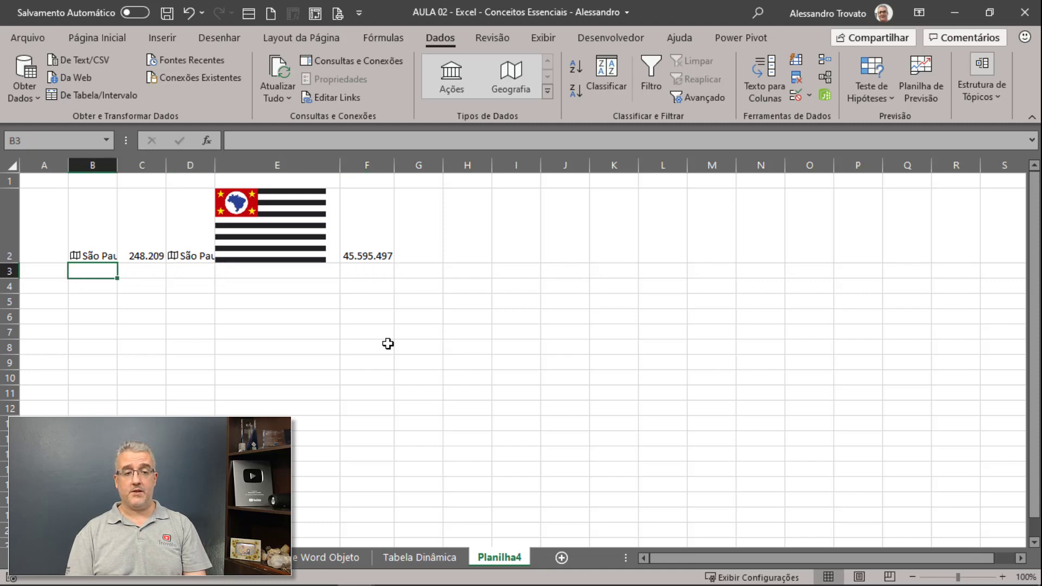
text(Itu)
key(Return)
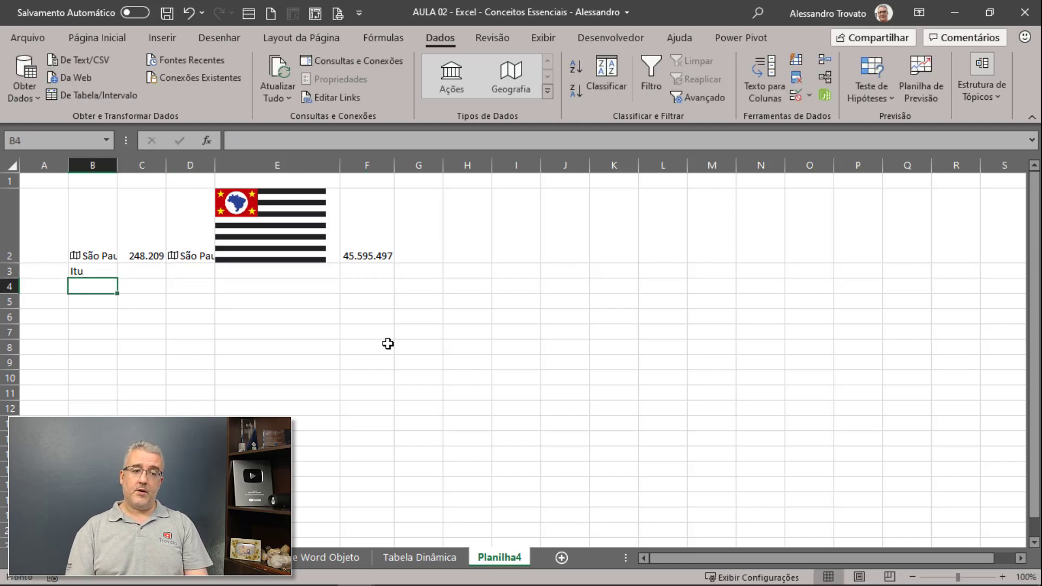
key(Up)
click(525, 67)
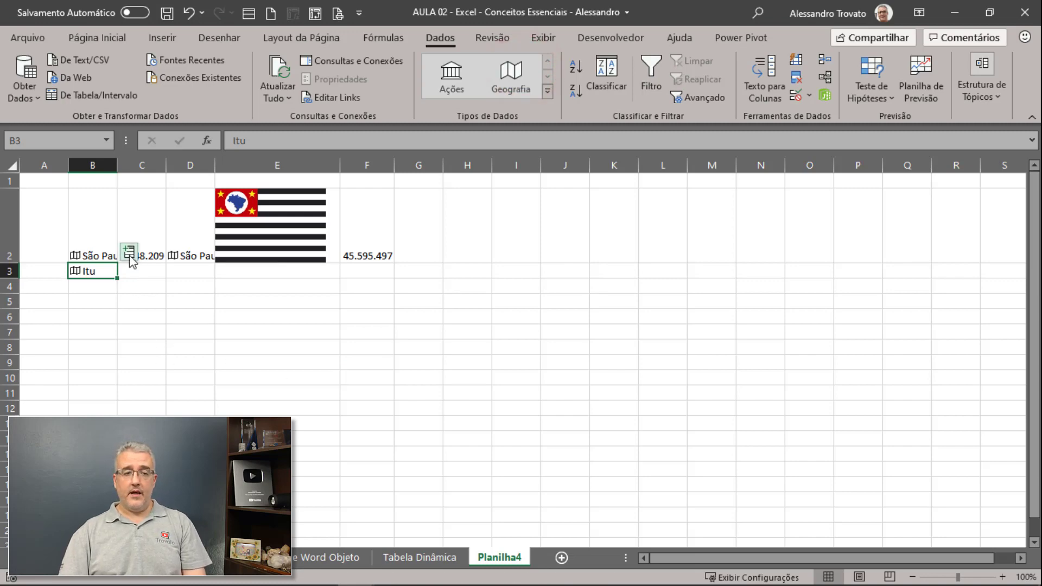
Step: Extract the Área and Divisão administrativa 1 fields of Itu into C3 and D3
click(131, 261)
click(150, 295)
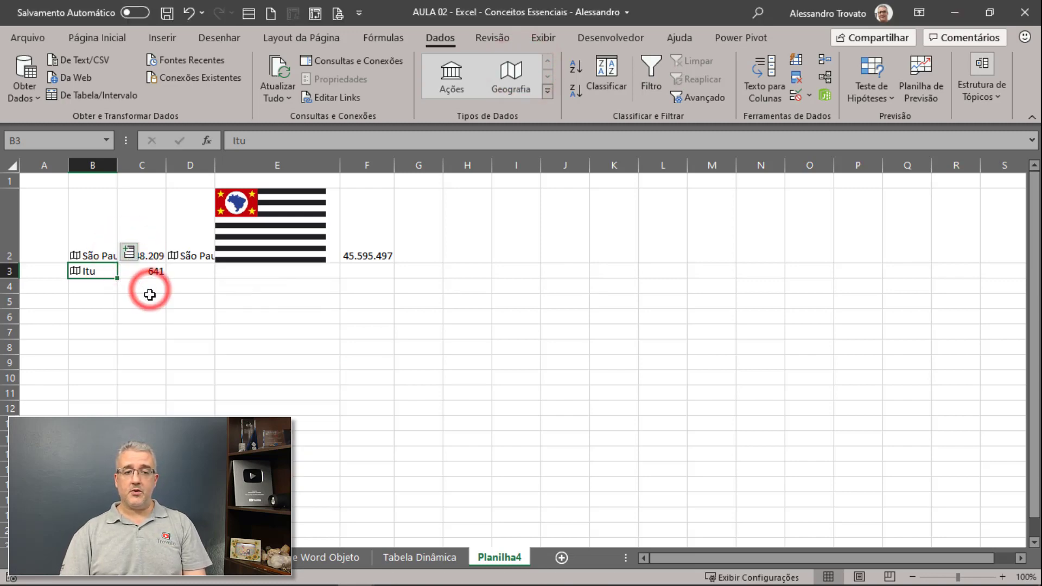
click(129, 252)
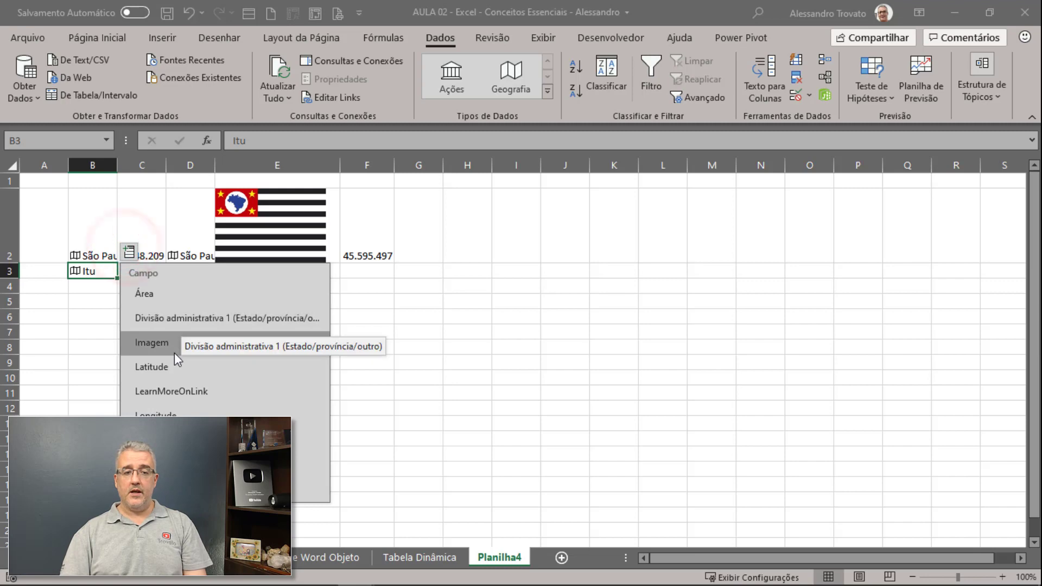
click(197, 316)
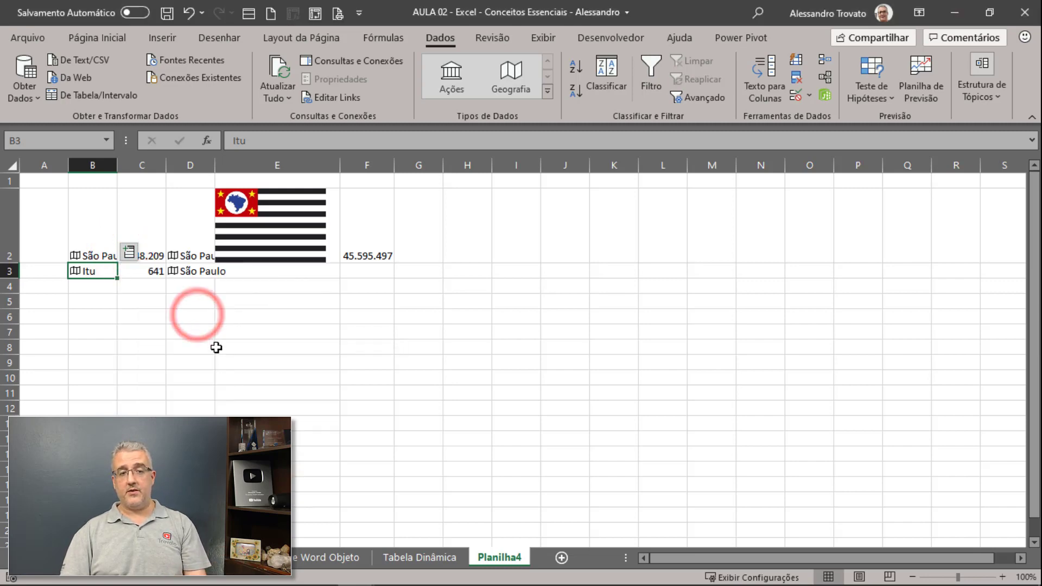
click(112, 249)
click(86, 271)
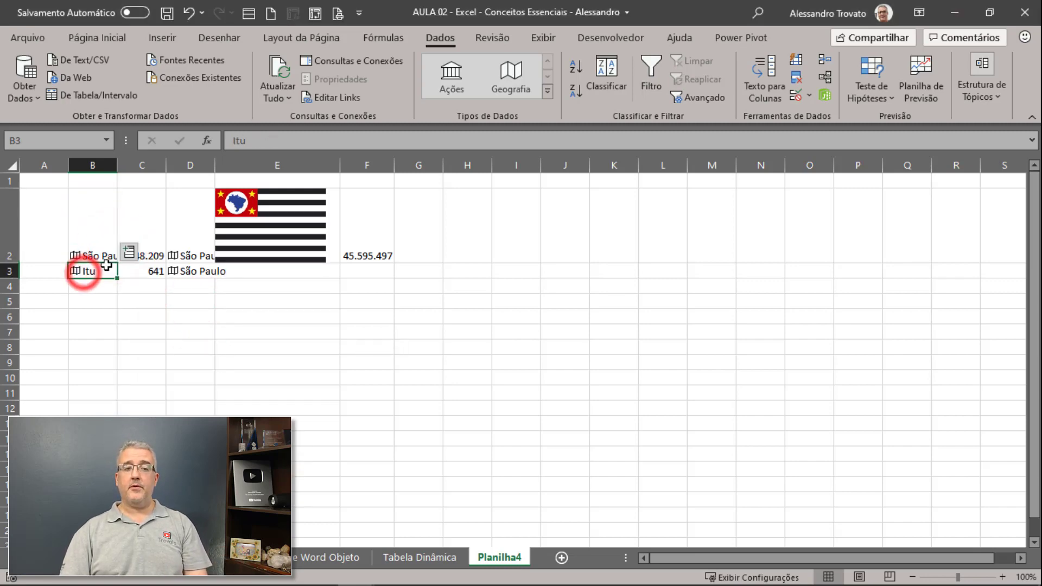
click(129, 251)
click(311, 471)
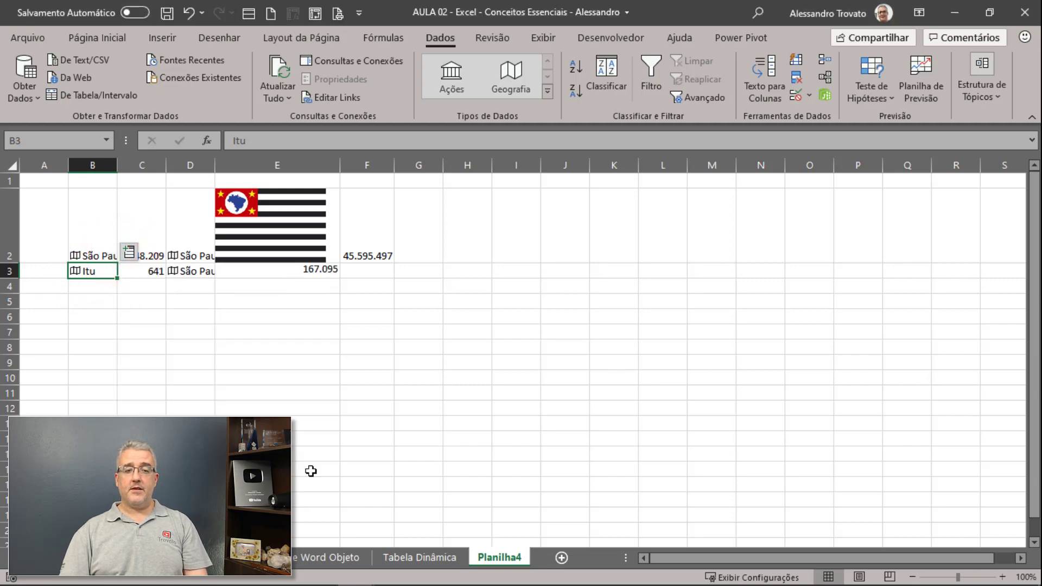
click(129, 252)
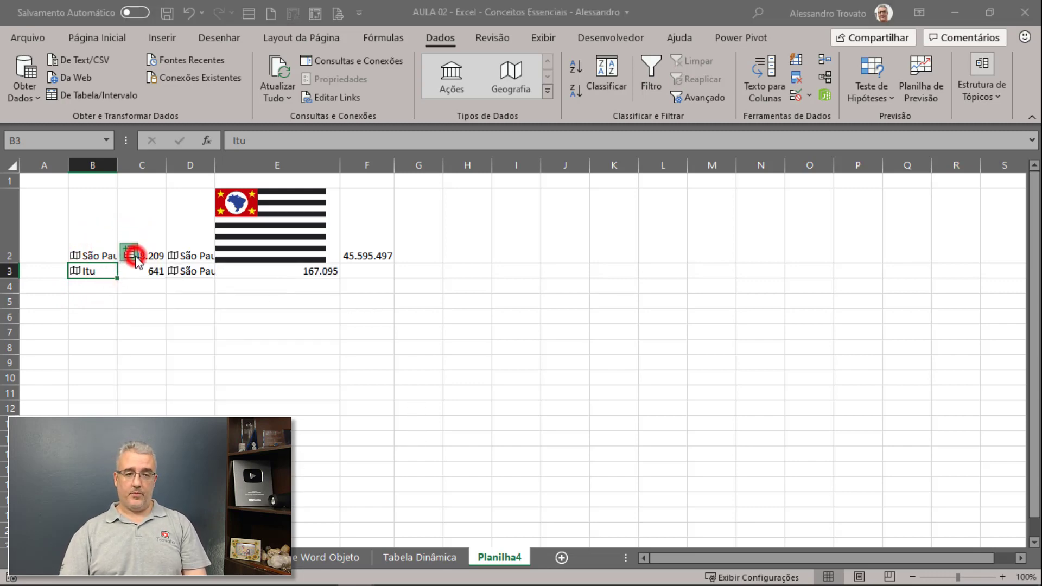
key(Escape)
click(310, 271)
key(Delete)
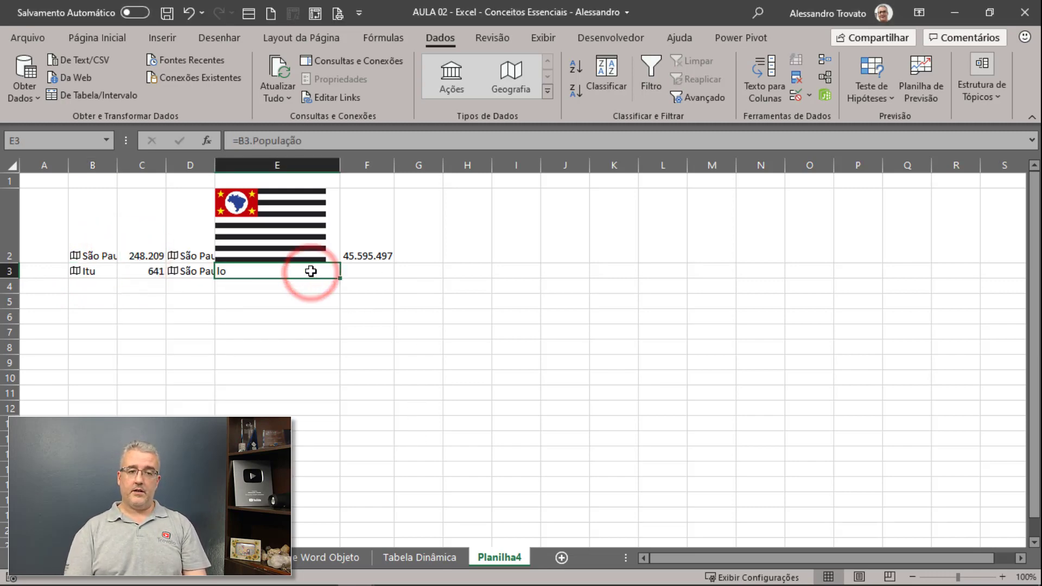
Step: Extract the Imagem field of Itu into E3, and enlarge row 3 so the picture fills the width of column E
click(113, 270)
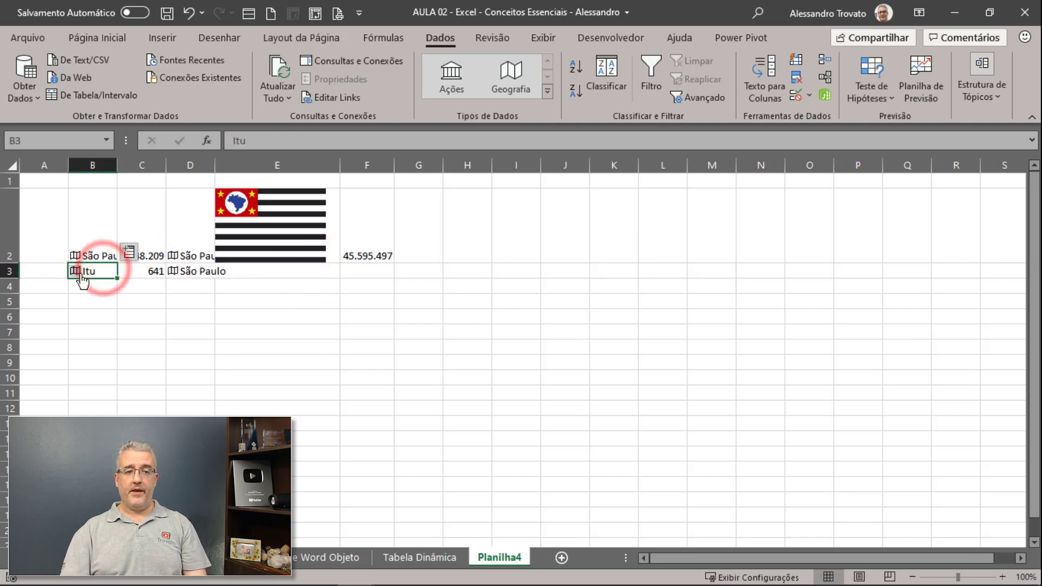
click(128, 252)
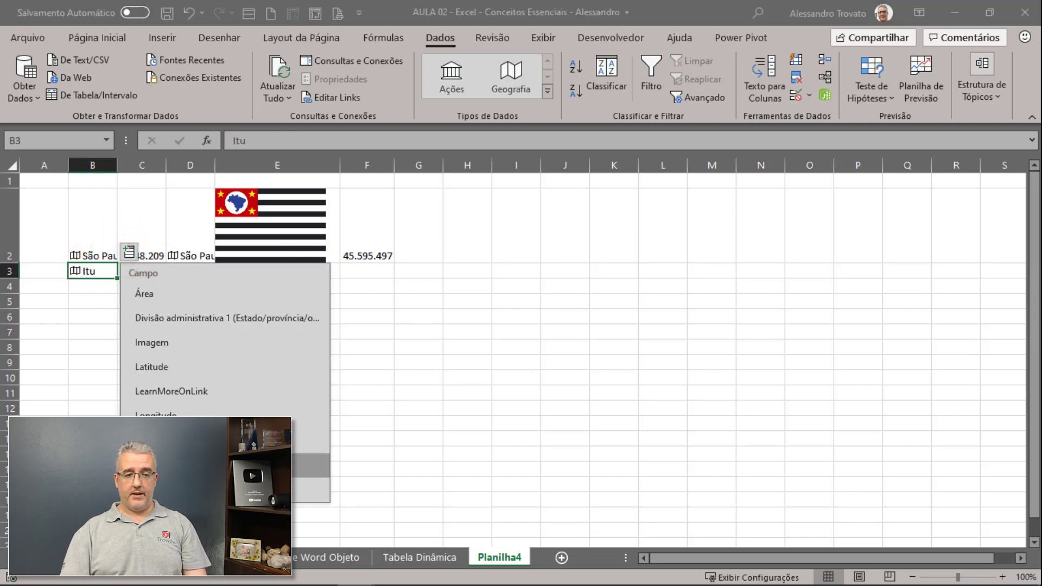
click(190, 344)
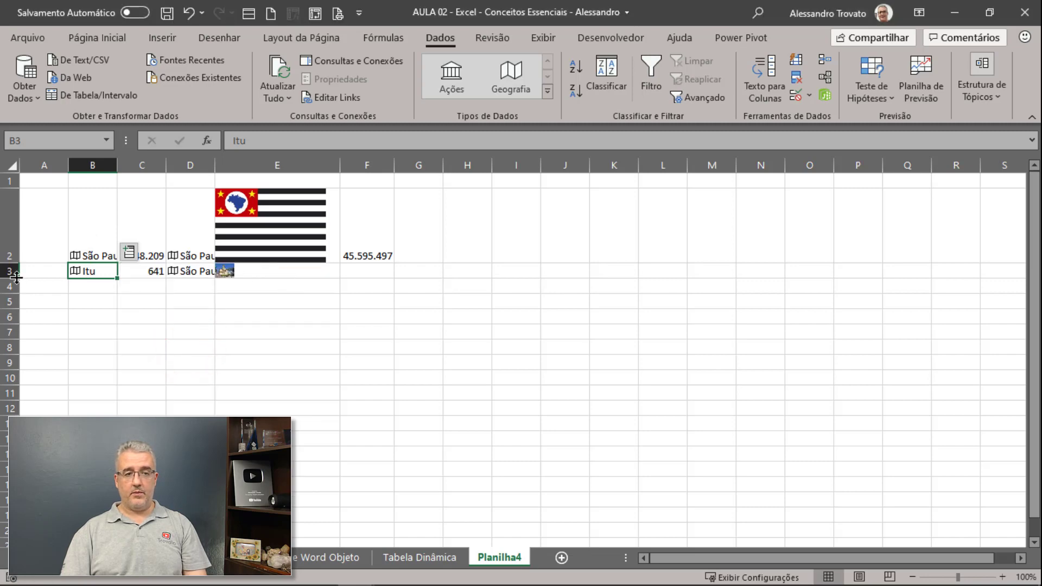
drag(17, 277, 10, 352)
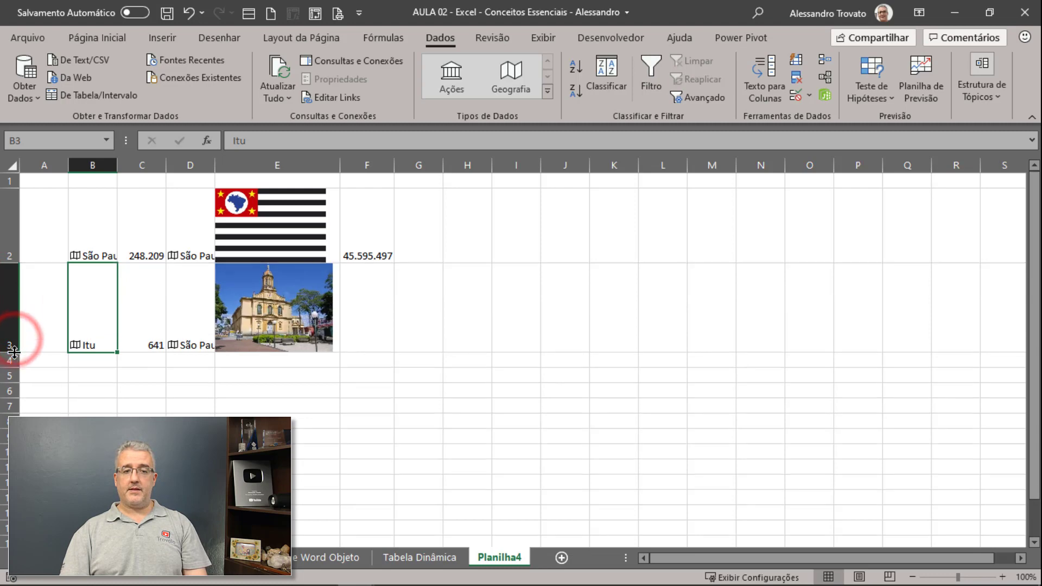
Step: Extract the População field of Itu into F3, beside its picture
click(76, 345)
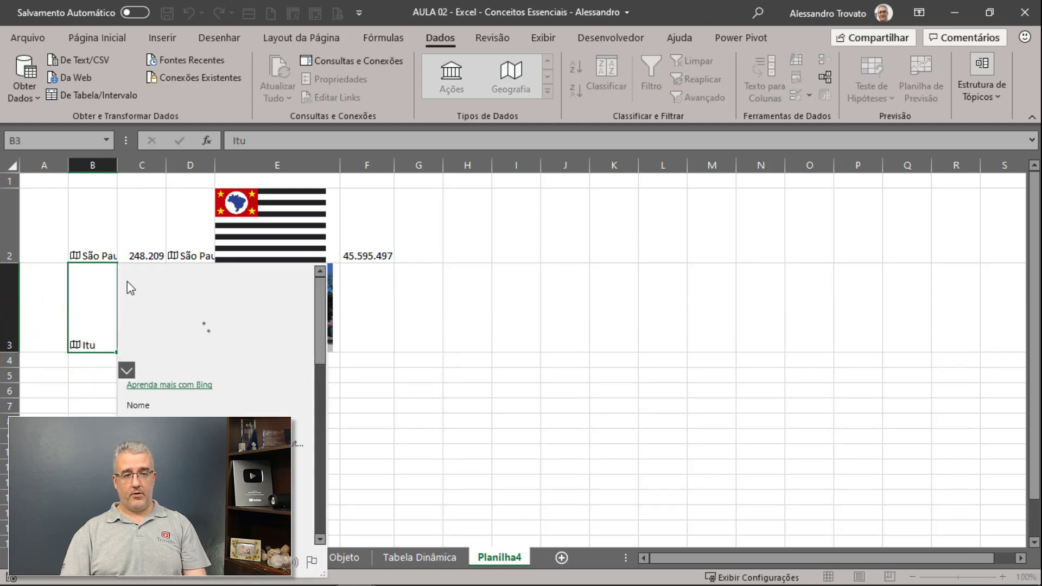
click(96, 289)
click(128, 251)
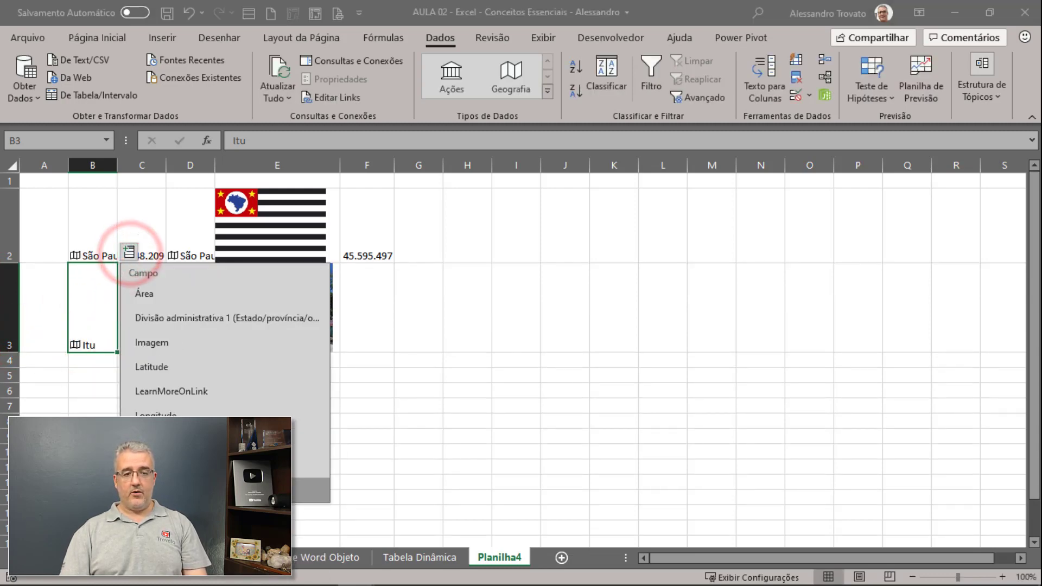
click(158, 490)
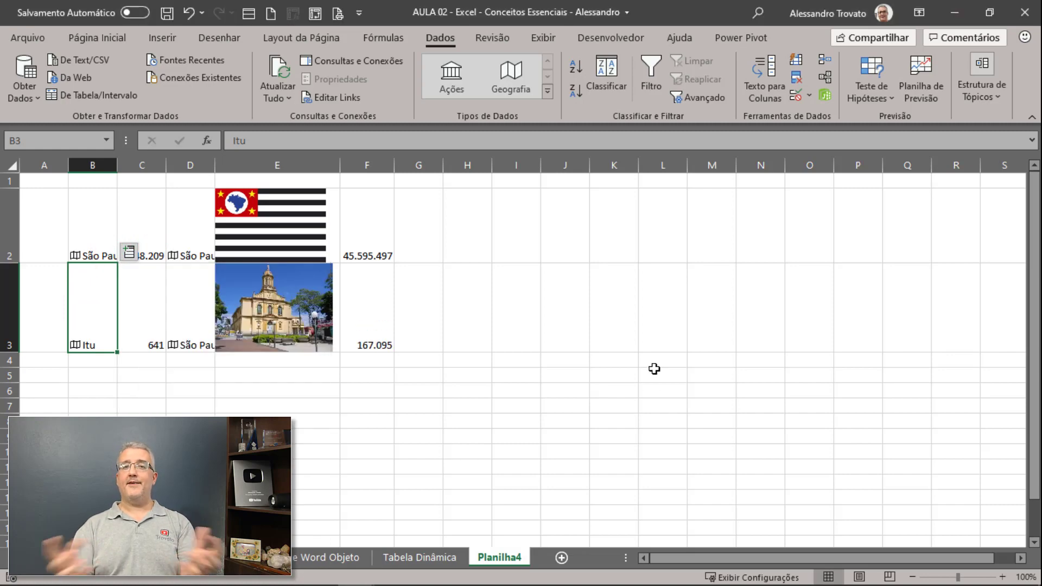